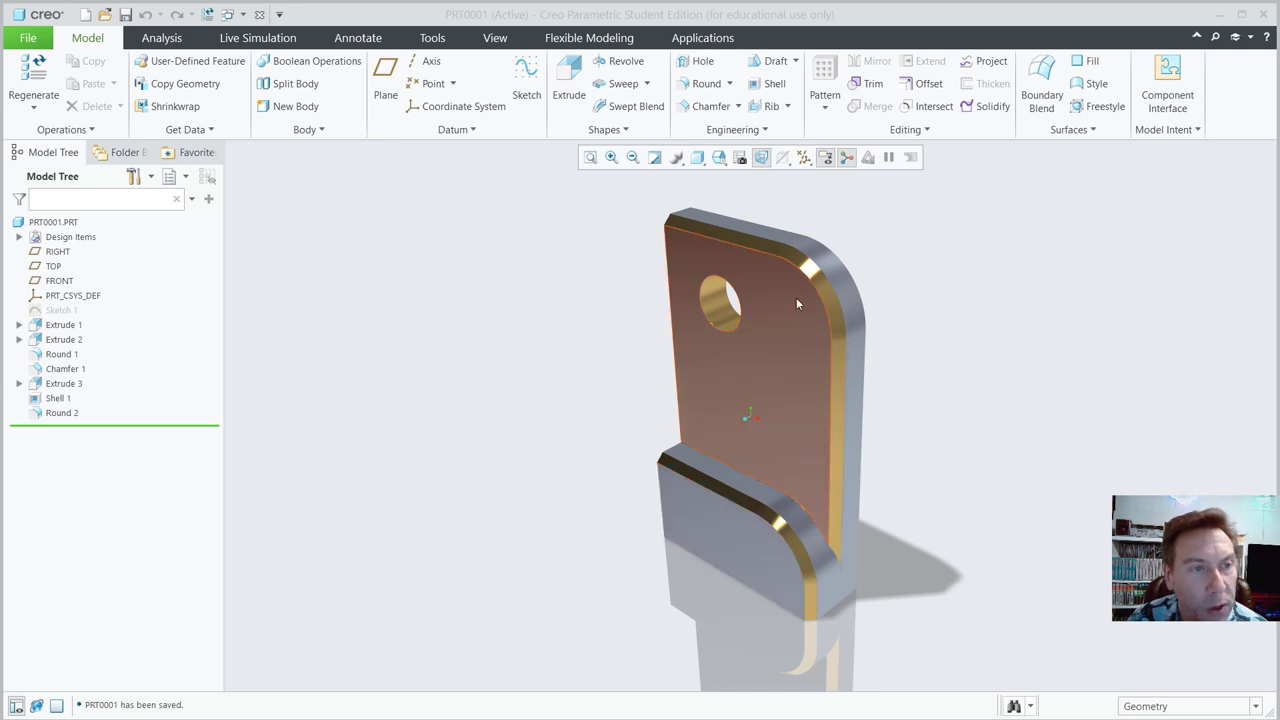
- Inspect the finished bracket's rounded corners, chamfered edges and hole, and orbit to view its shelled underside
left_click(842, 284)
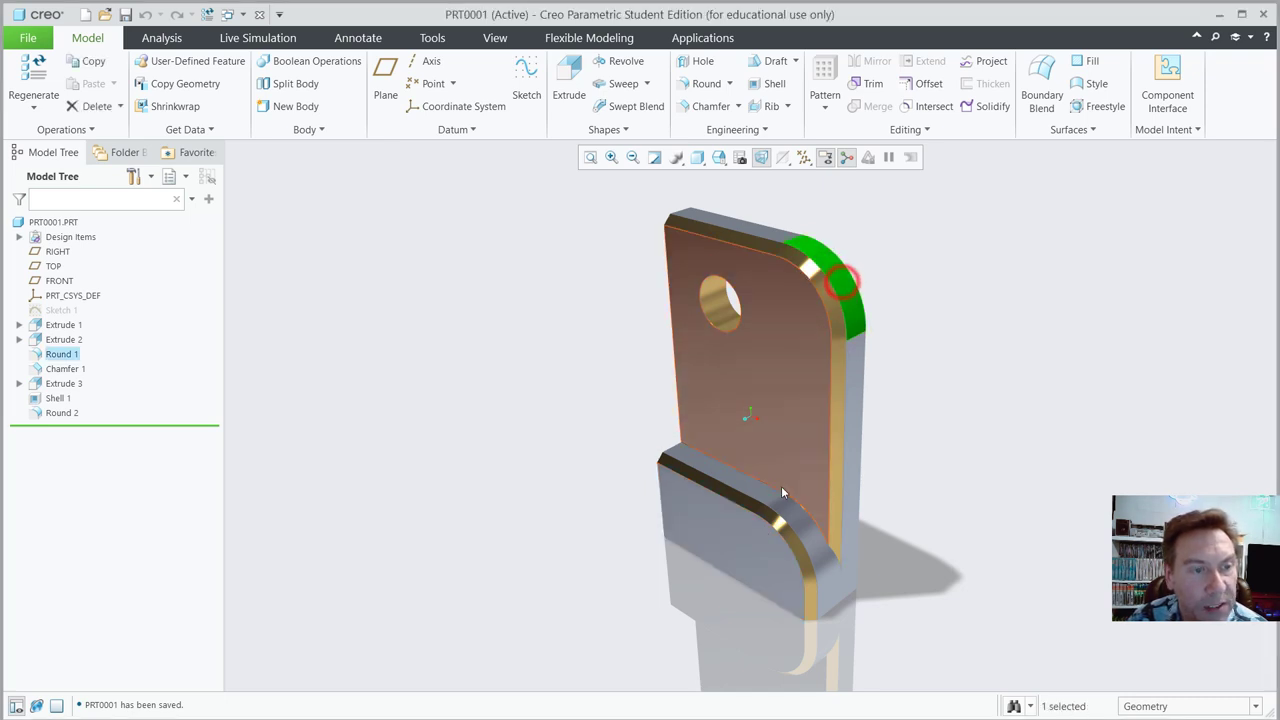
left_click(796, 517)
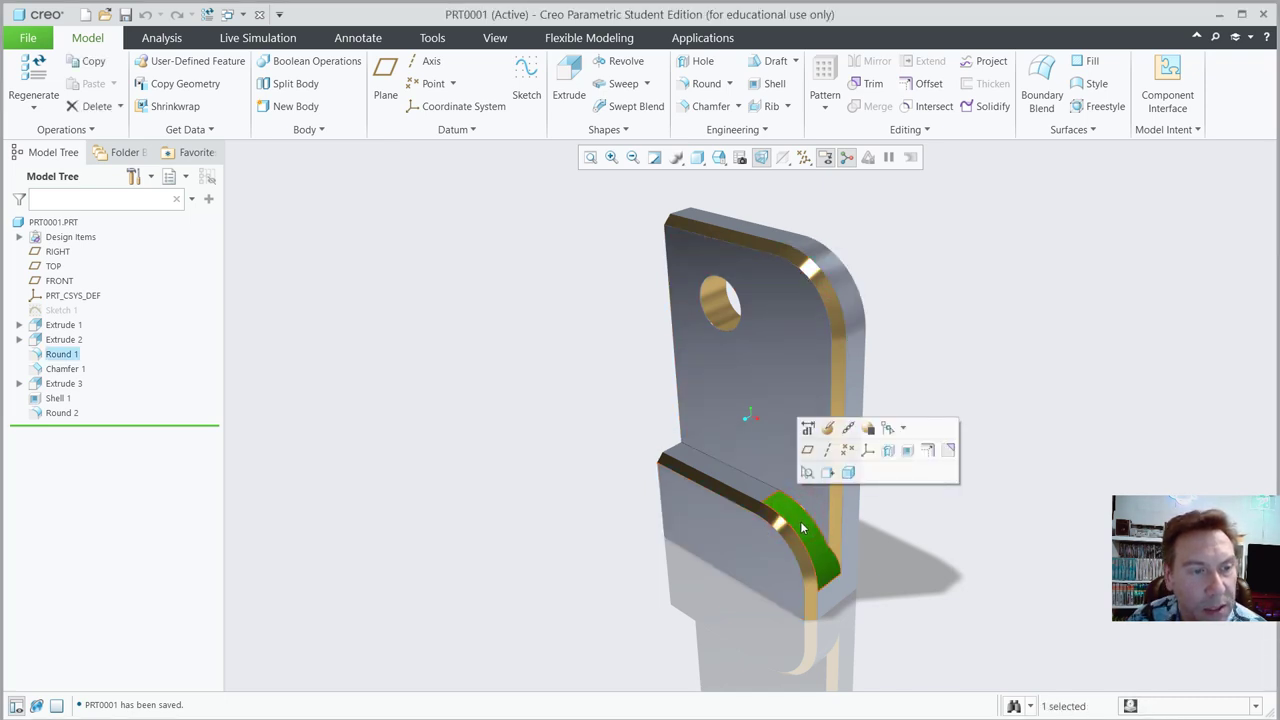
left_click(745, 245)
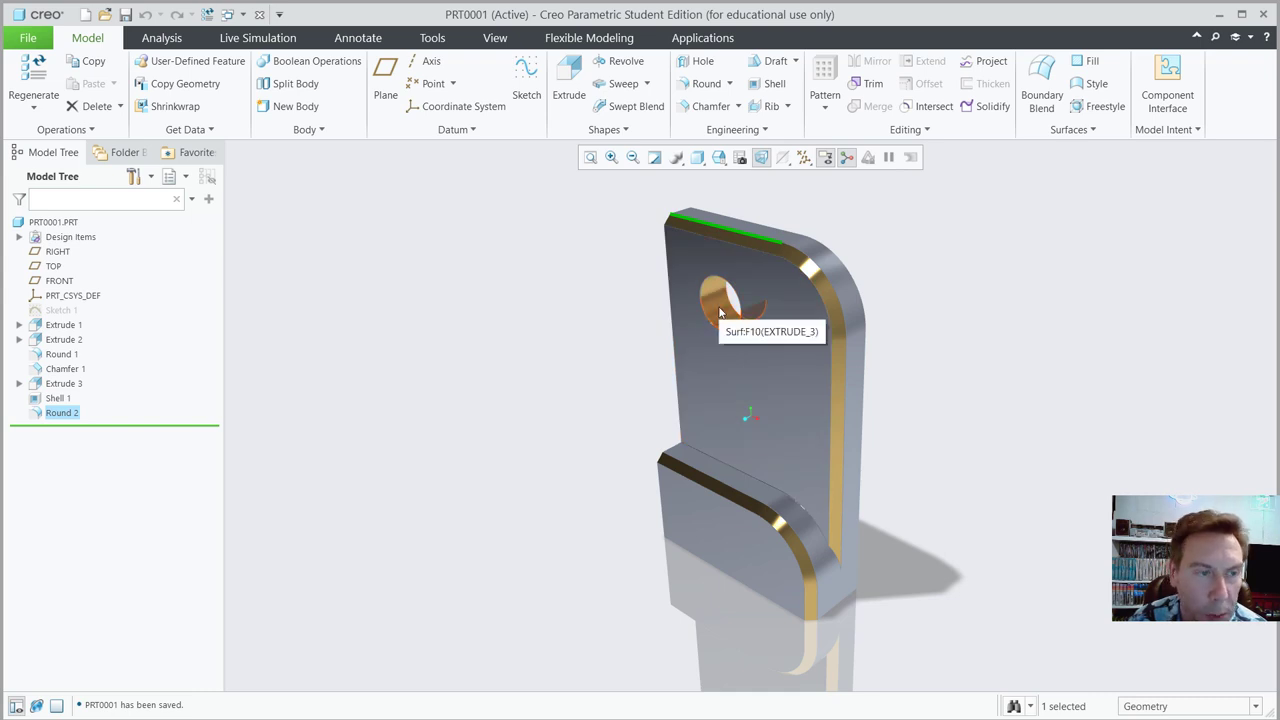
mouse_move(965, 404)
middle_mouse_down()
mouse_move(891, 423)
mouse_move(735, 413)
mouse_move(690, 450)
middle_mouse_up()
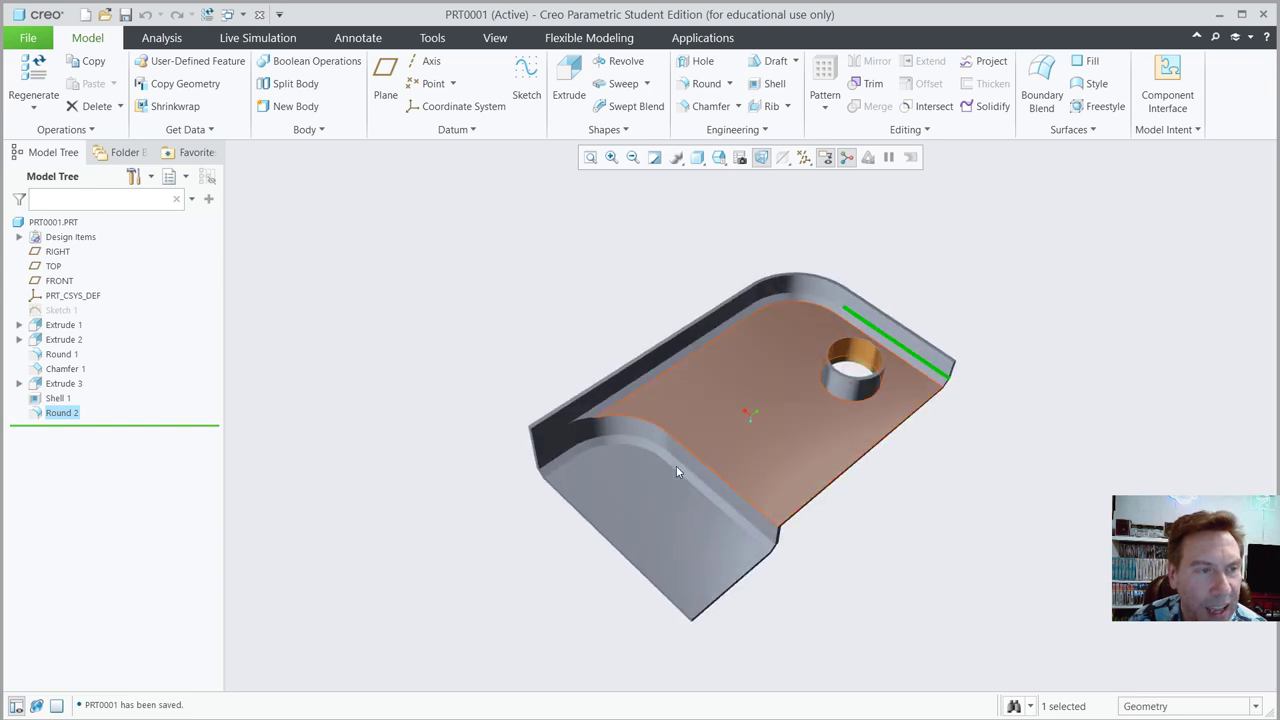
left_click(880, 509)
mouse_move(880, 507)
middle_mouse_down()
mouse_move(866, 458)
mouse_move(886, 522)
middle_mouse_up()
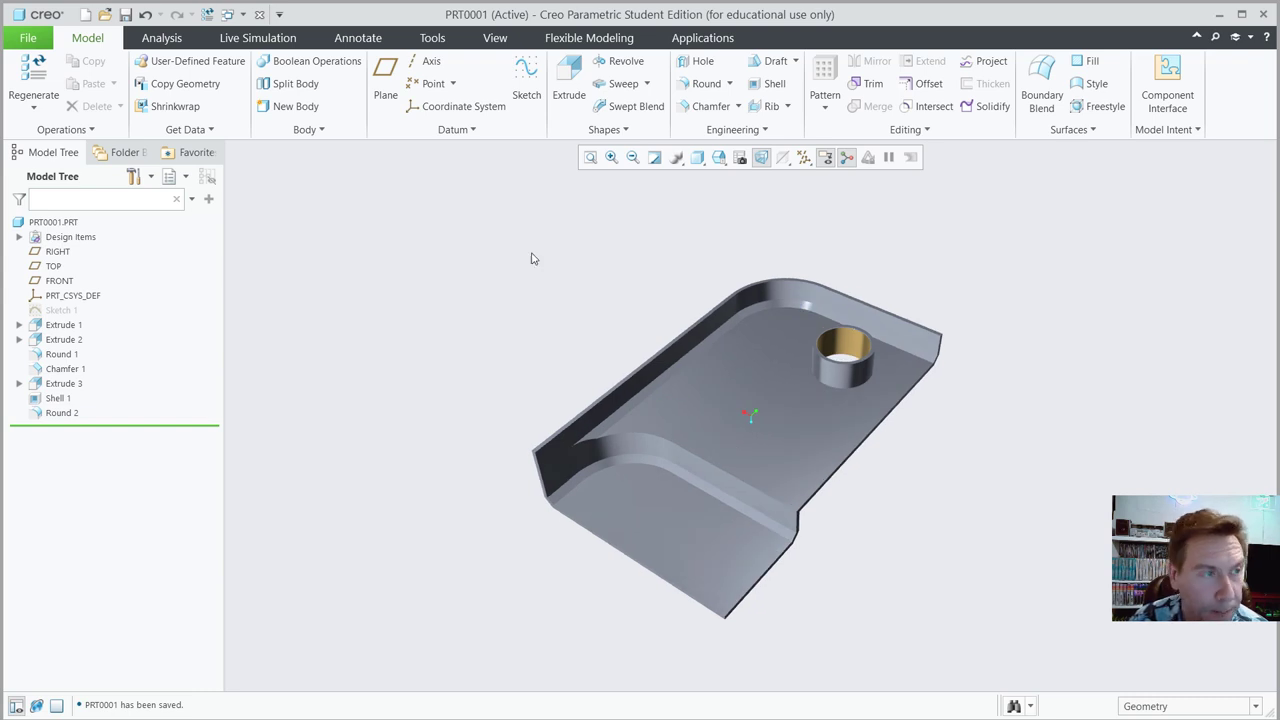
- Create a new solid part named E1 using the default template
left_click(21, 16)
left_click(282, 216)
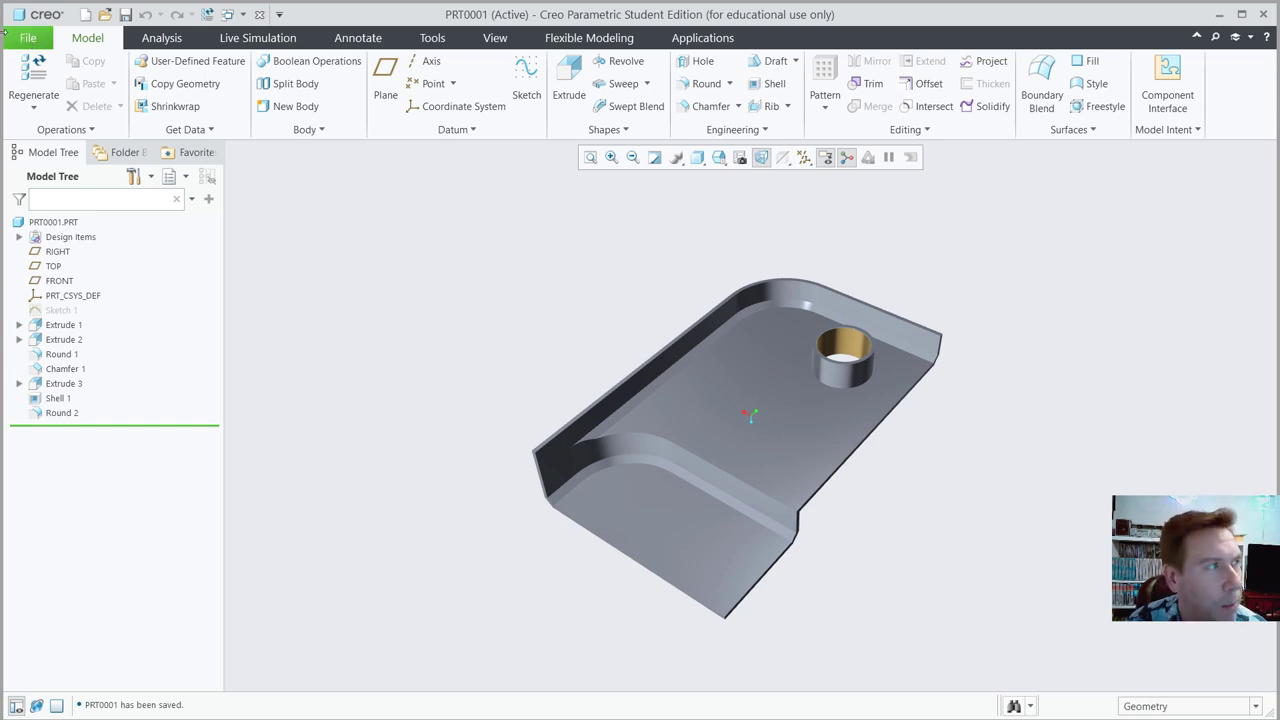
left_click(29, 39)
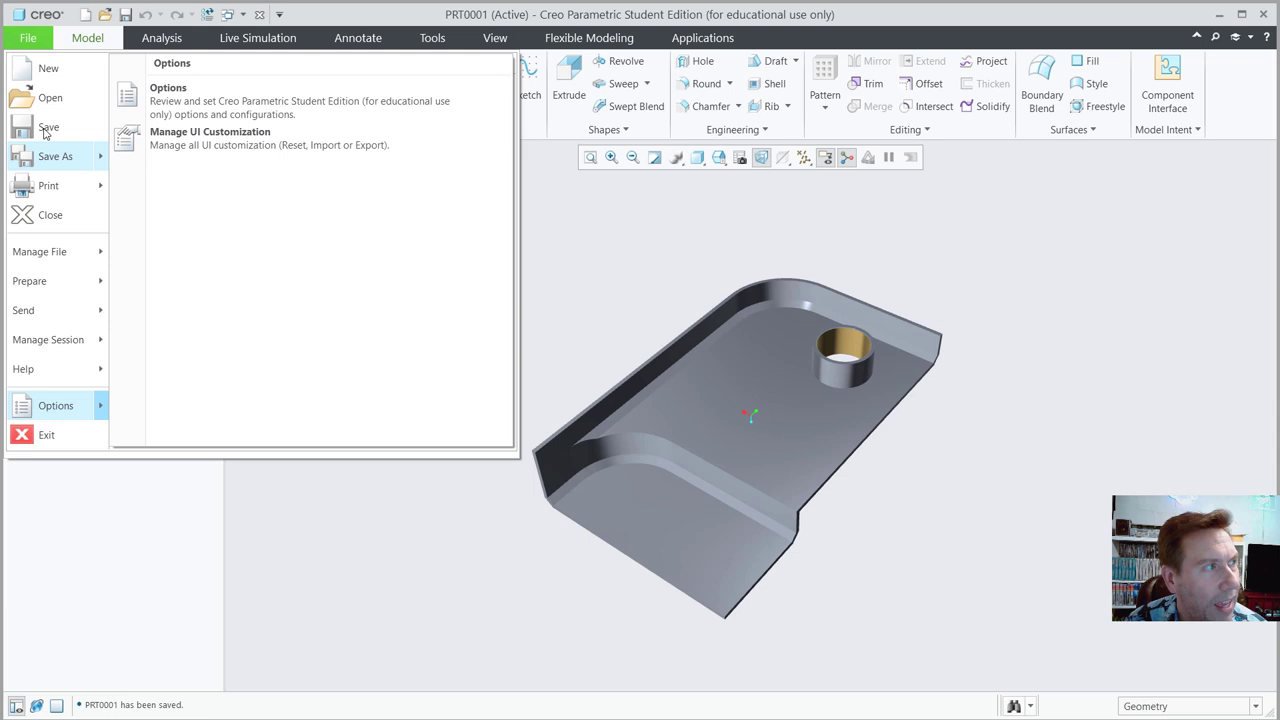
left_click(44, 70)
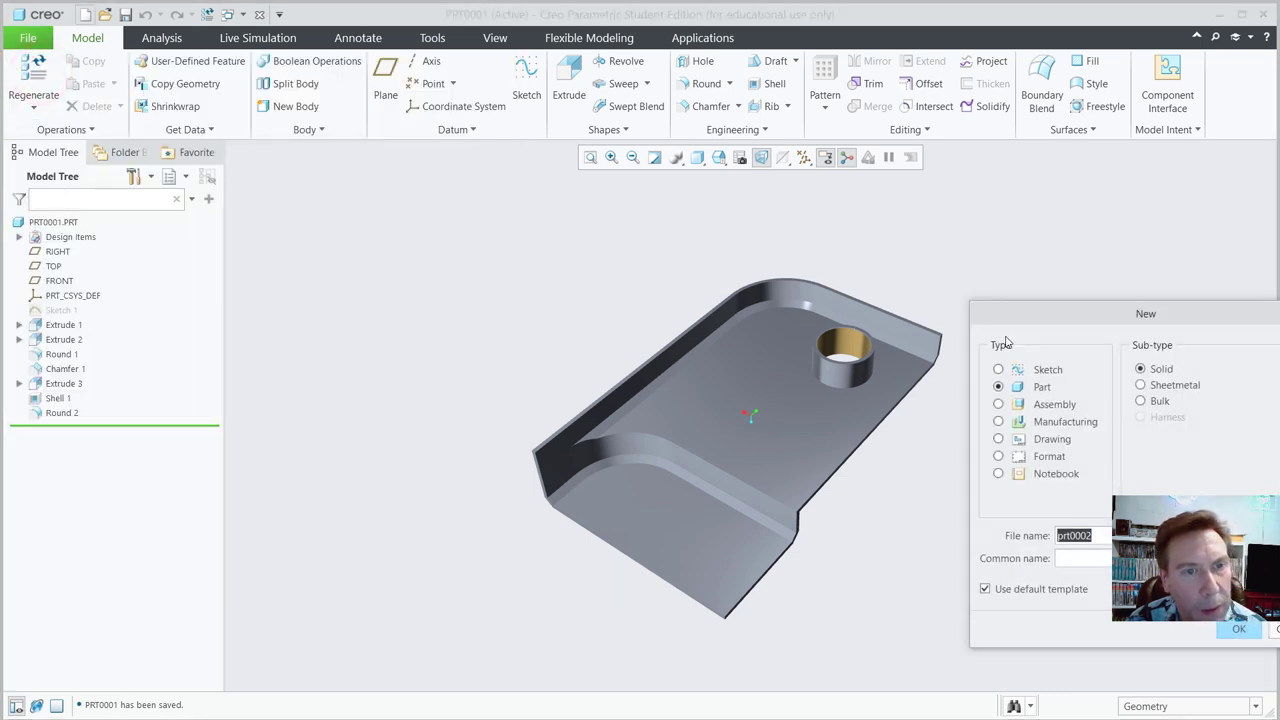
left_click_drag(1080, 312, 639, 244)
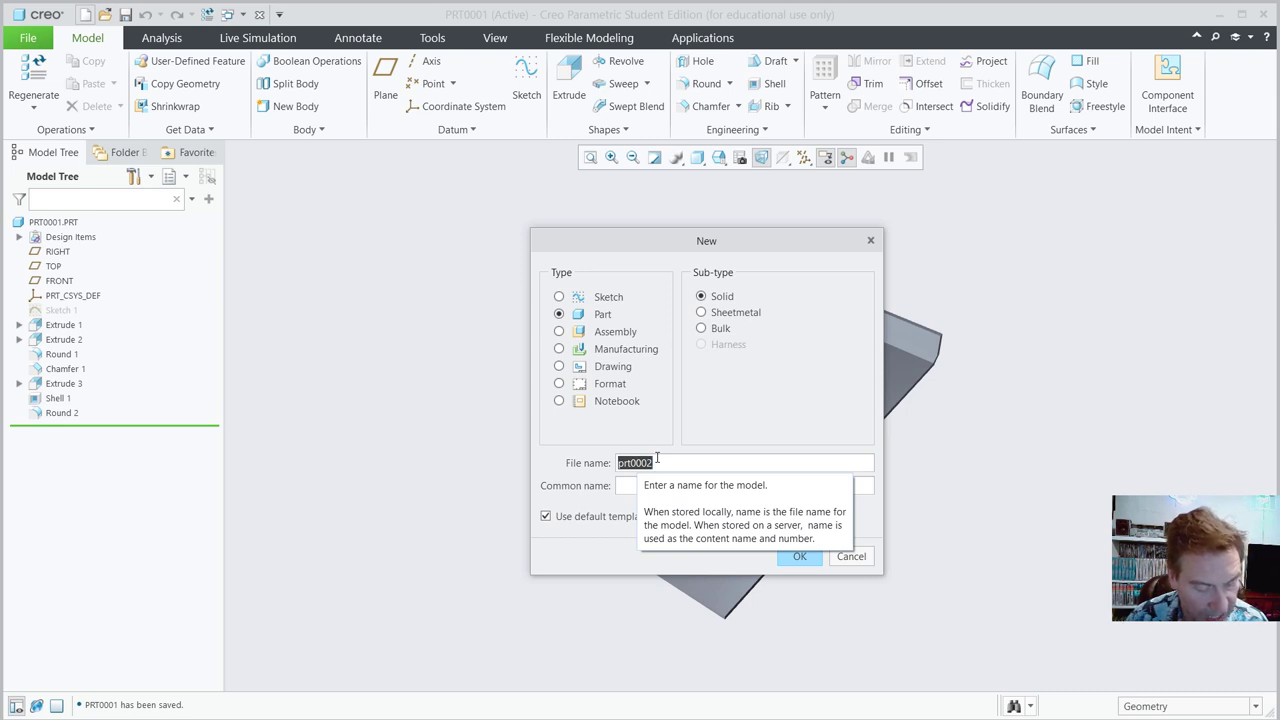
type("E1")
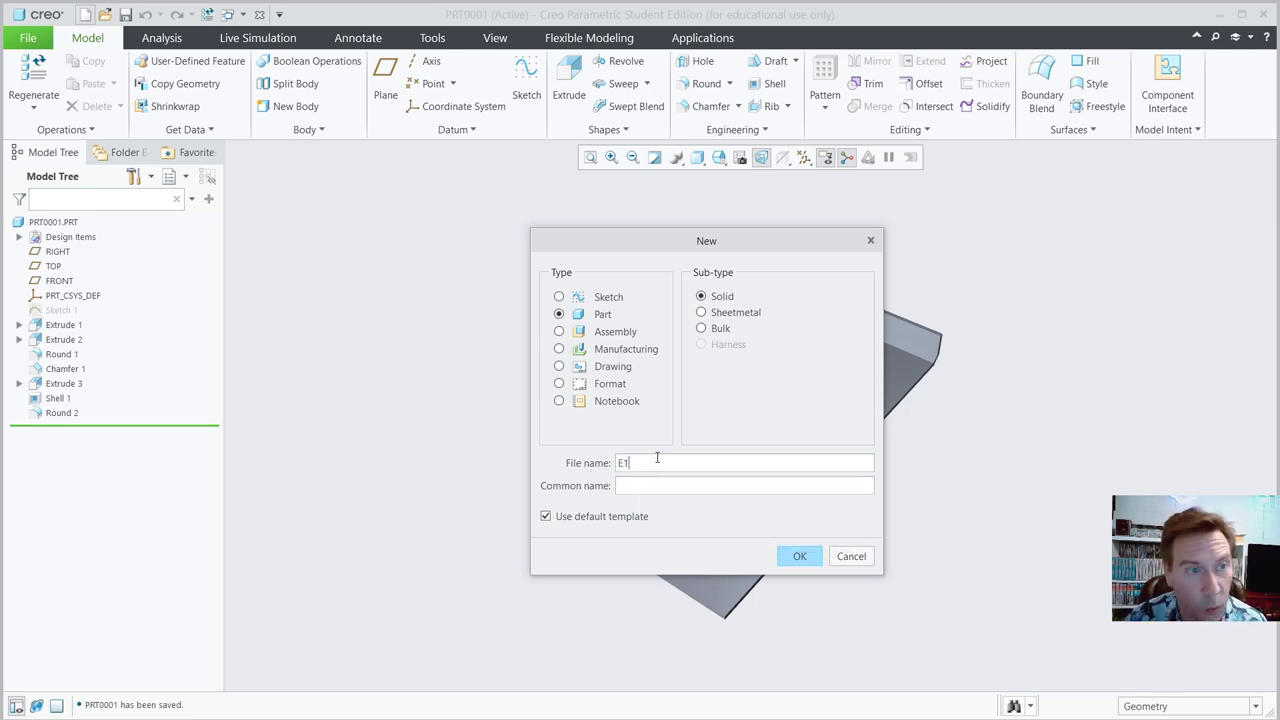
left_click(797, 556)
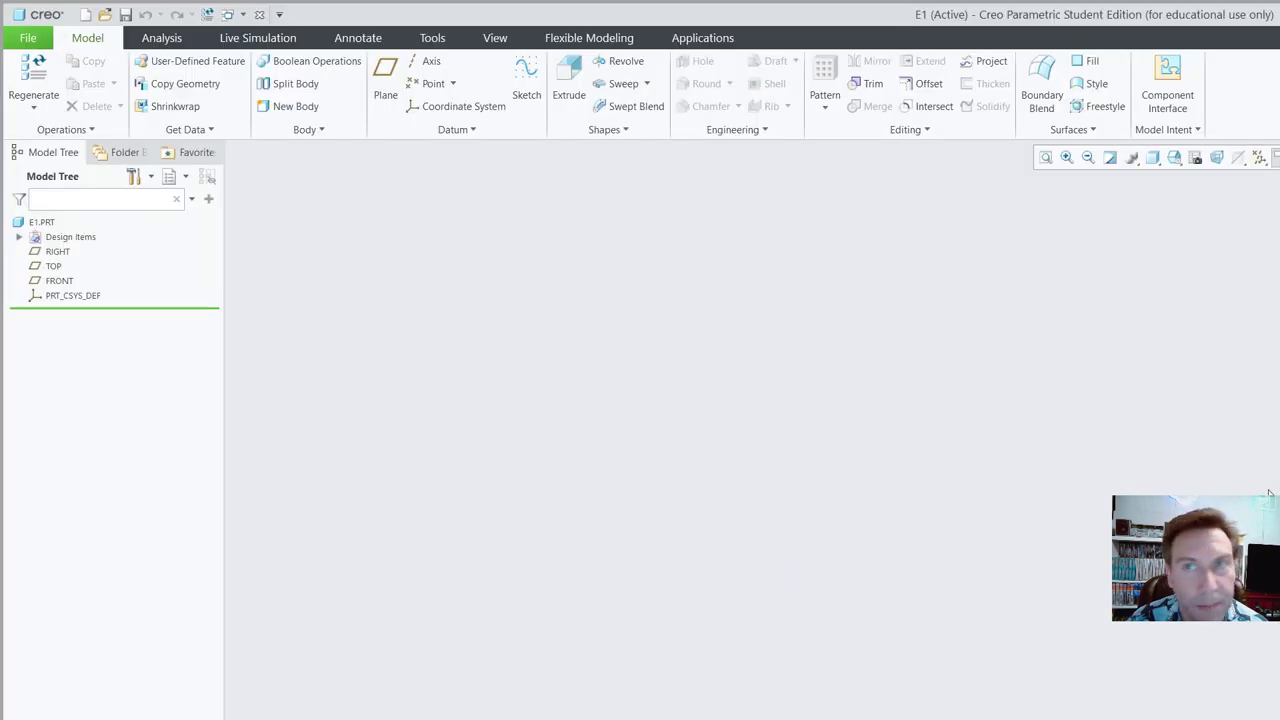
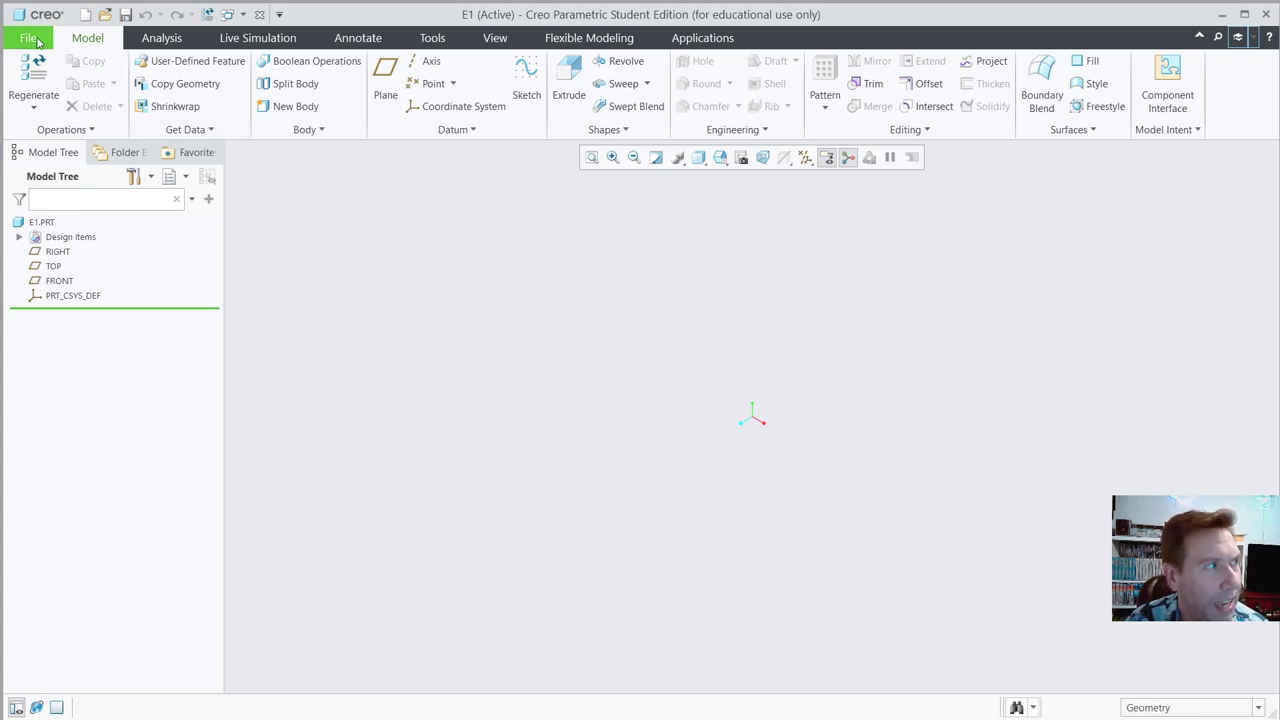
- Open the program options and review the Environment and System Appearance settings, including the available themes
left_click(24, 40)
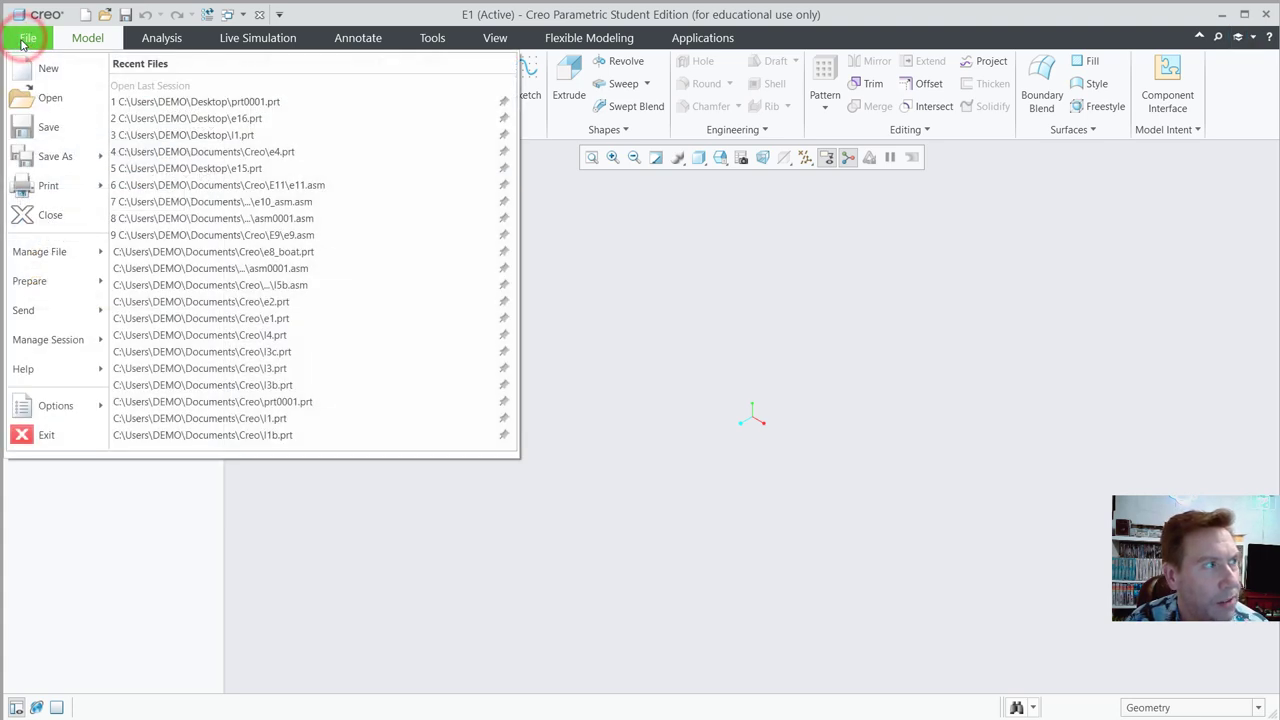
left_click(56, 405)
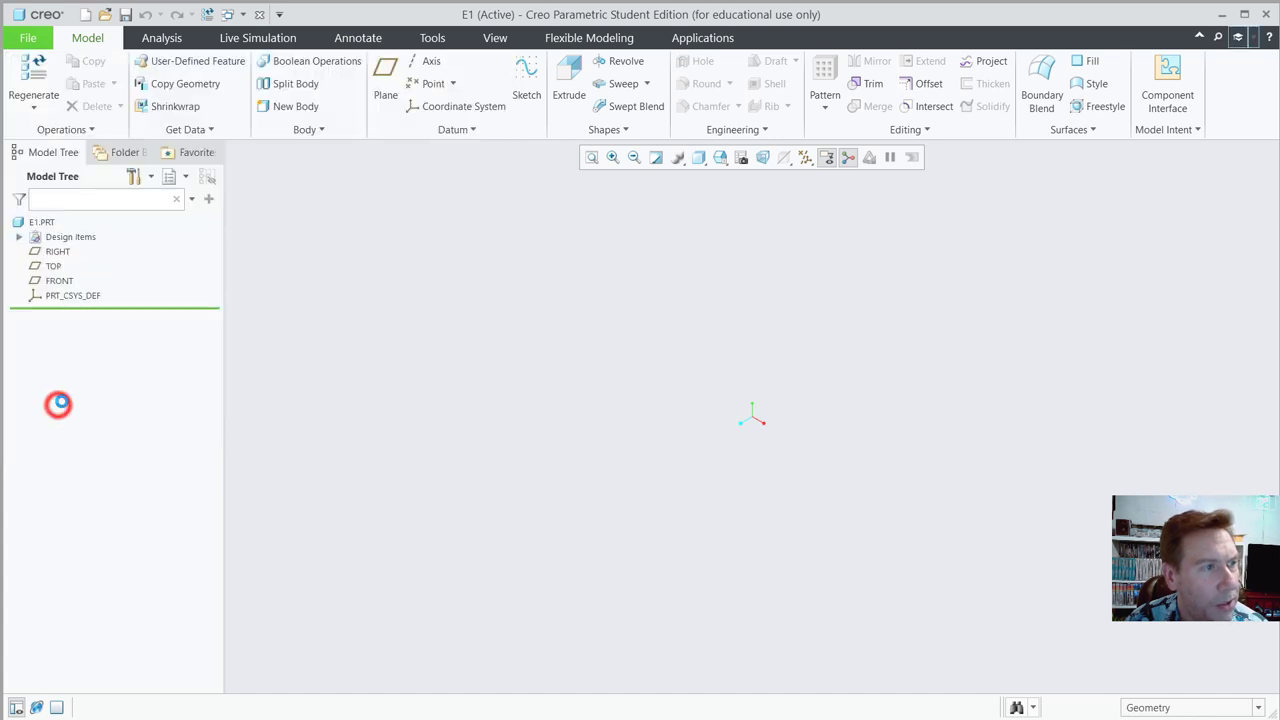
left_click_drag(500, 82, 573, 97)
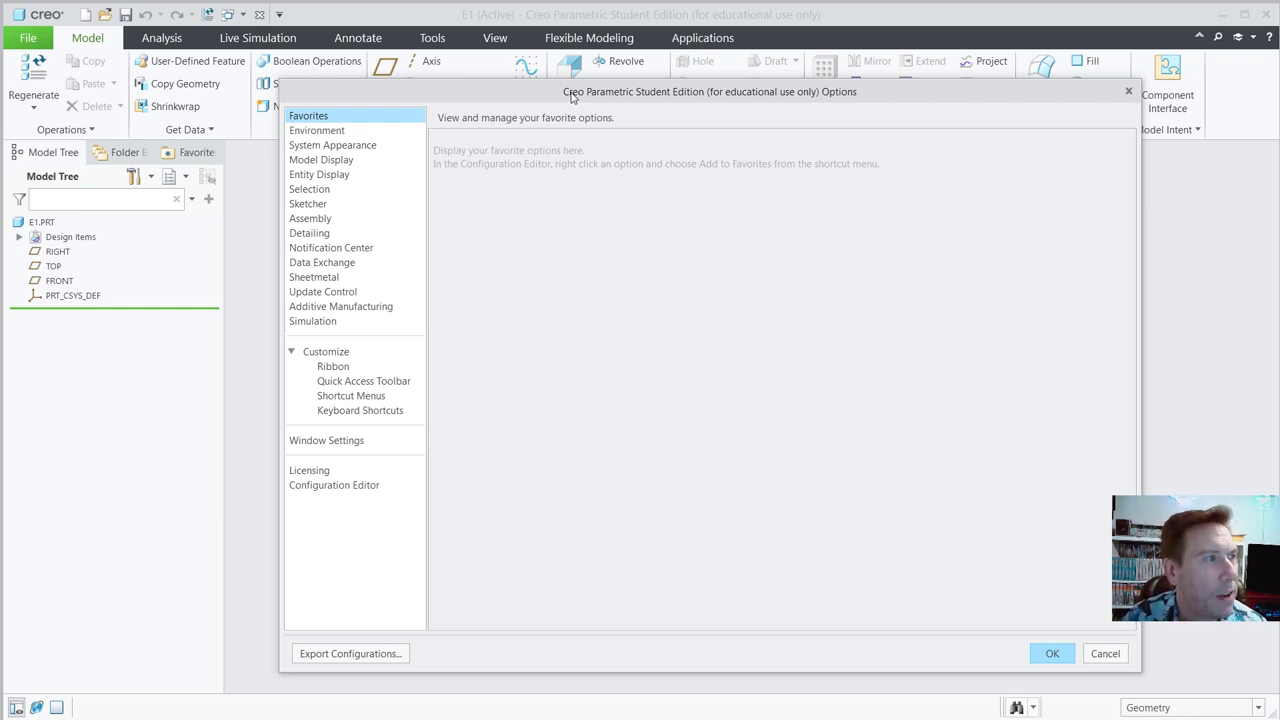
left_click(310, 132)
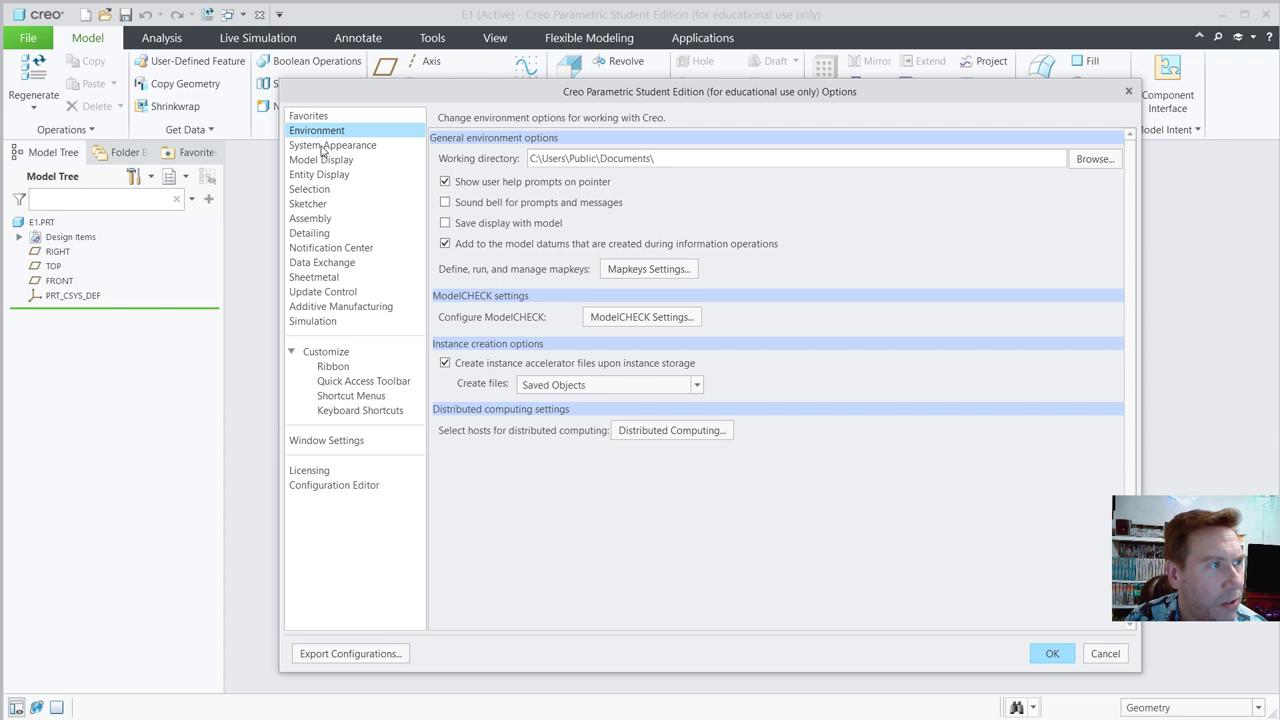
left_click(323, 146)
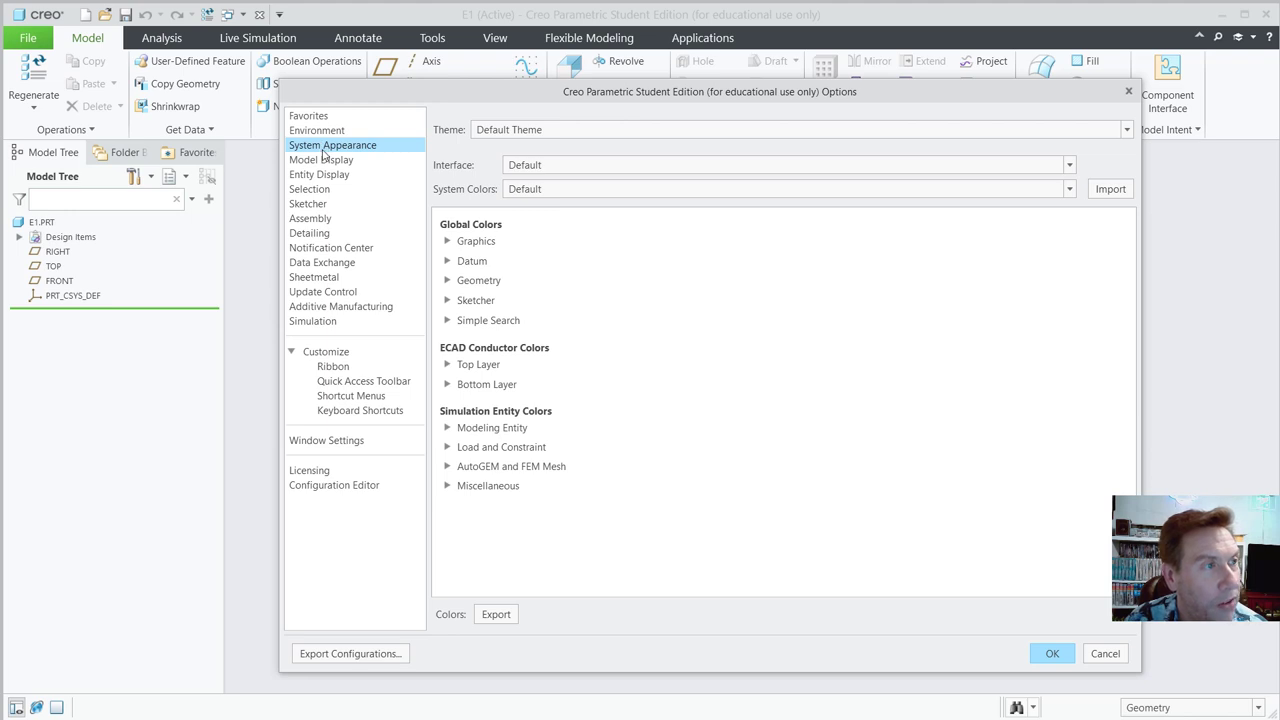
left_click(556, 131)
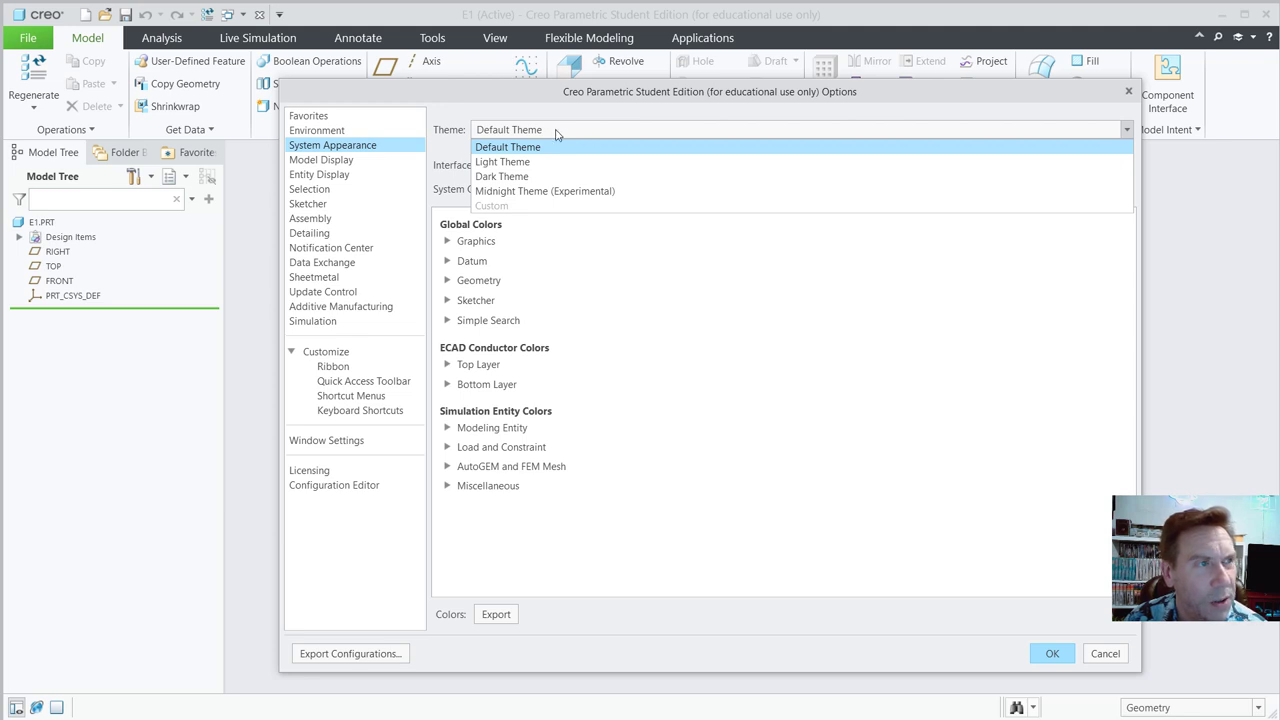
left_click(557, 131)
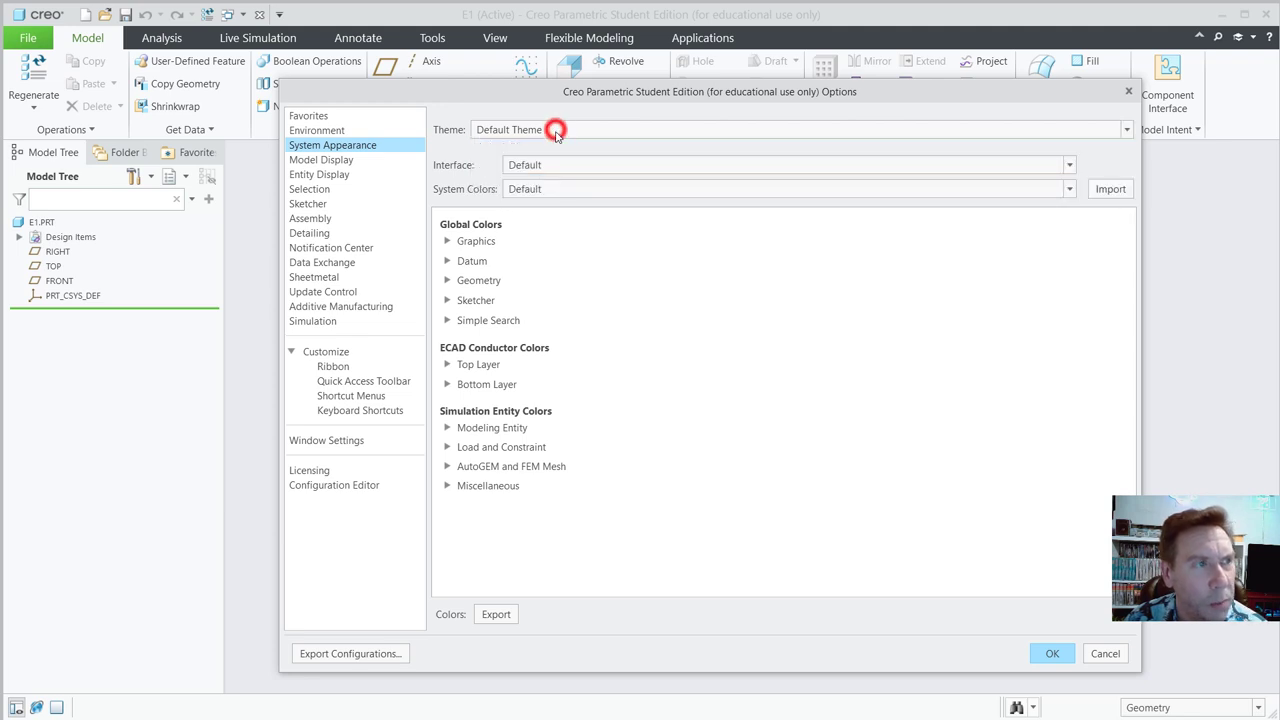
- Look through the Model Display, Entity Display, Selection, Sketcher, Assembly and Detailing options
left_click(346, 161)
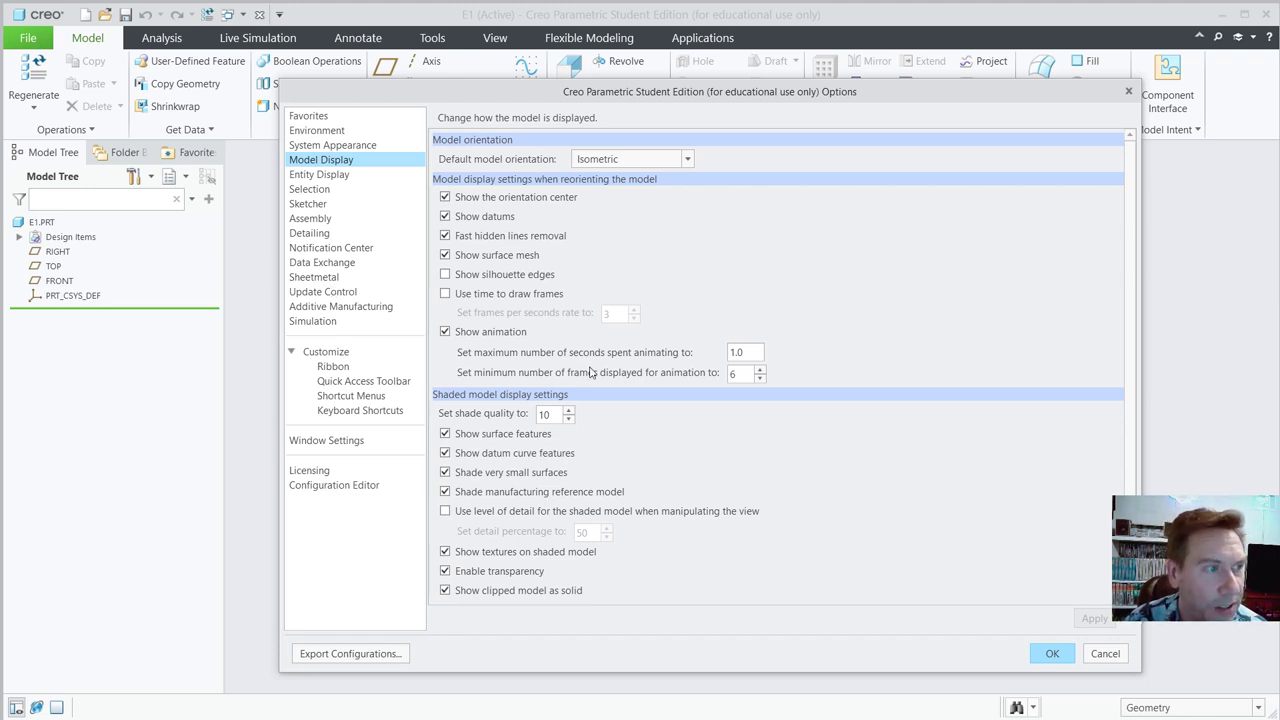
left_click(316, 174)
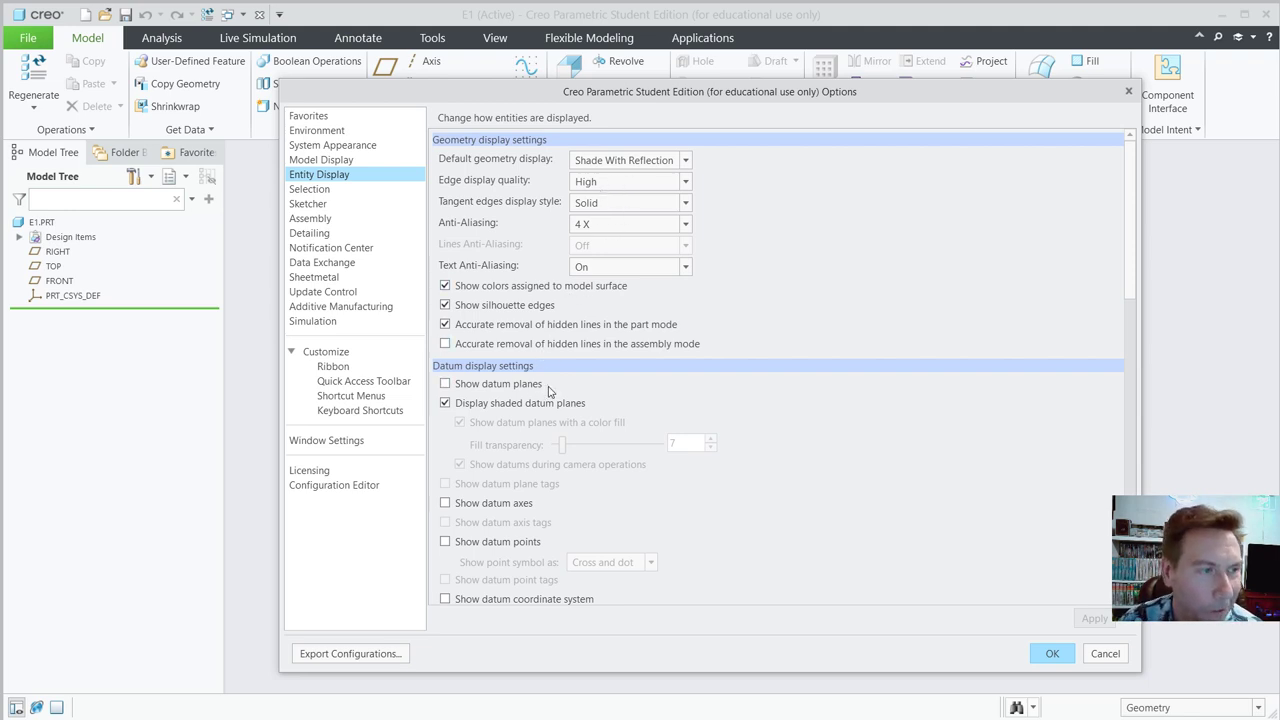
left_click(316, 190)
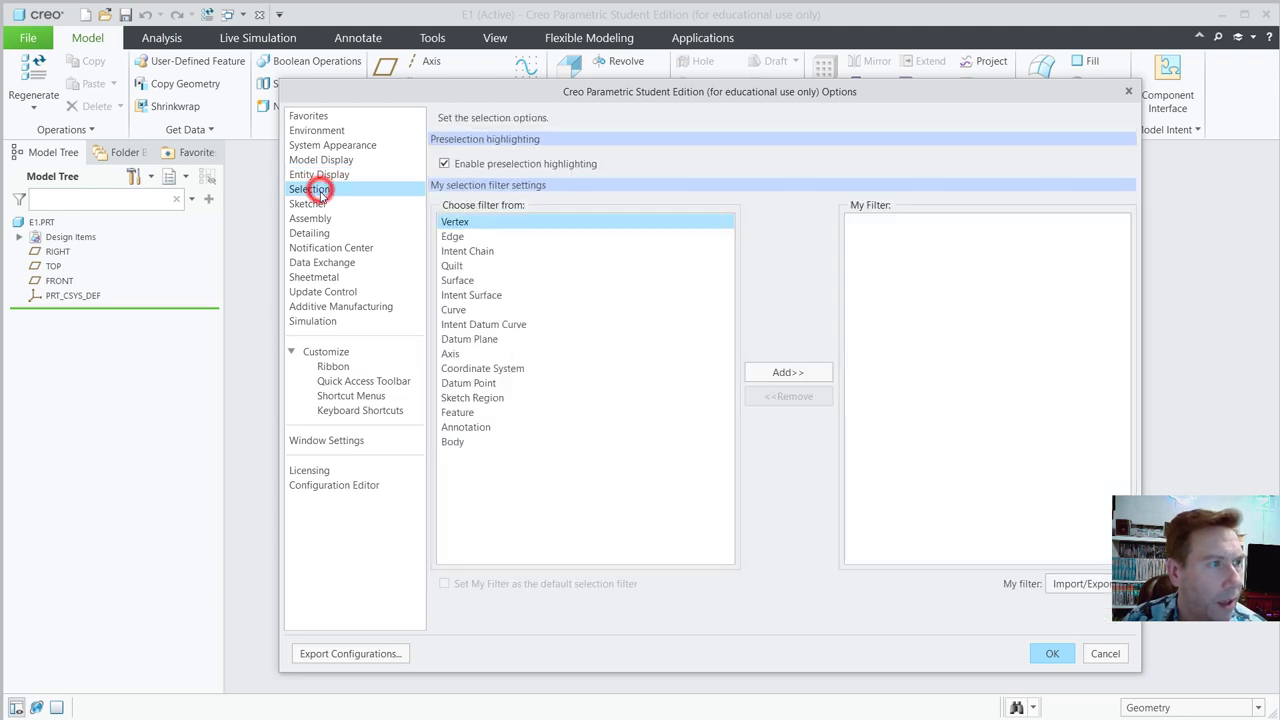
left_click(316, 203)
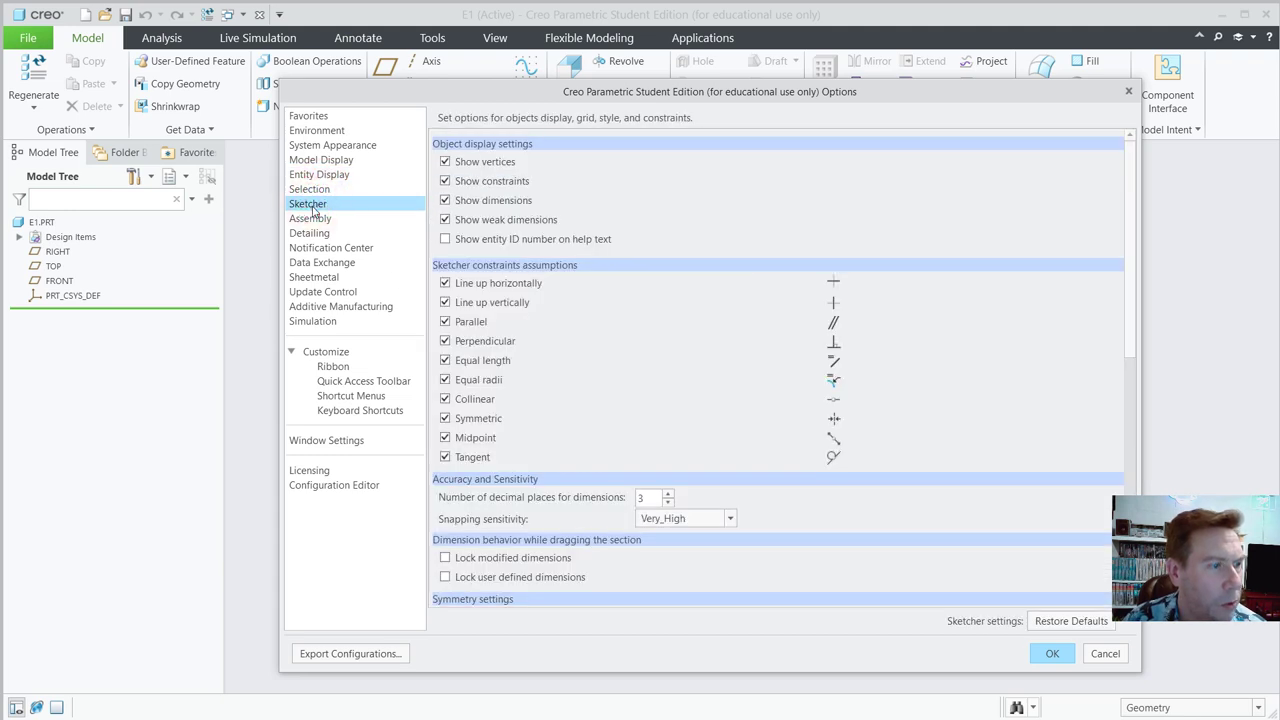
left_click(310, 218)
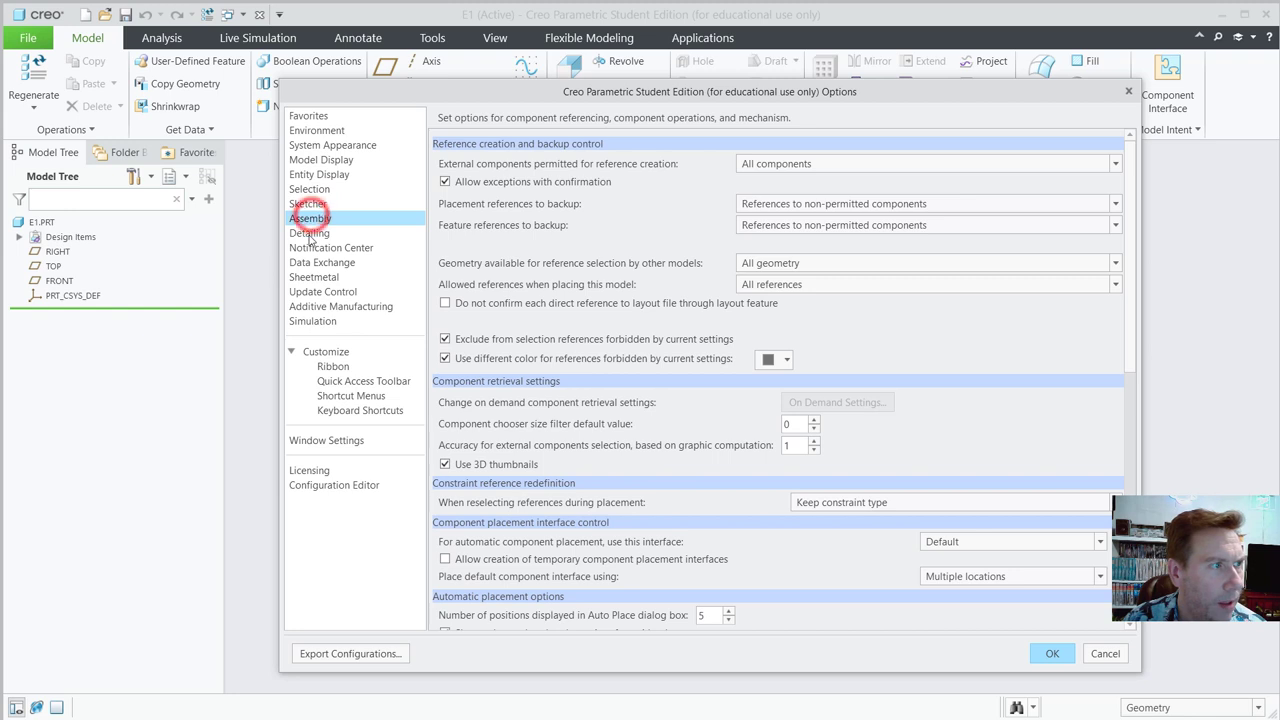
left_click(309, 233)
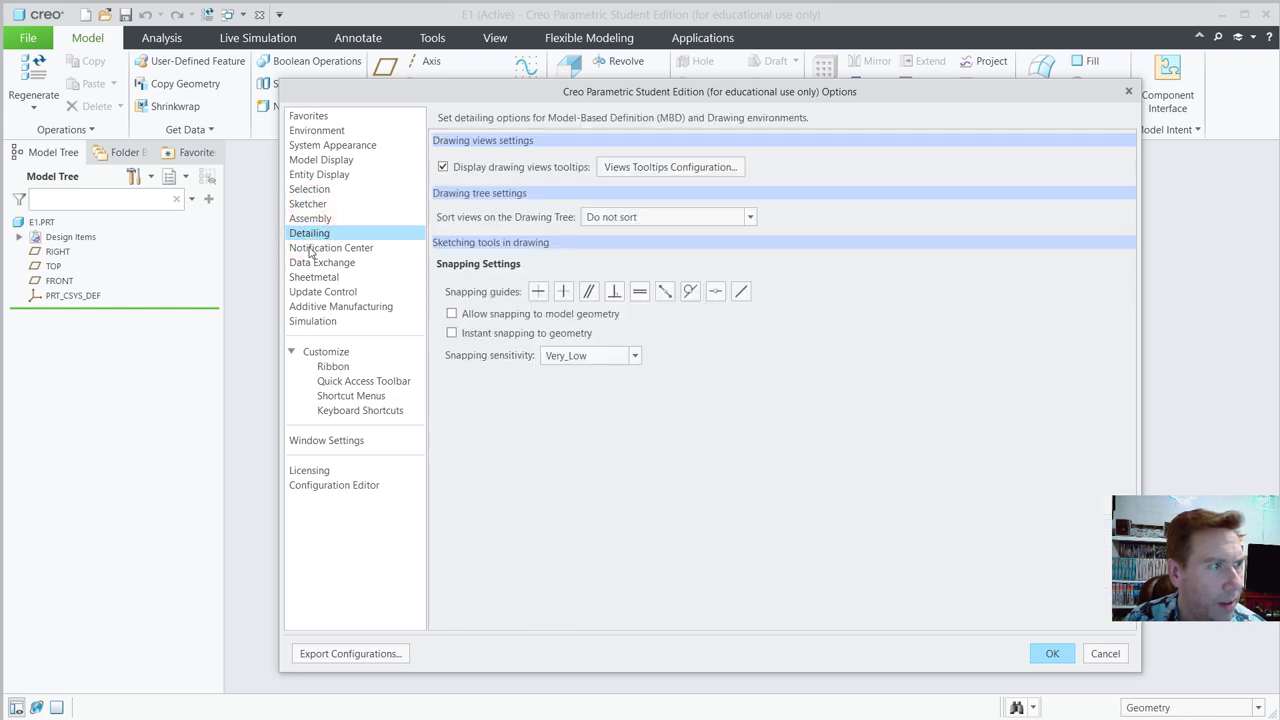
- Examine the Sketcher options for constraint assumptions, dimension accuracy, grid, startup orientation, references, diagnostics and import
left_click(310, 203)
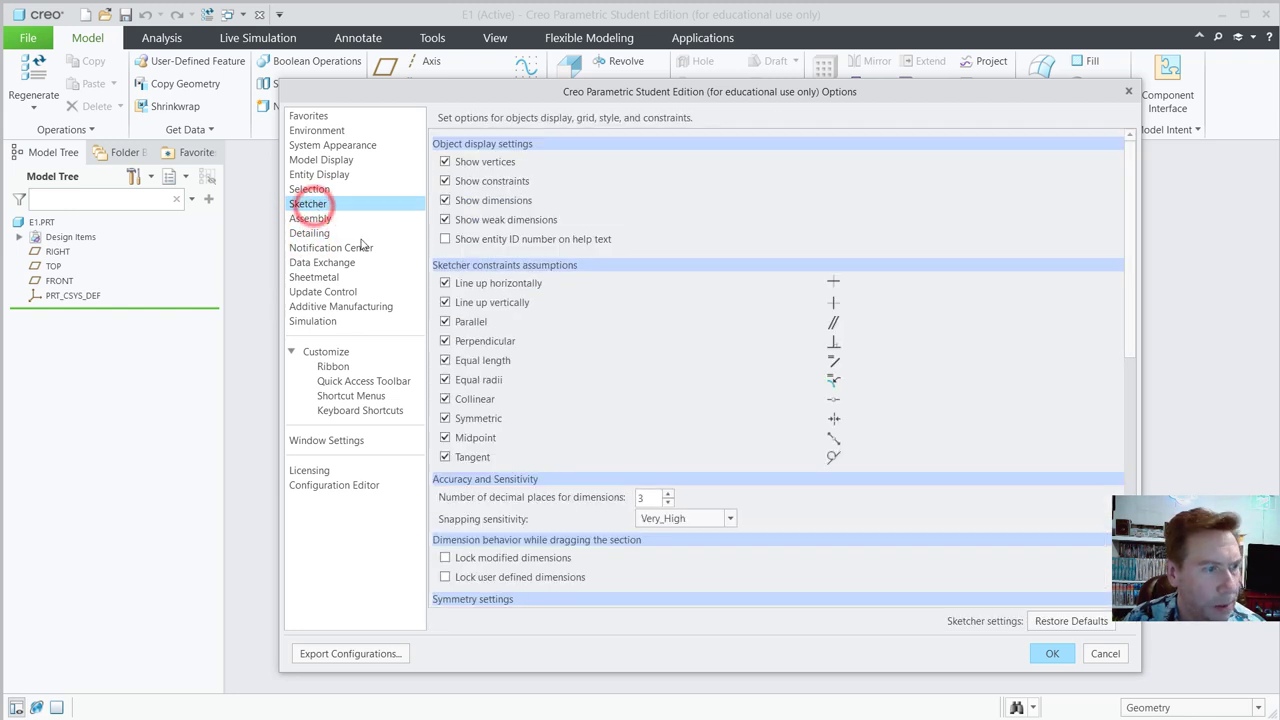
scroll(625, 389, "down", 2)
scroll(625, 389, "down", 2)
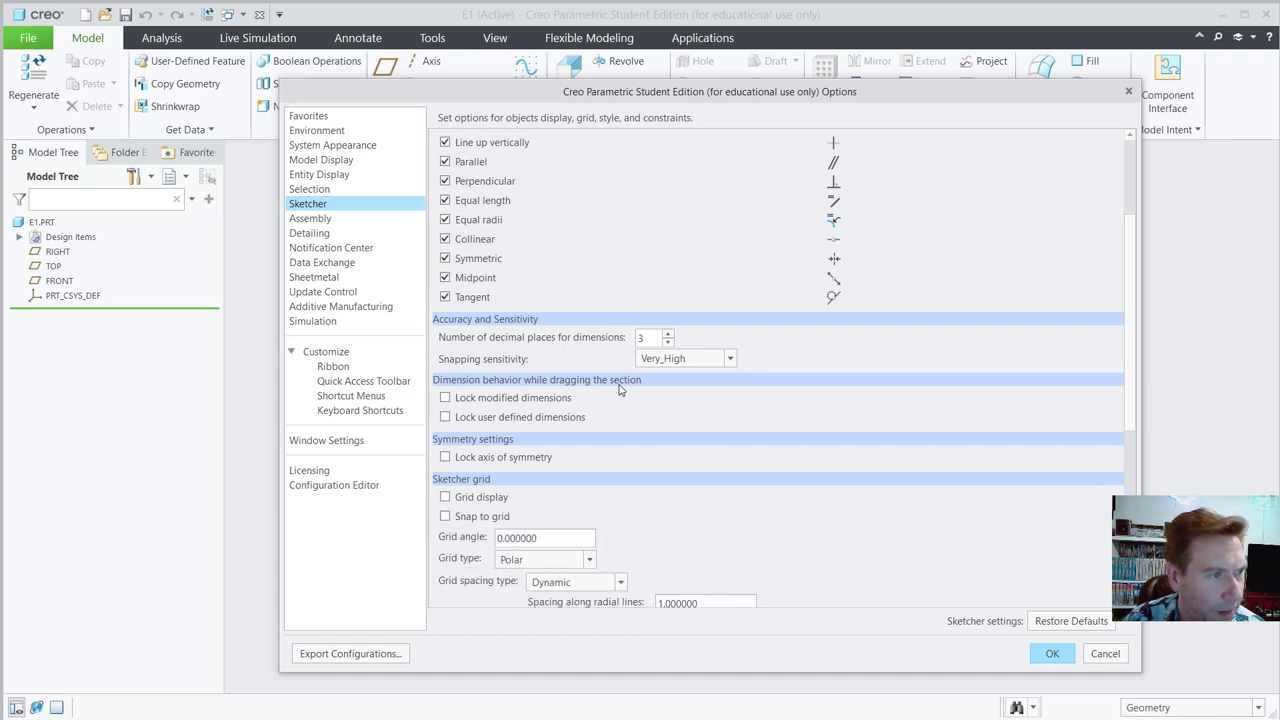
scroll(619, 389, "down", 1)
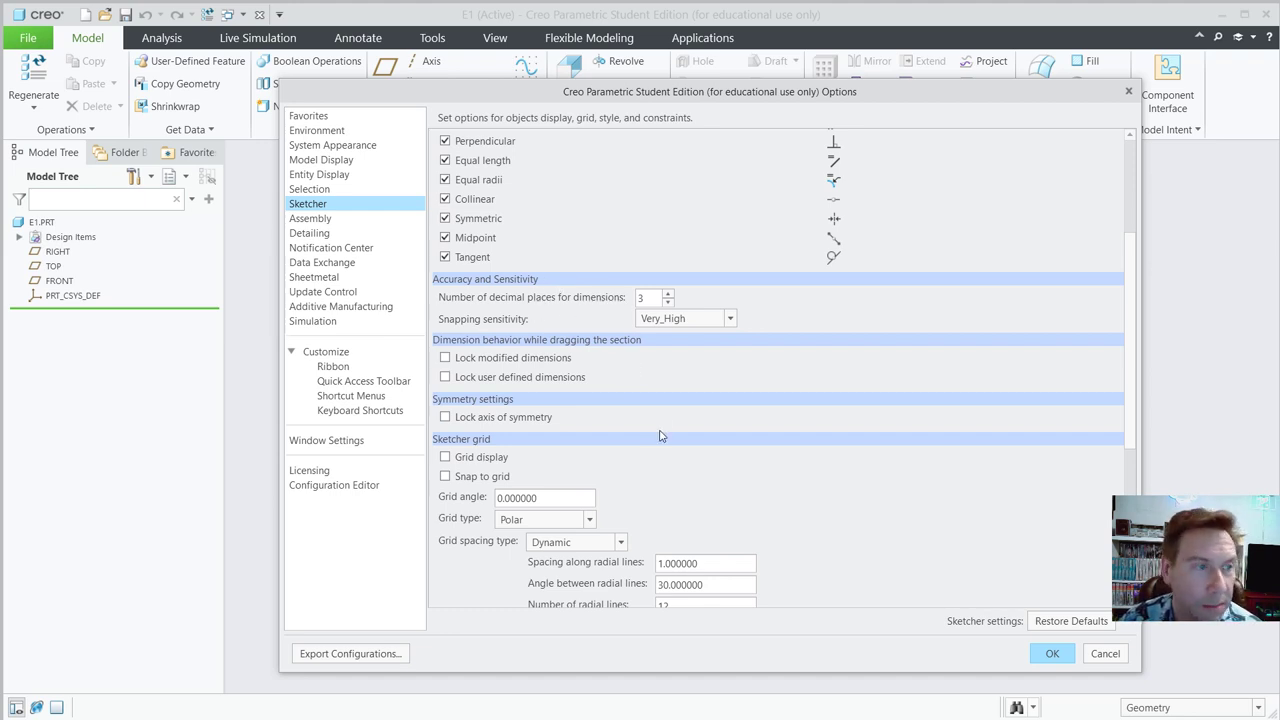
scroll(660, 432, "down", 1)
scroll(657, 430, "down", 1)
scroll(648, 428, "down", 3)
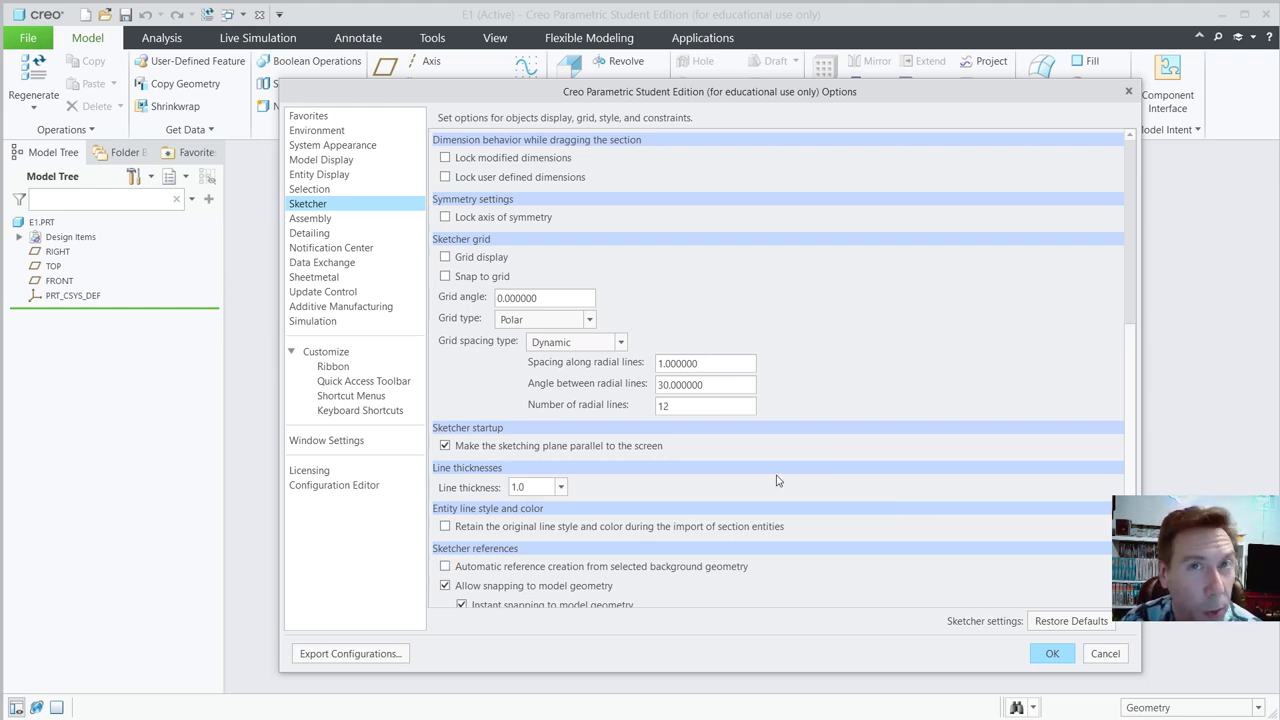
scroll(768, 508, "down", 2)
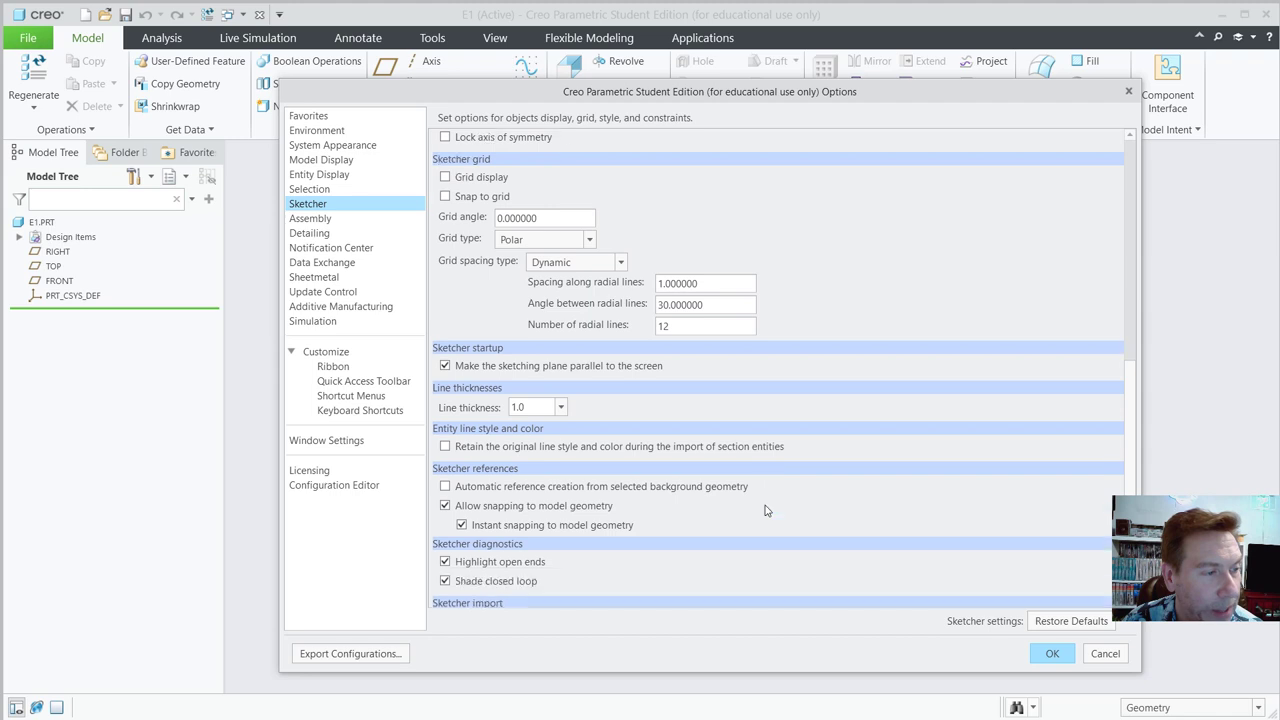
scroll(766, 508, "down", 1)
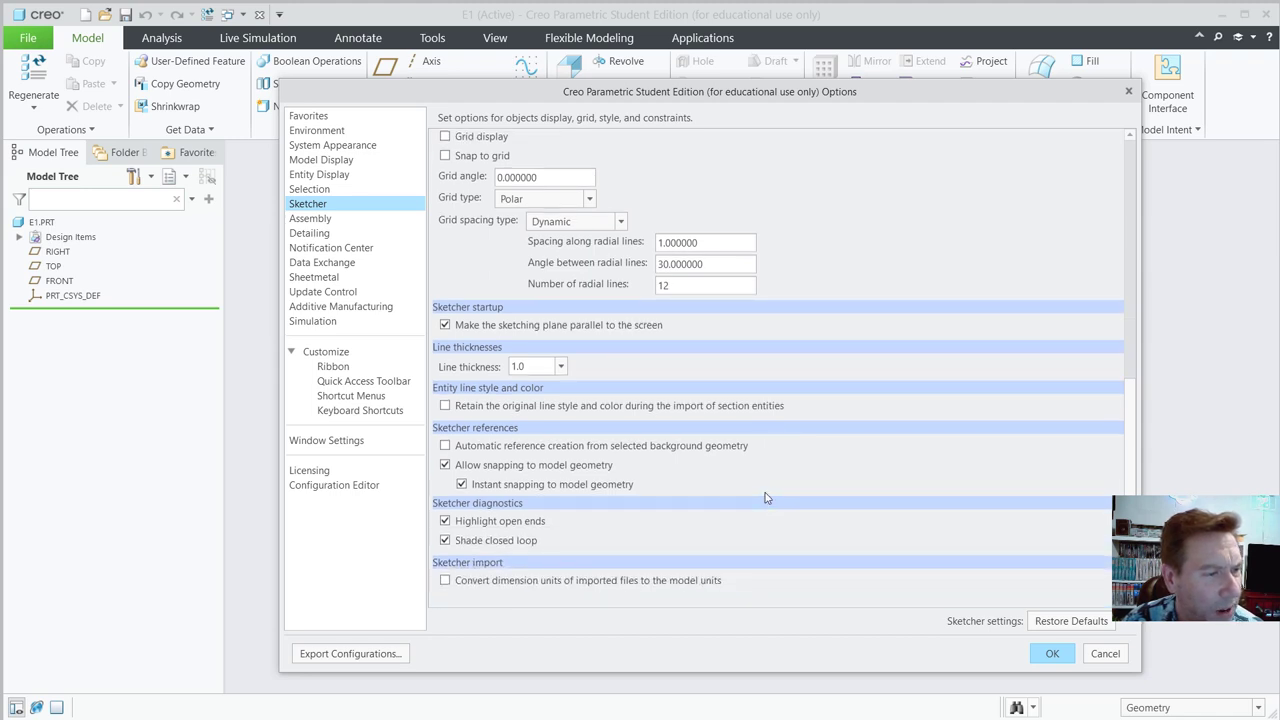
scroll(766, 497, "up", 2)
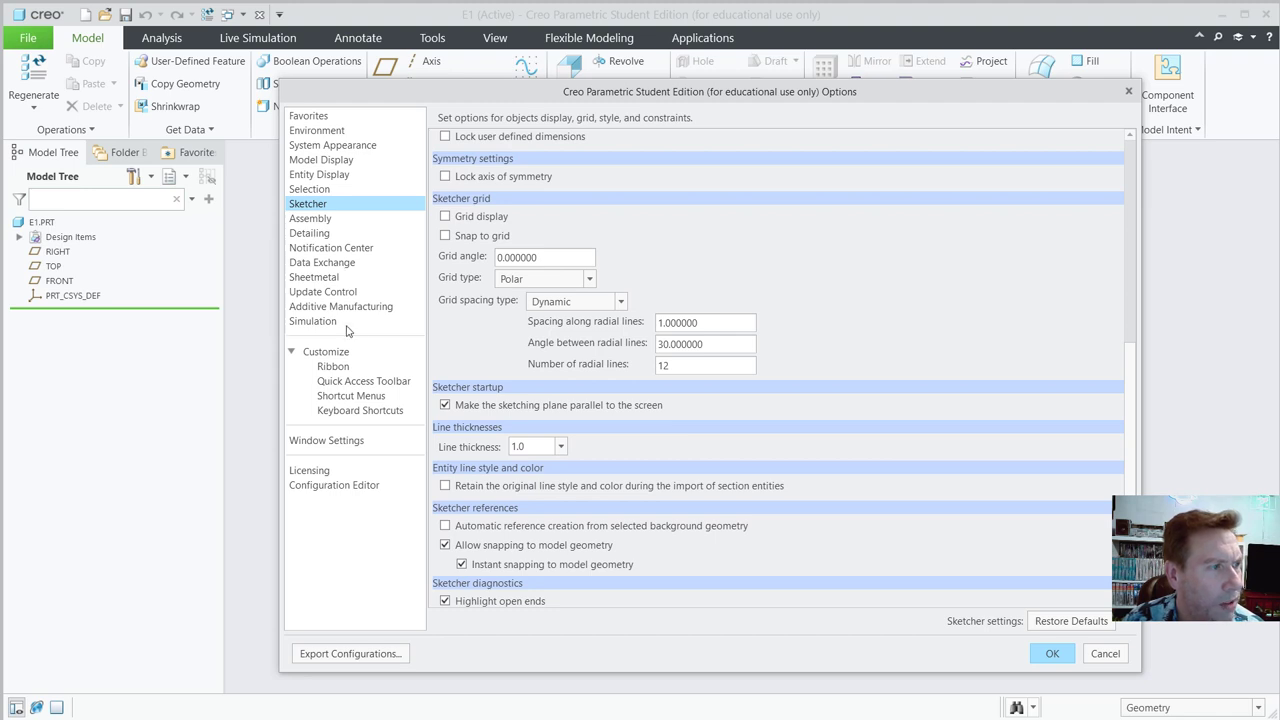
- Review the Quick Access Toolbar and keyboard shortcut options, filter the commands for "fit" to check Refit's shortcut, and accept the options
left_click(340, 383)
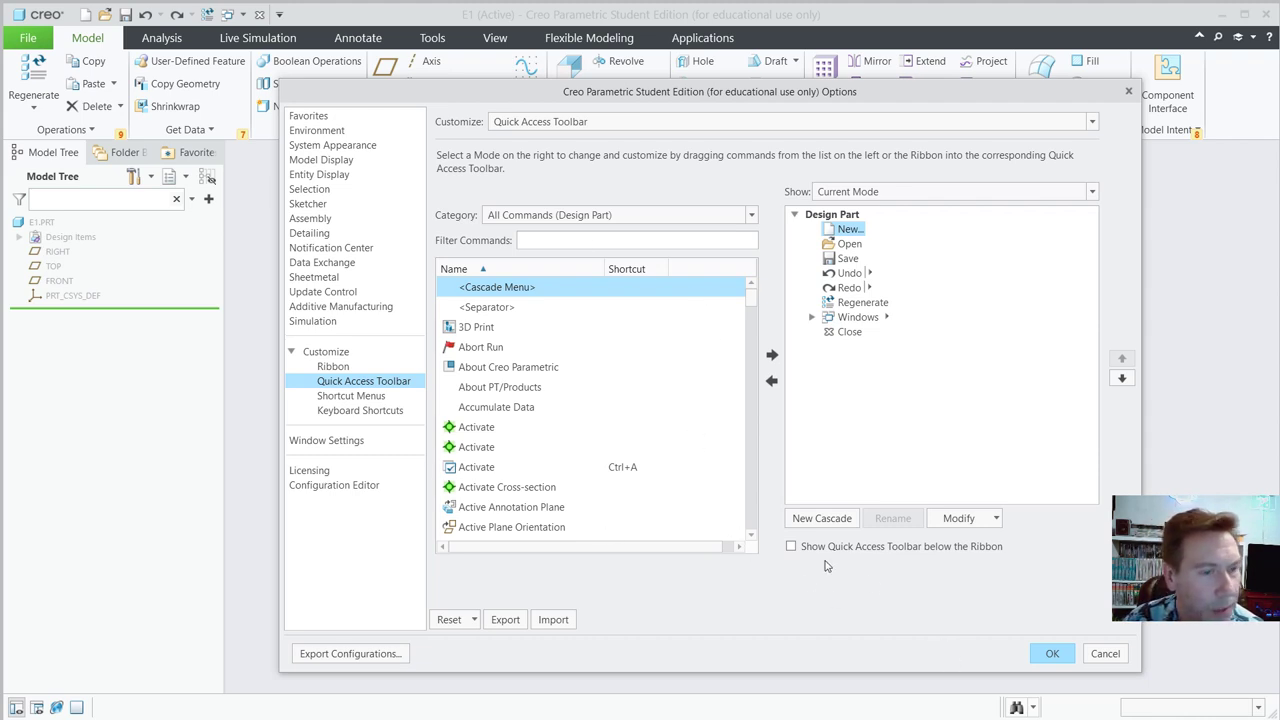
left_click(337, 411)
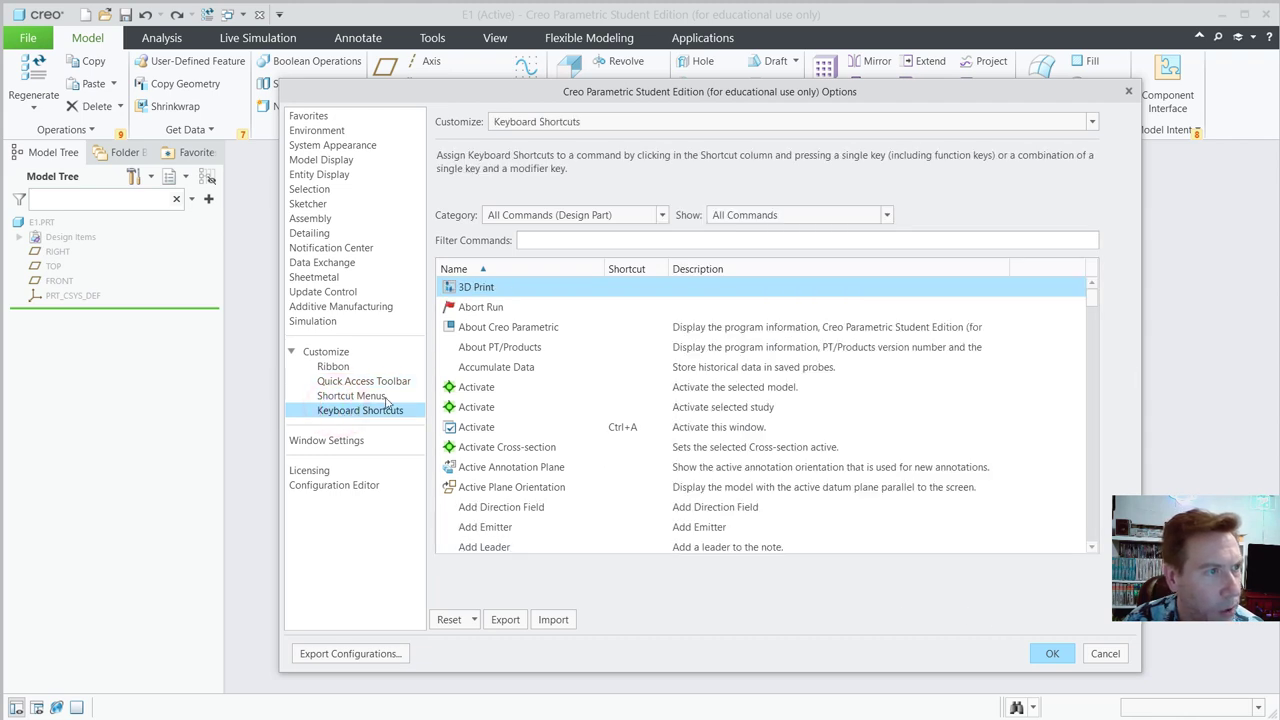
left_click(551, 241)
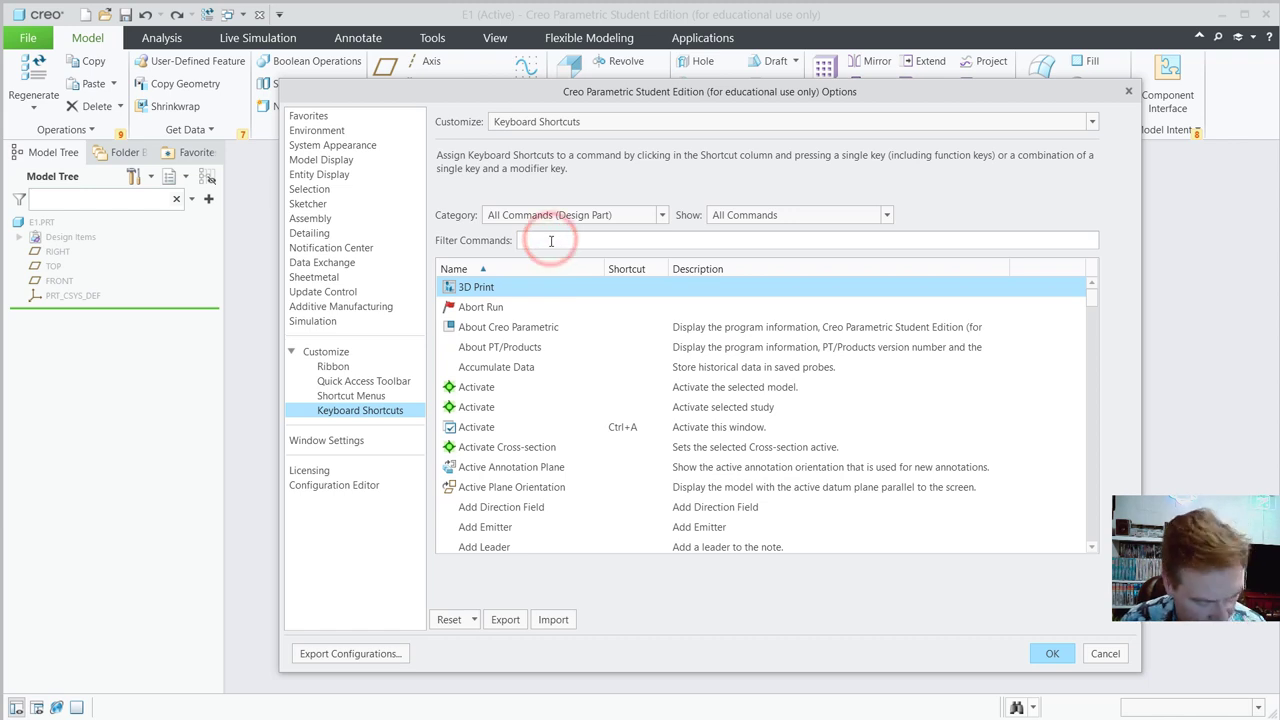
type("fit")
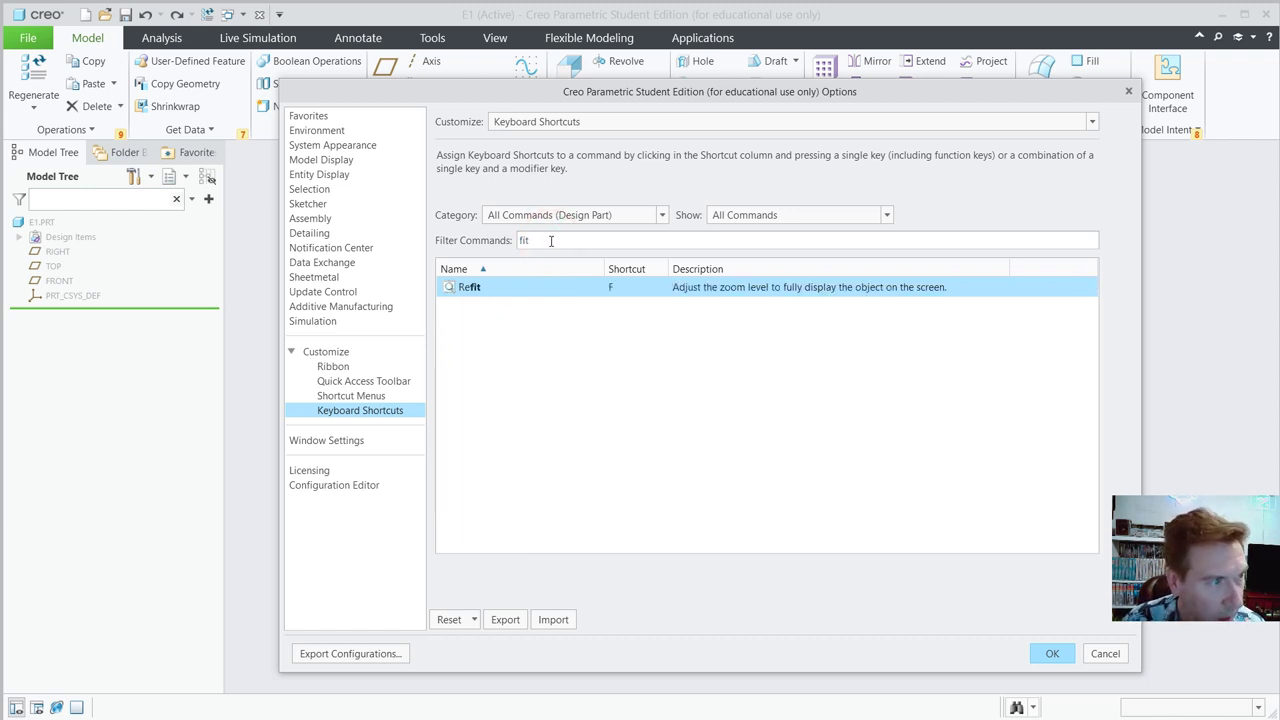
left_click(481, 289)
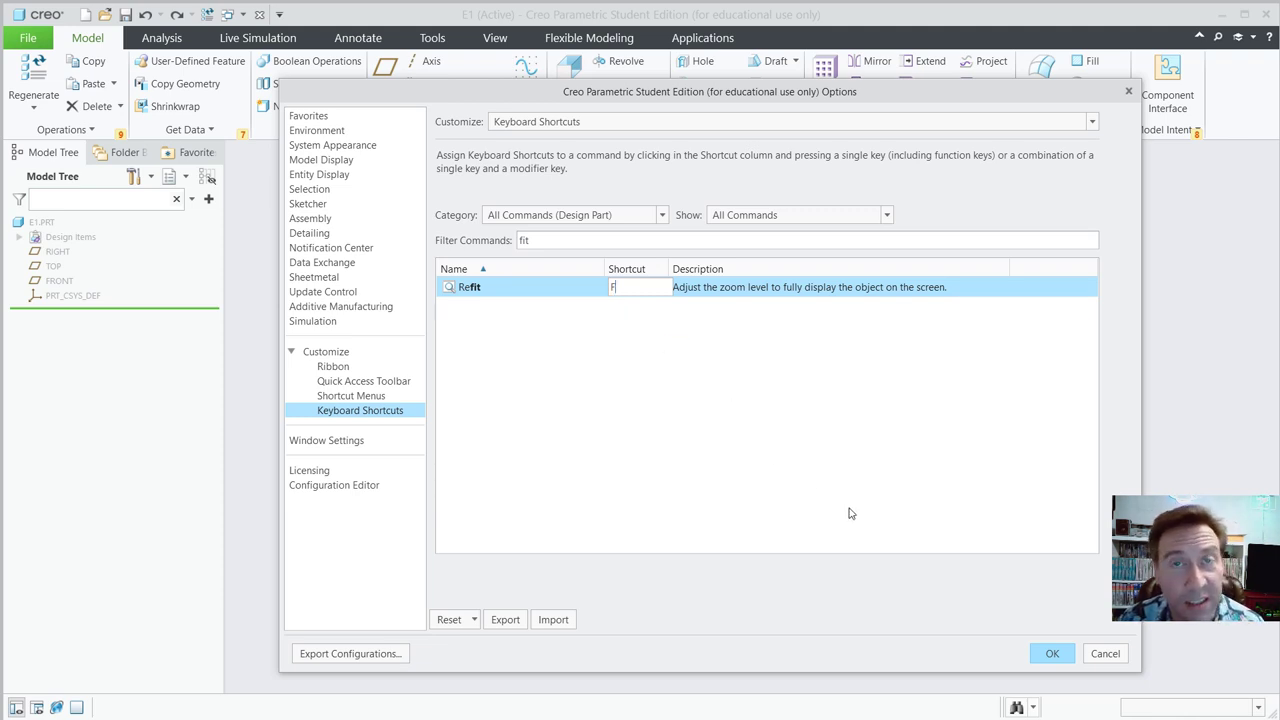
left_click(1051, 656)
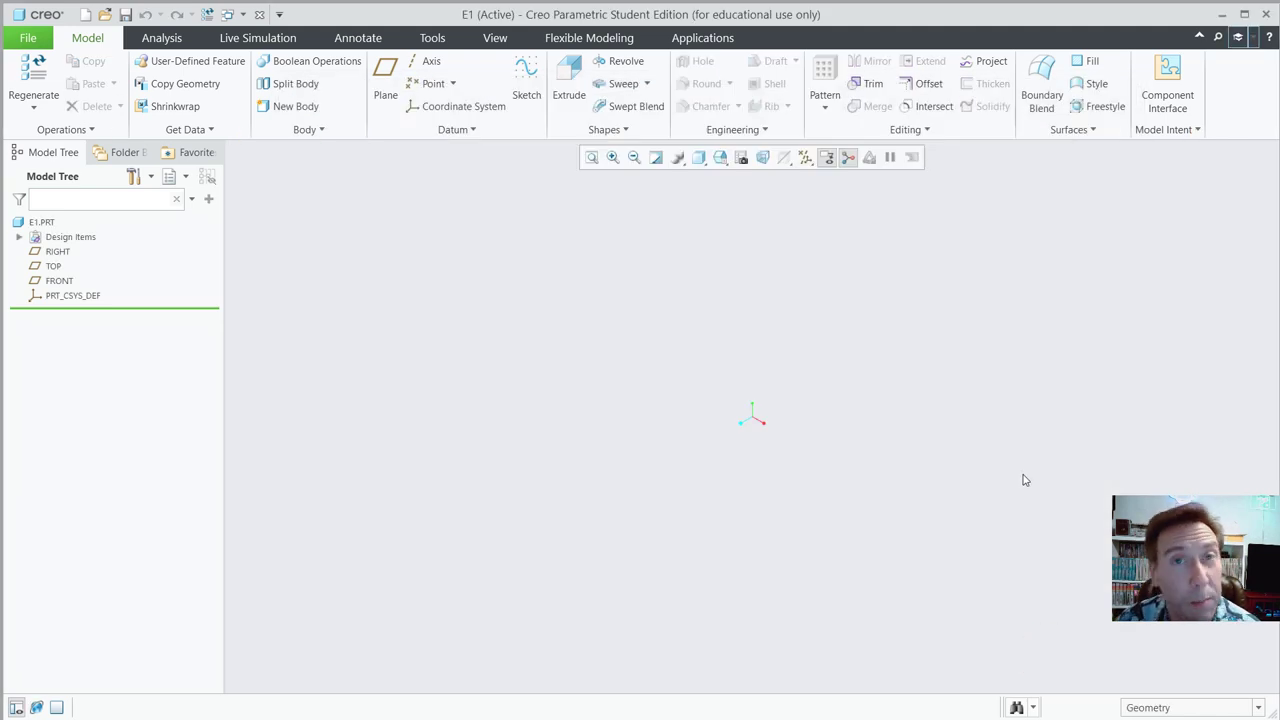
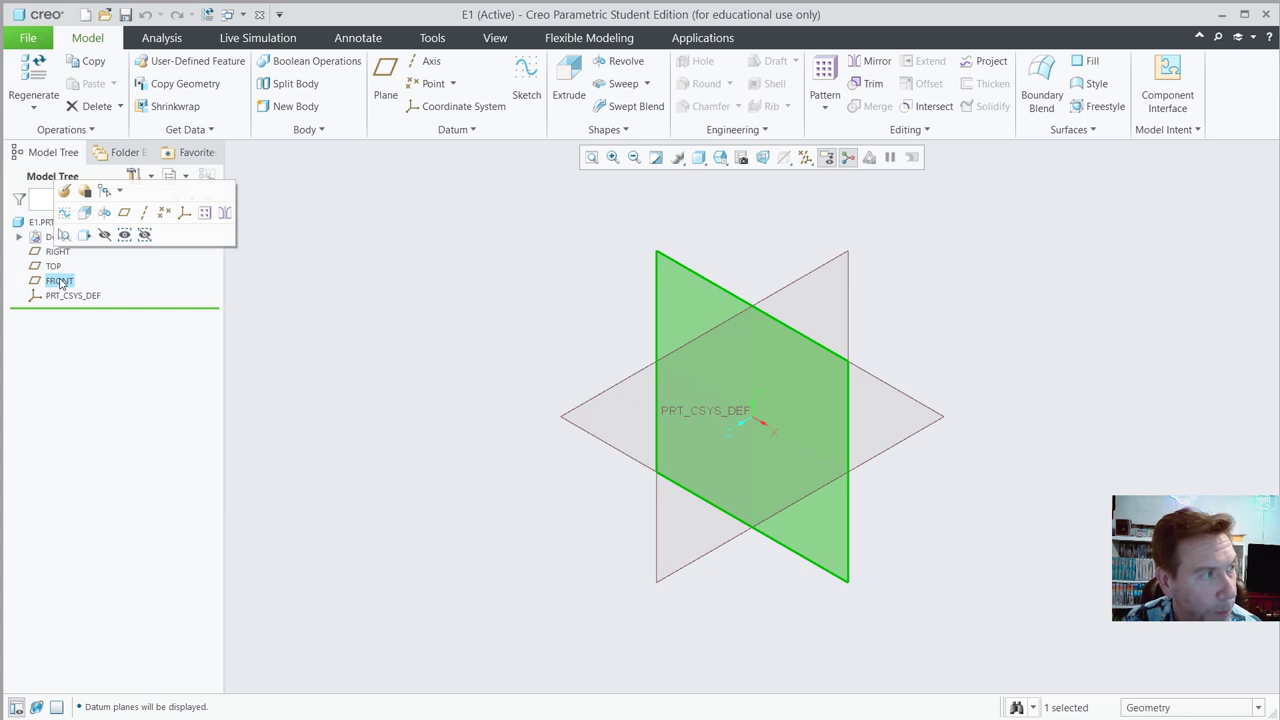
left_click(309, 220)
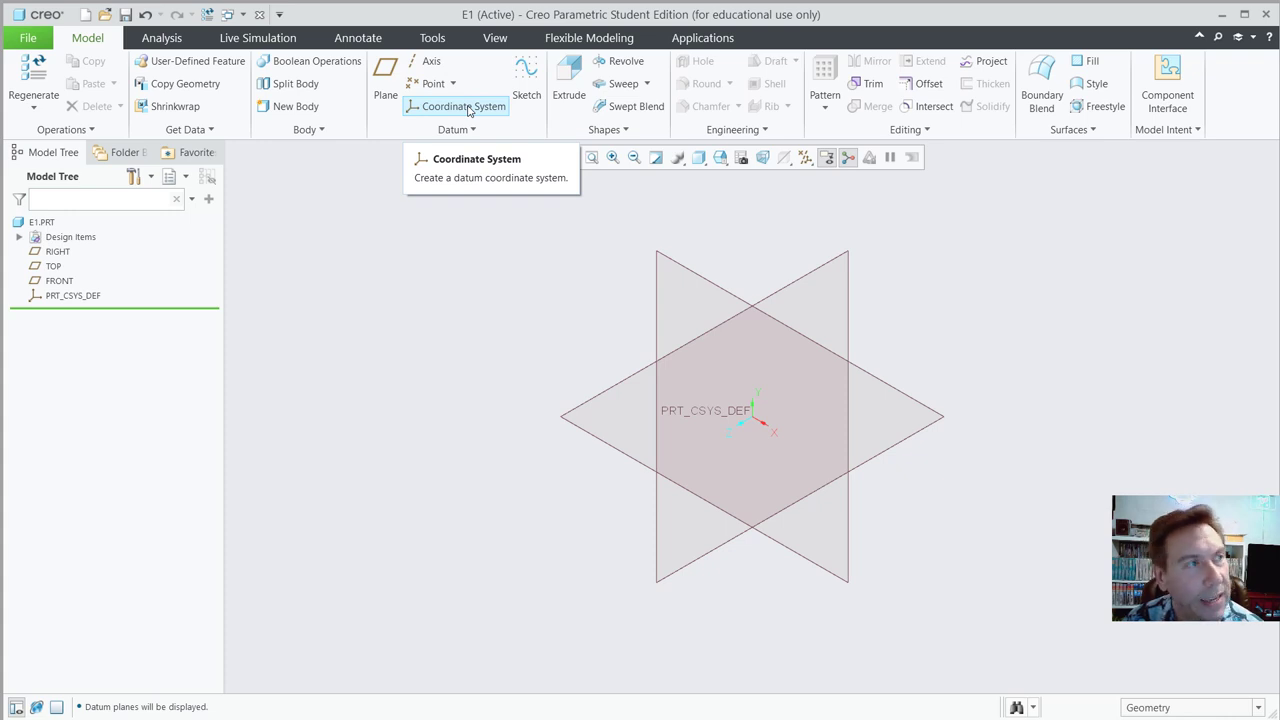
left_click(420, 36)
left_click(79, 34)
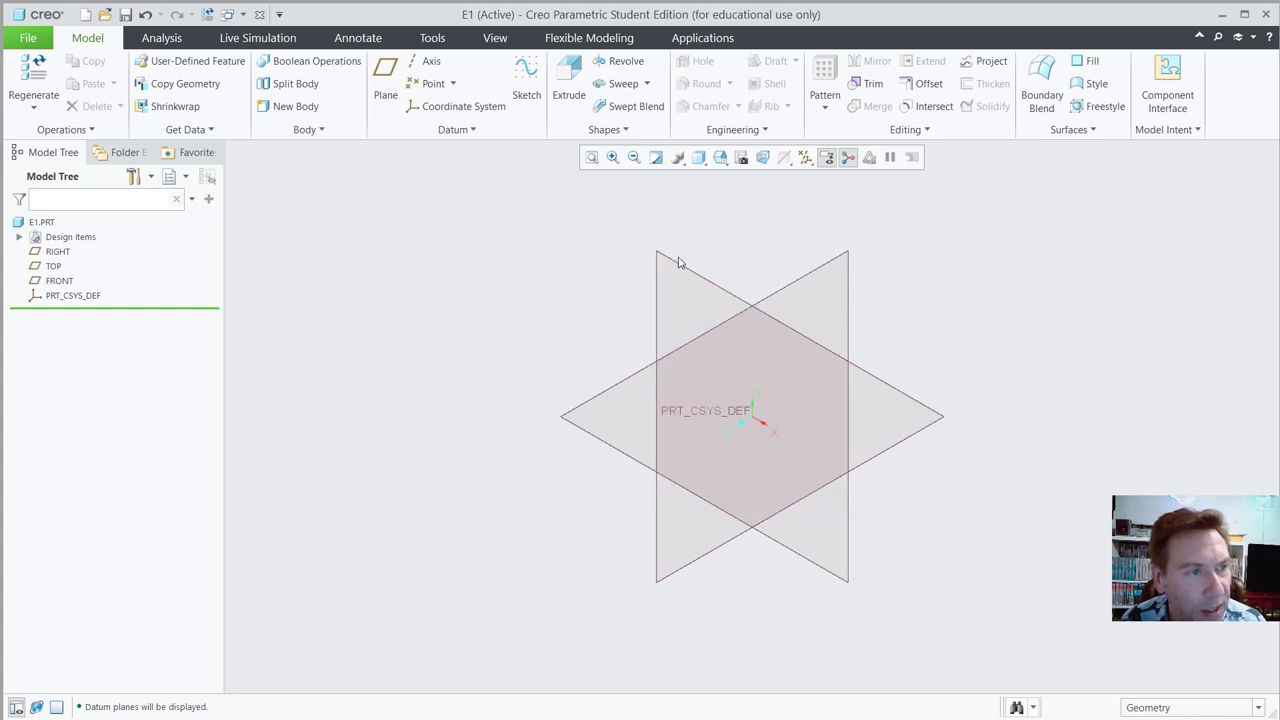
- Start a sketch on the FRONT datum plane
left_click(55, 282)
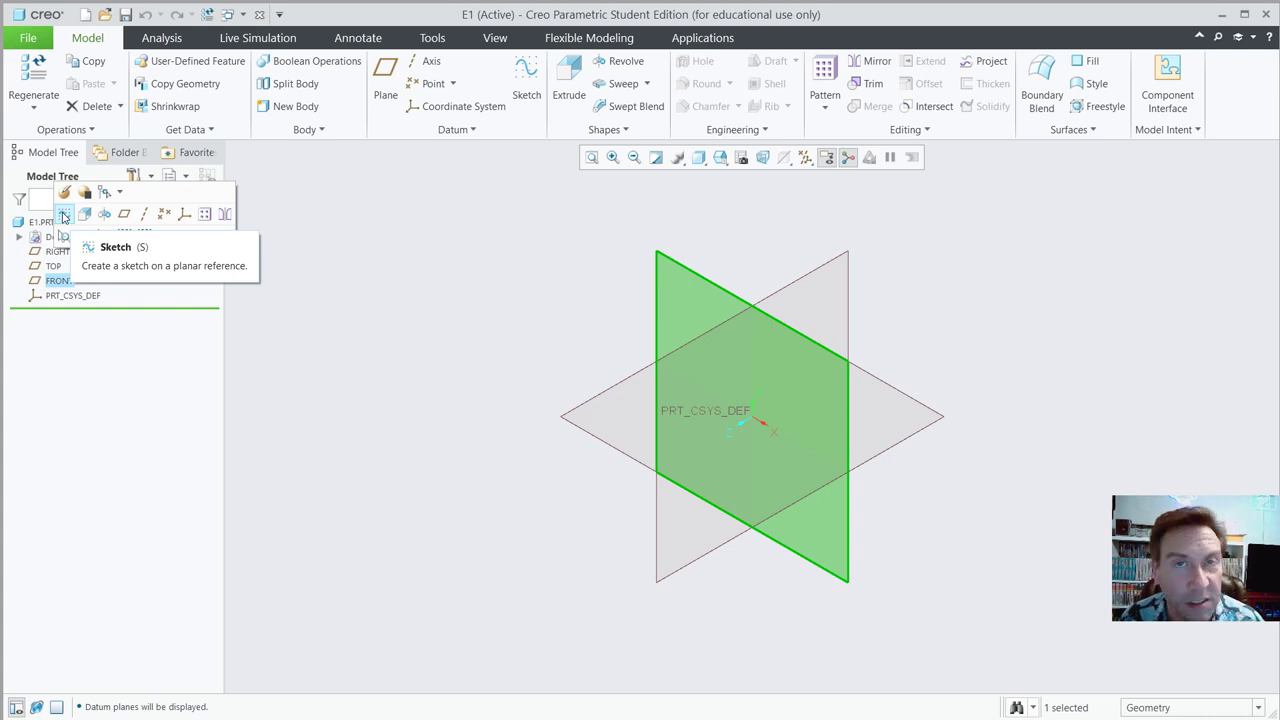
left_click(66, 218)
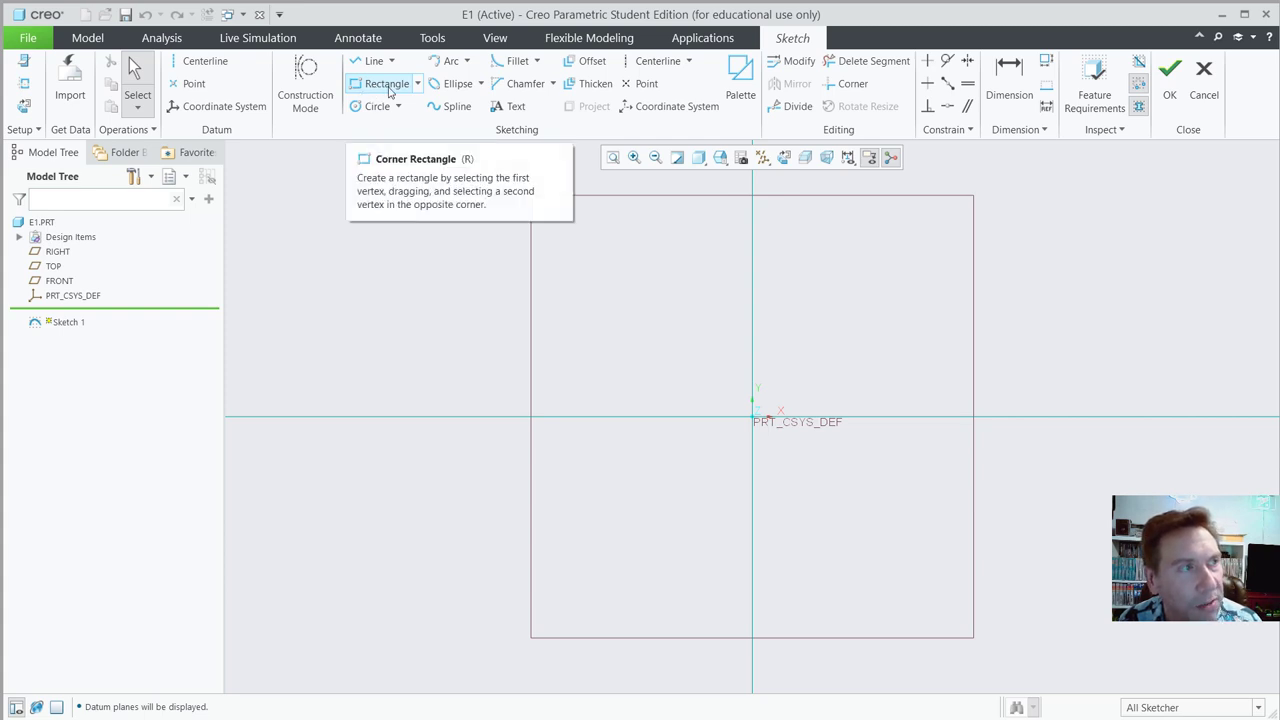
- Sketch a corner rectangle about 49 wide and 70 high, starting from the origin and extending up along the positive axes
left_click(418, 85)
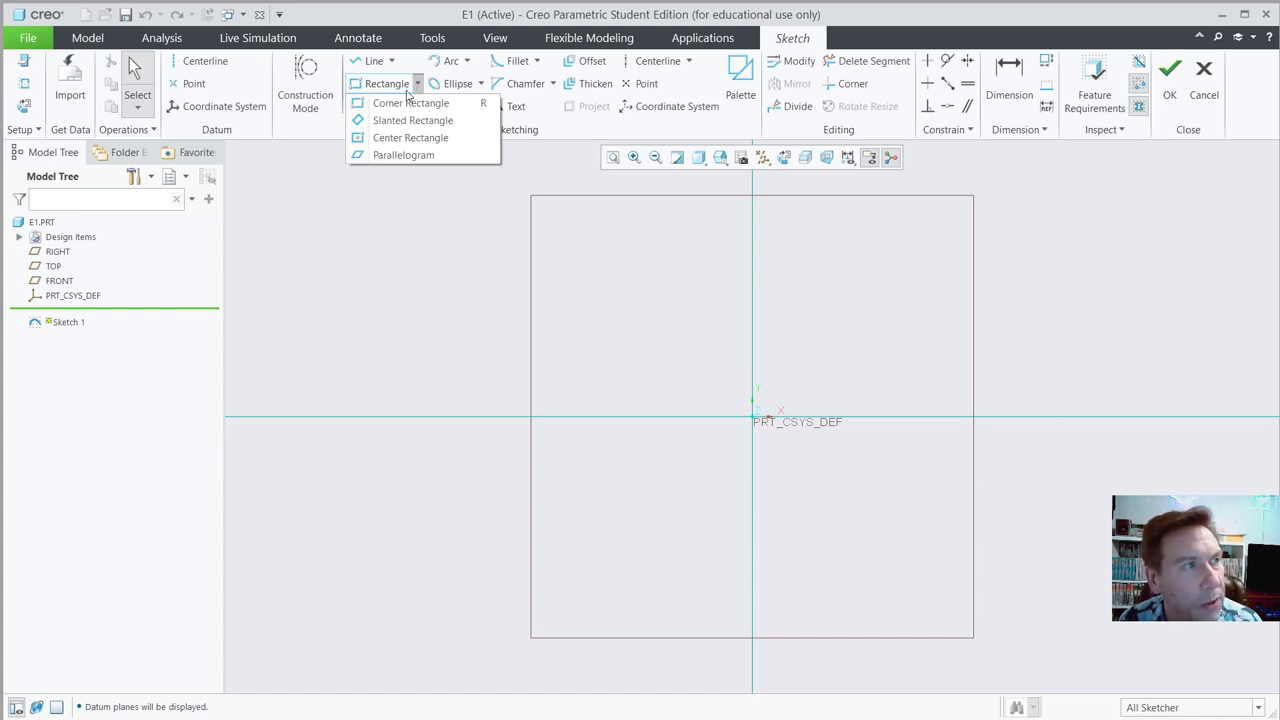
left_click(399, 106)
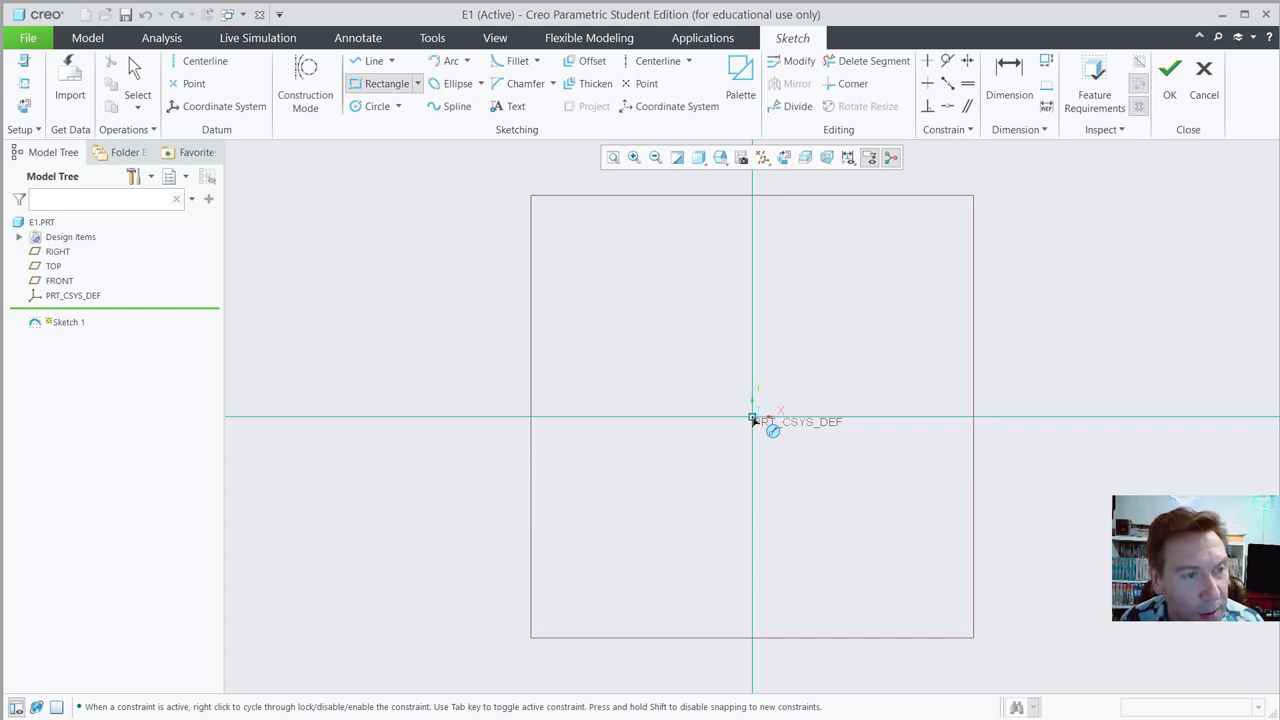
left_click(752, 418)
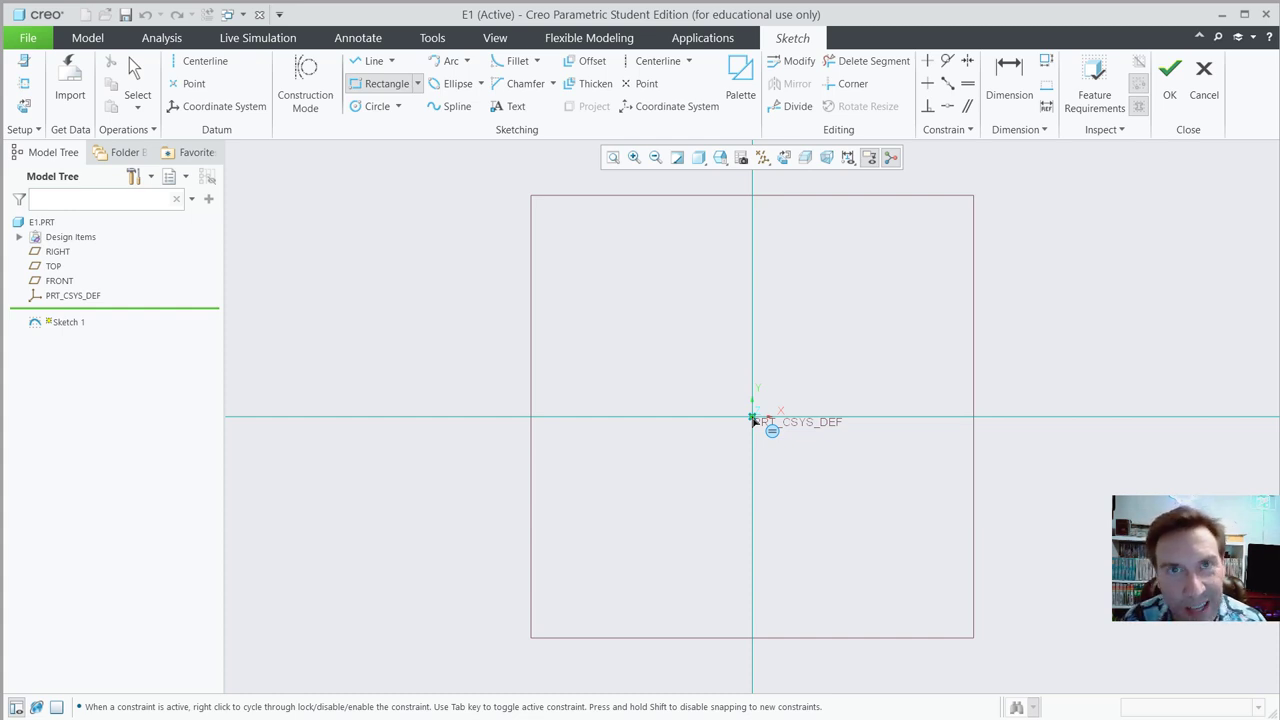
left_click(752, 418)
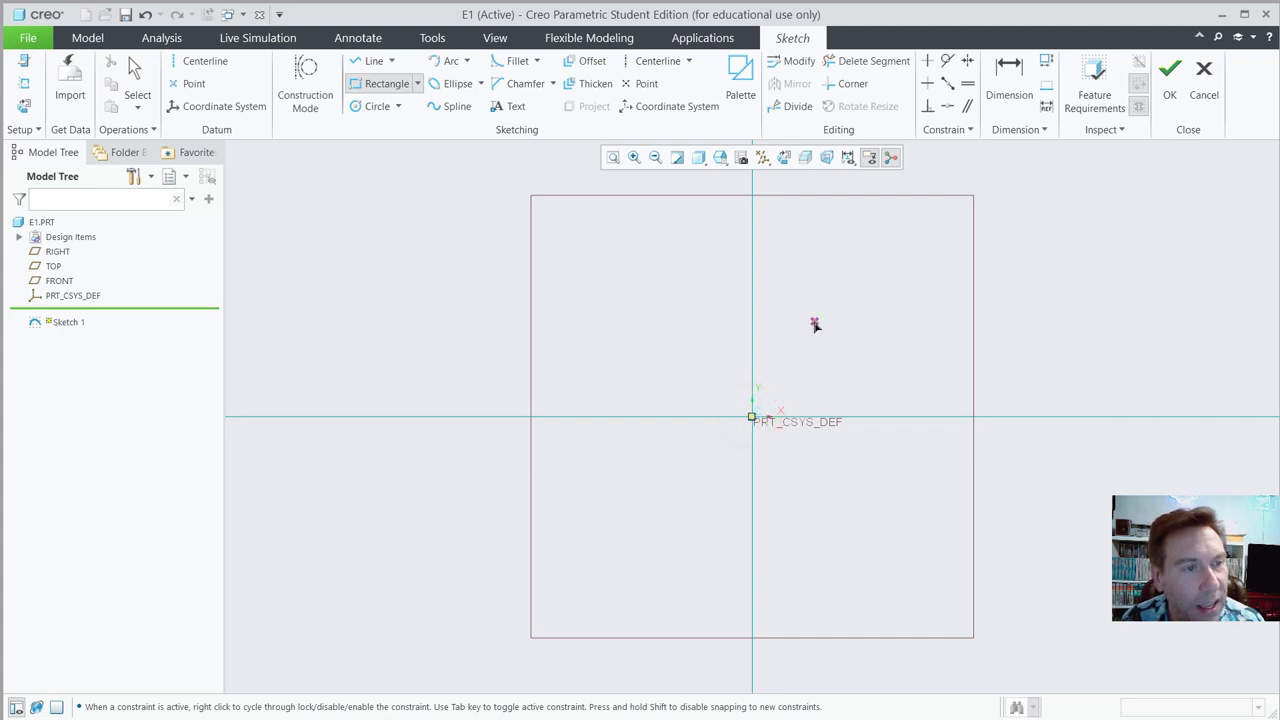
left_click(752, 417)
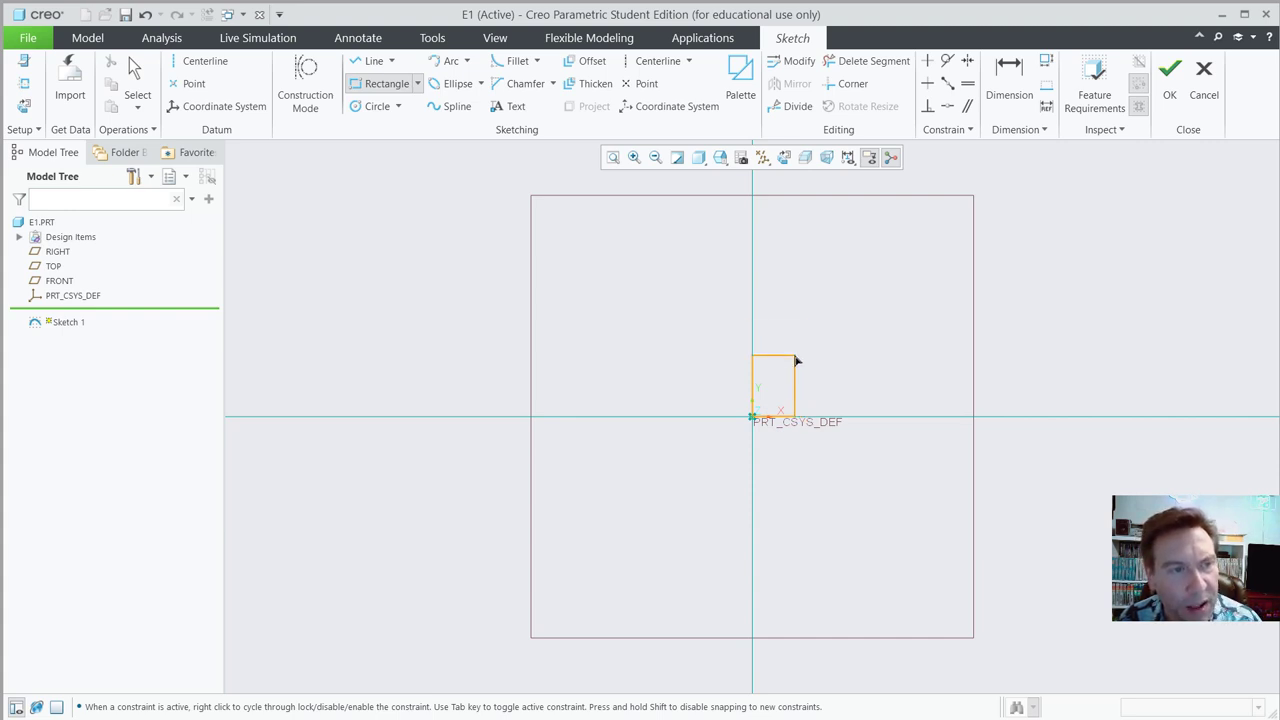
left_click(796, 358)
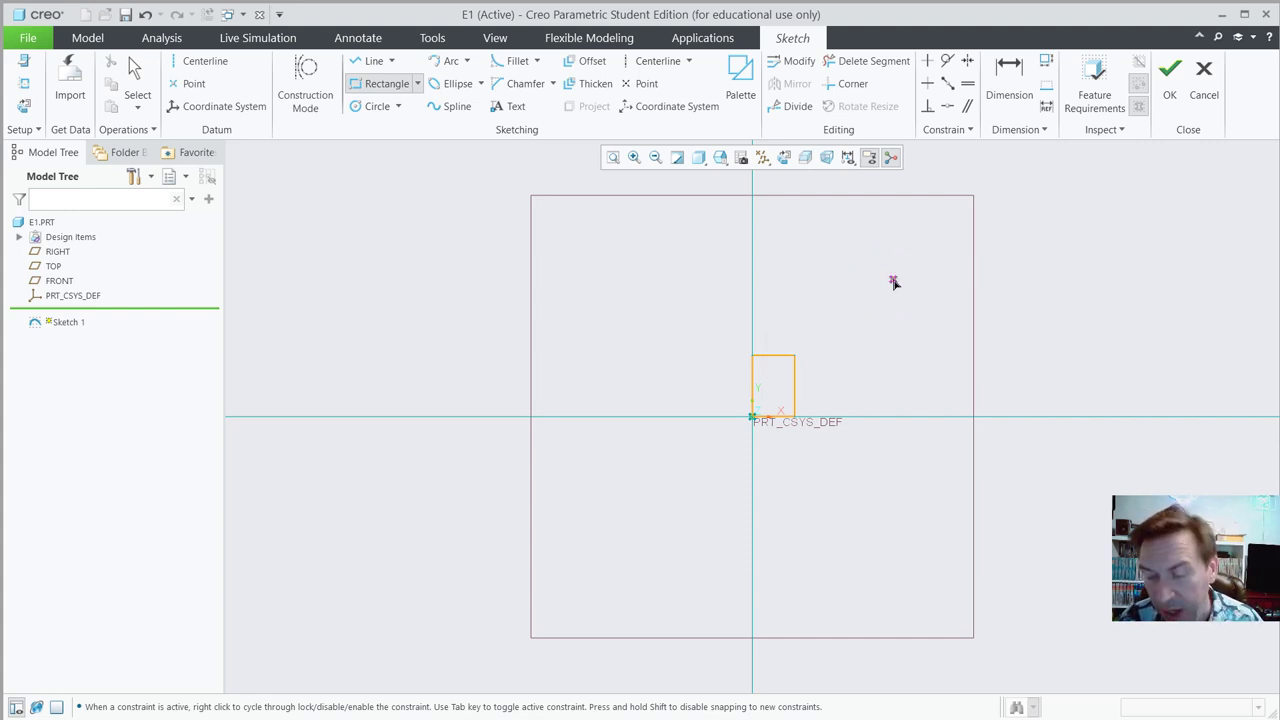
middle_click(942, 330)
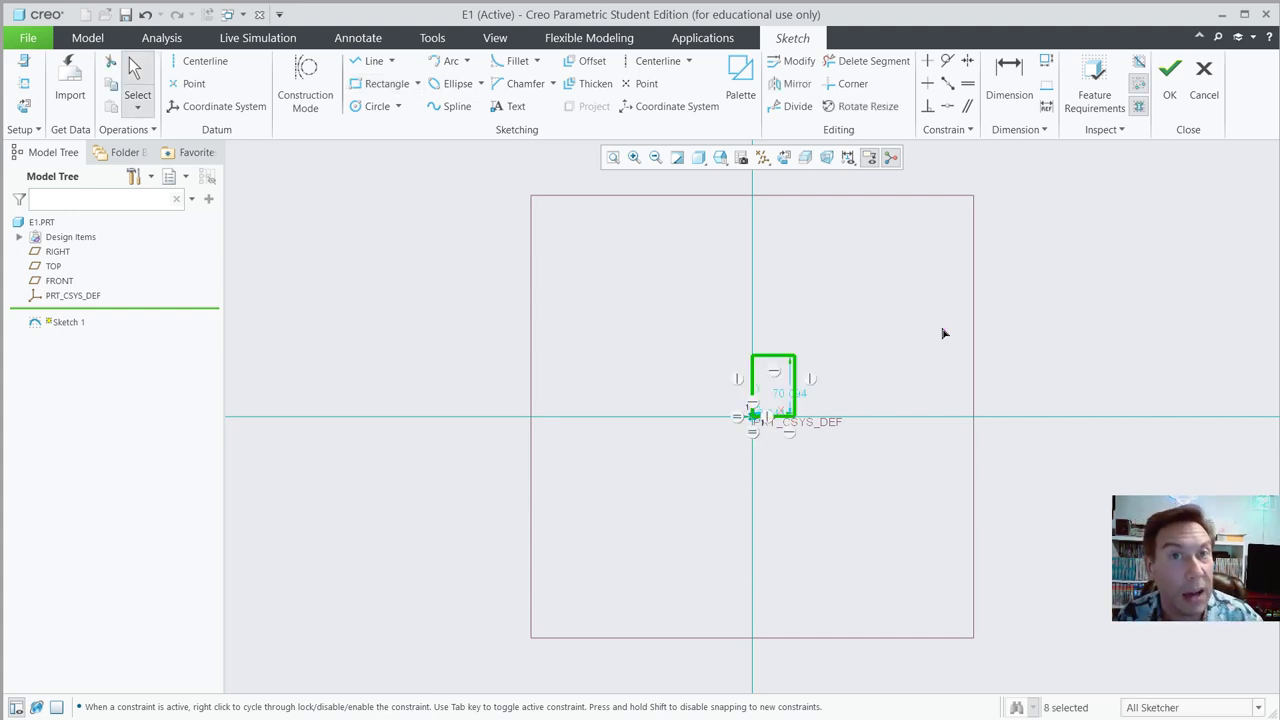
left_click(866, 348)
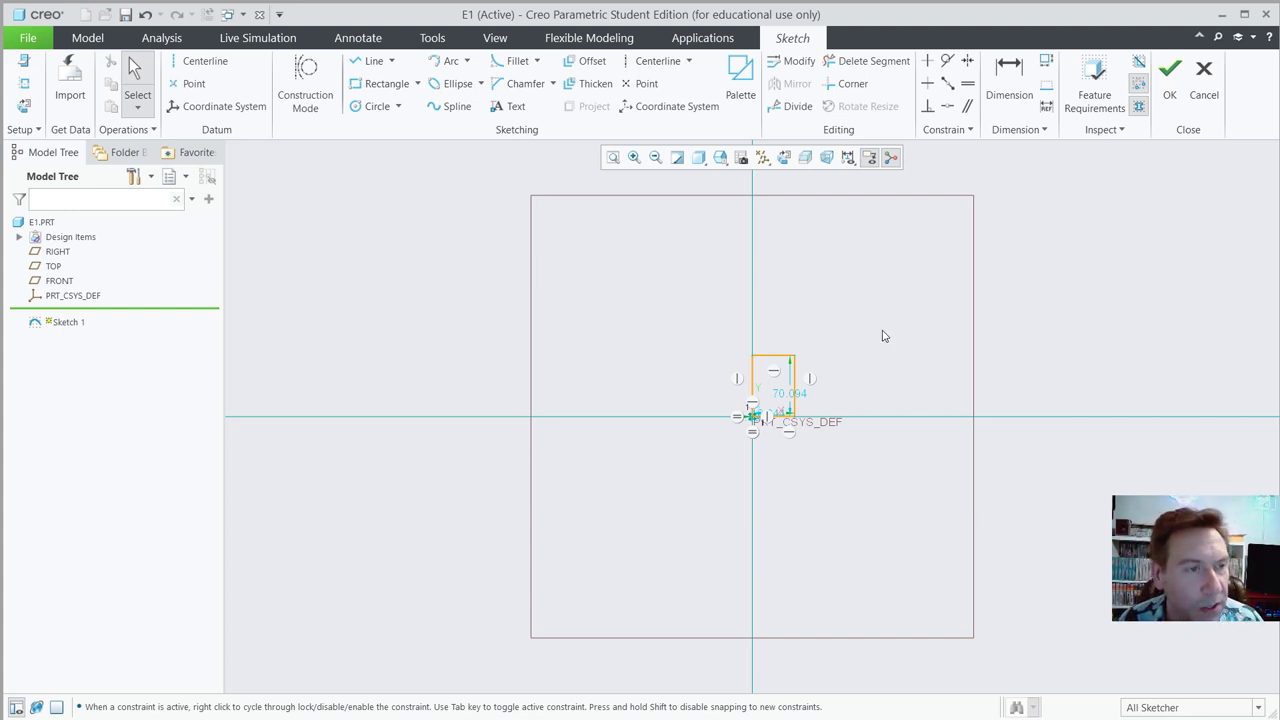
left_click(613, 159)
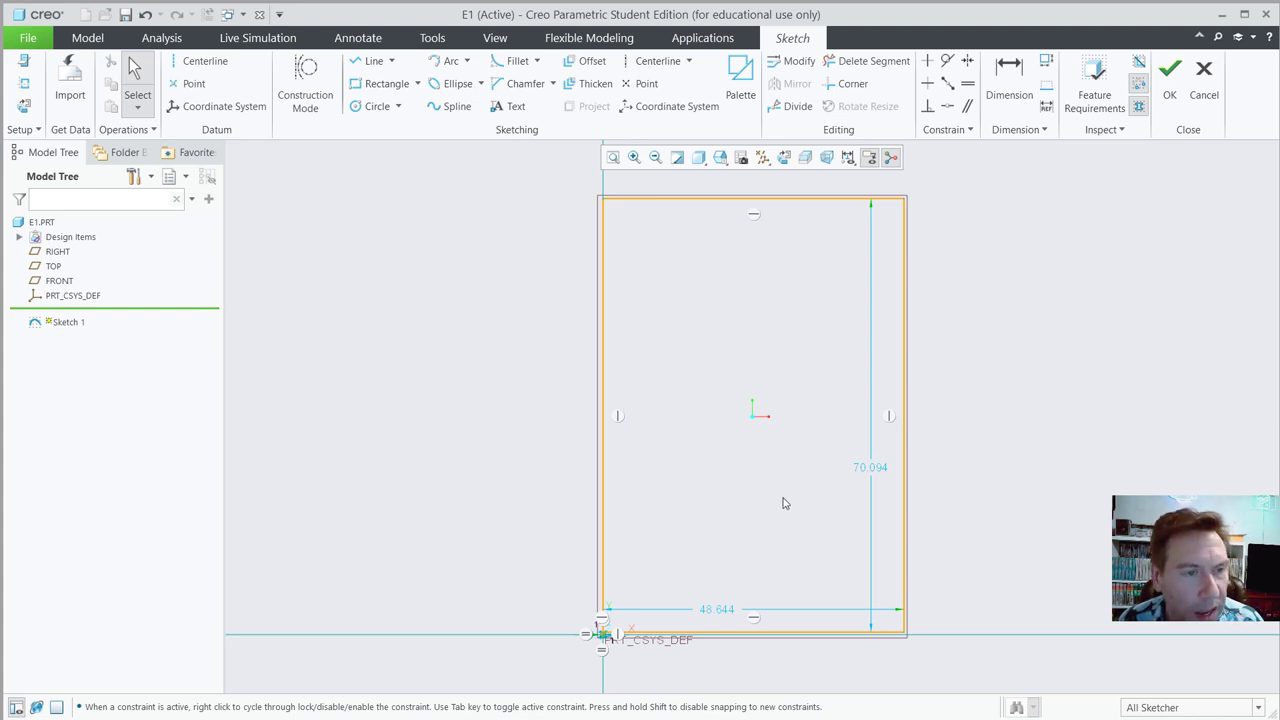
- Set the rectangle's width to 3.000
double_click(725, 617)
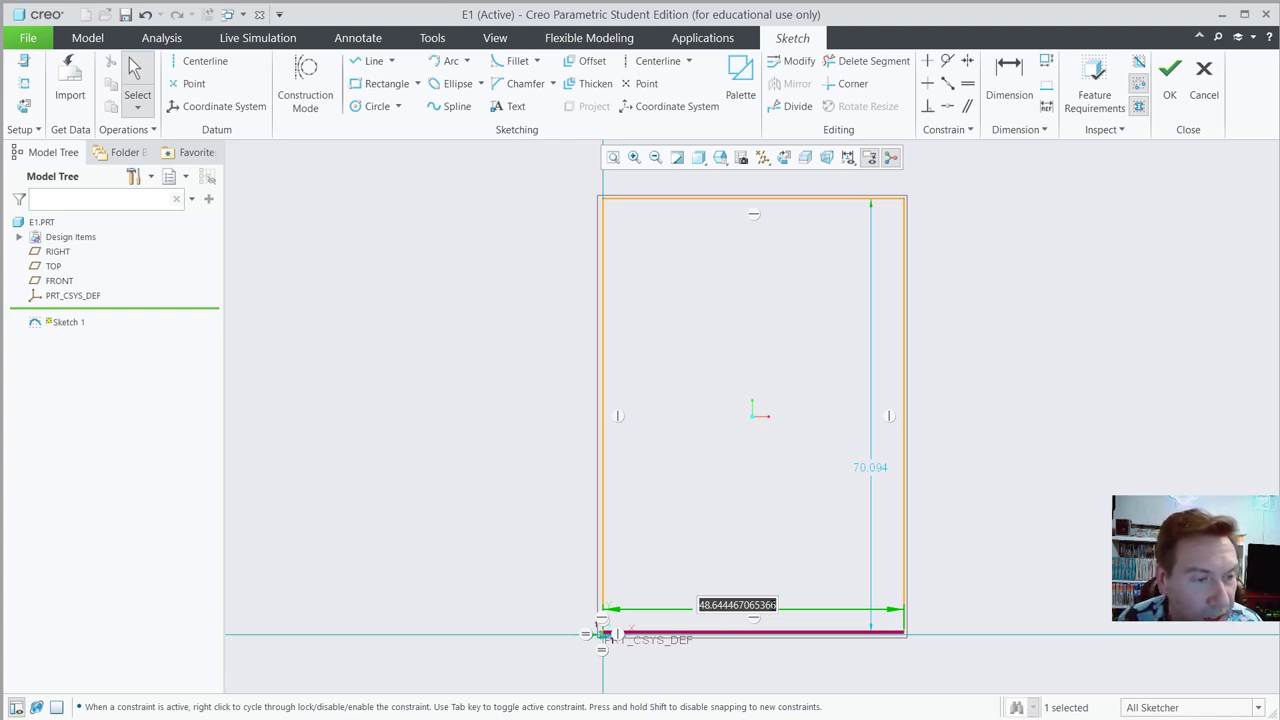
left_click(773, 604)
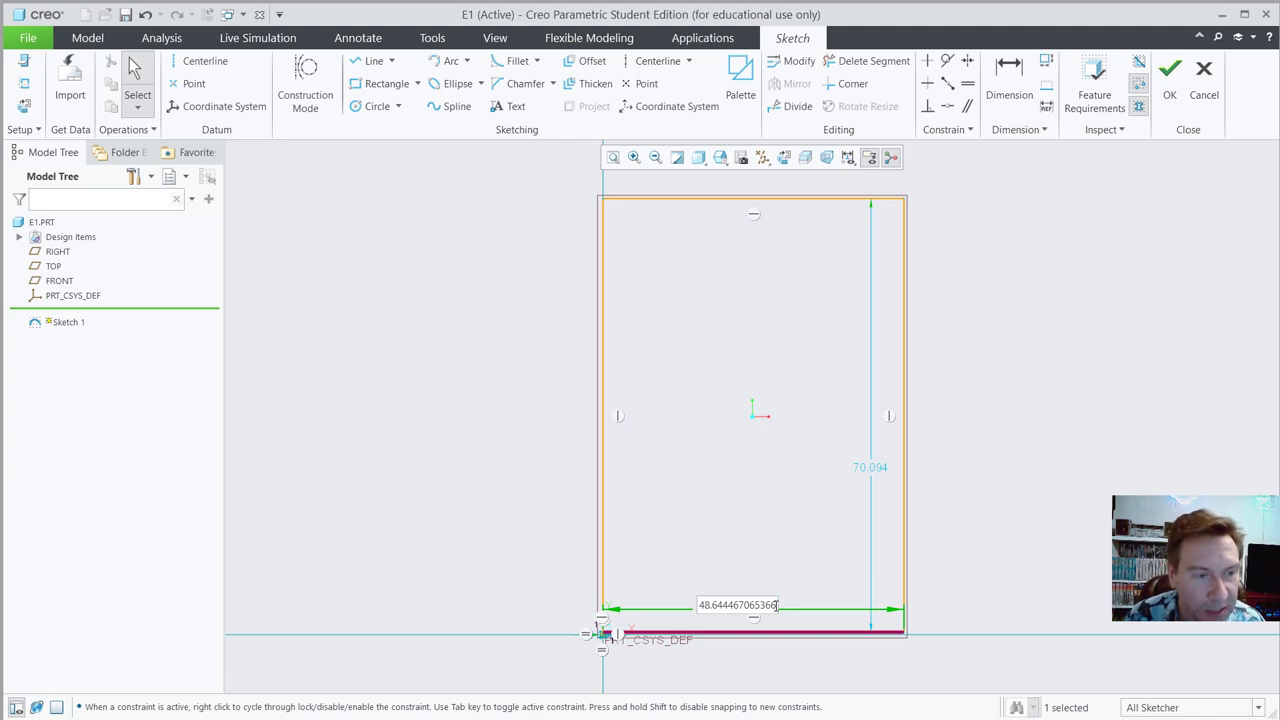
key("BackSpace")
key("BackSpace")
key("BackSpace")
key("BackSpace")
key("BackSpace")
key("BackSpace")
key("BackSpace")
key("BackSpace")
key("BackSpace")
key("BackSpace")
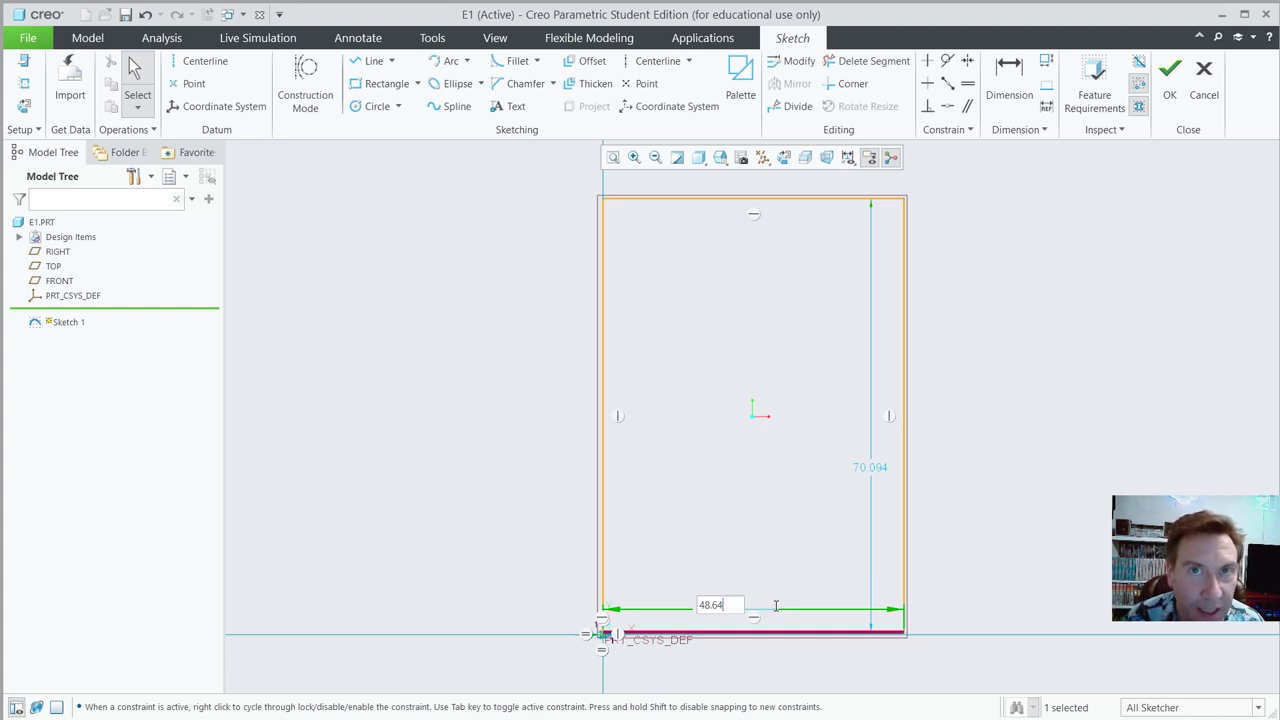
key("BackSpace")
key("BackSpace")
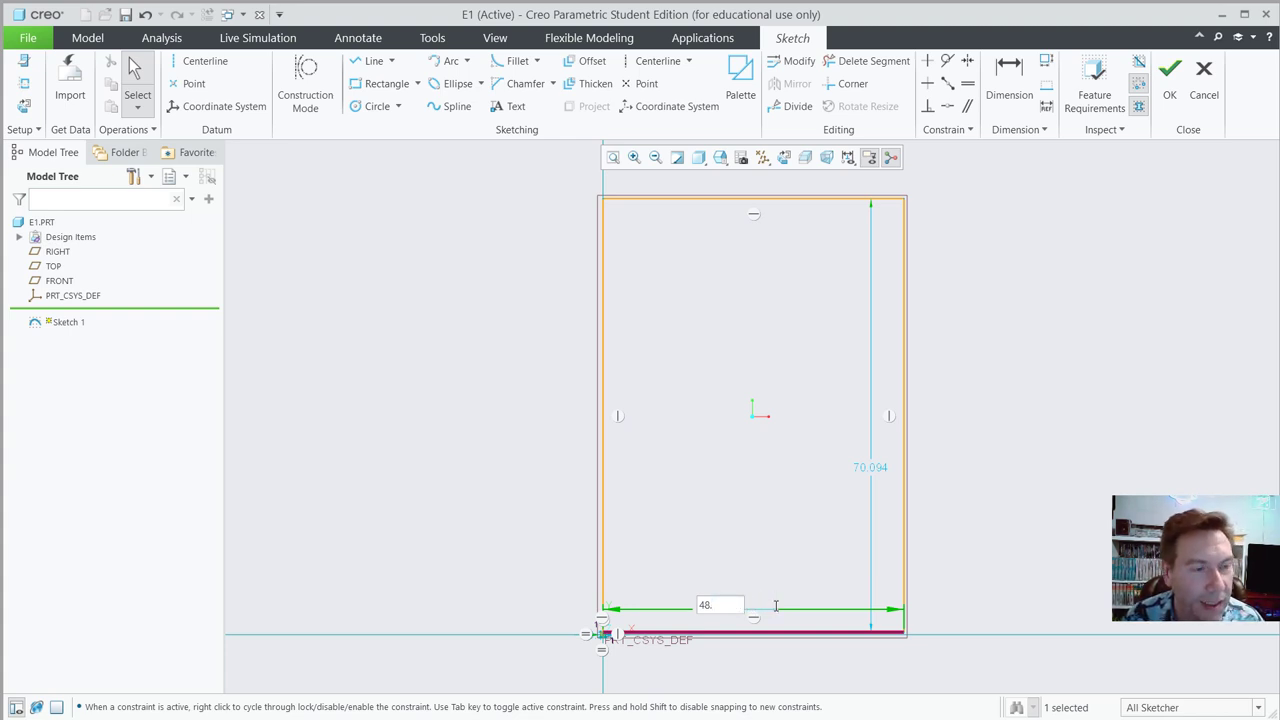
key("BackSpace")
key("BackSpace")
key("BackSpace")
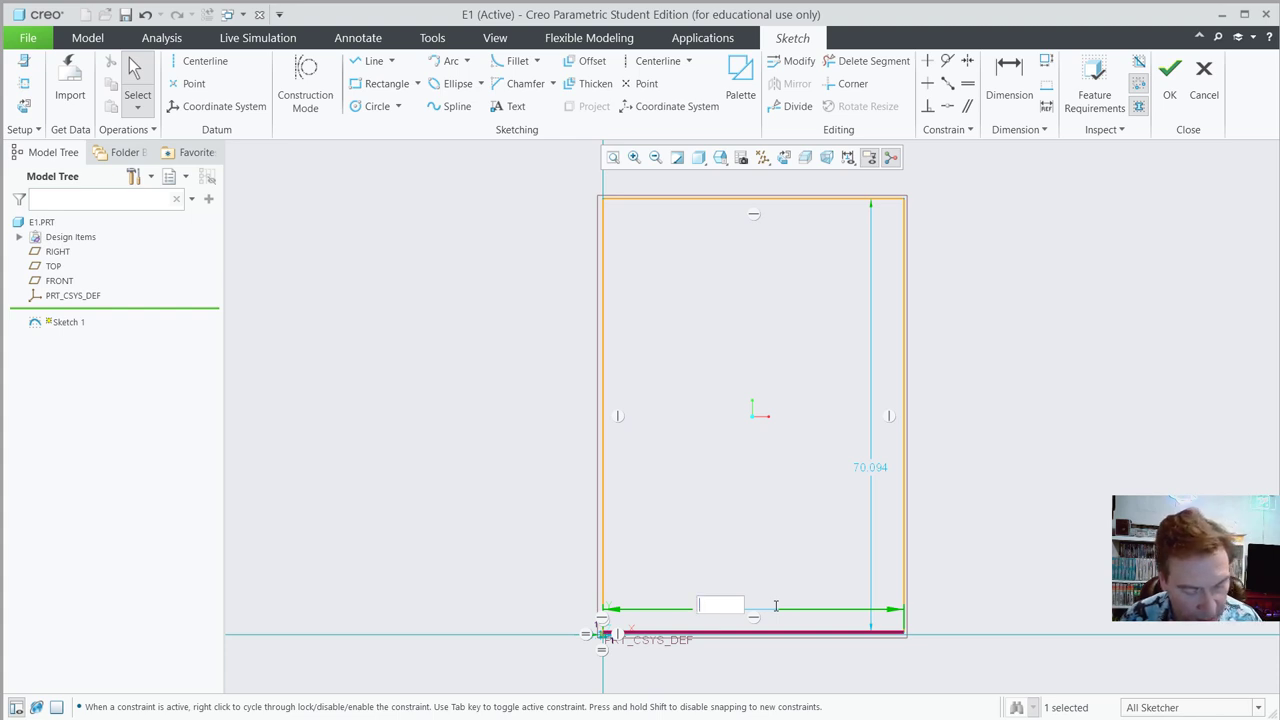
type("3")
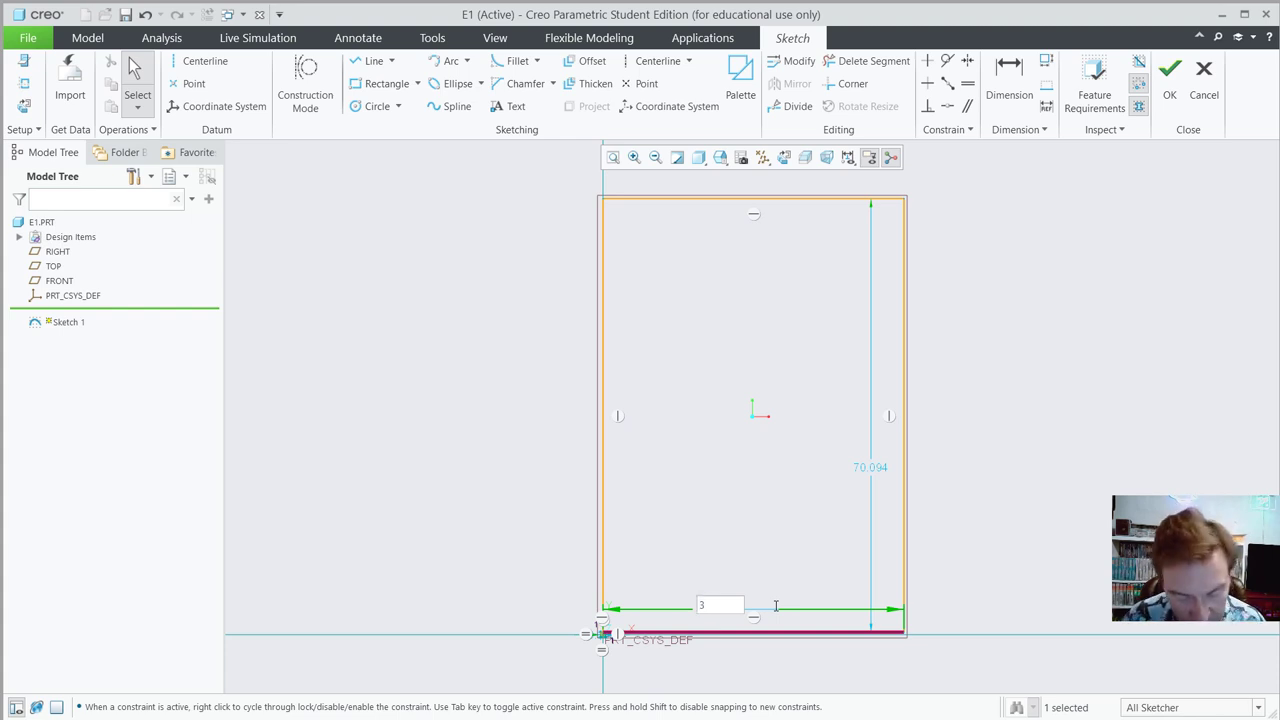
type(".000")
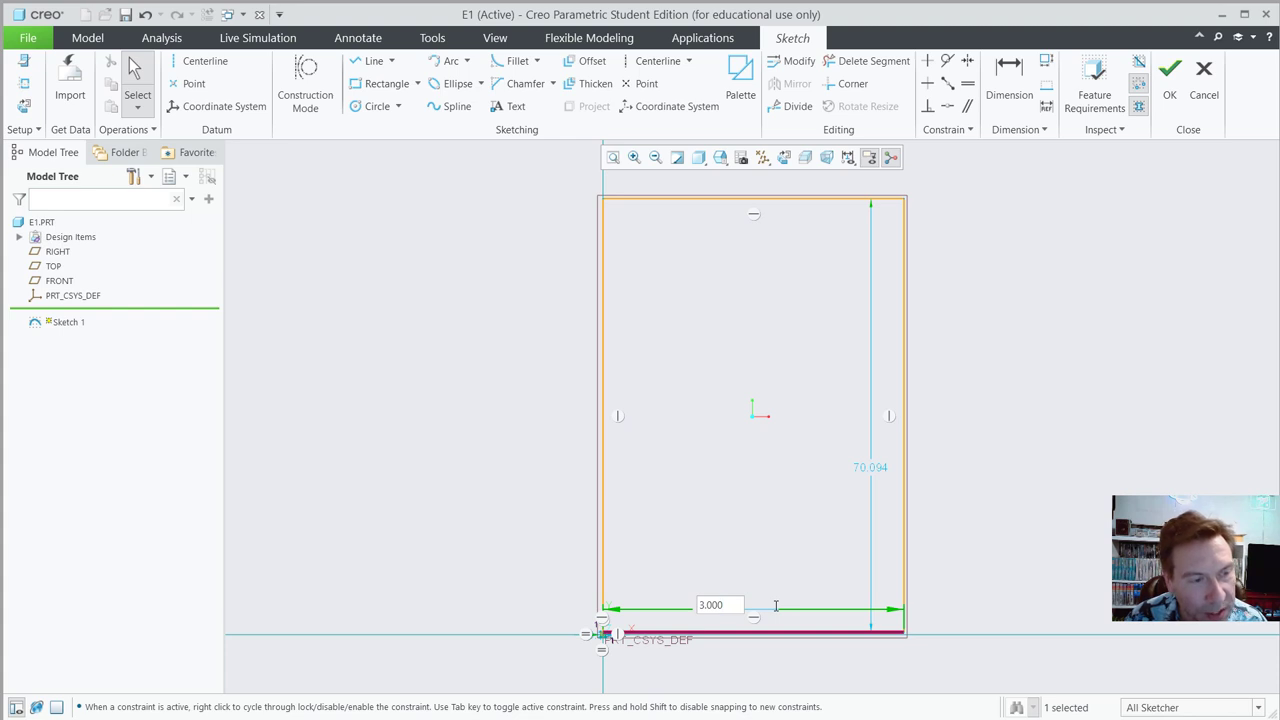
key("Return")
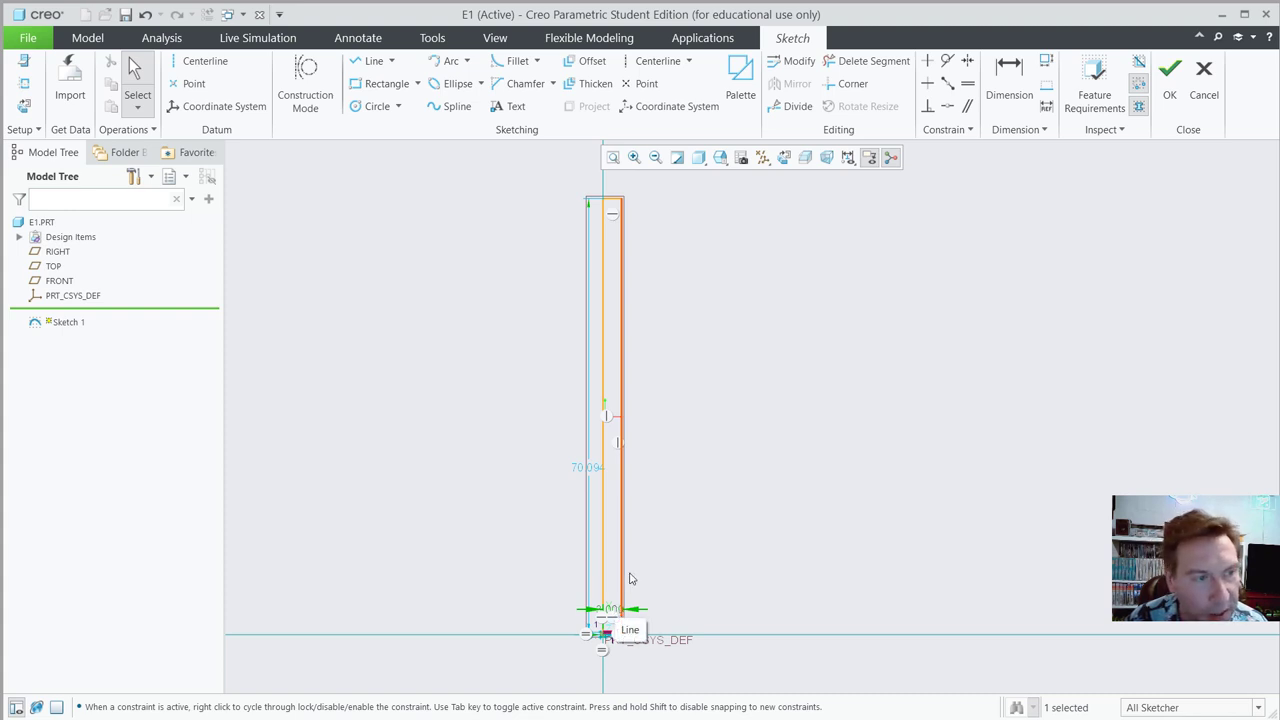
- Set the rectangle's height to 5 and fit the sketch in view
double_click(591, 472)
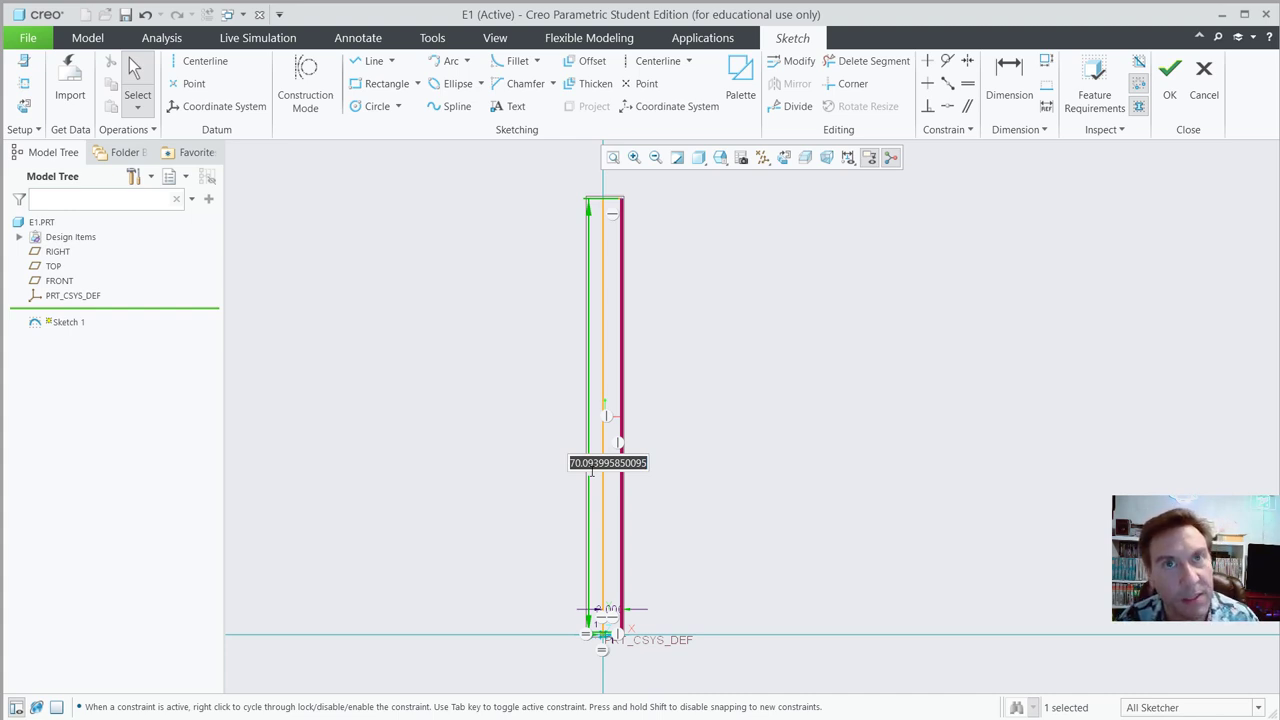
type("5")
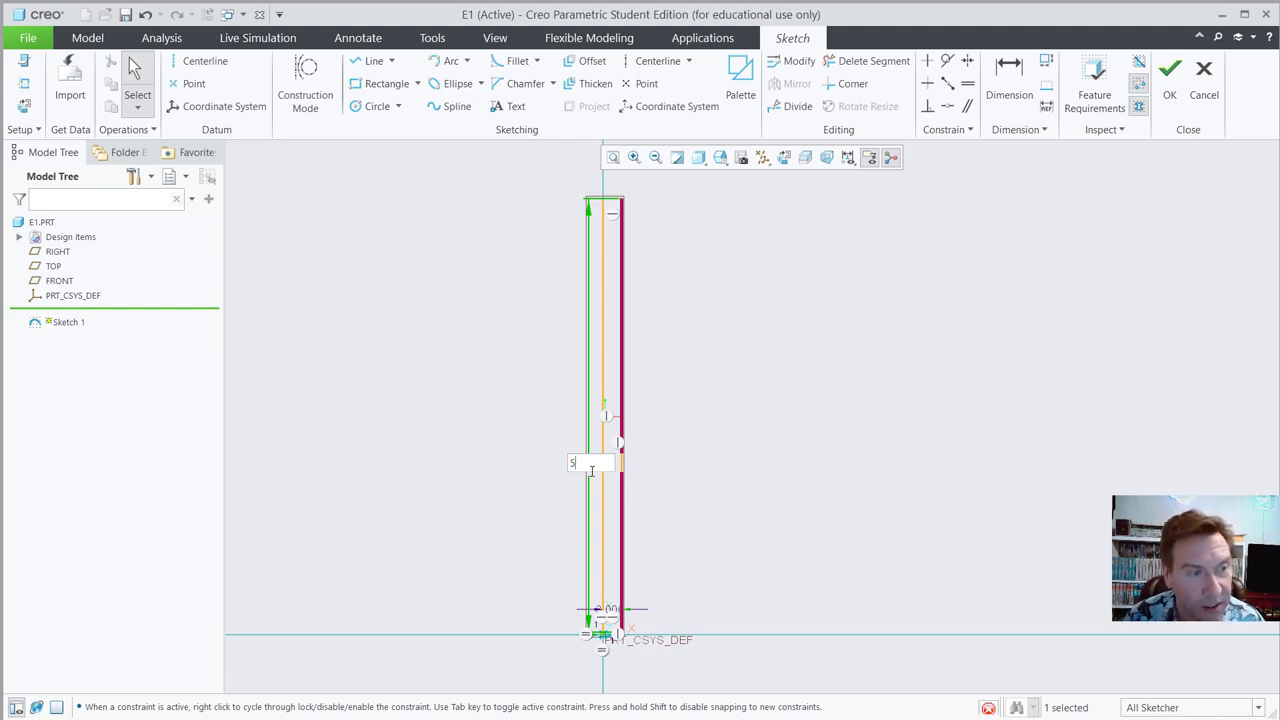
key("Return")
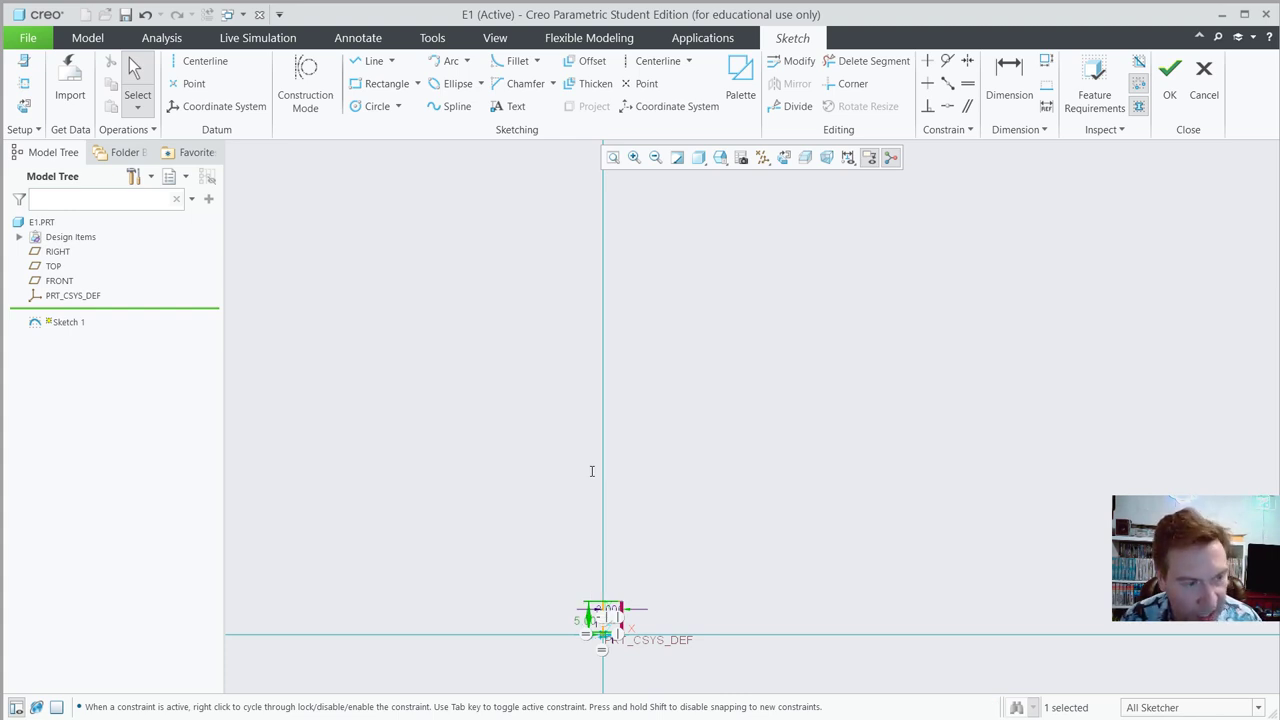
key("ctrl+d")
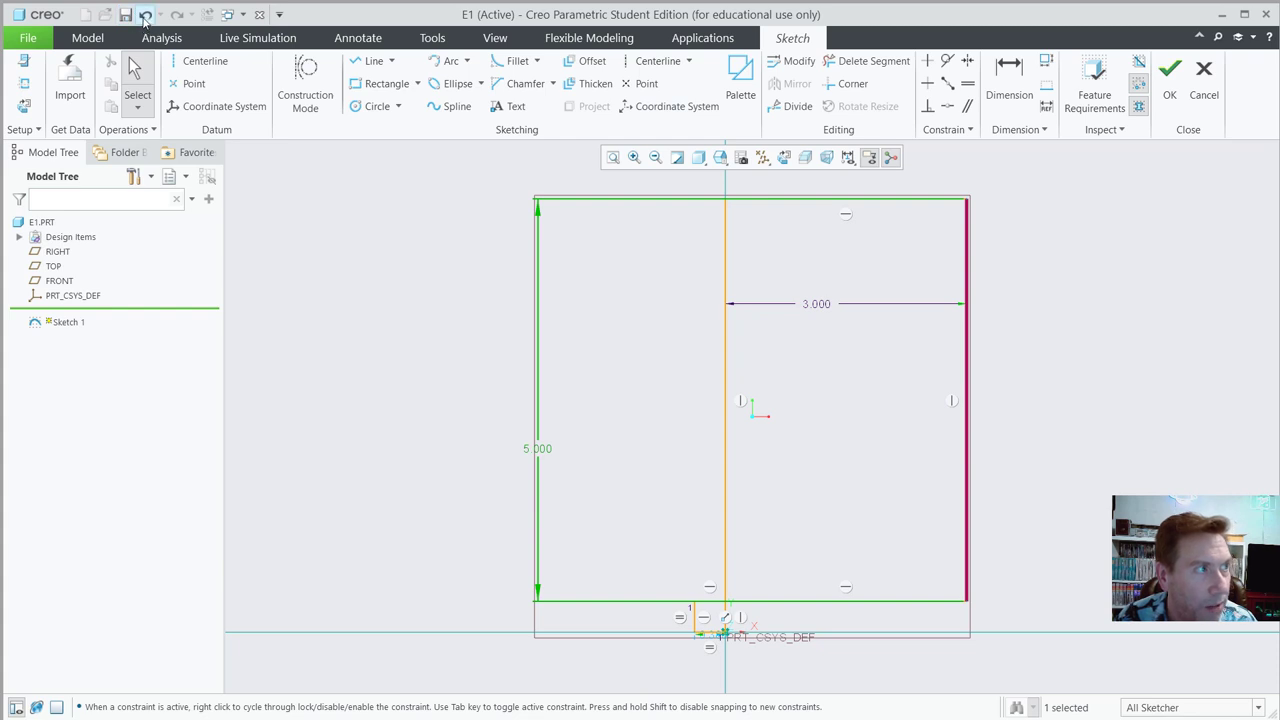
- Undo the dimension edits and the sketched rectangle geometry until the sketch is empty
left_click(145, 17)
left_click(145, 17)
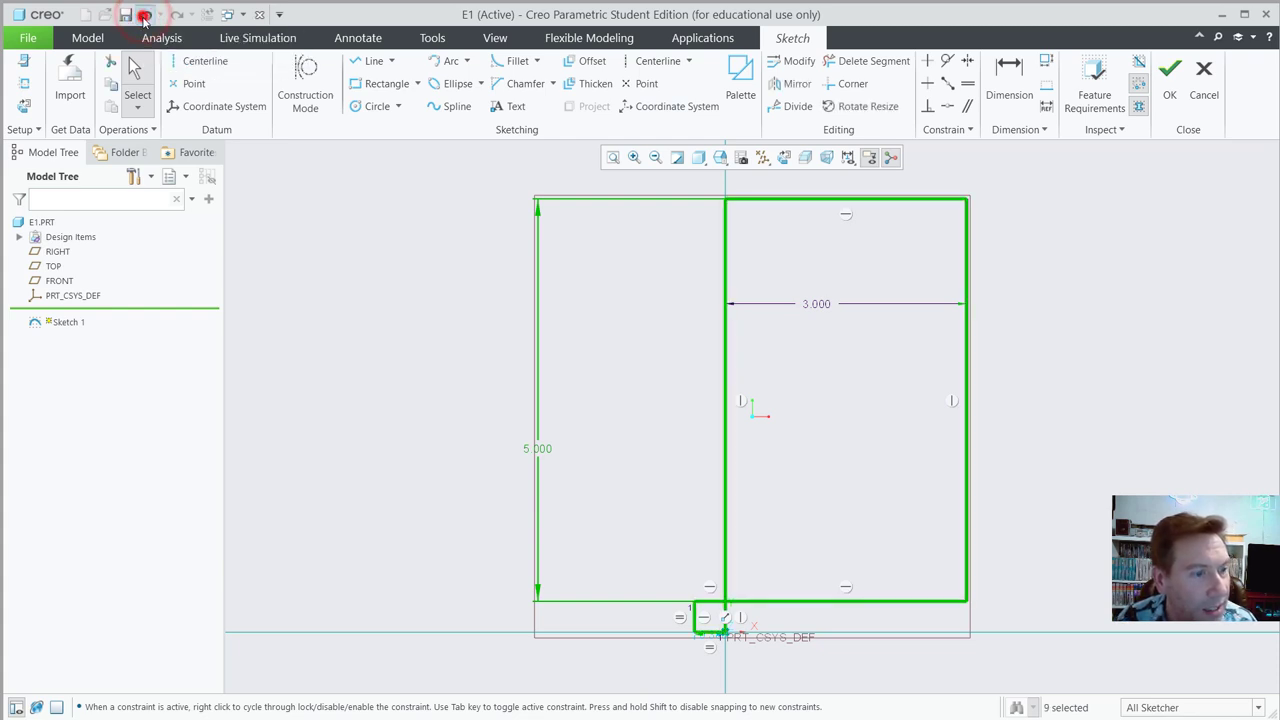
left_click(145, 17)
left_click(145, 17)
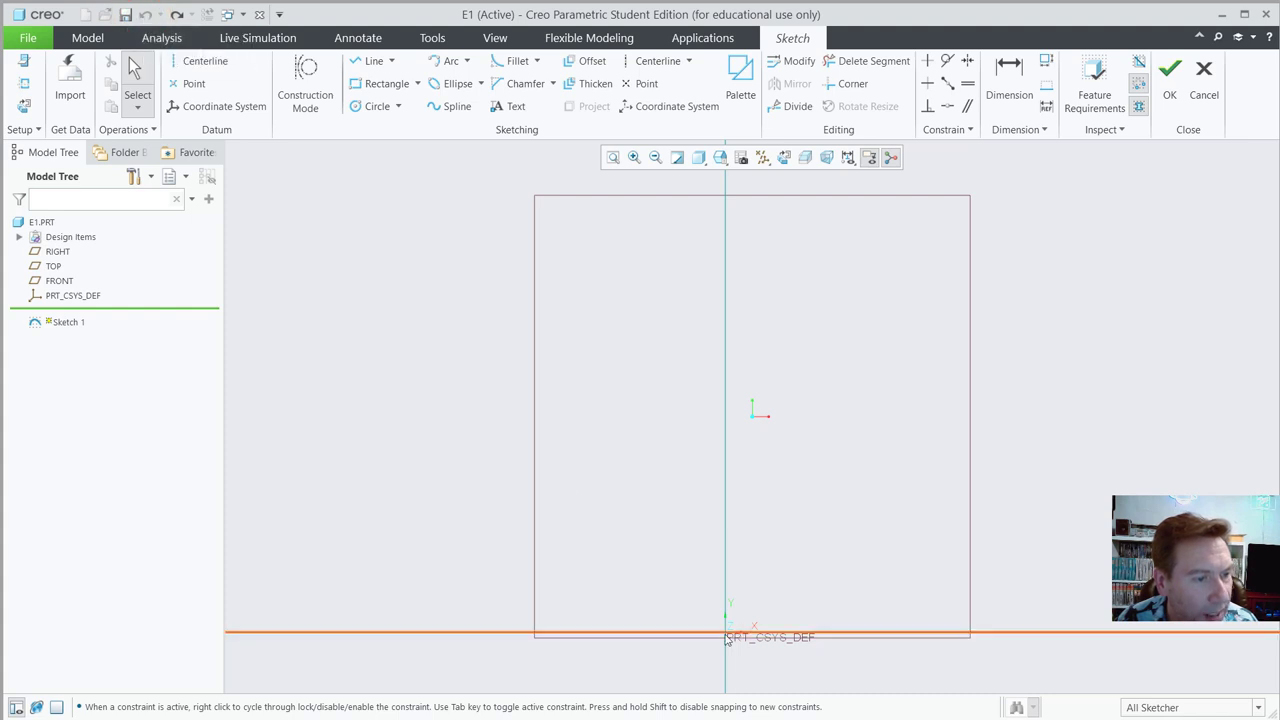
- Sketch a corner rectangle about 2.047 wide and 3.687 high from the origin, extending along the positive axes
left_click(367, 84)
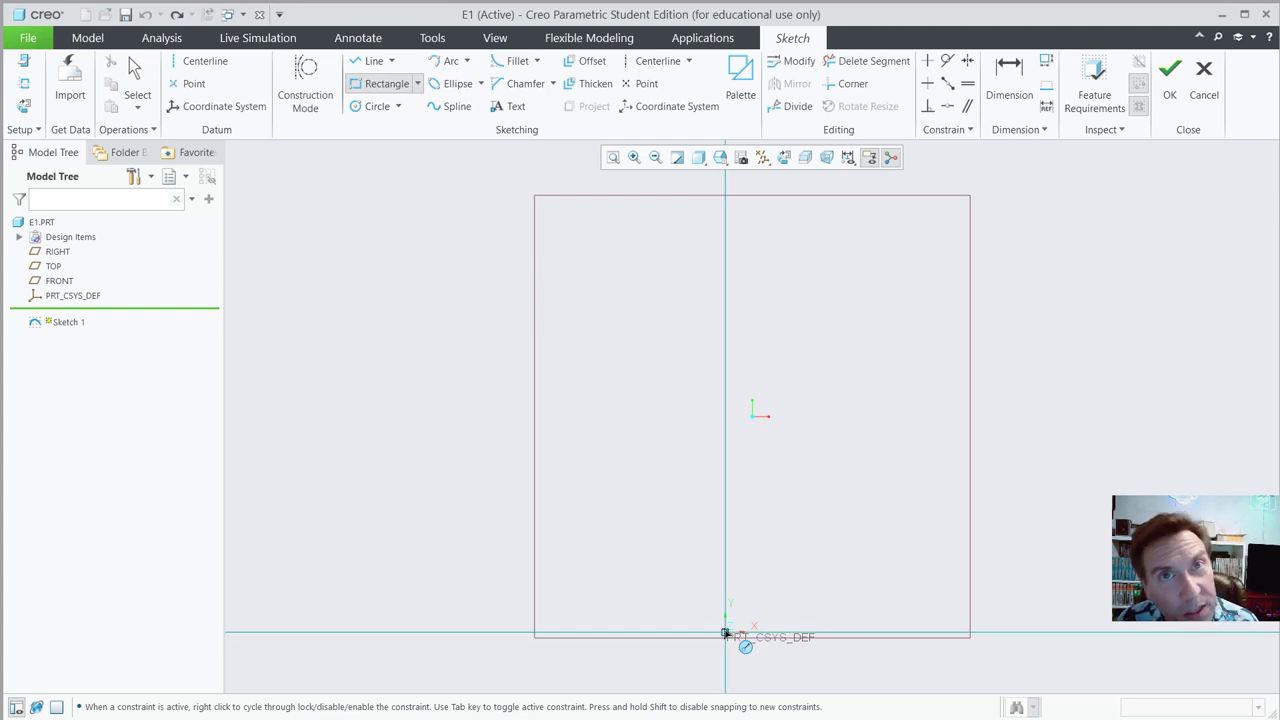
left_click(725, 632)
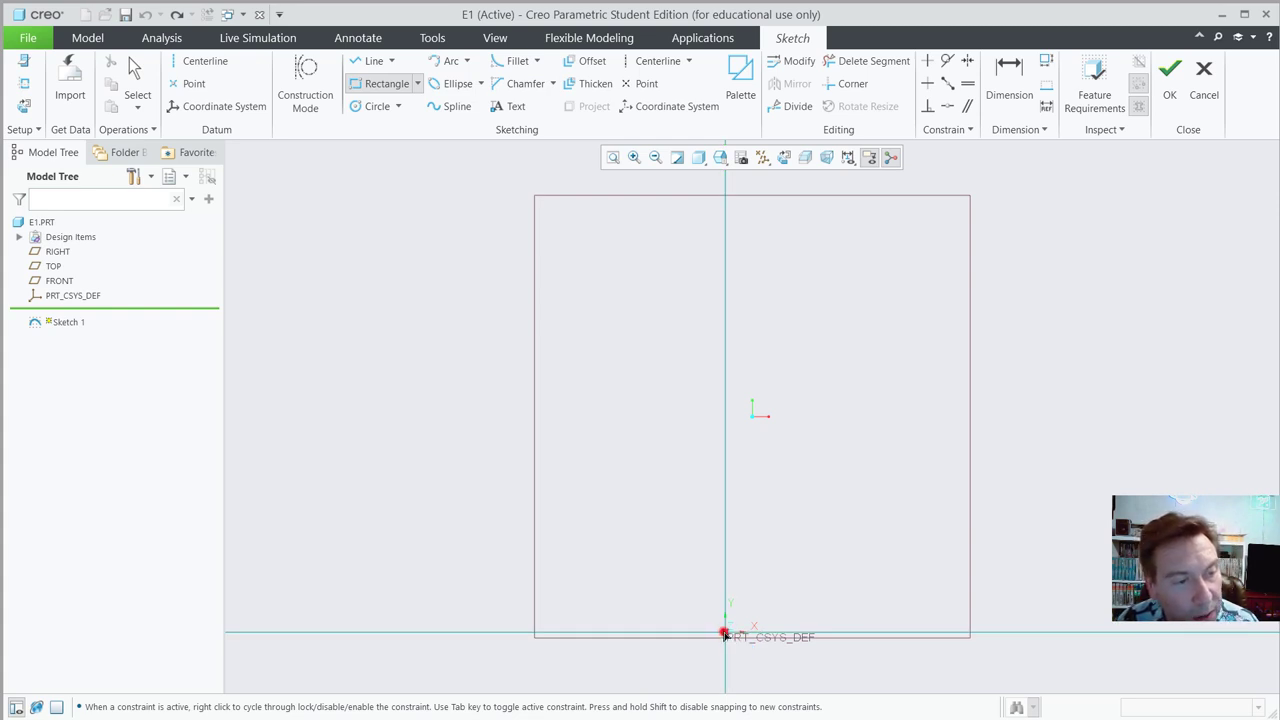
left_click(890, 336)
middle_click(937, 429)
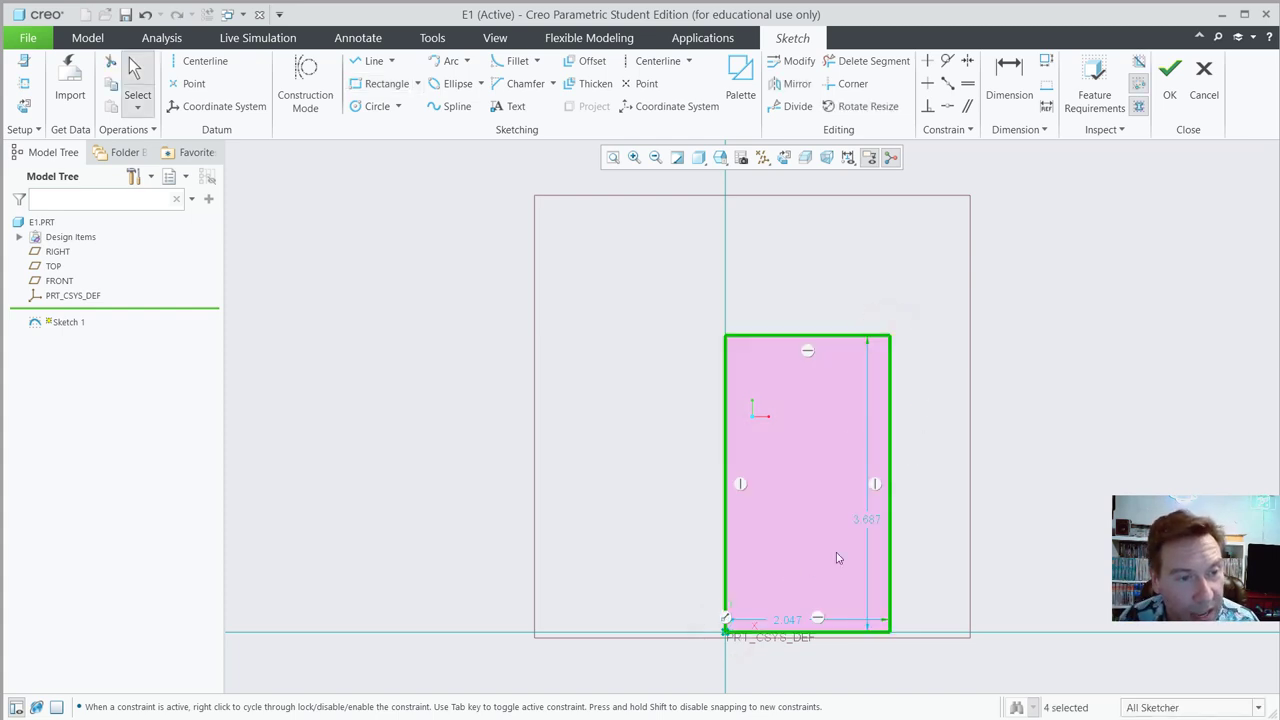
- Set the rectangle's height to 5 and its width to 3
double_click(868, 518)
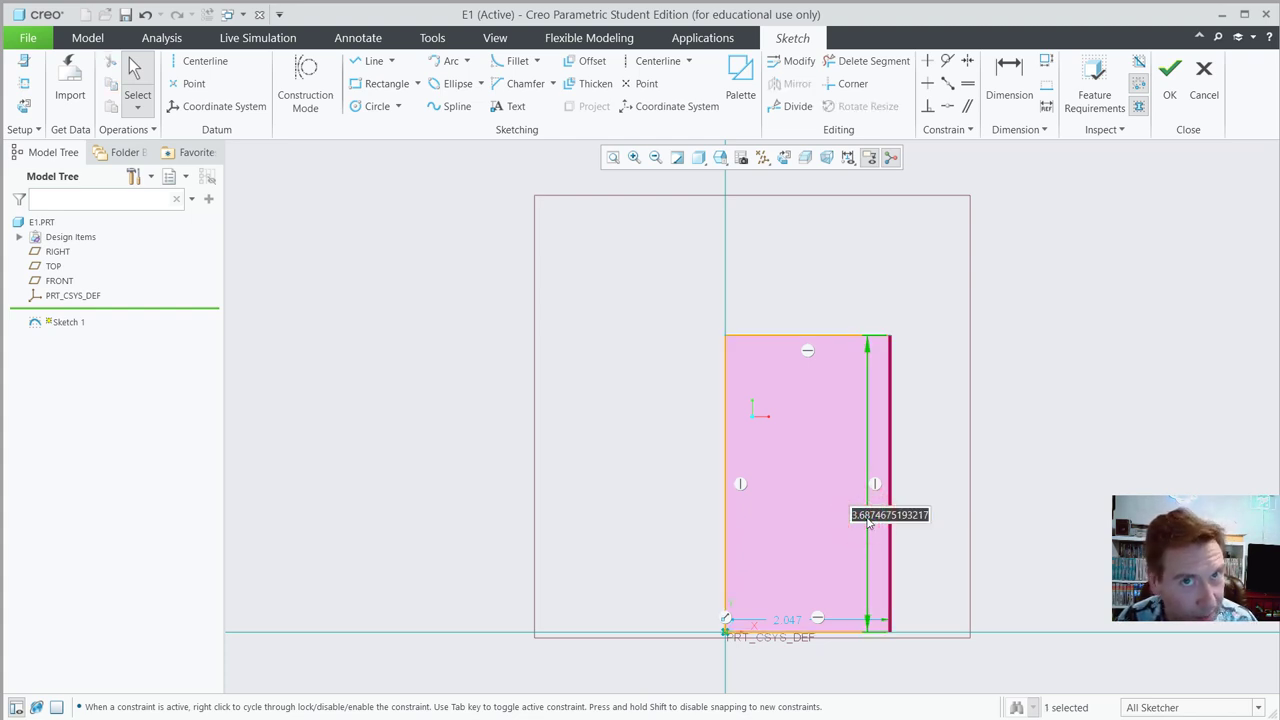
type("5")
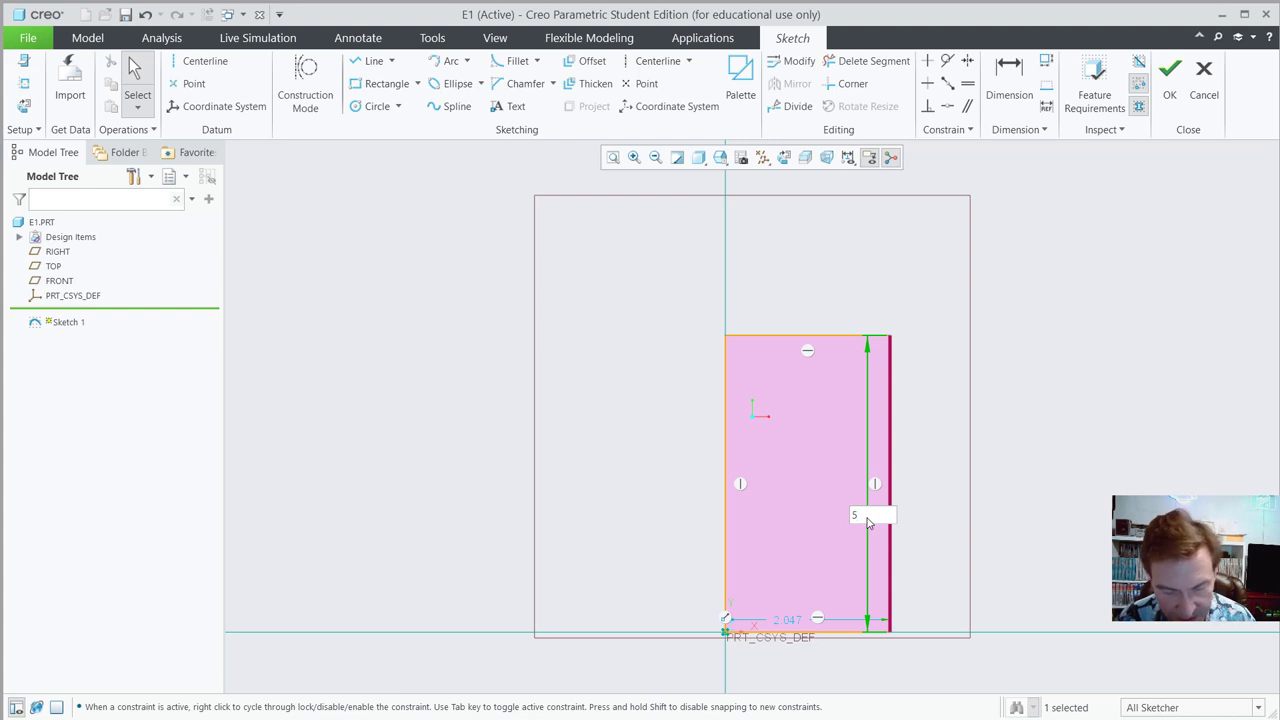
key("Return")
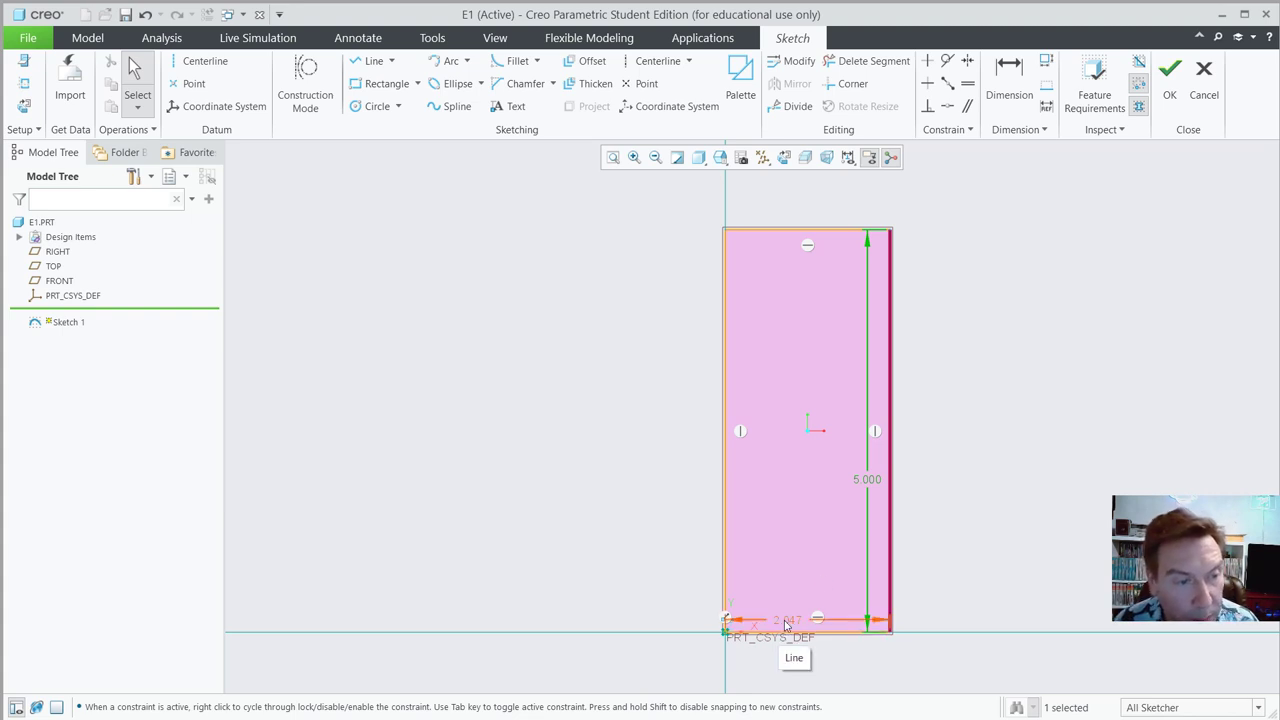
double_click(786, 622)
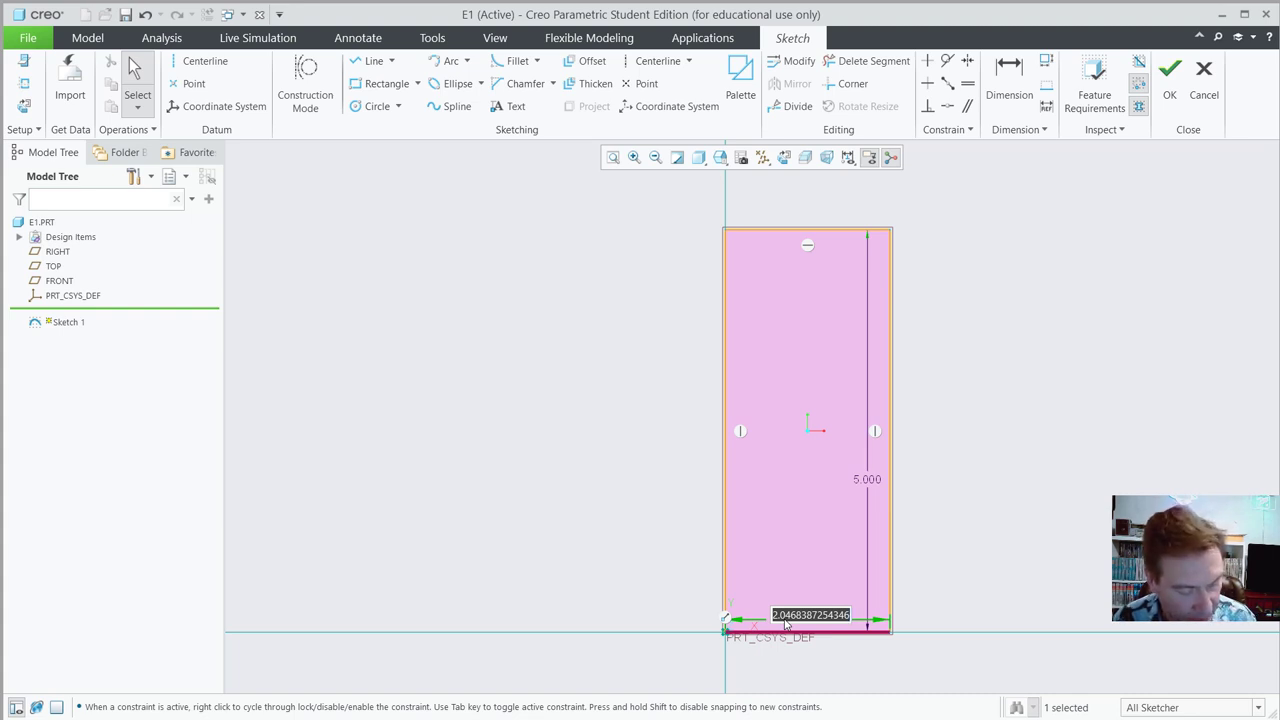
type("3")
key("Return")
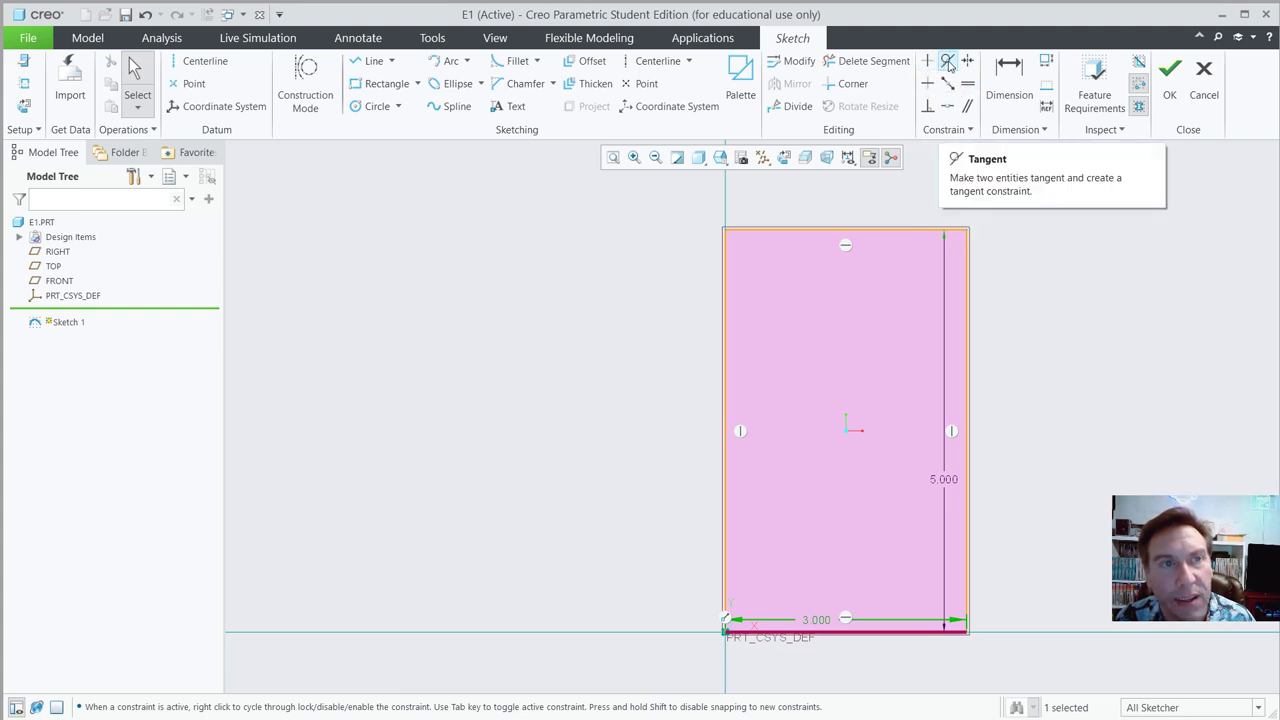
- Move the height and width dimensions outside the rectangle and finish the sketch
left_click(968, 130)
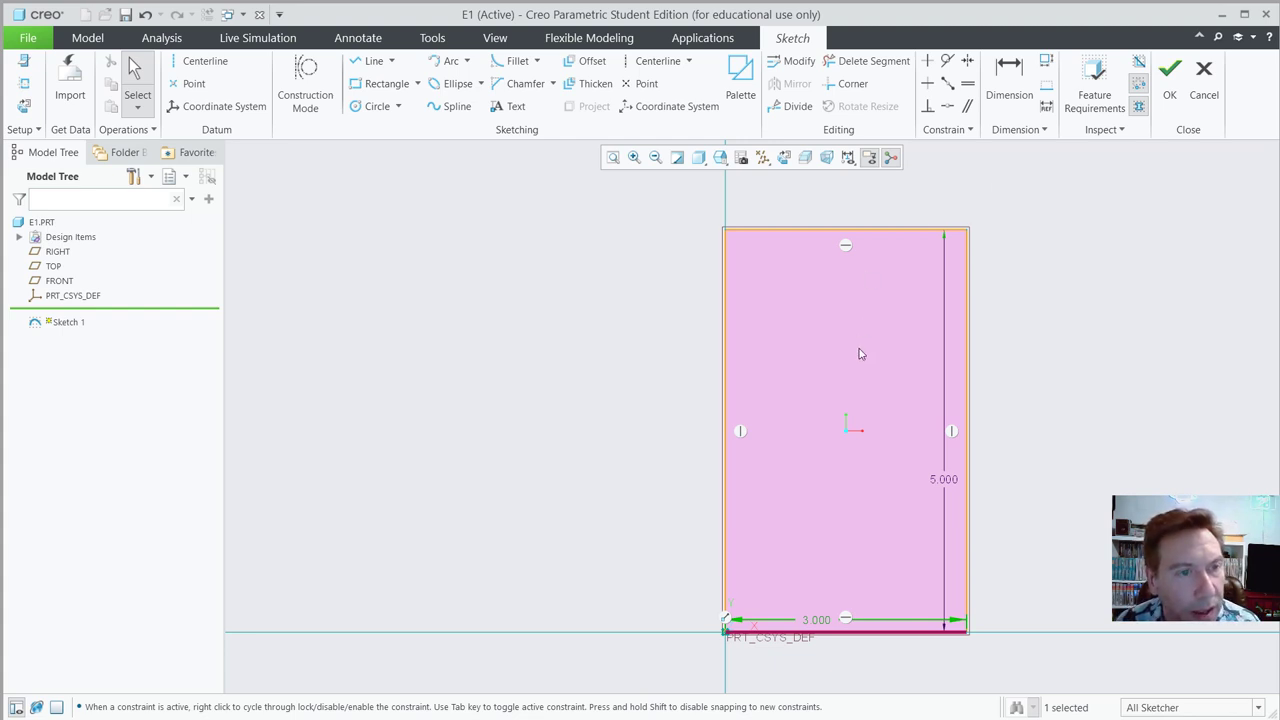
left_click_drag(945, 485, 1010, 421)
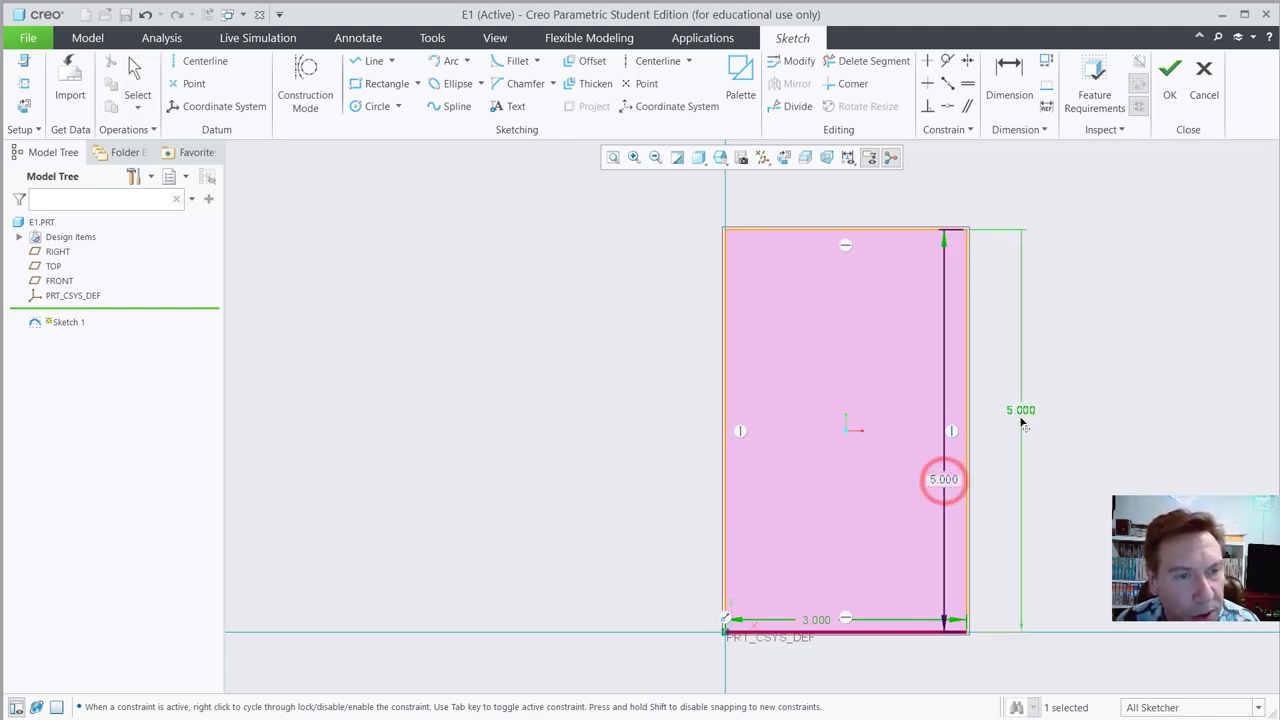
left_click_drag(818, 622, 857, 658)
left_click(1071, 550)
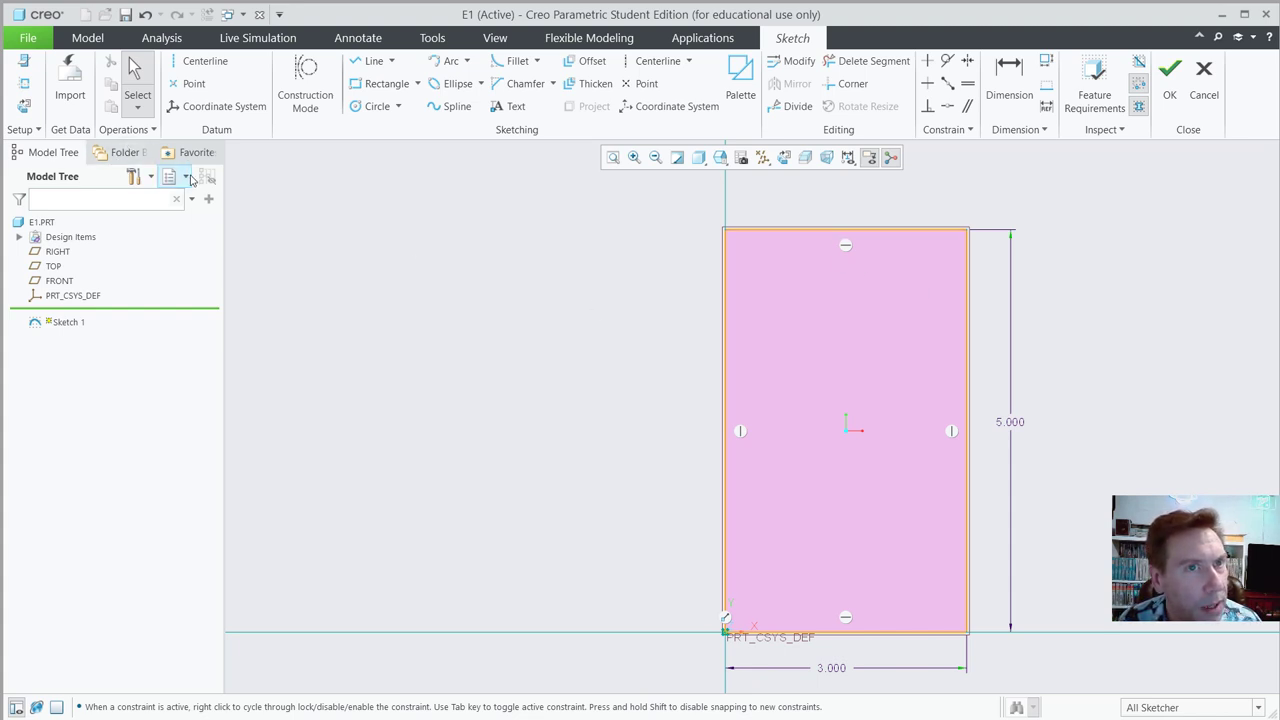
left_click(1170, 86)
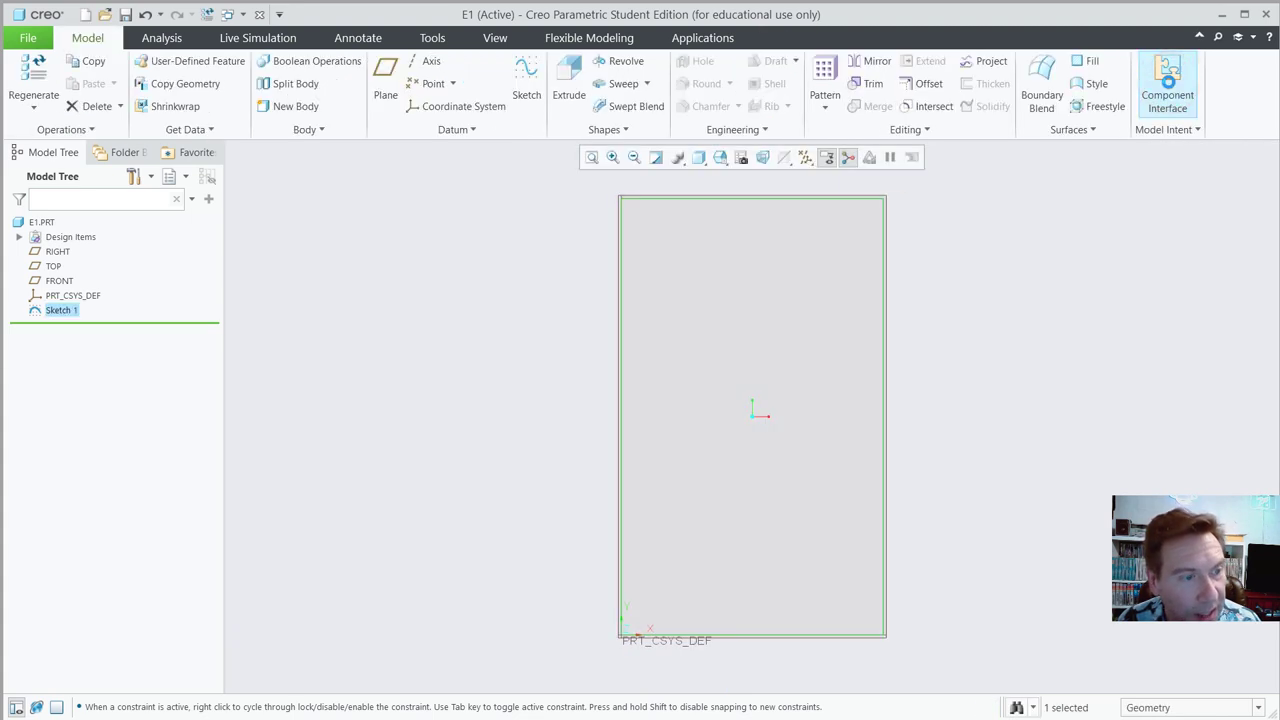
- Extrude the rectangle sketch as a solid with a depth of 4.000
left_click(567, 78)
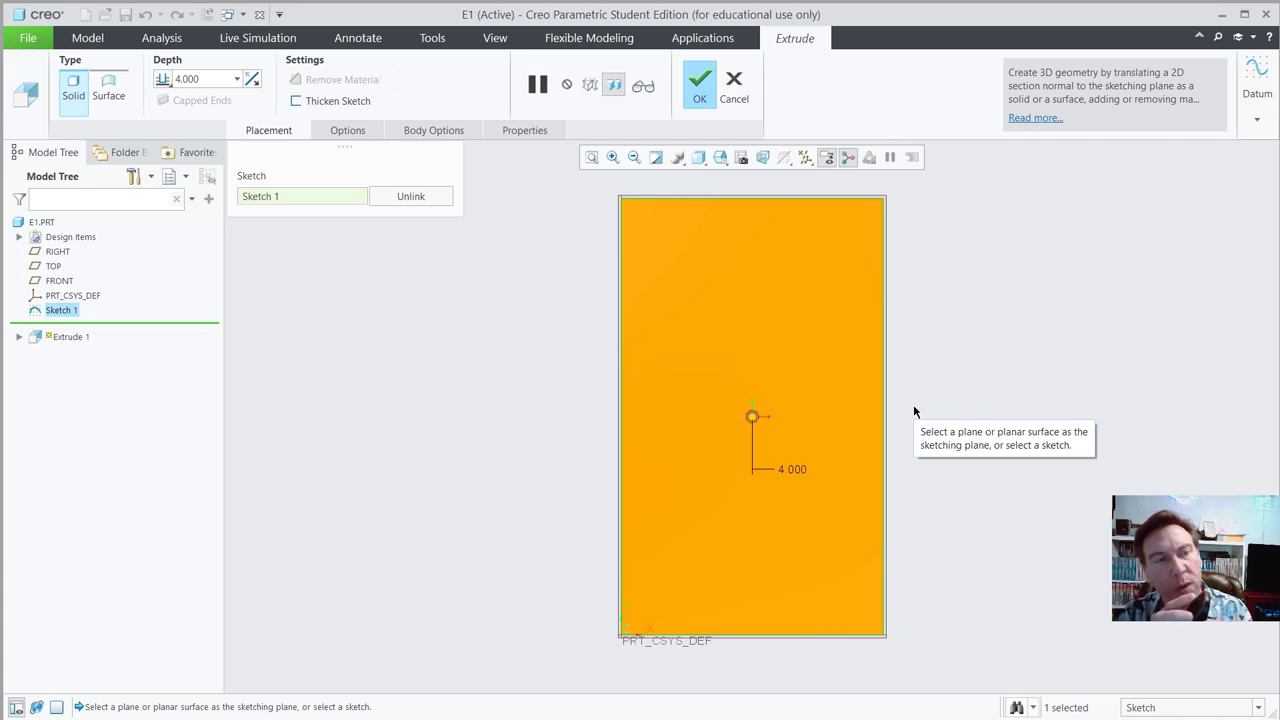
scroll(913, 411, "down", 2)
scroll(913, 411, "up", 2)
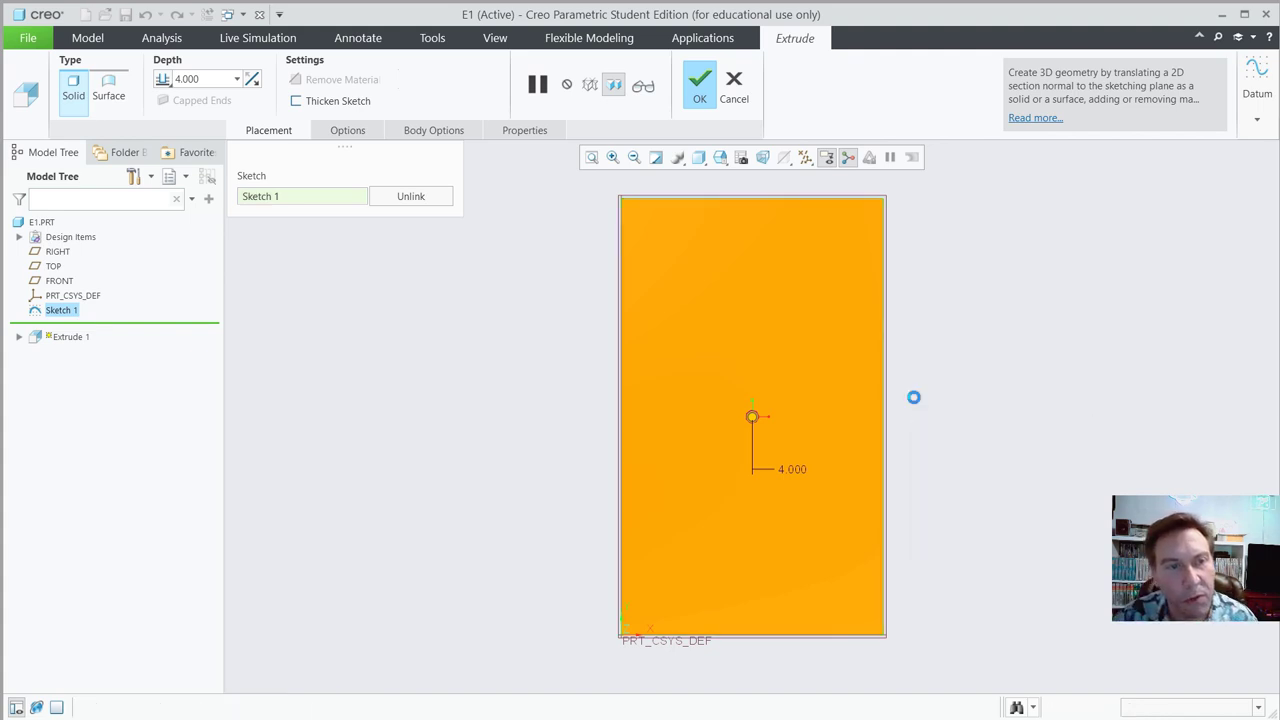
middle_click(914, 397)
middle_click_drag(914, 397, 703, 391)
mouse_move(929, 406)
middle_mouse_down()
mouse_move(609, 289)
mouse_move(791, 329)
mouse_move(857, 291)
mouse_move(791, 358)
mouse_move(734, 309)
mouse_move(738, 296)
middle_mouse_up()
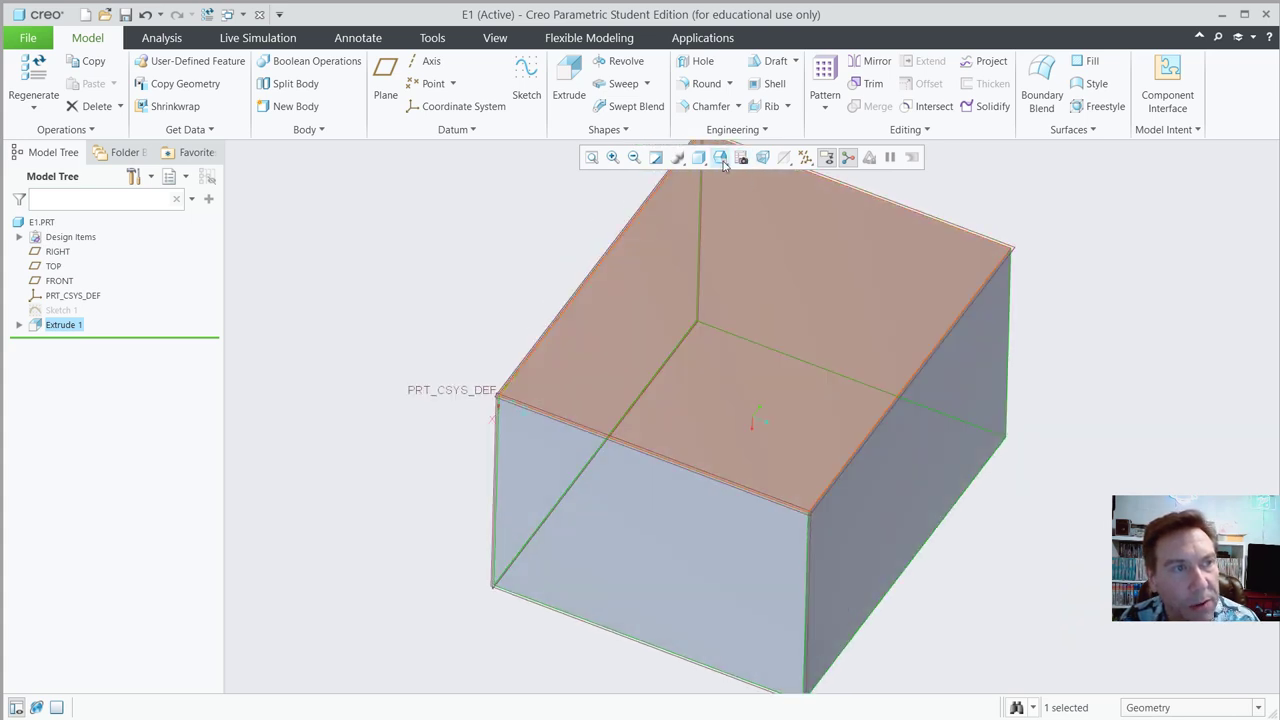
- Return the model to the Standard Orientation and clear the selection
left_click(723, 163)
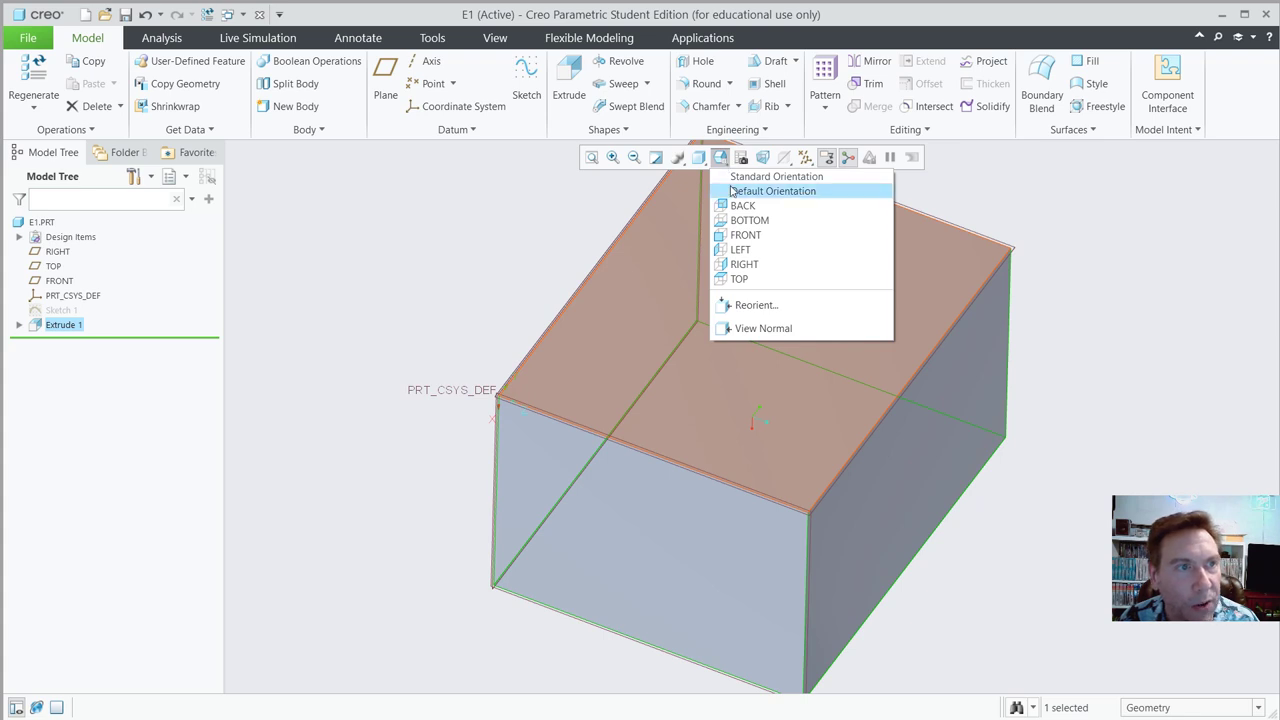
left_click(730, 177)
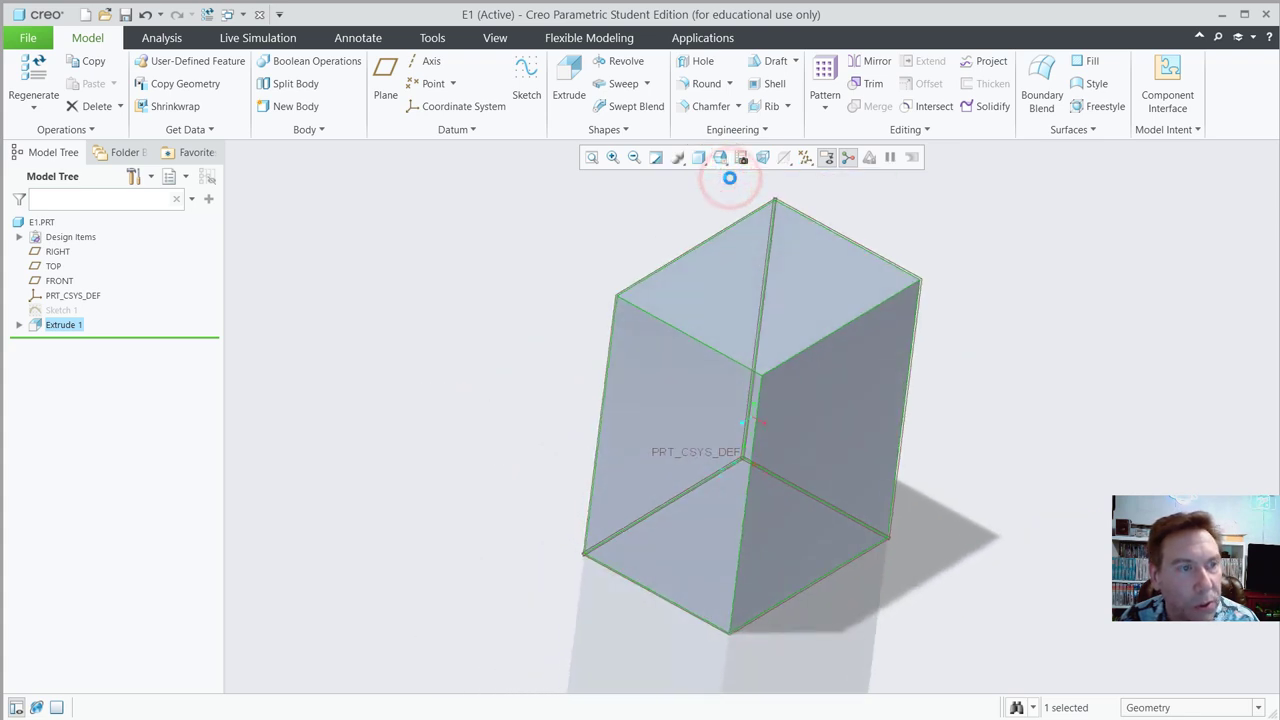
left_click(948, 417)
left_click(524, 345)
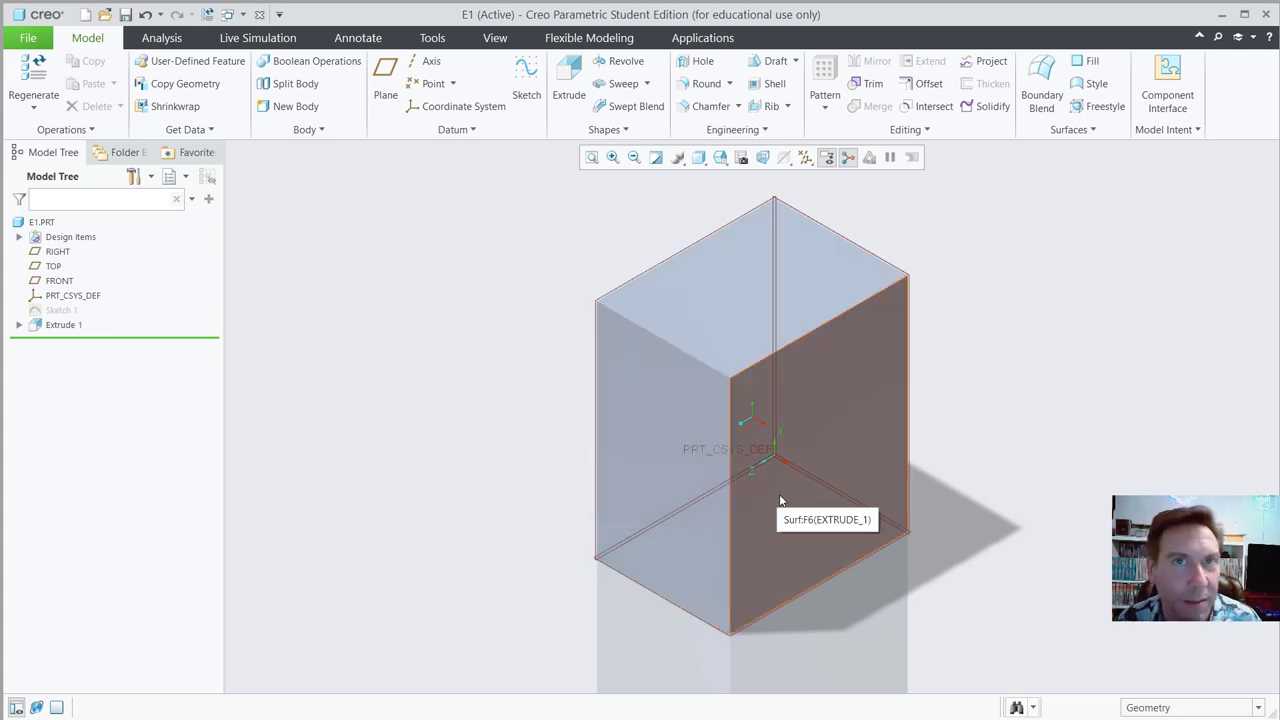
- Edit the extruded block's dimensions directly in the model, reducing its depth to 0.500
left_click(830, 408)
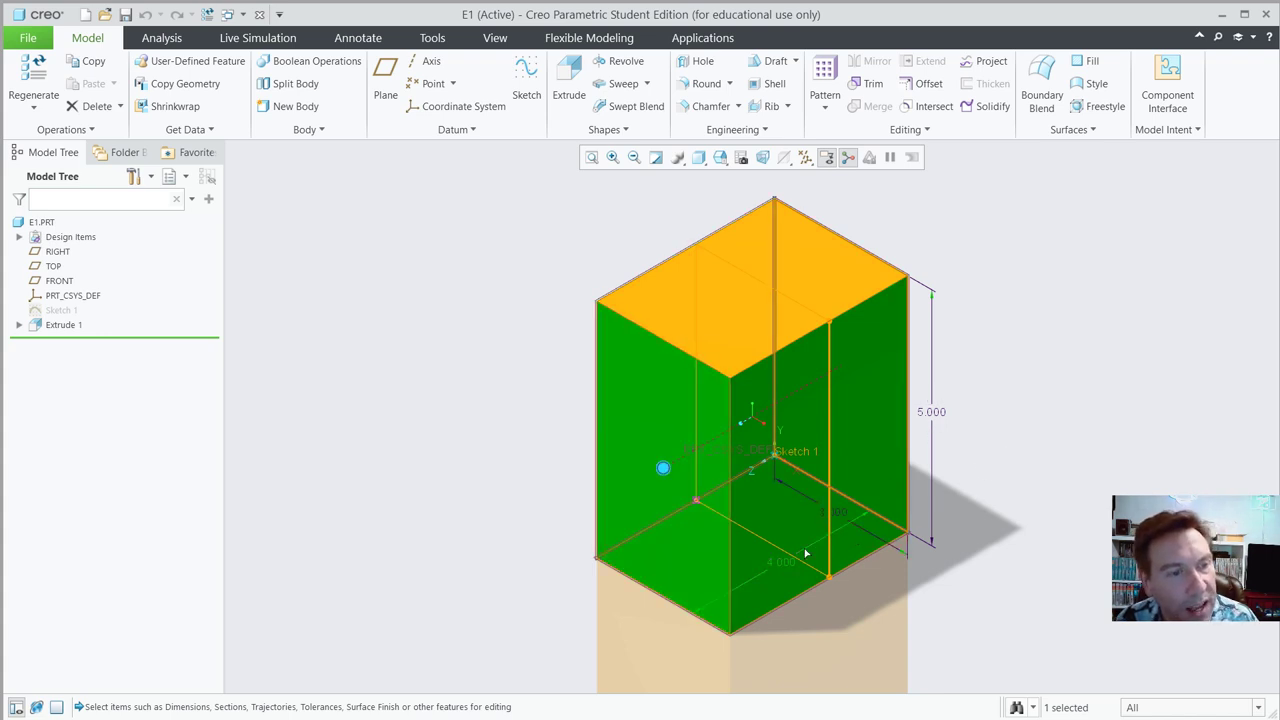
left_click(663, 469)
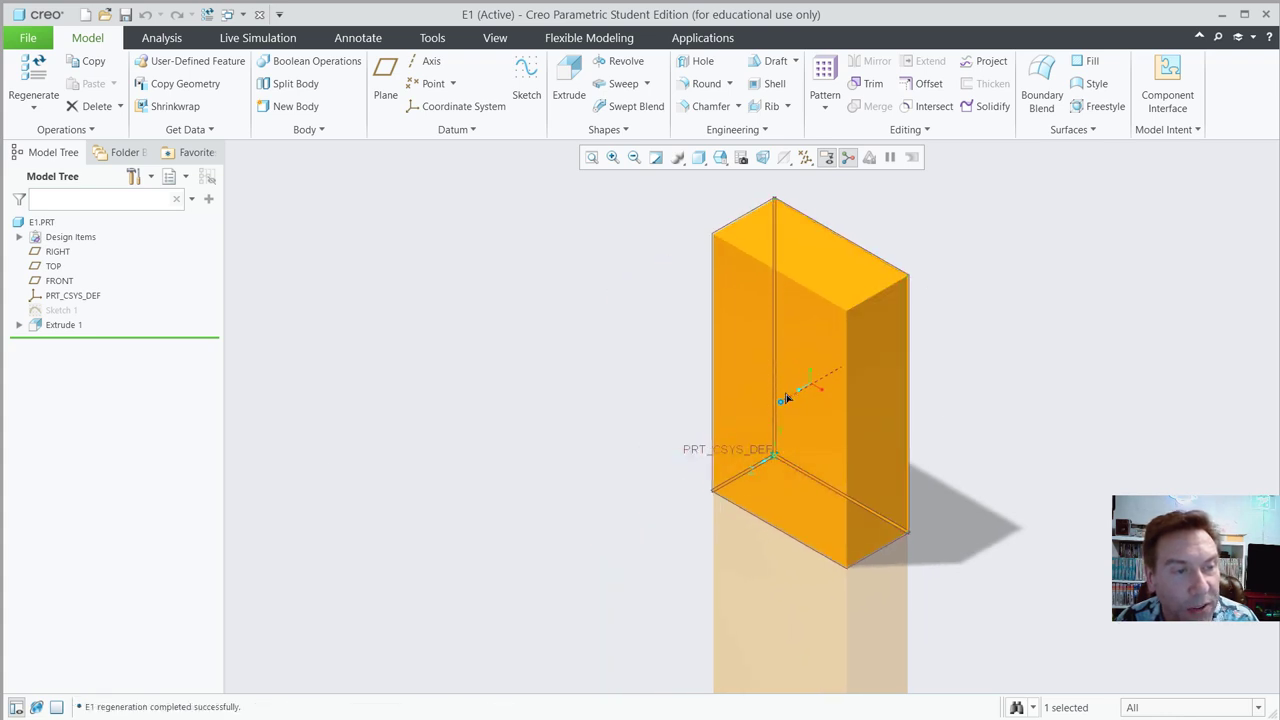
left_click_drag(787, 398, 821, 384)
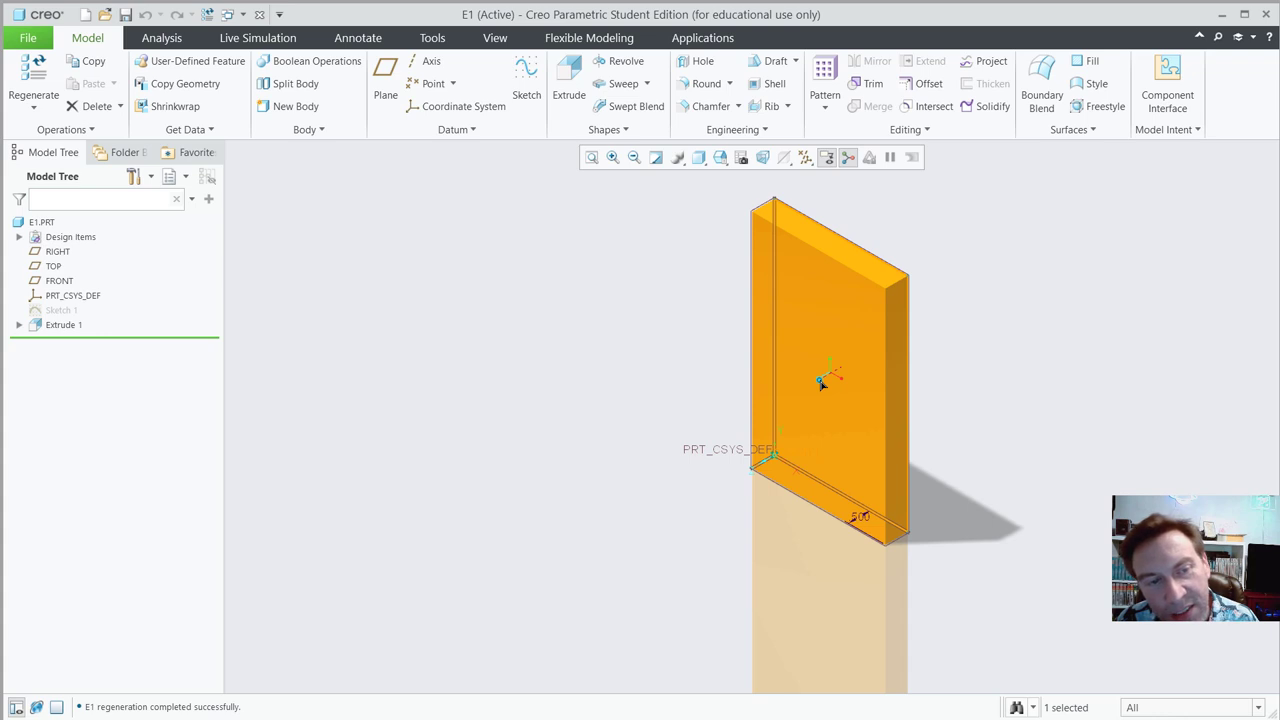
left_click_drag(821, 384, 820, 380)
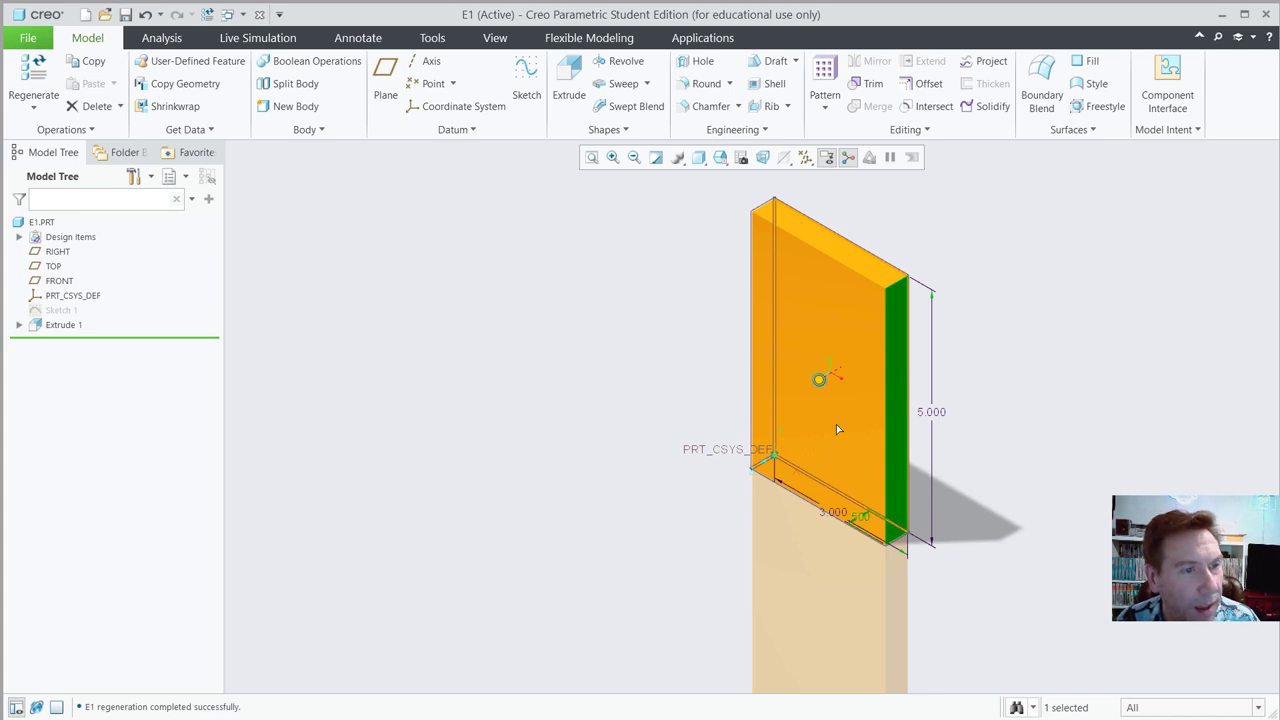
- Open the definition of Extrude 1 for editing
left_click(651, 326)
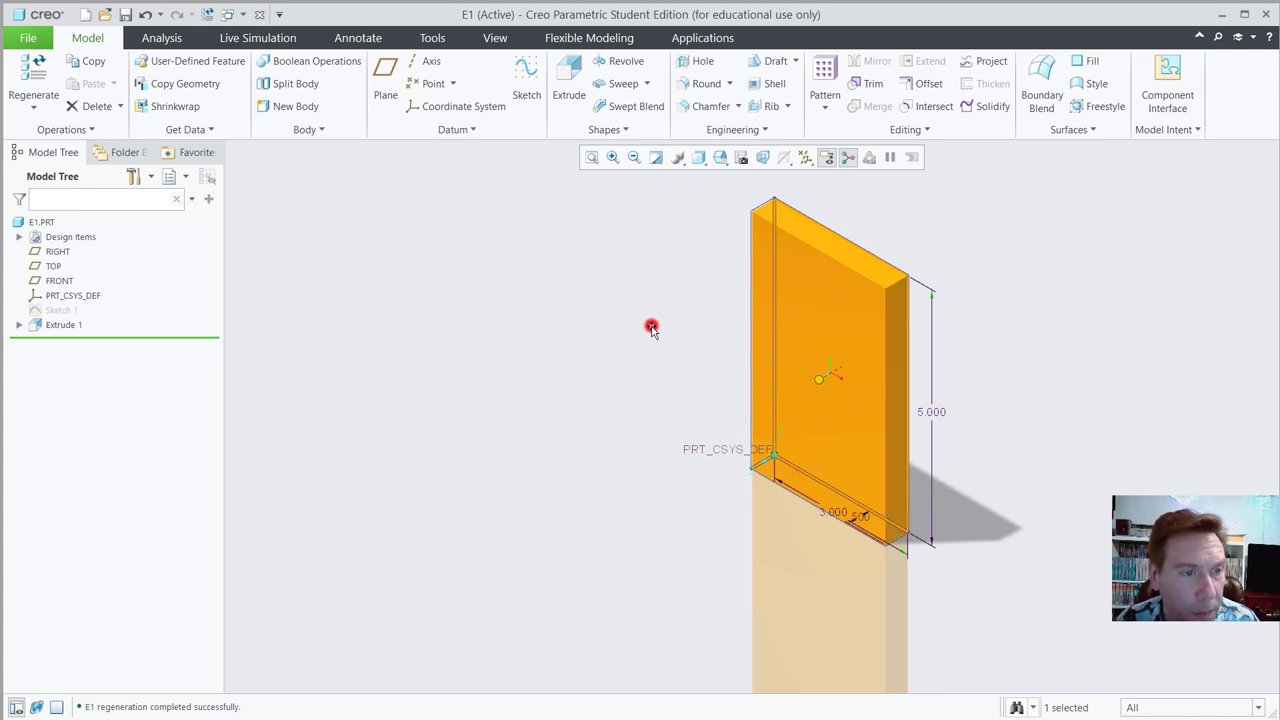
left_click(857, 526)
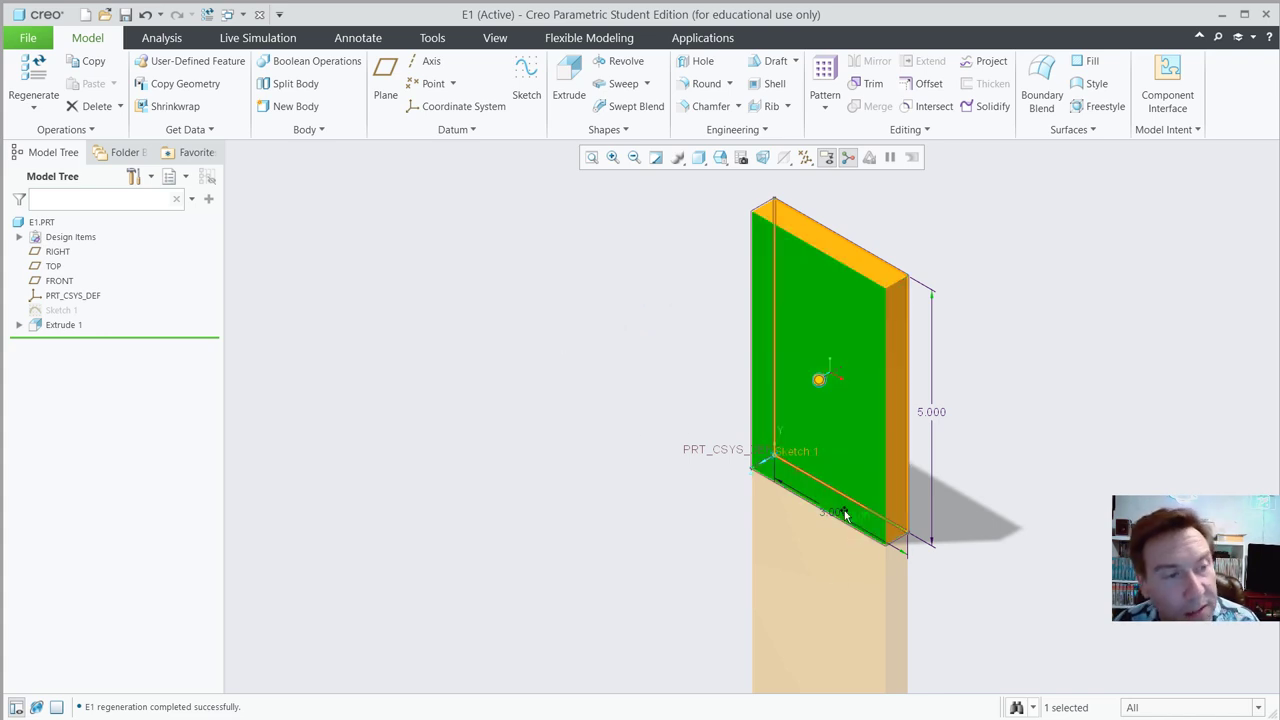
left_click(47, 328)
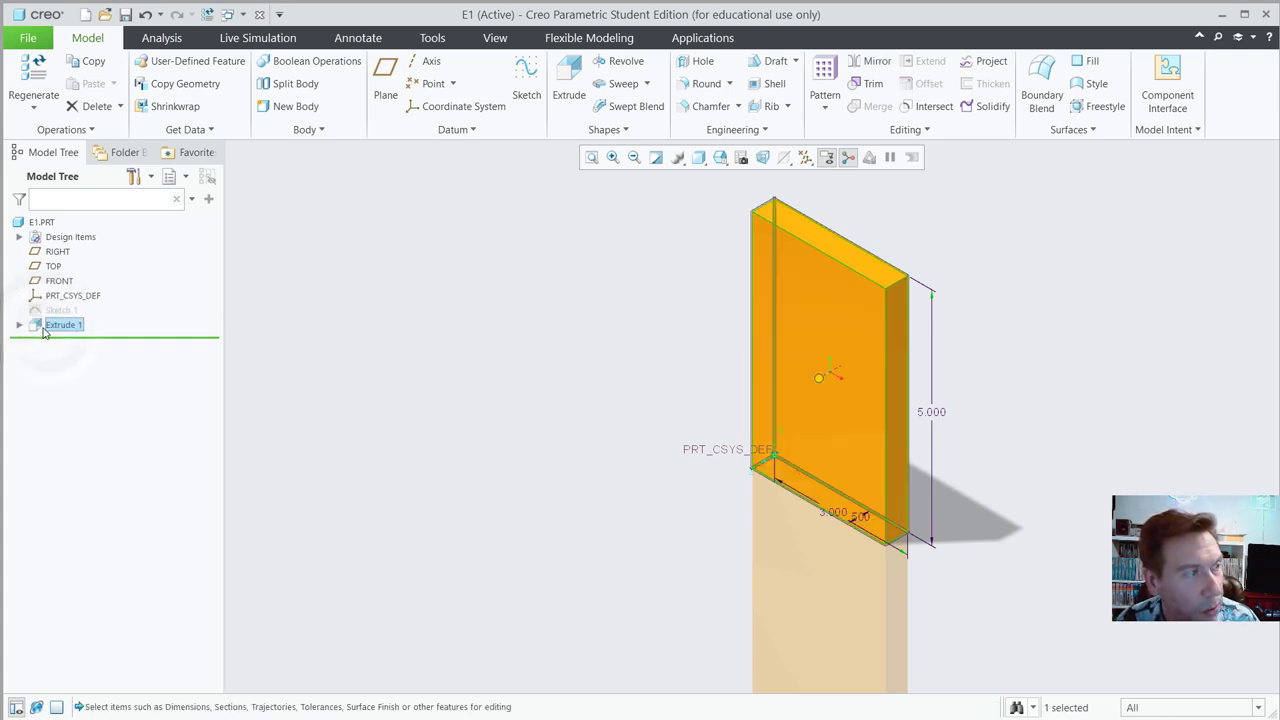
right_click(43, 328)
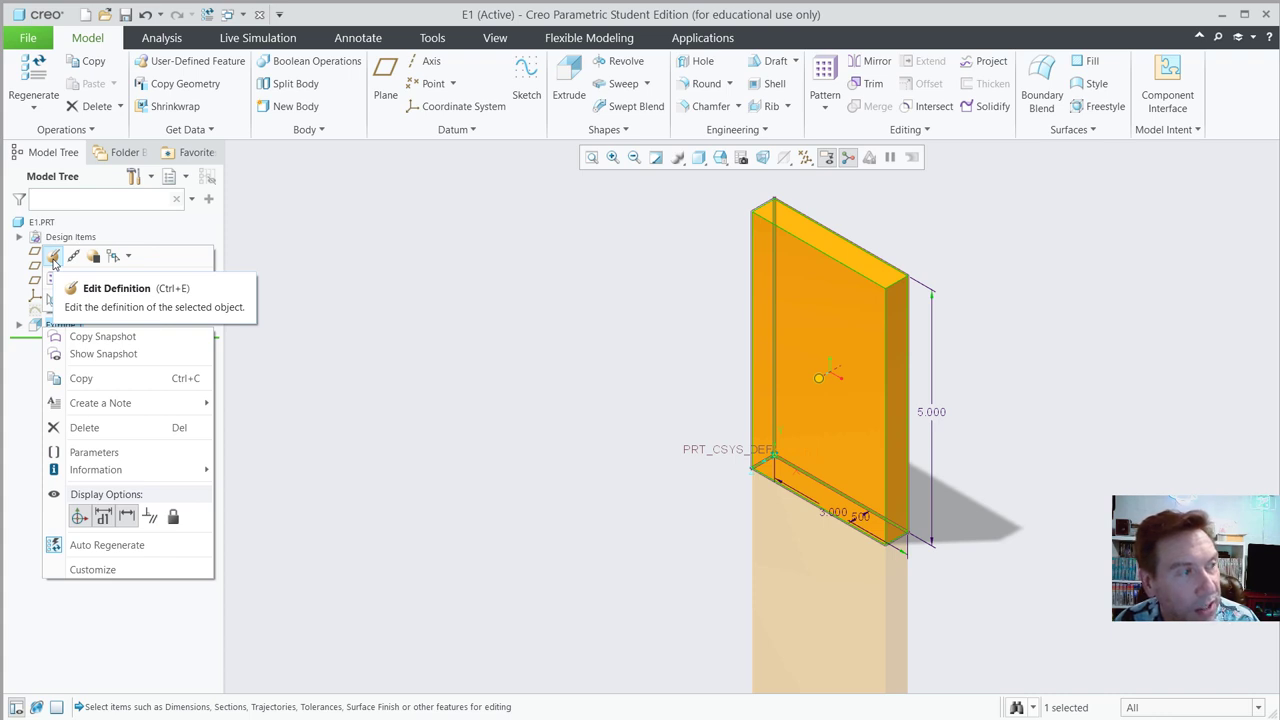
left_click(53, 258)
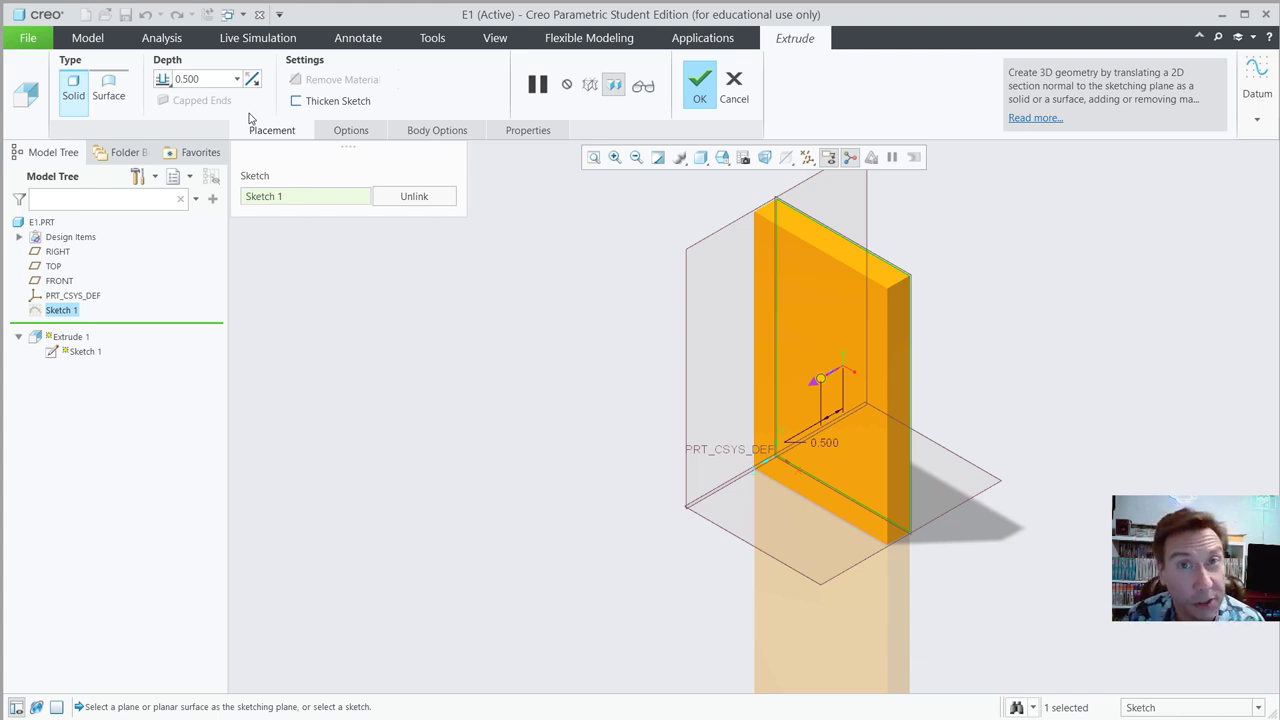
- Check the extrusion's depth options, flip its direction to the other side of the sketch plane and flip it back
left_click(166, 83)
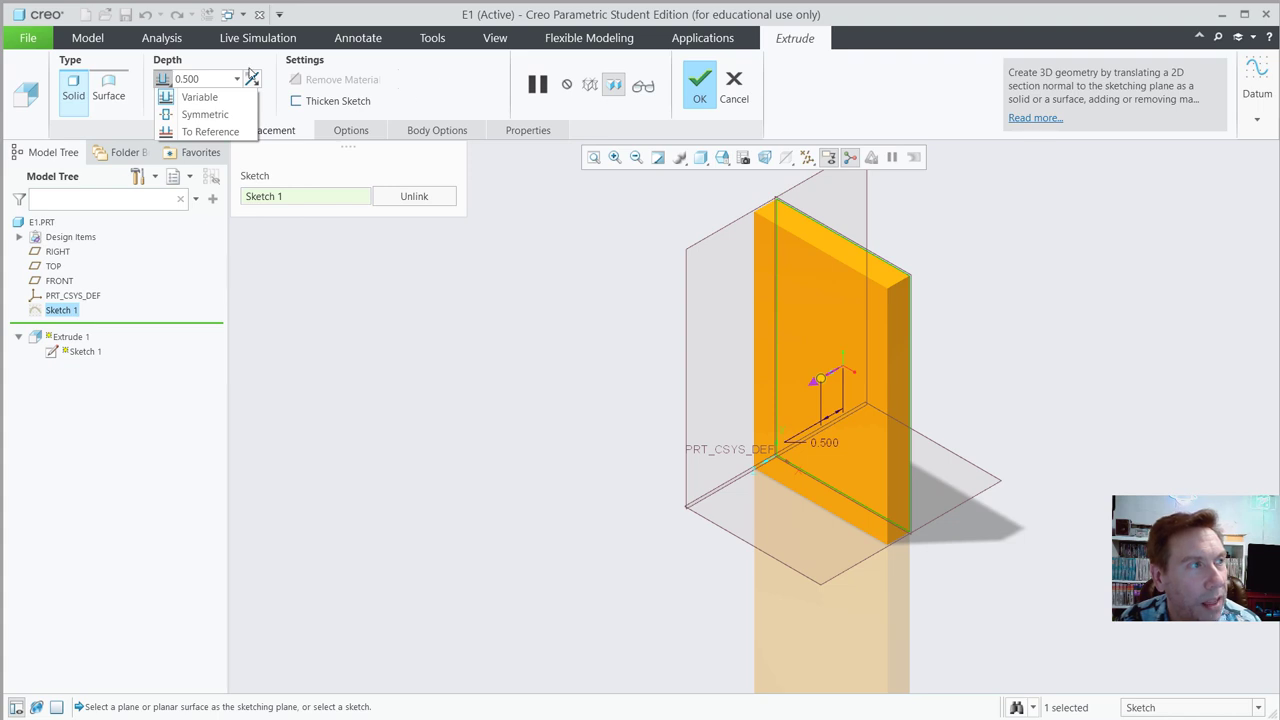
left_click(254, 77)
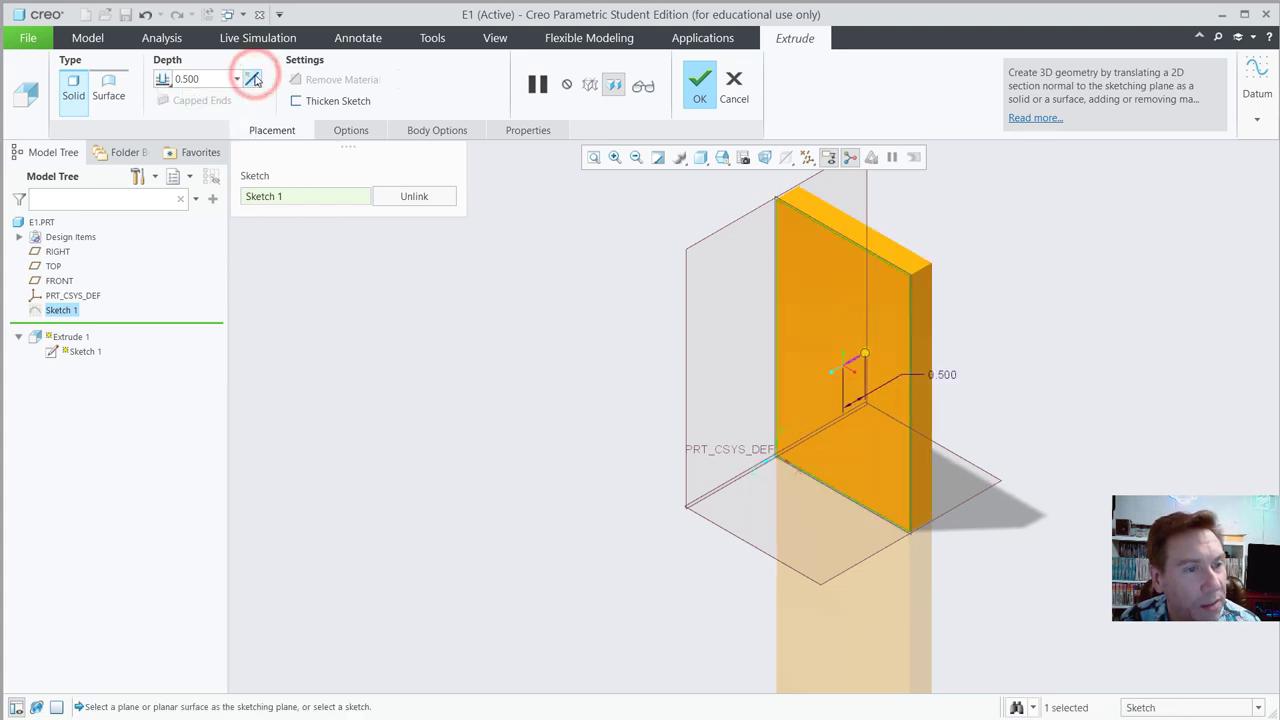
left_click(254, 77)
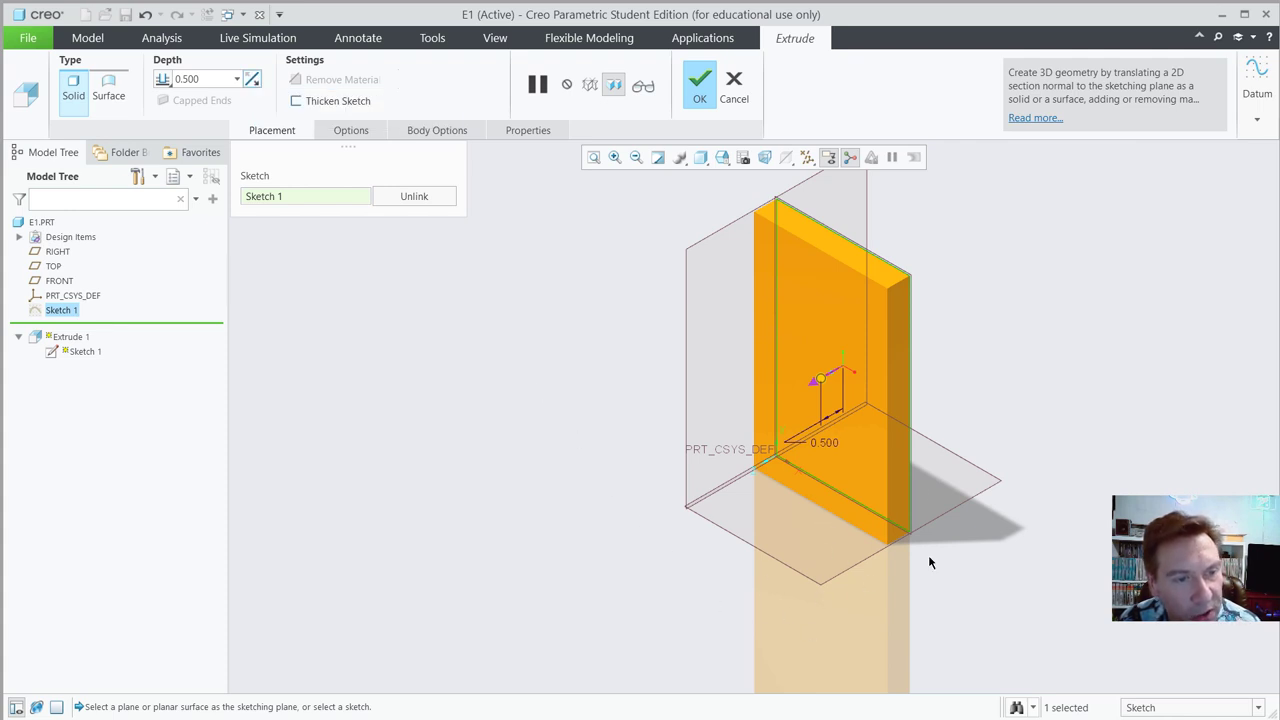
- Set the display style to Shading With Edges and accept the extrusion definition
left_click(723, 162)
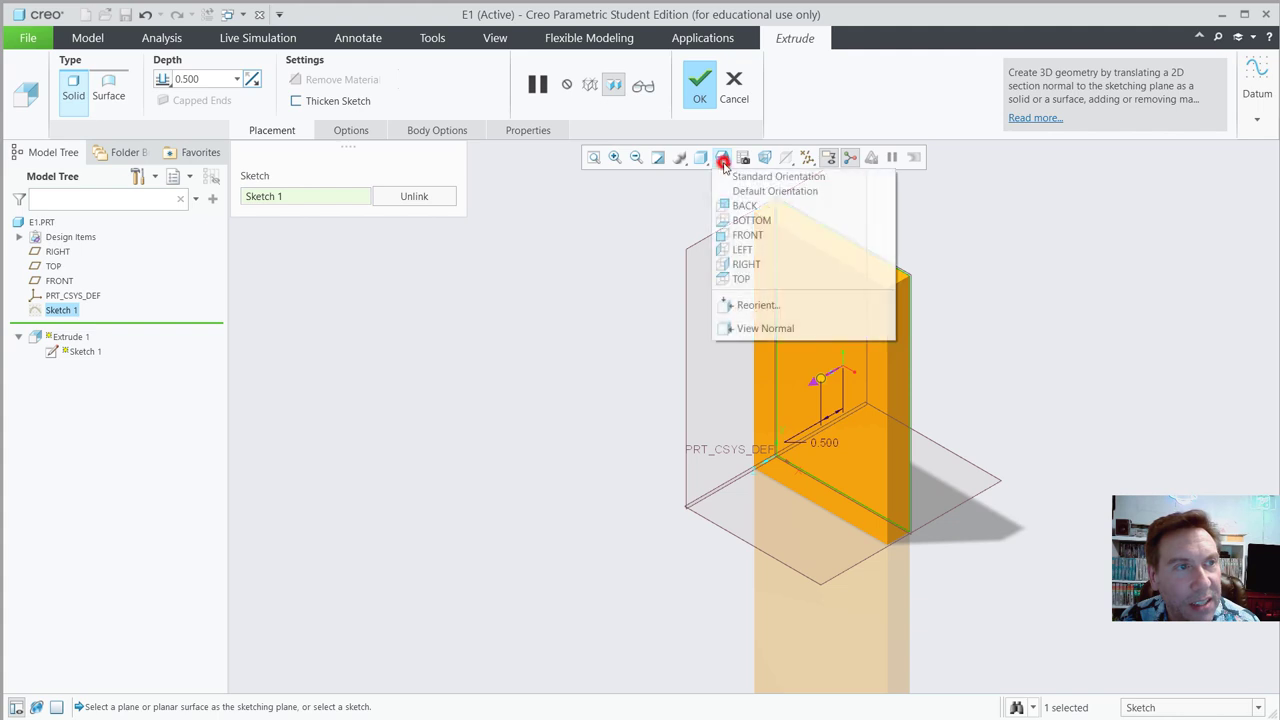
left_click(723, 160)
left_click(703, 162)
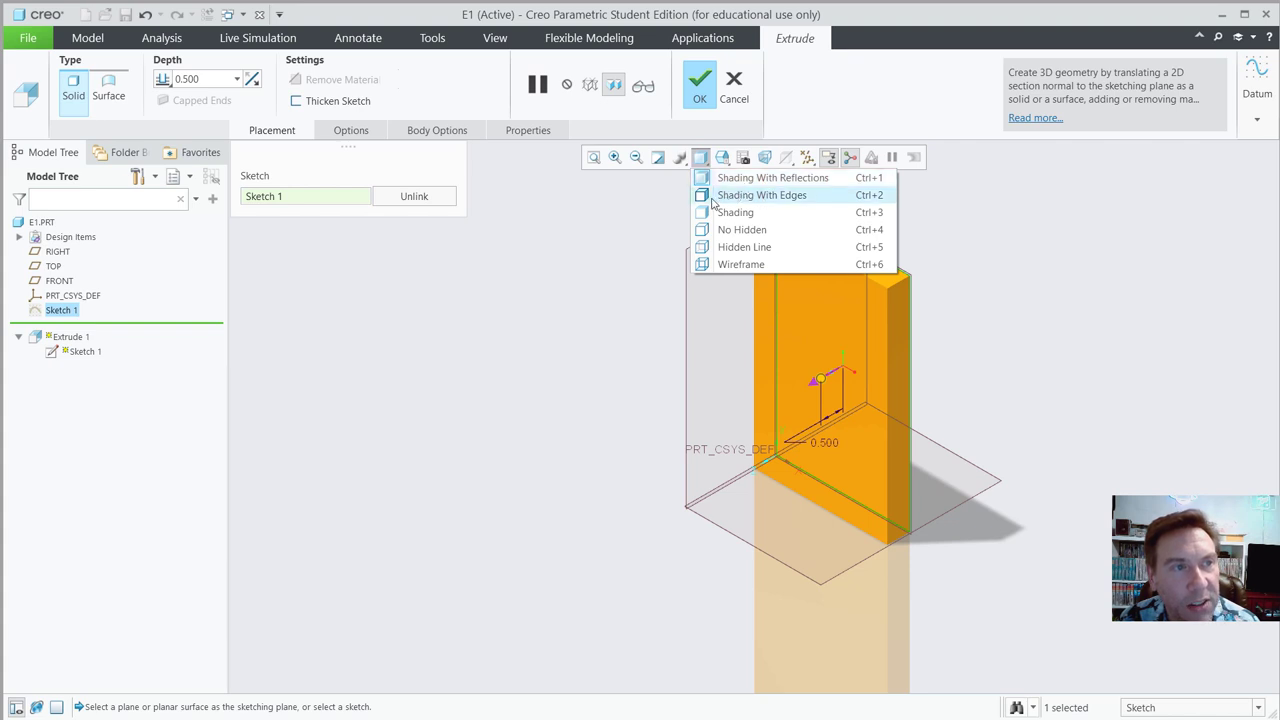
left_click(712, 197)
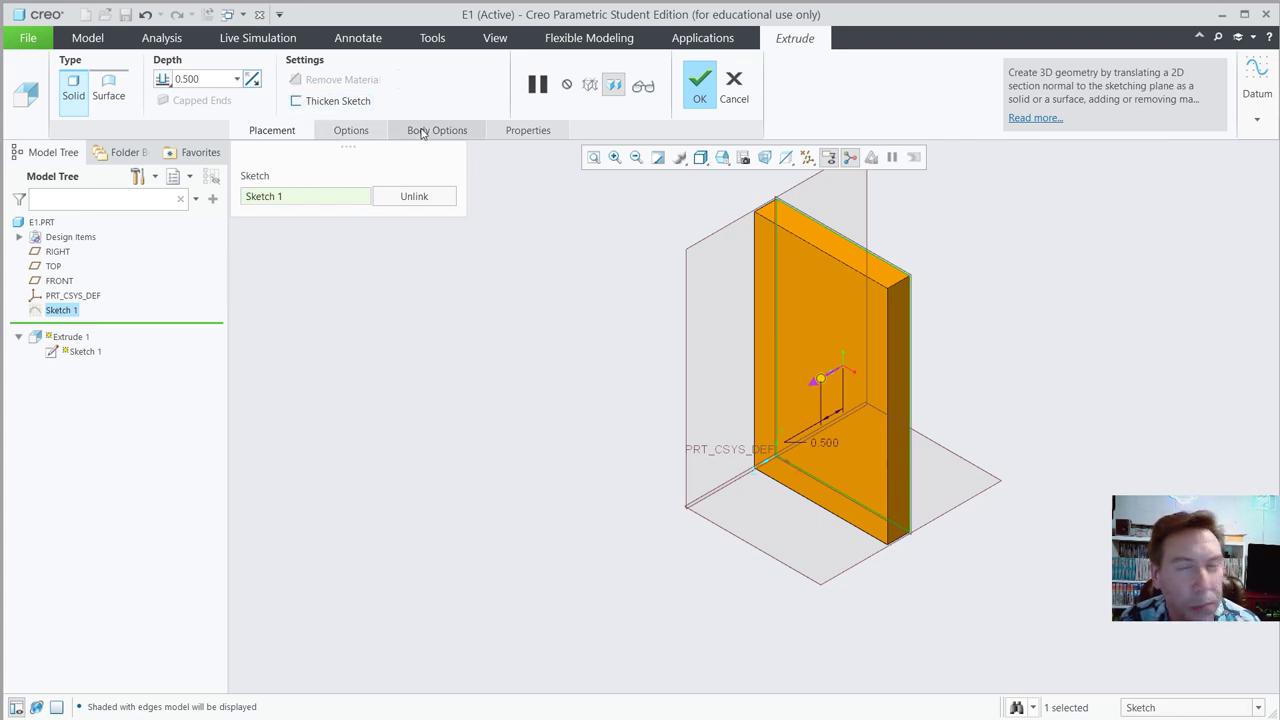
left_click(700, 88)
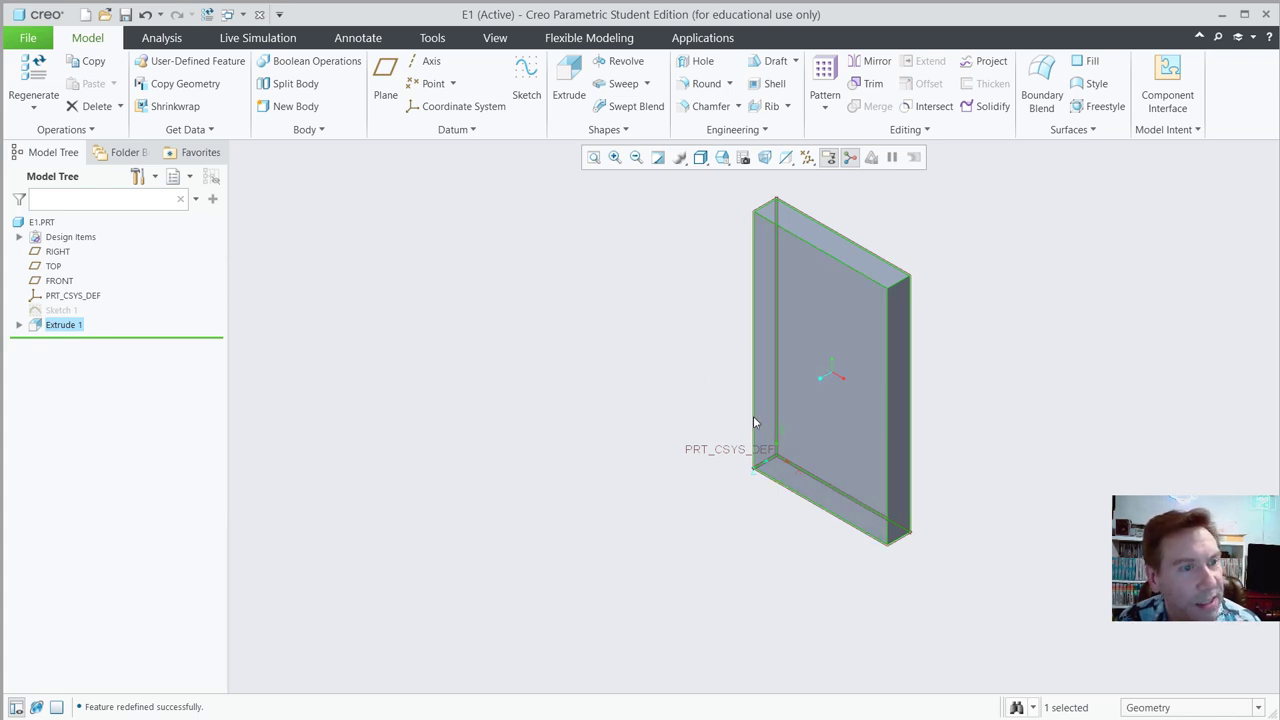
- Start an extrusion on the plate's front face and sketch a rectangle about 1.456 high from its lower-left corner across the full width
left_click(820, 424)
left_click(821, 425)
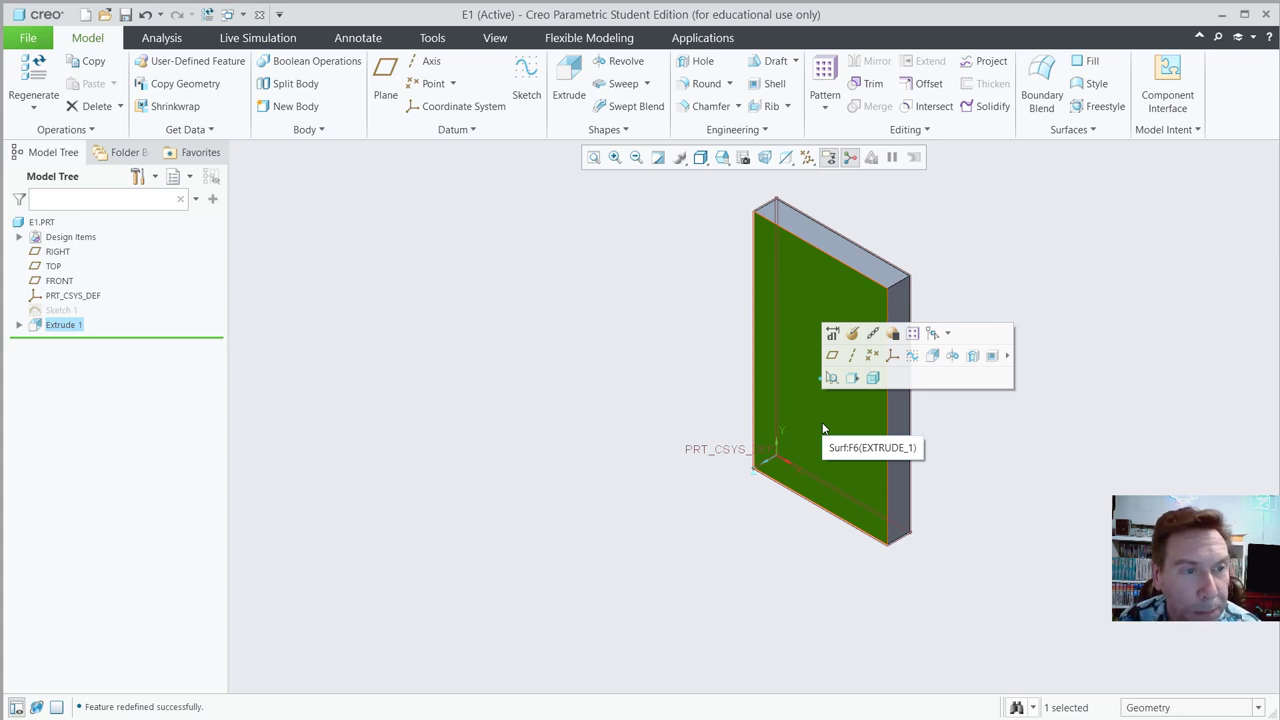
left_click(930, 357)
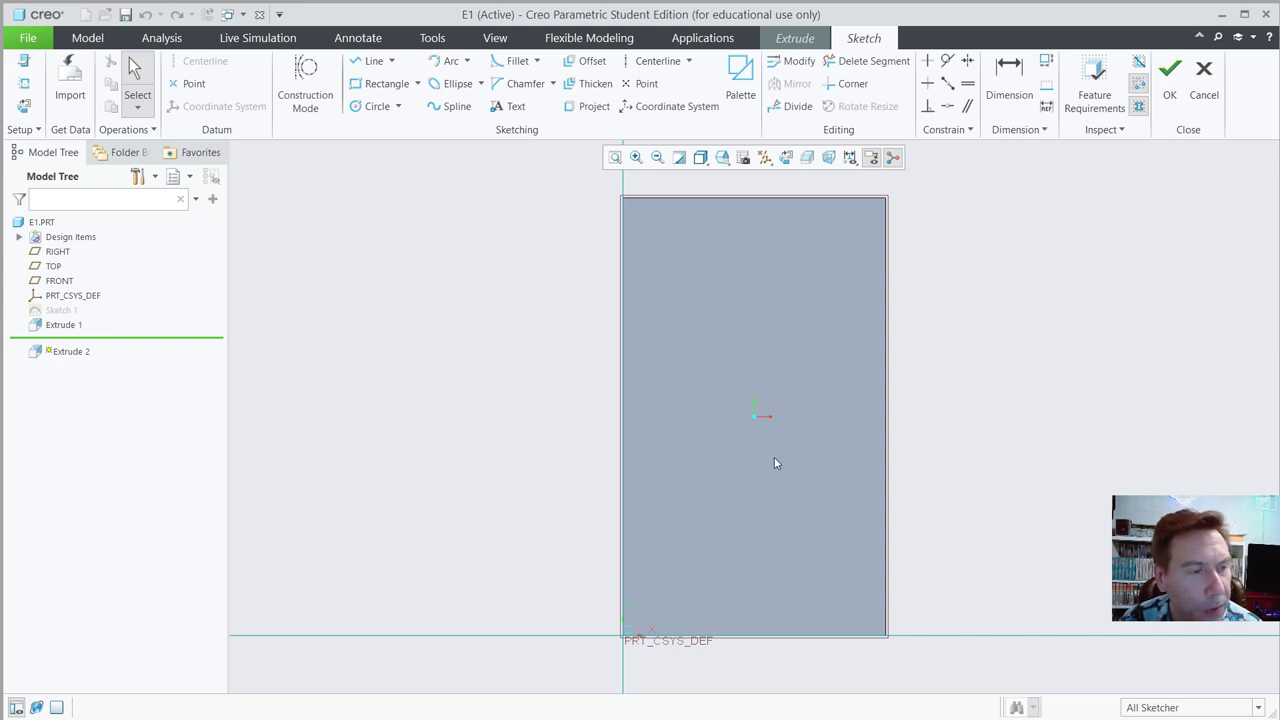
left_click(366, 84)
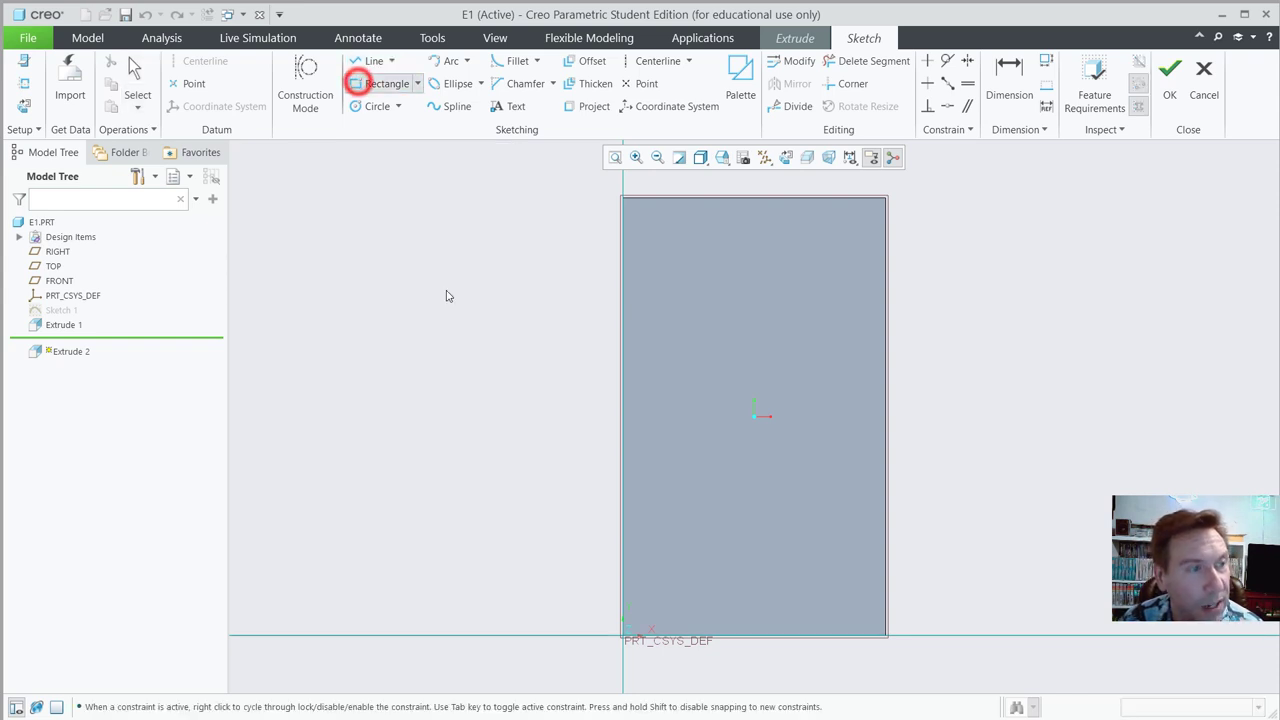
left_click(623, 636)
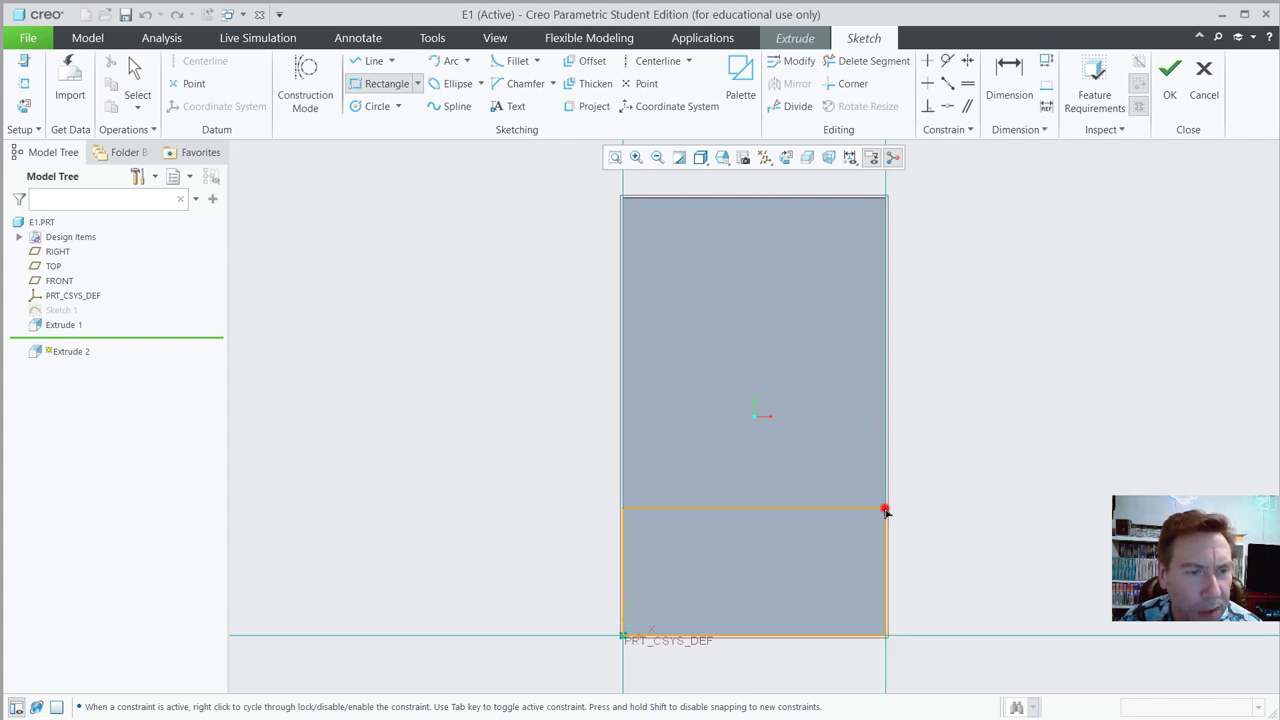
left_click(885, 509)
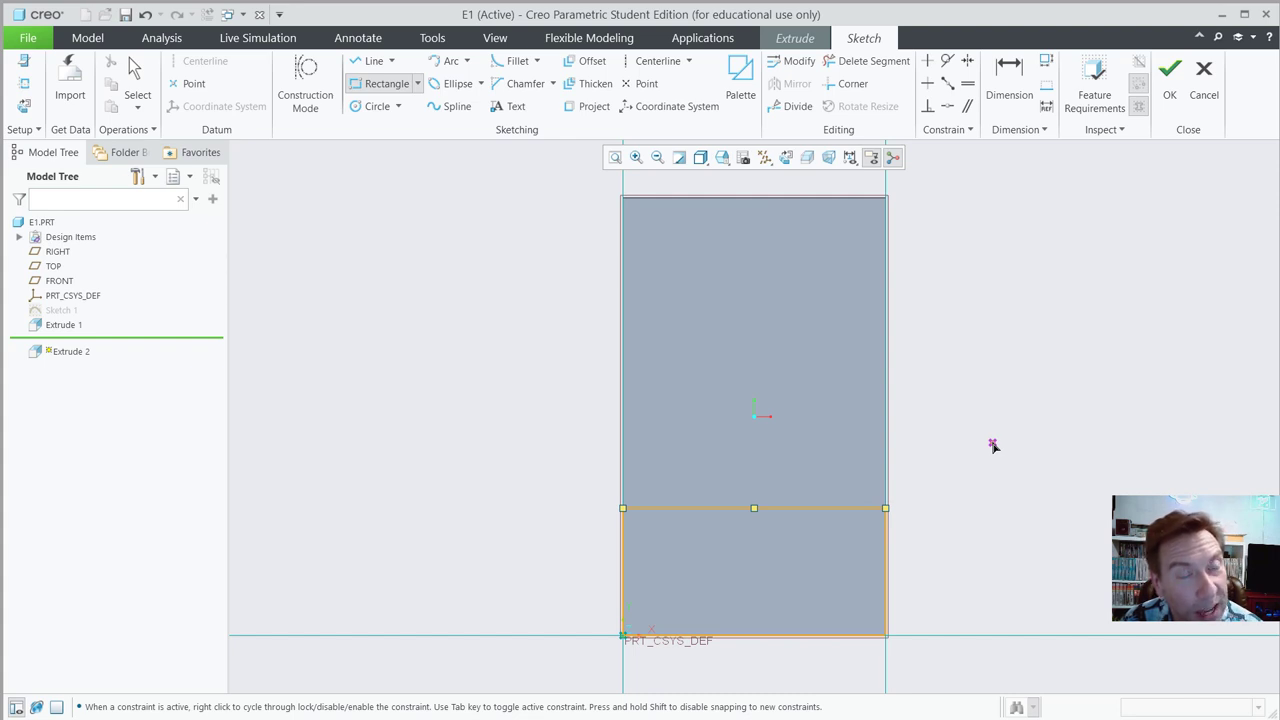
middle_click(968, 497)
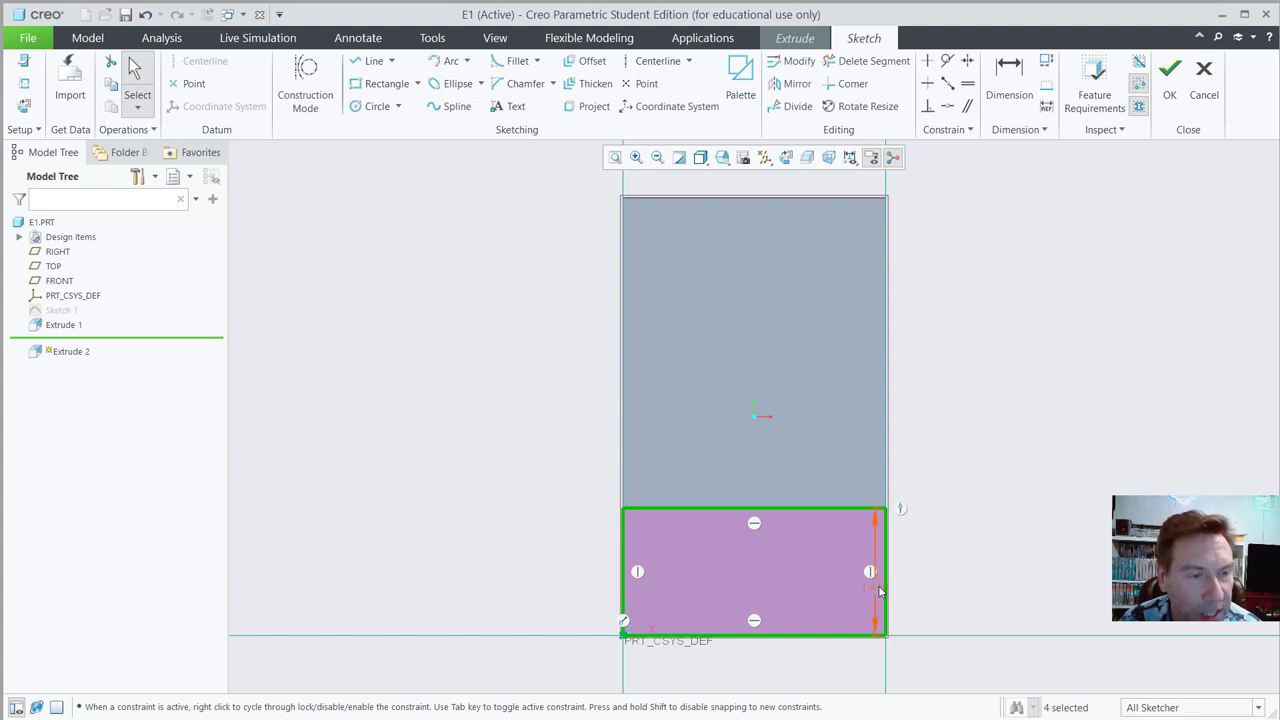
- Move the rectangle's height dimension outside the plate, set it to 1.5 and finish the sketch
left_click_drag(874, 588, 933, 585)
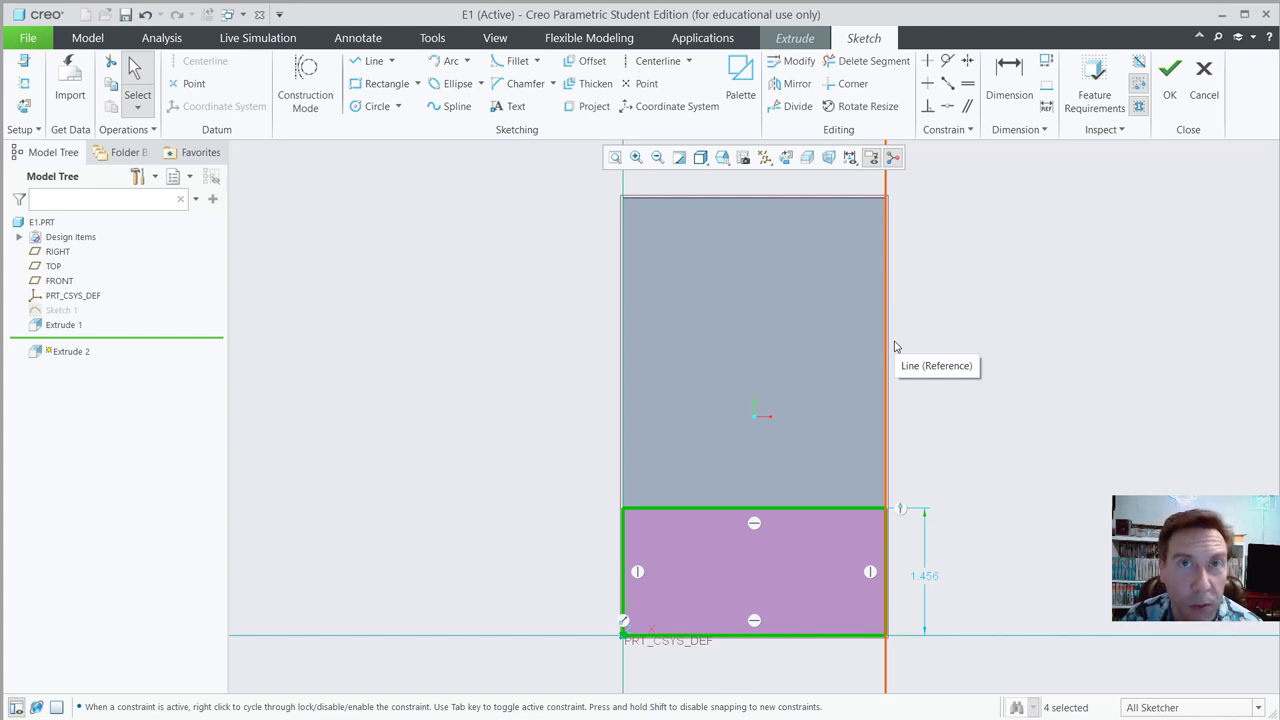
double_click(930, 579)
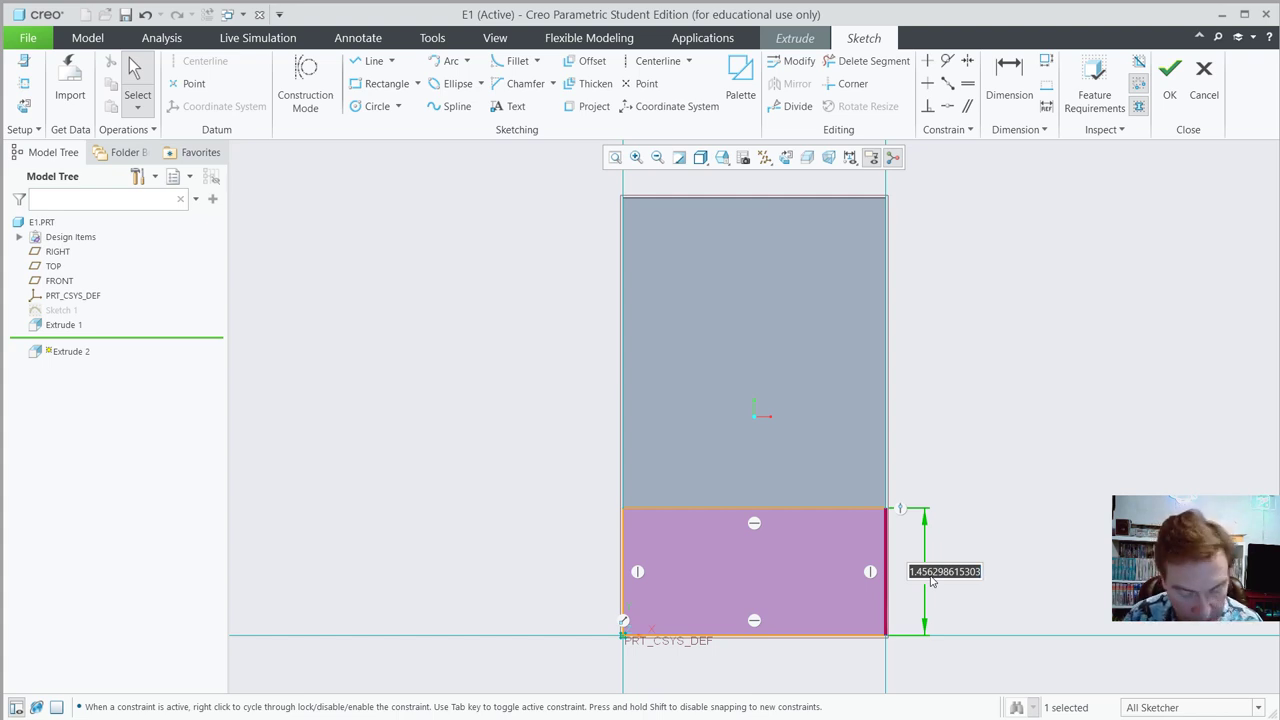
type("1.5")
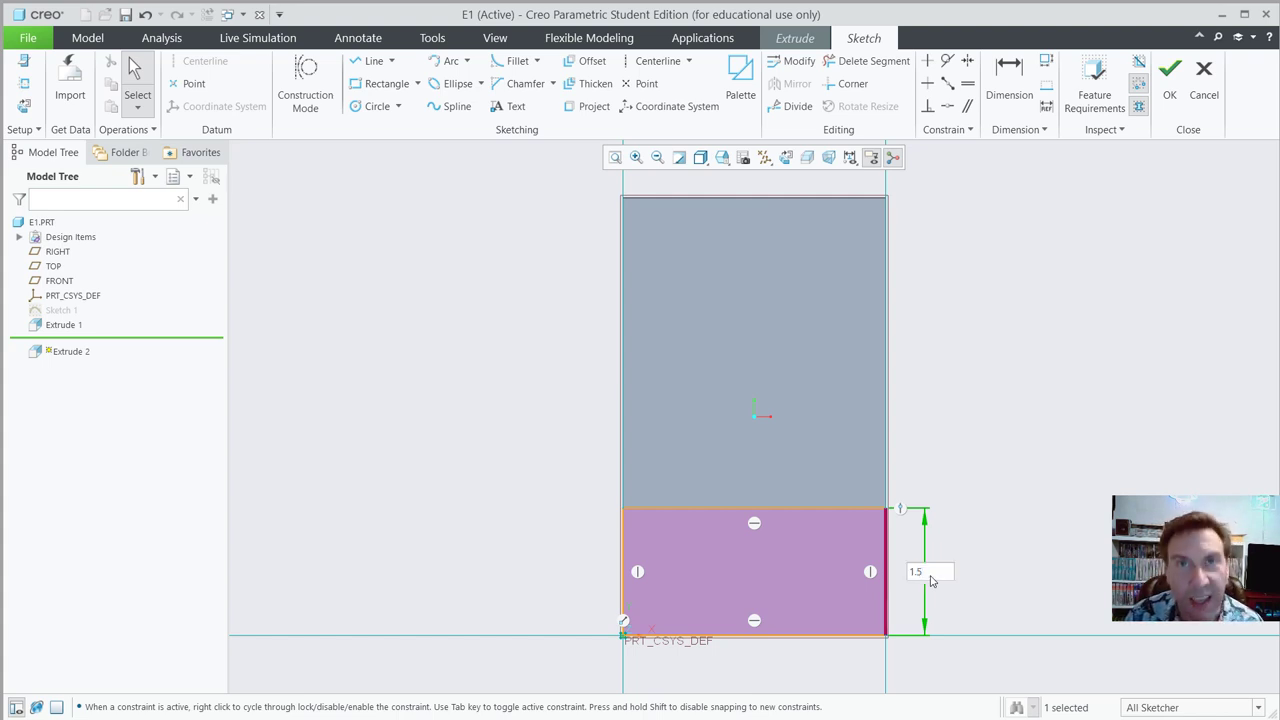
key("Return")
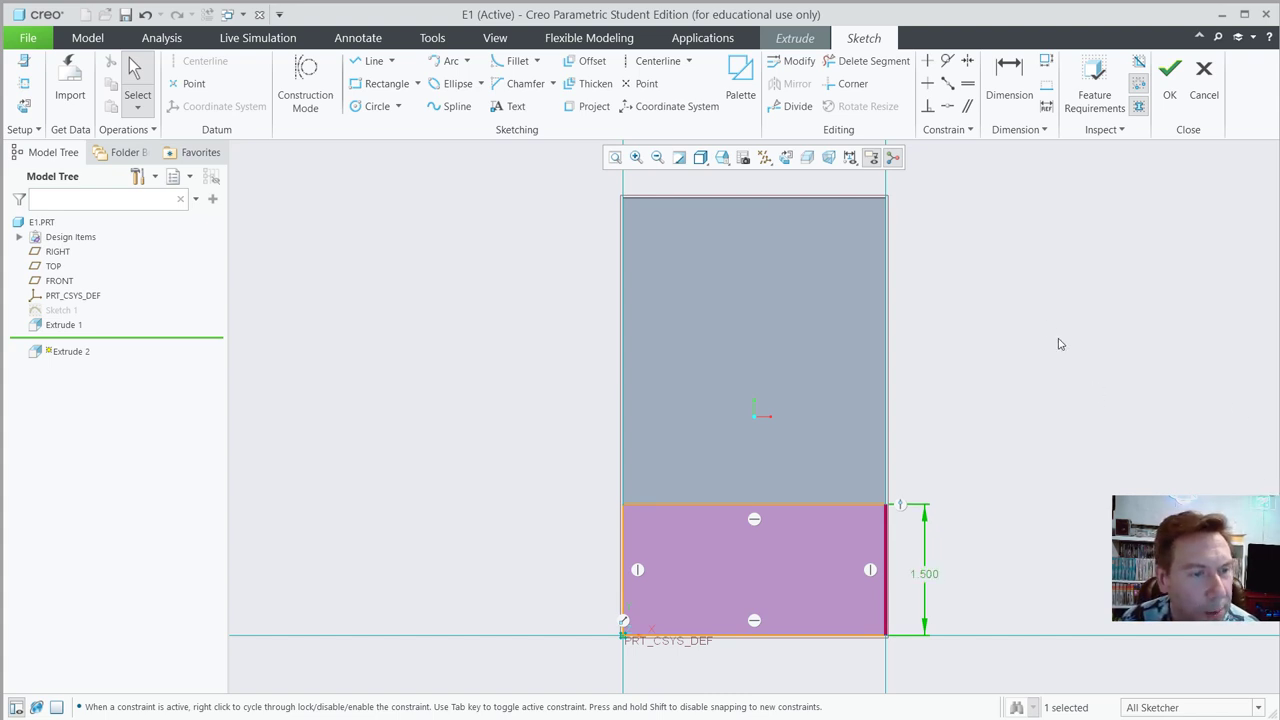
left_click(1170, 88)
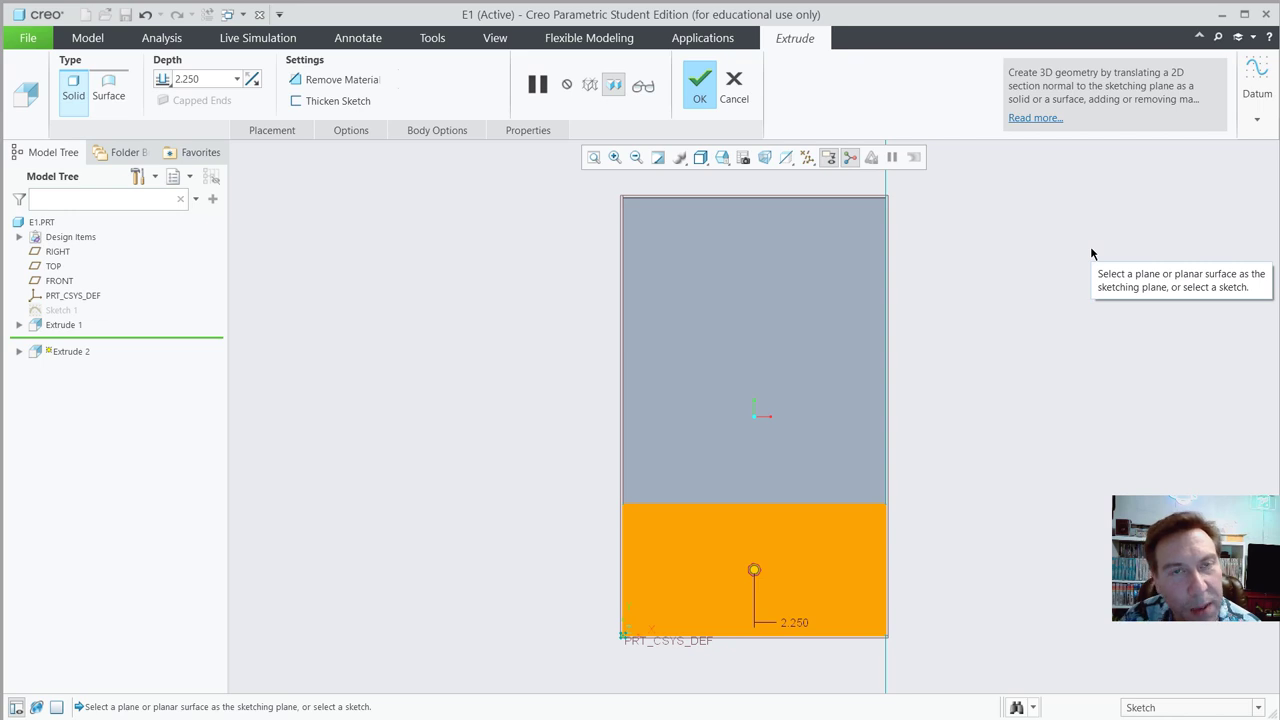
- Set the depth of the lower block's extrusion to 0.5 and accept the feature
middle_click_drag(957, 360, 957, 431)
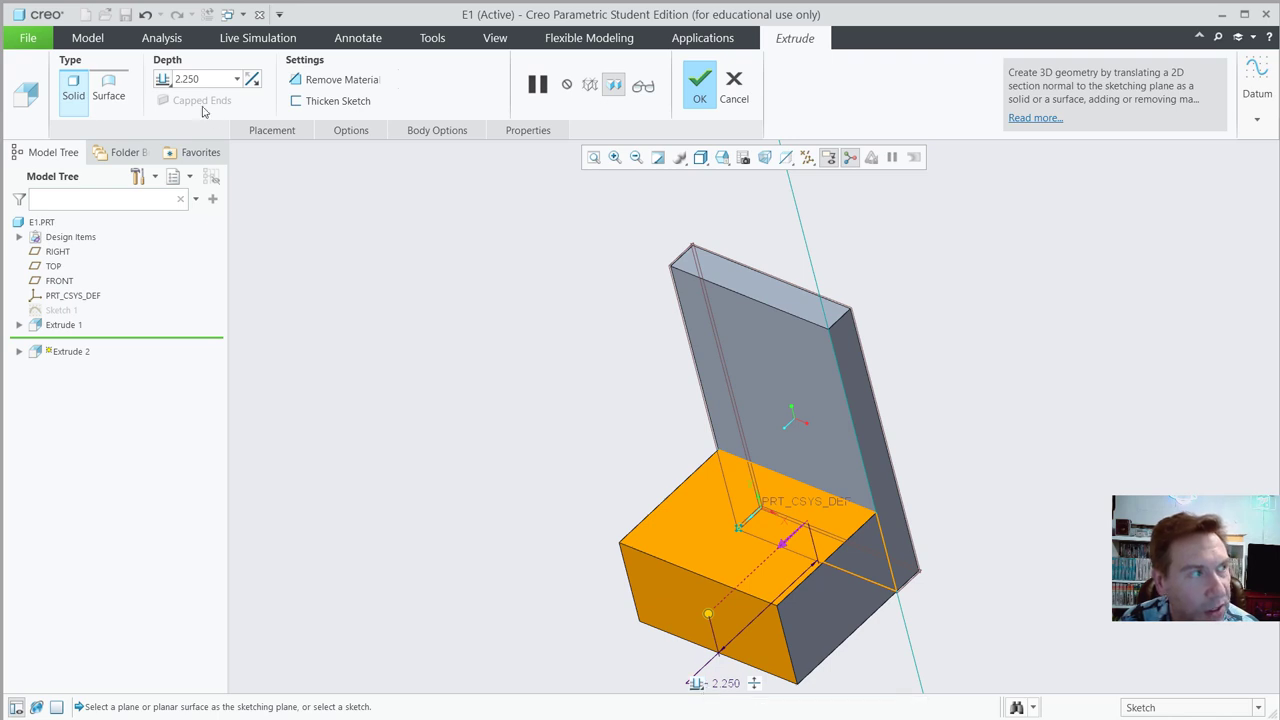
double_click(727, 682)
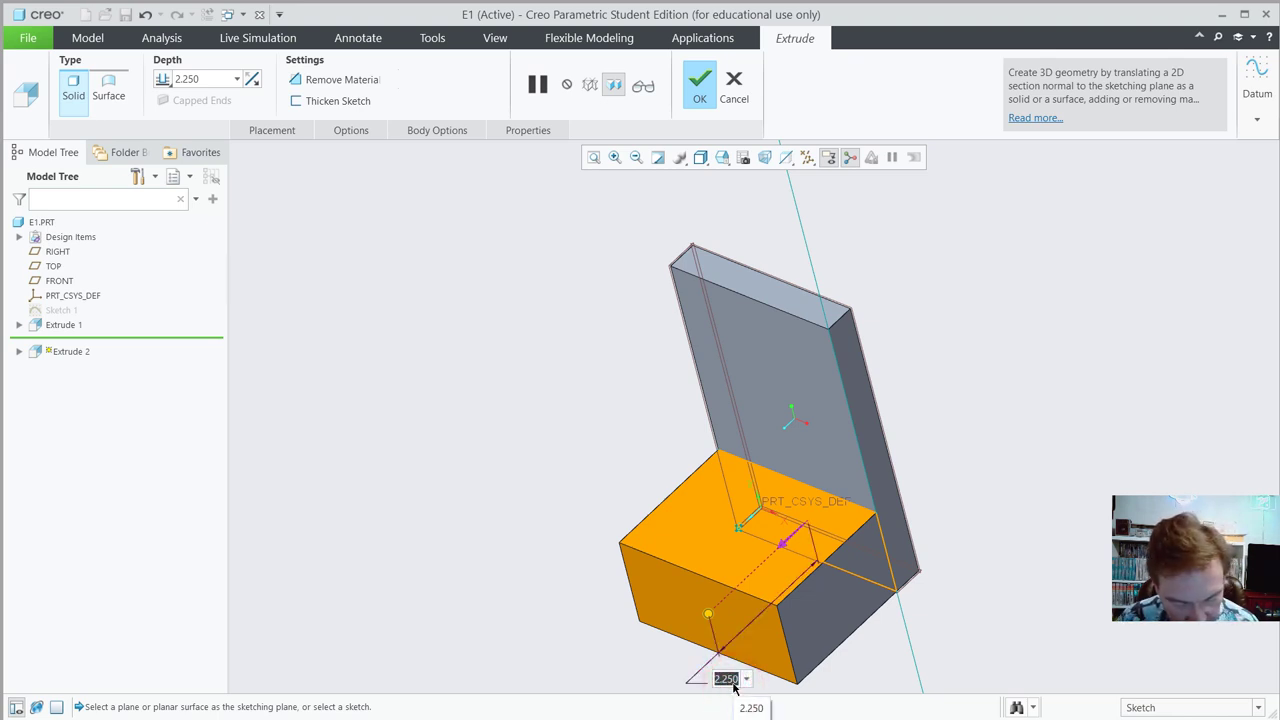
type(".5")
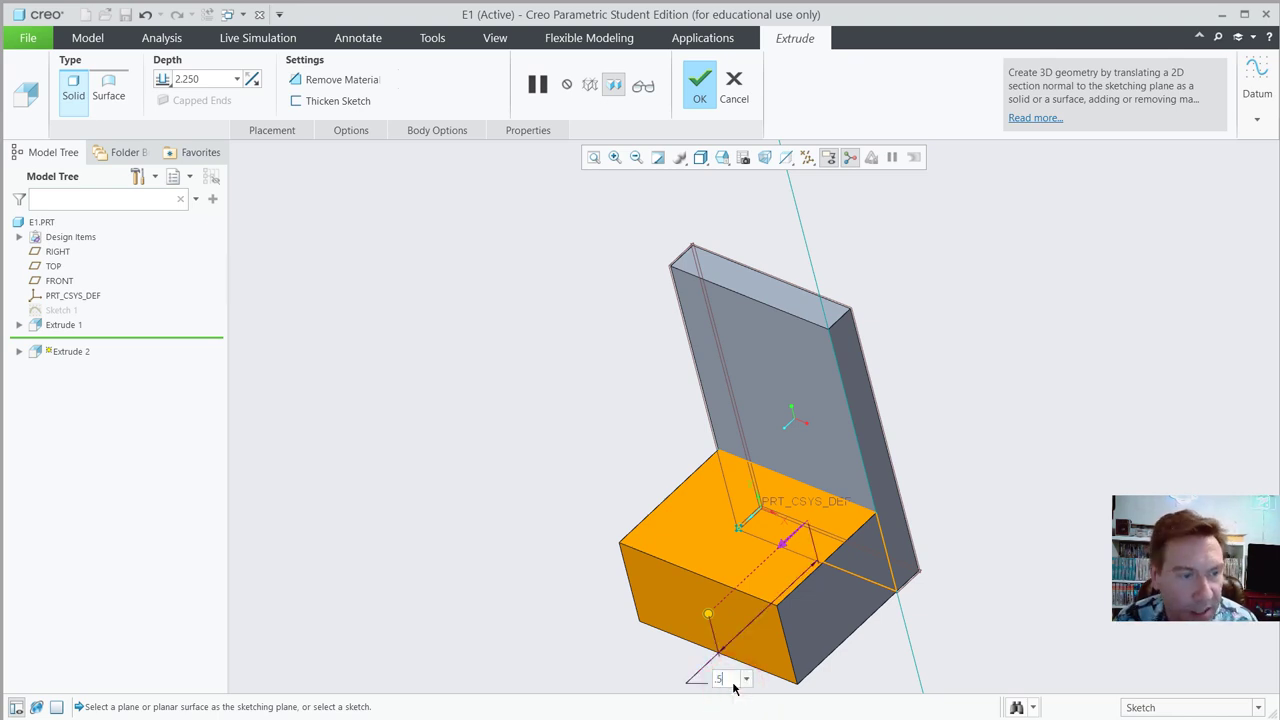
key("Return")
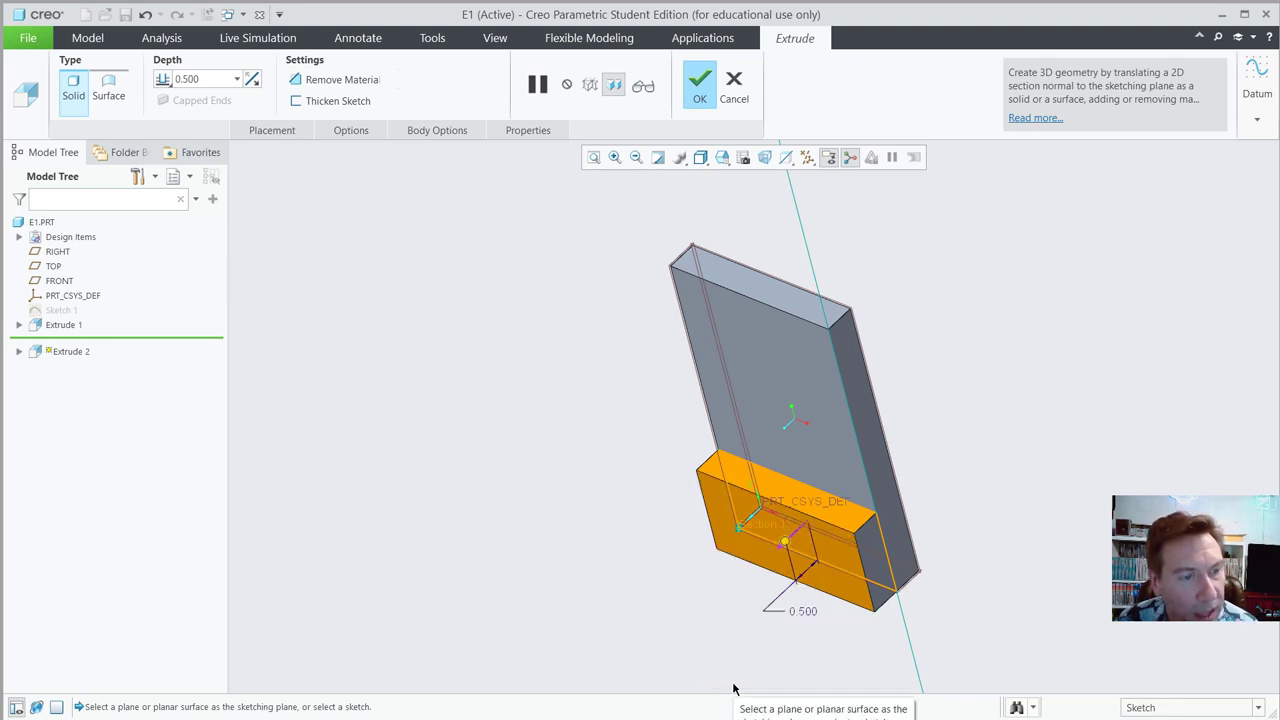
middle_click(733, 688)
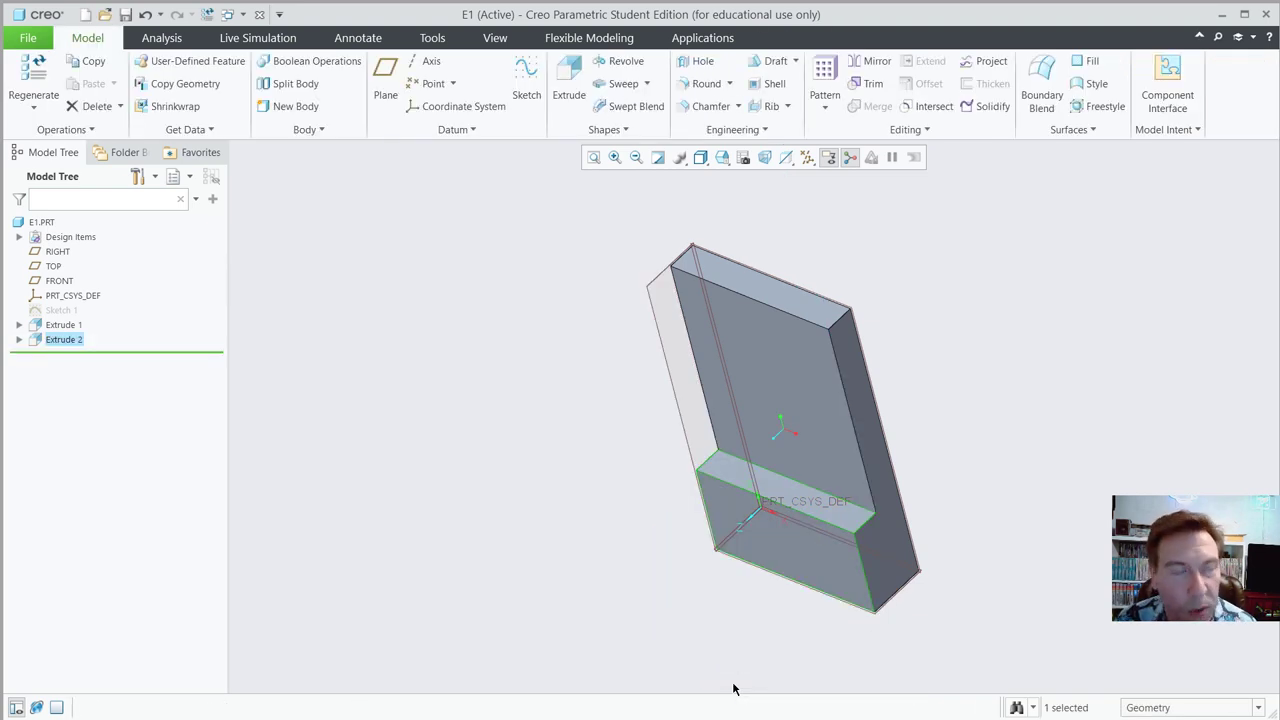
- Hide all datum axes, points, coordinate systems and planes in the model display
left_click(546, 405)
mouse_move(660, 534)
middle_mouse_down()
mouse_move(678, 503)
mouse_move(654, 491)
mouse_move(720, 314)
middle_mouse_up()
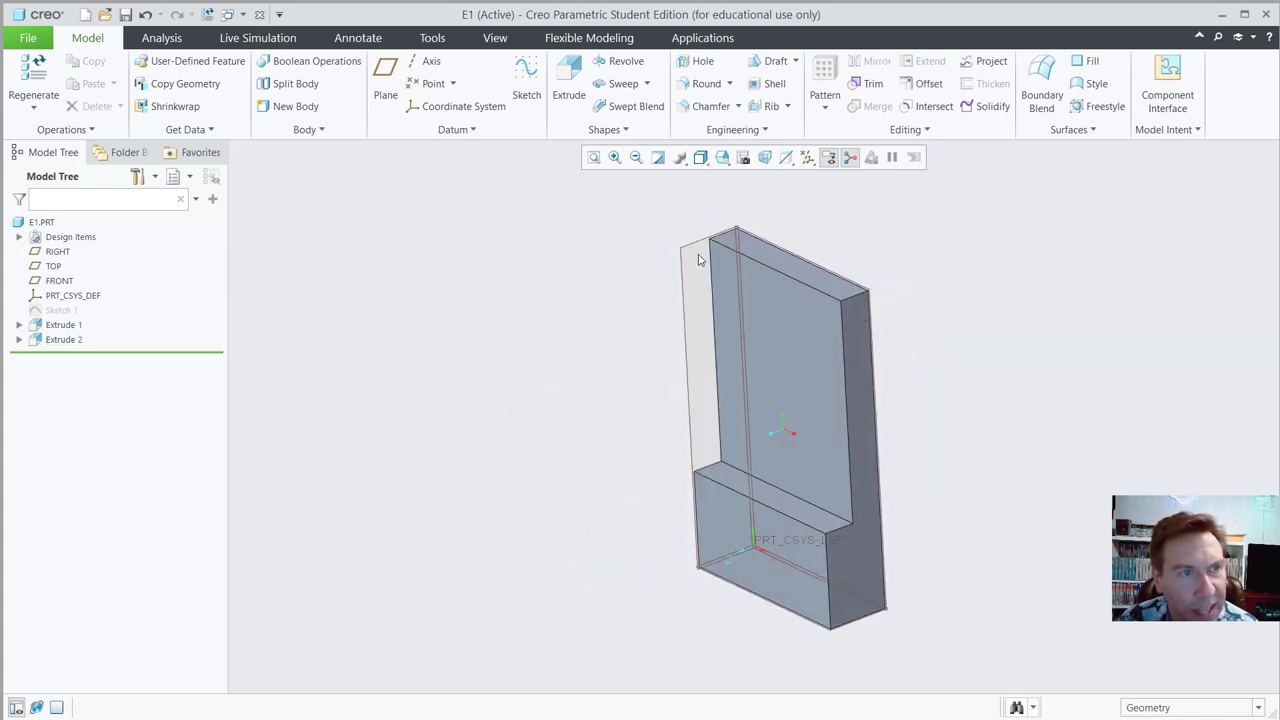
left_click(808, 160)
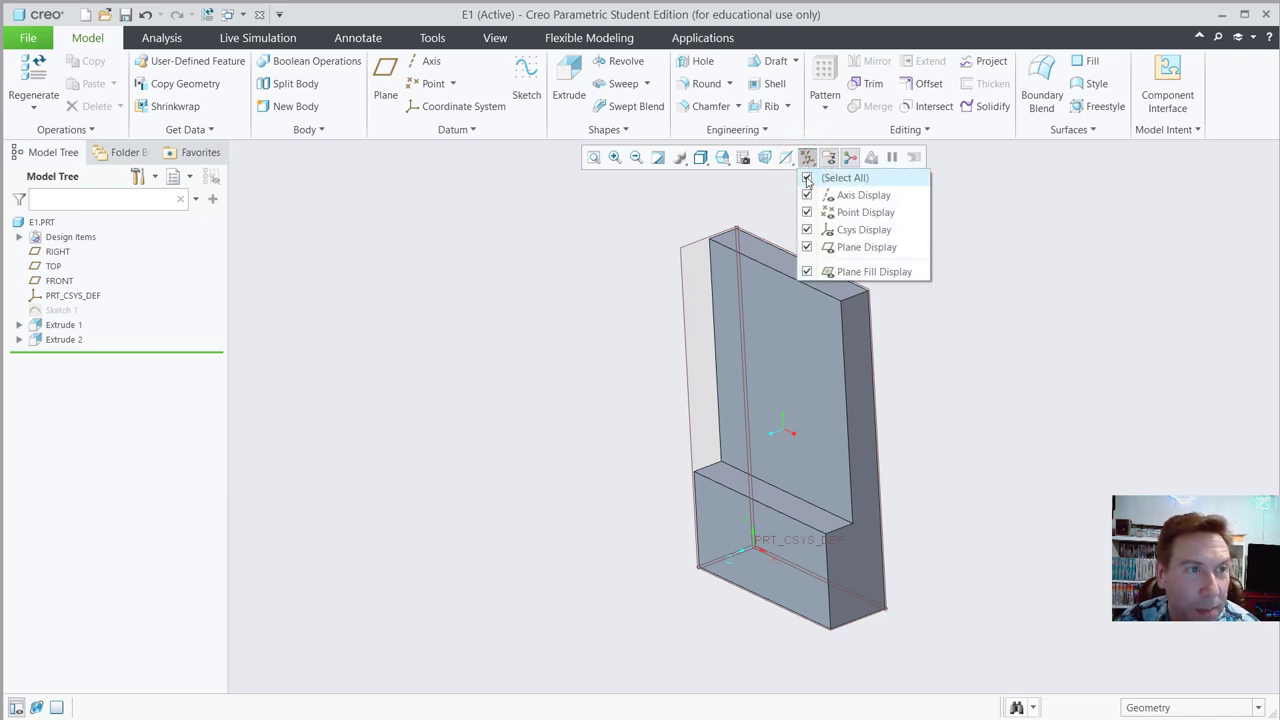
left_click(807, 178)
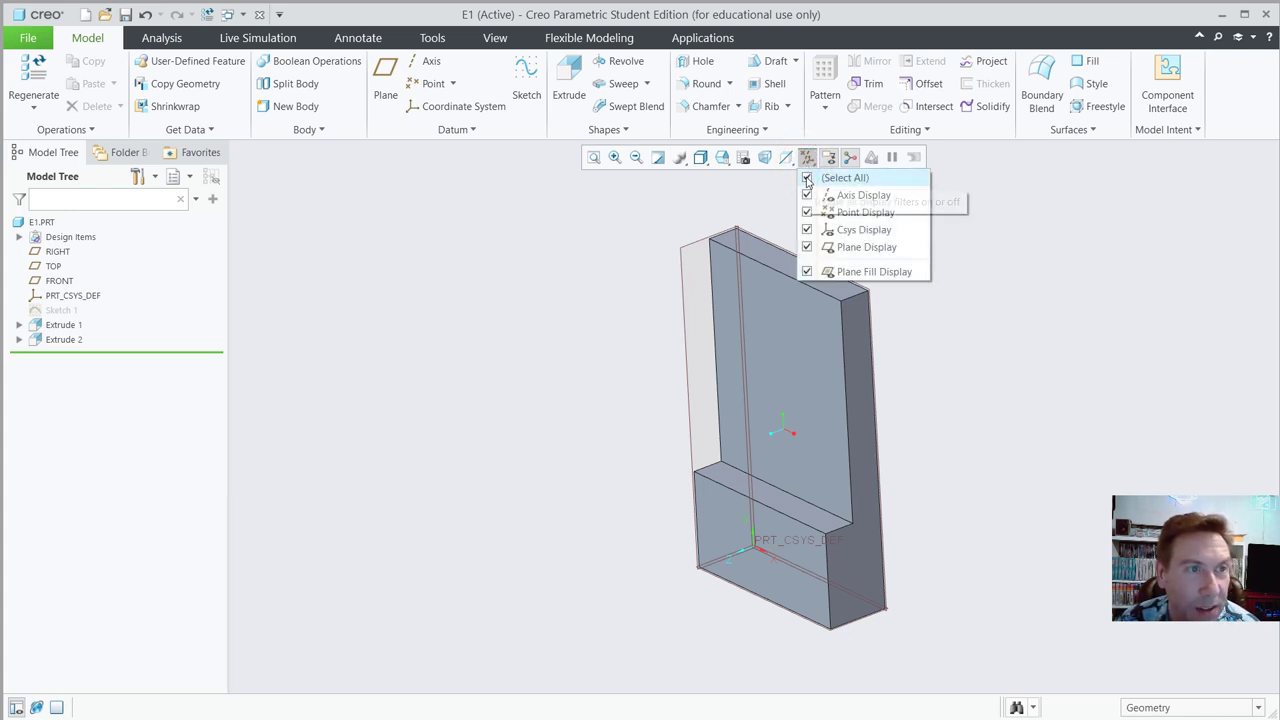
left_click(971, 319)
mouse_move(950, 338)
middle_mouse_down()
mouse_move(971, 291)
mouse_move(925, 322)
middle_mouse_up()
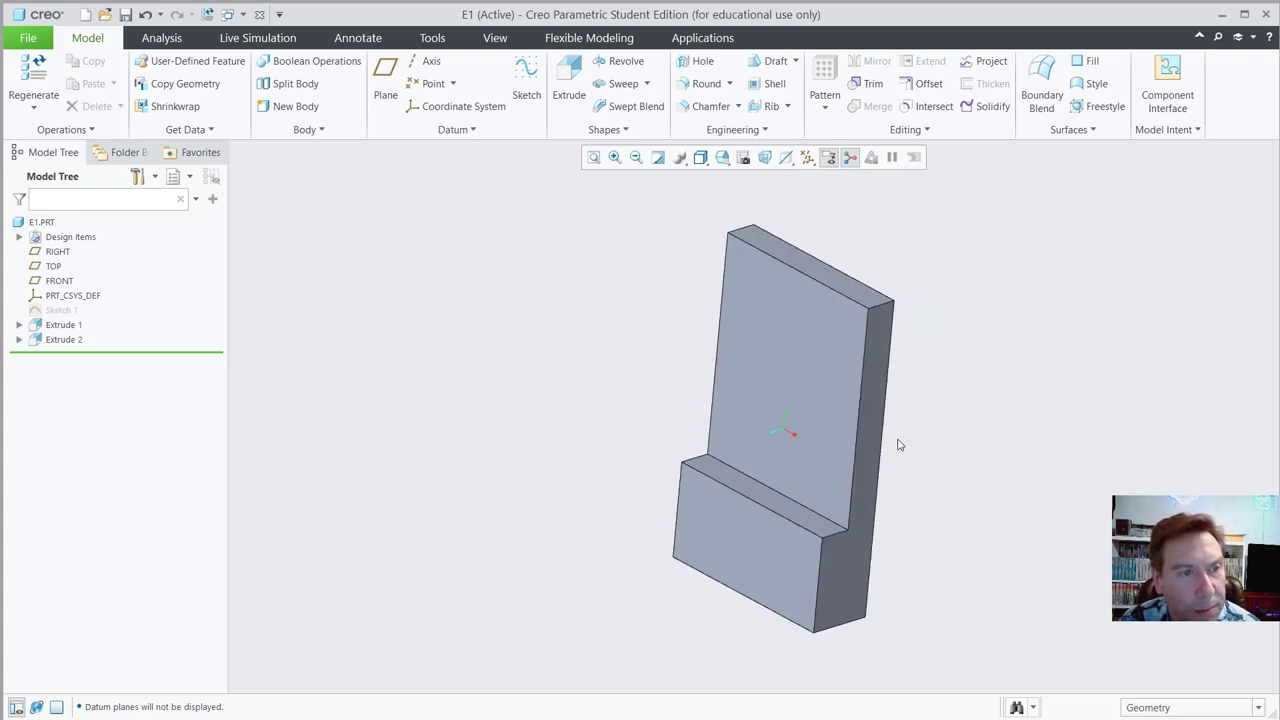
- Start an extrusion on the plate's upper front face and sketch a circle about 0.68 in diameter, centred about 0.986 from the left edge and 3.91 above the base
left_click(767, 340)
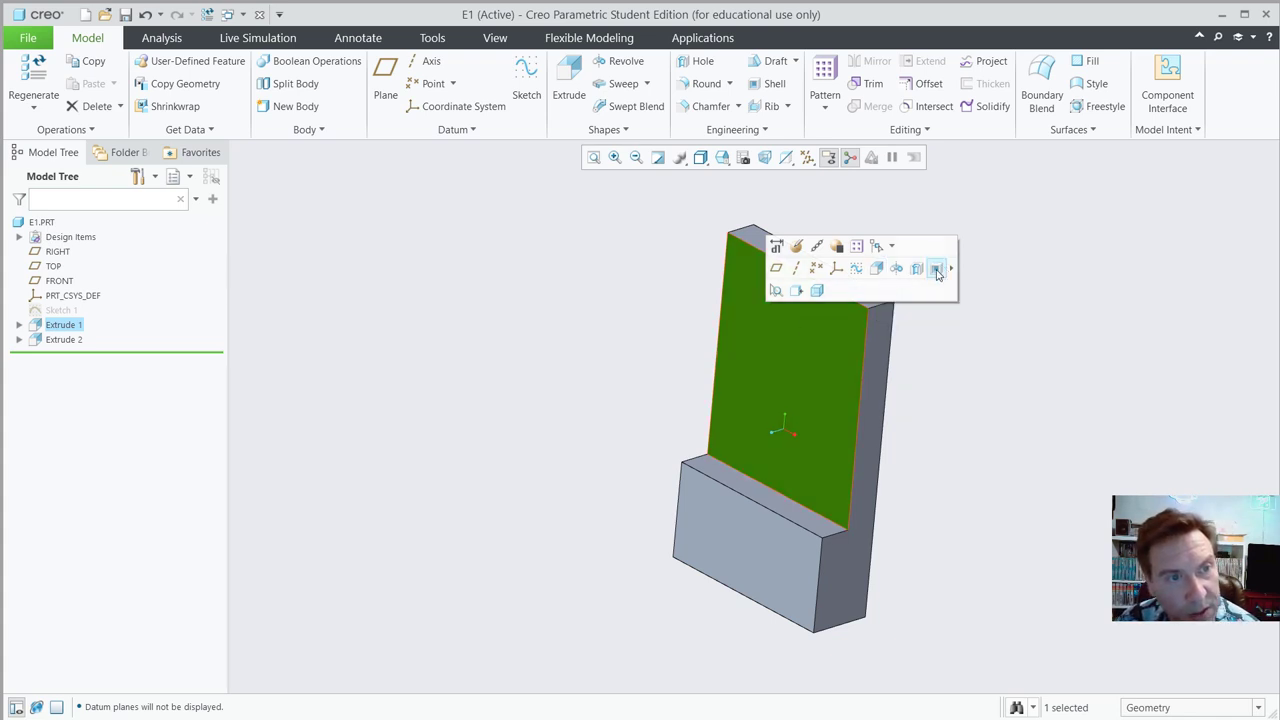
left_click(876, 268)
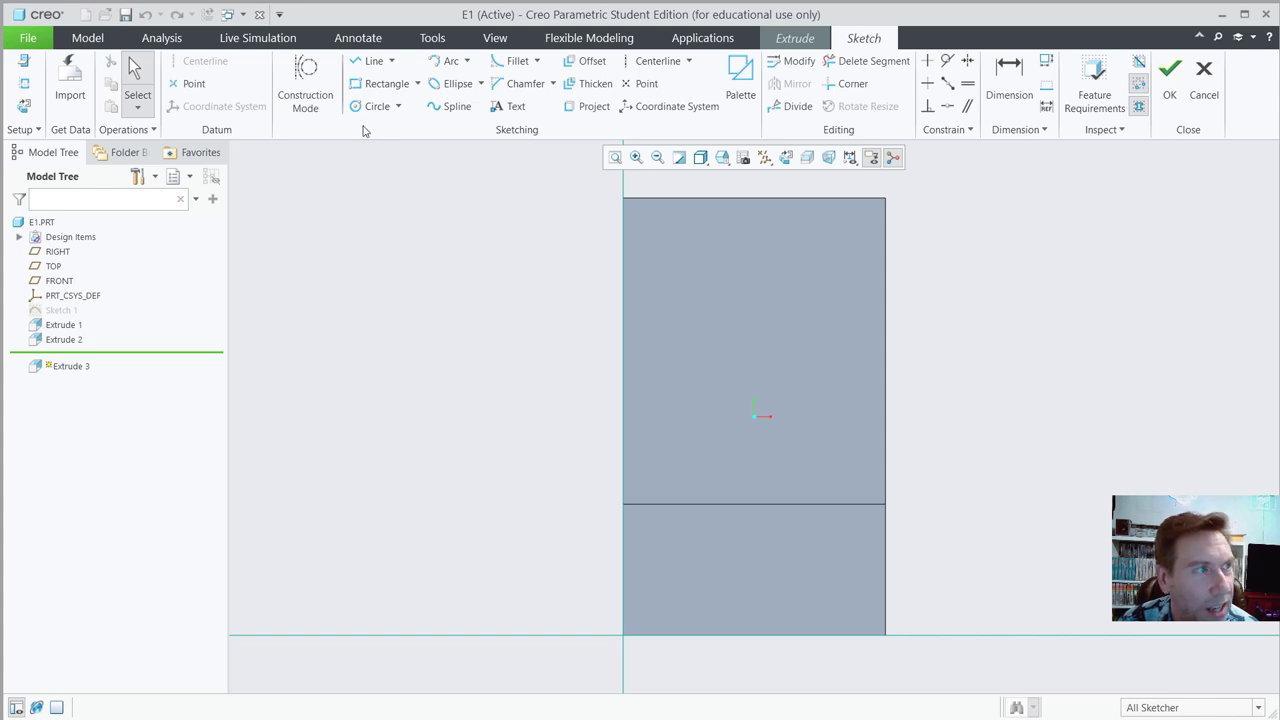
left_click(399, 107)
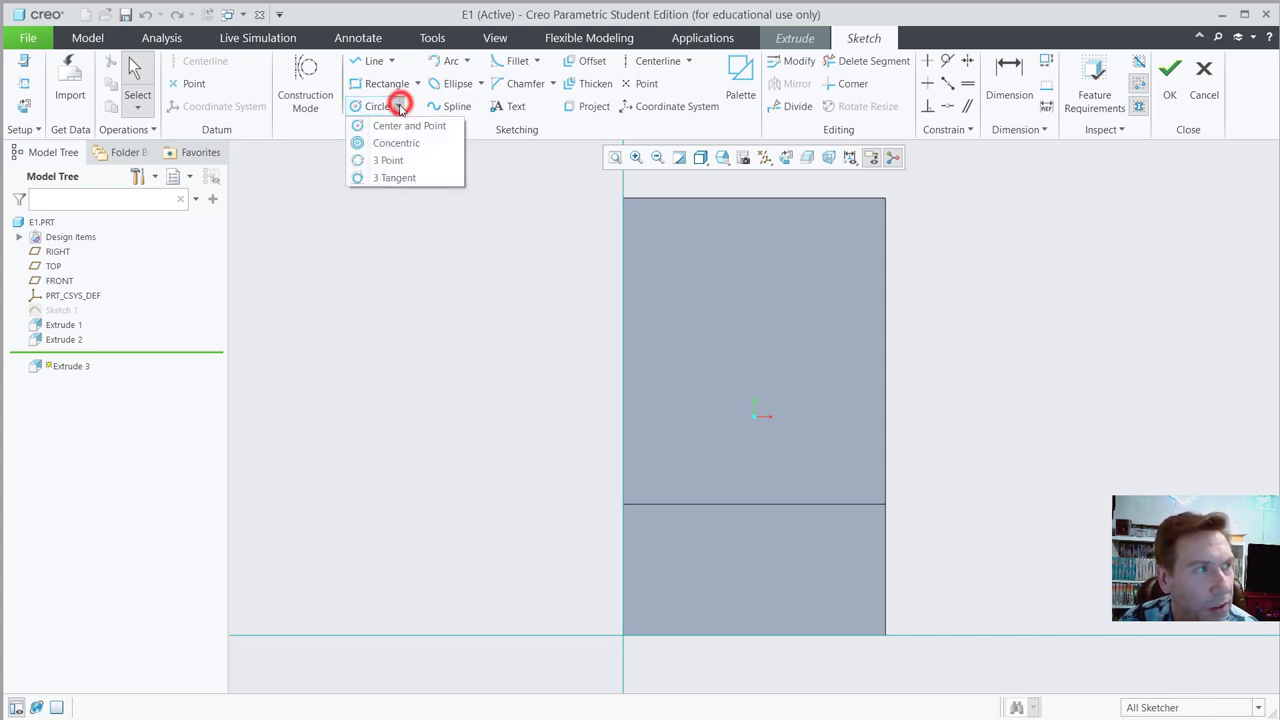
left_click(357, 126)
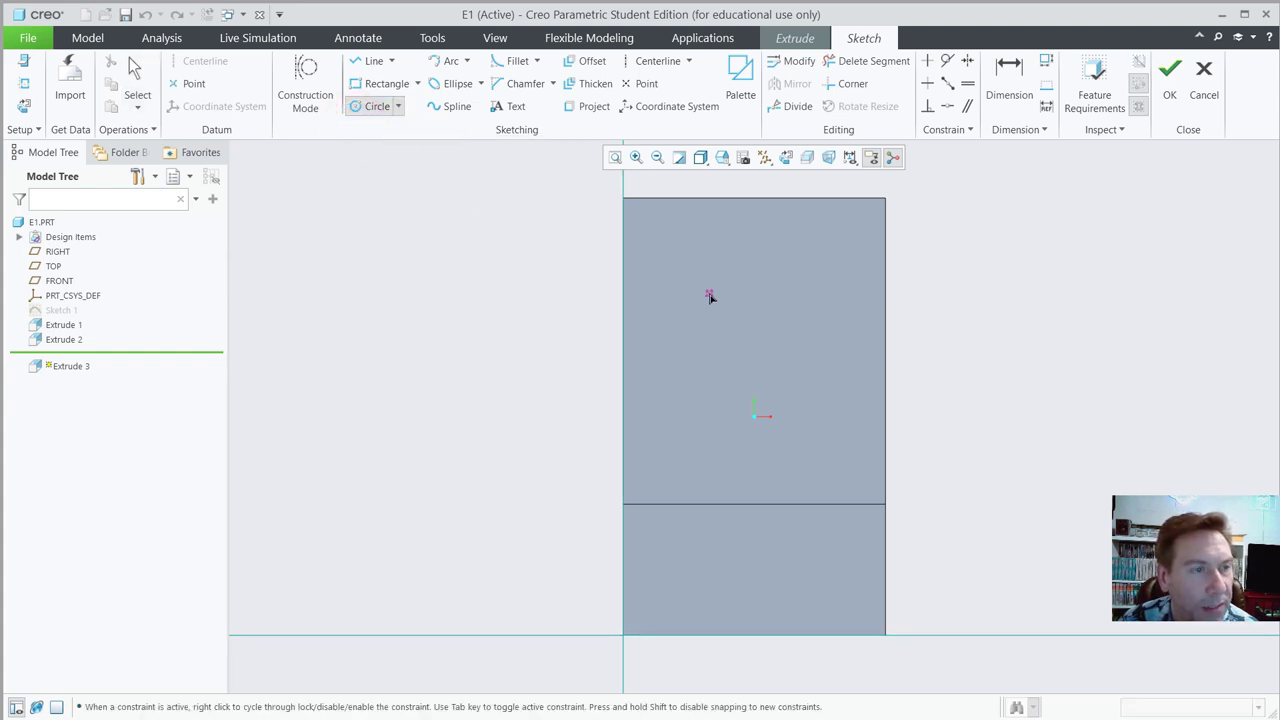
left_click(709, 294)
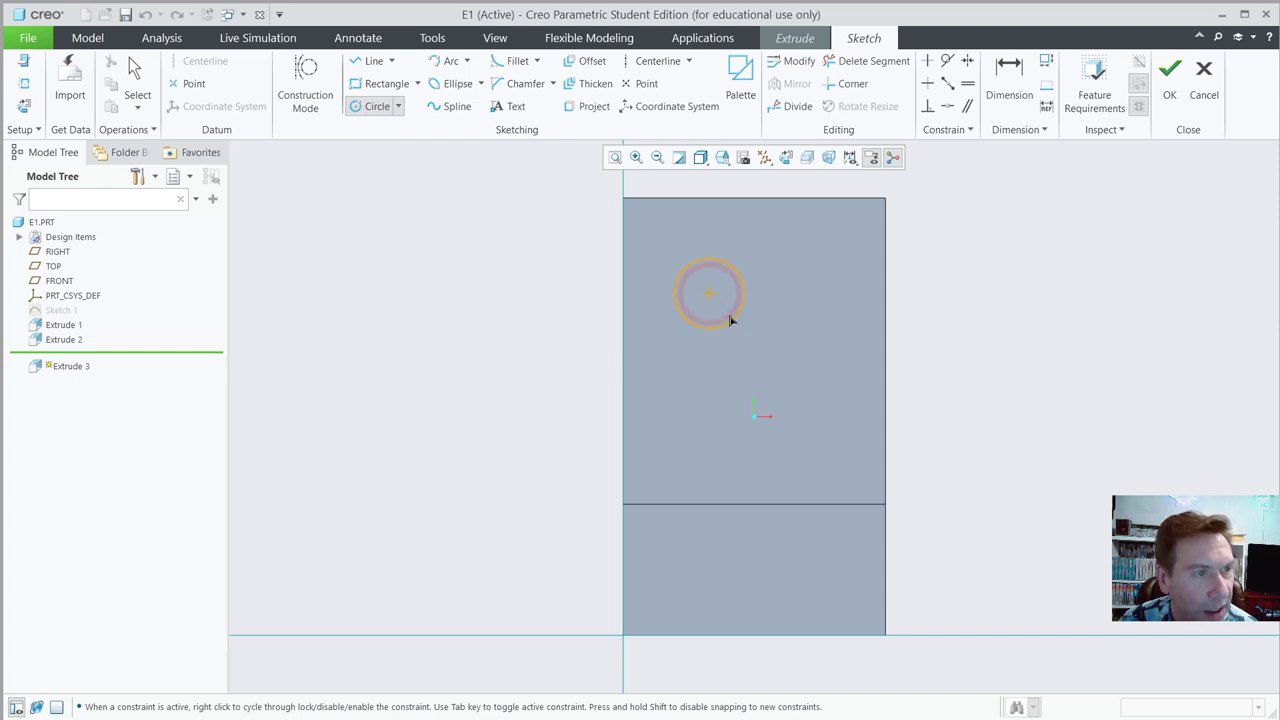
middle_click(765, 249)
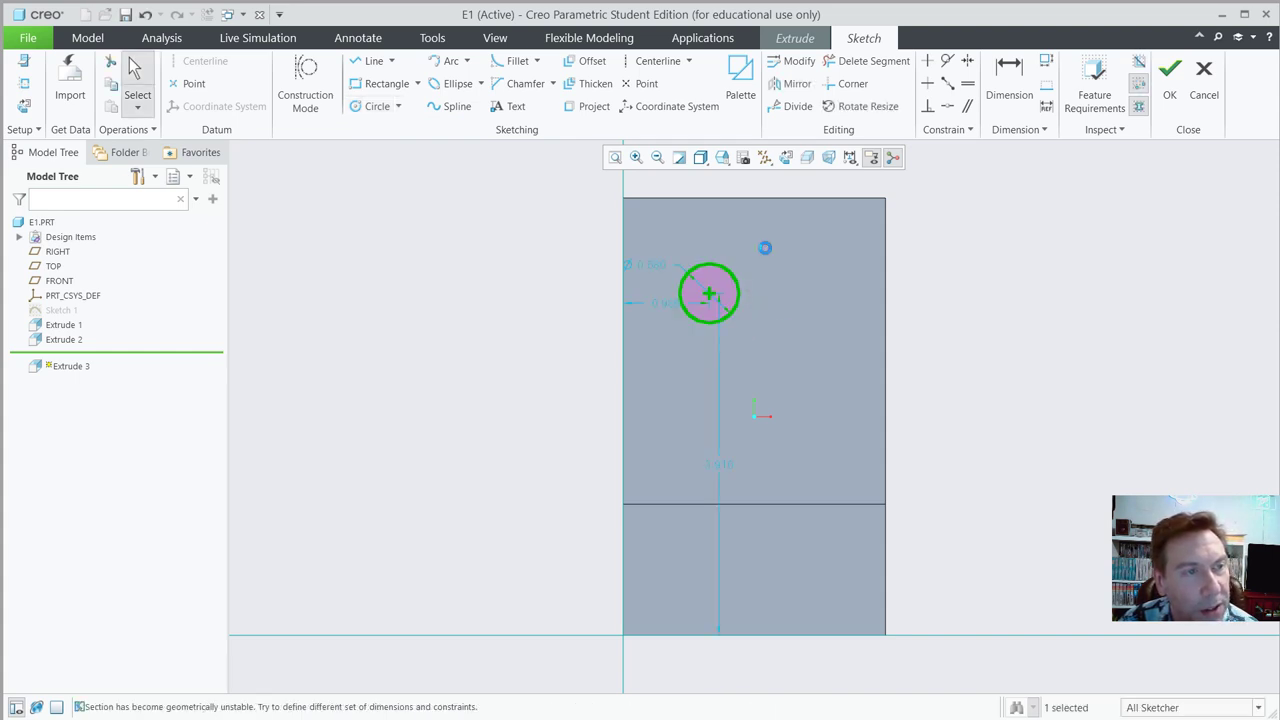
- Move the circle's diameter, vertical position and horizontal position dimensions clear of the plate outline
left_click_drag(656, 264, 606, 184)
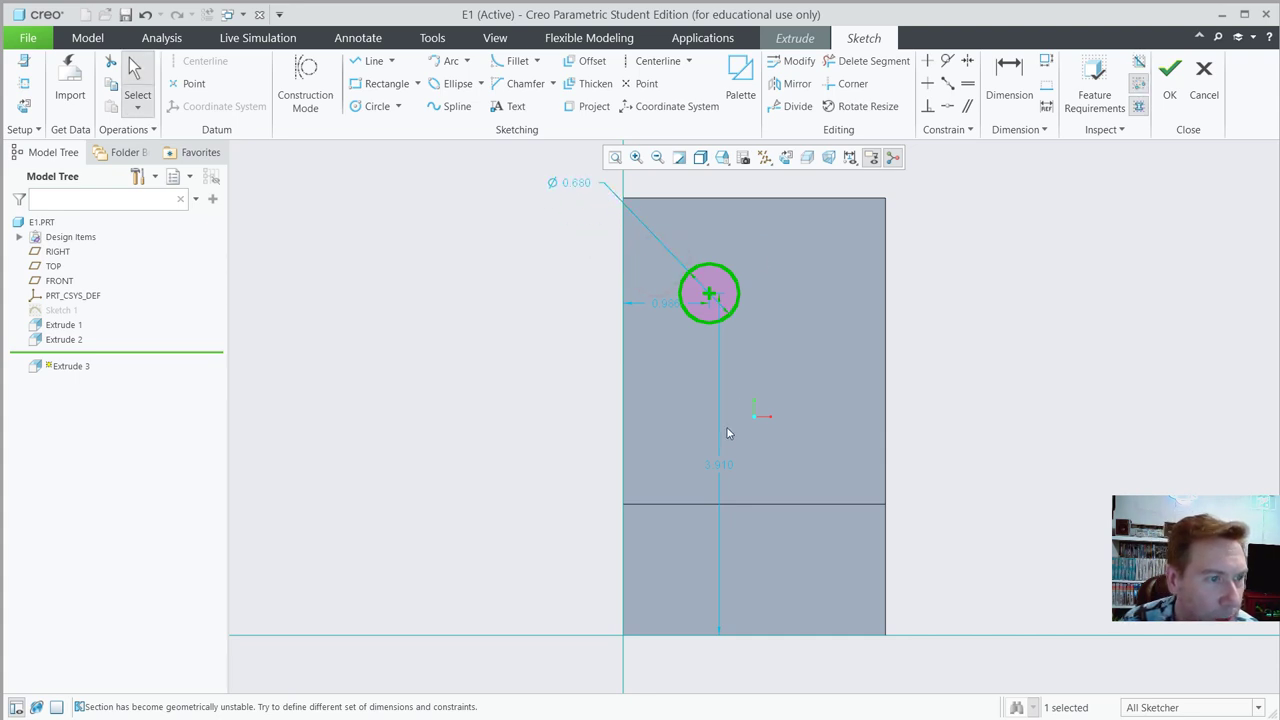
left_click_drag(714, 468, 547, 462)
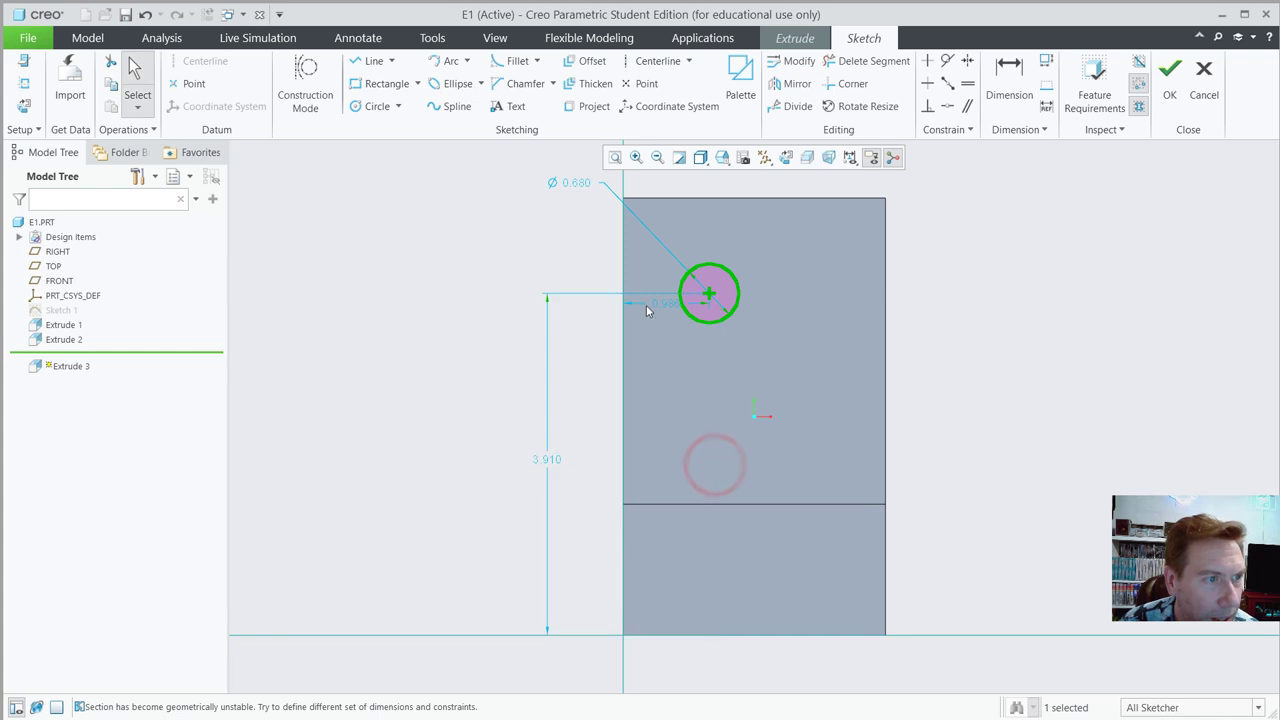
left_click_drag(667, 311, 666, 181)
left_click(554, 251)
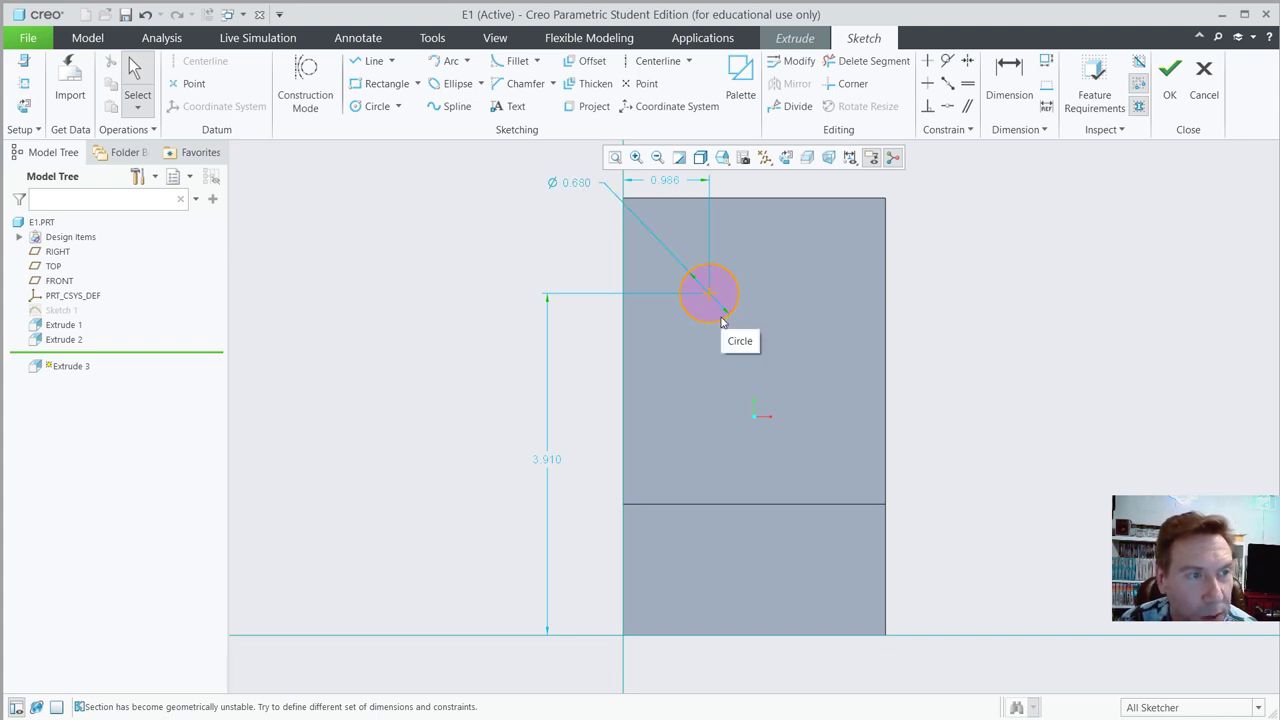
- Set the circle's diameter to 0.75 and resize the circle freehand to a diameter of about 0.673
mouse_move(716, 326)
left_mouse_down()
mouse_move(731, 351)
mouse_move(718, 328)
left_mouse_up()
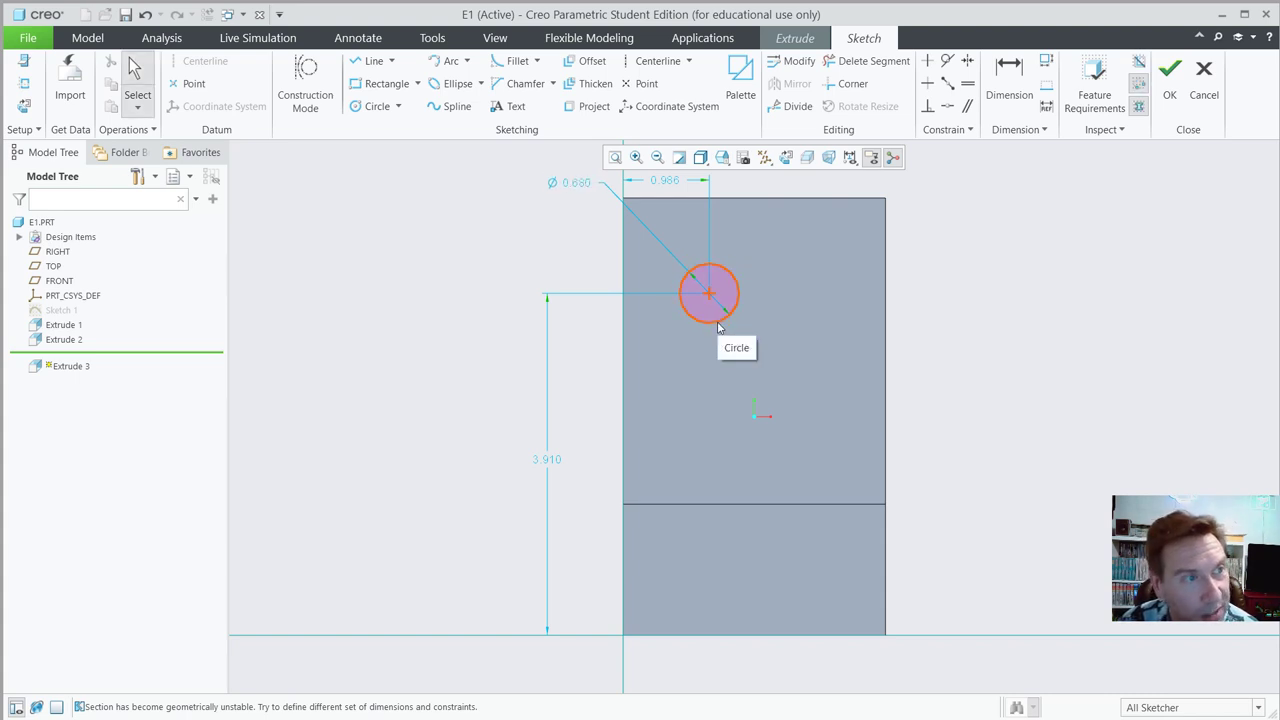
double_click(583, 188)
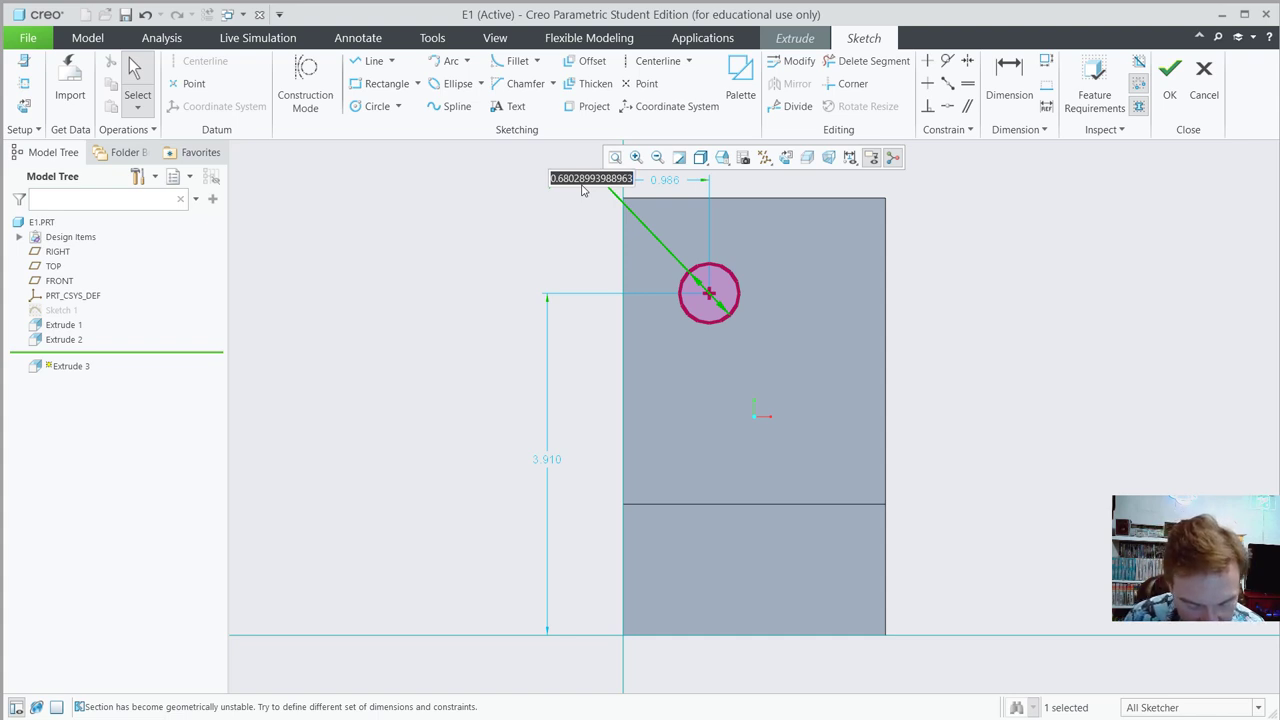
type(".75")
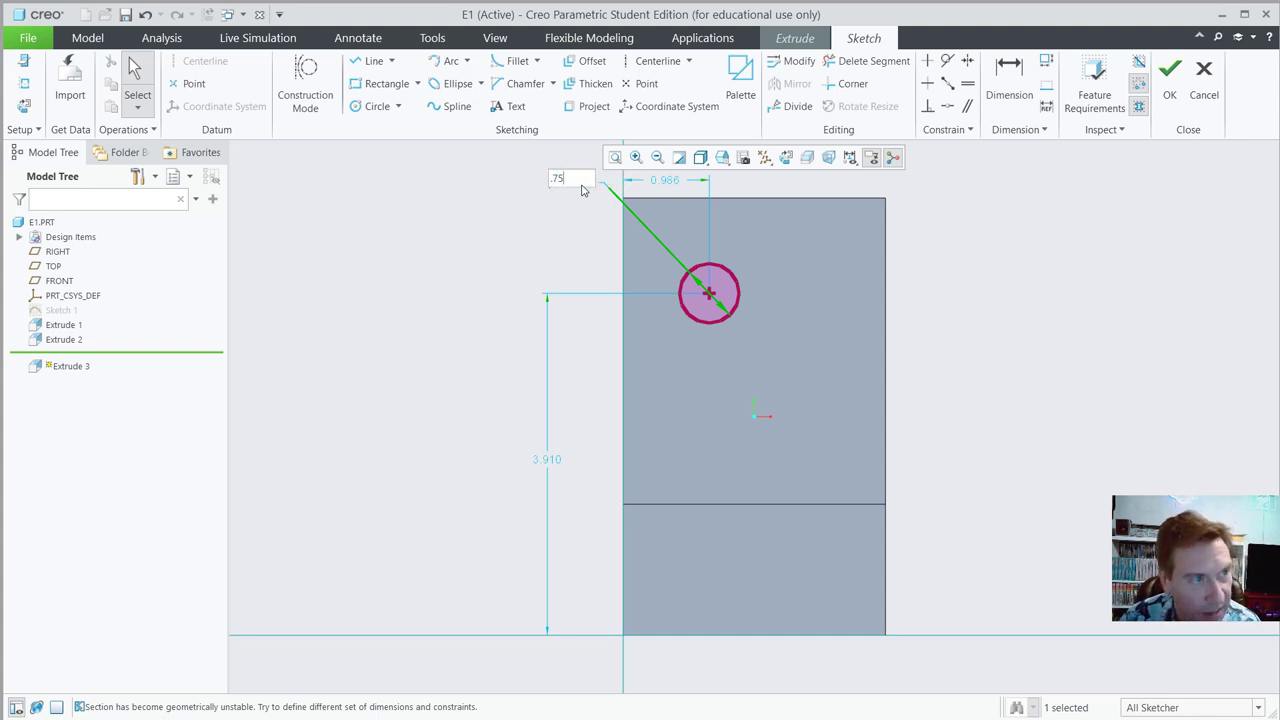
key("Return")
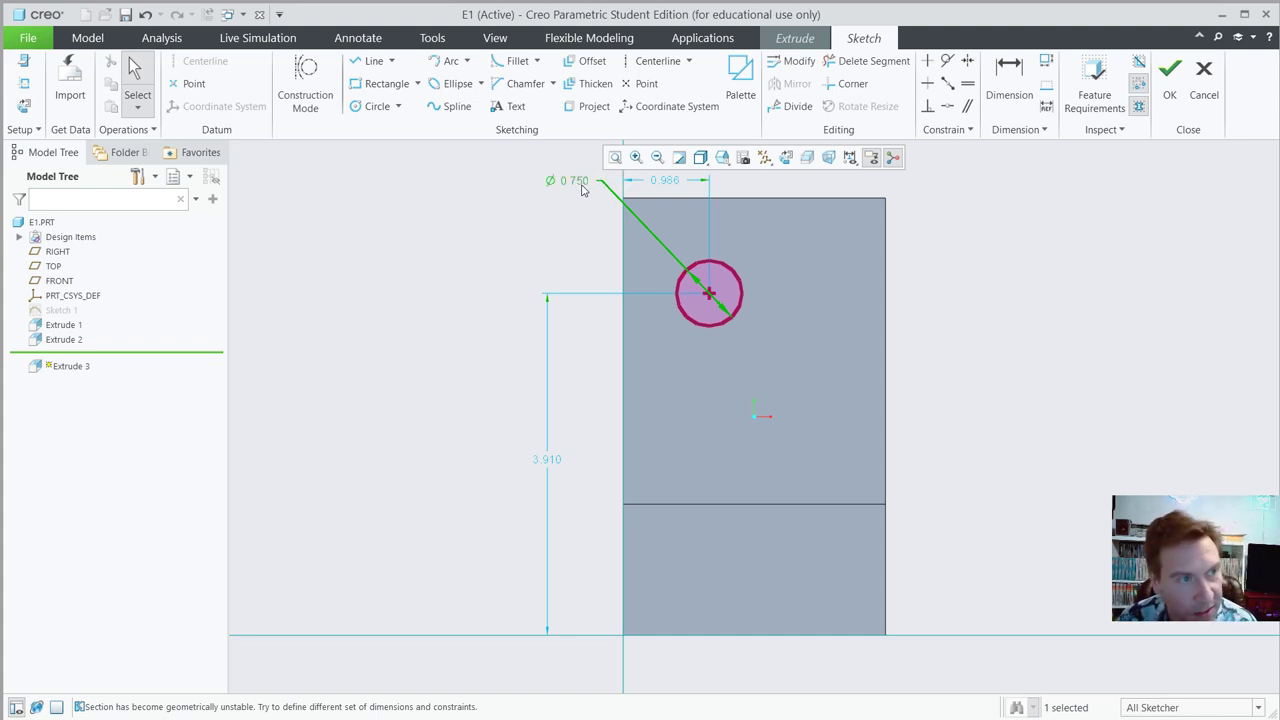
left_click(524, 241)
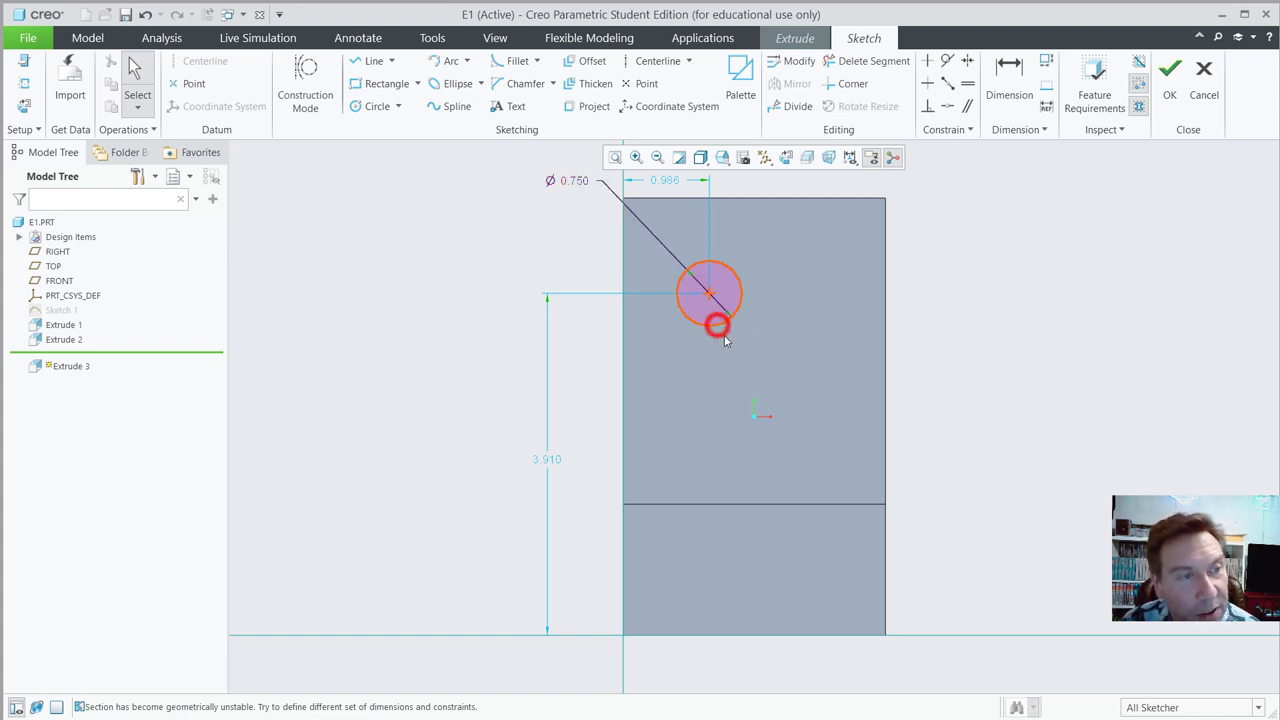
mouse_move(717, 326)
left_mouse_down()
mouse_move(734, 346)
mouse_move(718, 327)
left_mouse_up()
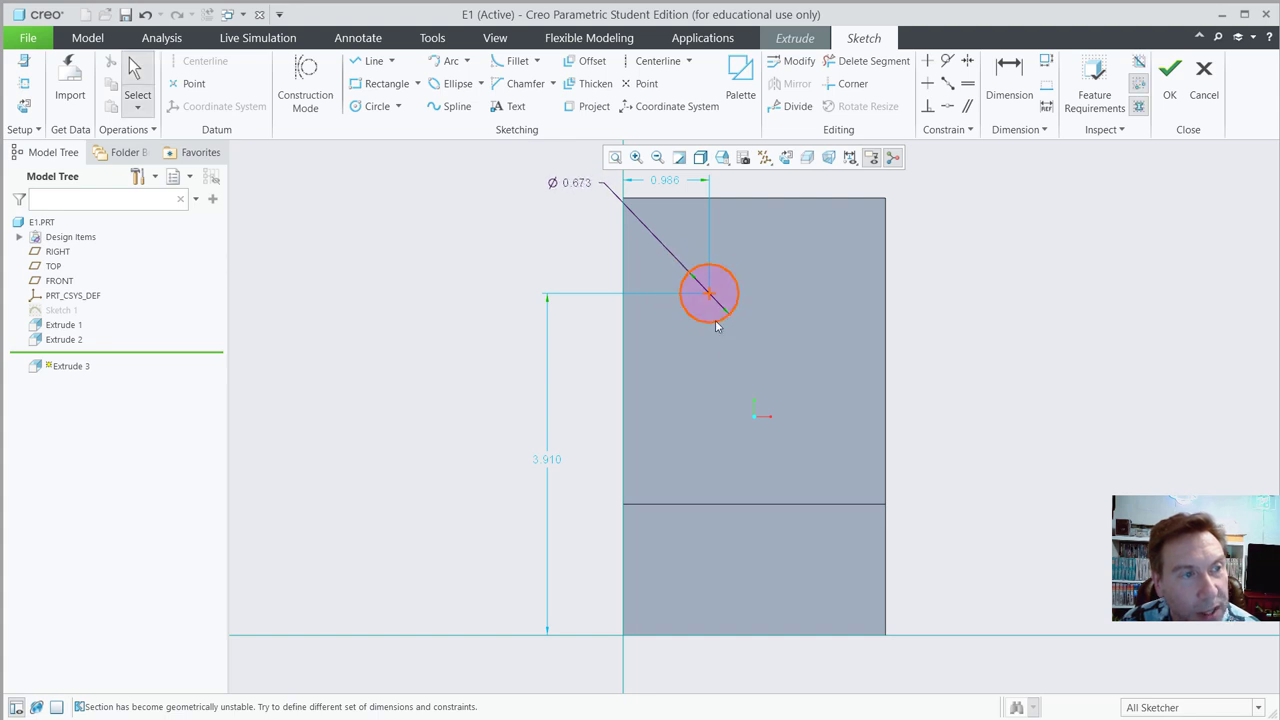
- Set the circle's diameter to 0.75 and lock that dimension
double_click(575, 184)
type(".75")
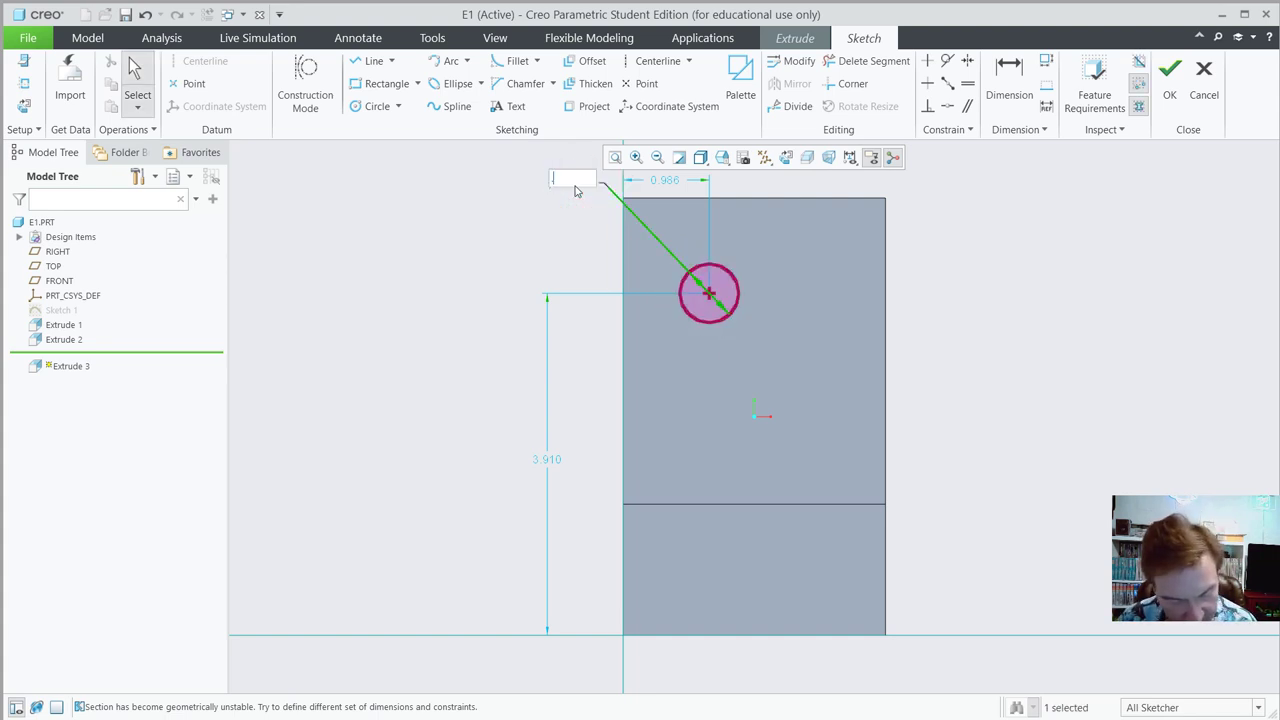
key("Return")
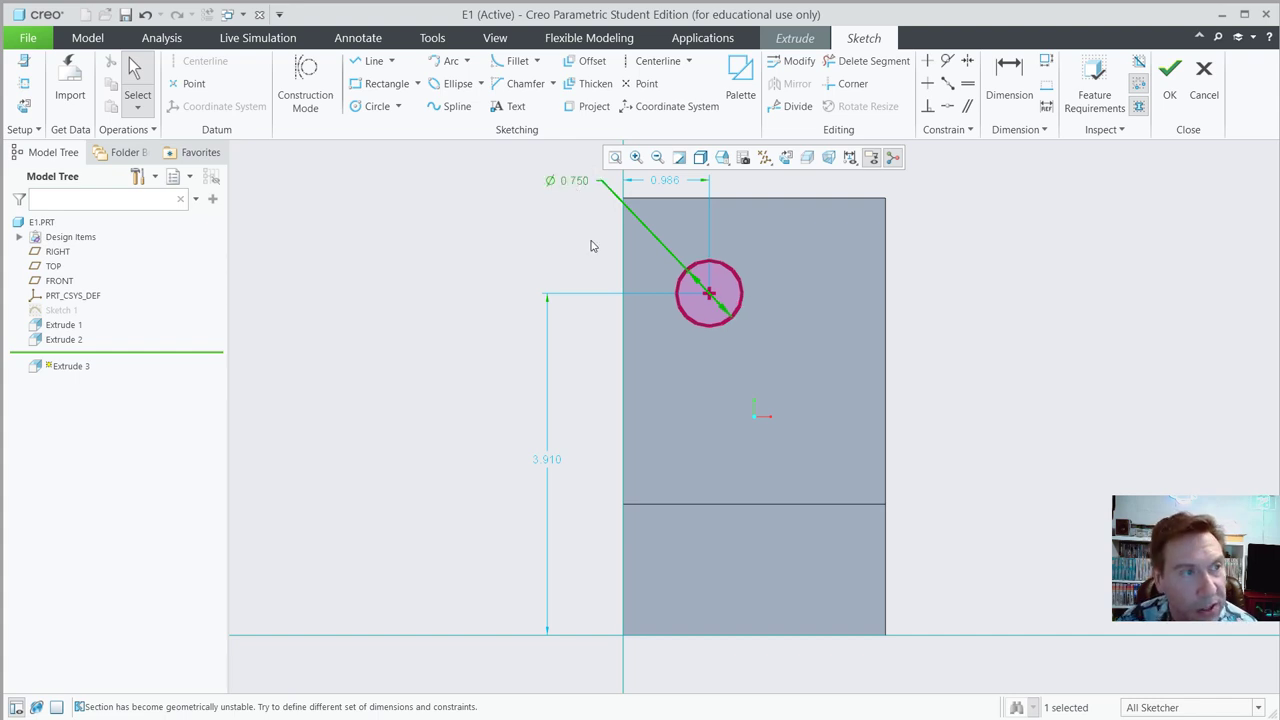
left_click(575, 185)
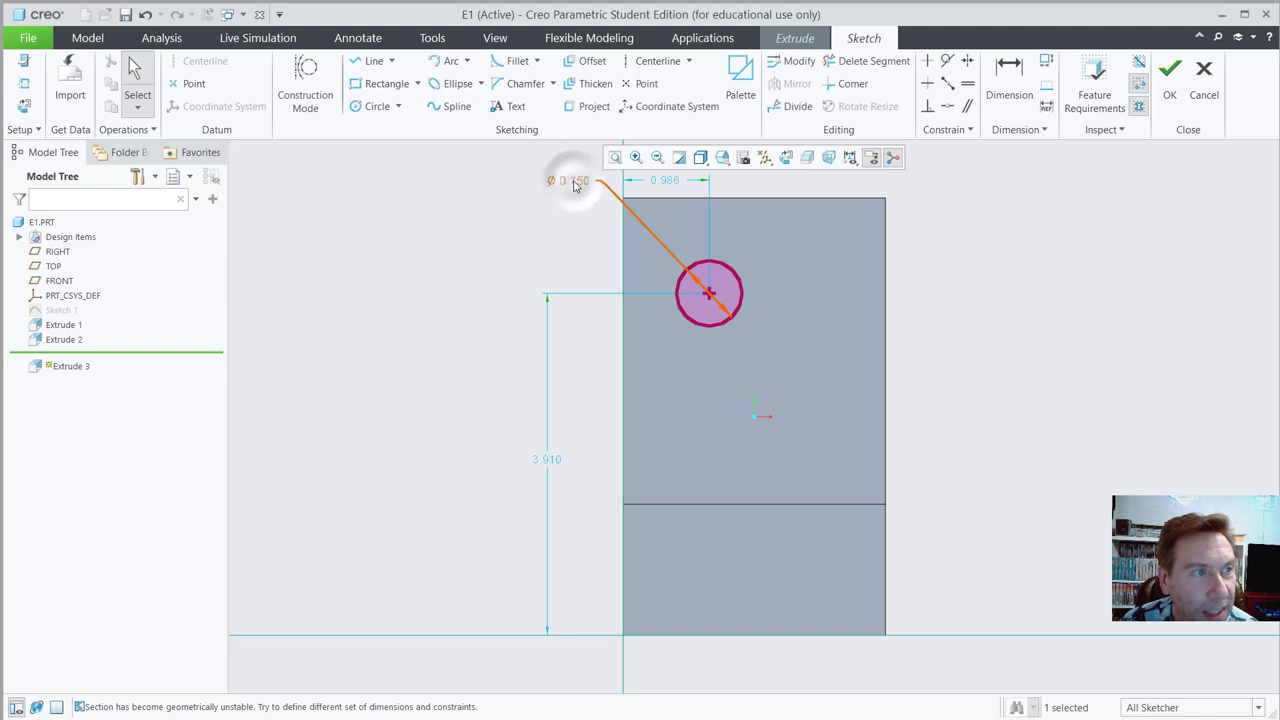
left_click(575, 185)
right_click(575, 185)
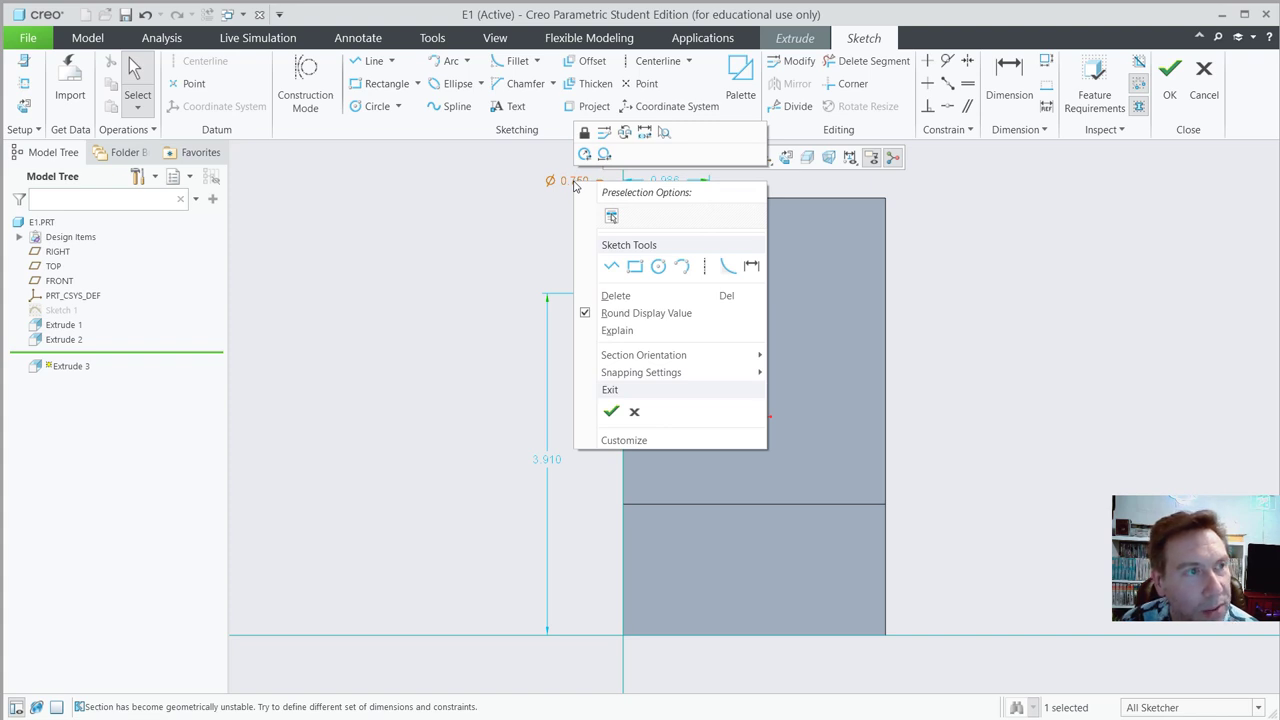
left_click(584, 132)
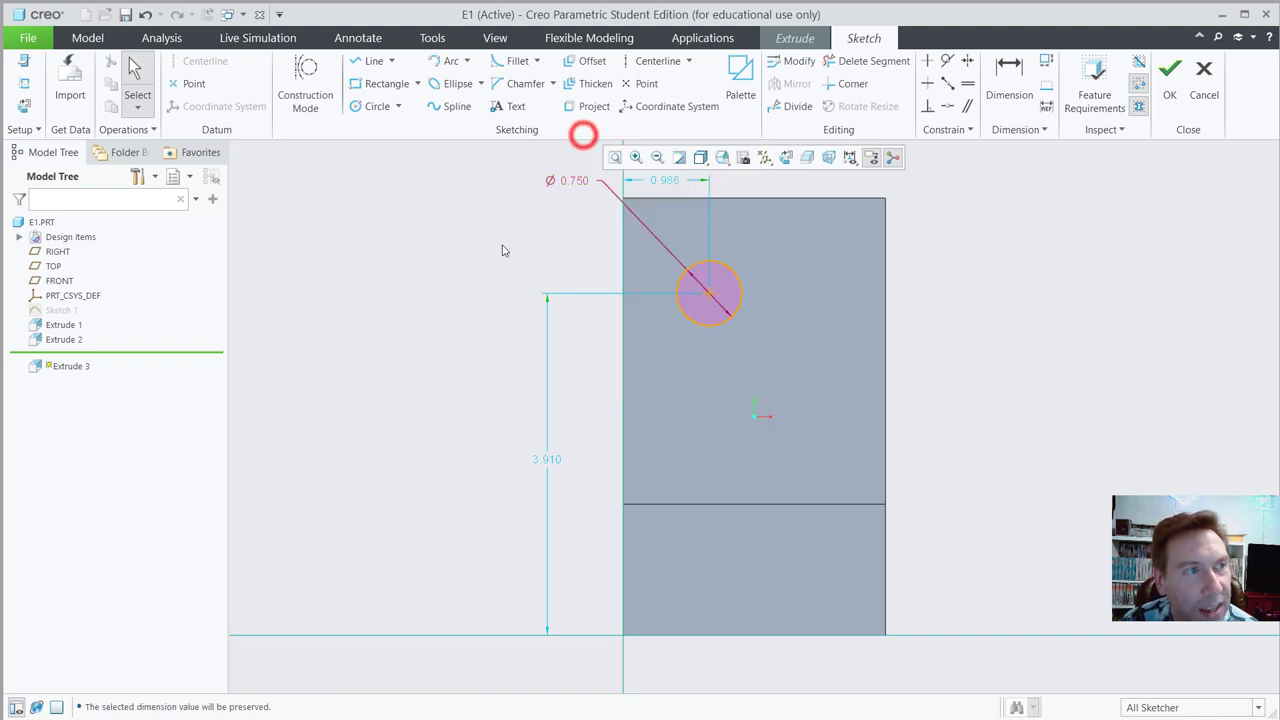
left_click(501, 244)
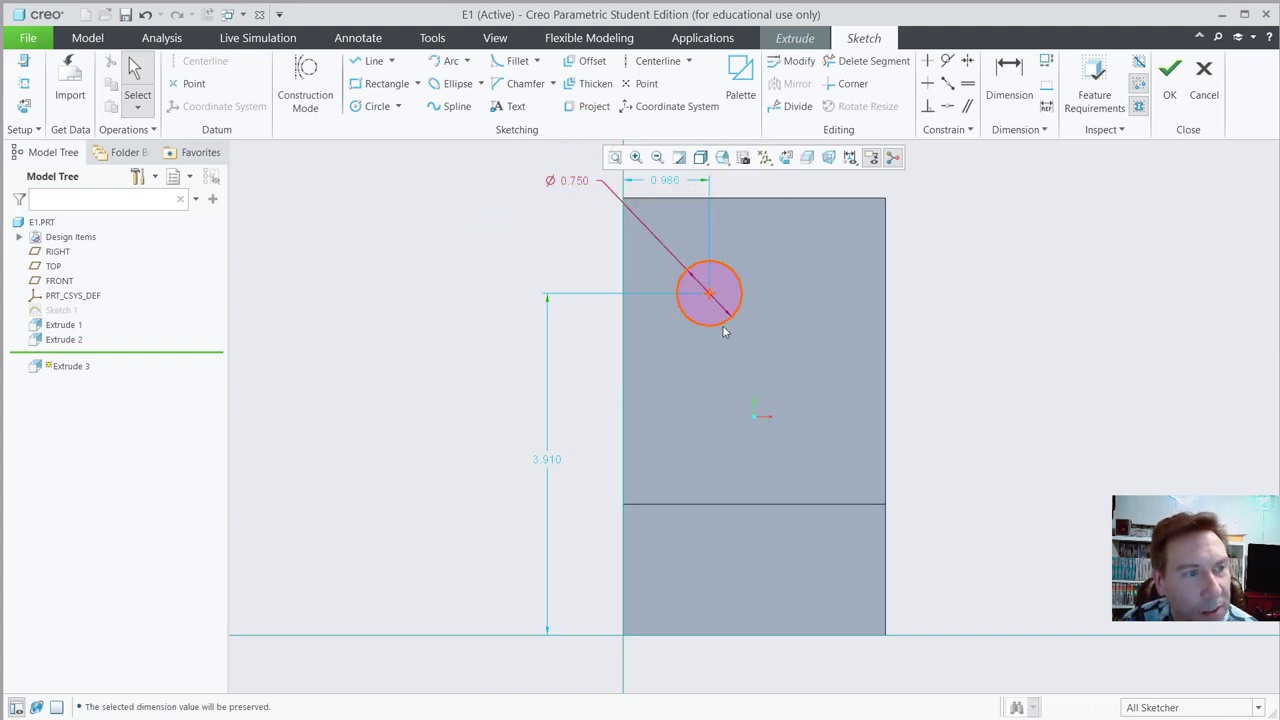
- Move the circle up freehand to about 4.146 above the base and set its centre 1 from the plate's left edge
mouse_move(723, 323)
left_mouse_down()
mouse_move(749, 360)
mouse_move(729, 289)
mouse_move(727, 301)
left_mouse_up()
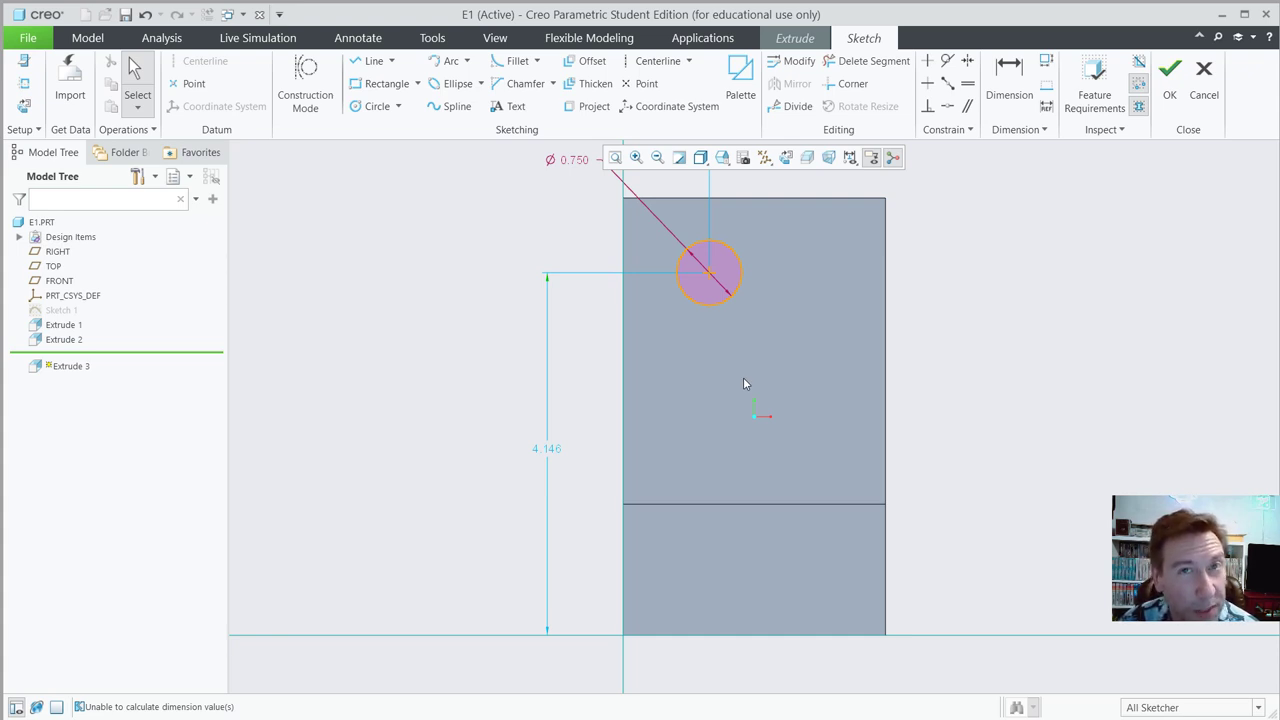
left_click(660, 370)
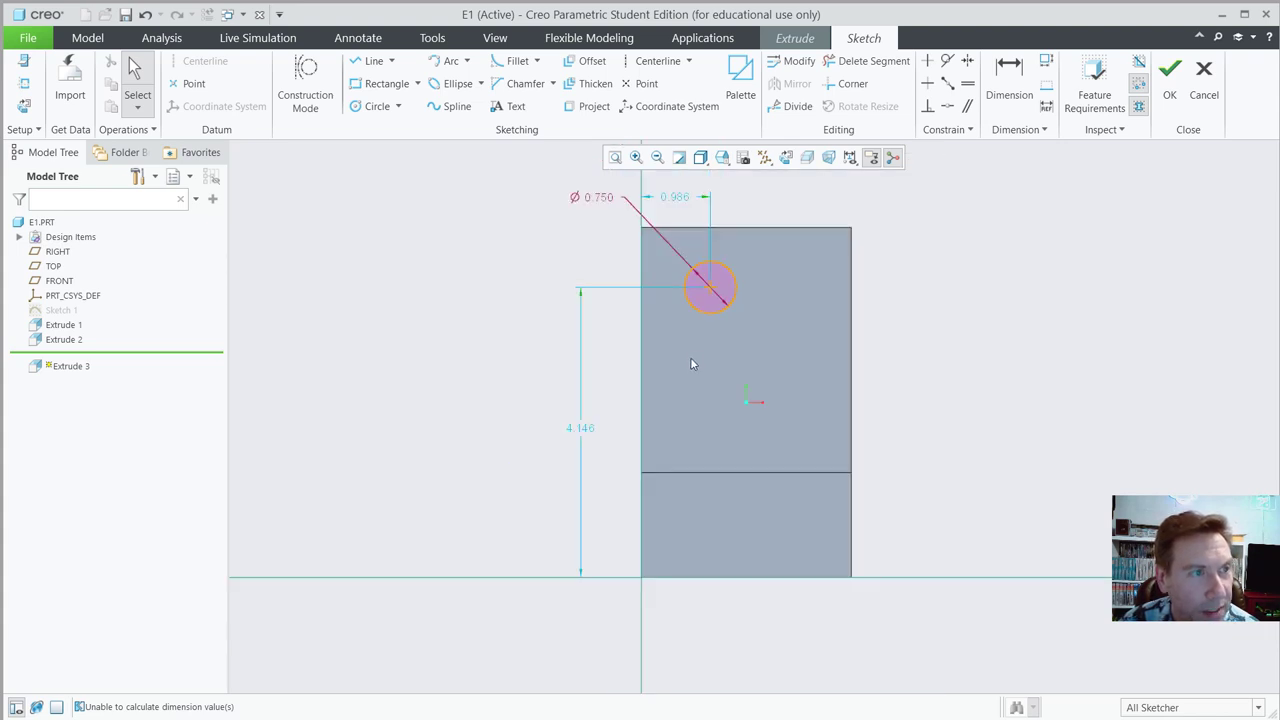
middle_click(677, 198)
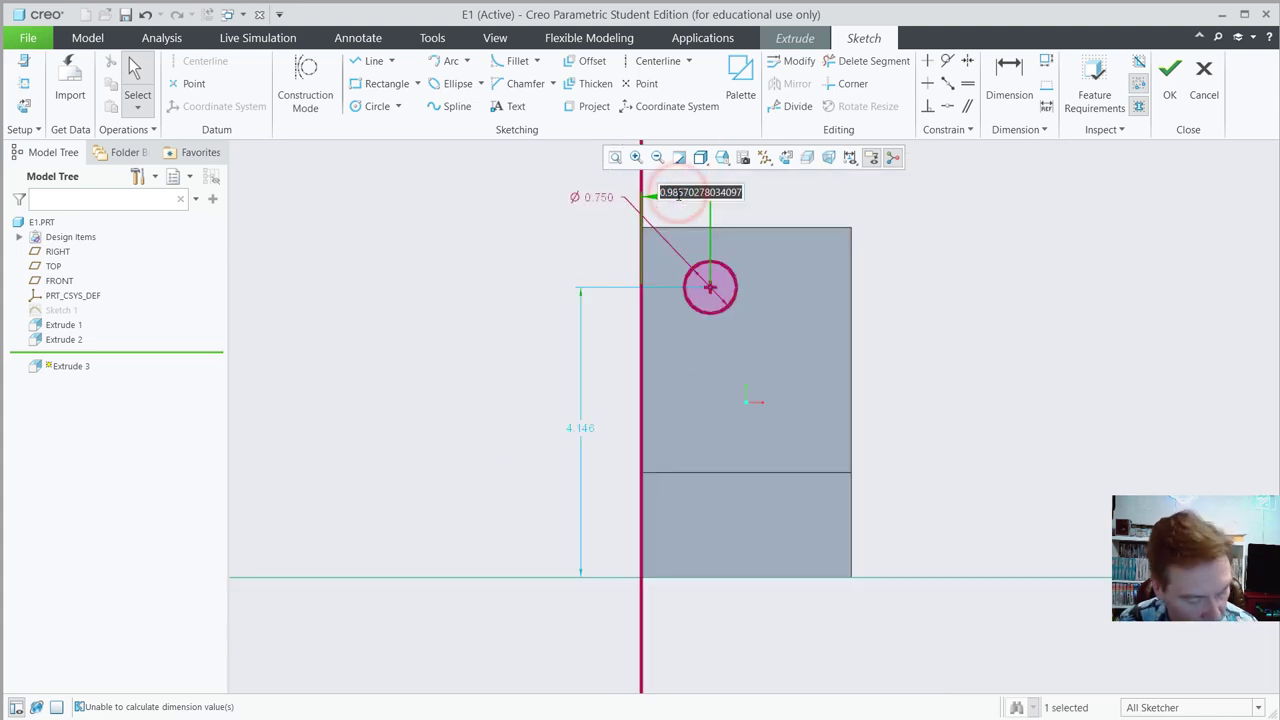
type("1")
key("Return")
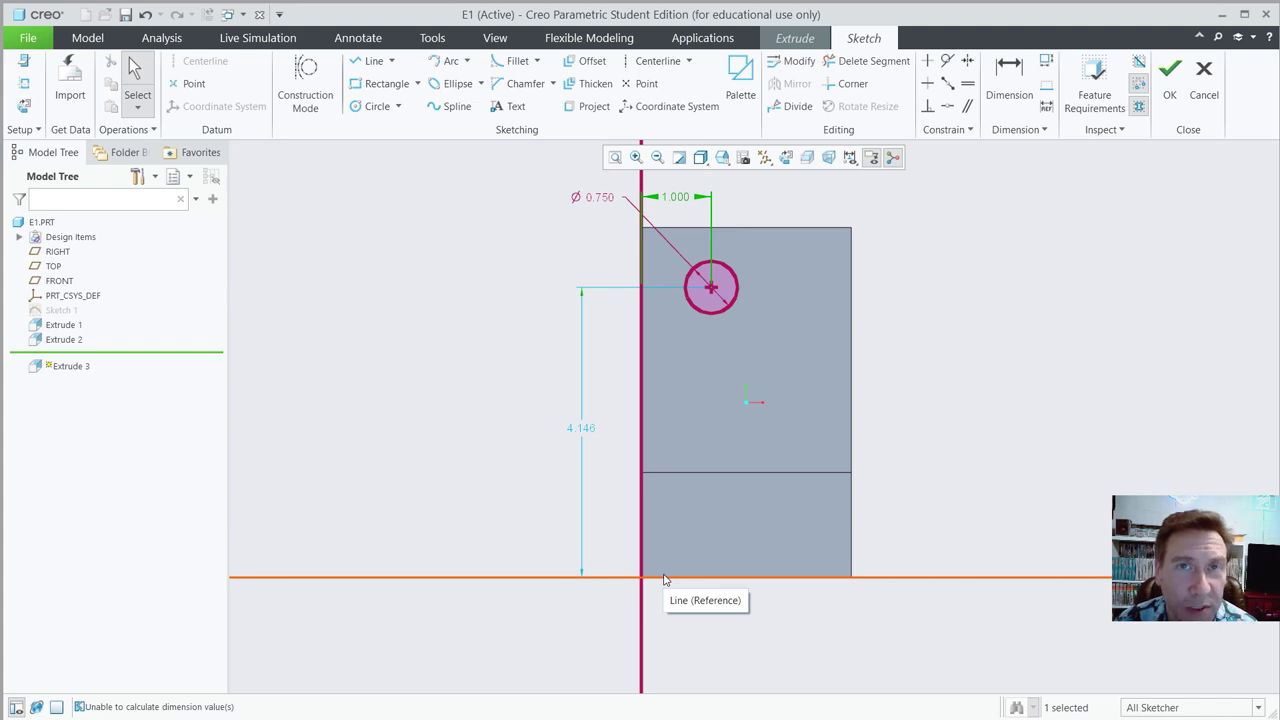
- Dimension the circle's centre 1 below the plate's upper edge and place the dimension close beside the plate
left_click(1008, 80)
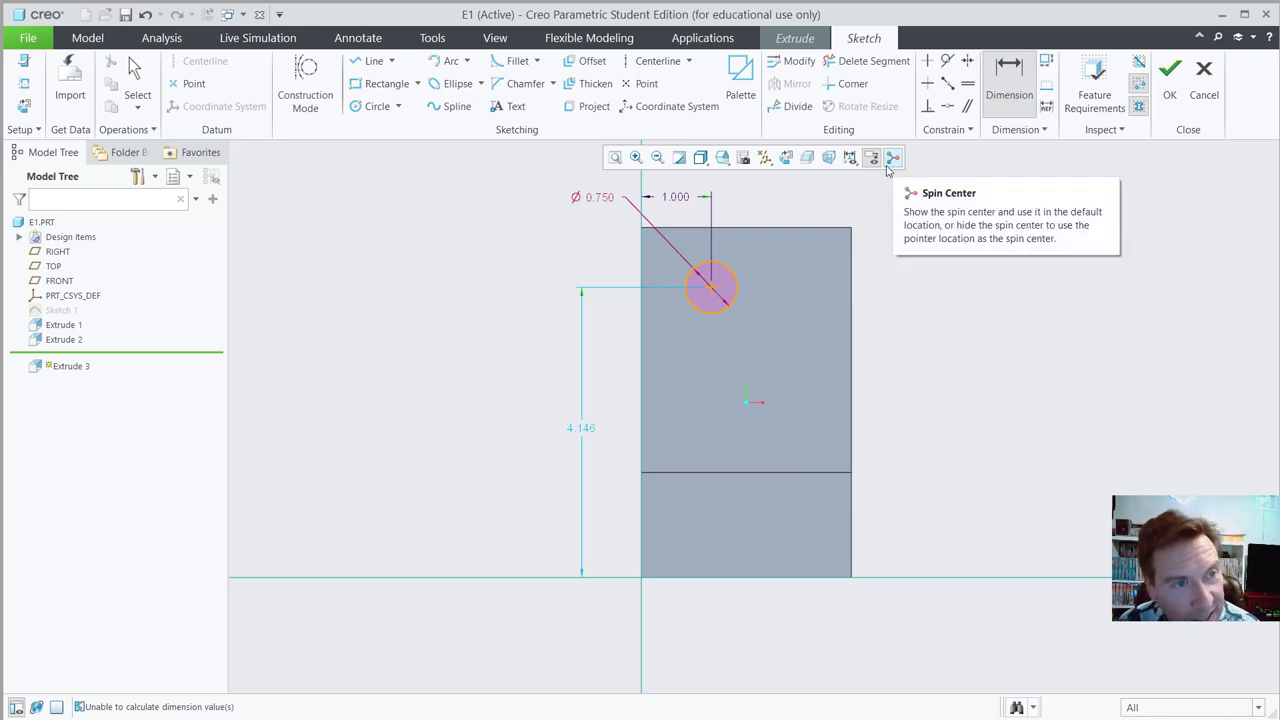
left_click(711, 288)
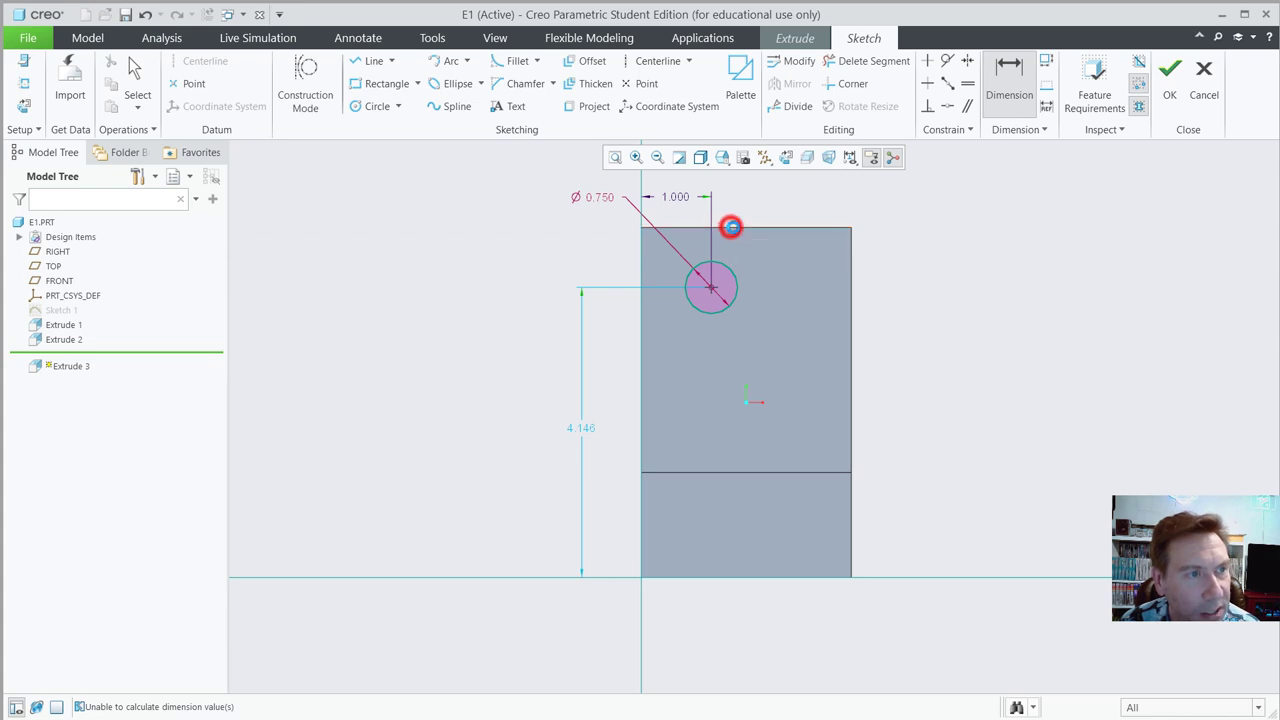
left_click(731, 228)
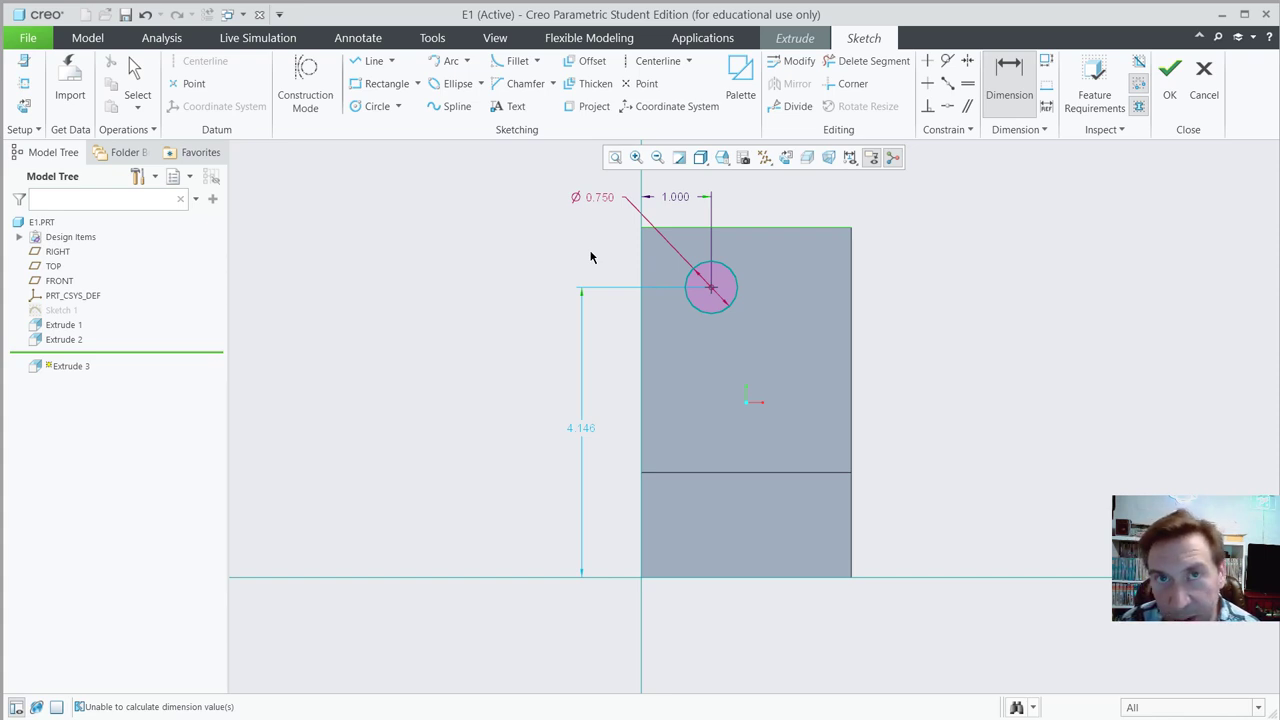
middle_click(393, 249)
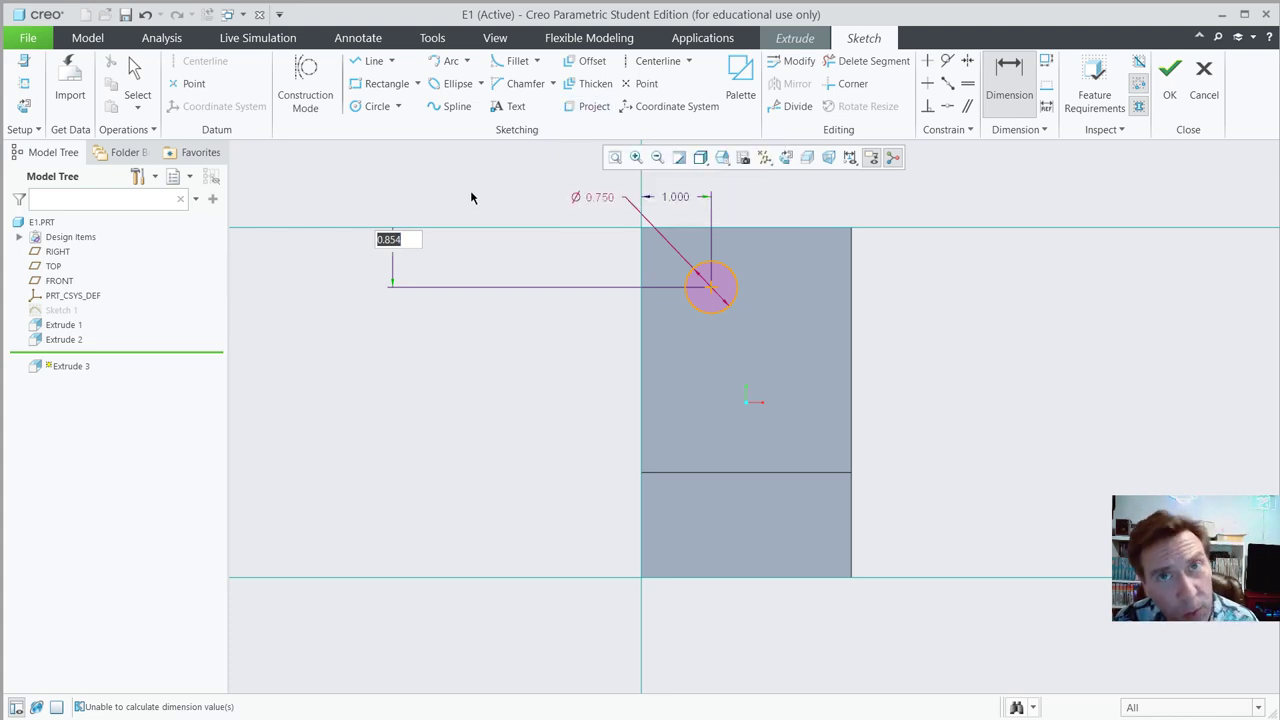
type("1")
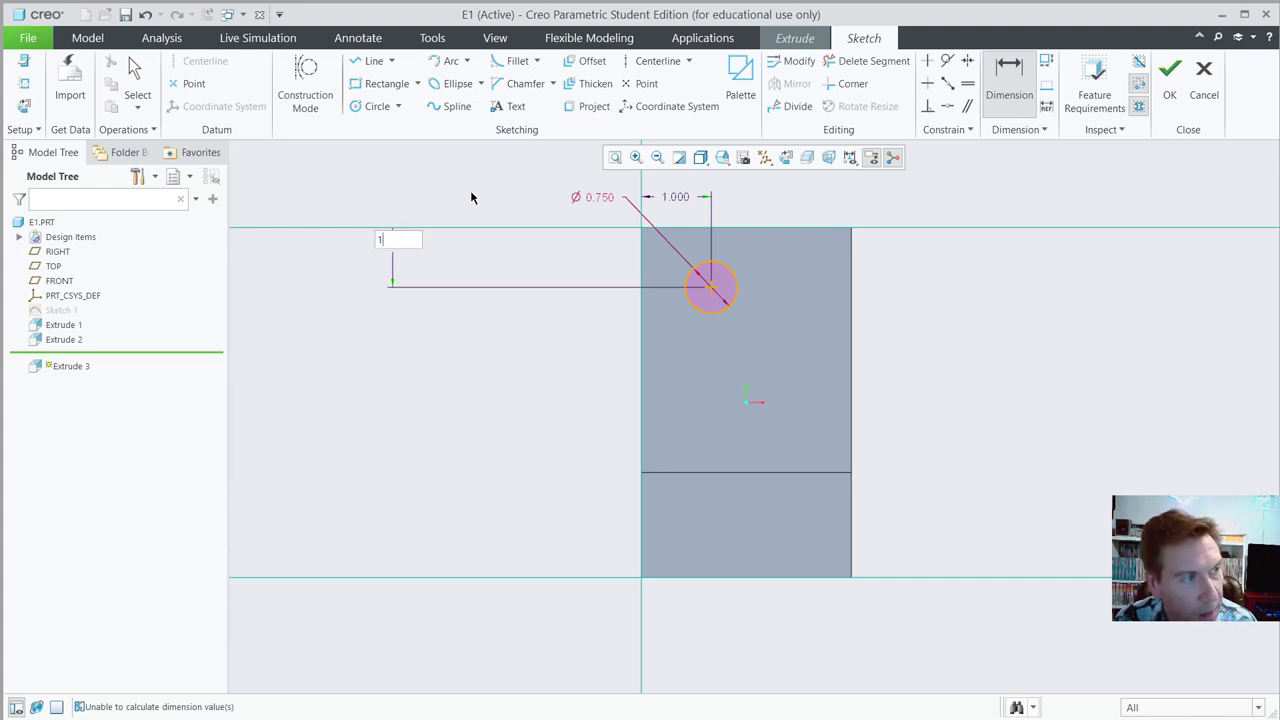
key("Return")
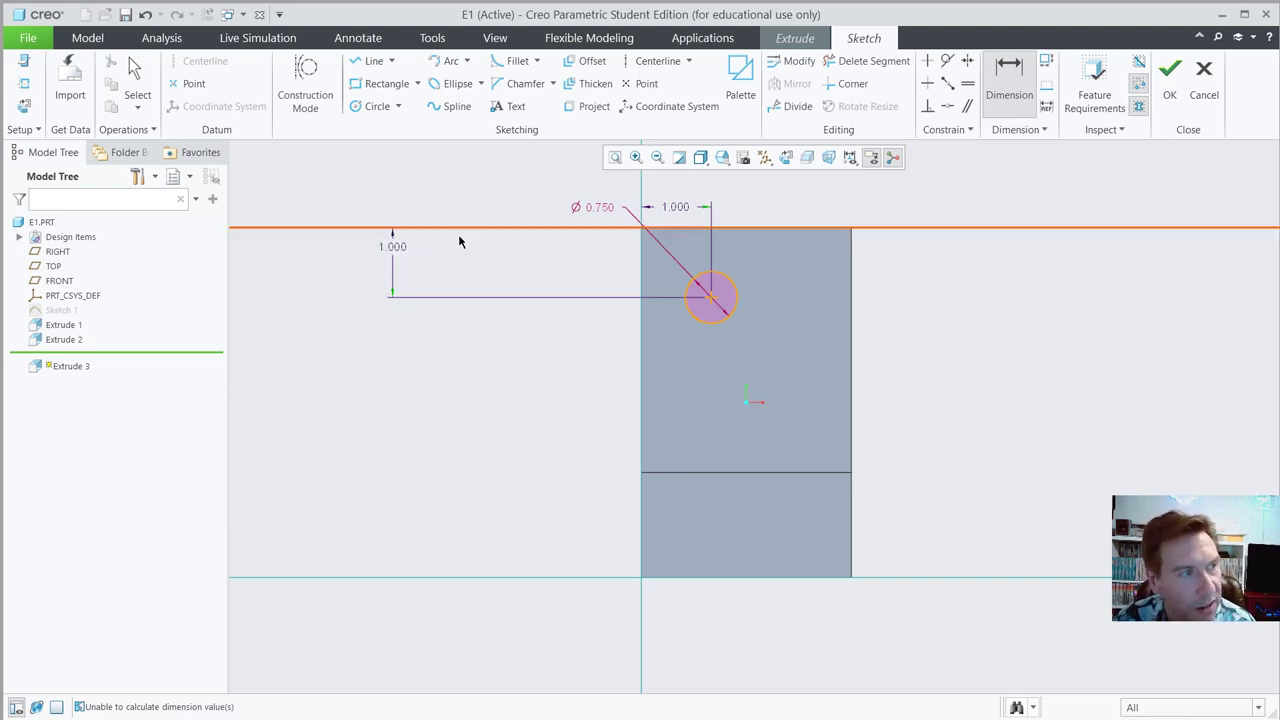
middle_click(400, 243)
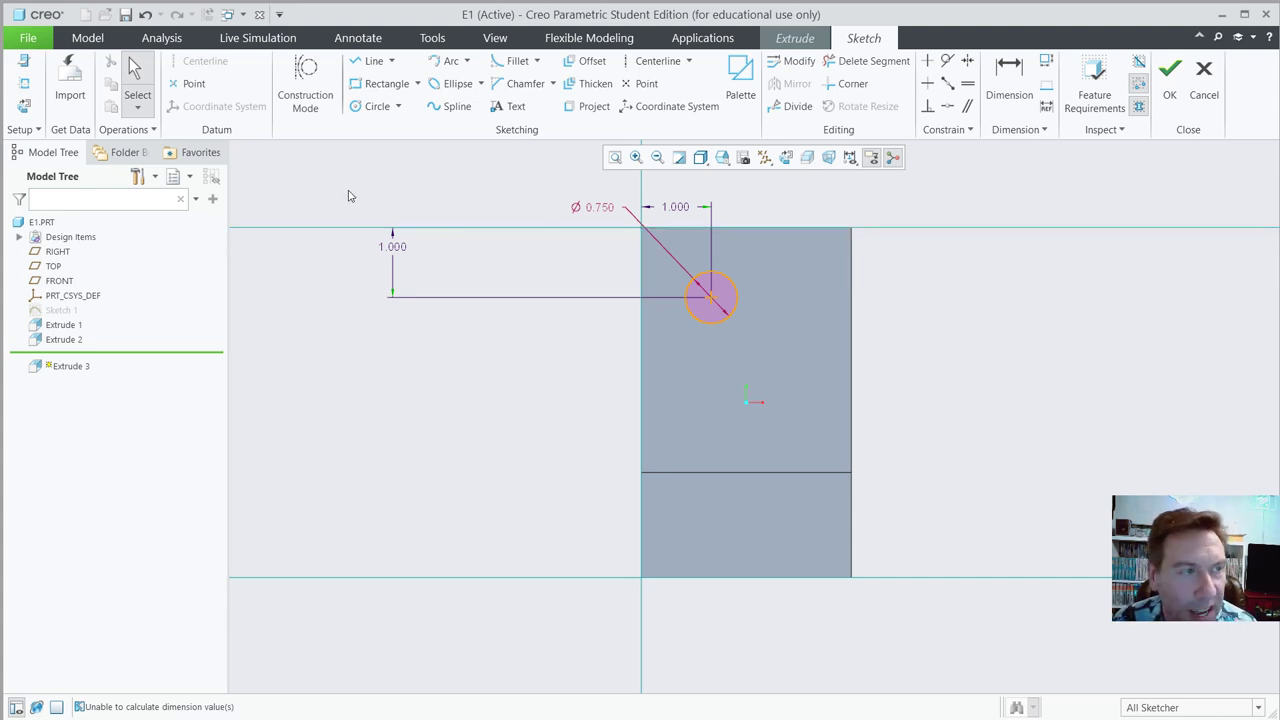
mouse_move(395, 255)
left_mouse_down()
mouse_move(414, 285)
mouse_move(602, 264)
left_mouse_up()
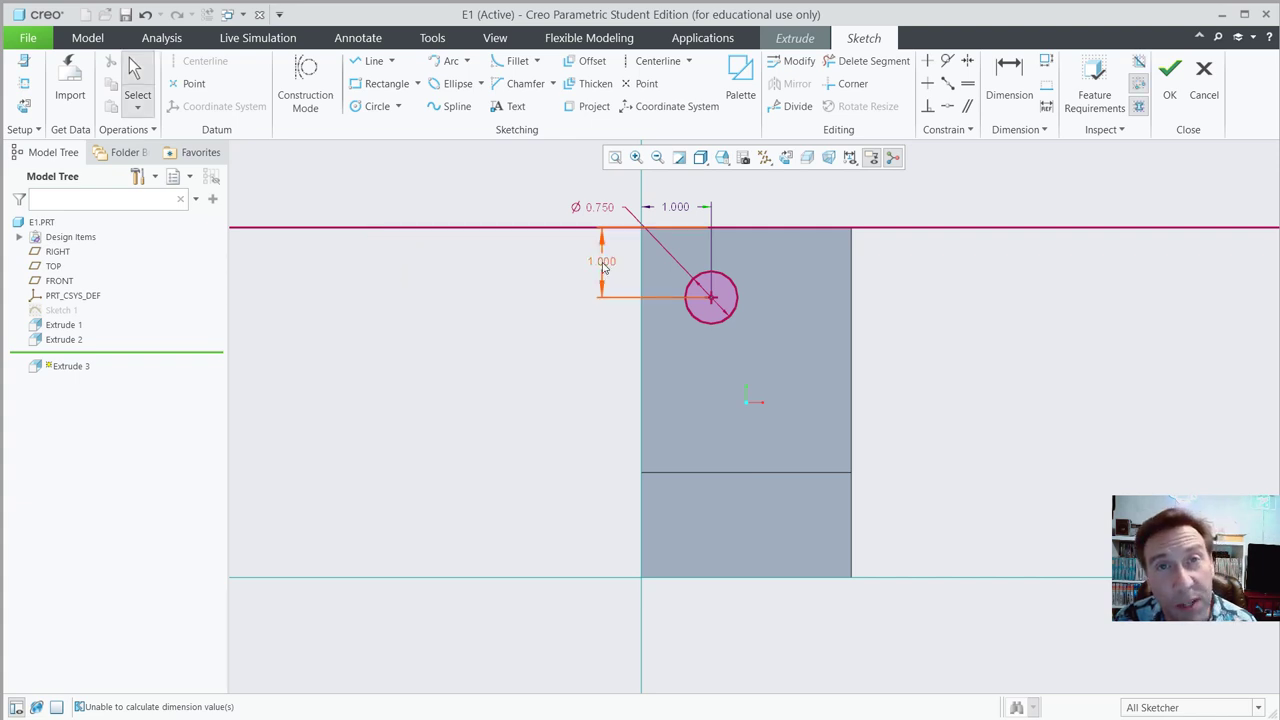
- Delete the circle's vertical position dimension and move the weak dimension that replaces it outside the plate
left_click(551, 324)
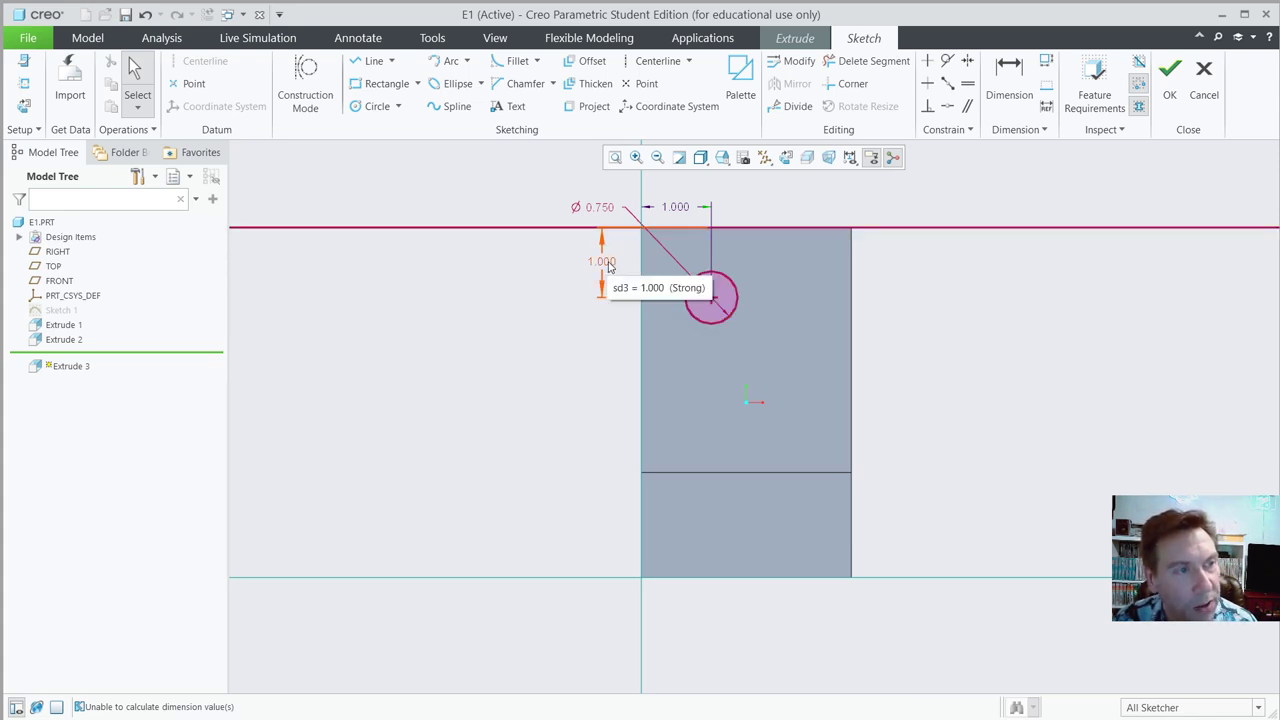
left_click(609, 265)
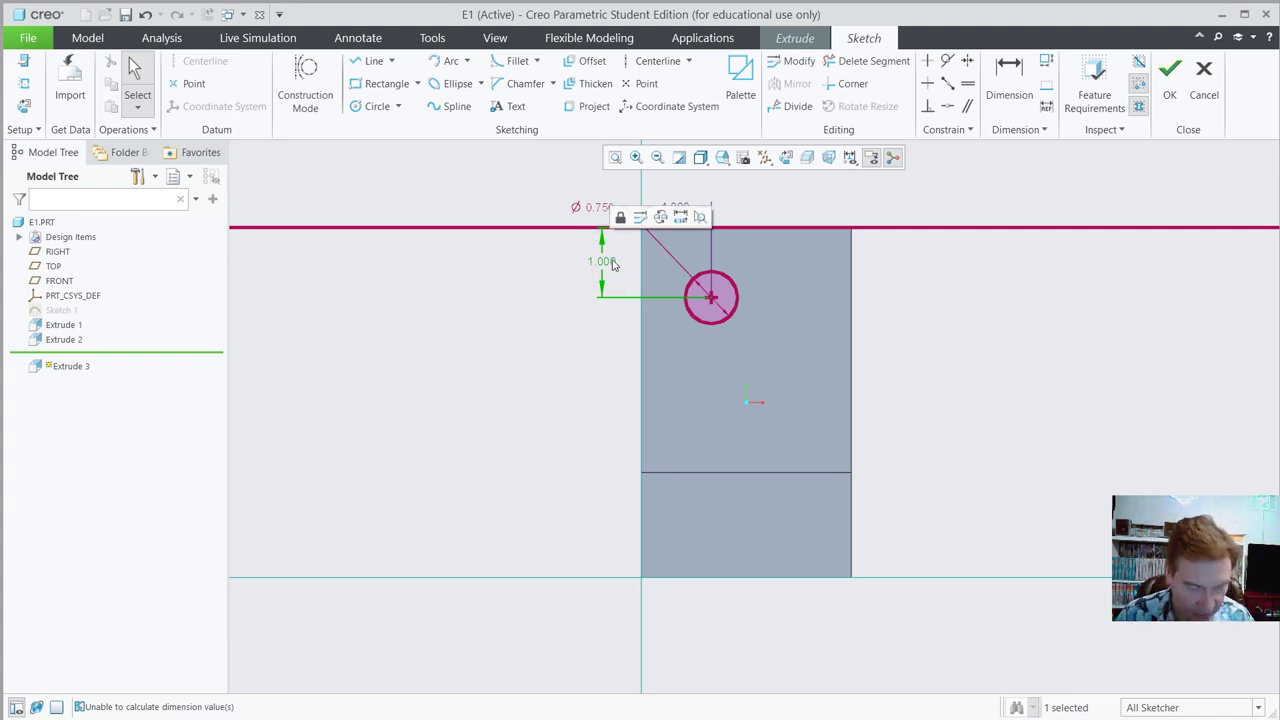
left_click(597, 369)
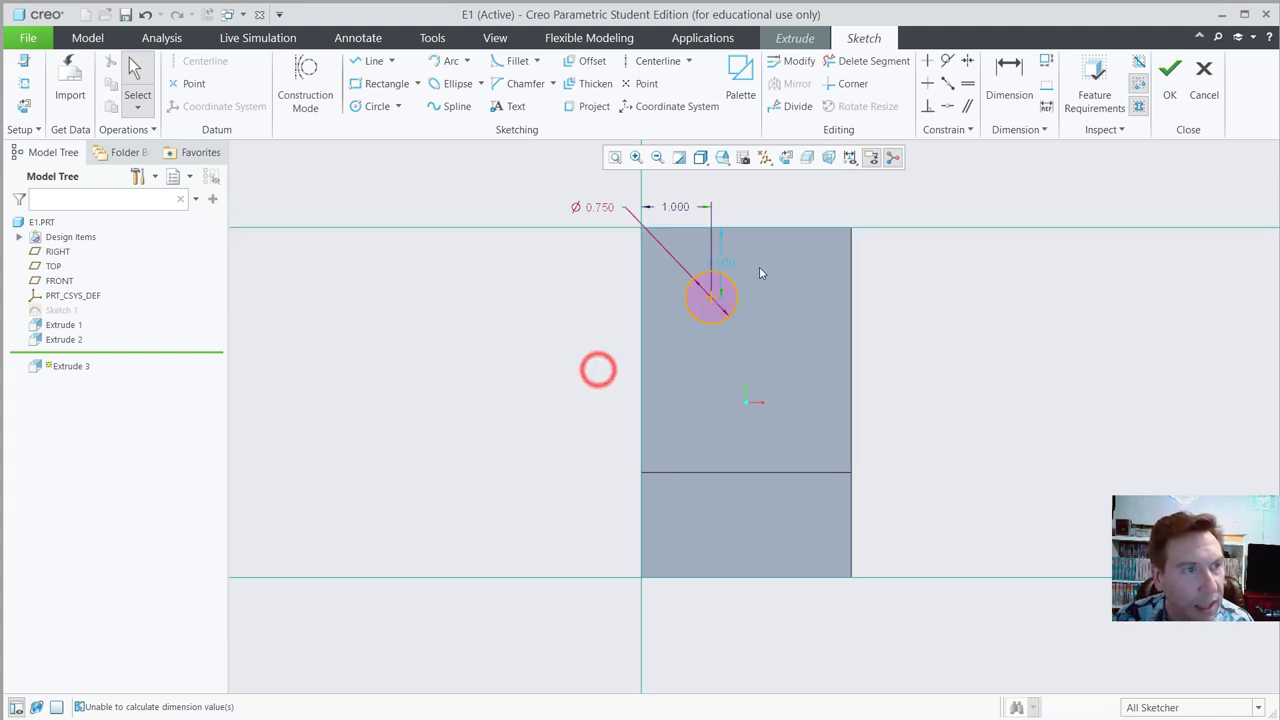
left_click_drag(722, 262, 587, 268)
left_click(575, 325)
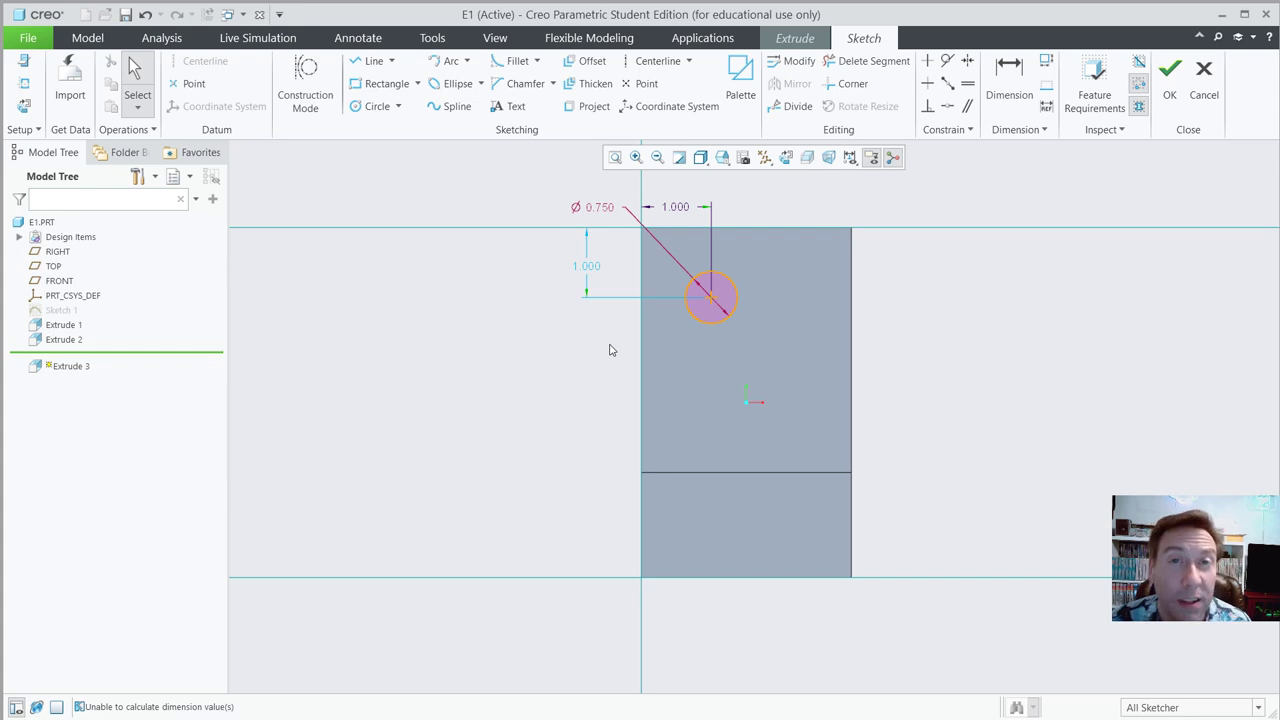
- Undo the weak dimension's move and the deletion of the circle's vertical position dimension
key("ctrl+z")
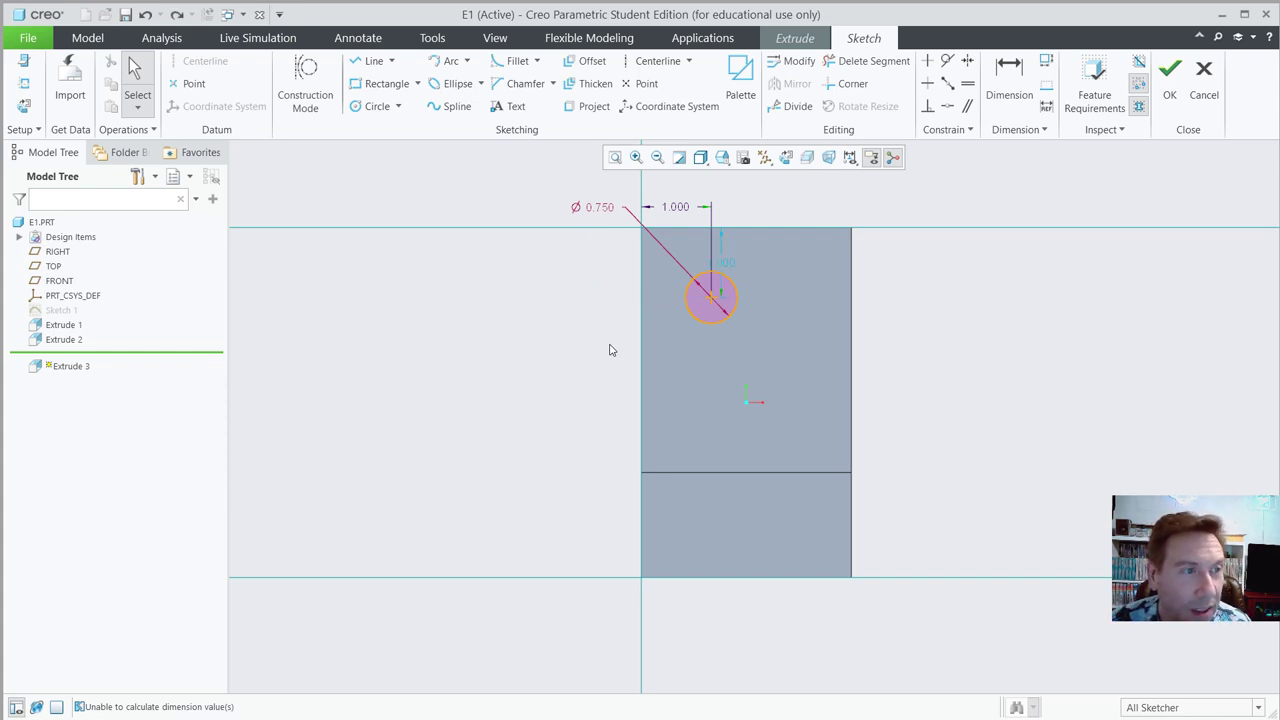
key("ctrl+y")
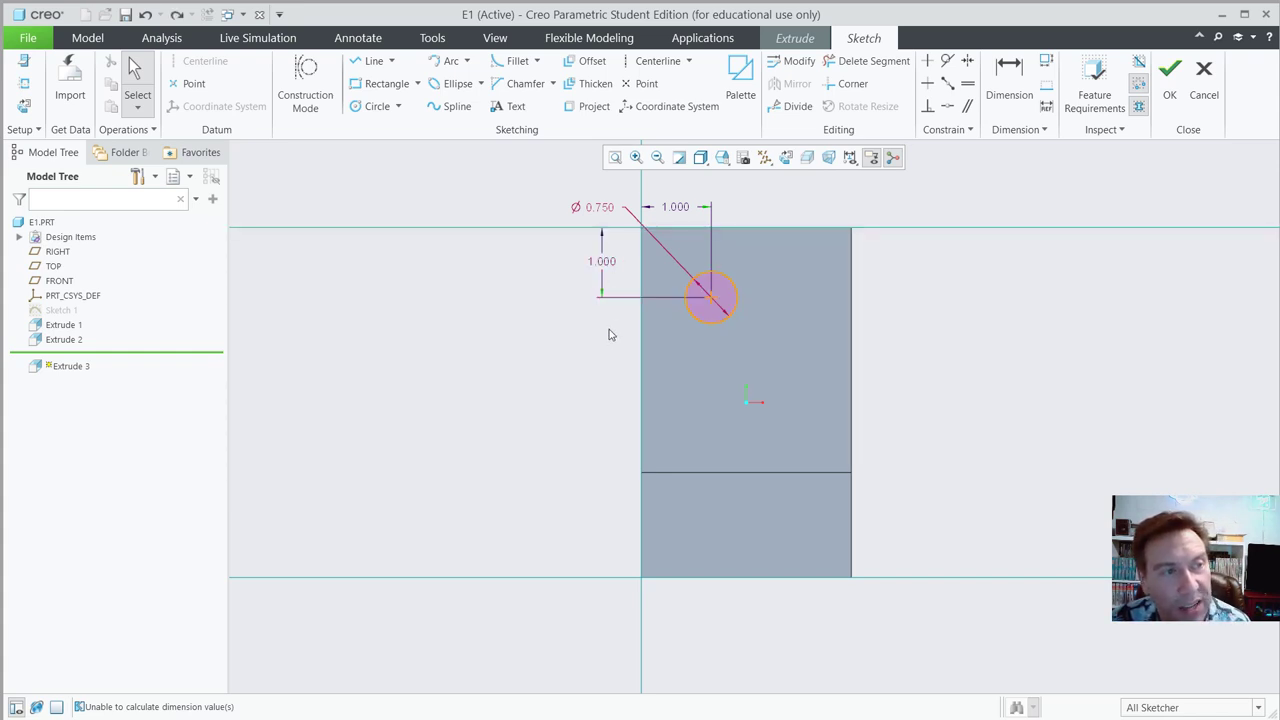
left_click(609, 333)
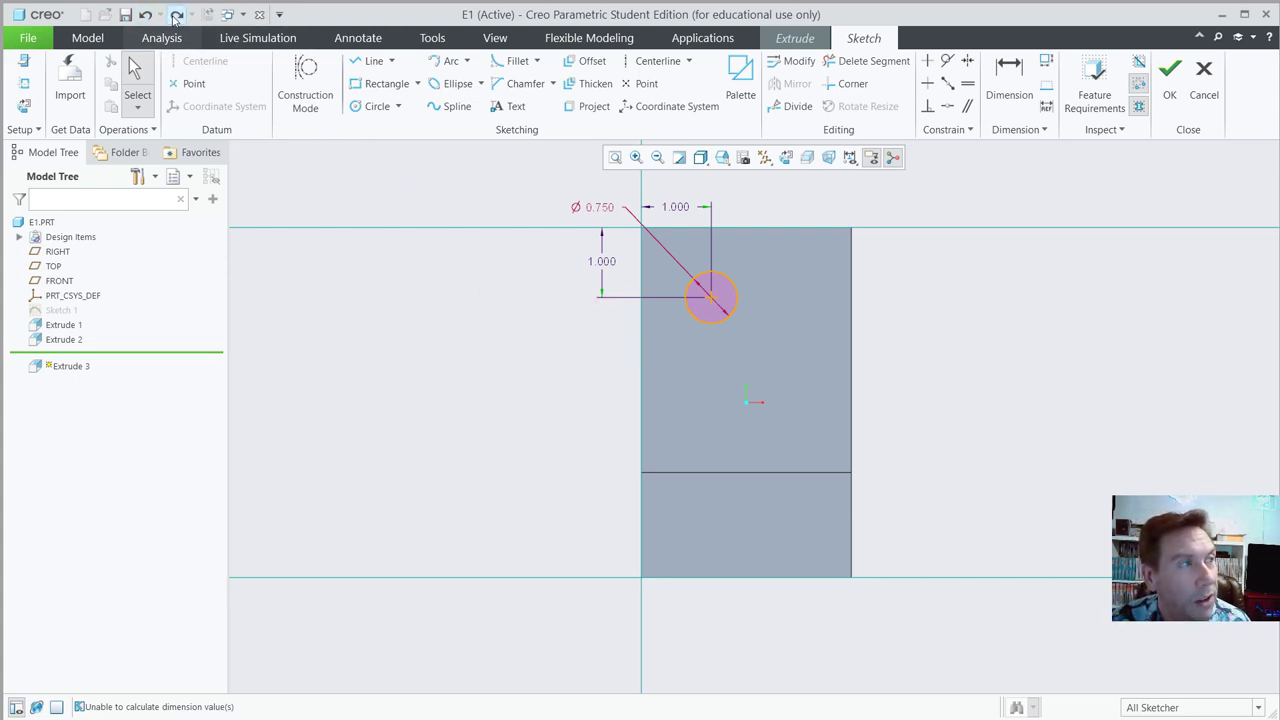
left_click(371, 366)
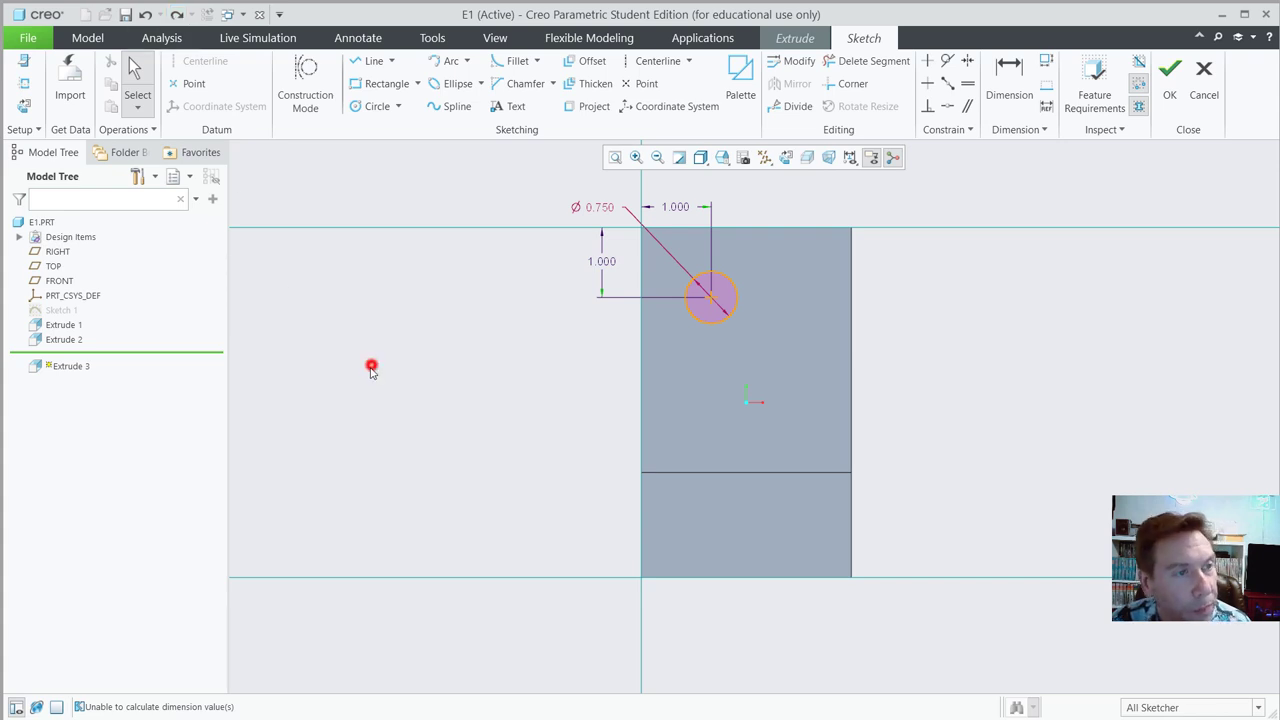
- Finish the circle sketch and flip the extrusion into the plate so that it removes material
left_click(1170, 78)
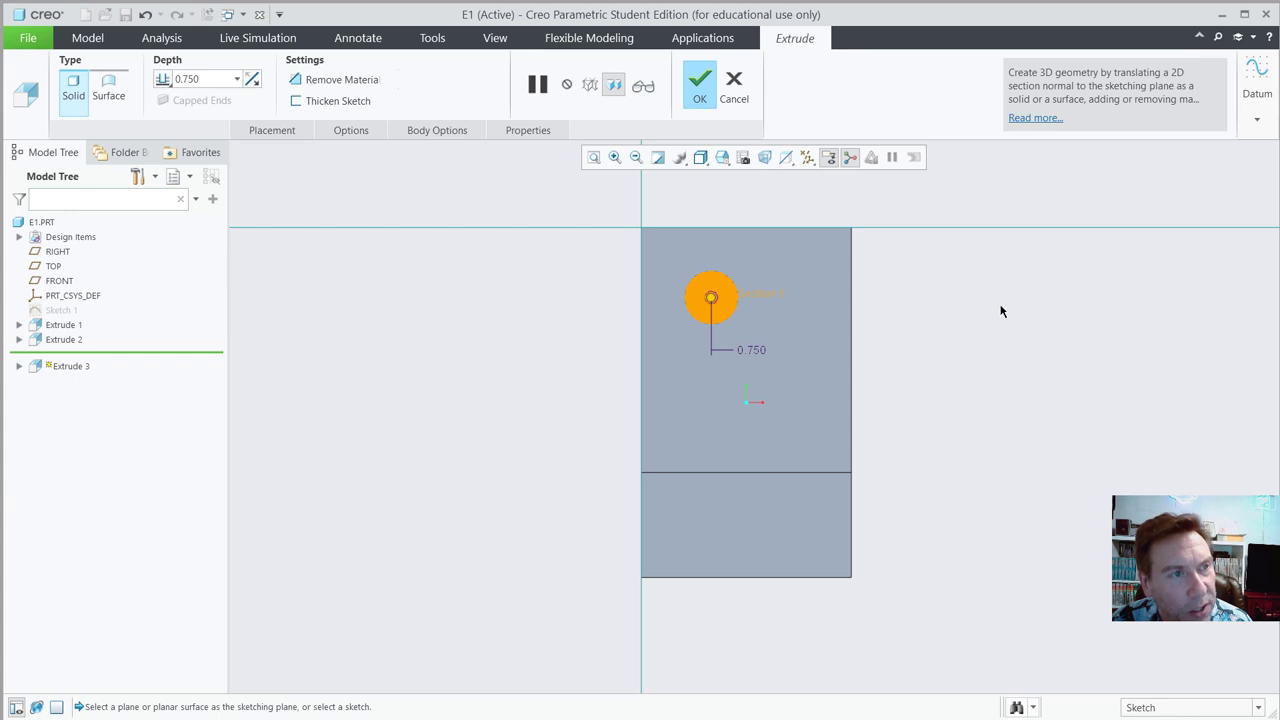
middle_click_drag(995, 306, 935, 358)
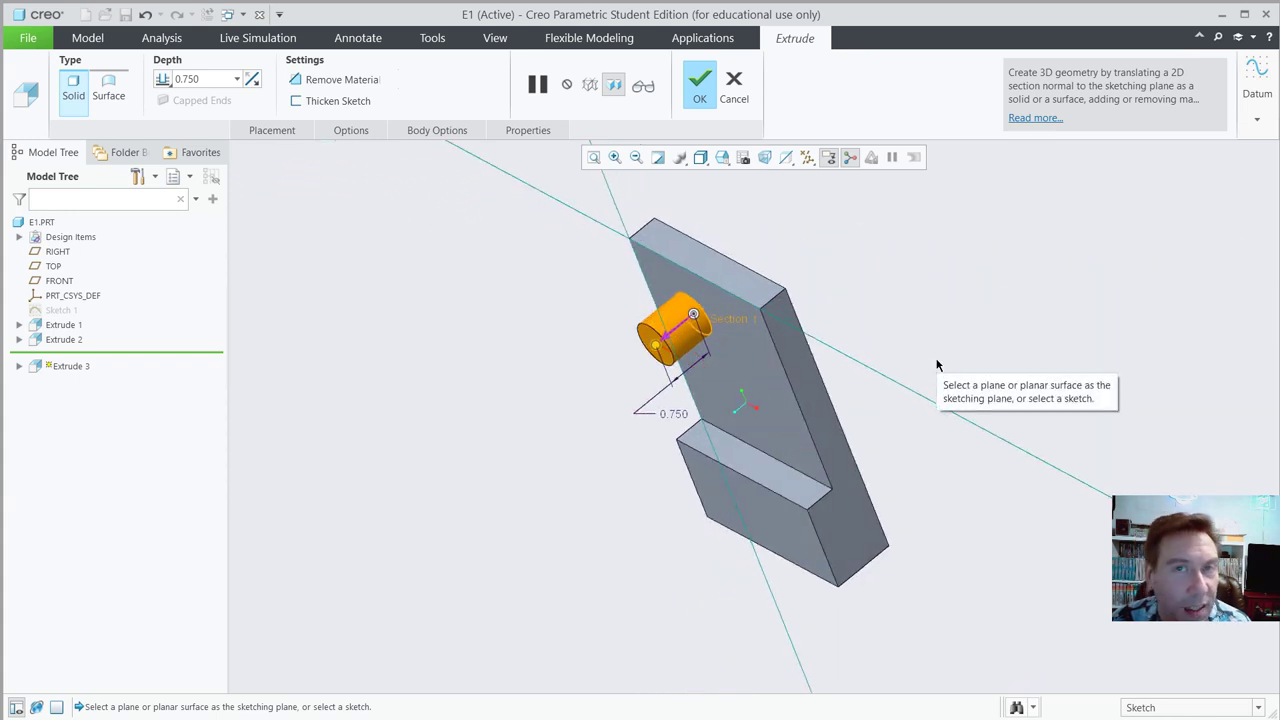
left_click(665, 343)
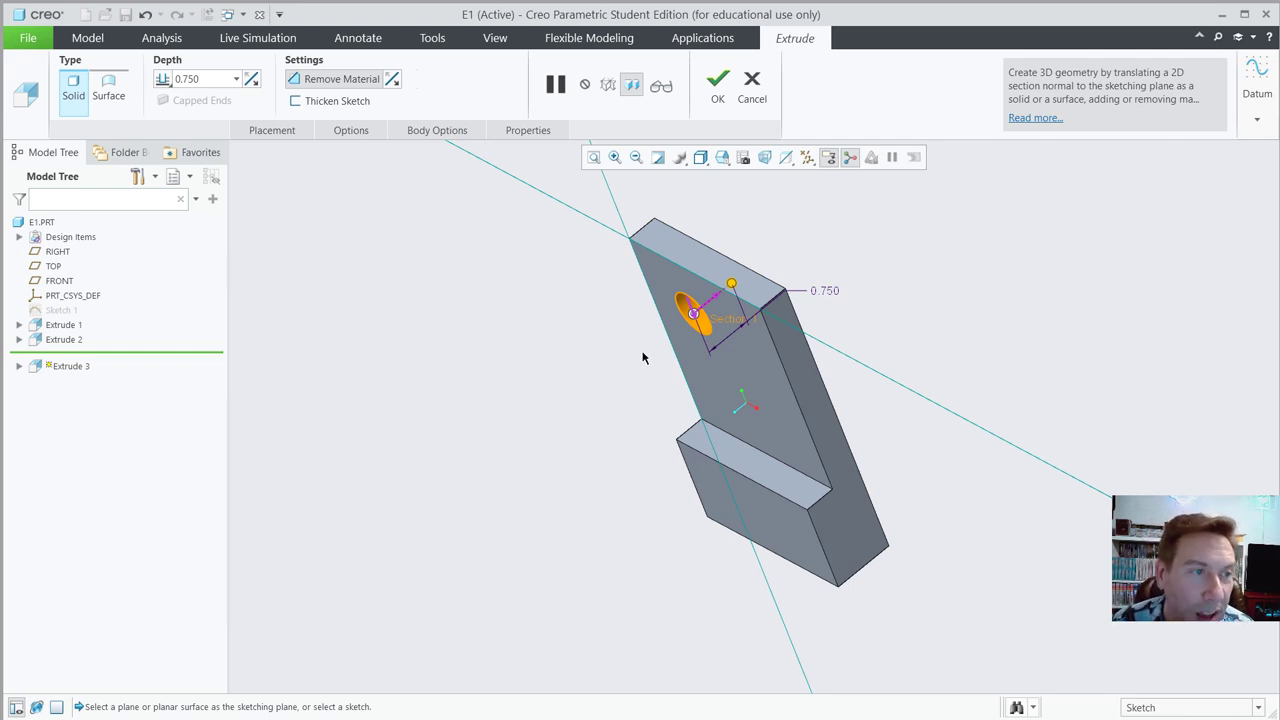
middle_click_drag(649, 357, 669, 332)
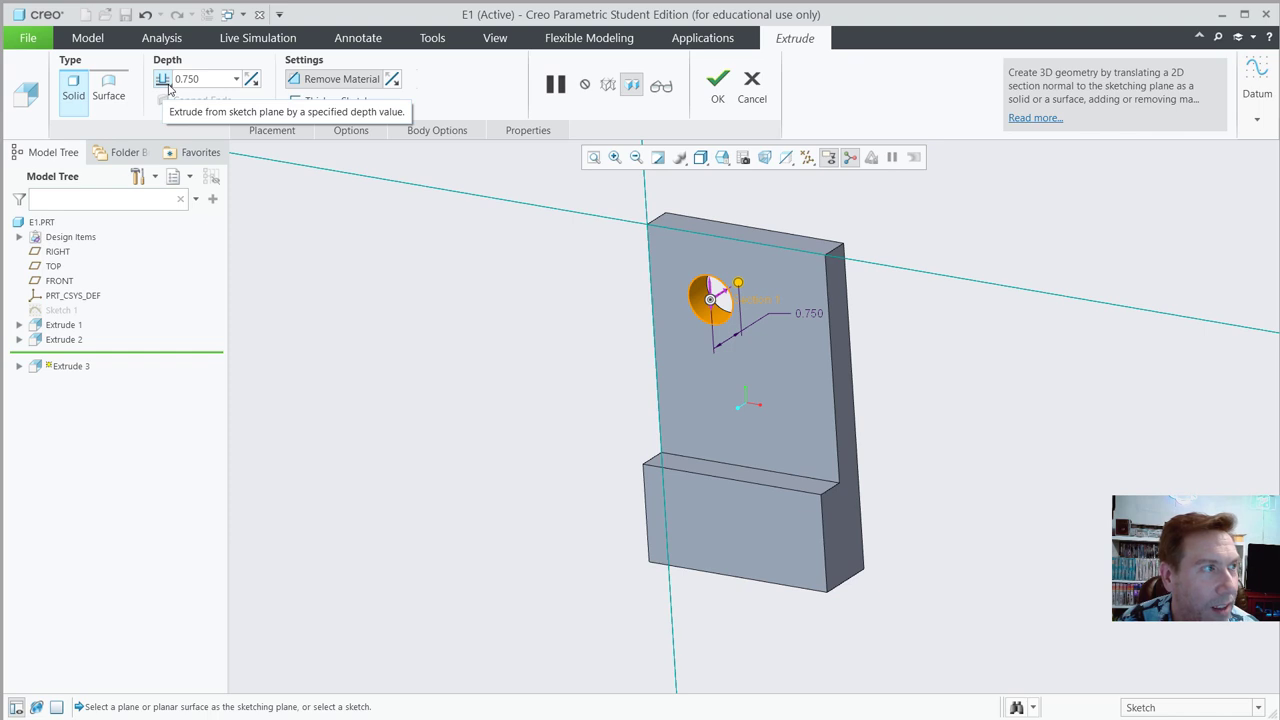
- Set the circular cut's depth to Through All and complete the extrusion
left_click(167, 87)
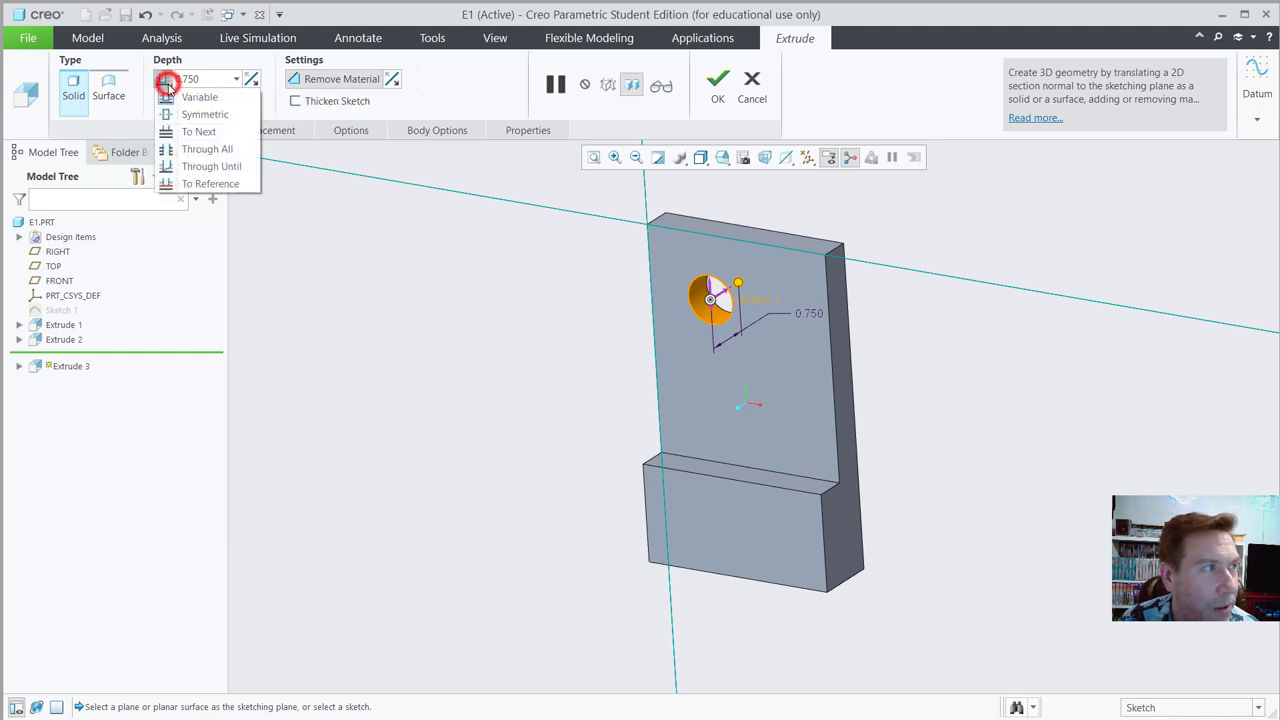
left_click(169, 152)
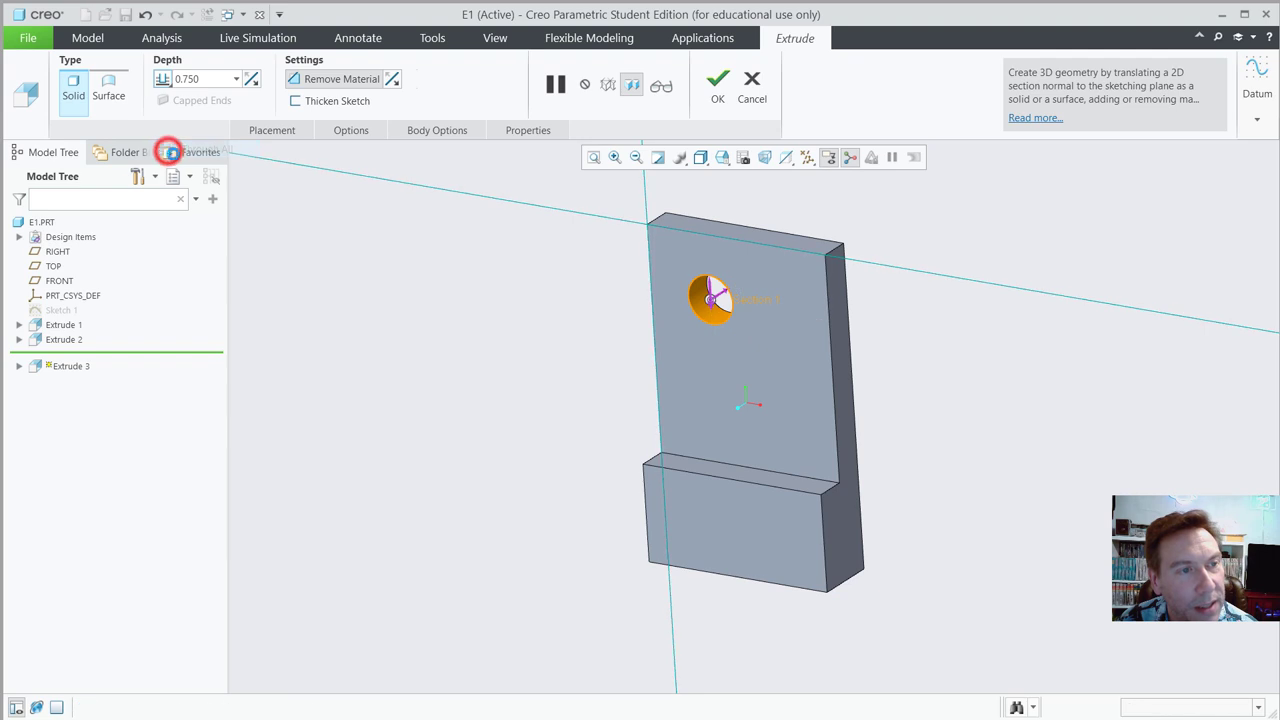
left_click(352, 293)
left_click(428, 288)
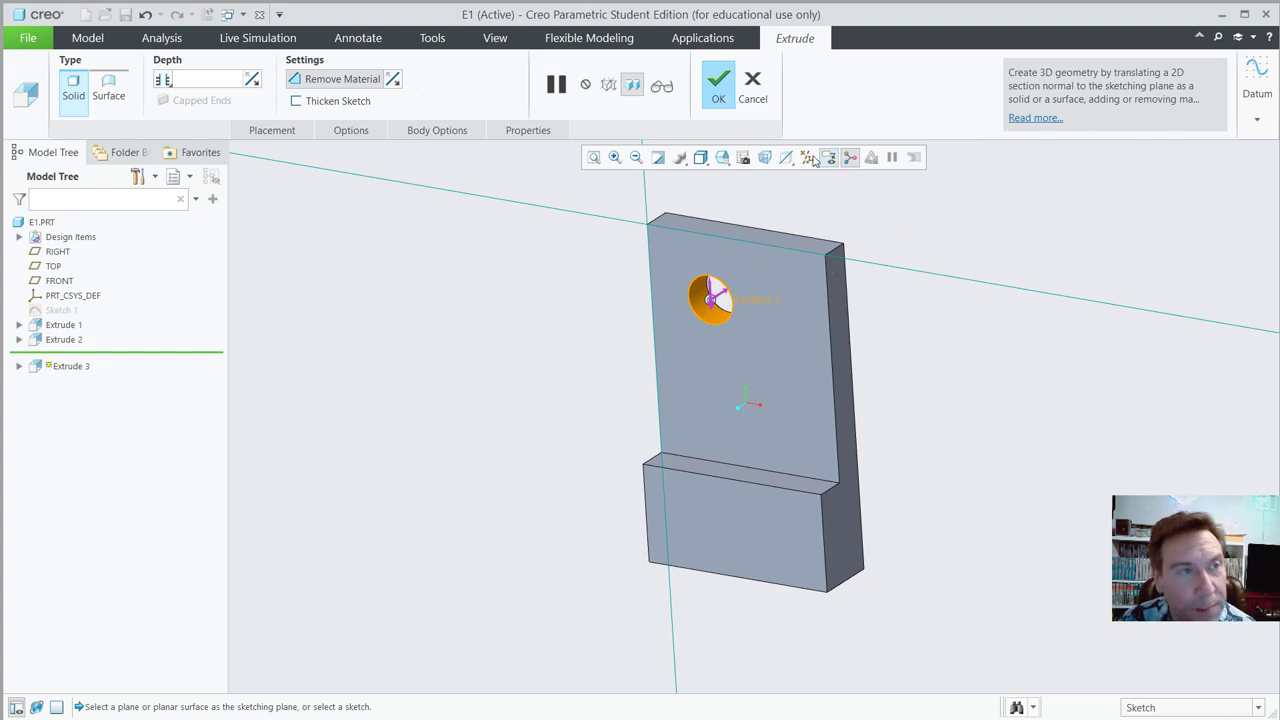
left_click(722, 85)
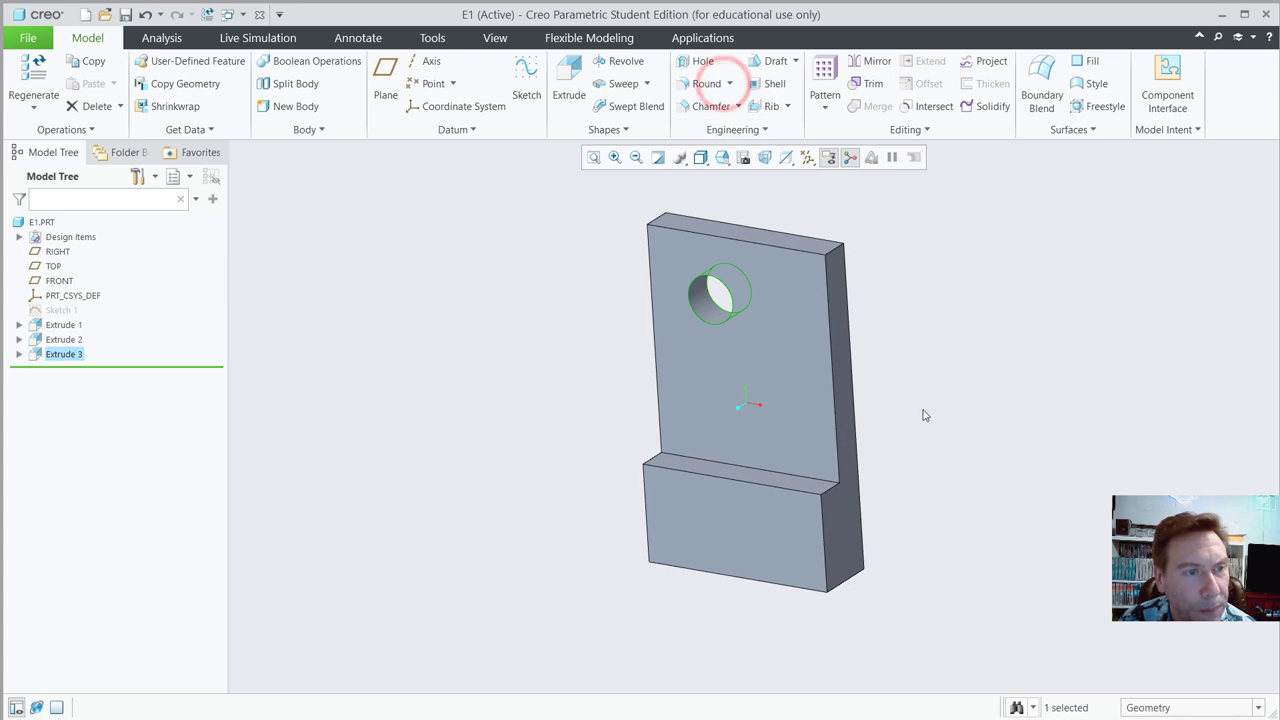
left_click(920, 292)
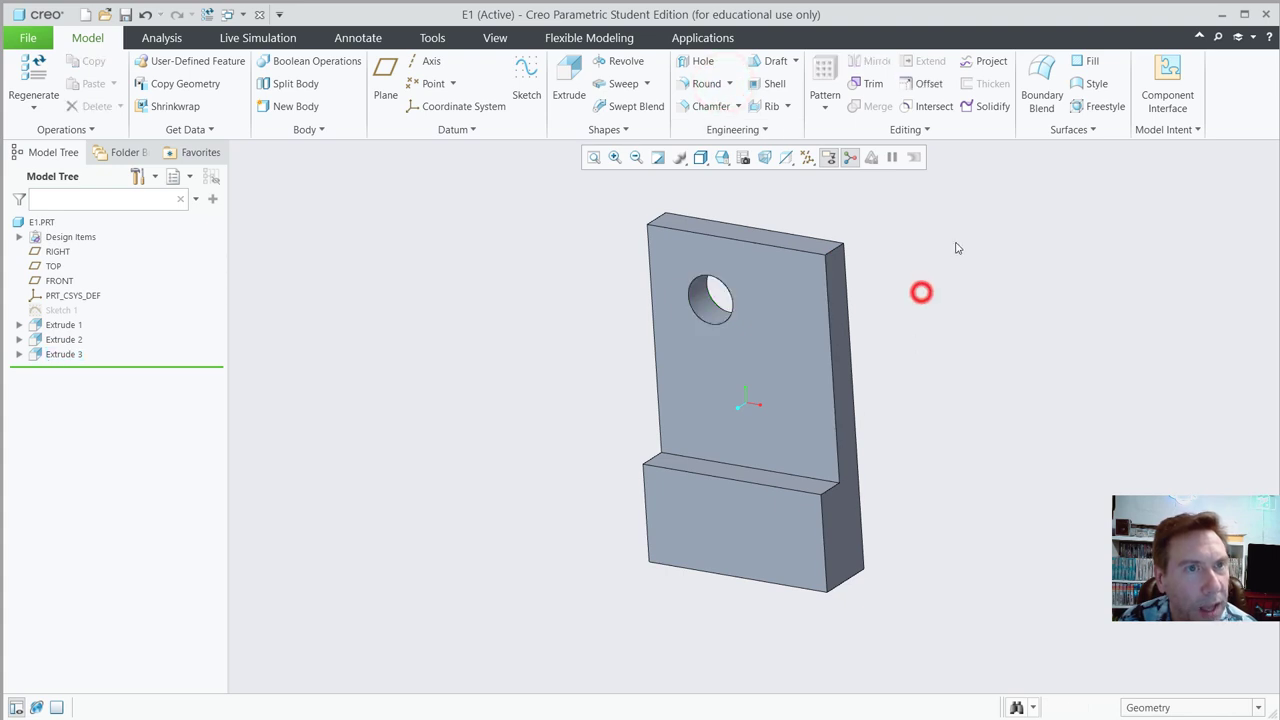
- Round the outer top corner edges of the plate and the lower block on the side away from the hole with radius 1
left_click(687, 88)
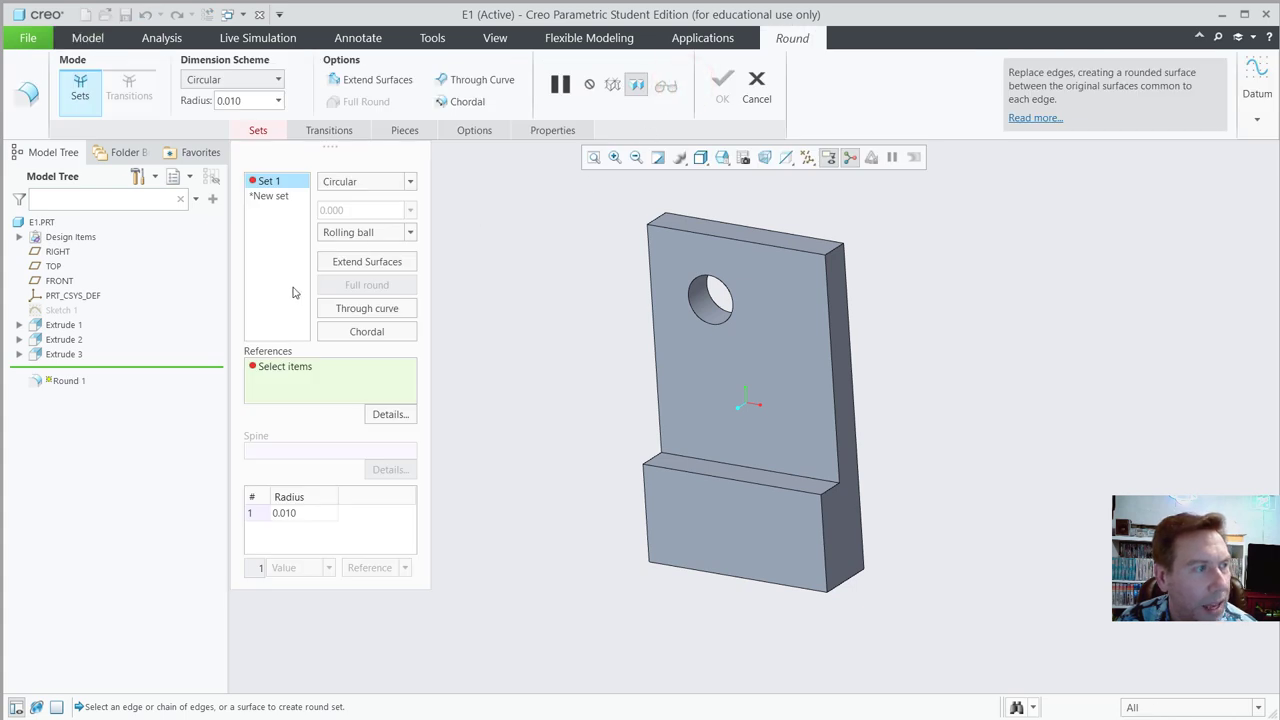
left_click(300, 513)
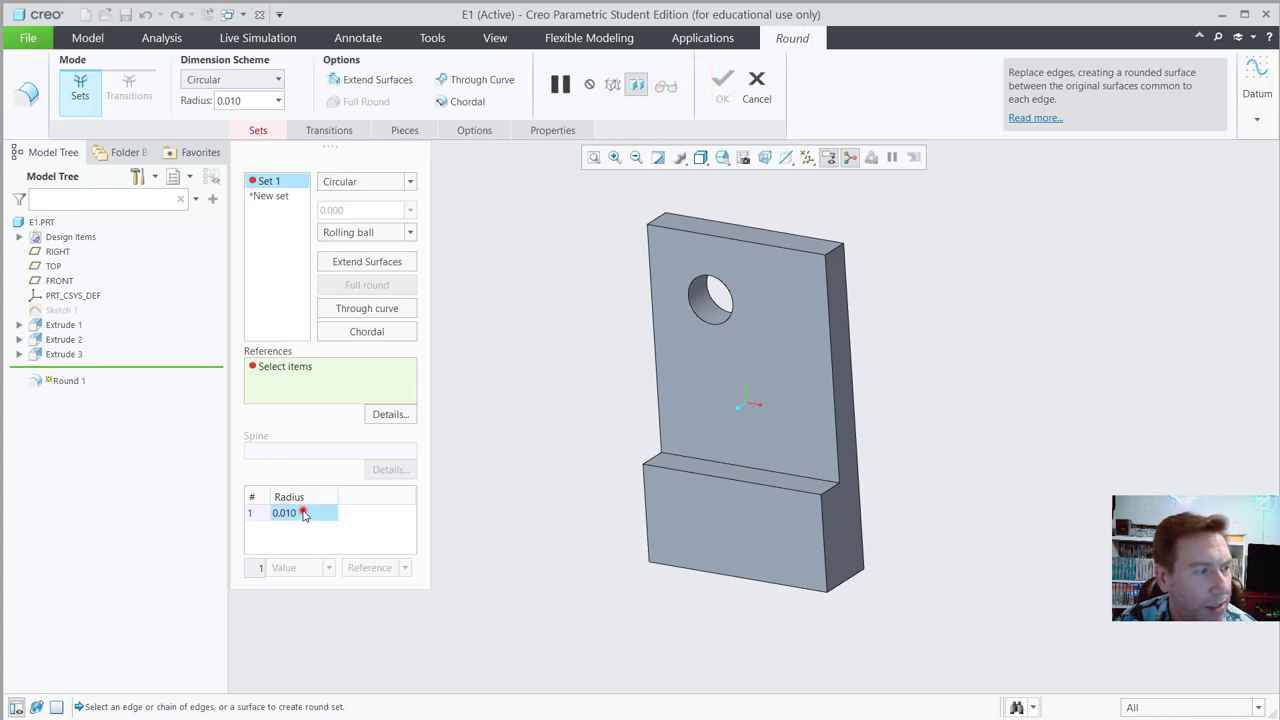
left_click(306, 512)
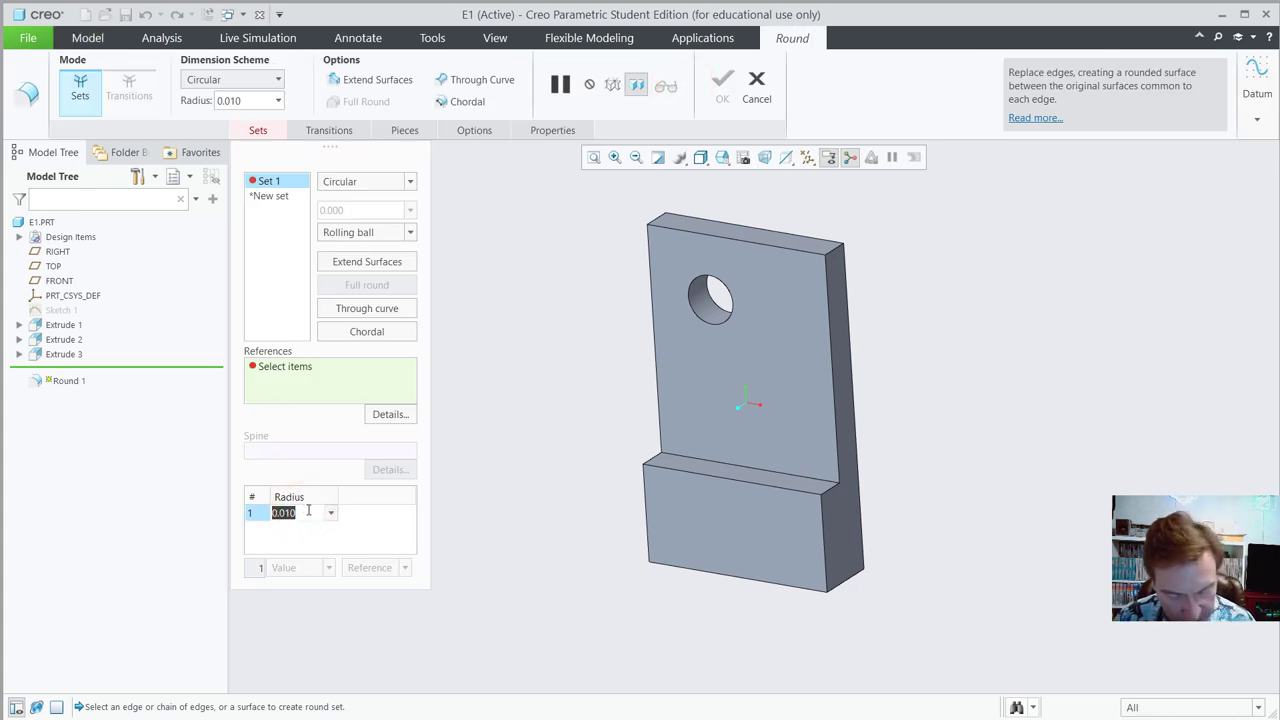
type("1")
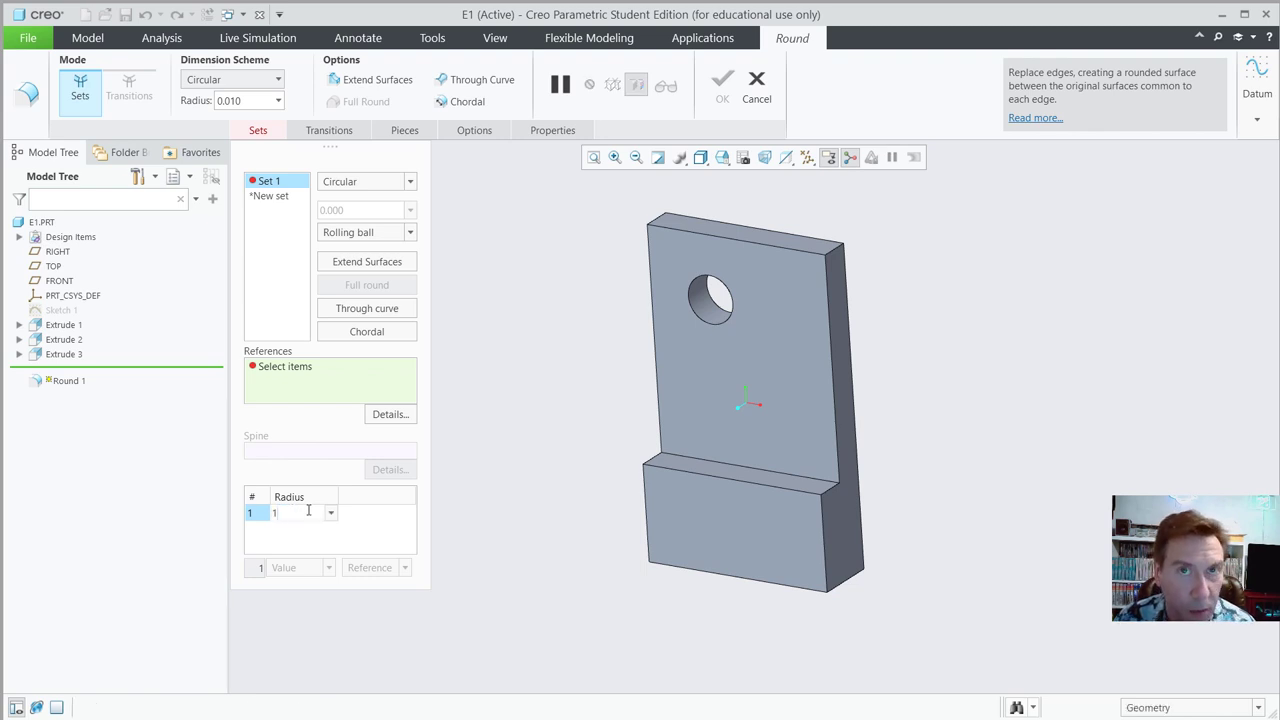
left_click(835, 256)
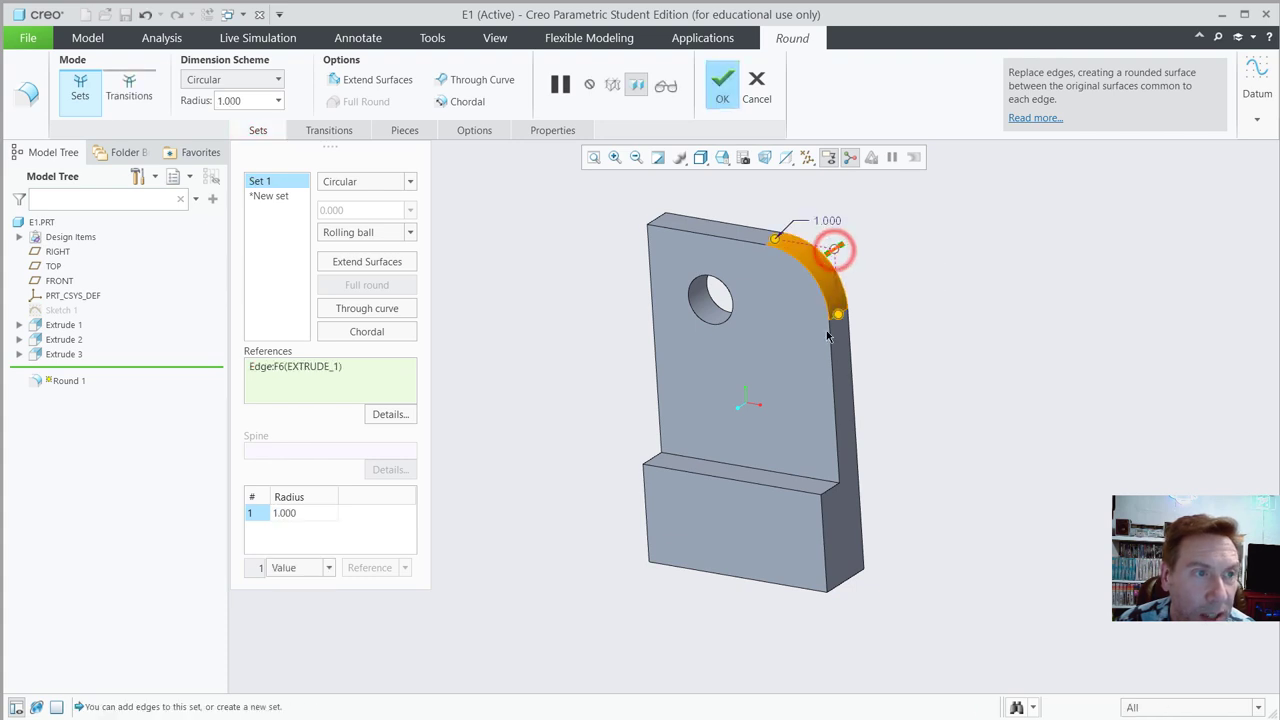
left_click(829, 488)
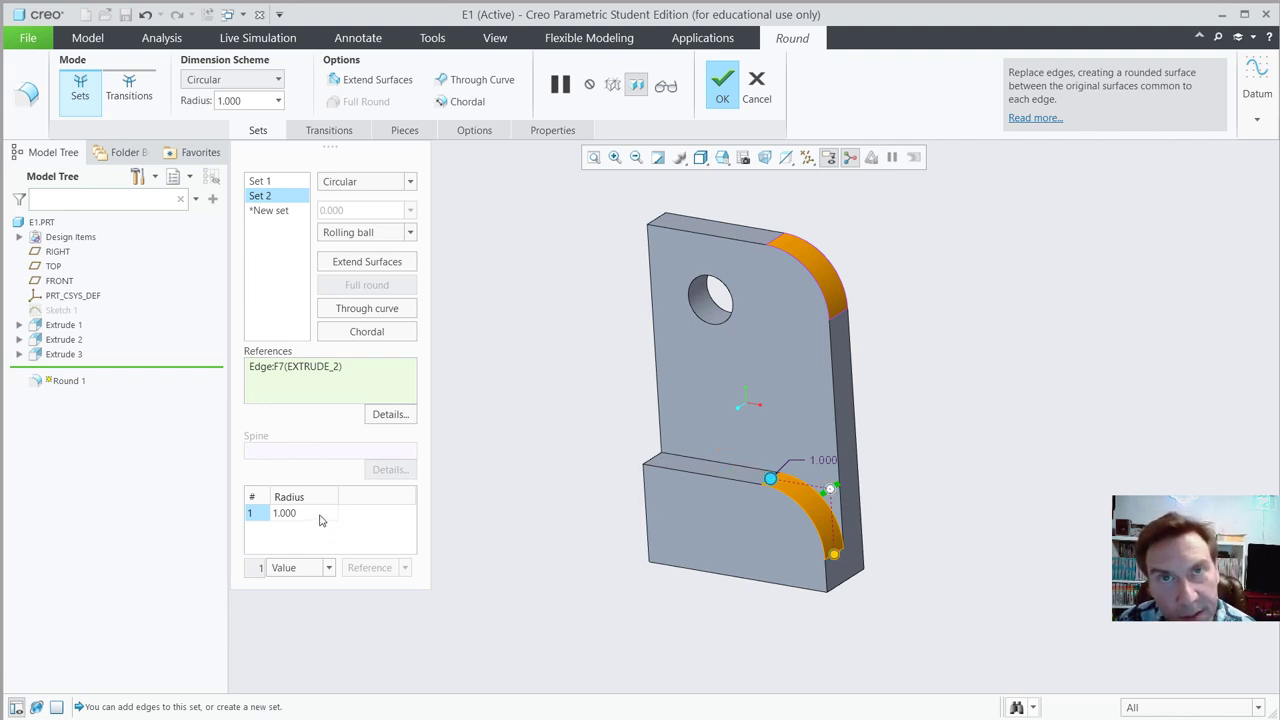
left_click(722, 88)
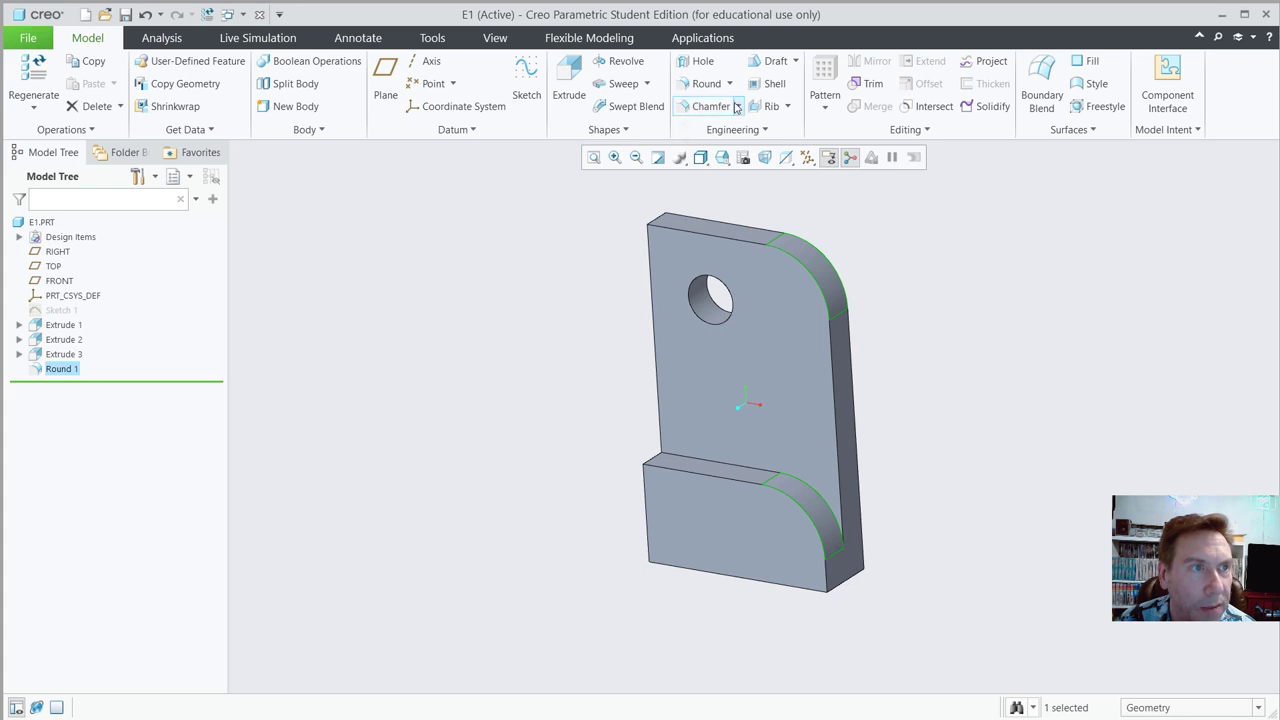
- Chamfer the front top and rounded side edges of the plate and the lower block with a D x D edge chamfer of 0.125
left_click(736, 107)
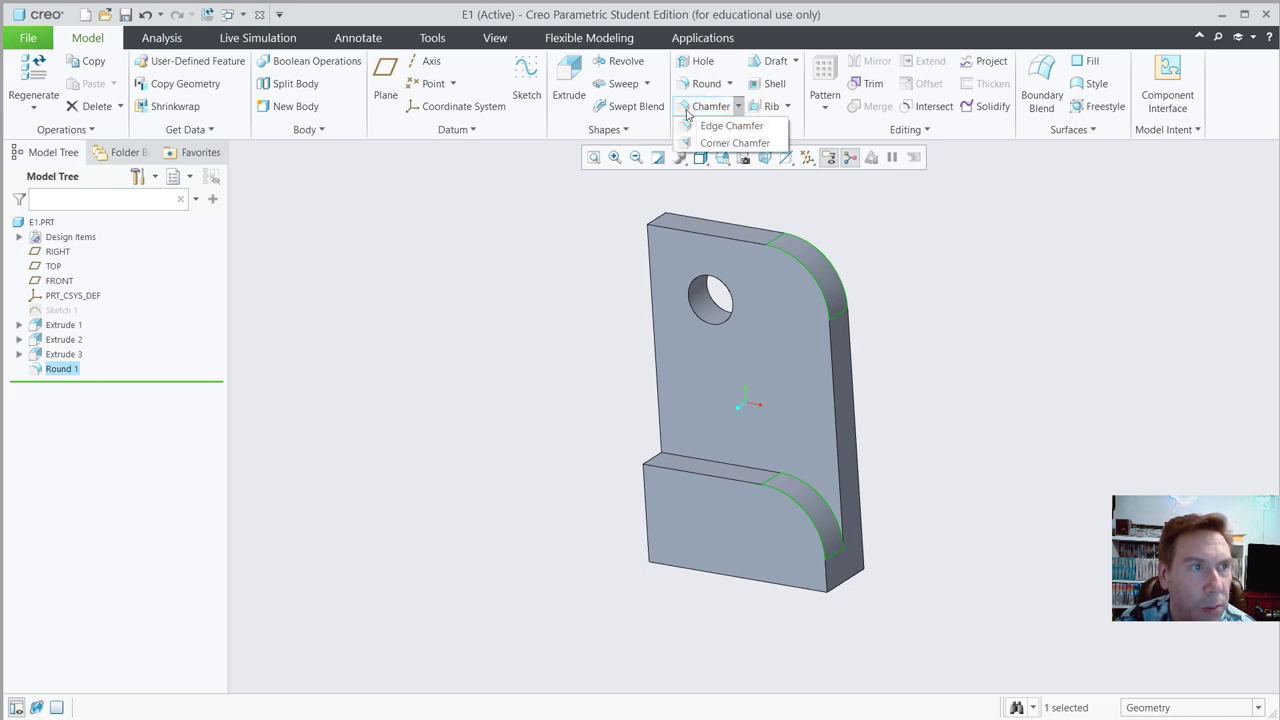
left_click(688, 108)
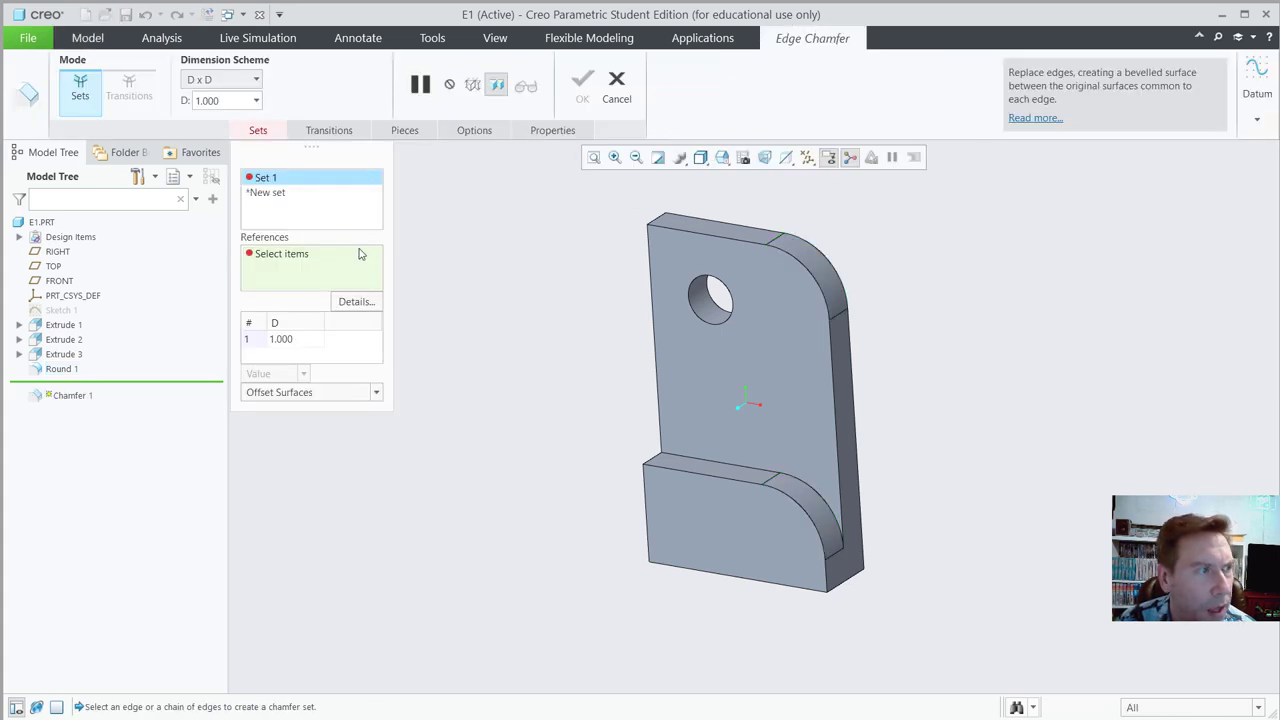
double_click(296, 340)
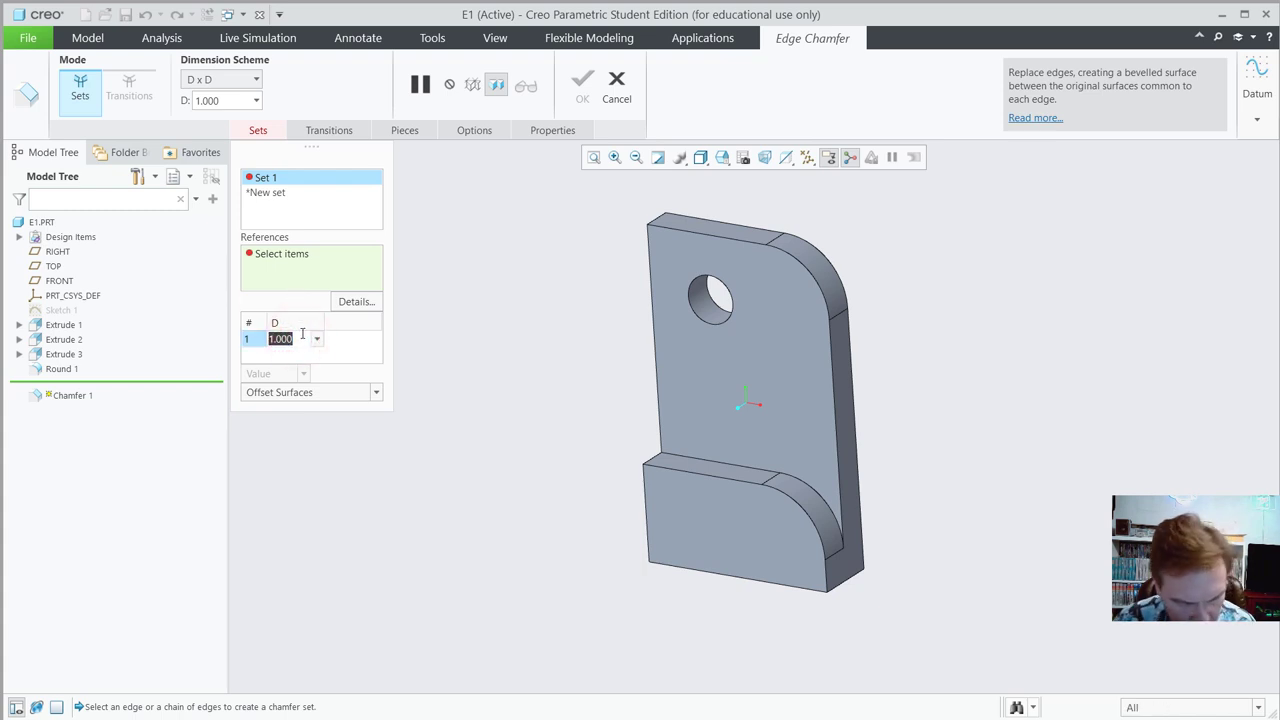
type(".125")
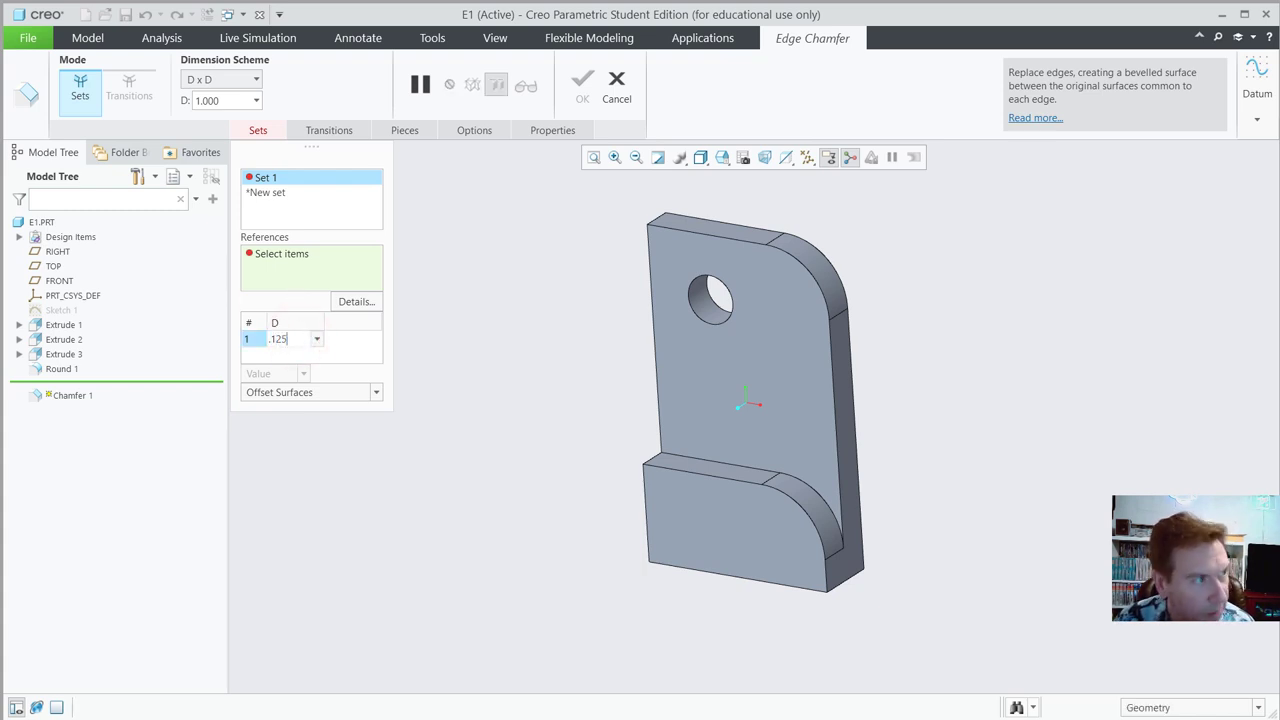
left_click(215, 108)
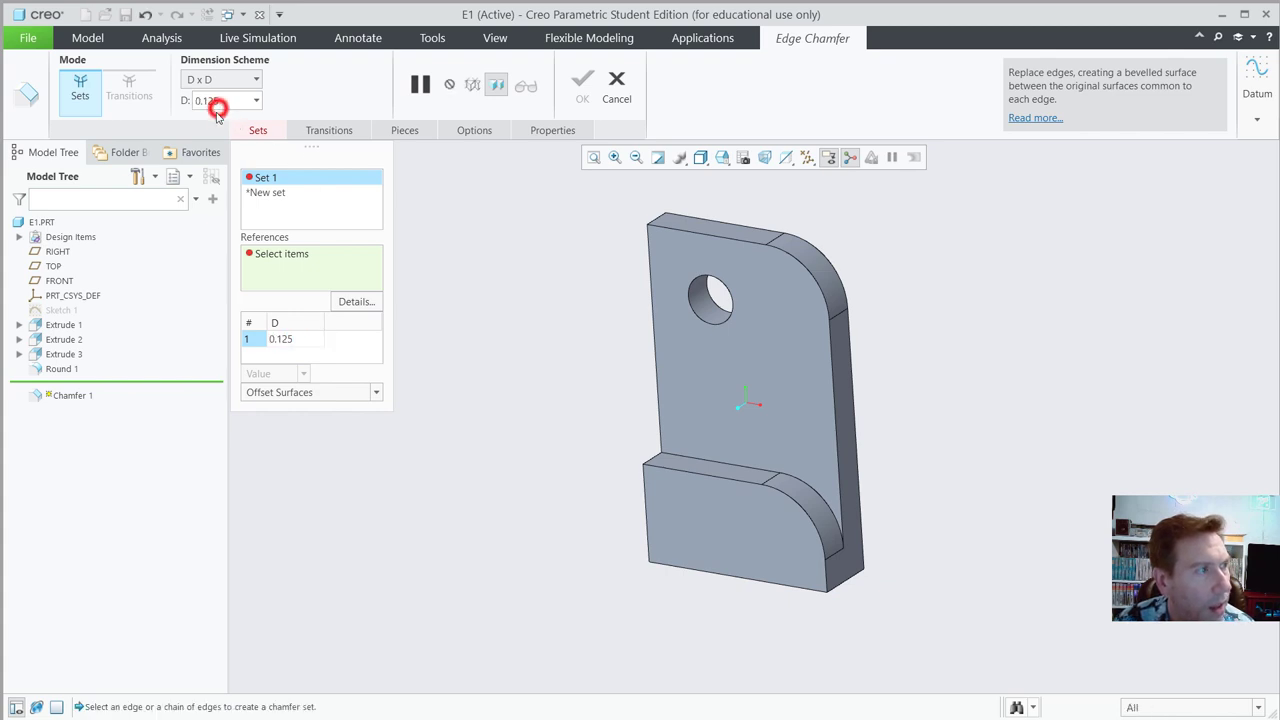
double_click(214, 101)
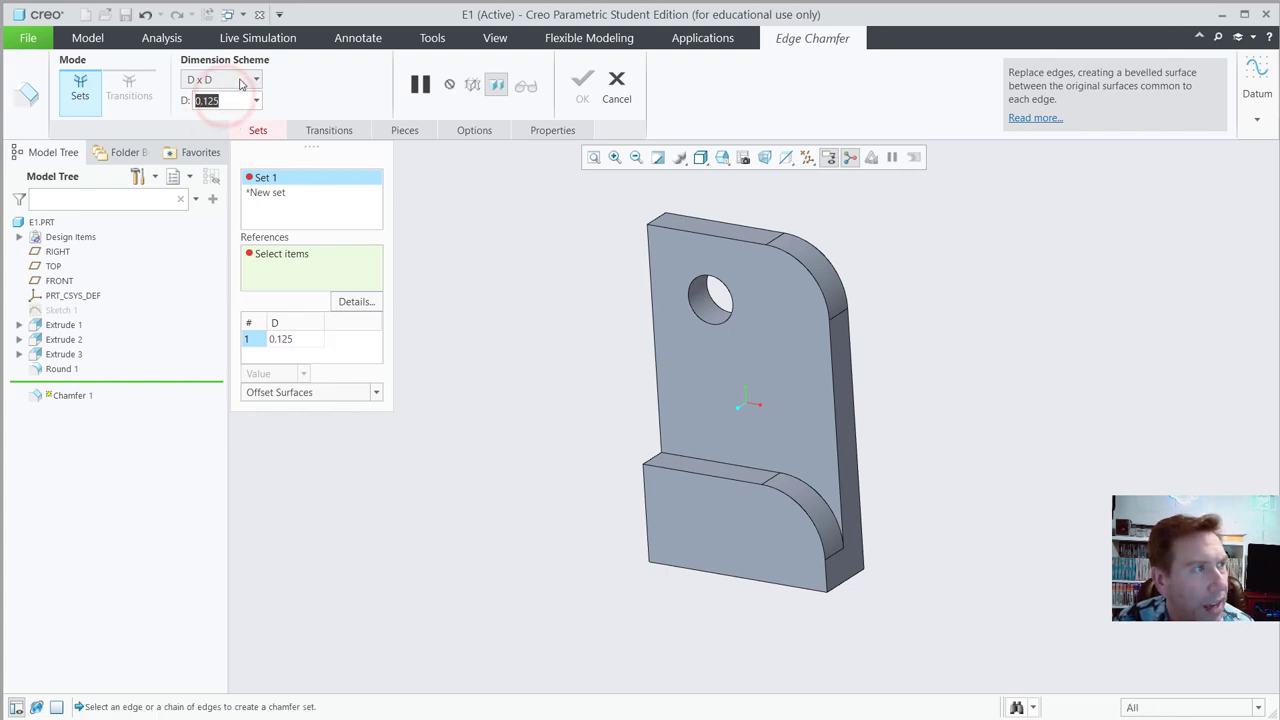
left_click(258, 80)
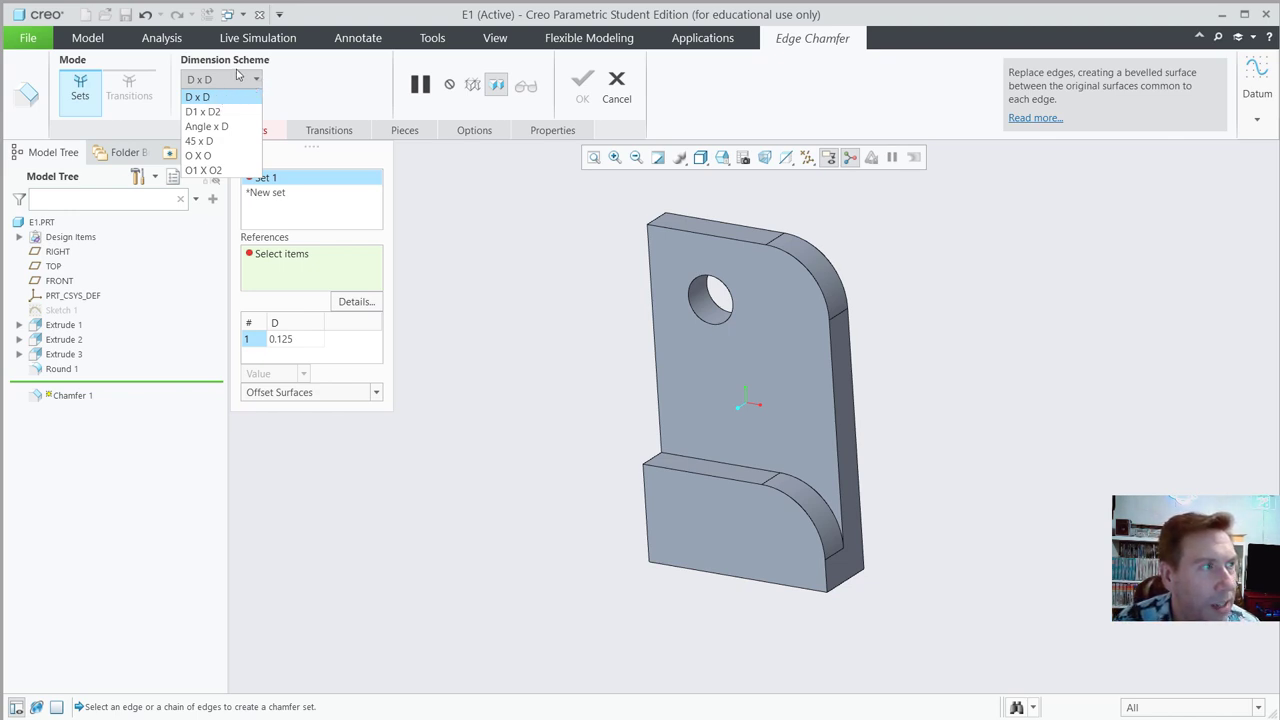
left_click(233, 79)
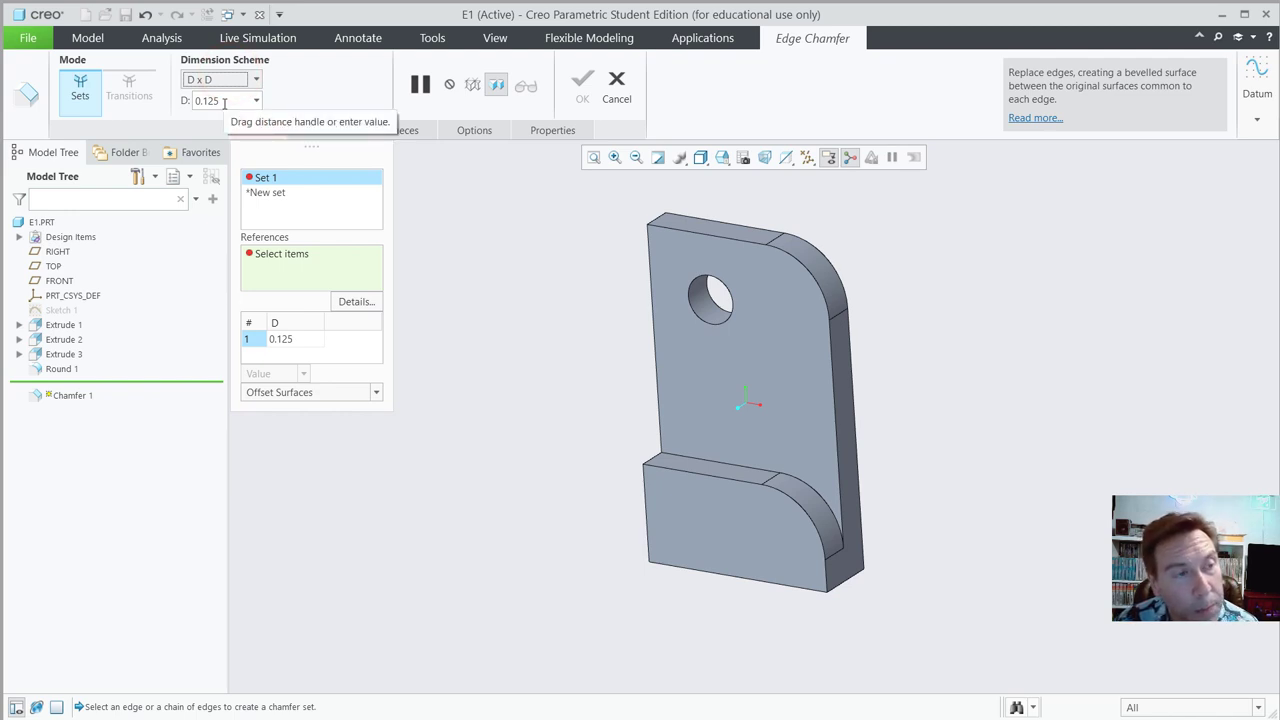
left_click(725, 238)
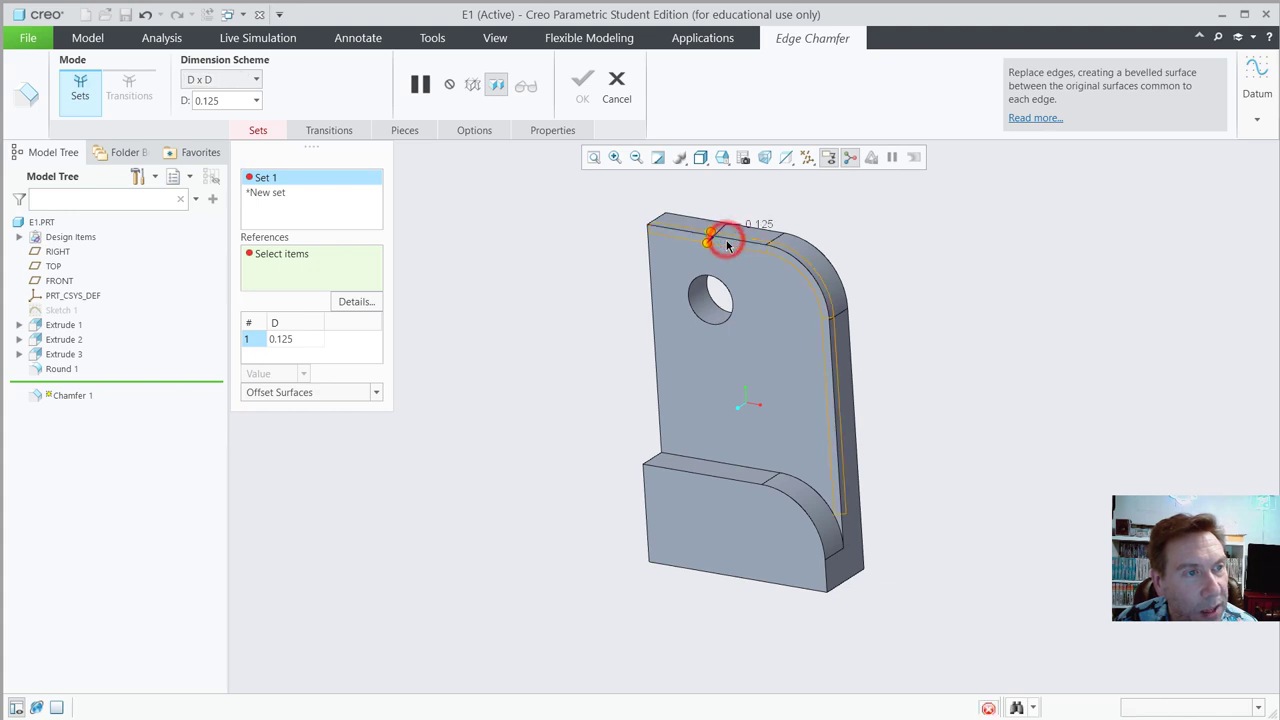
left_click(683, 473)
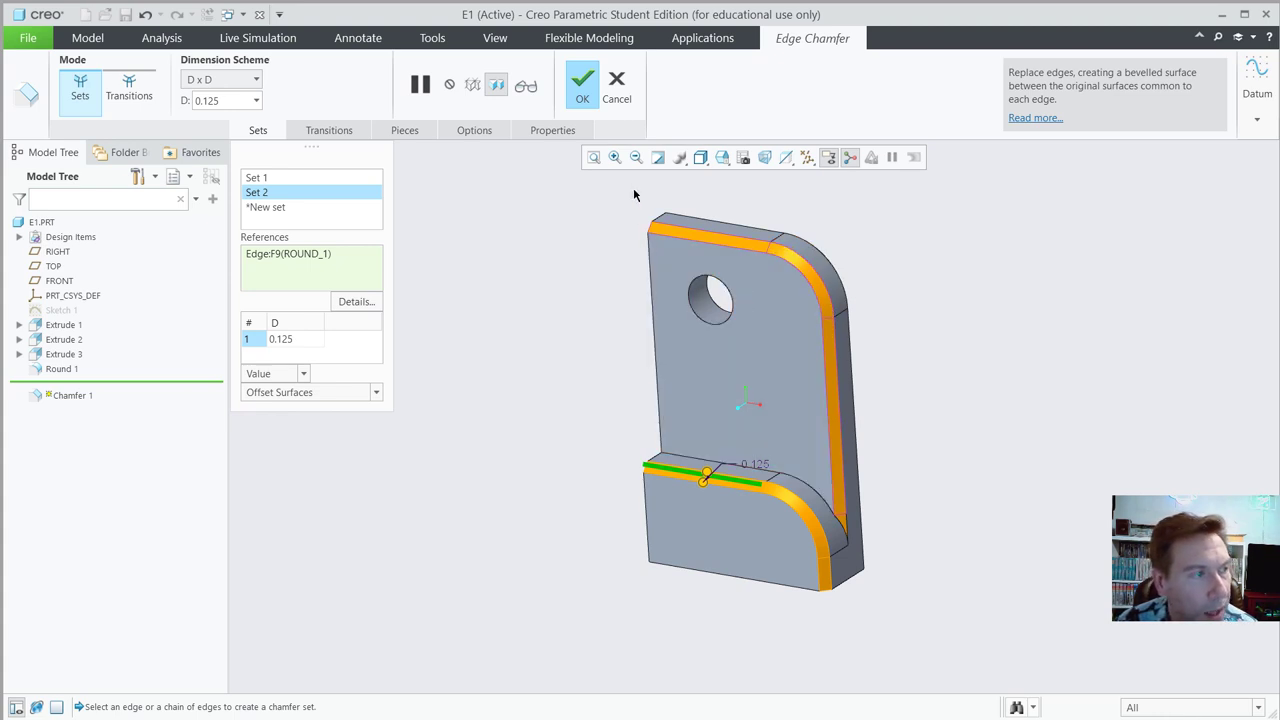
left_click(583, 86)
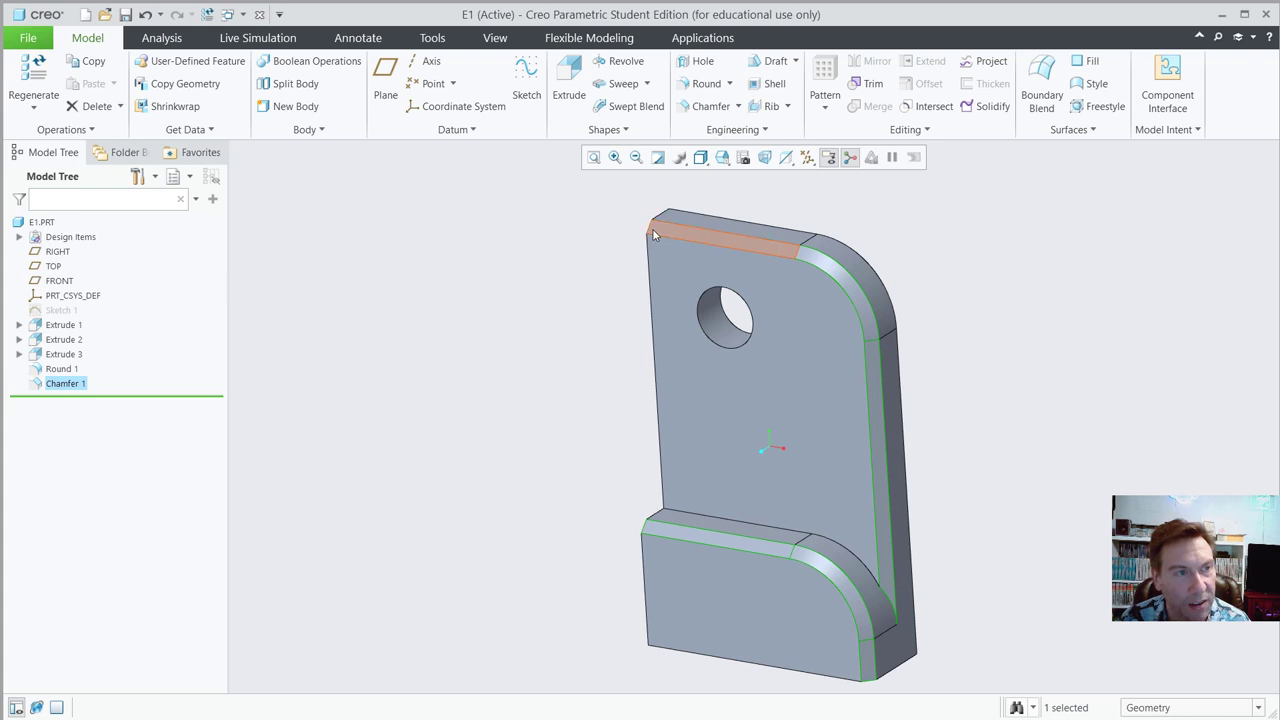
- Examine the chamfered edges up close at the plate's upper corner and where the lower block's round meets the plate
scroll(653, 232, "down", 4)
scroll(653, 234, "down", 4)
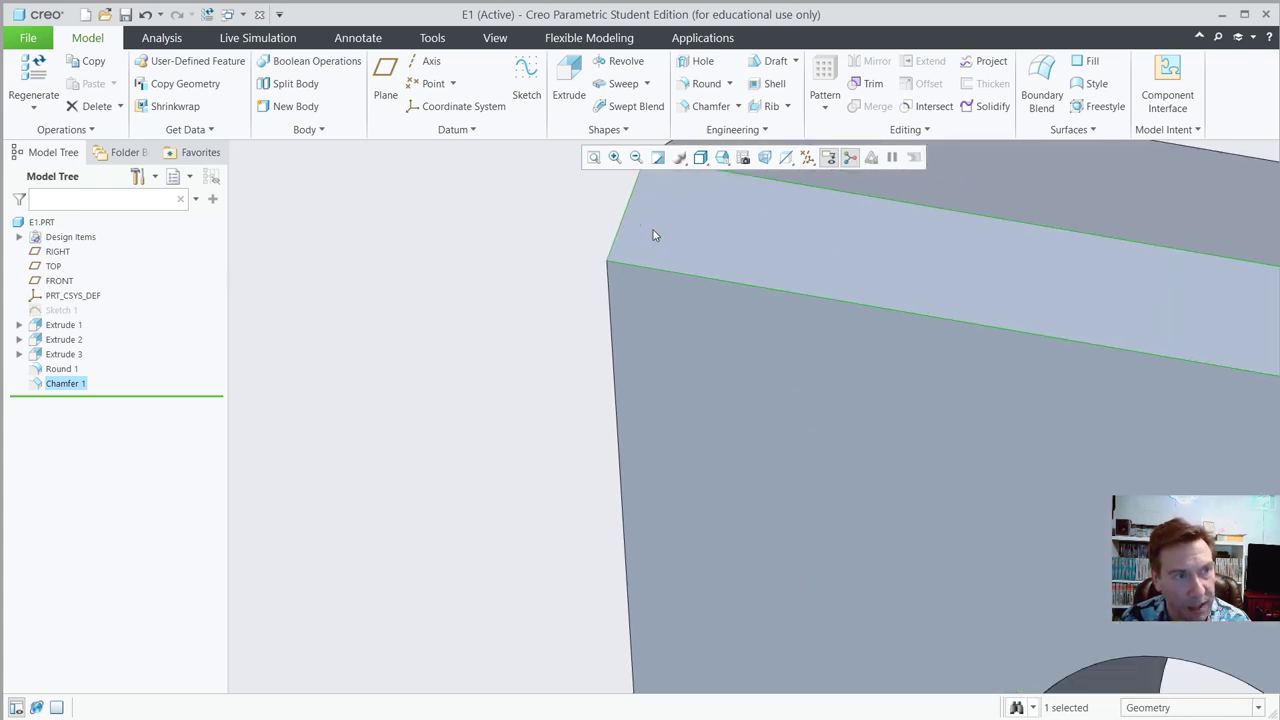
scroll(656, 240, "up", 3)
scroll(700, 330, "up", 5)
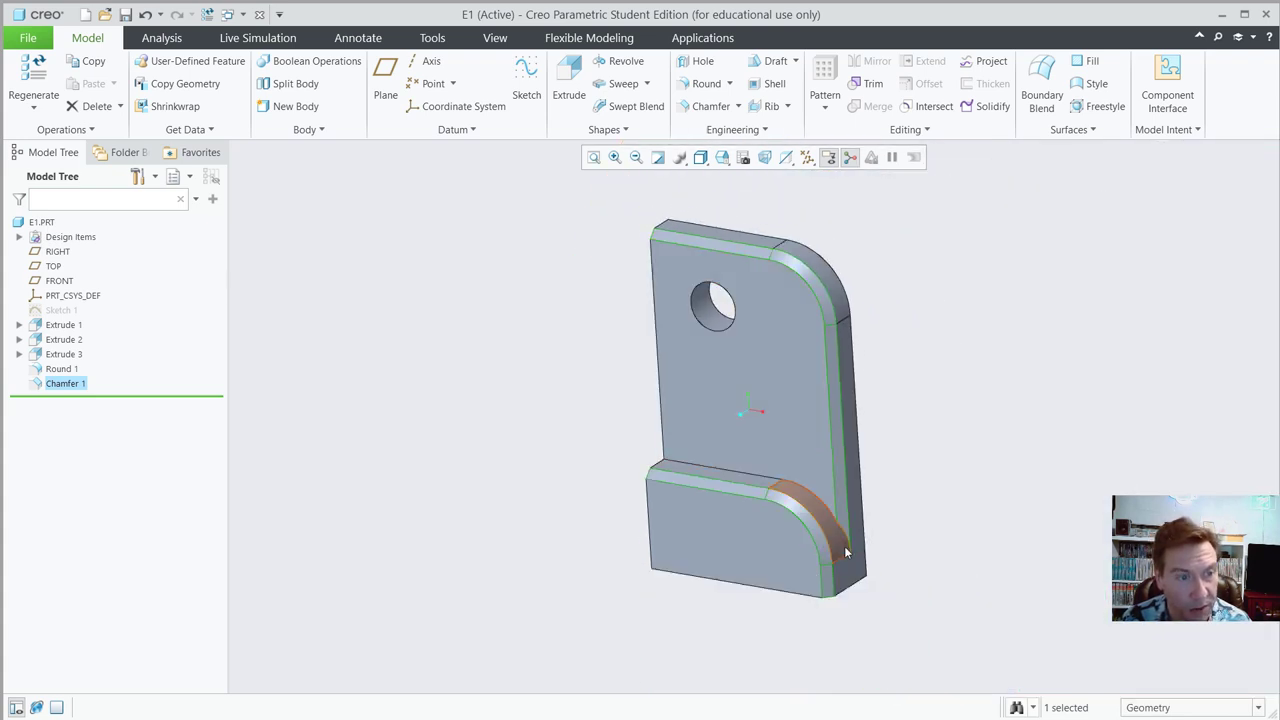
middle_click_drag(740, 440, 857, 586)
scroll(867, 573, "down", 6)
scroll(880, 582, "up", 8)
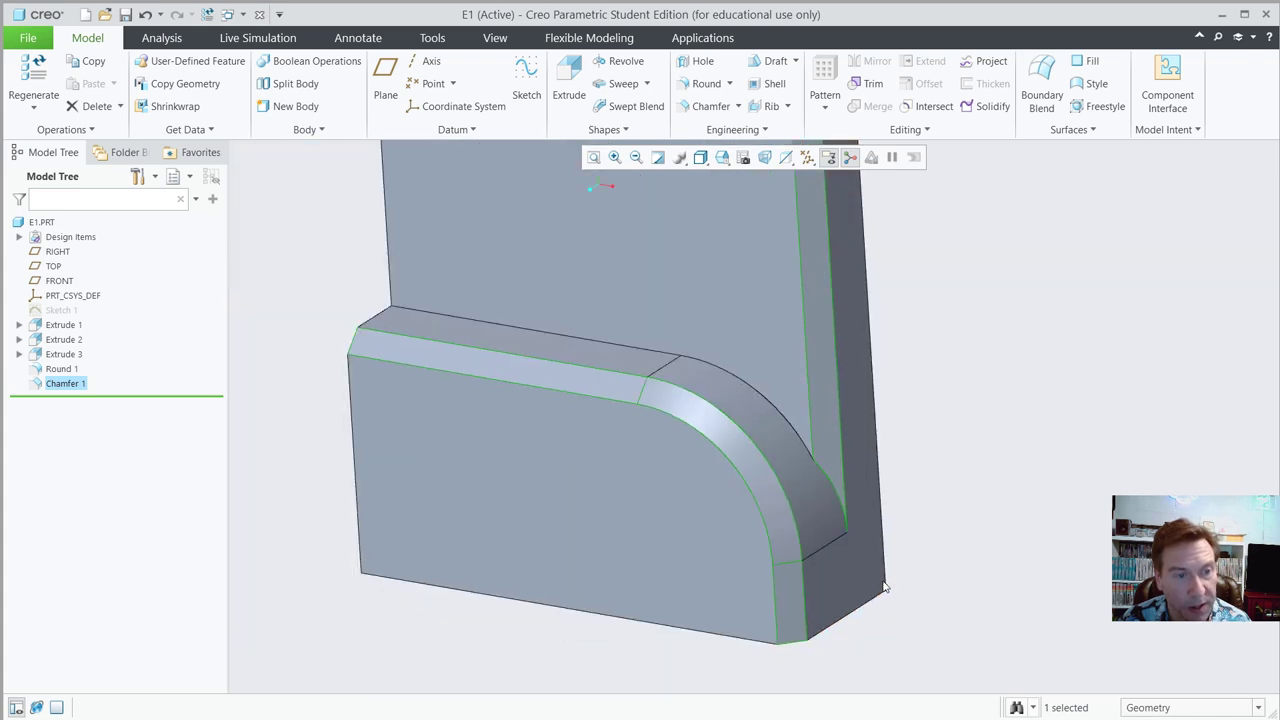
scroll(780, 410, "down", 3)
scroll(810, 443, "up", 3)
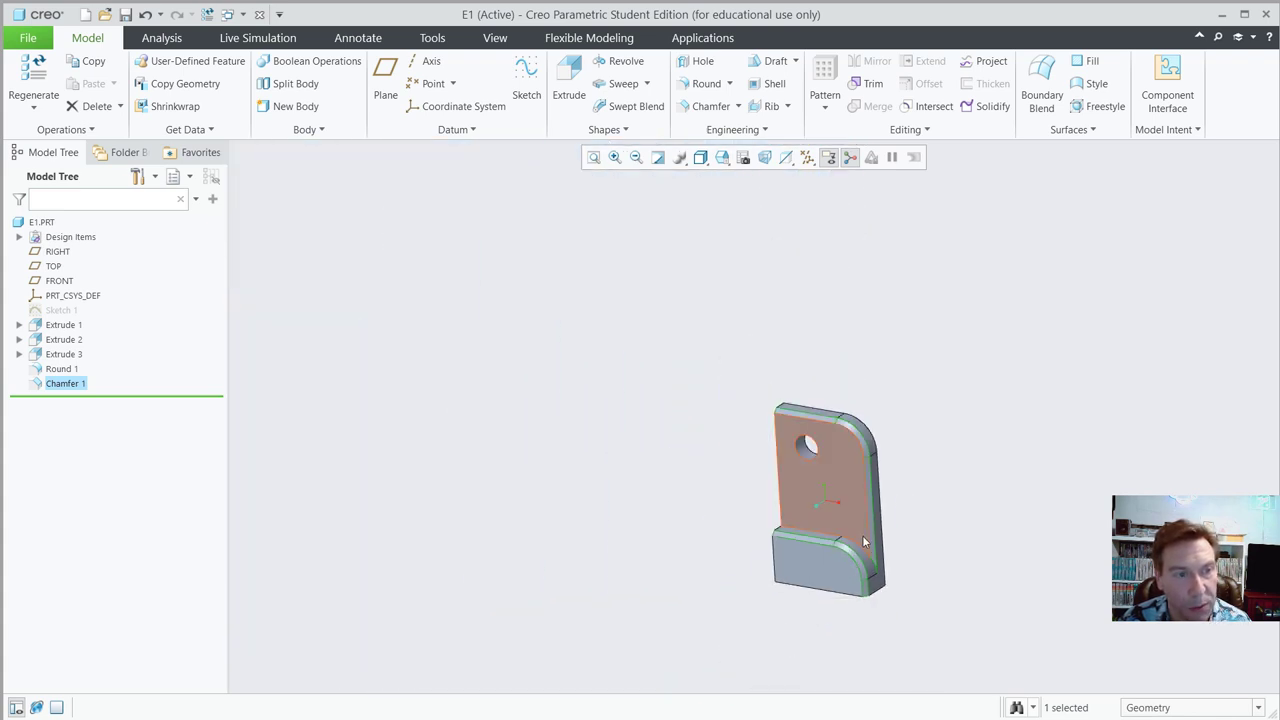
scroll(864, 475, "down", 4)
scroll(852, 459, "up", 3)
scroll(903, 600, "down", 3)
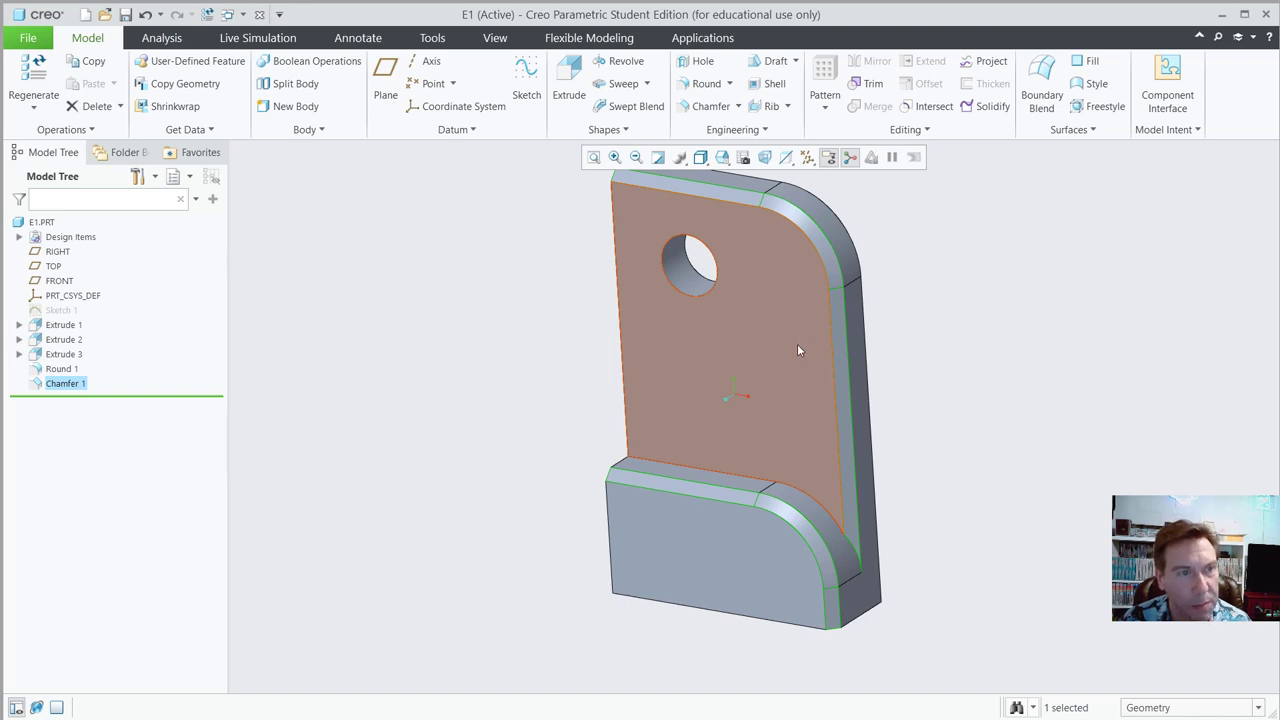
mouse_move(797, 350)
middle_mouse_down()
mouse_move(920, 393)
mouse_move(600, 443)
mouse_move(720, 470)
mouse_move(820, 419)
middle_mouse_up()
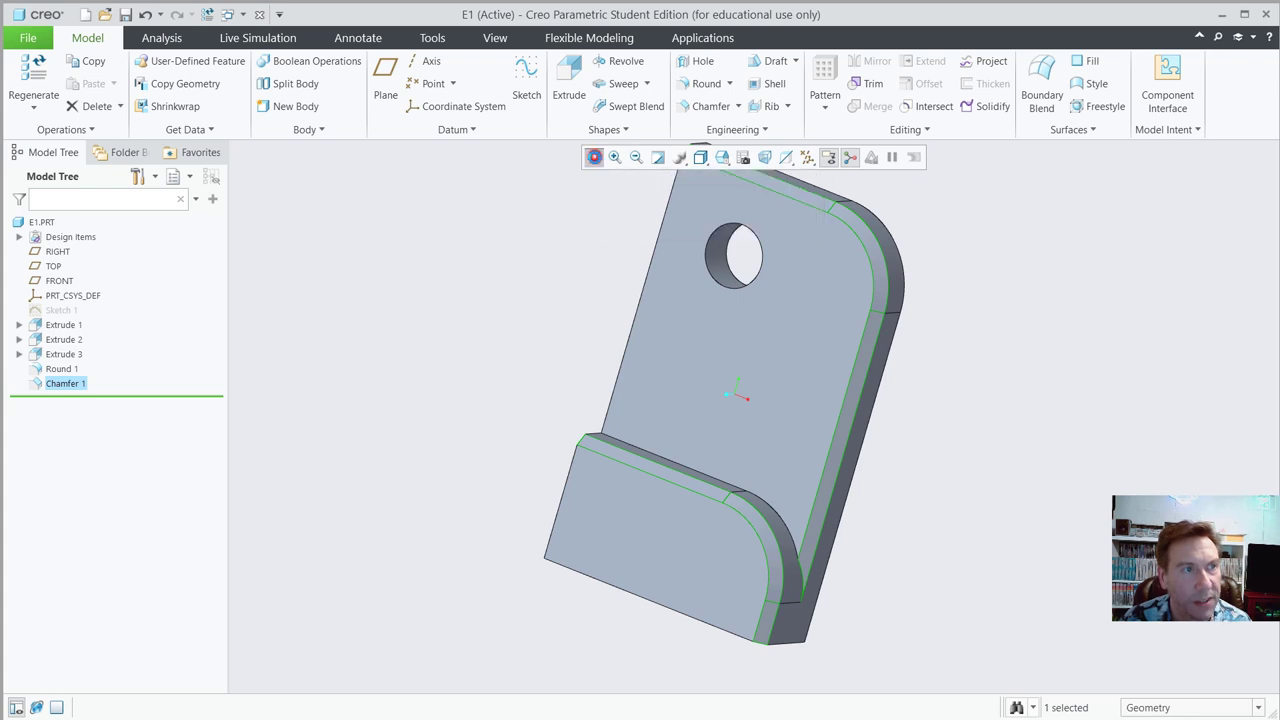
- Refit the model, magnify the area around the through hole, and zoom back out
left_click(594, 160)
left_click(614, 158)
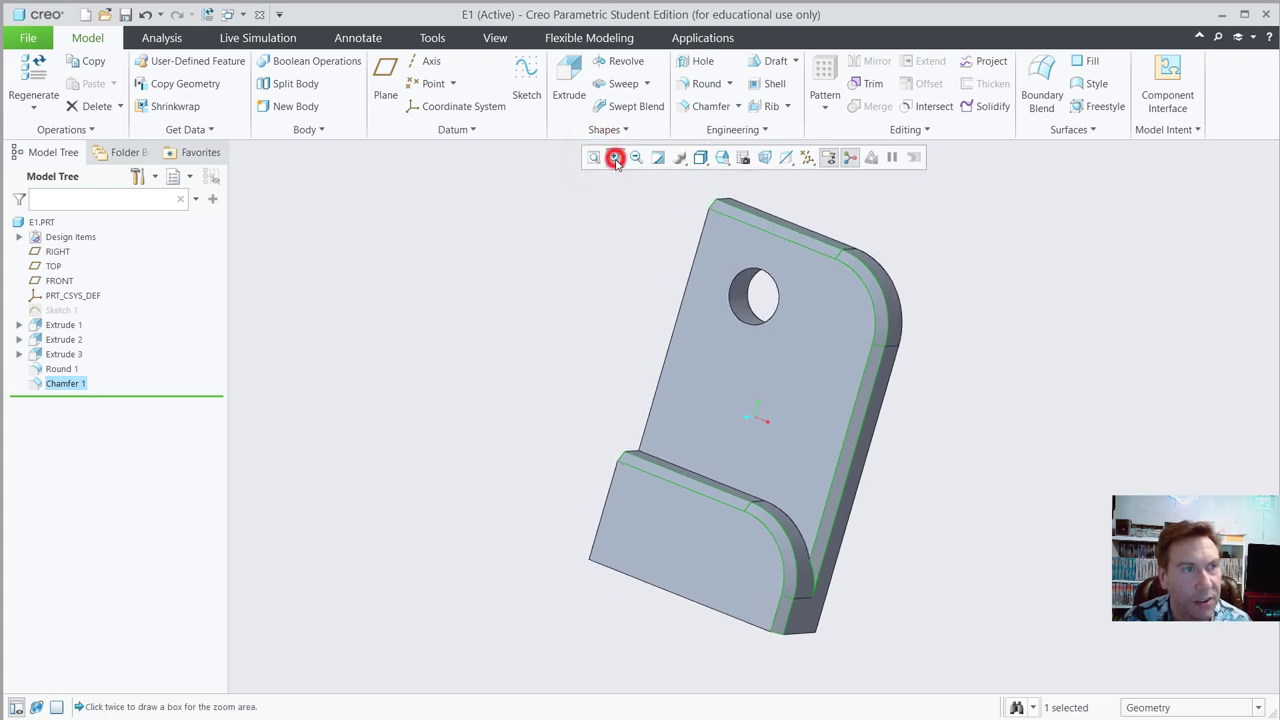
left_click(727, 379)
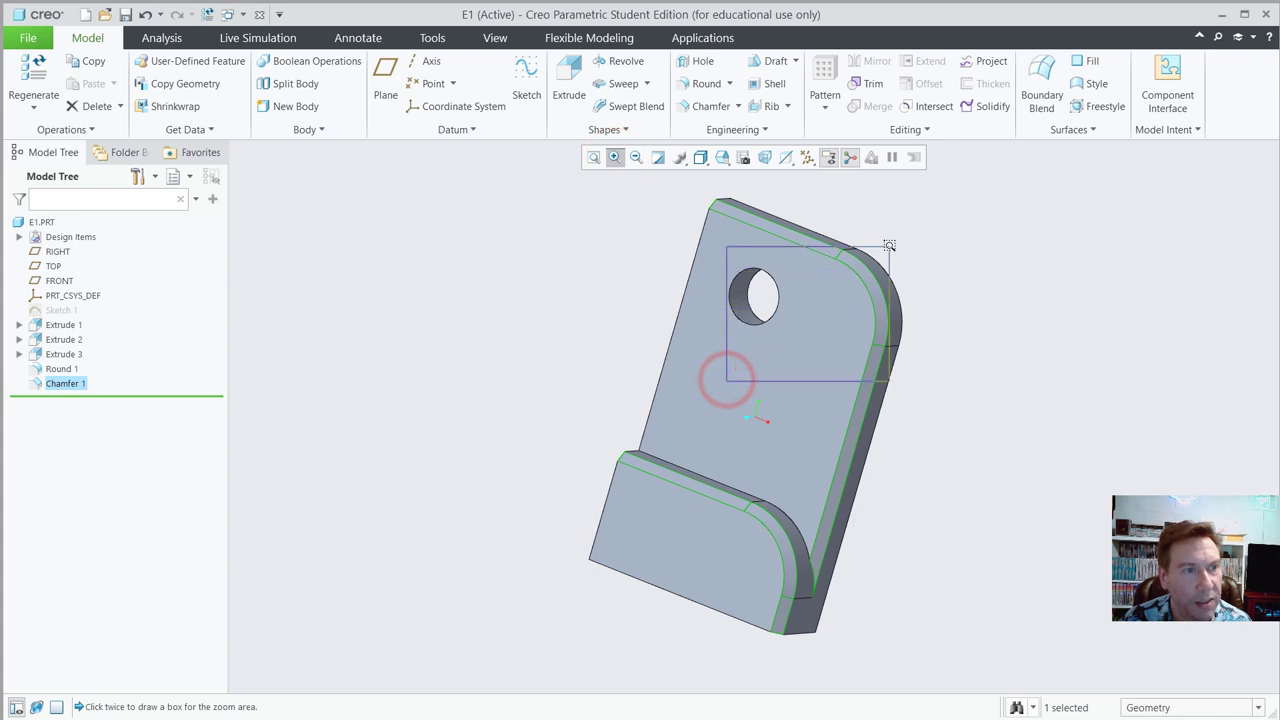
left_click(824, 248)
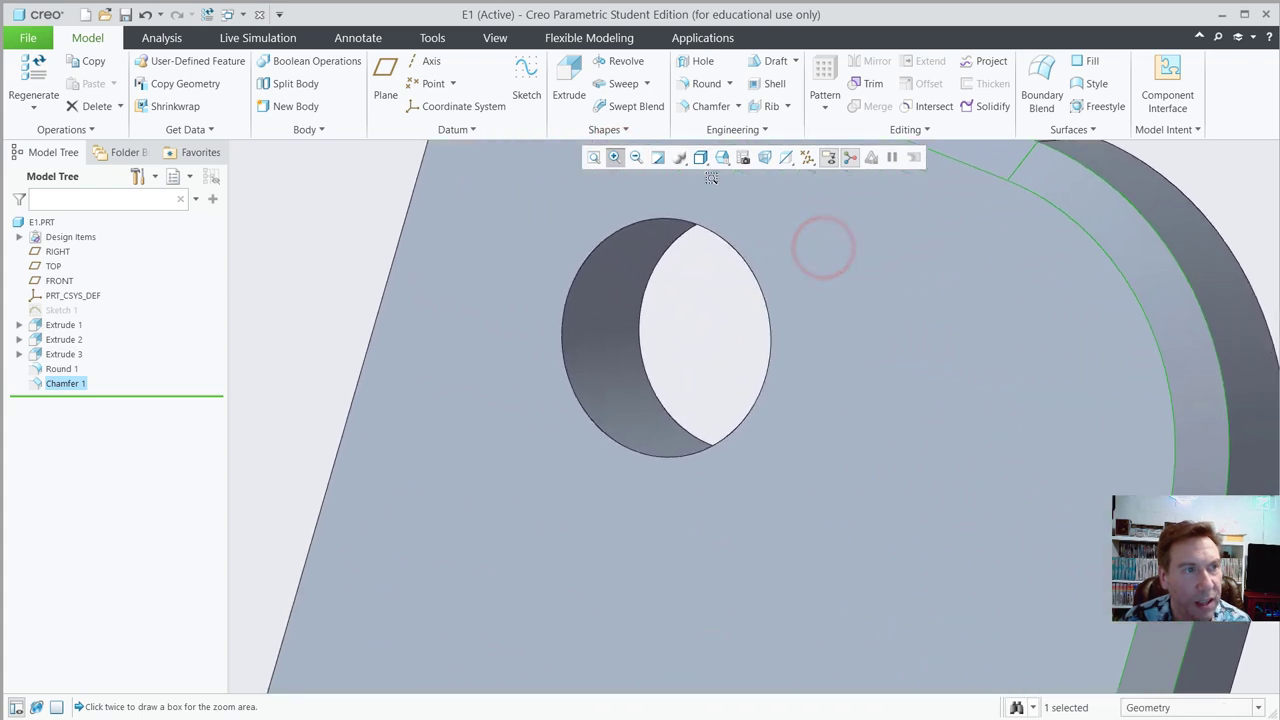
left_click(636, 157)
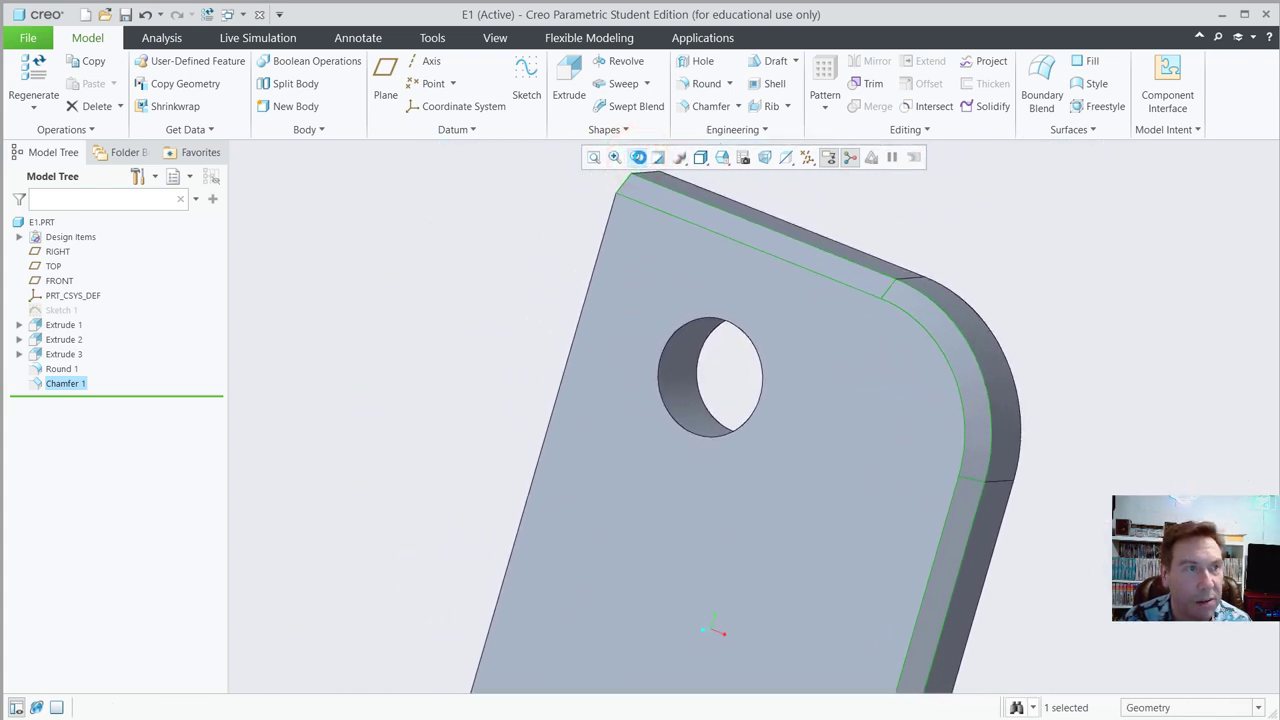
left_click(657, 158)
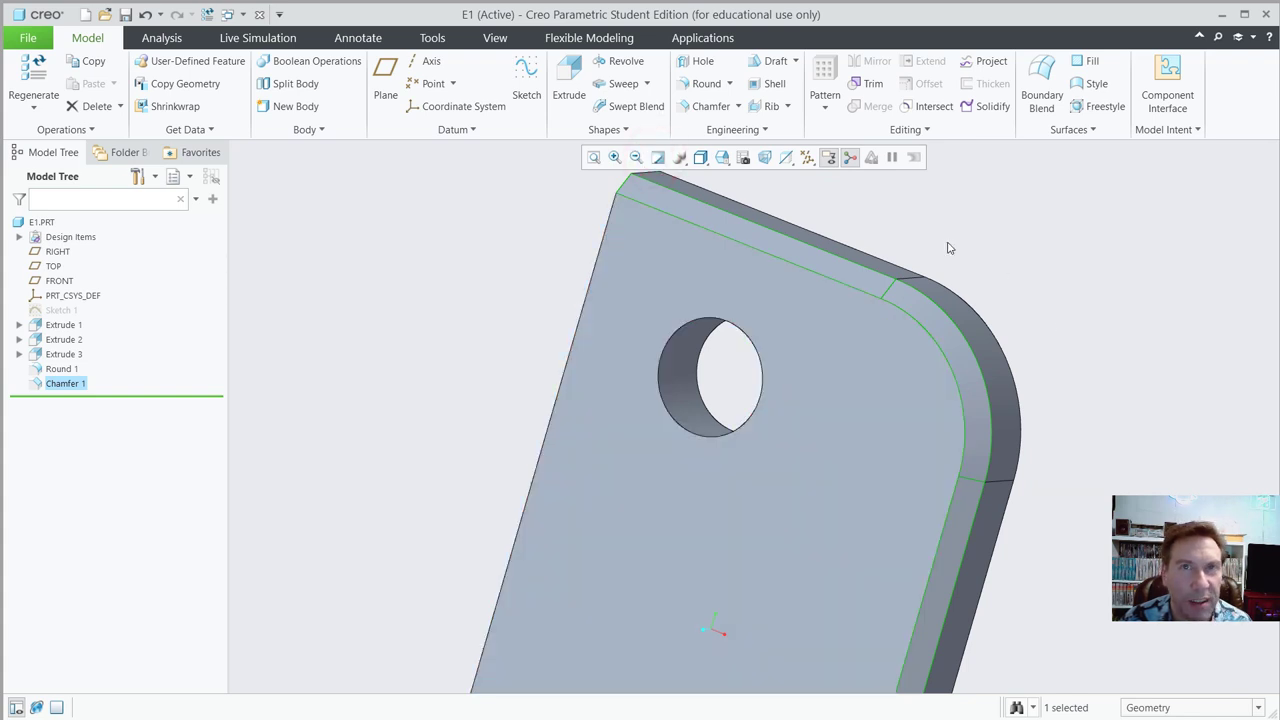
- View the part in Shading With Reflections and switch its display style to Hidden Line
left_click(679, 158)
left_click(680, 158)
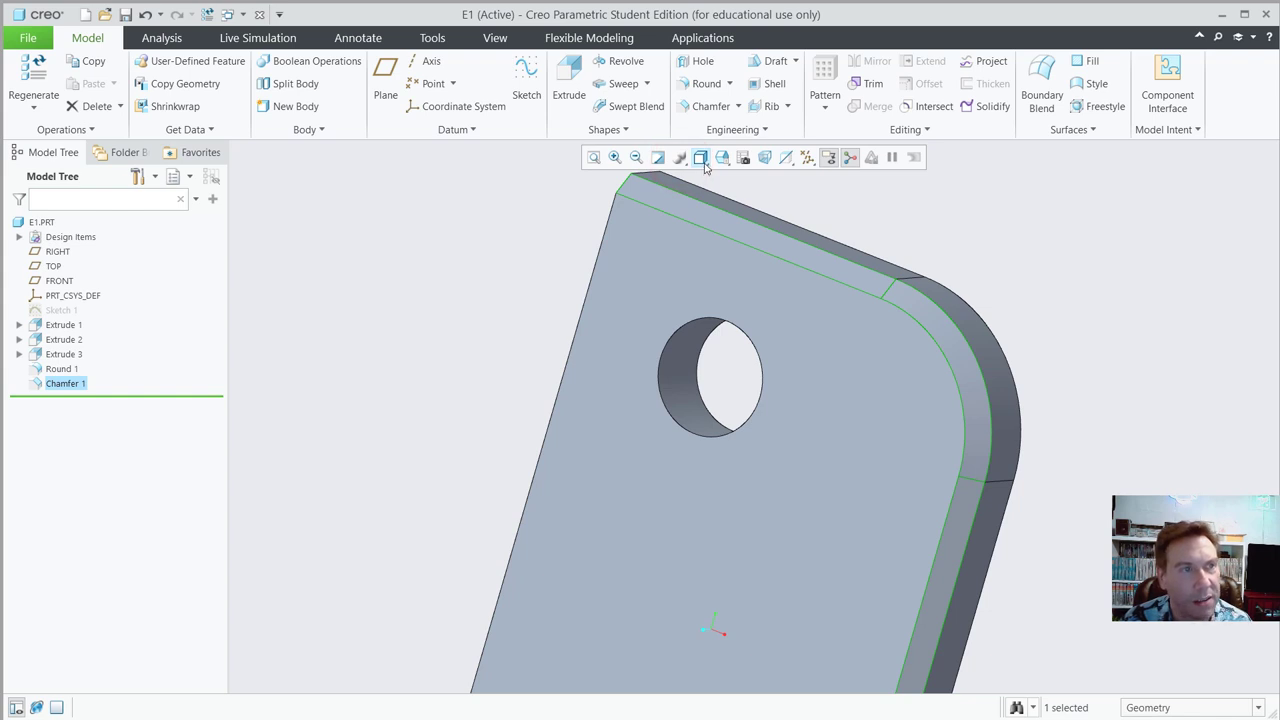
left_click(702, 160)
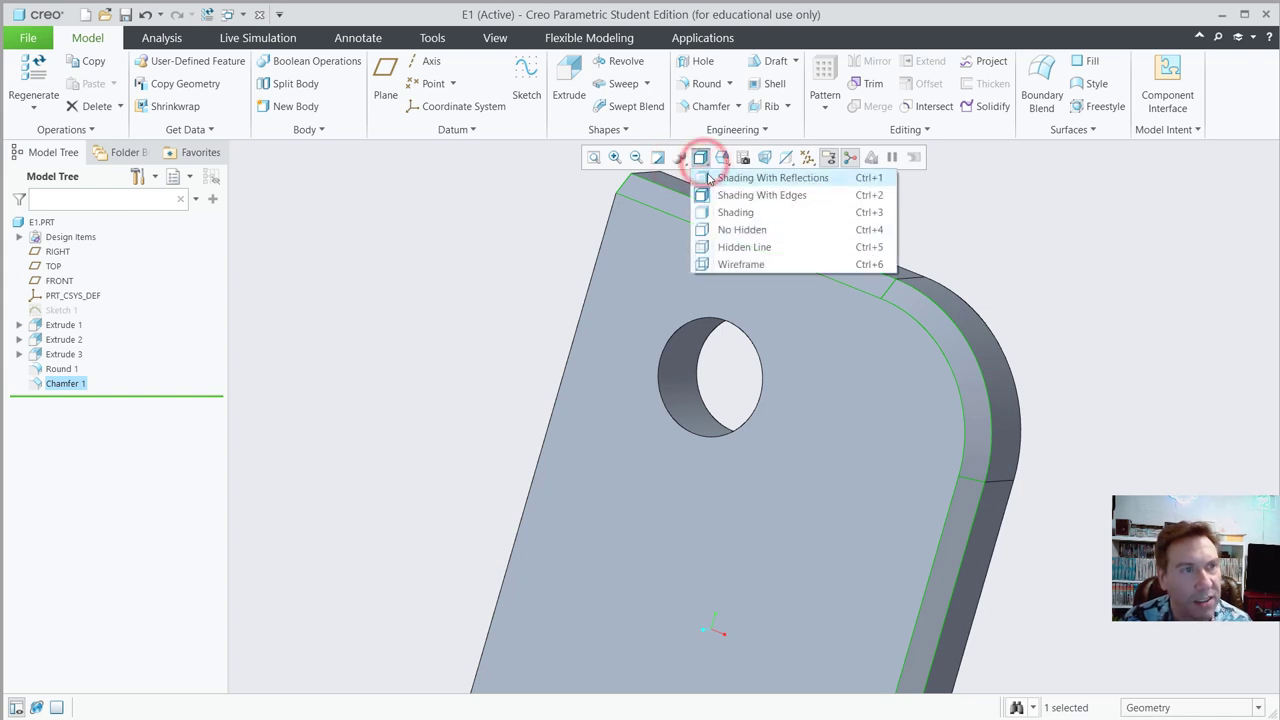
left_click(706, 178)
scroll(1086, 349, "down", 3)
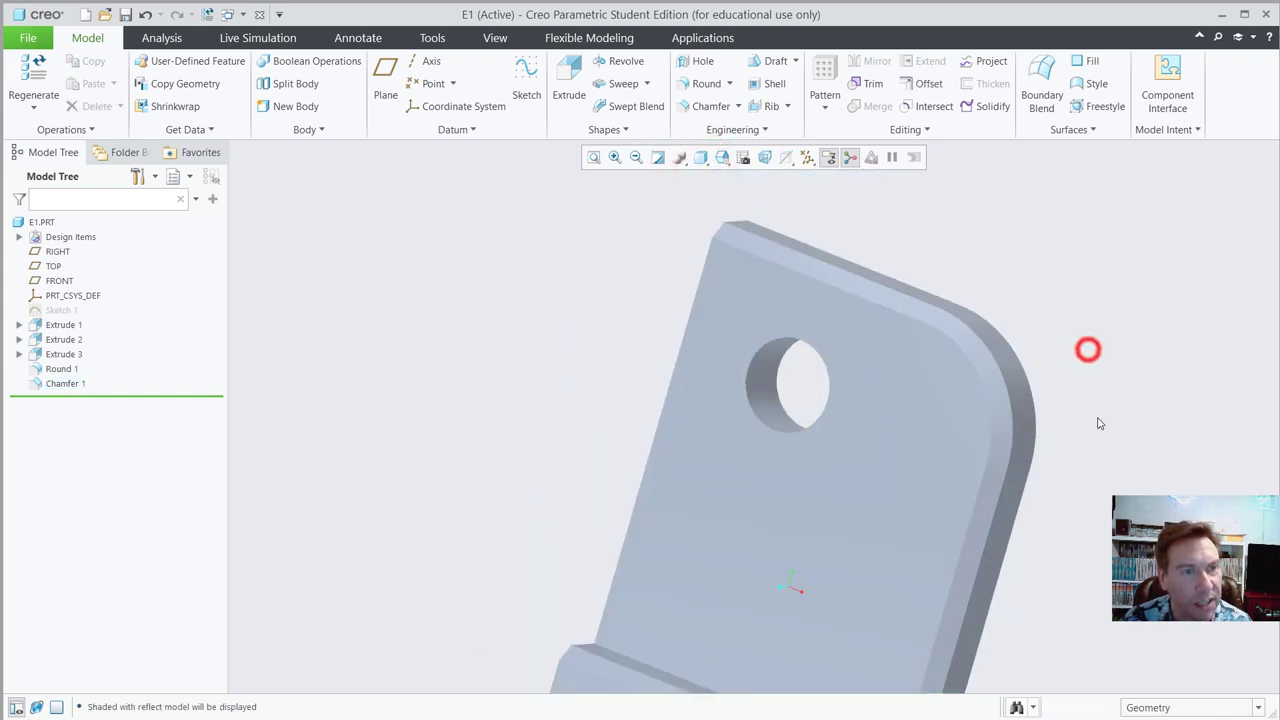
mouse_move(1088, 605)
middle_mouse_down()
mouse_move(1060, 543)
mouse_move(1077, 608)
mouse_move(1017, 514)
mouse_move(979, 496)
mouse_move(1047, 522)
middle_mouse_up()
scroll(1098, 525, "up", 2)
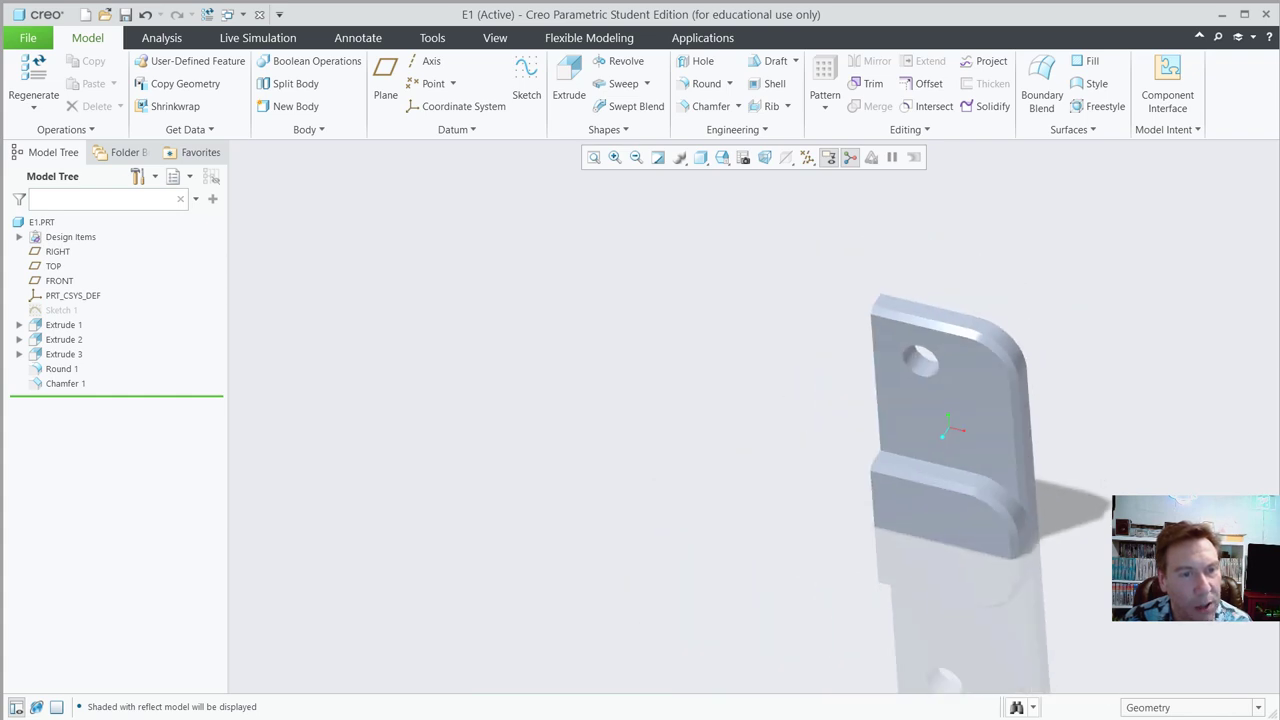
left_click(701, 158)
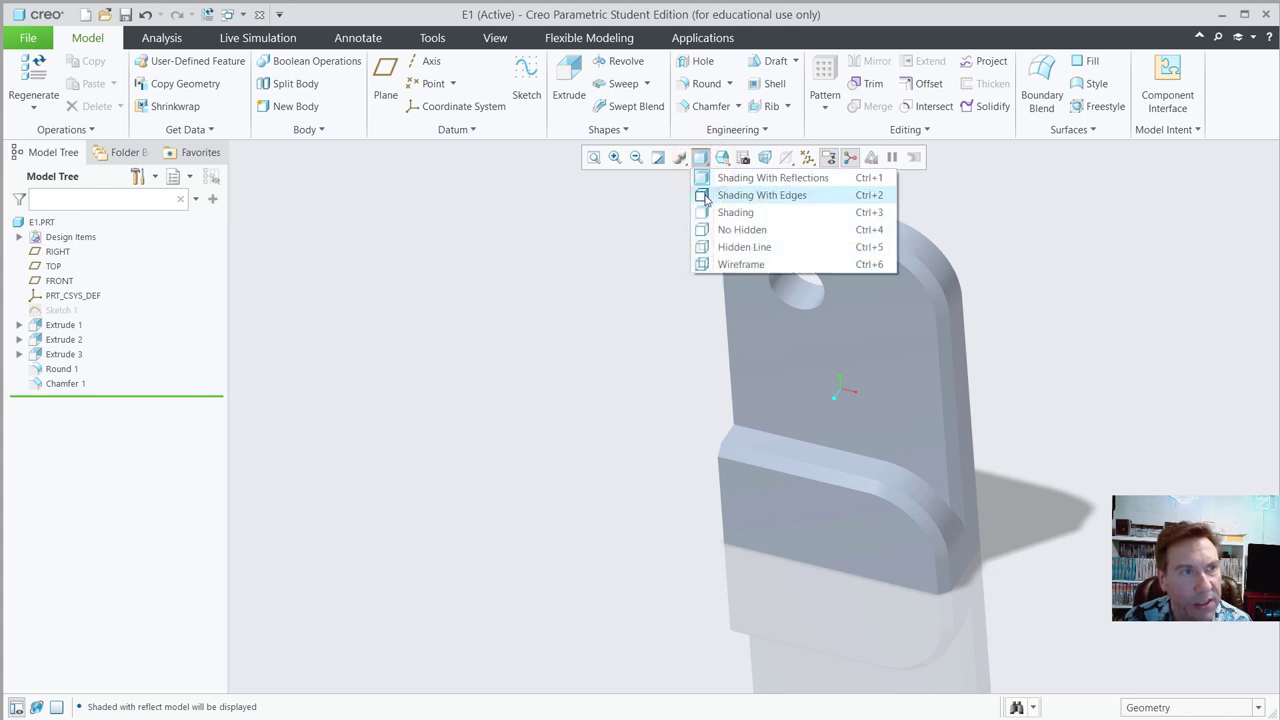
left_click(706, 249)
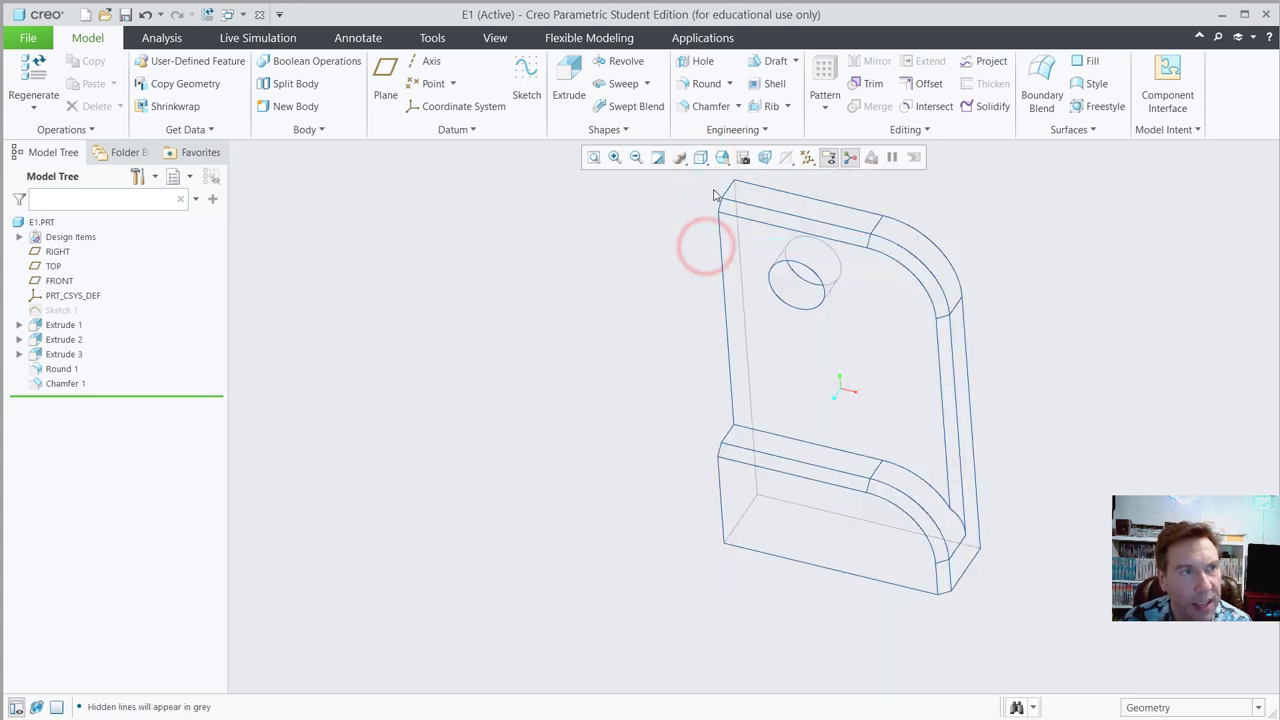
- Set the part's display style to Shading With Edges and return the view to Standard Orientation
left_click(701, 158)
left_click(700, 195)
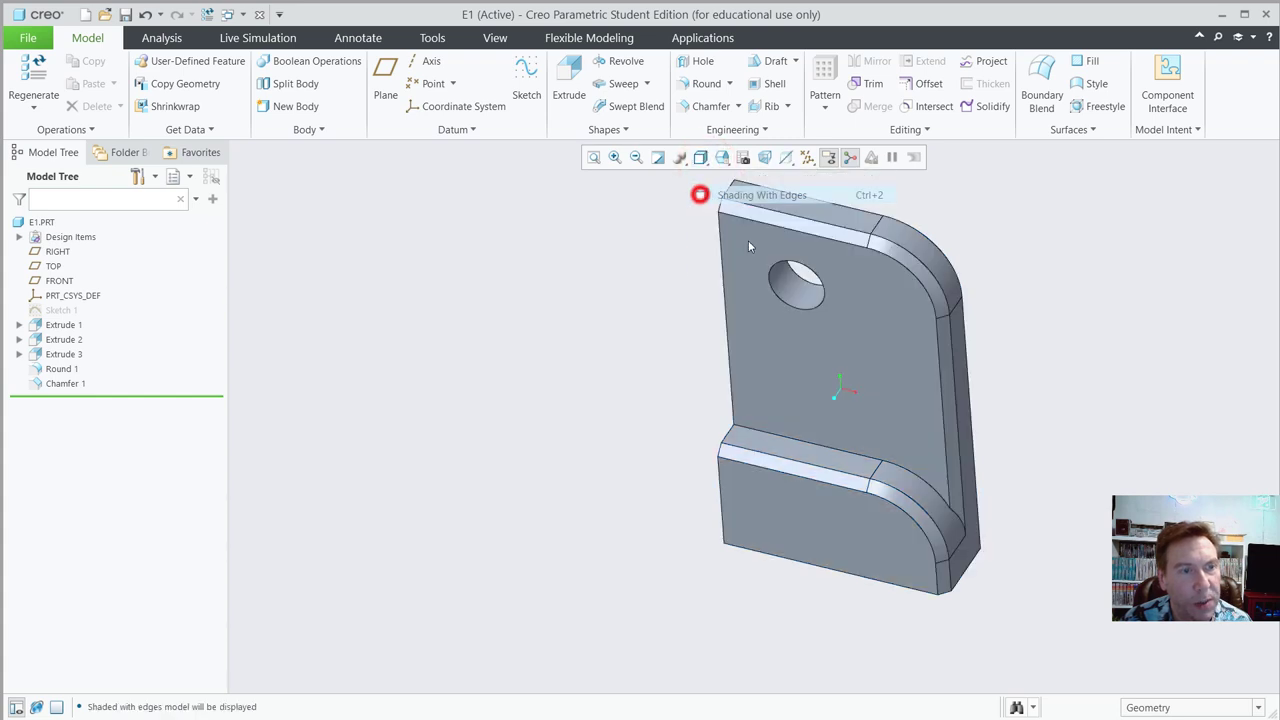
left_click(722, 159)
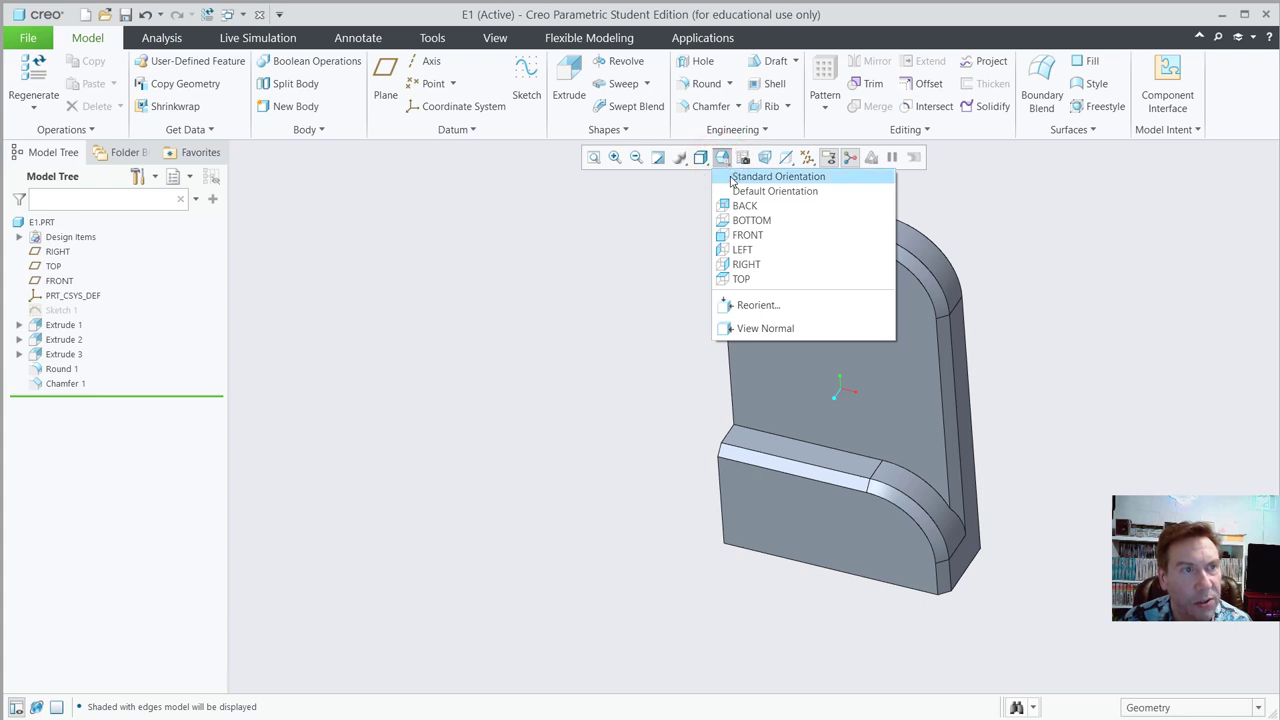
left_click(731, 178)
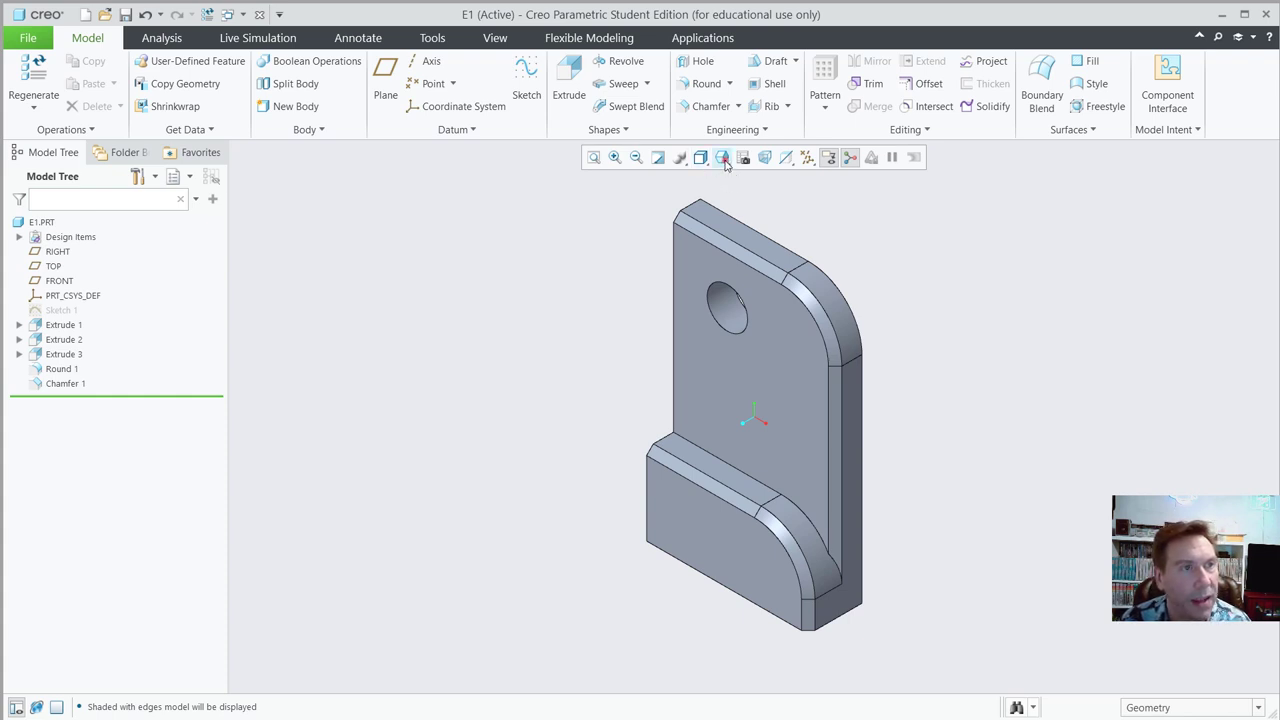
- View the part from the saved FRONT orientation and the saved LEFT orientation
left_click(722, 158)
left_click(727, 234)
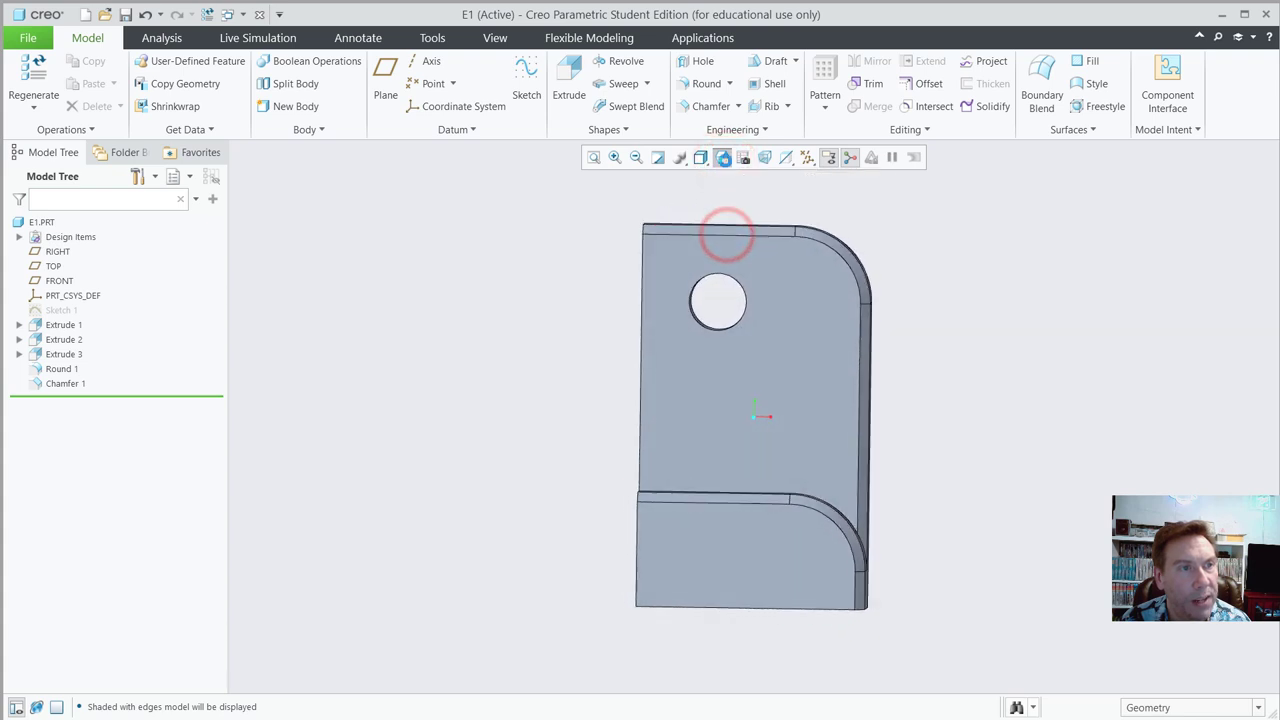
left_click(722, 158)
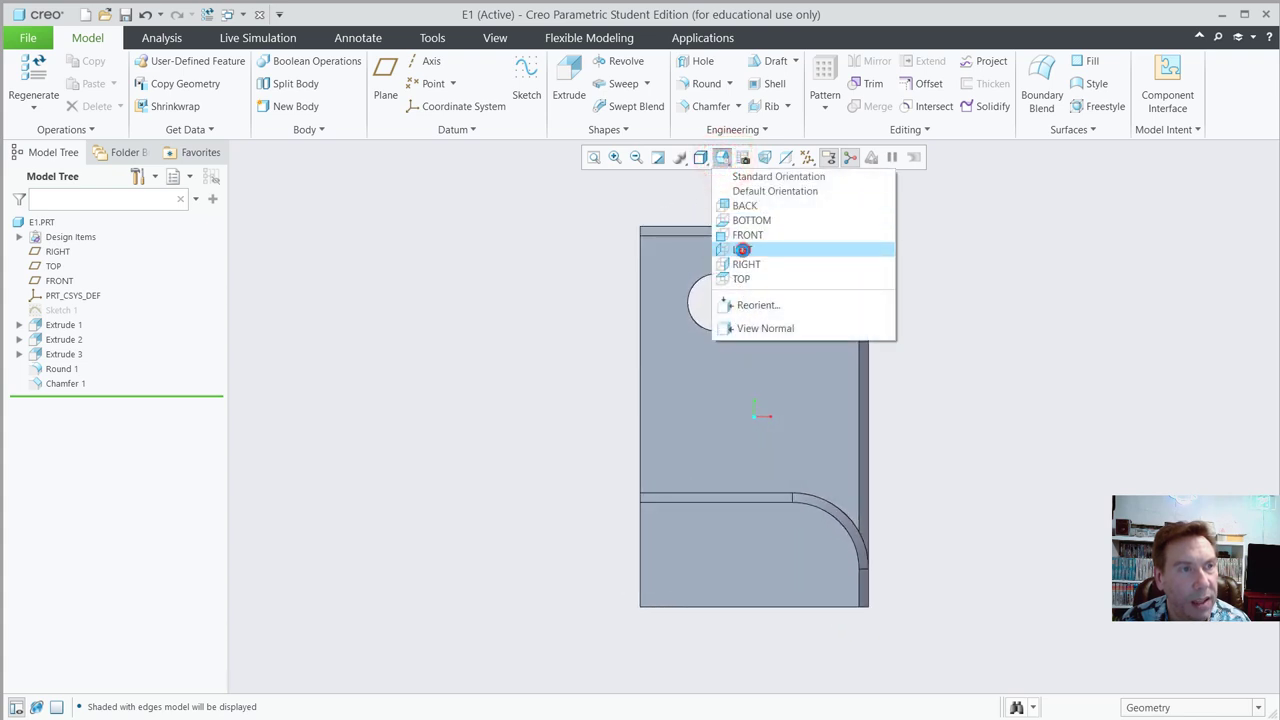
left_click(742, 249)
- Orient the view normal to the chamfer face along the lower block's front top edge
left_click(724, 159)
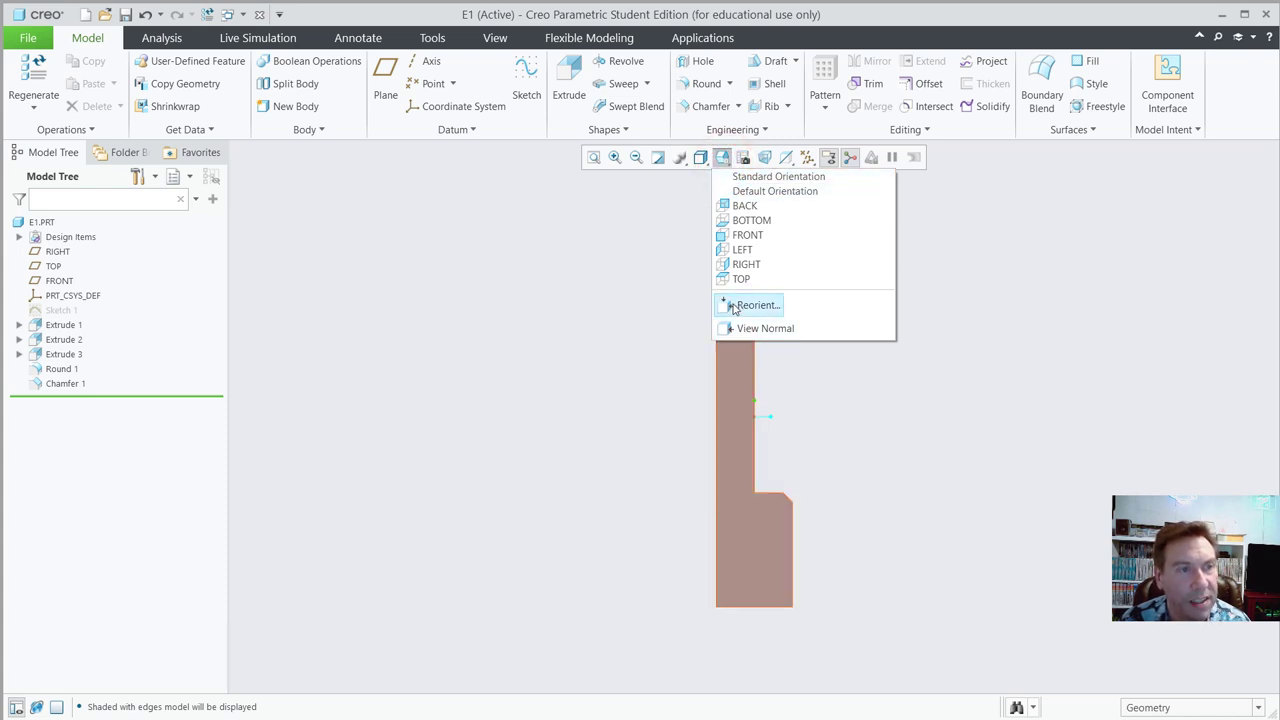
mouse_move(834, 482)
middle_mouse_down()
mouse_move(846, 443)
mouse_move(797, 487)
middle_mouse_up()
left_click(801, 485)
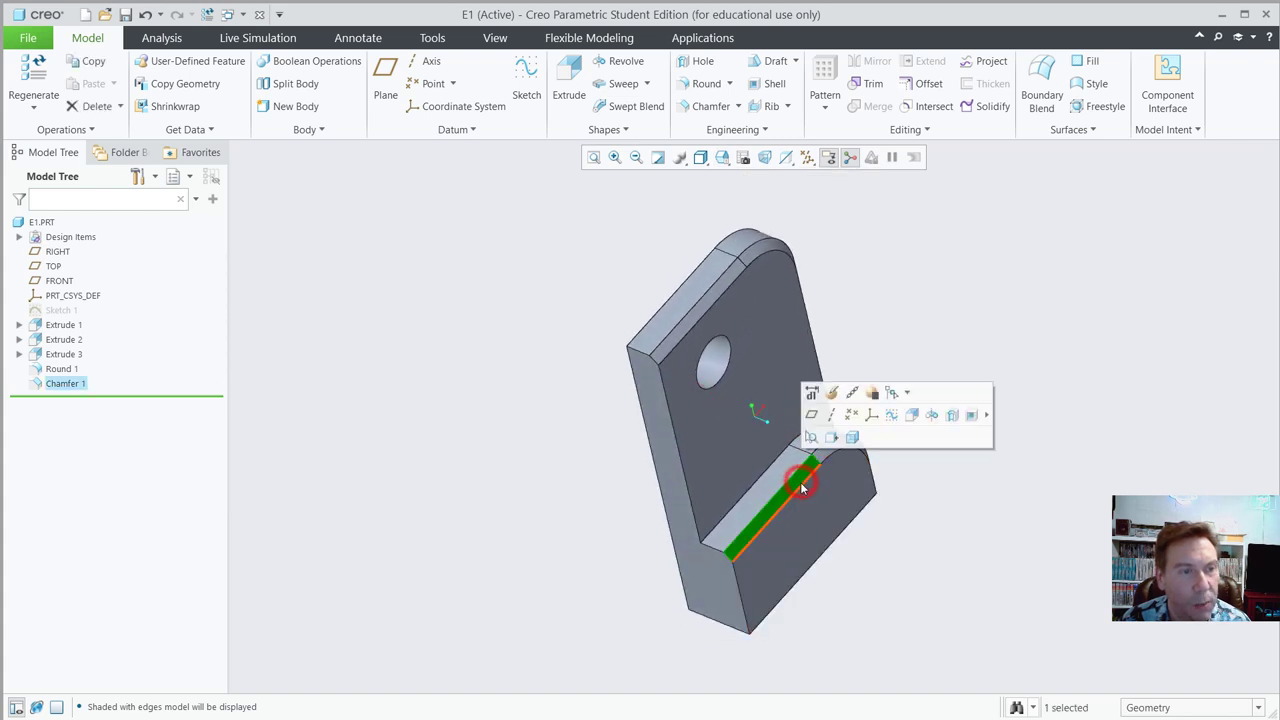
left_click(724, 160)
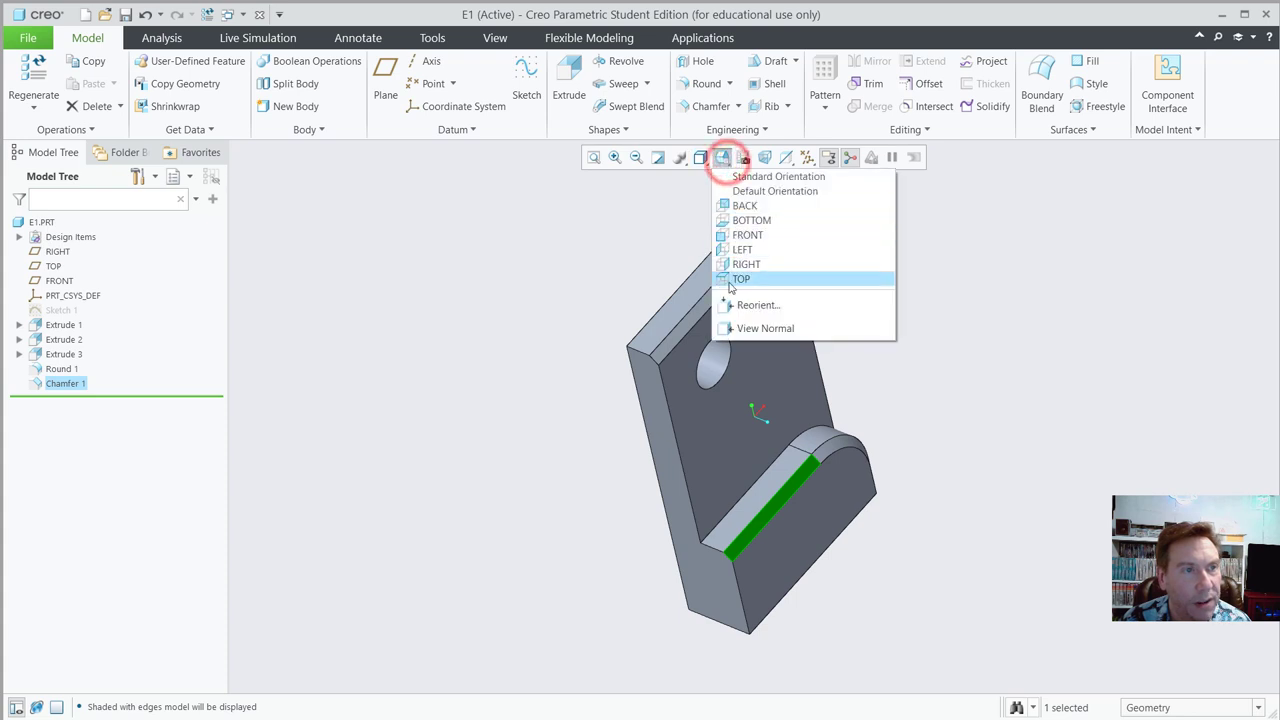
left_click(763, 328)
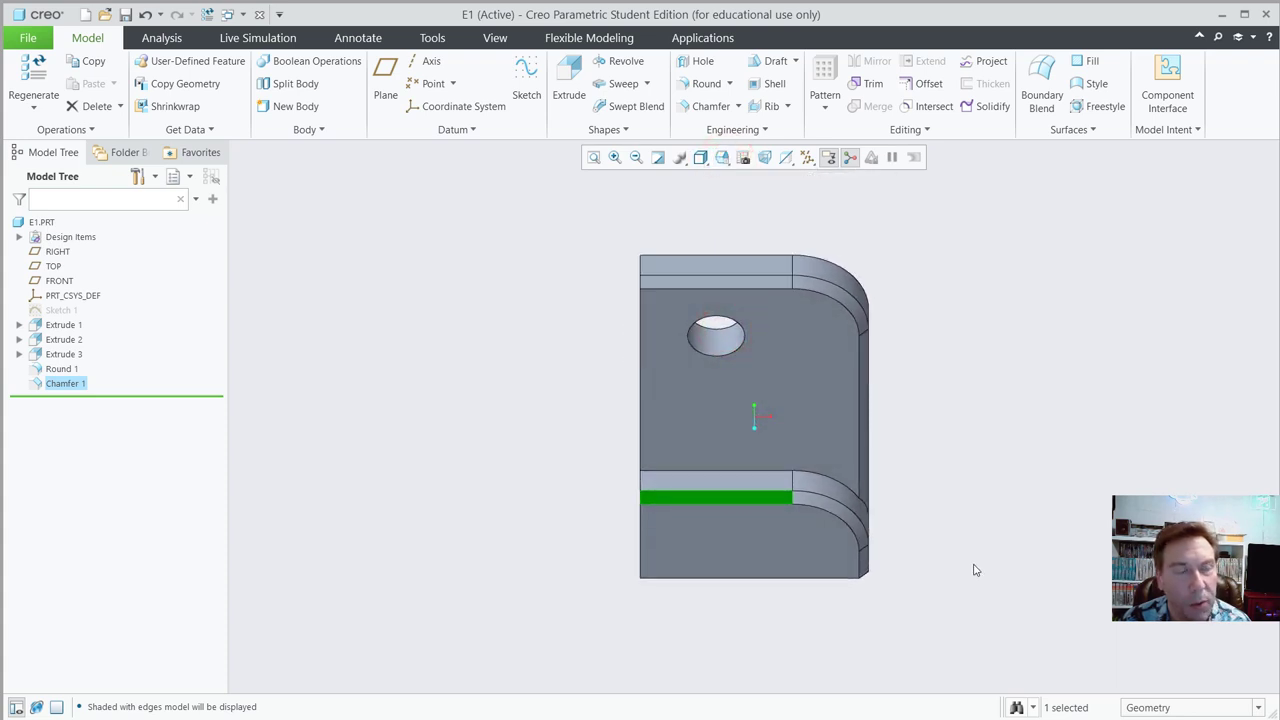
left_click(923, 350)
key("ctrl+d")
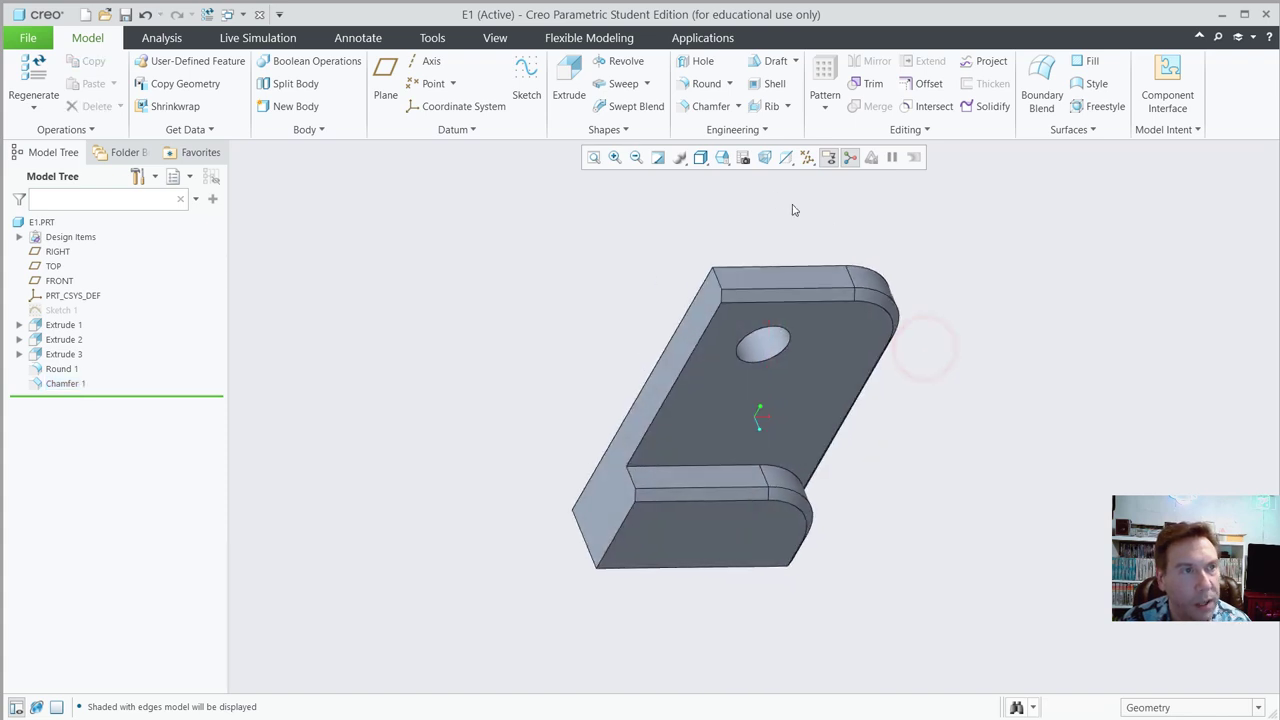
- Compare the part with perspective view on and off, and briefly show all datum display types before hiding them
left_click(765, 160)
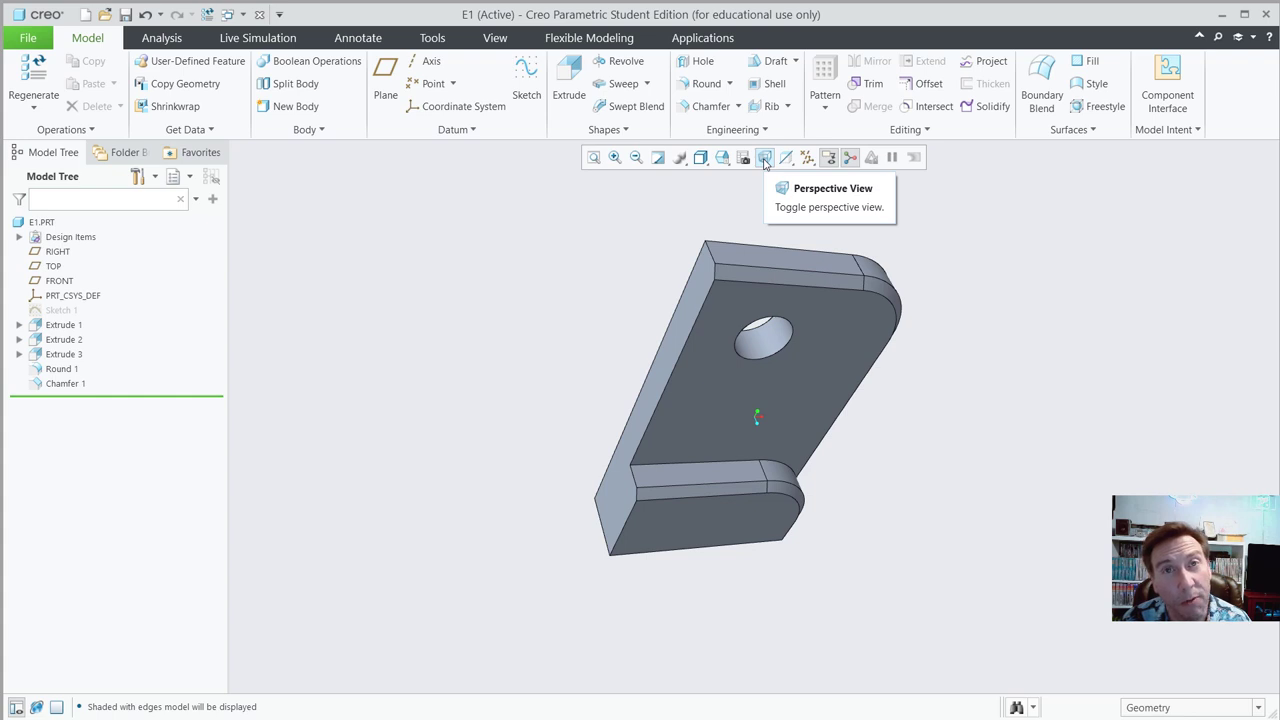
left_click(764, 160)
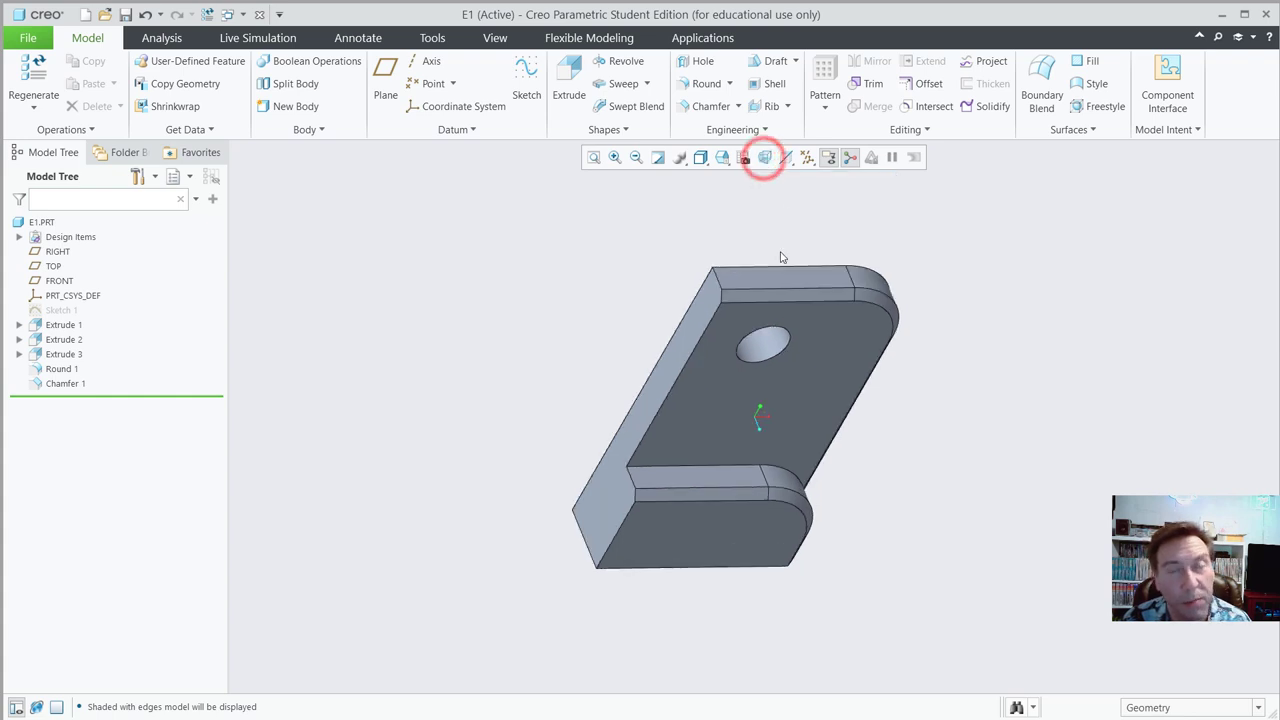
left_click(807, 157)
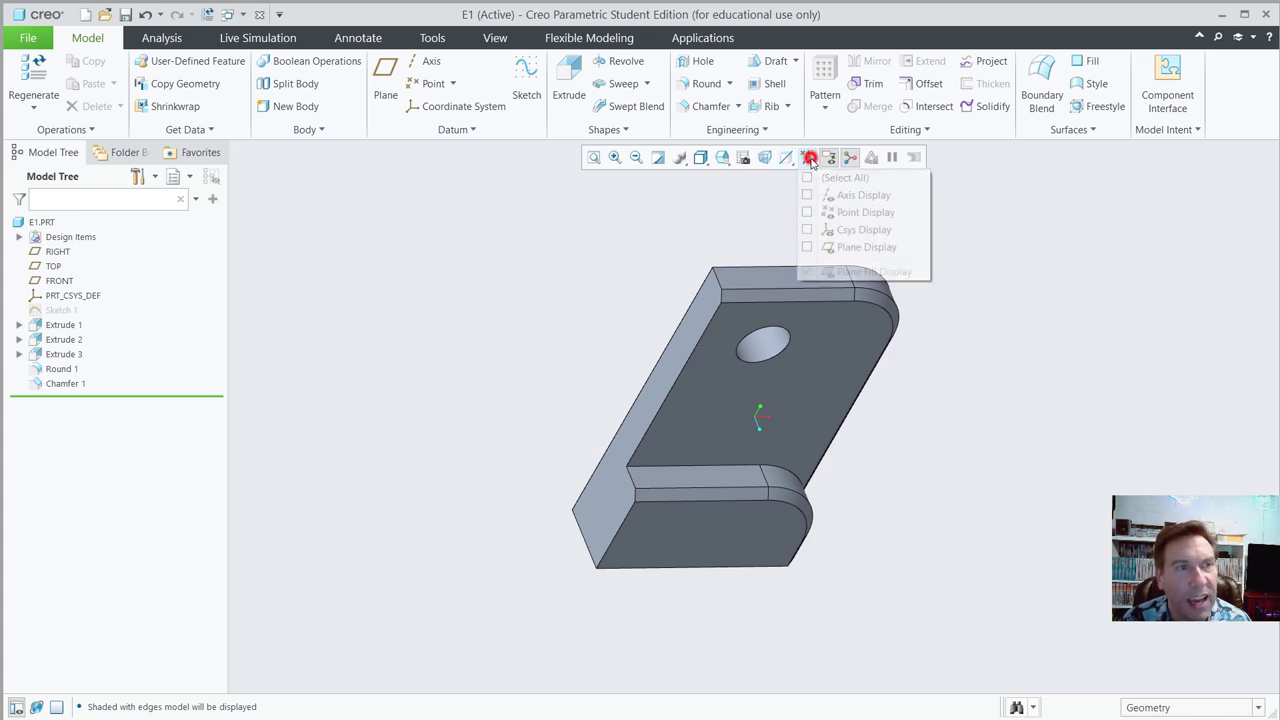
left_click(807, 178)
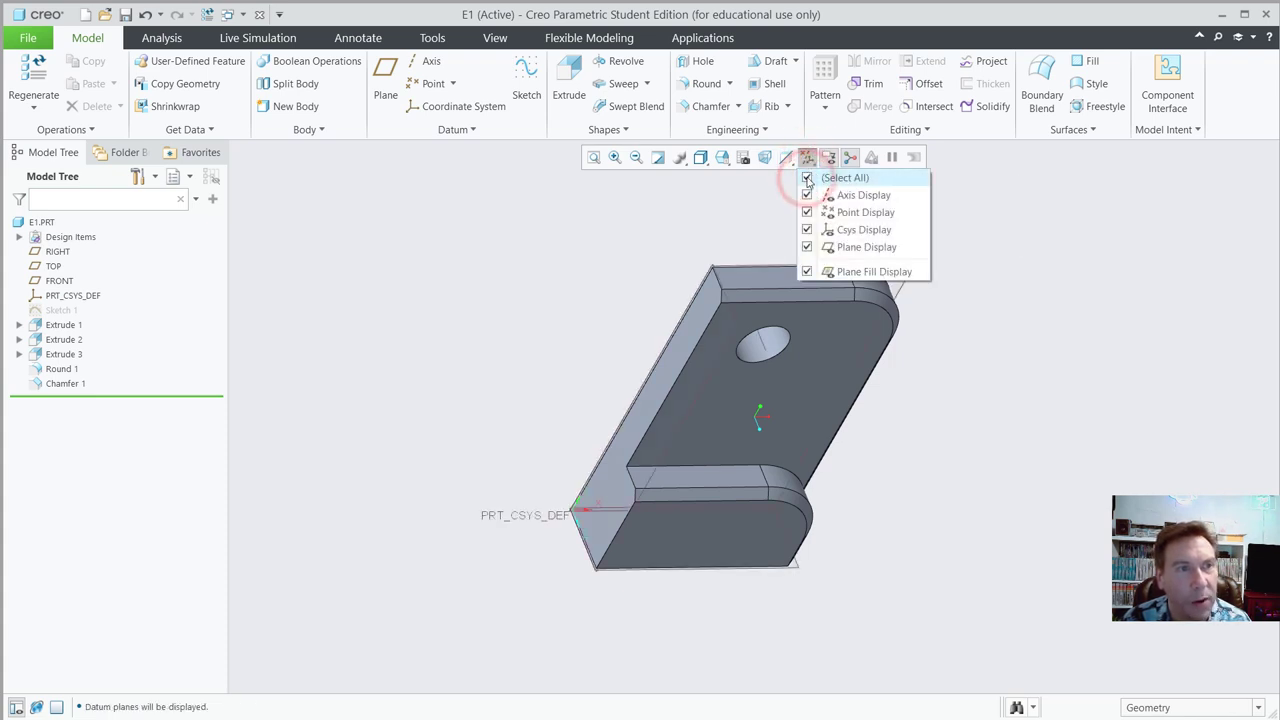
left_click(807, 178)
left_click(962, 192)
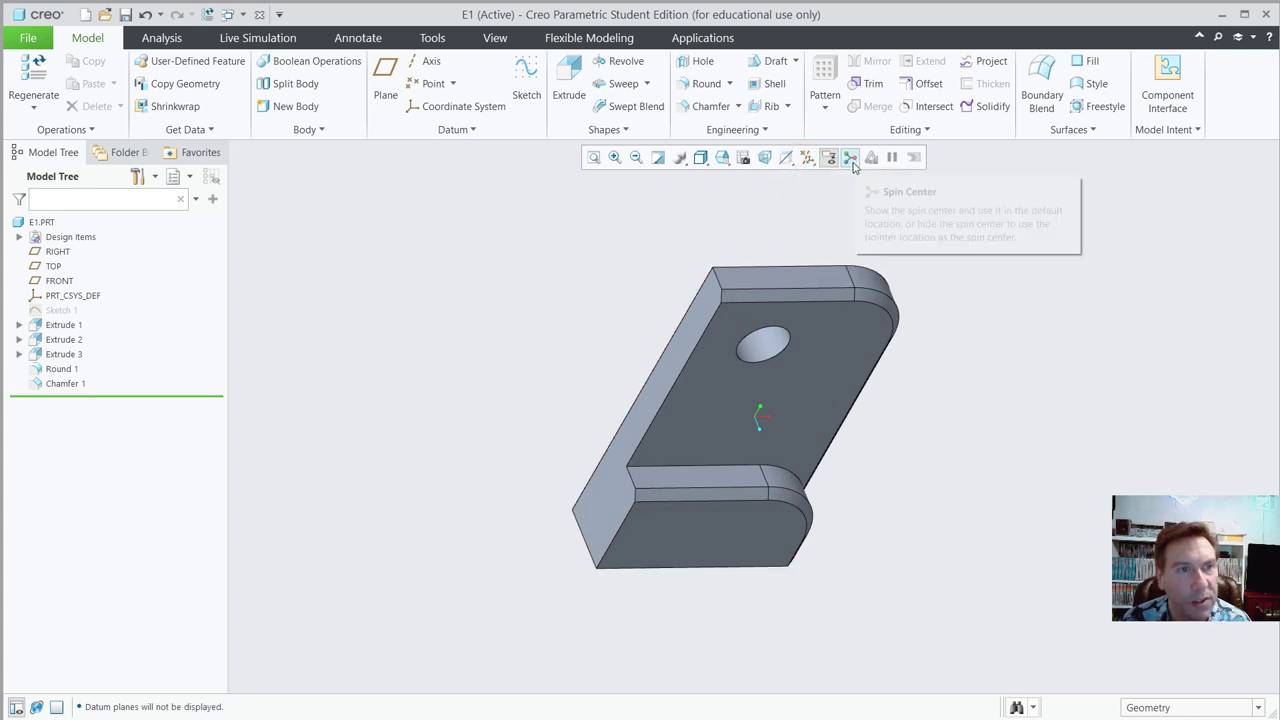
- Compare rotating the part with the spin center shown and hidden, leaving the spin center shown
mouse_move(849, 420)
middle_mouse_down()
mouse_move(909, 429)
mouse_move(937, 420)
mouse_move(912, 413)
mouse_move(963, 386)
mouse_move(948, 392)
middle_mouse_up()
left_click(850, 158)
mouse_move(706, 268)
middle_mouse_down()
mouse_move(686, 240)
mouse_move(675, 250)
middle_mouse_up()
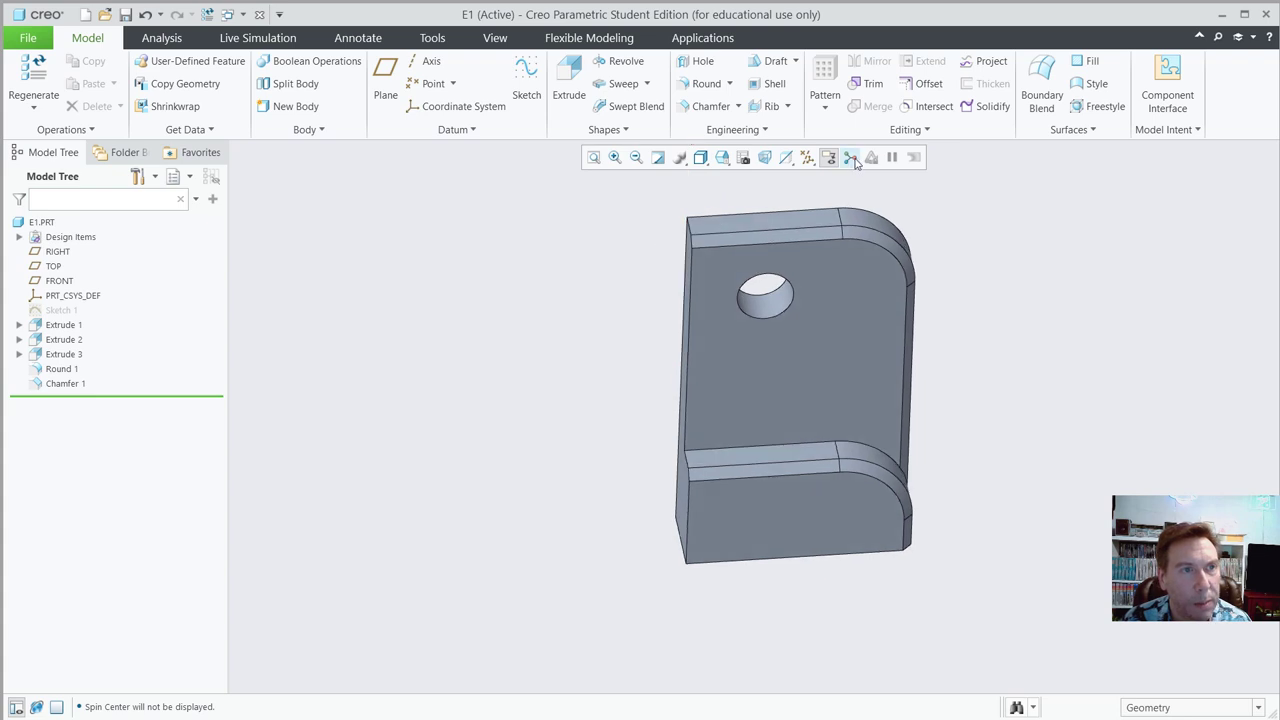
left_click(850, 158)
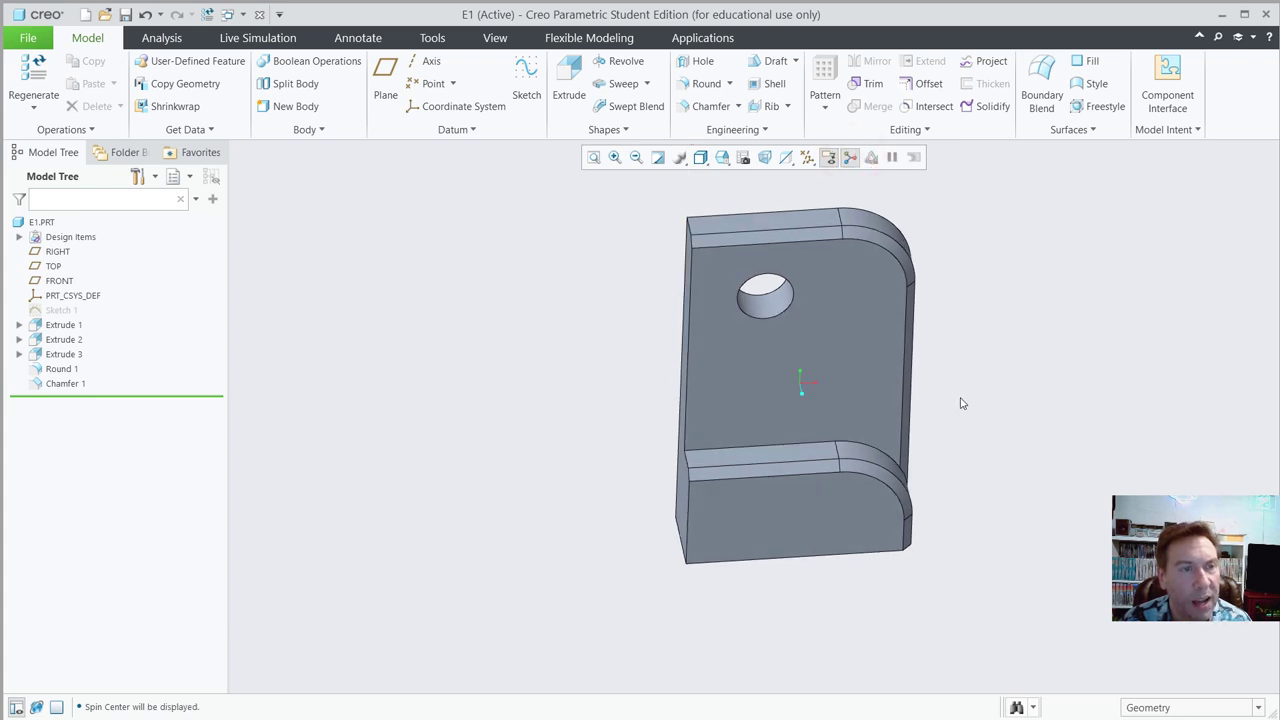
- Shell the part to a 0.060 thickness, removing the plate's back face, the bottom face, the flat left side face and the hole surface
mouse_move(960, 403)
middle_mouse_down()
mouse_move(974, 374)
mouse_move(882, 397)
mouse_move(945, 359)
mouse_move(938, 377)
mouse_move(908, 366)
mouse_move(948, 392)
mouse_move(920, 409)
mouse_move(803, 357)
mouse_move(789, 303)
mouse_move(803, 297)
mouse_move(800, 310)
middle_mouse_up()
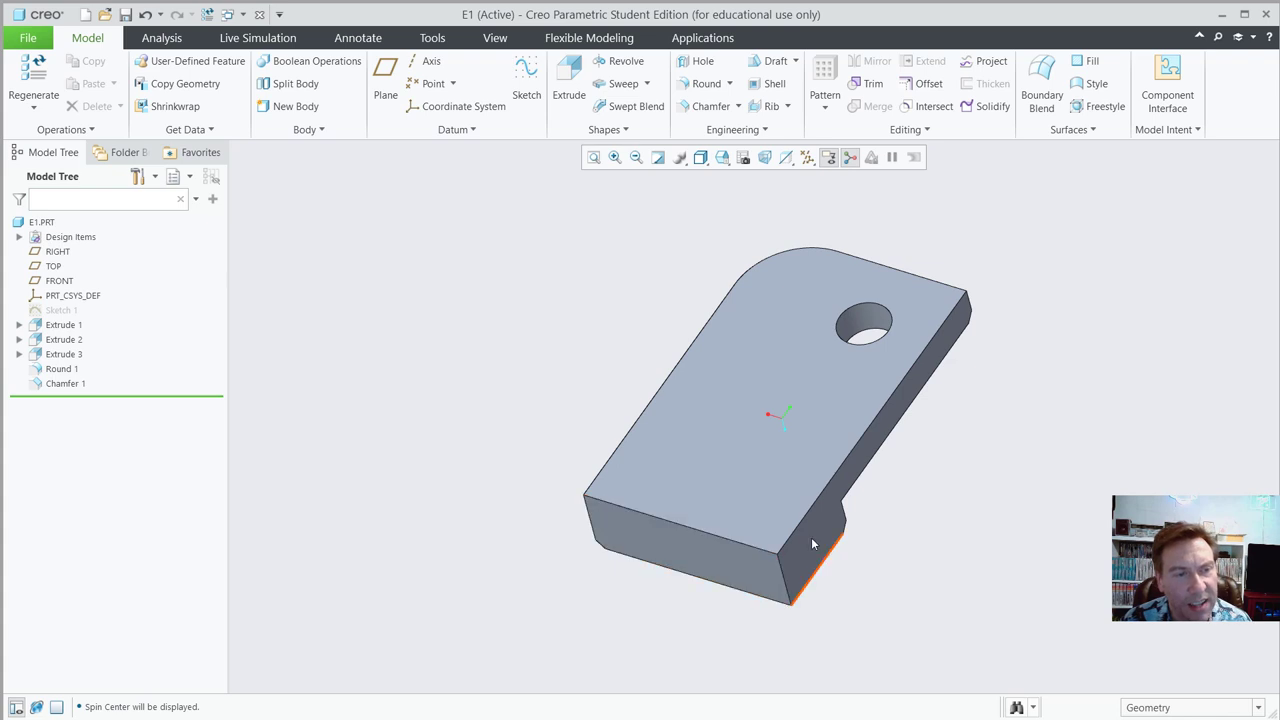
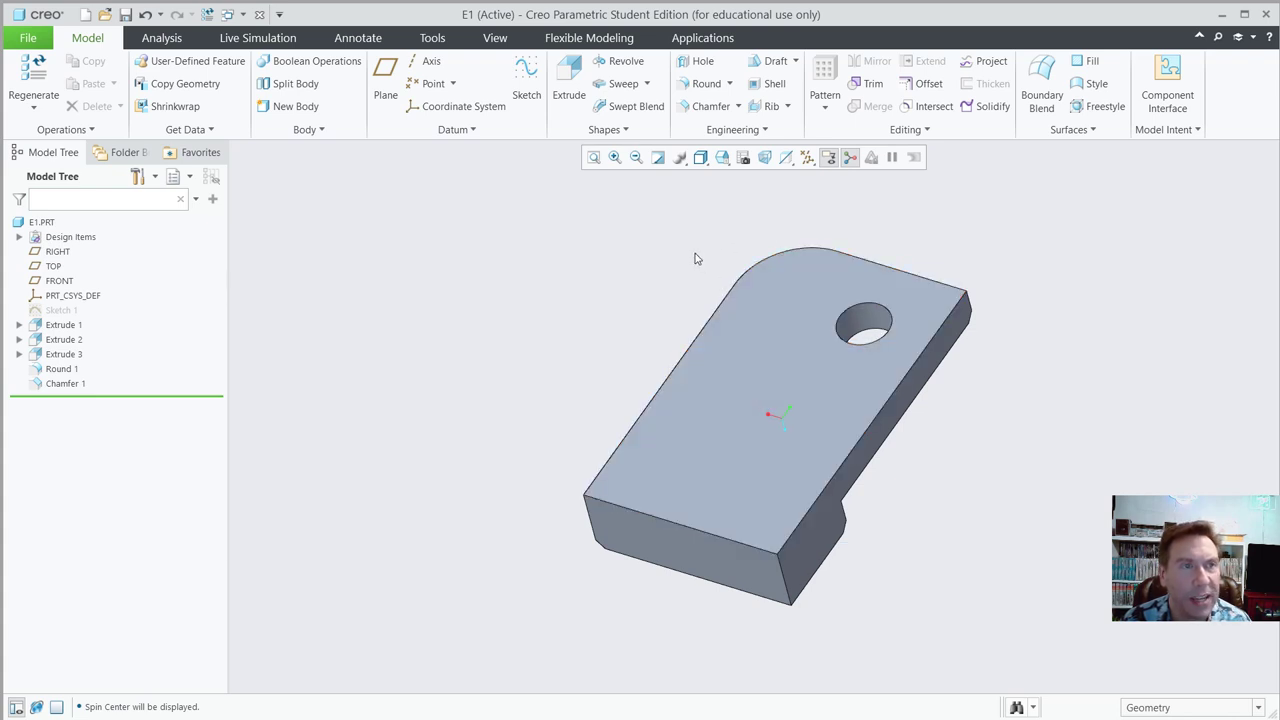
left_click(766, 83)
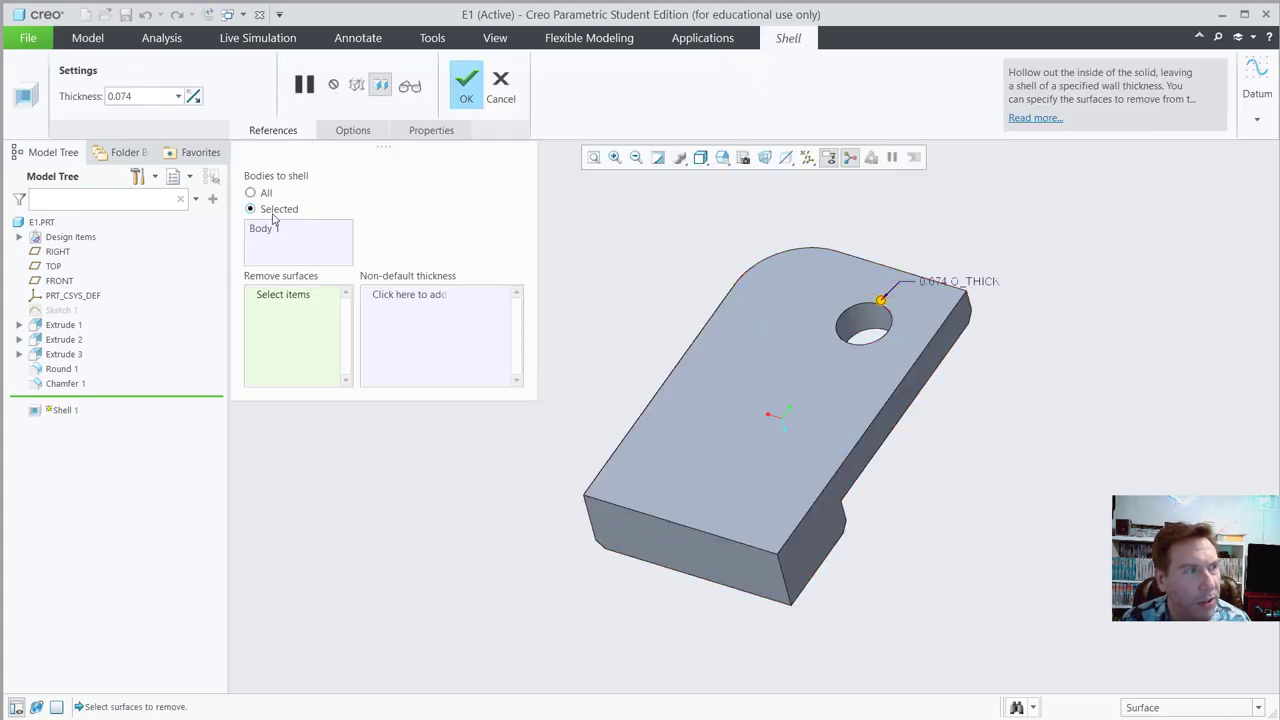
double_click(139, 92)
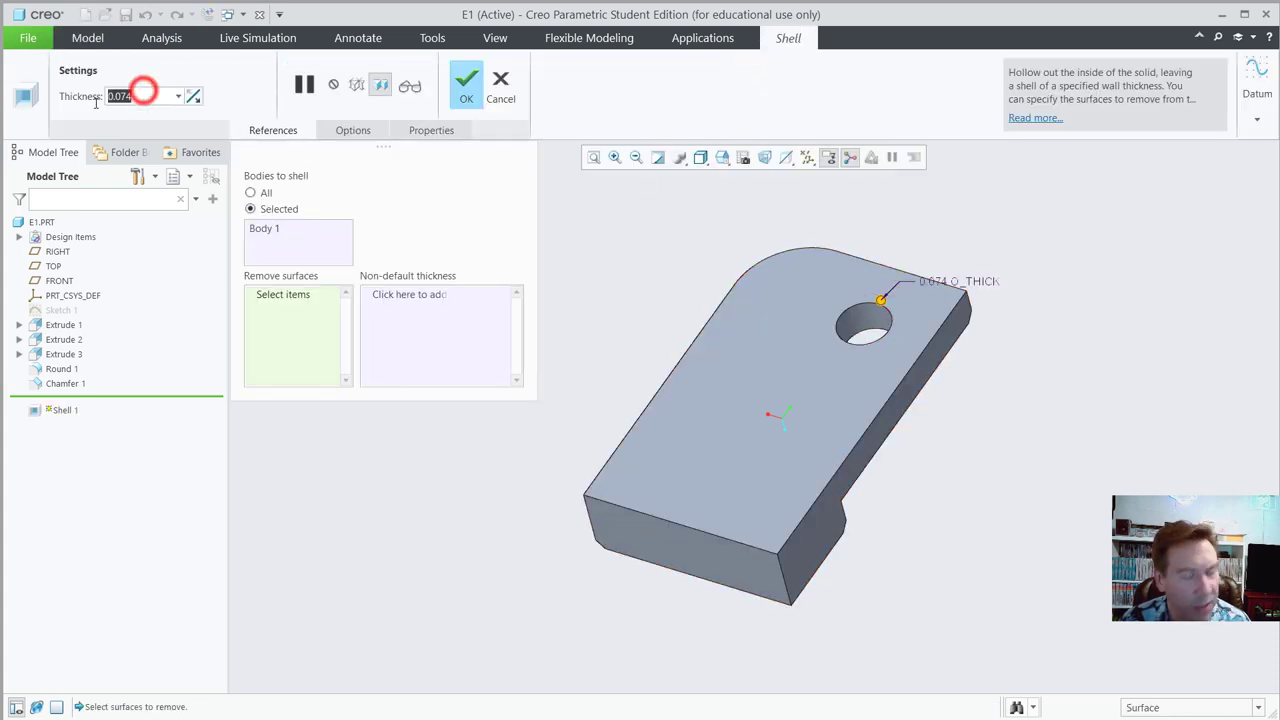
type(".06")
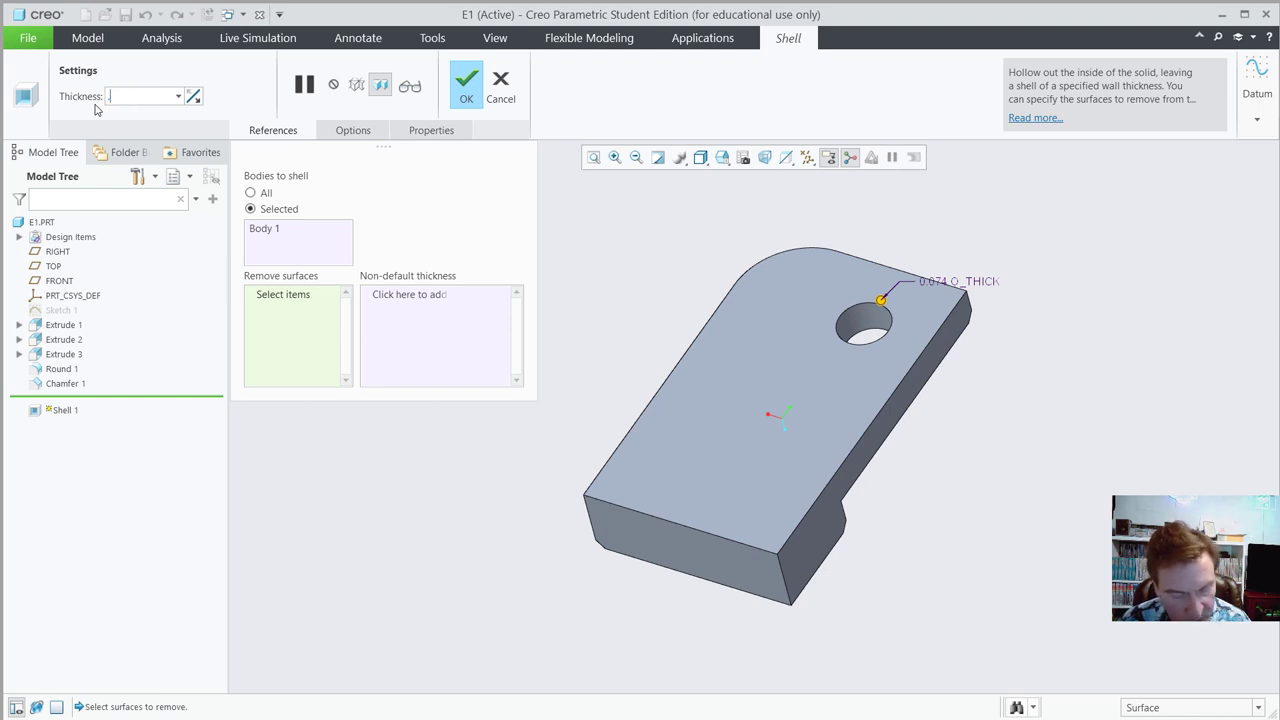
left_click(737, 405)
left_click(712, 445)
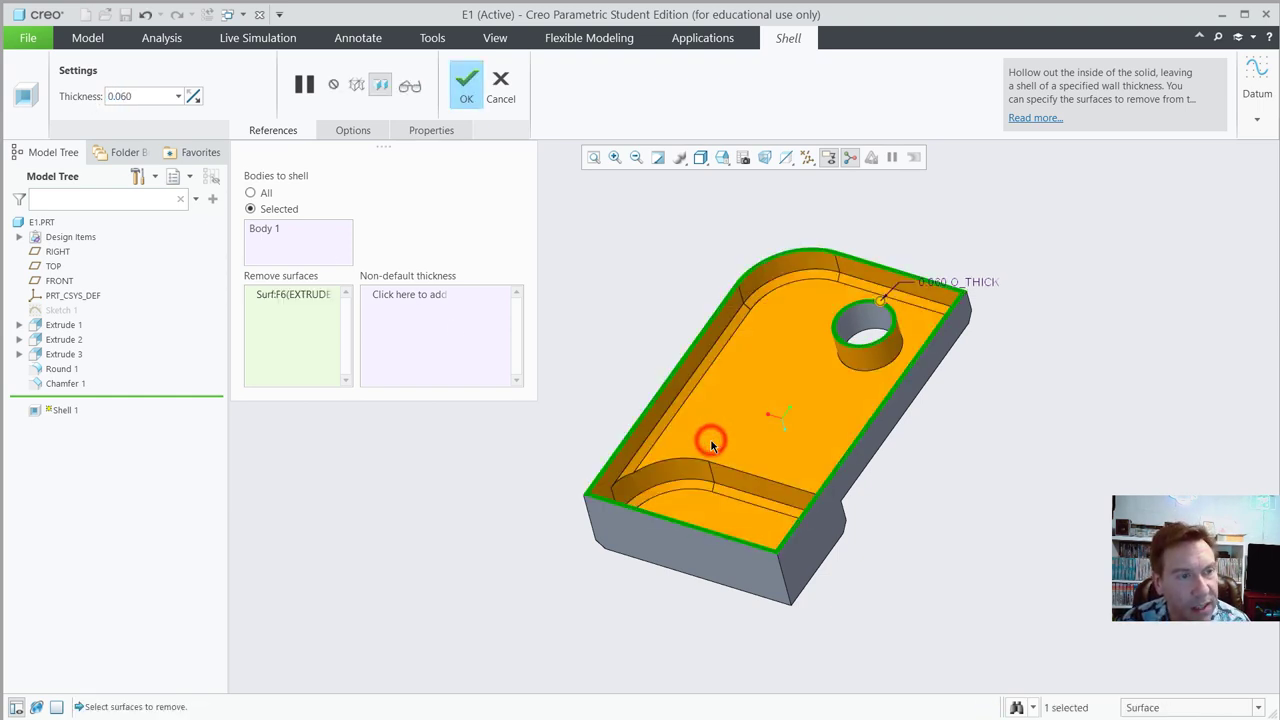
left_click(668, 540)
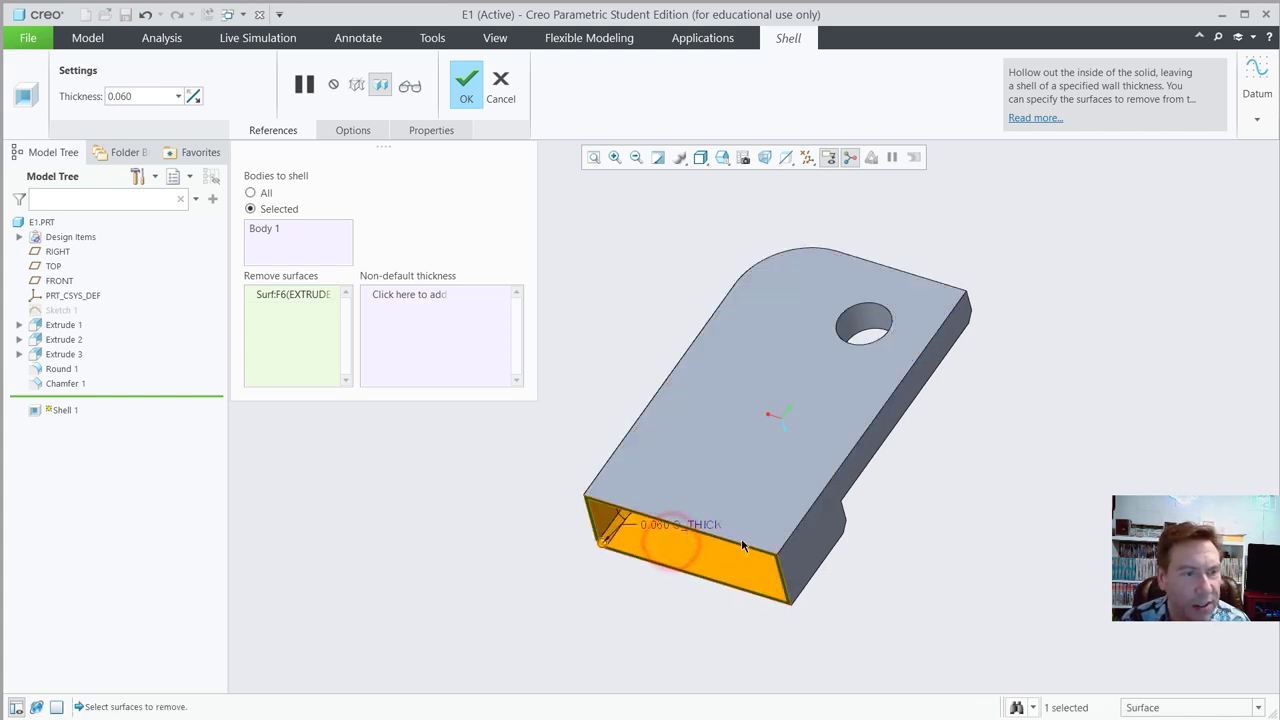
left_click(716, 467, "ctrl")
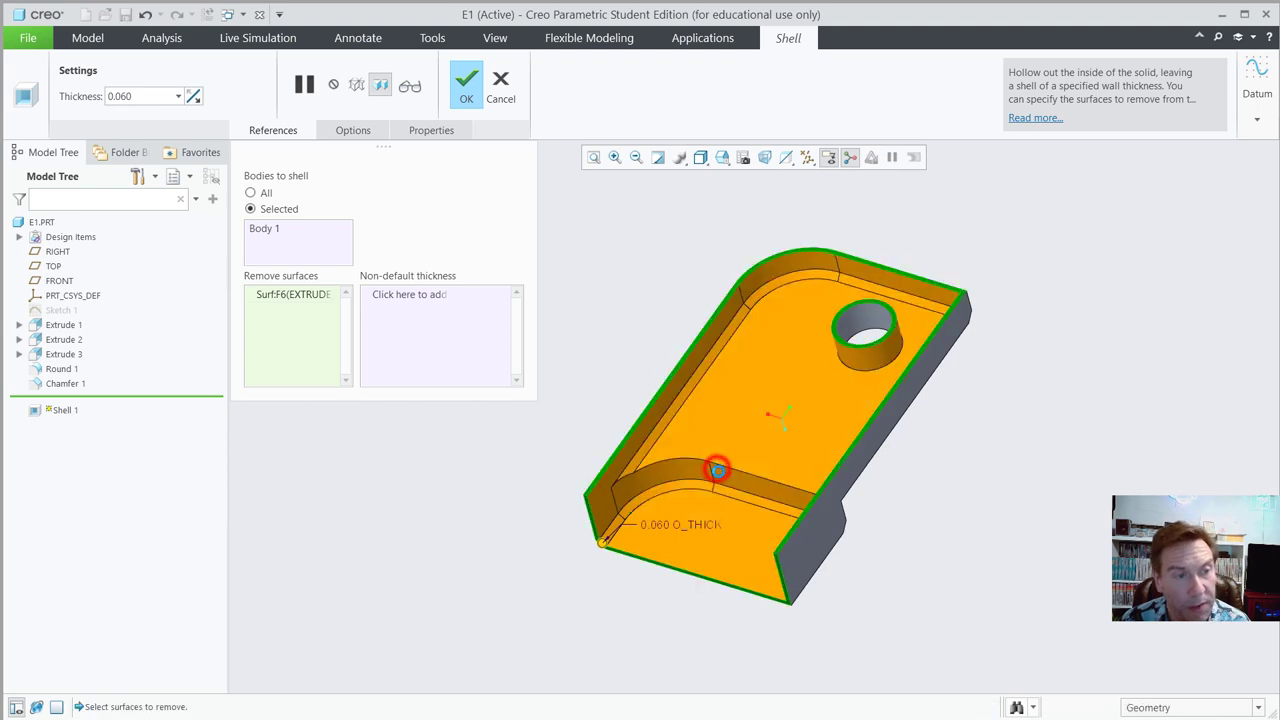
left_click(812, 553, "ctrl")
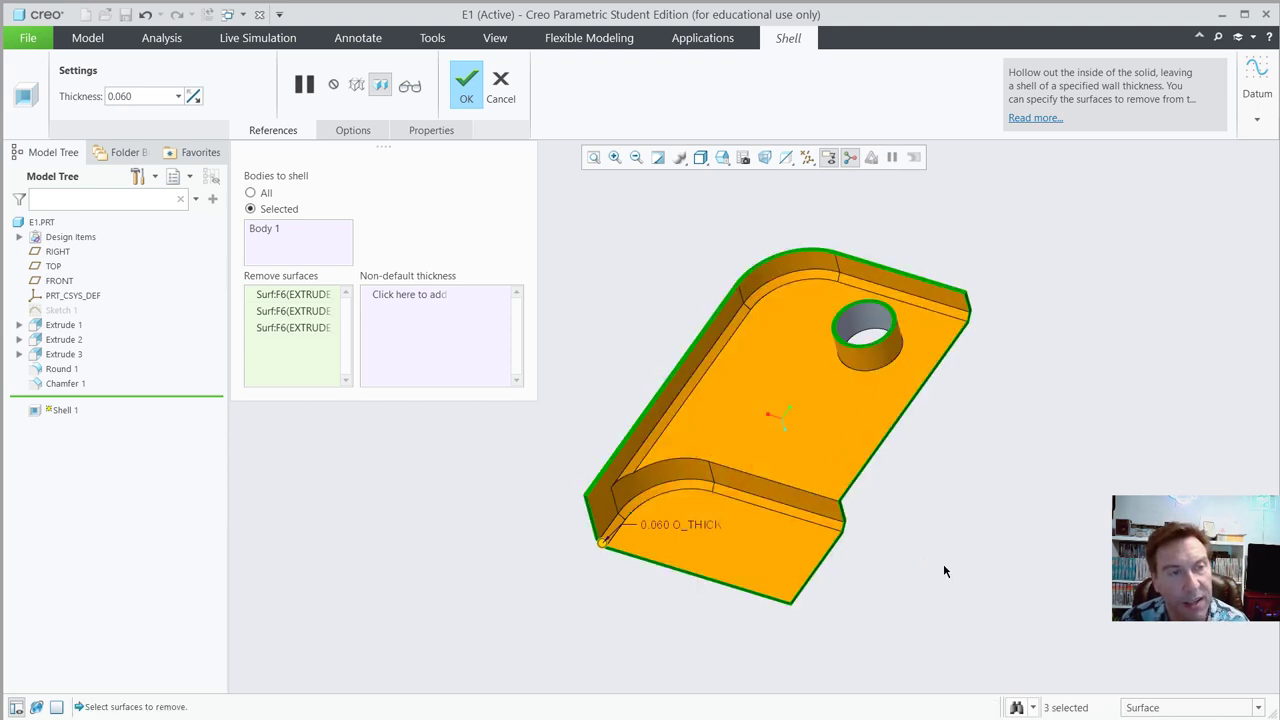
left_click(878, 315, "ctrl")
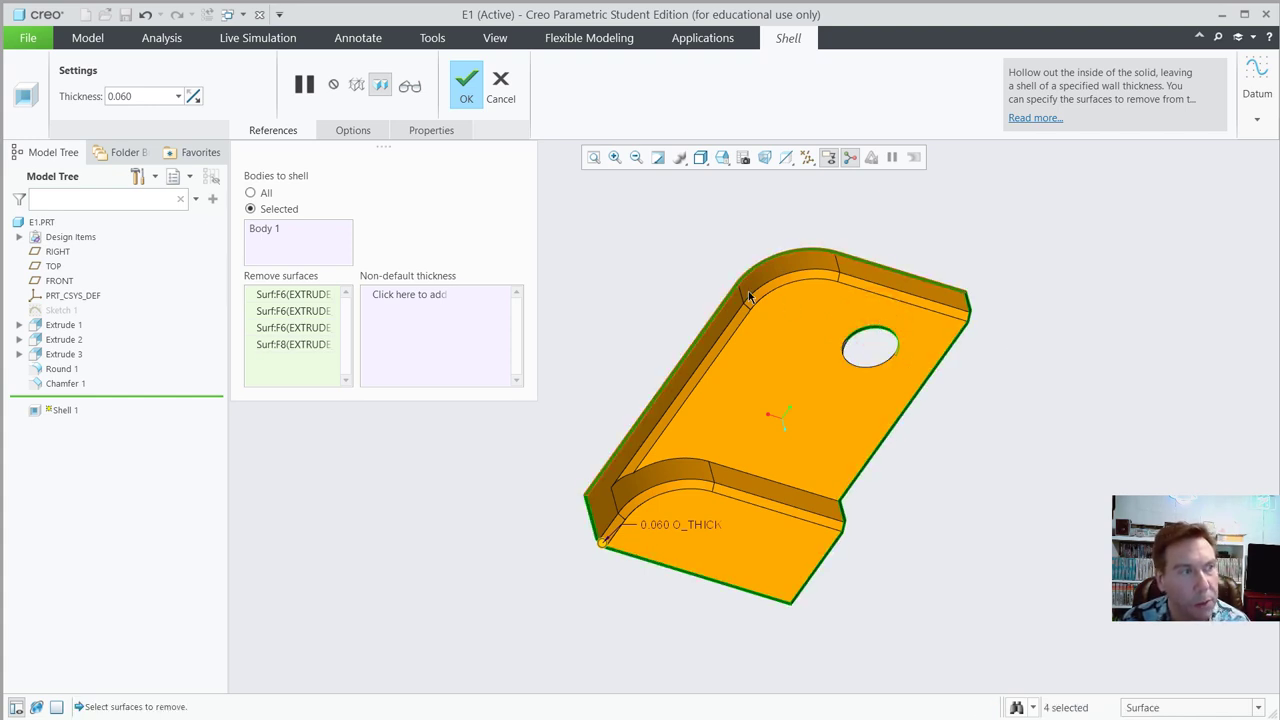
left_click(466, 90)
- Set the height dimension of the plate's base extrusion to 4
left_click(936, 453)
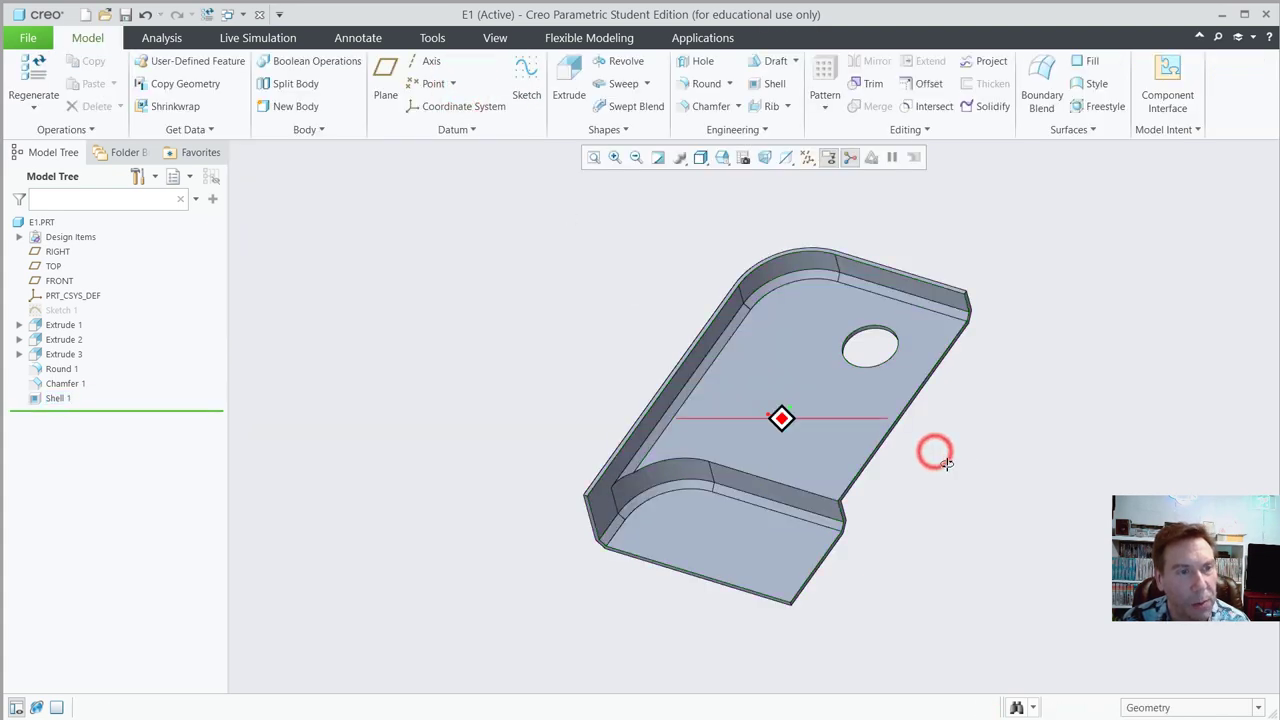
mouse_move(946, 463)
middle_mouse_down()
mouse_move(749, 443)
mouse_move(686, 472)
mouse_move(762, 540)
mouse_move(712, 514)
middle_mouse_up()
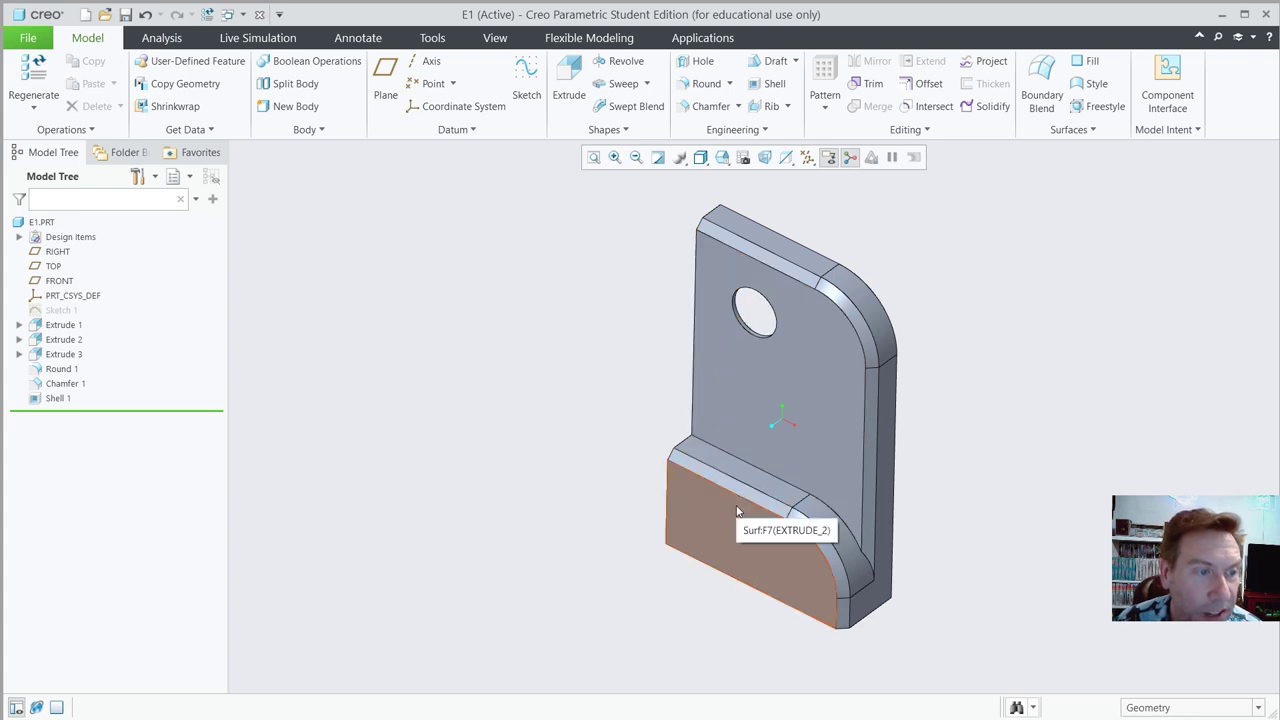
left_click(736, 509)
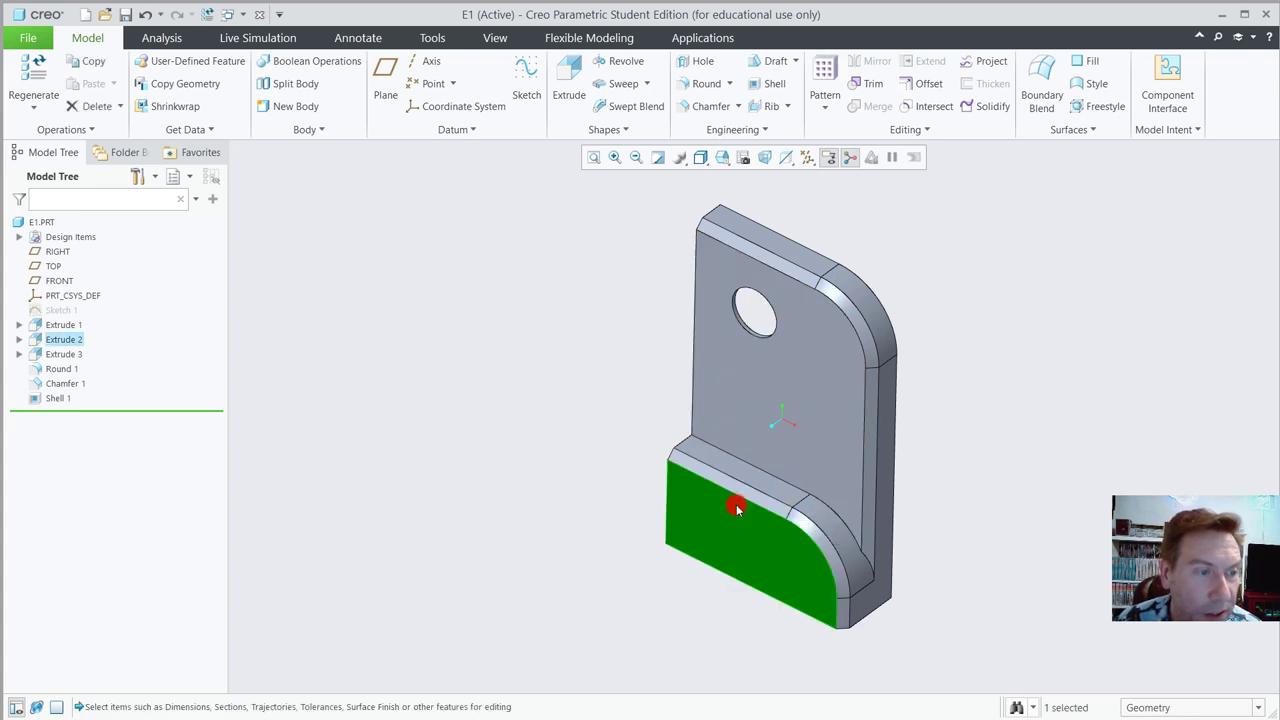
left_click(887, 463)
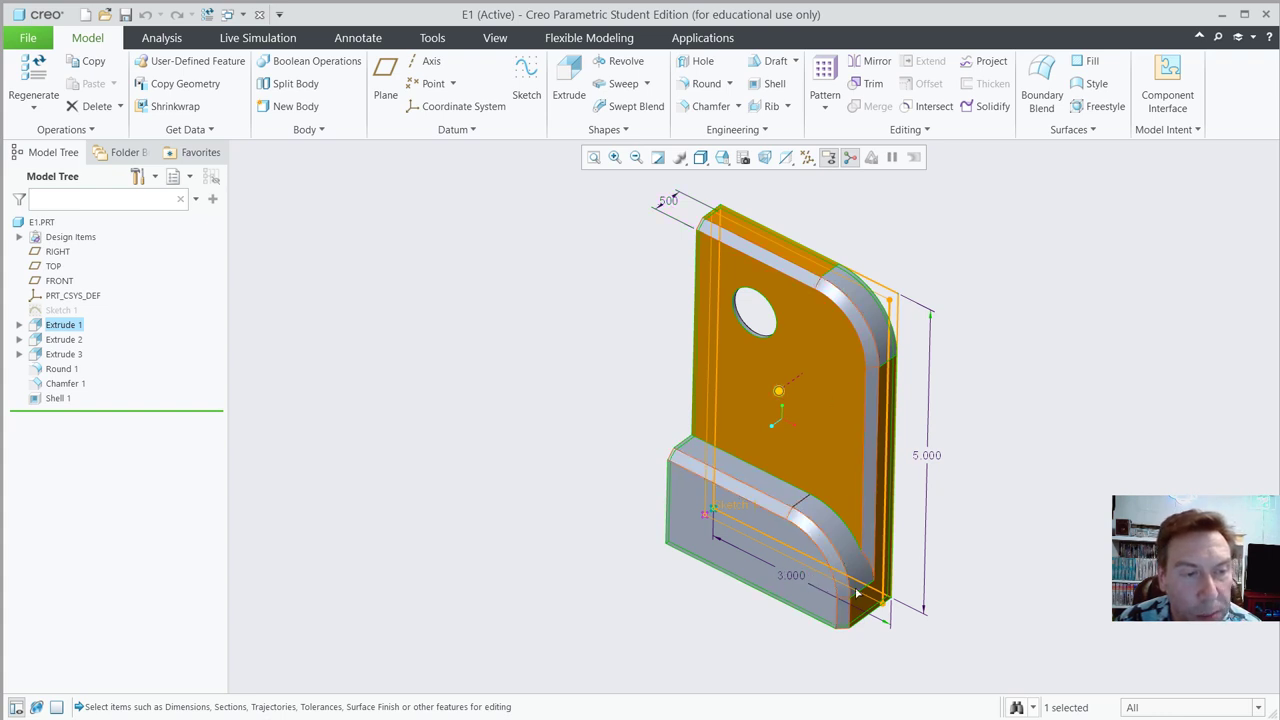
left_click(927, 456)
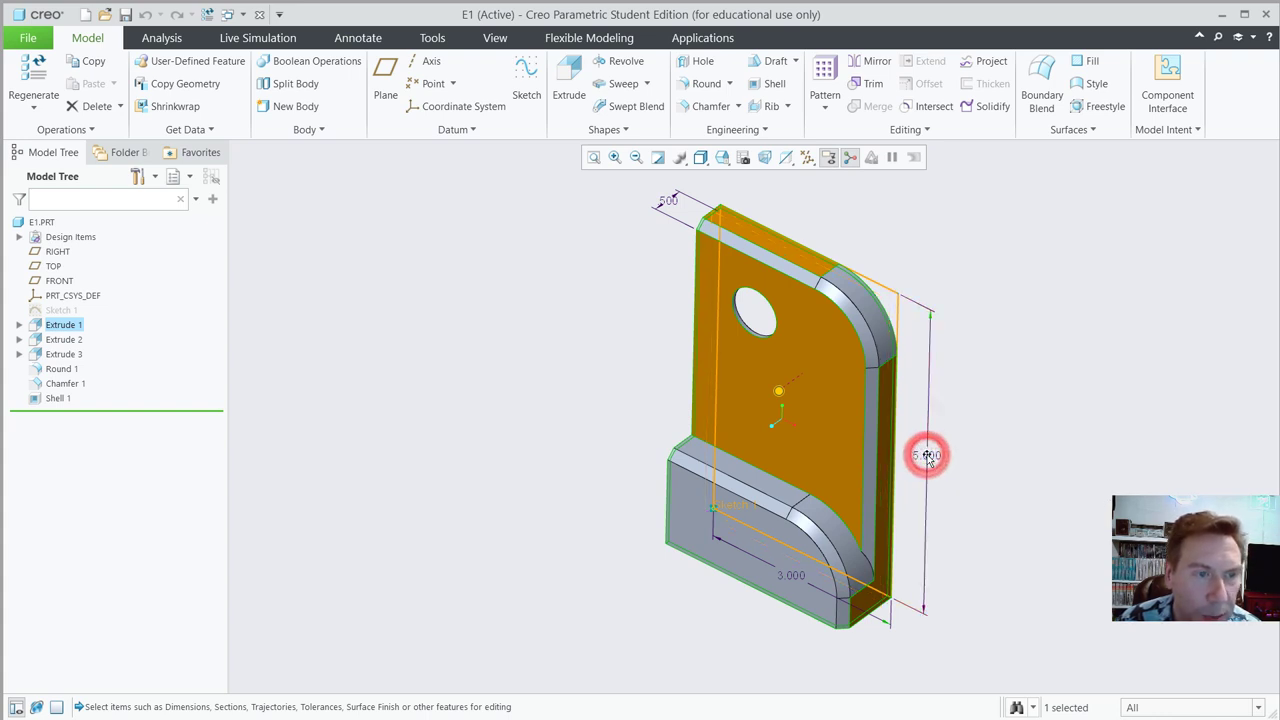
double_click(920, 457)
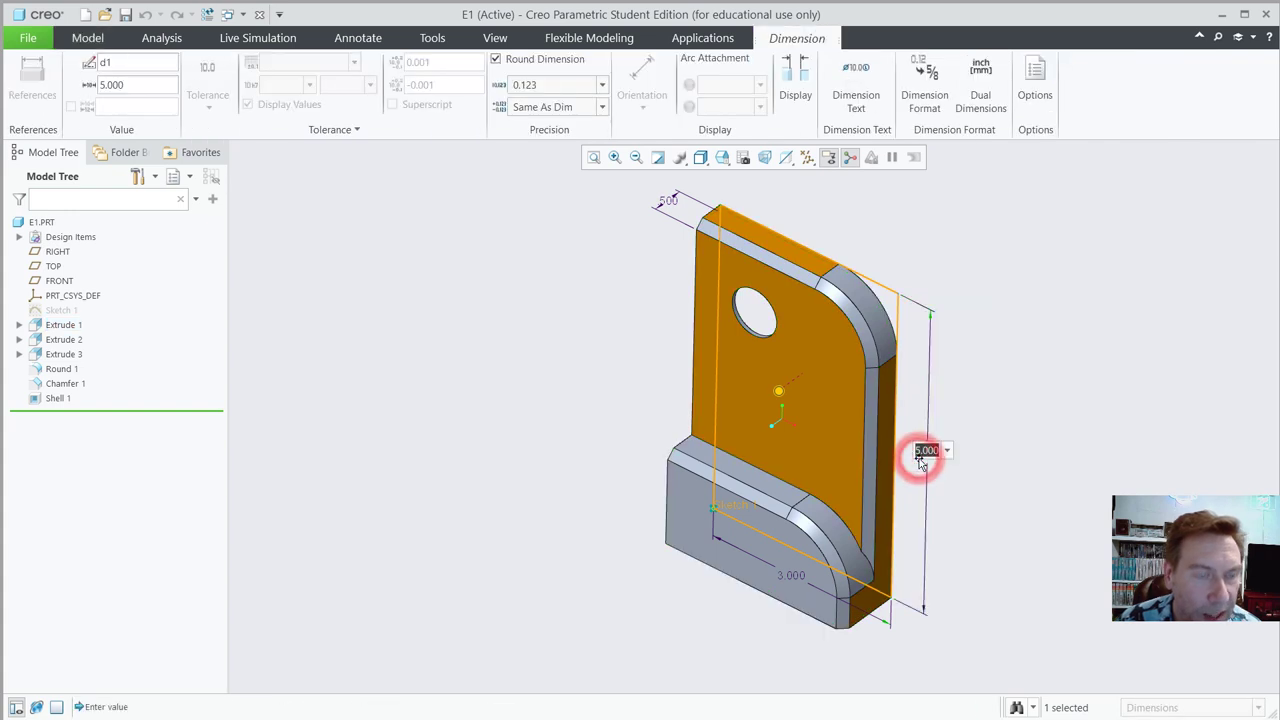
type("4")
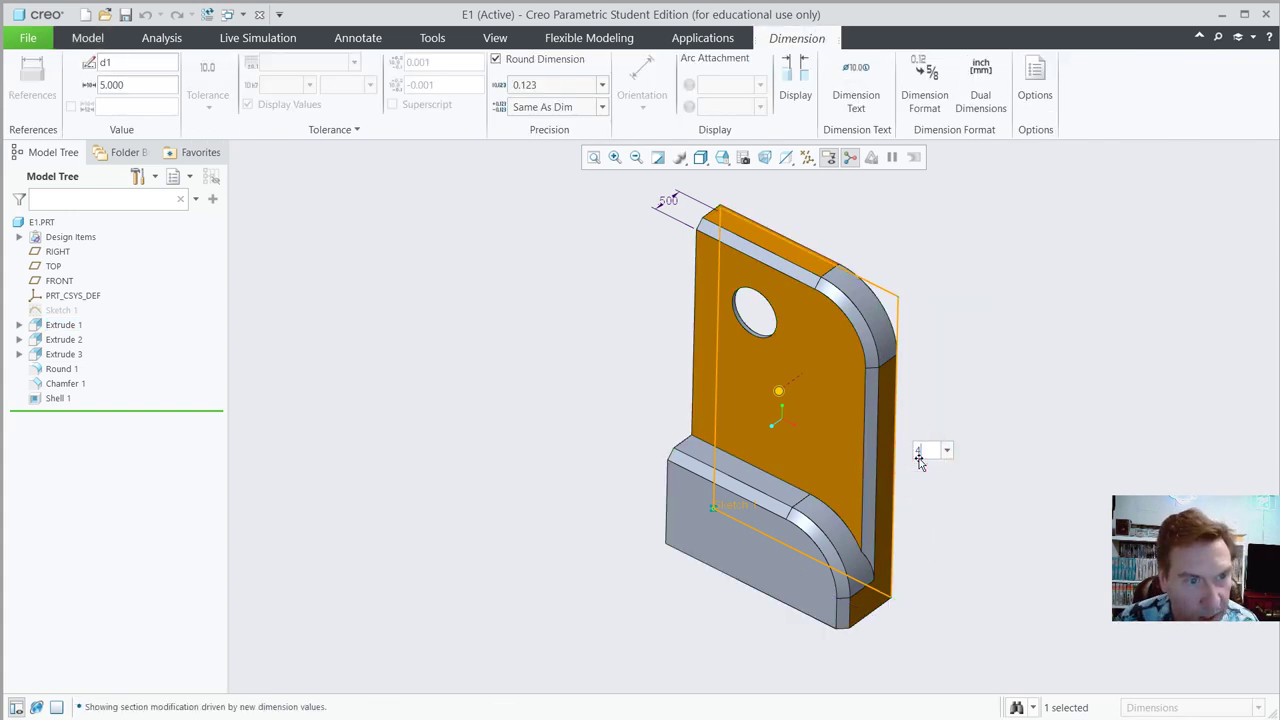
key("Return")
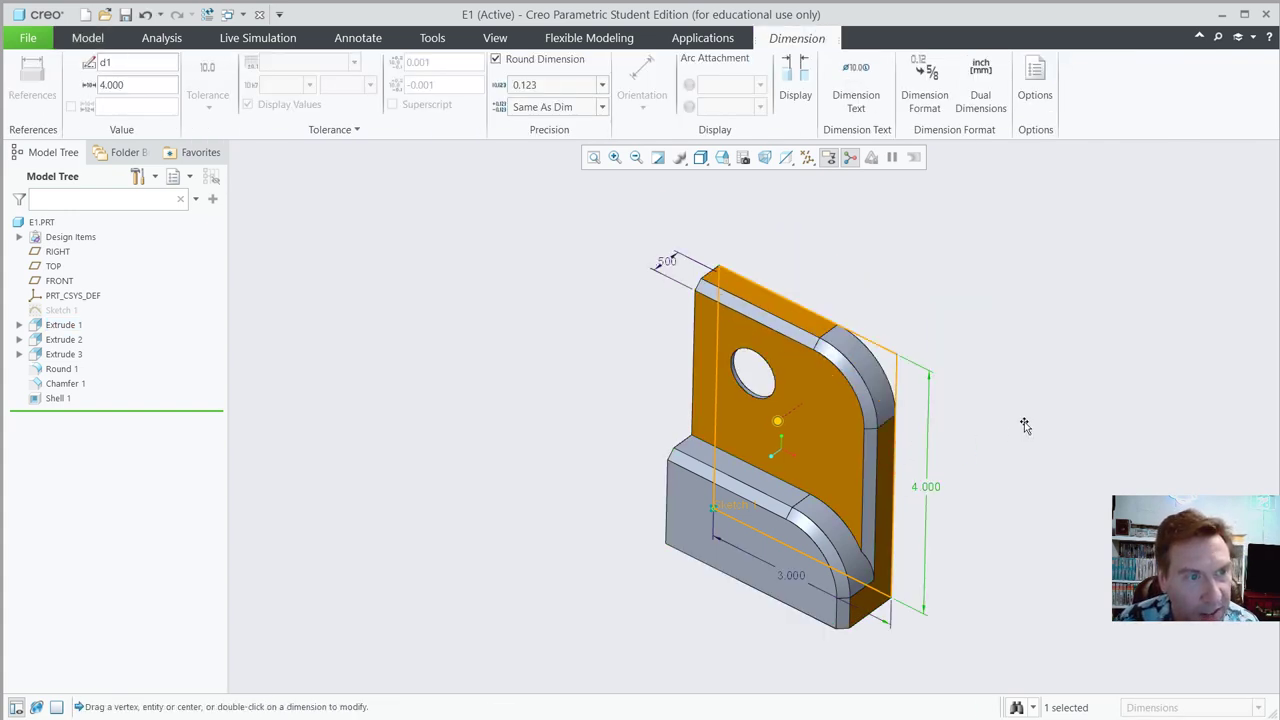
- Undo the last height change on the plate's base extrusion and stop editing its dimensions
key("ctrl+z")
left_click(984, 455)
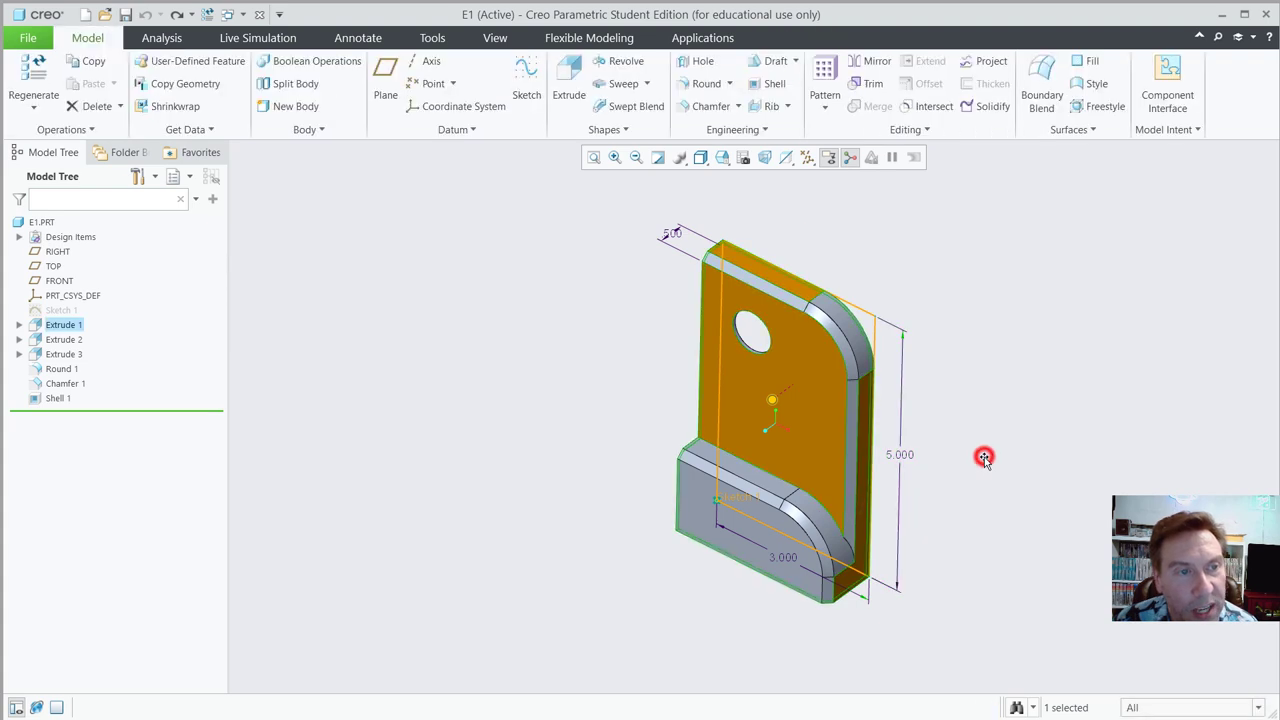
left_click(1003, 420)
left_click(645, 300)
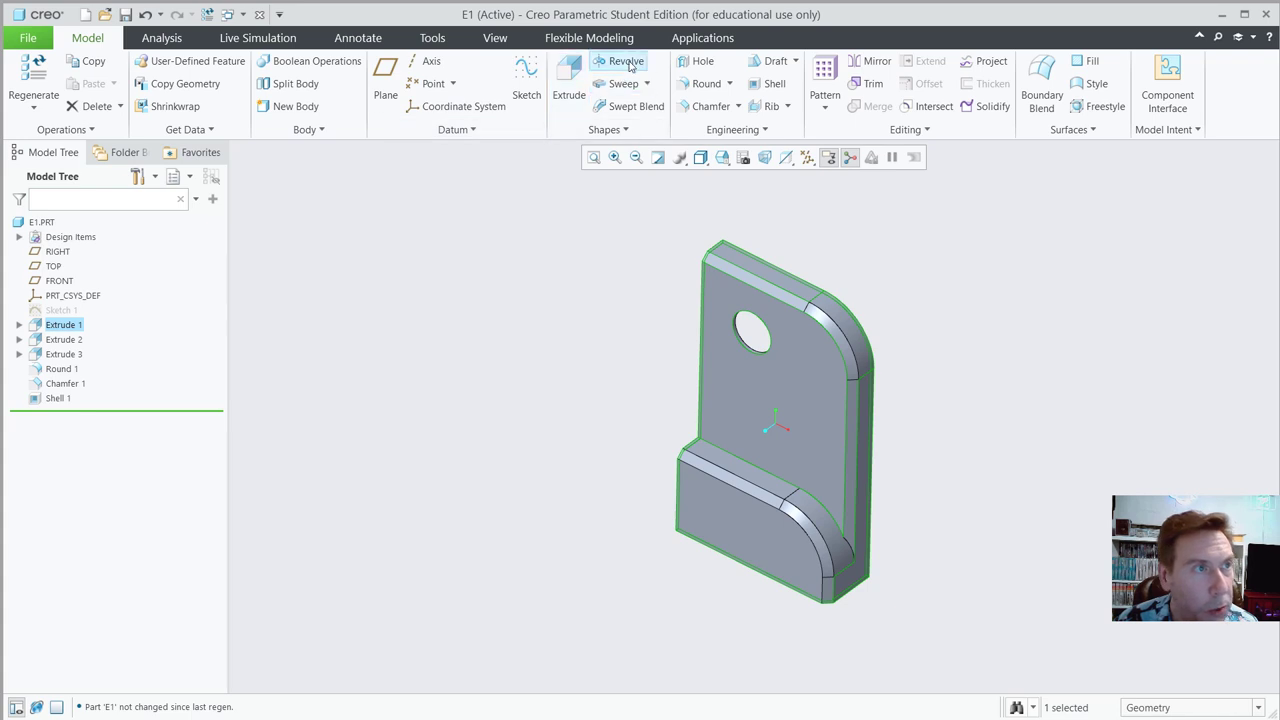
- Open the part in Render Studio with real-time rendering off and perspective view on
left_click(696, 38)
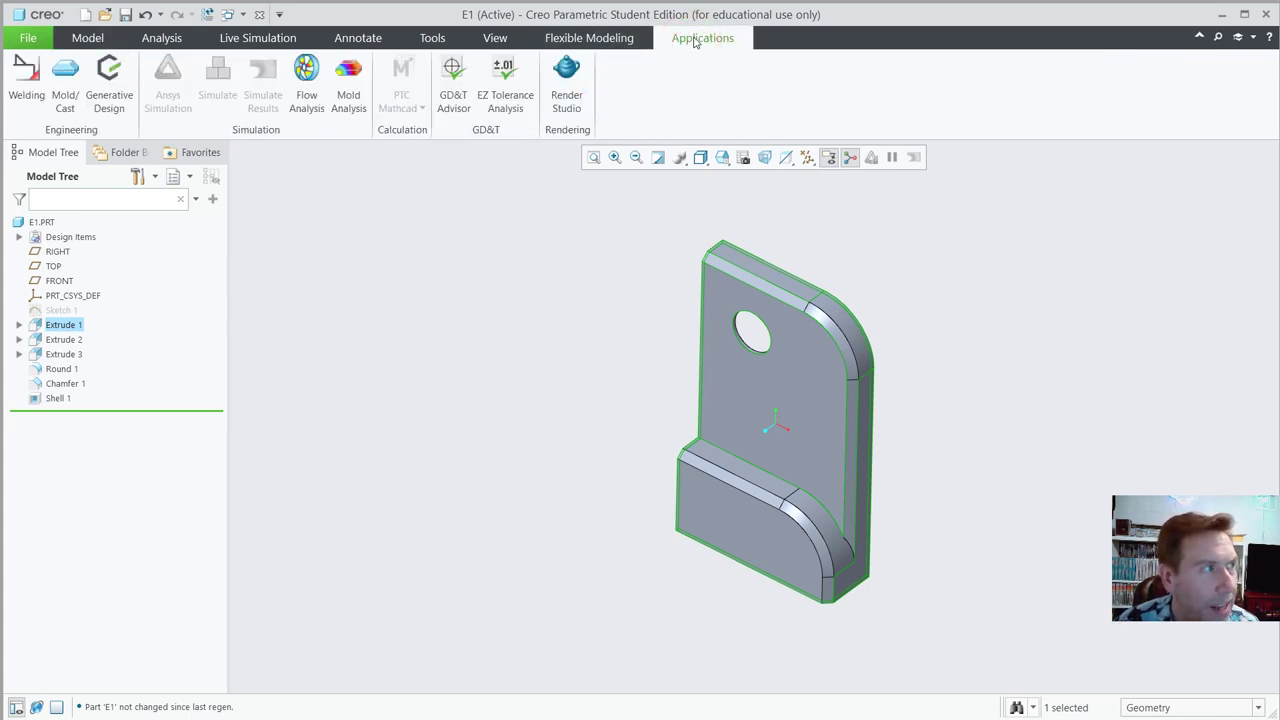
left_click(566, 86)
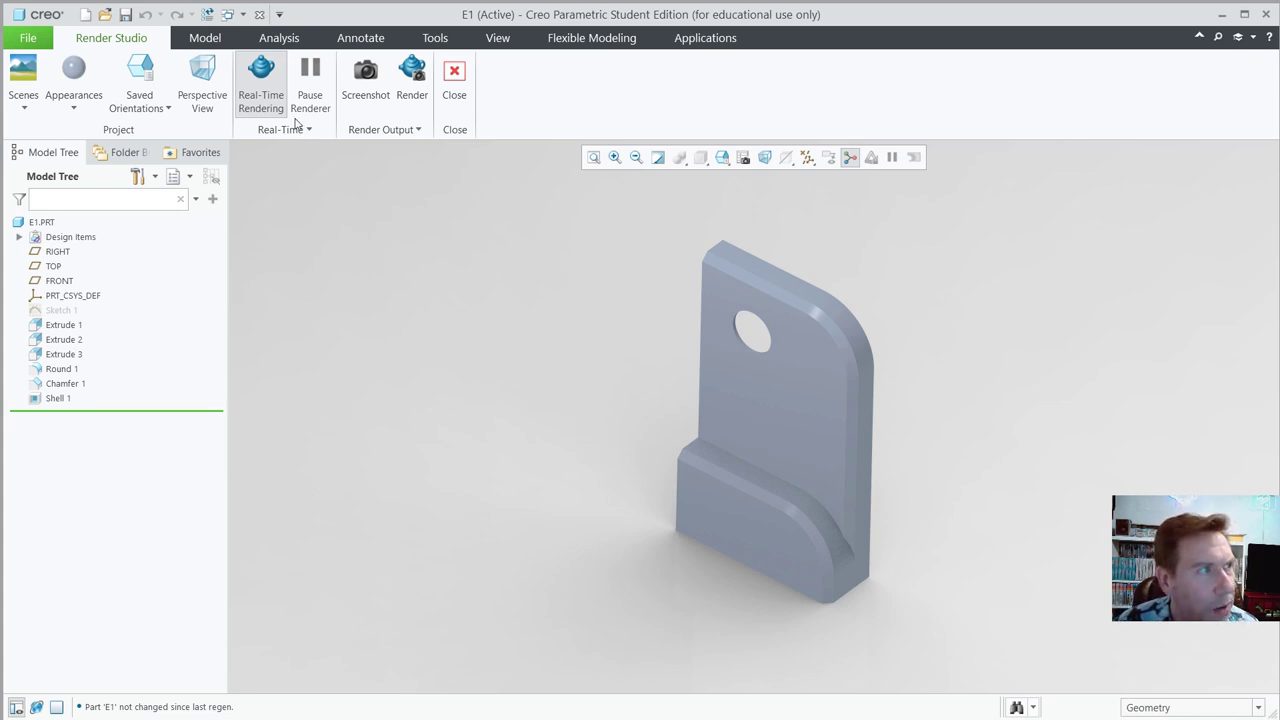
left_click(261, 82)
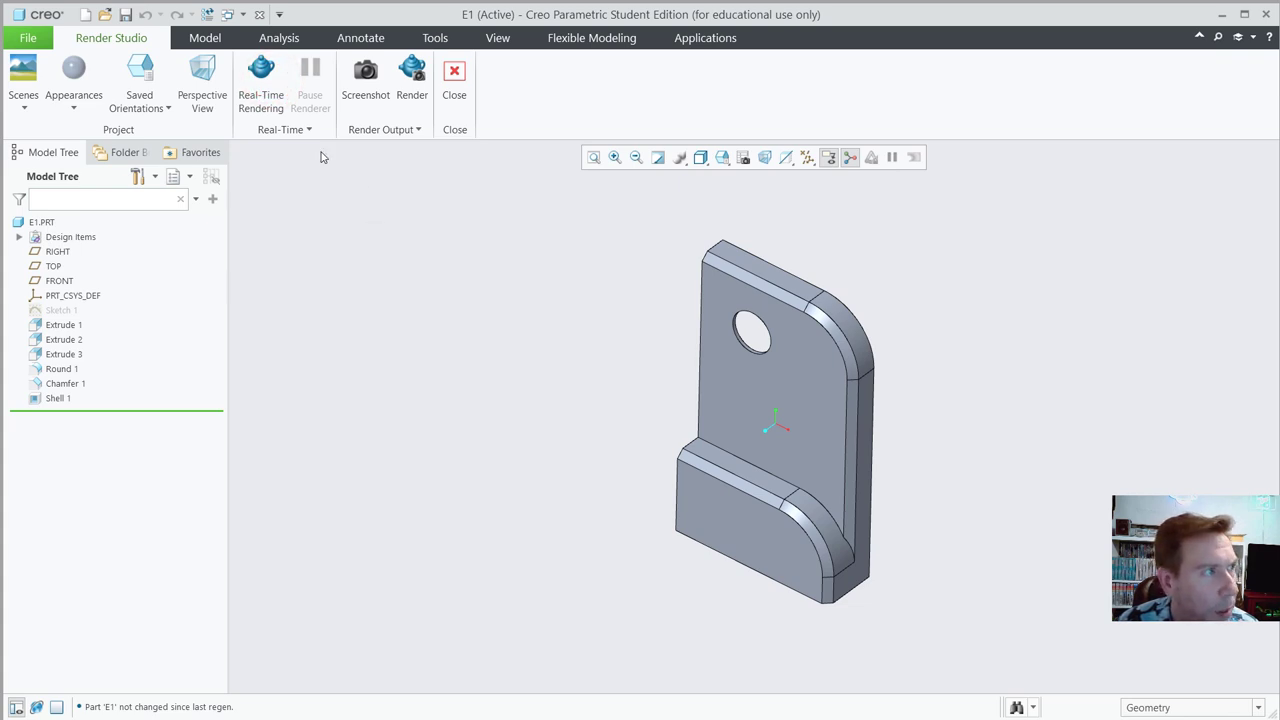
left_click(202, 80)
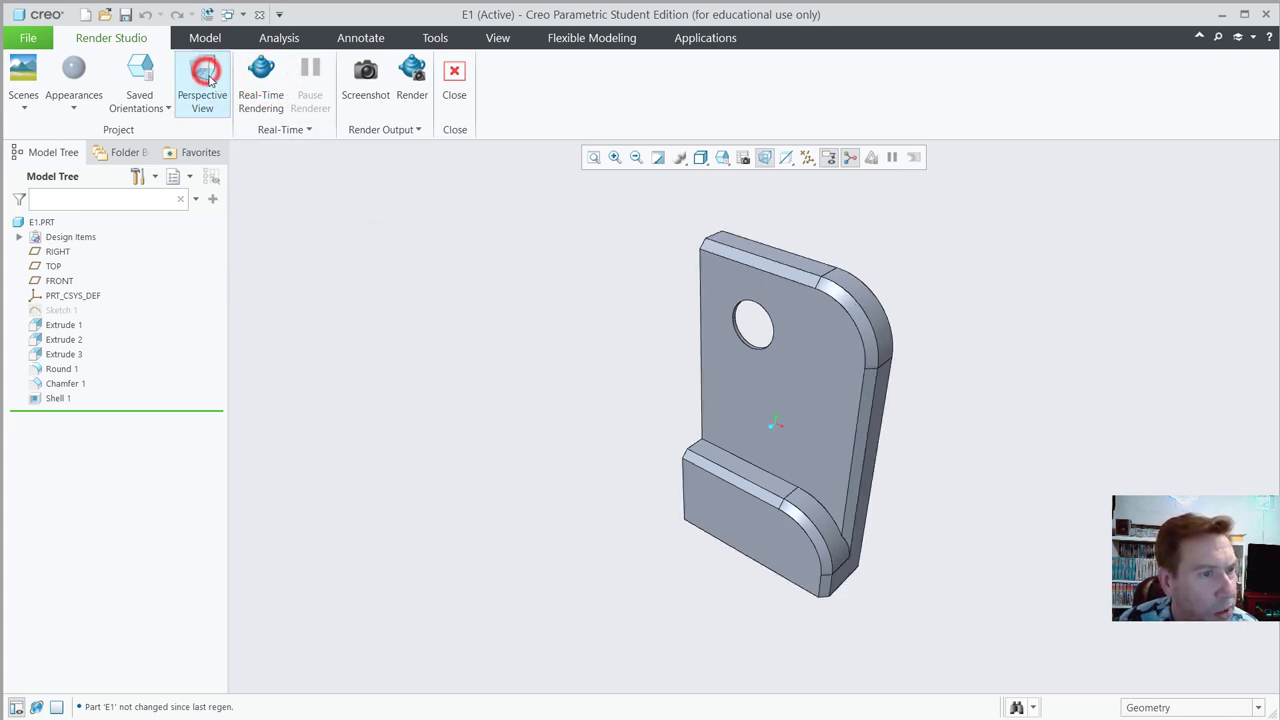
- Apply the ptc-std-aluminum-polished appearance to the whole part and display it shaded with reflections
left_click(71, 100)
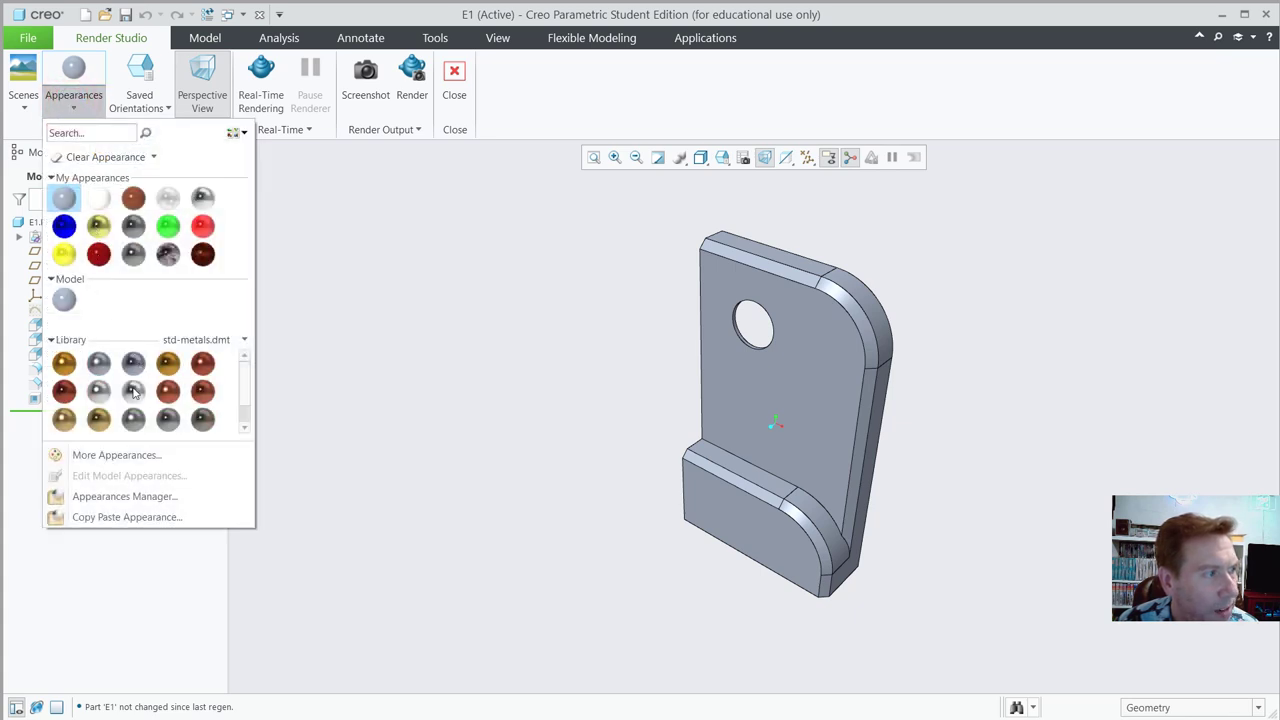
mouse_move(134, 393)
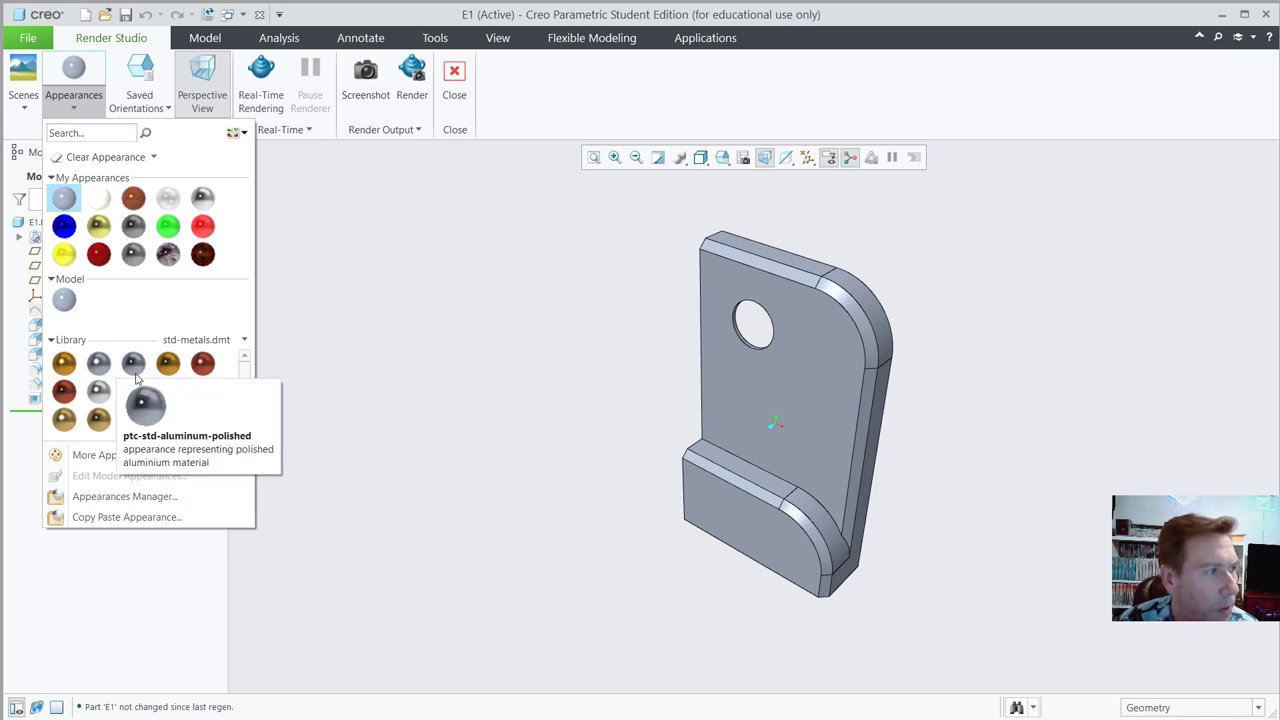
left_click(132, 365)
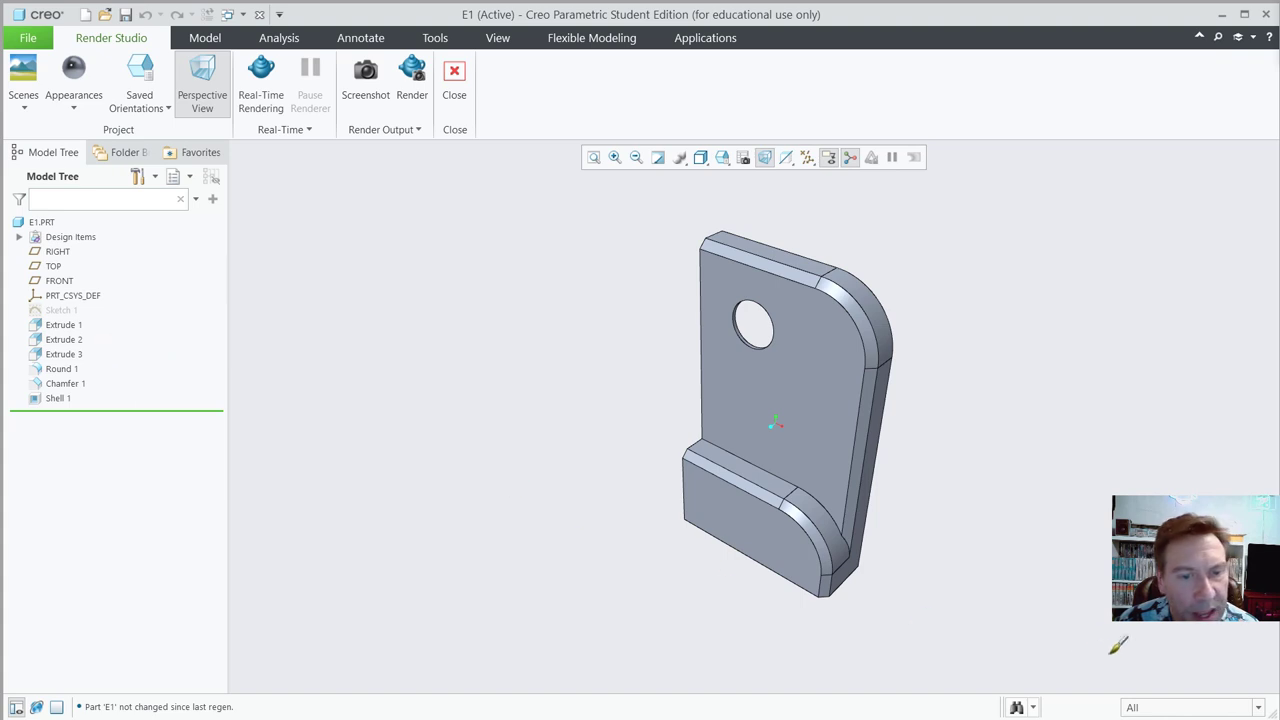
left_click(1177, 708)
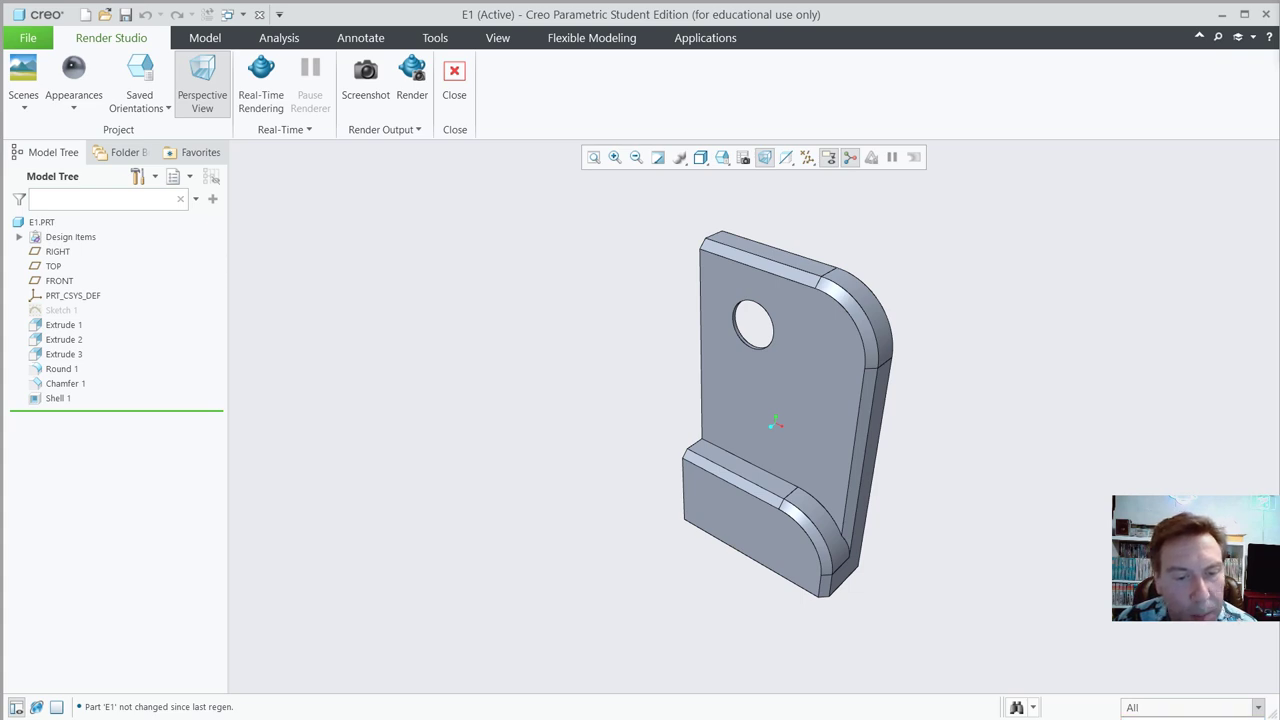
left_click(1180, 645)
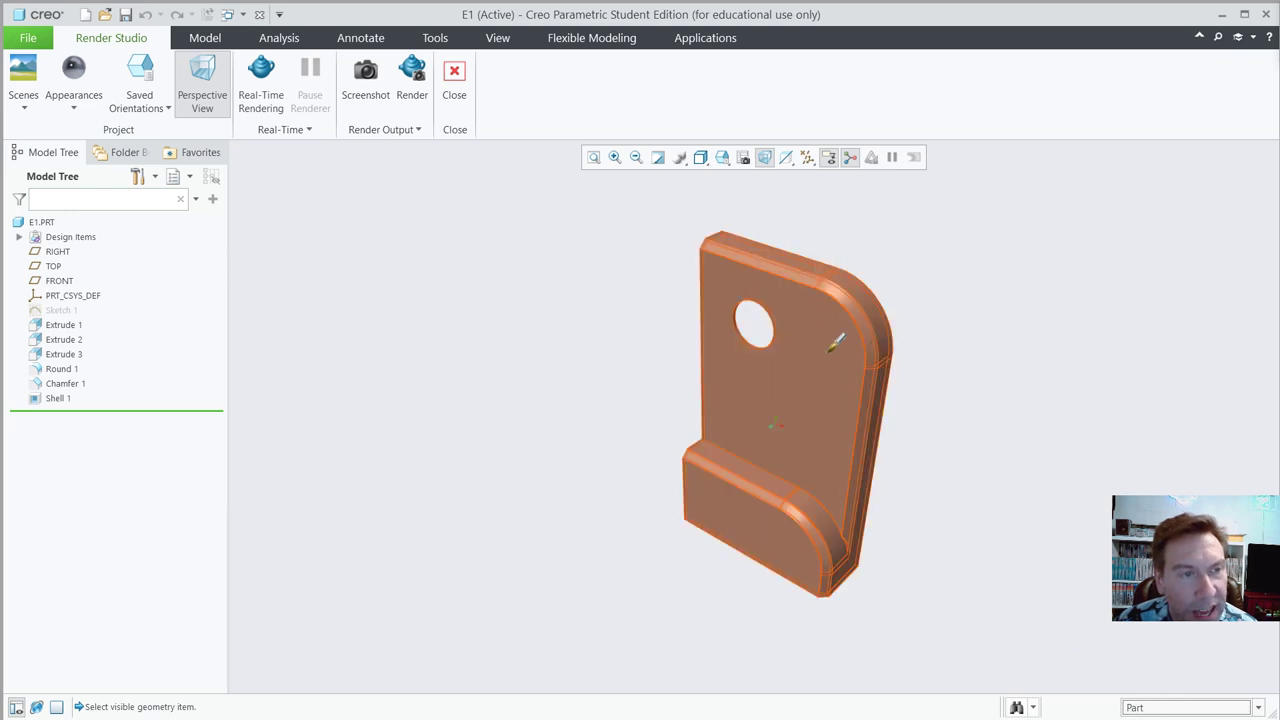
left_click(814, 362)
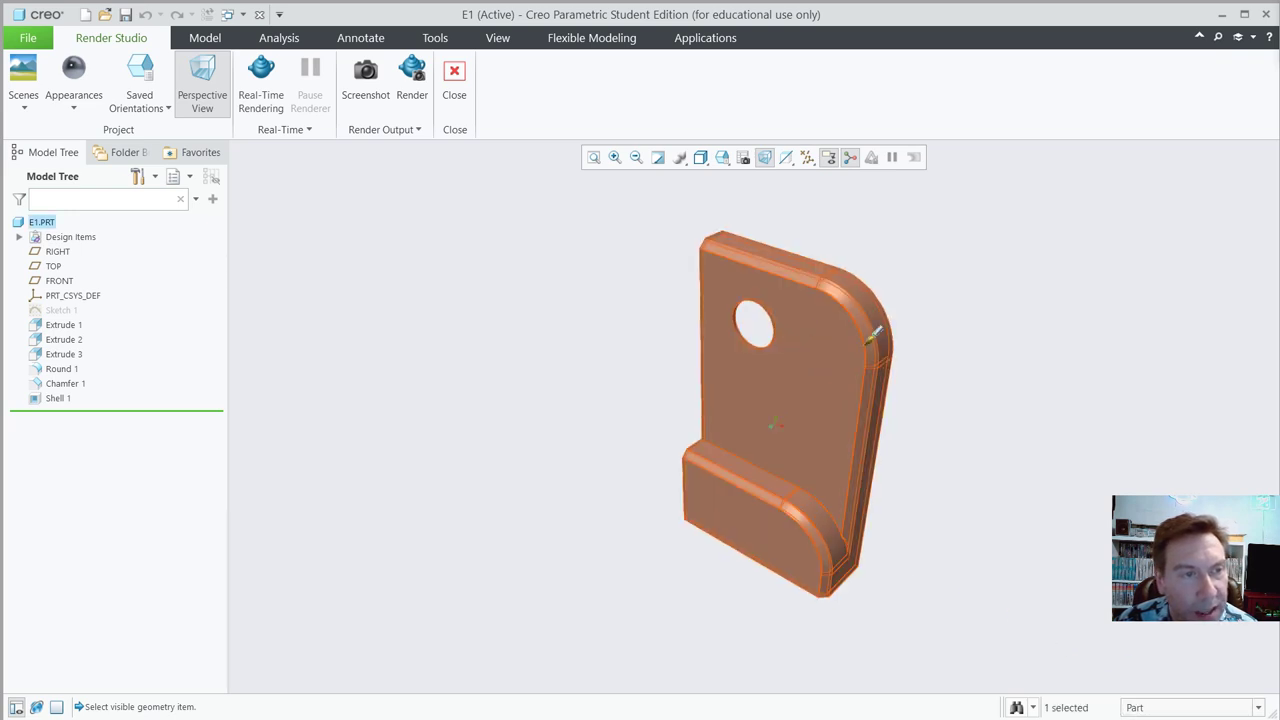
left_click(970, 292)
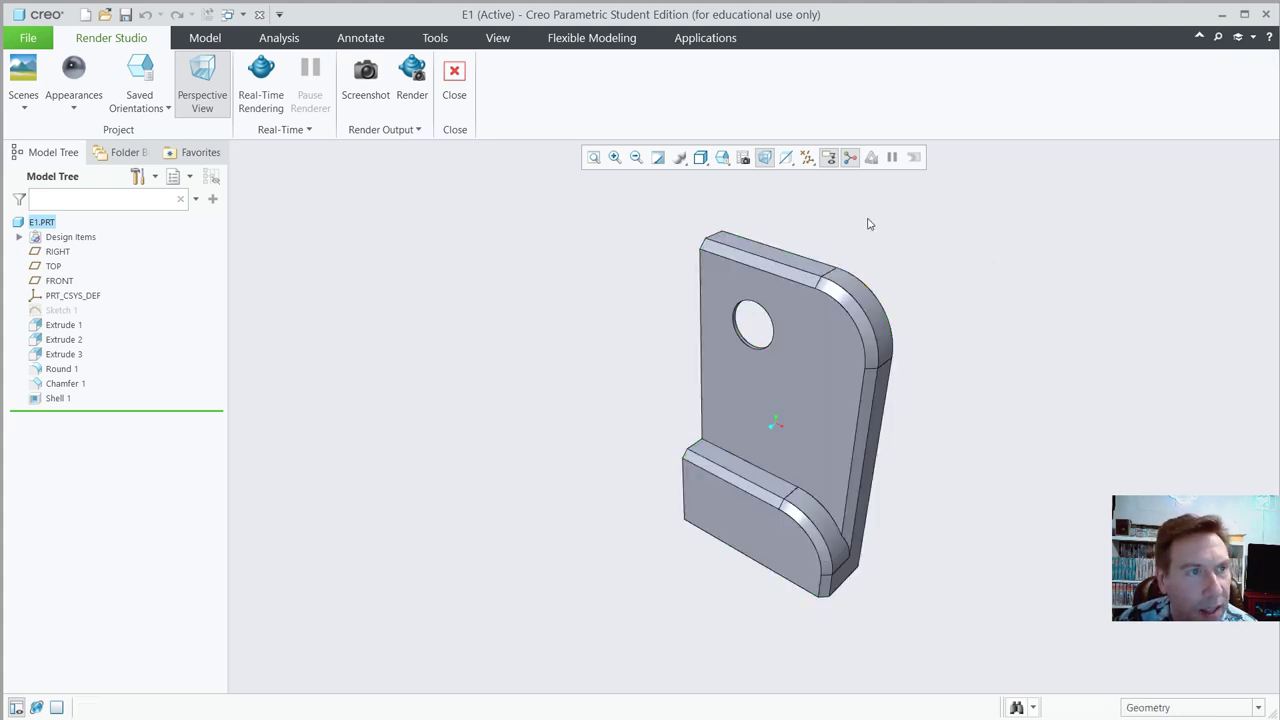
left_click(703, 158)
left_click(703, 180)
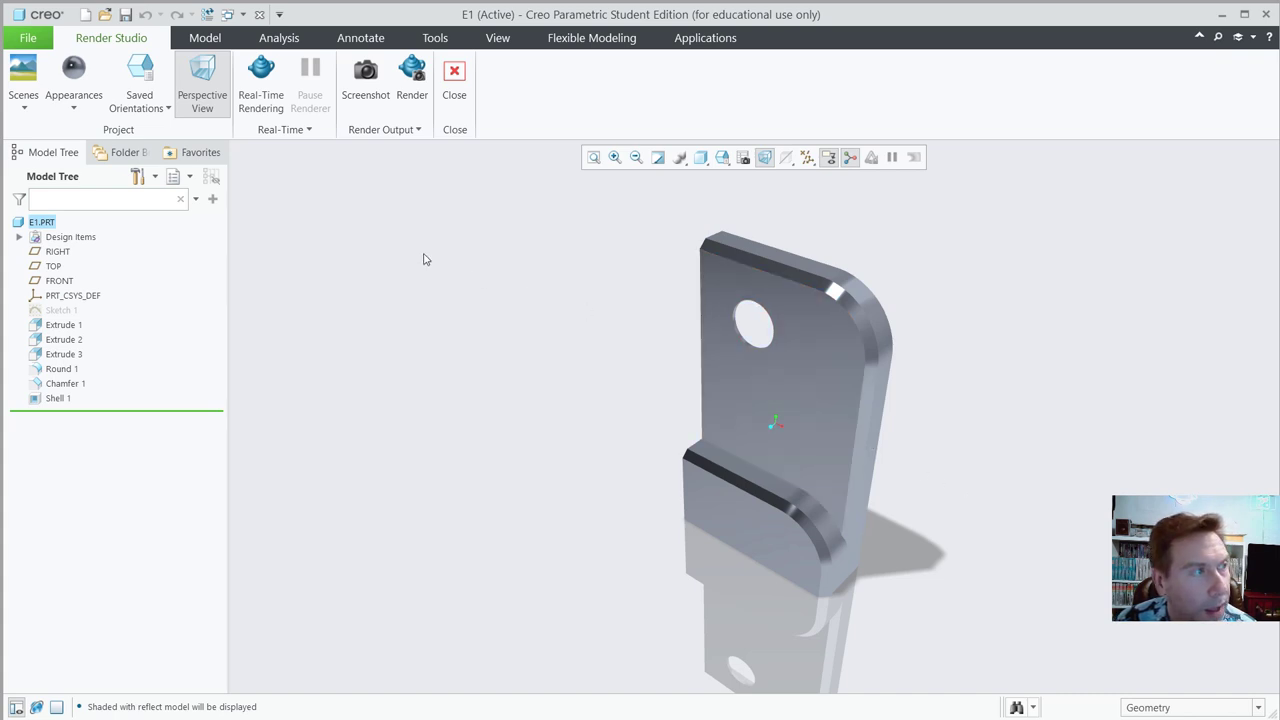
- Choose the ptc-metallic-gold appearance with surface-only selection and select the plate's three front chamfer surfaces, straight top, curved corner and straight side
left_click(76, 108)
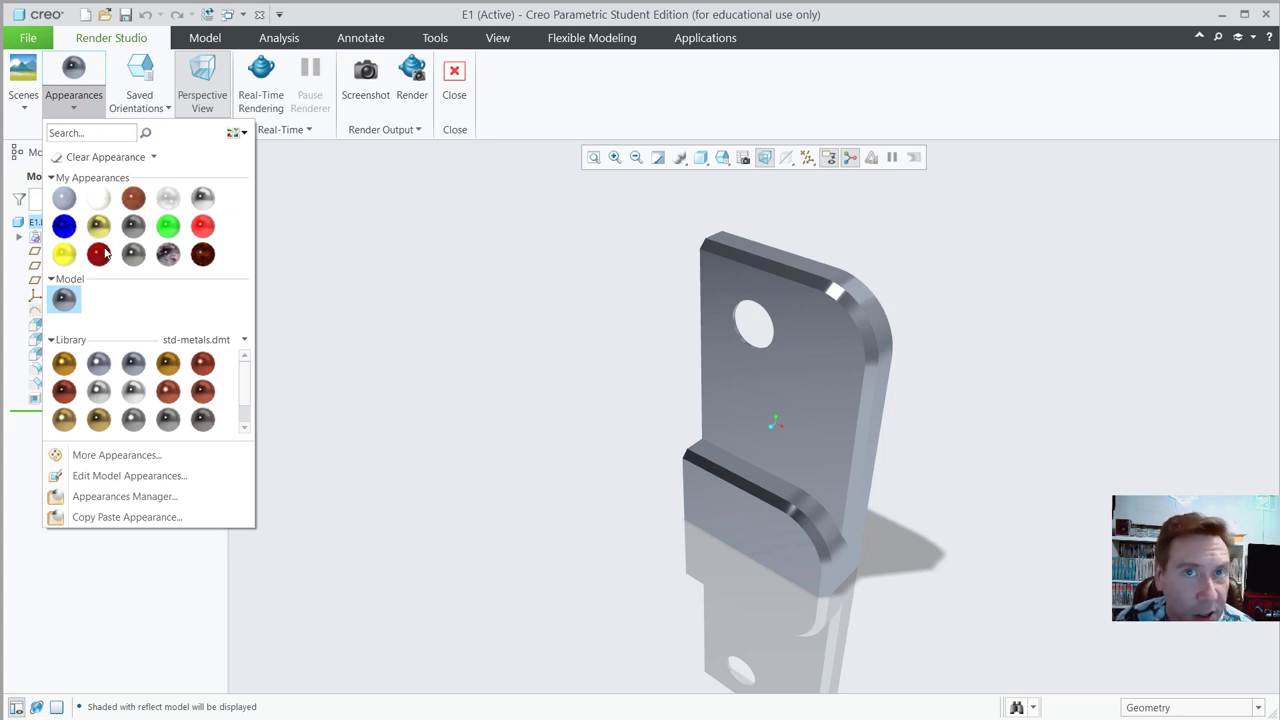
mouse_move(105, 254)
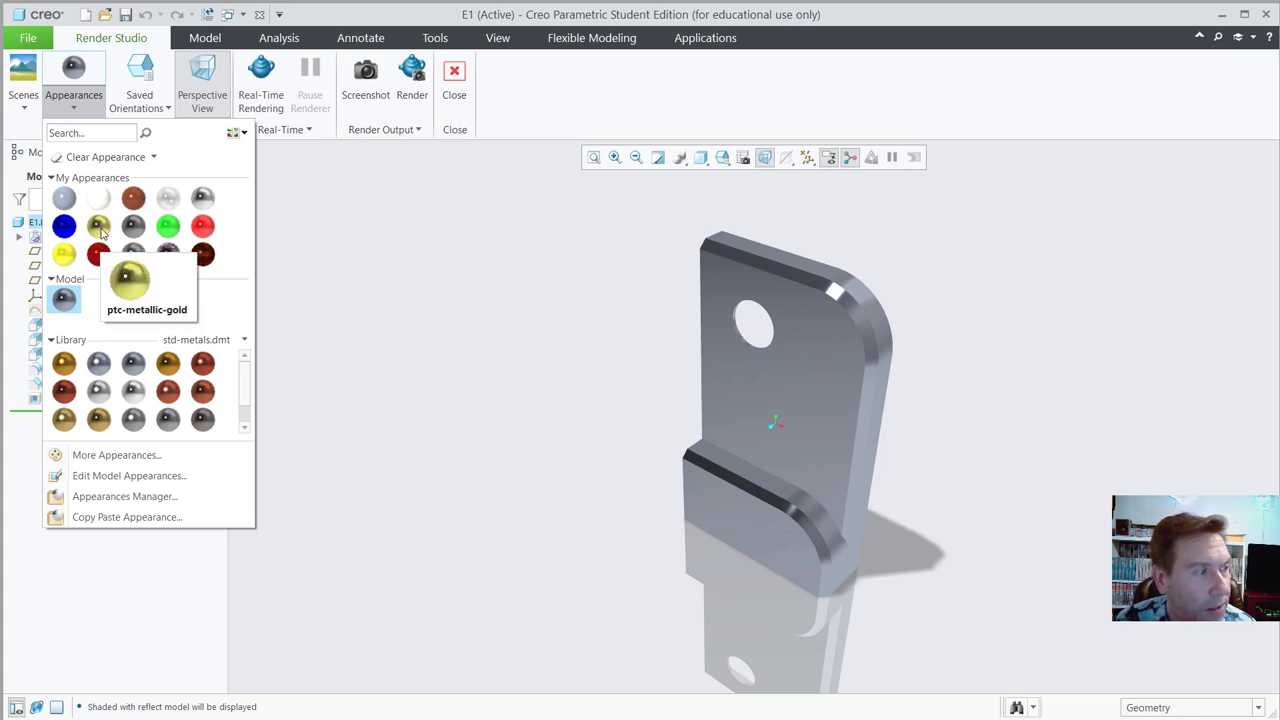
mouse_move(100, 418)
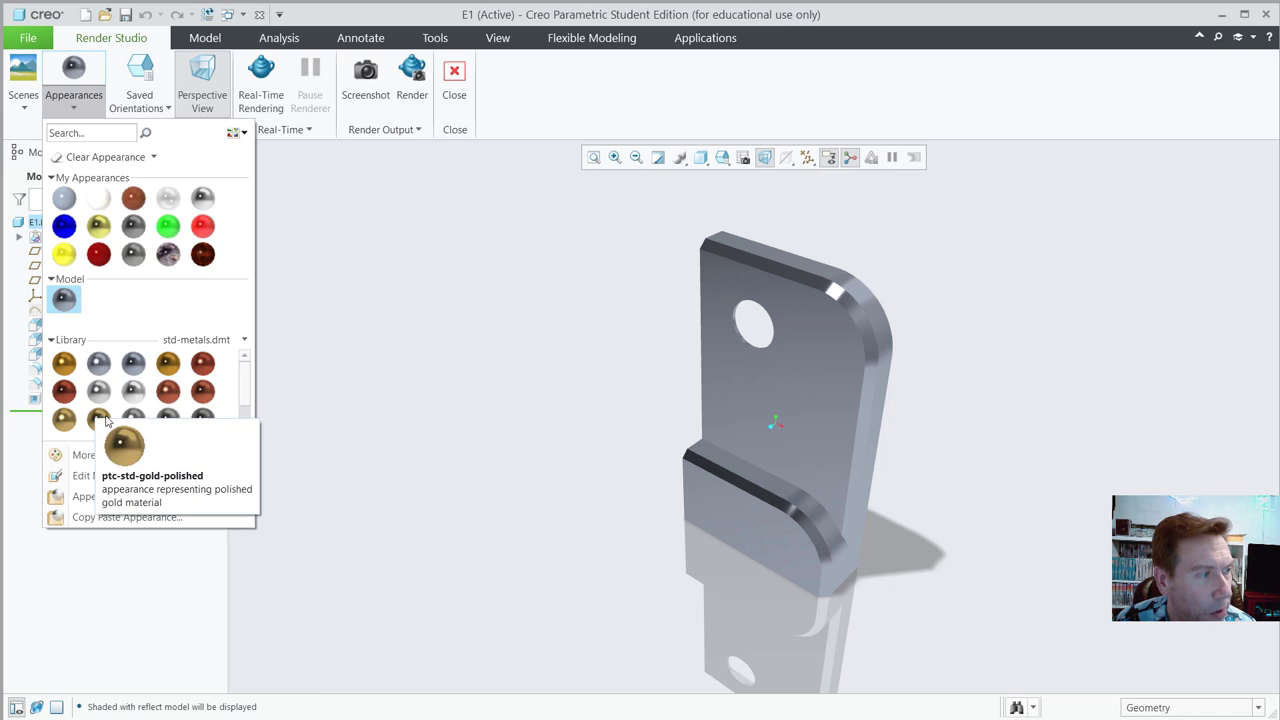
left_click(97, 234)
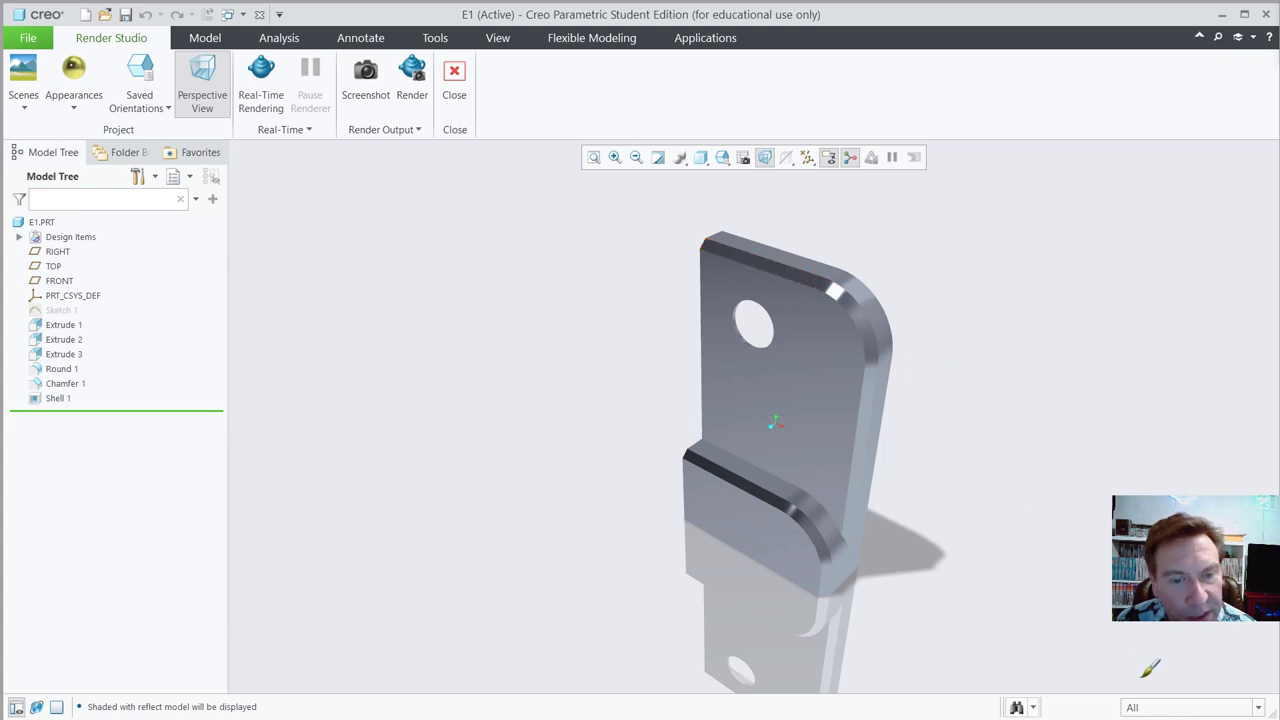
left_click(1154, 708)
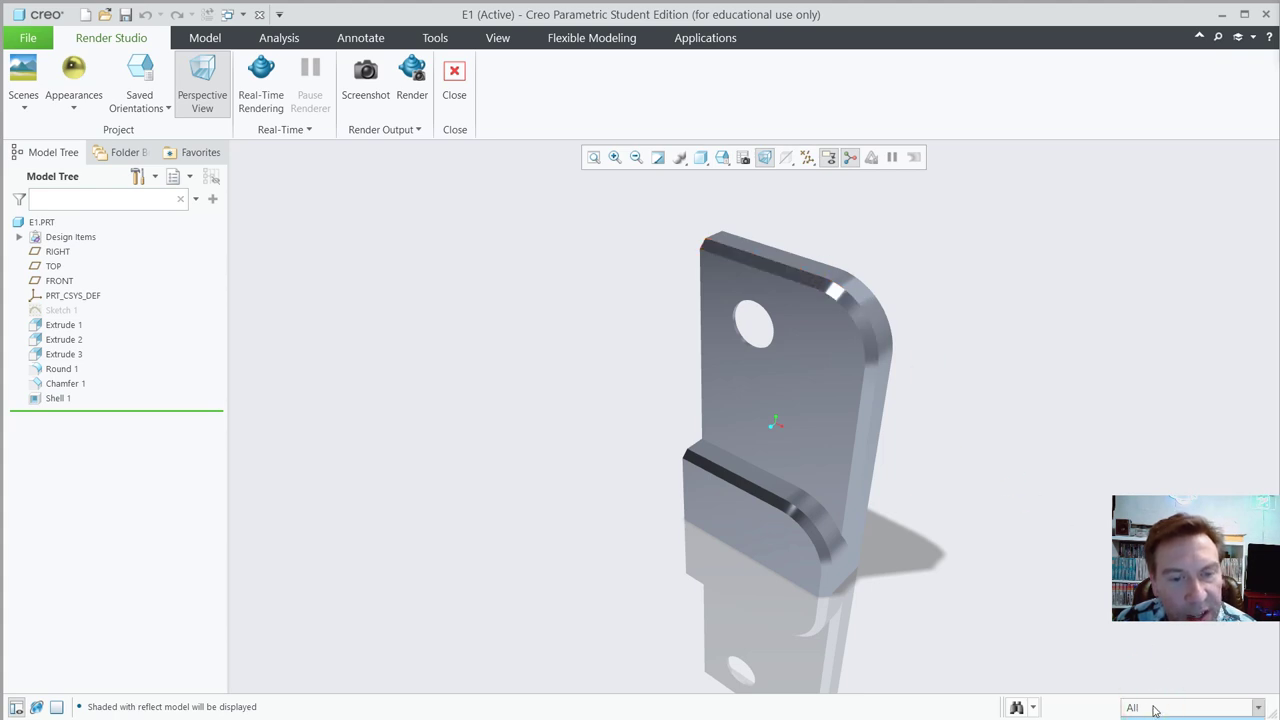
left_click(1160, 716)
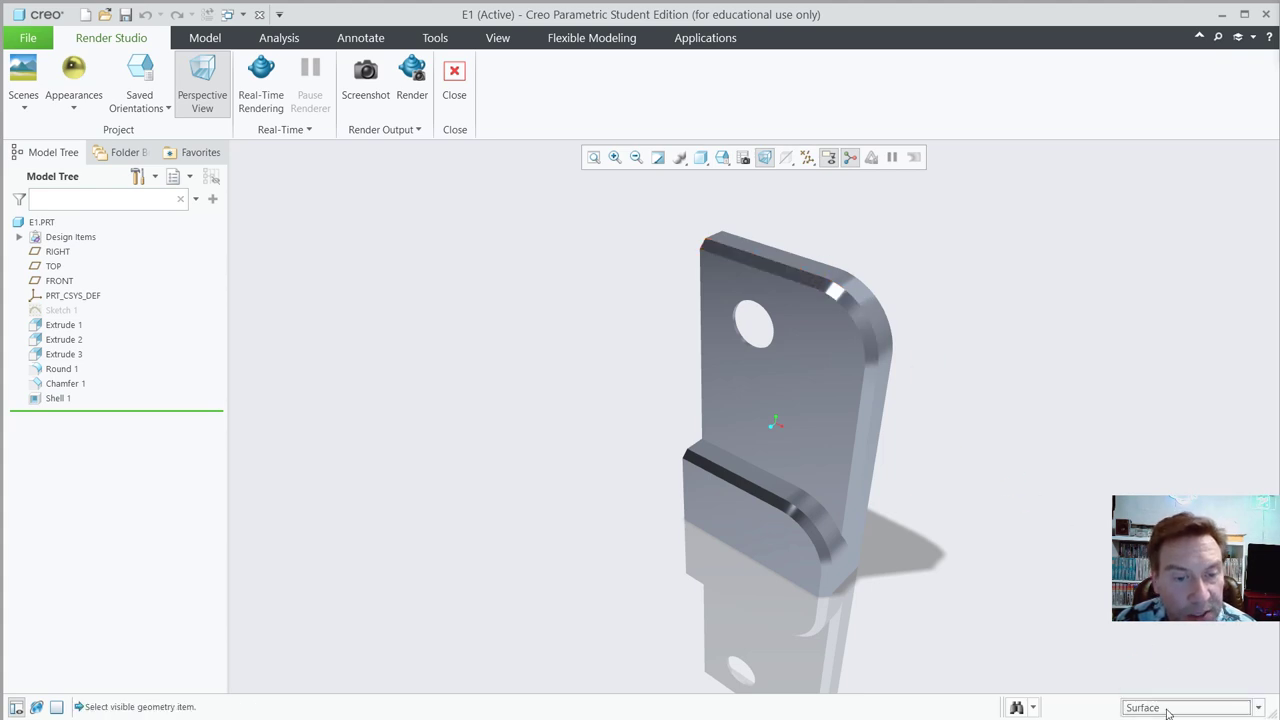
left_click(785, 268)
middle_click(785, 268)
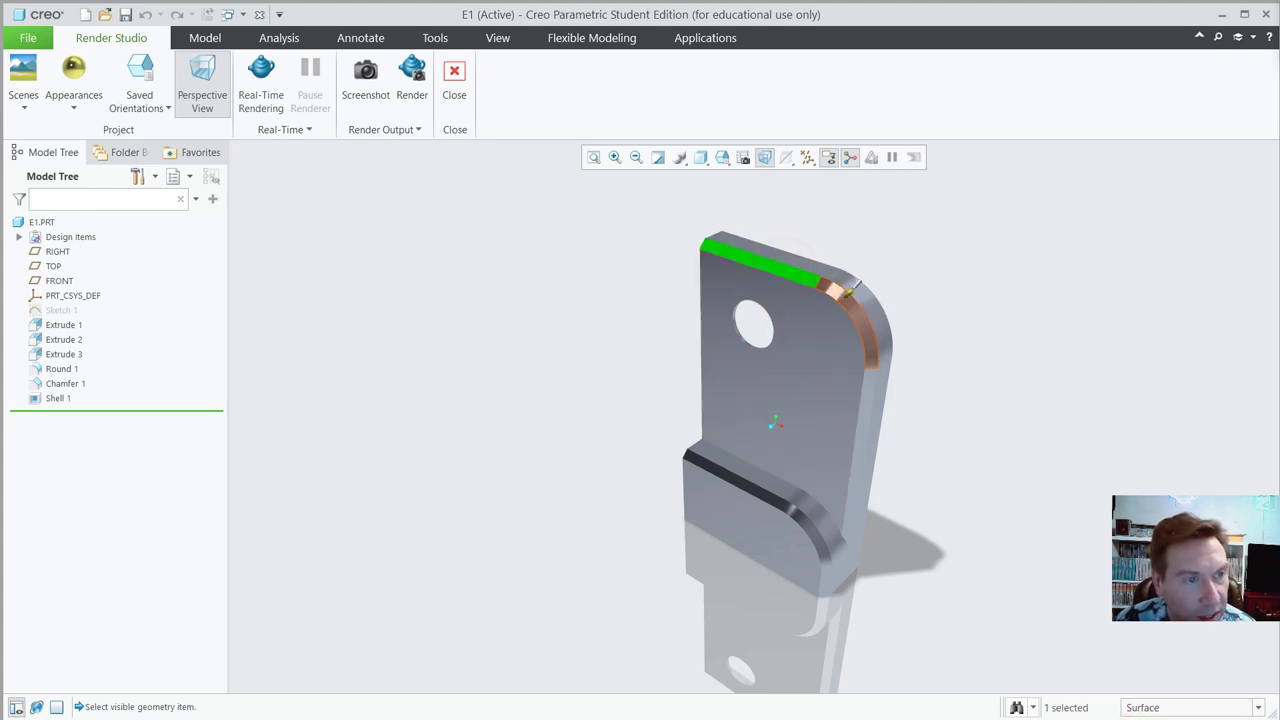
left_click(840, 296)
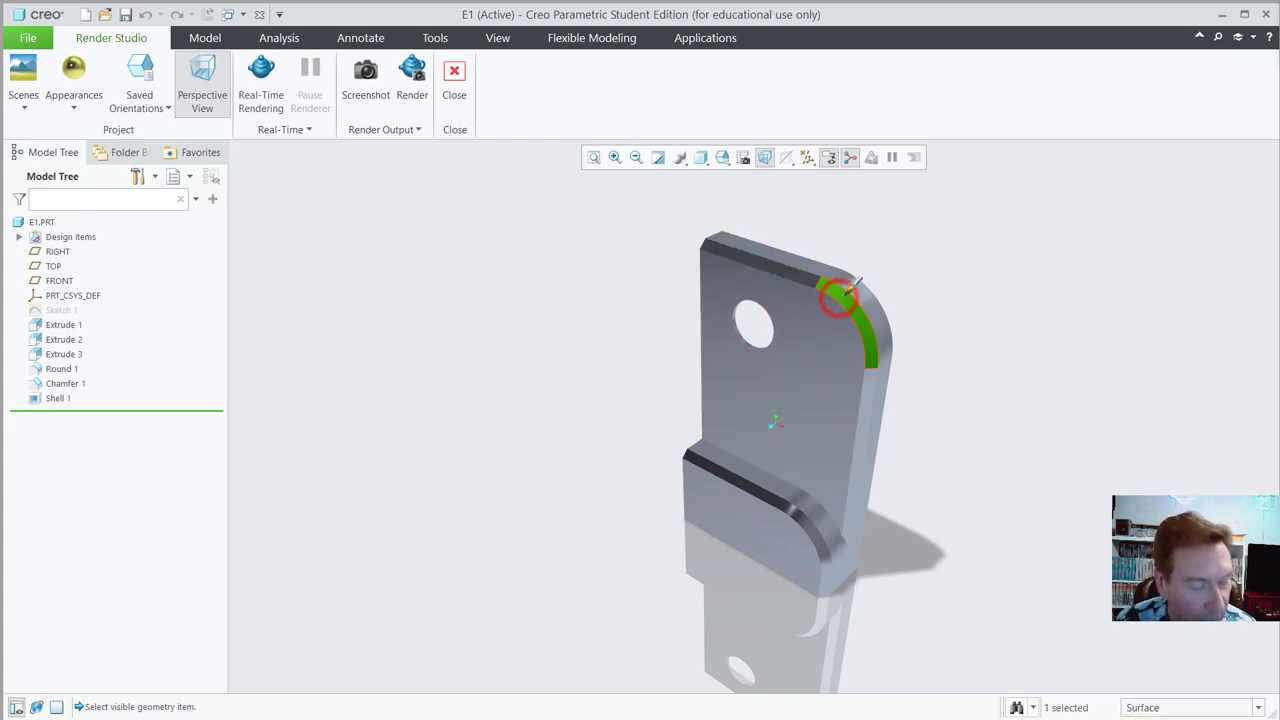
left_click(785, 268, "ctrl")
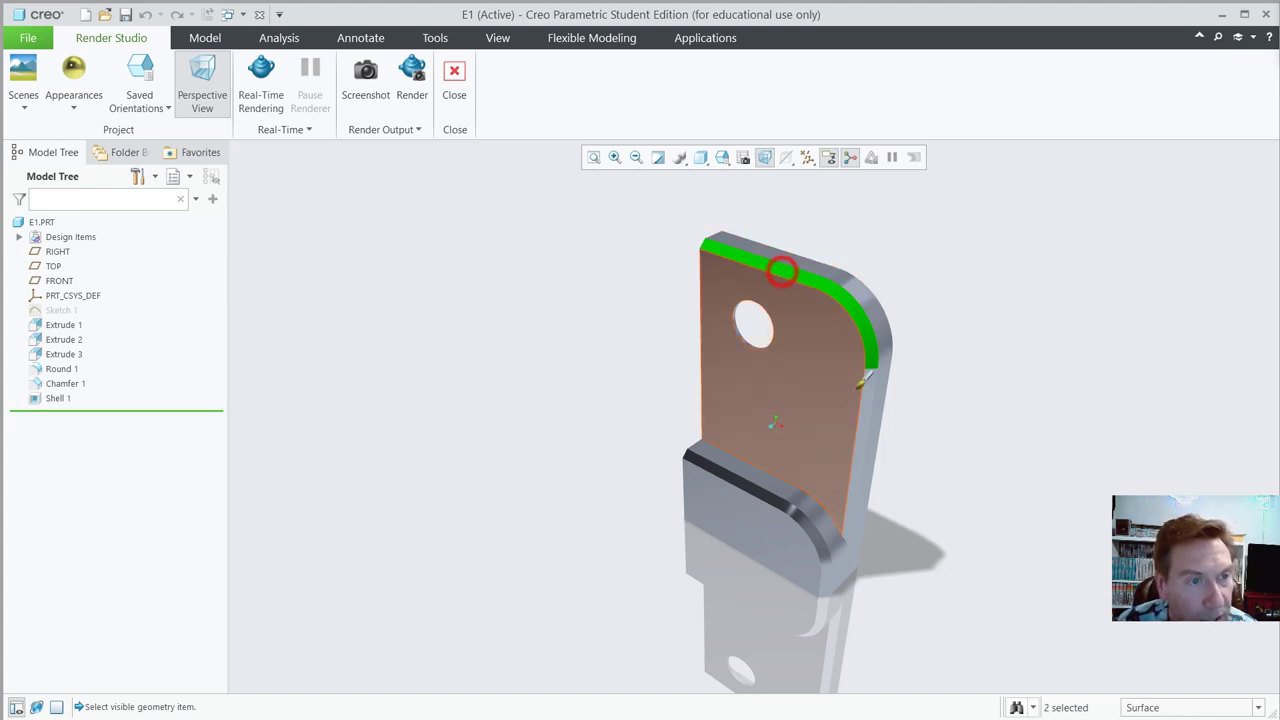
left_click(865, 400, "ctrl")
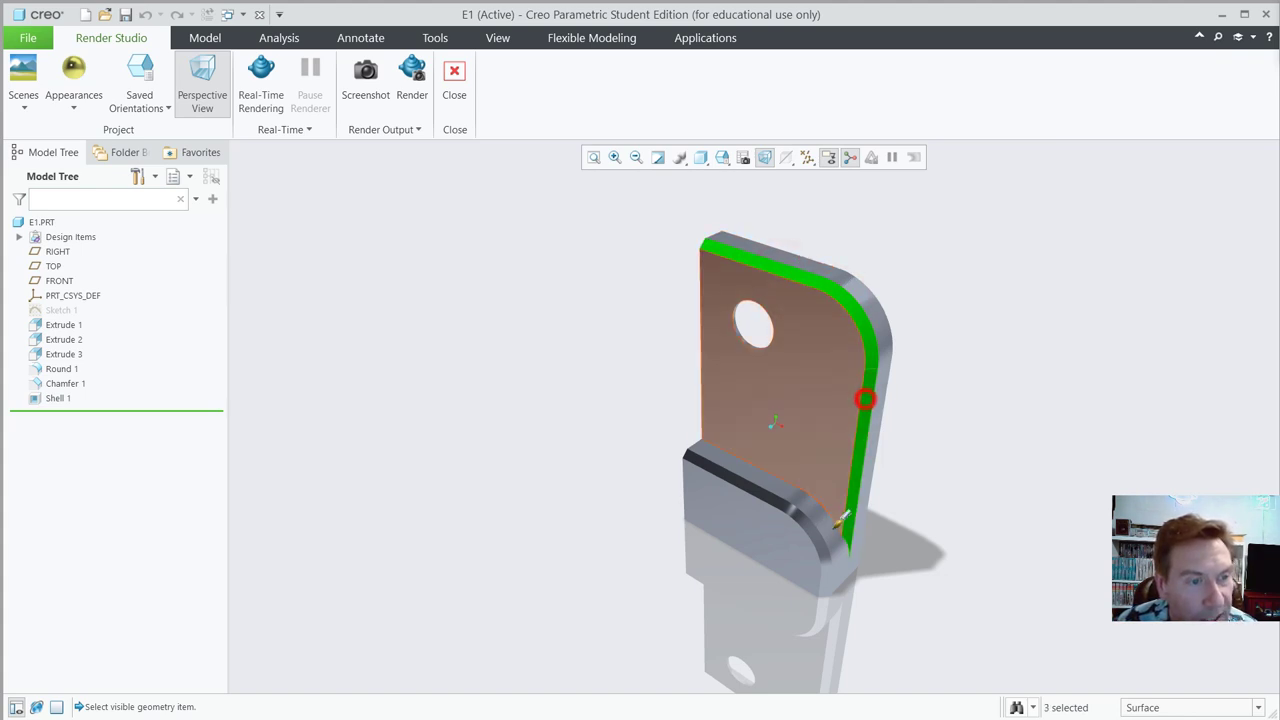
- Add the lower block's three front chamfer surfaces to the selection and apply the gold appearance to all selected chamfers
left_click(818, 586, "ctrl")
left_click(805, 580, "ctrl")
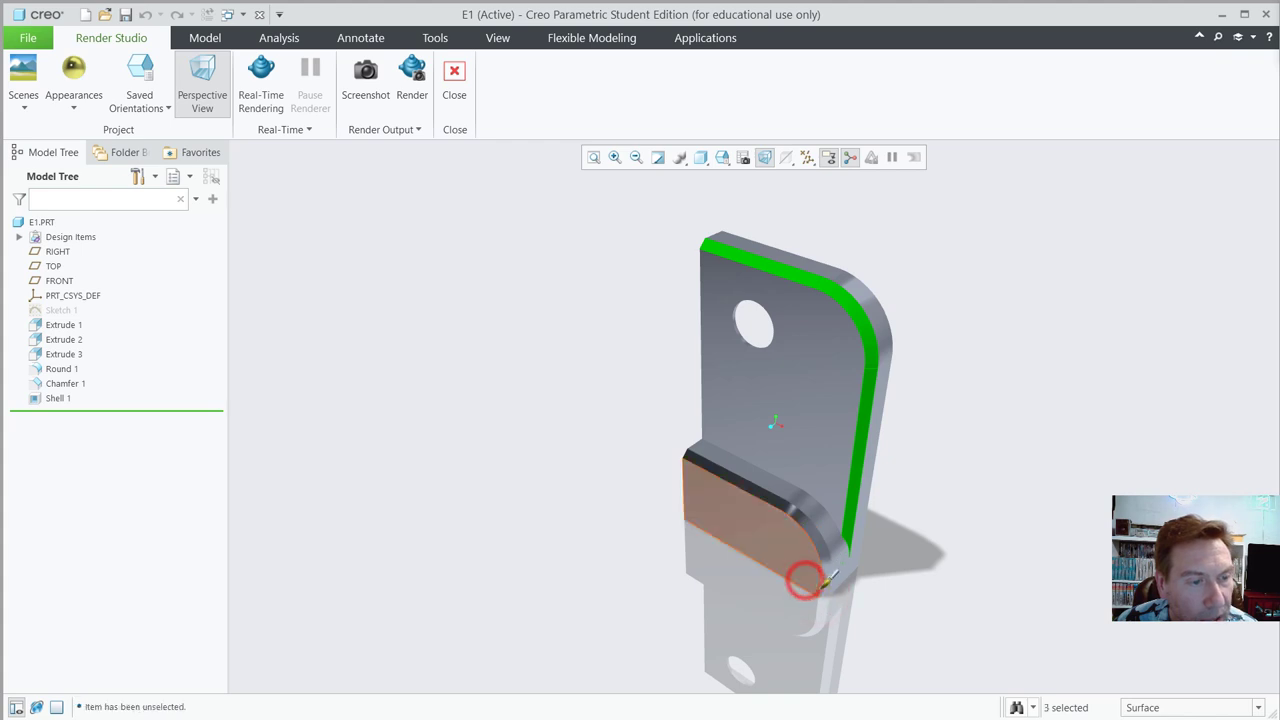
left_click(822, 587, "ctrl")
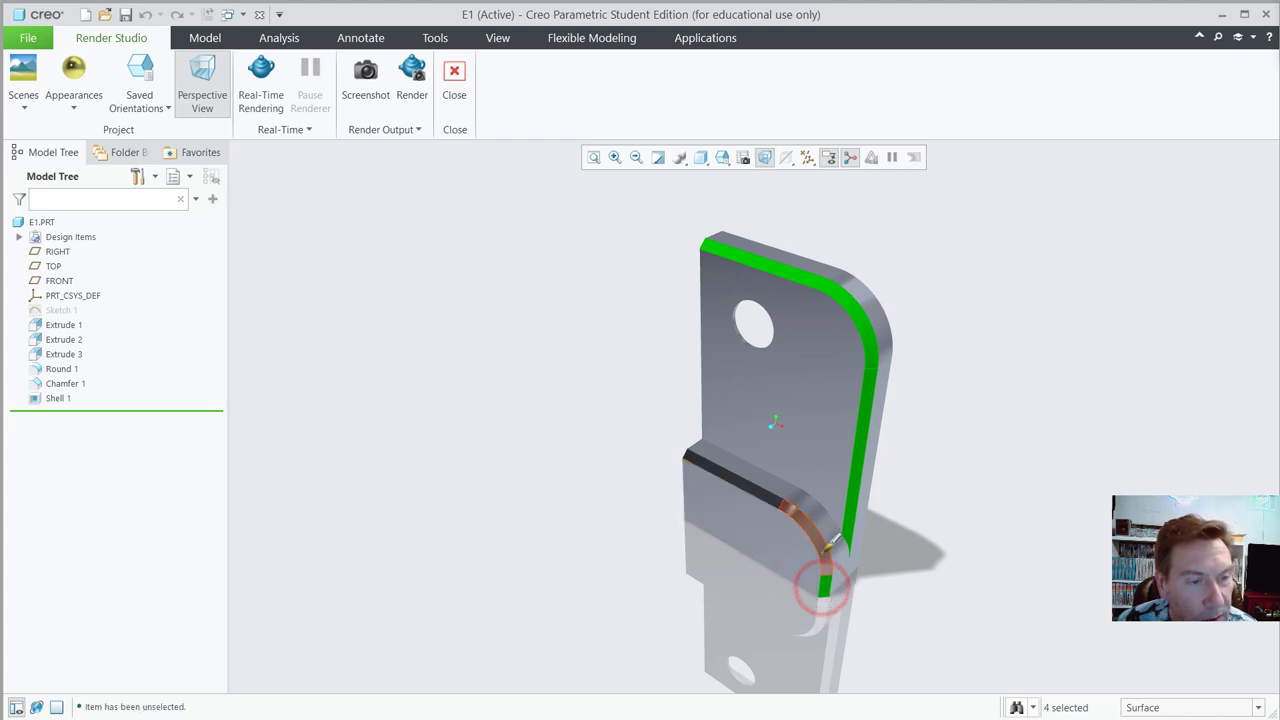
left_click(822, 558, "ctrl")
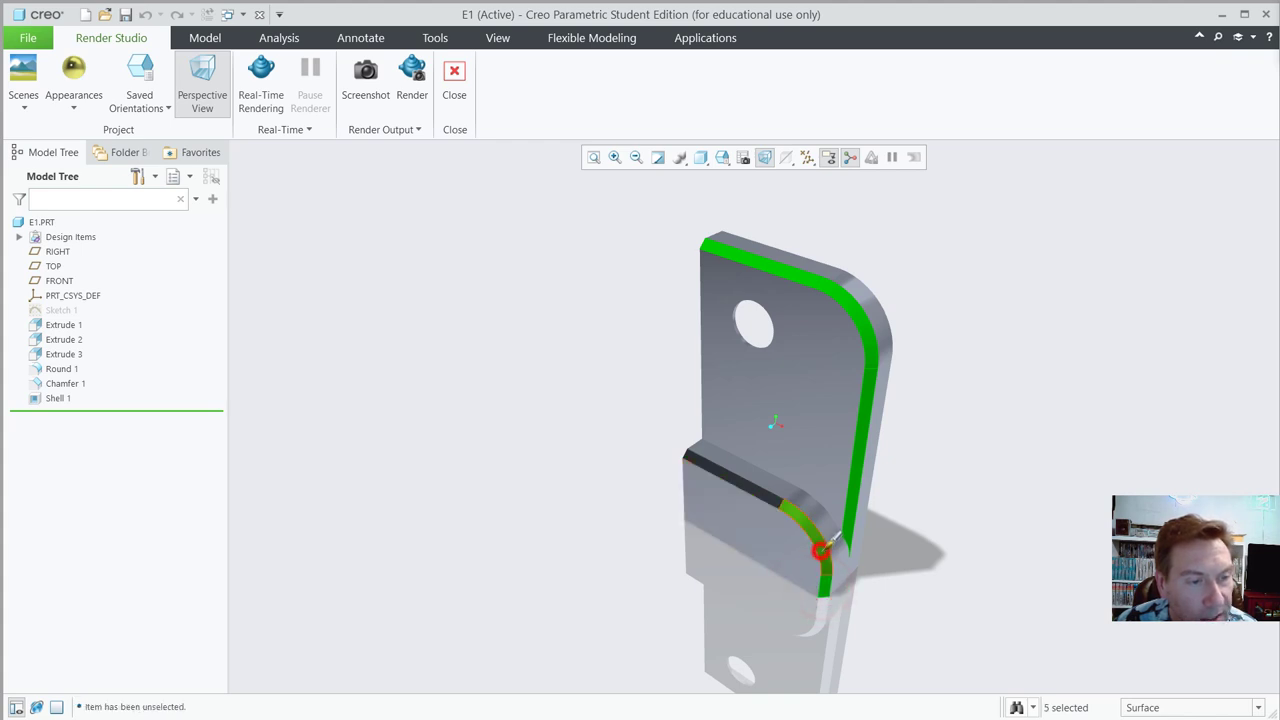
left_click(758, 485, "ctrl")
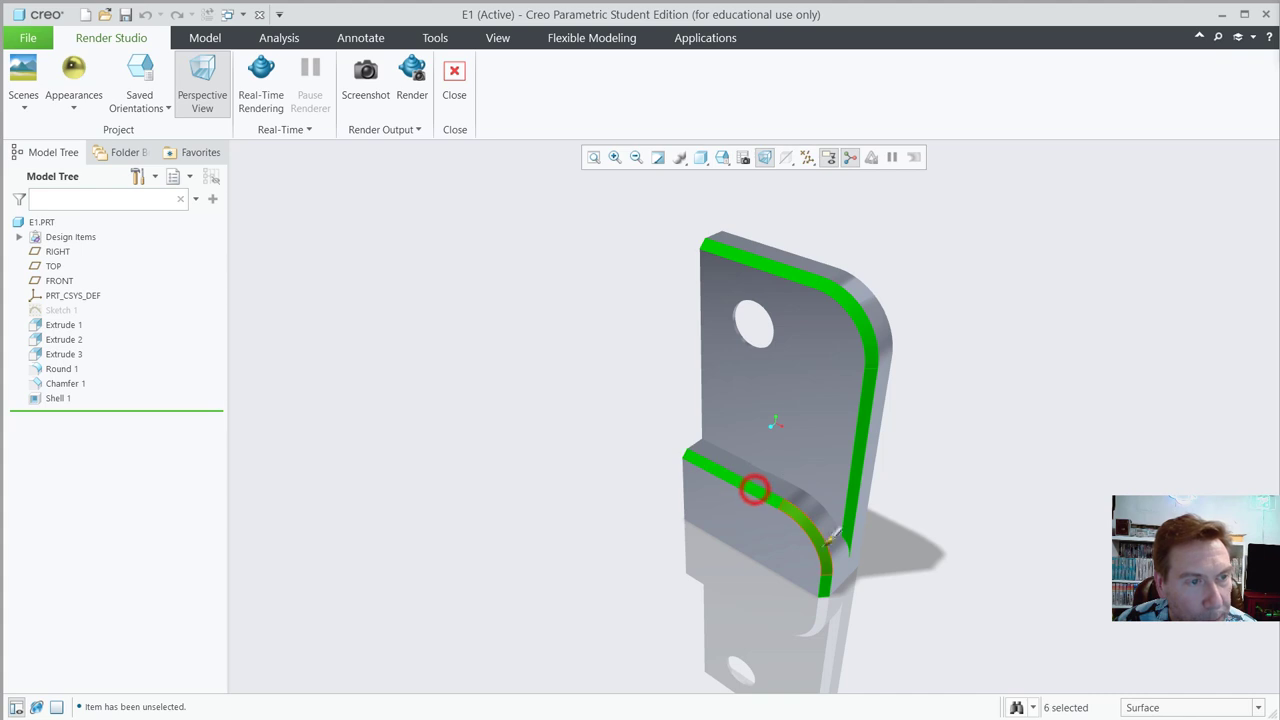
middle_click(1027, 398)
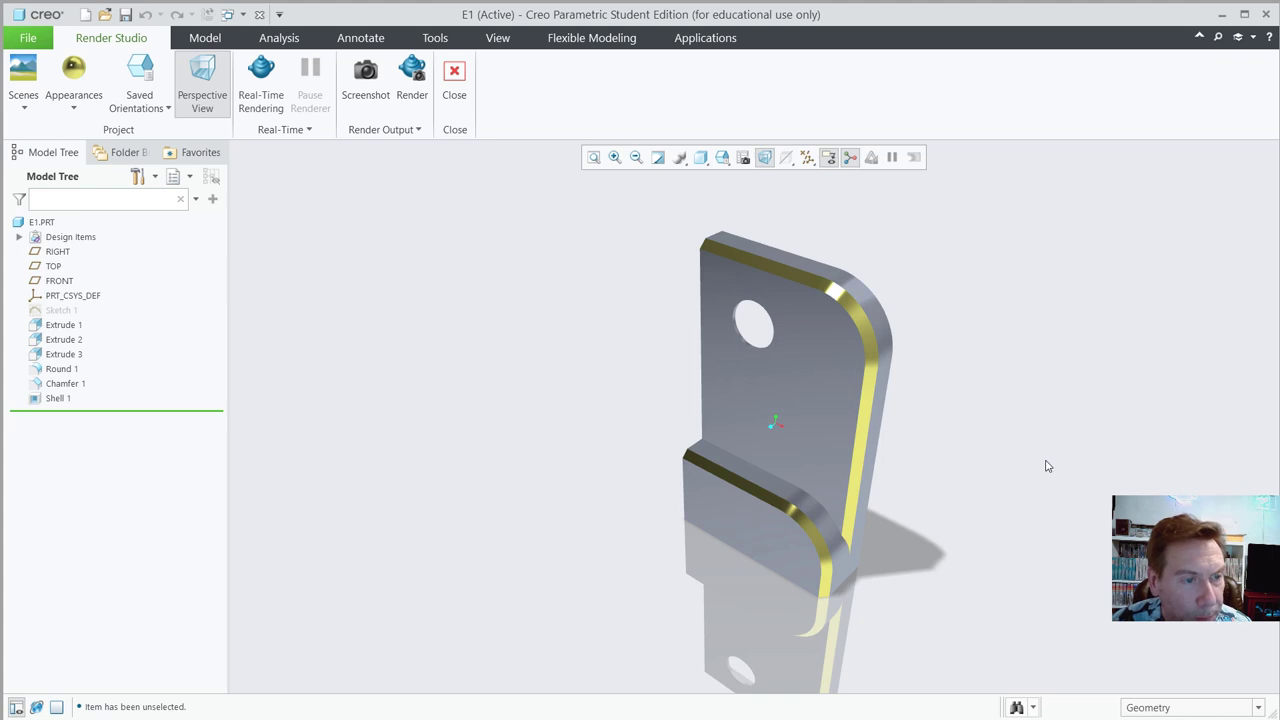
- Choose the ptc-painted-red appearance with surface-only selection and select the inner chamfer surface along the shelled plate's top edge
middle_click_drag(1048, 466, 868, 394)
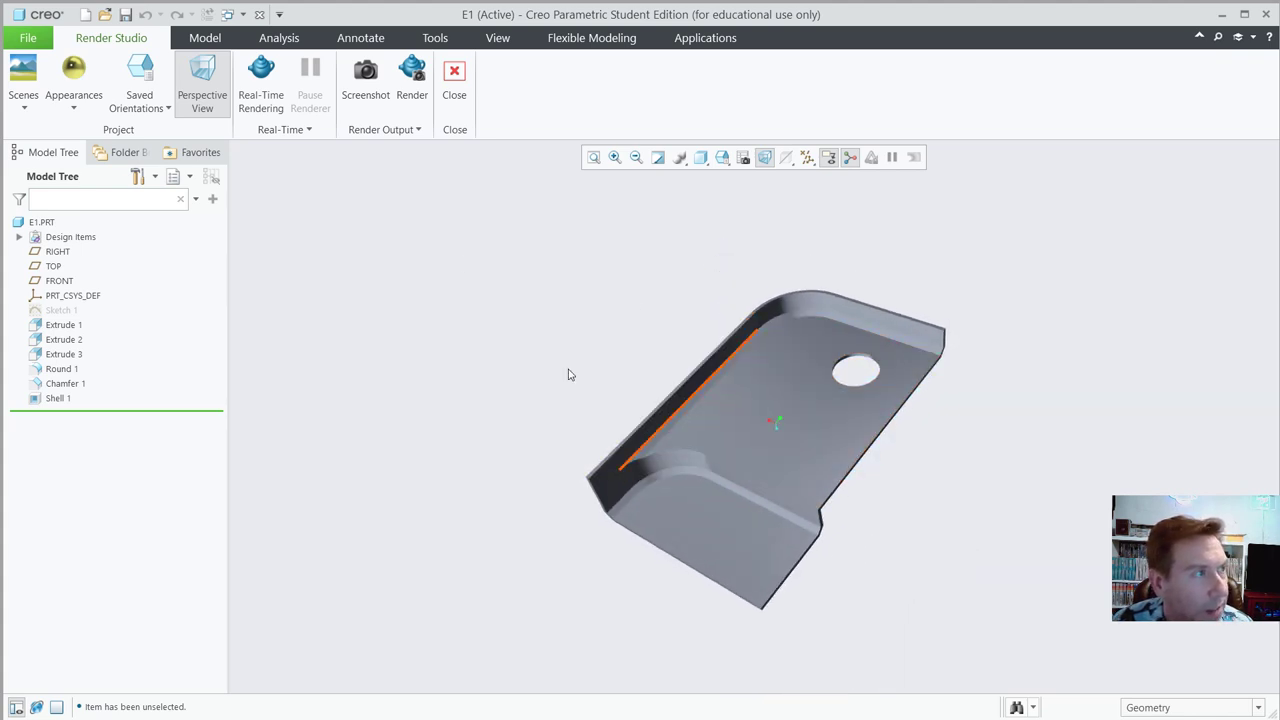
left_click(72, 104)
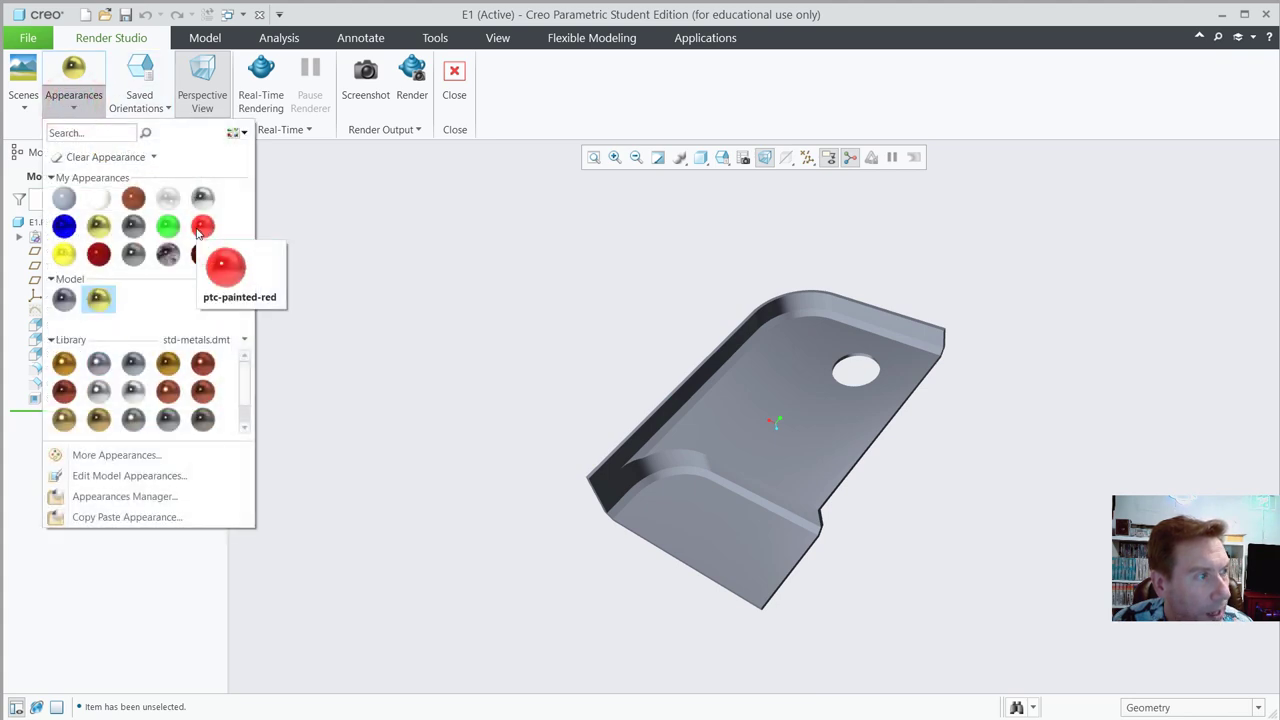
left_click(200, 228)
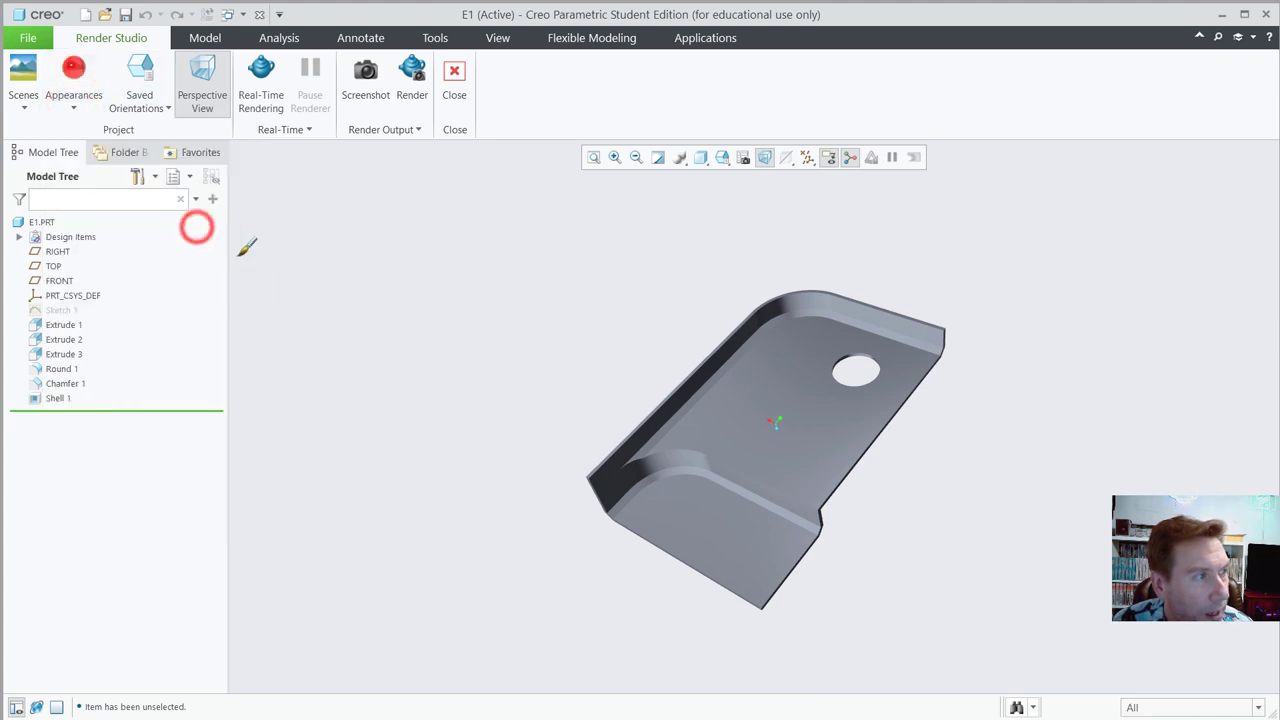
left_click(1142, 708)
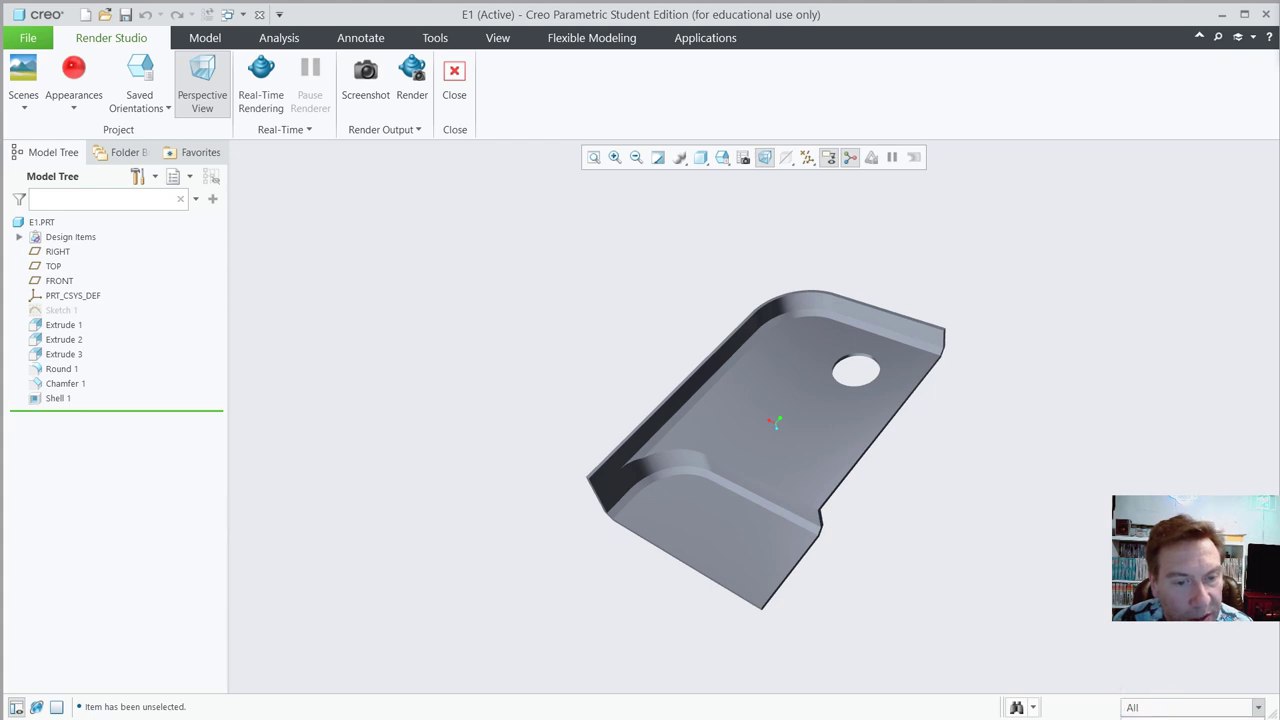
left_click(1160, 680)
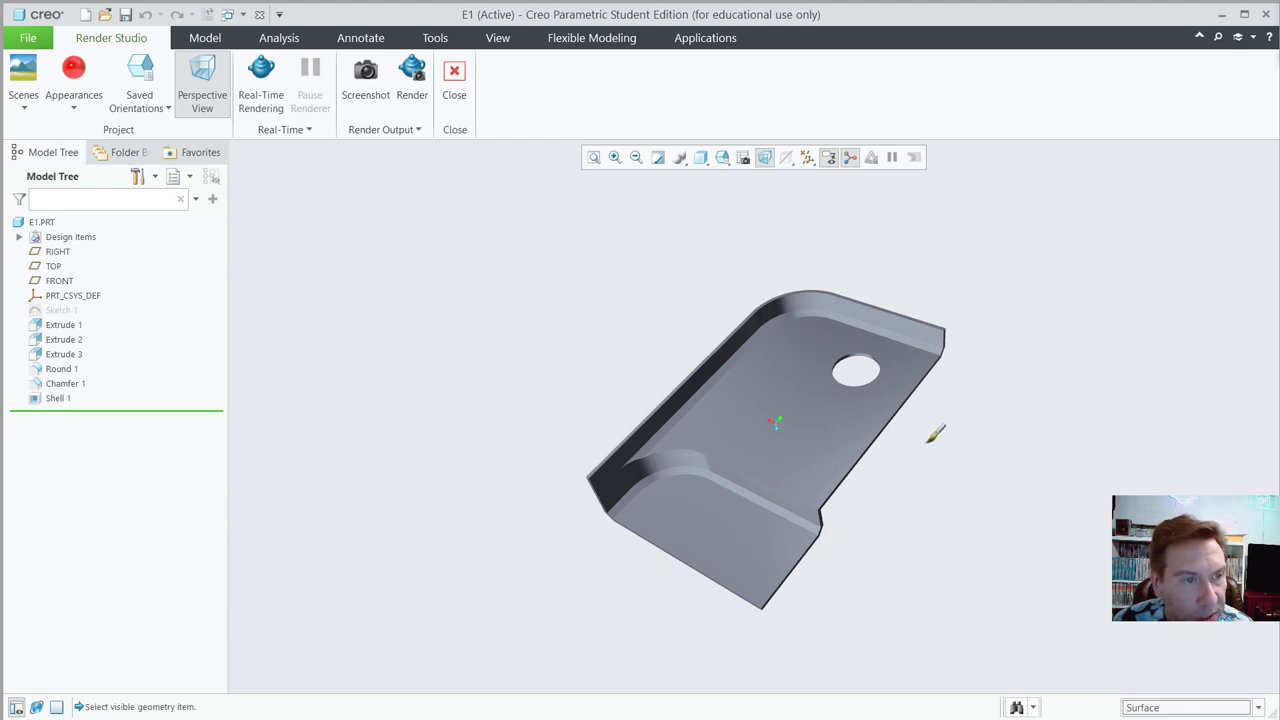
left_click(875, 329)
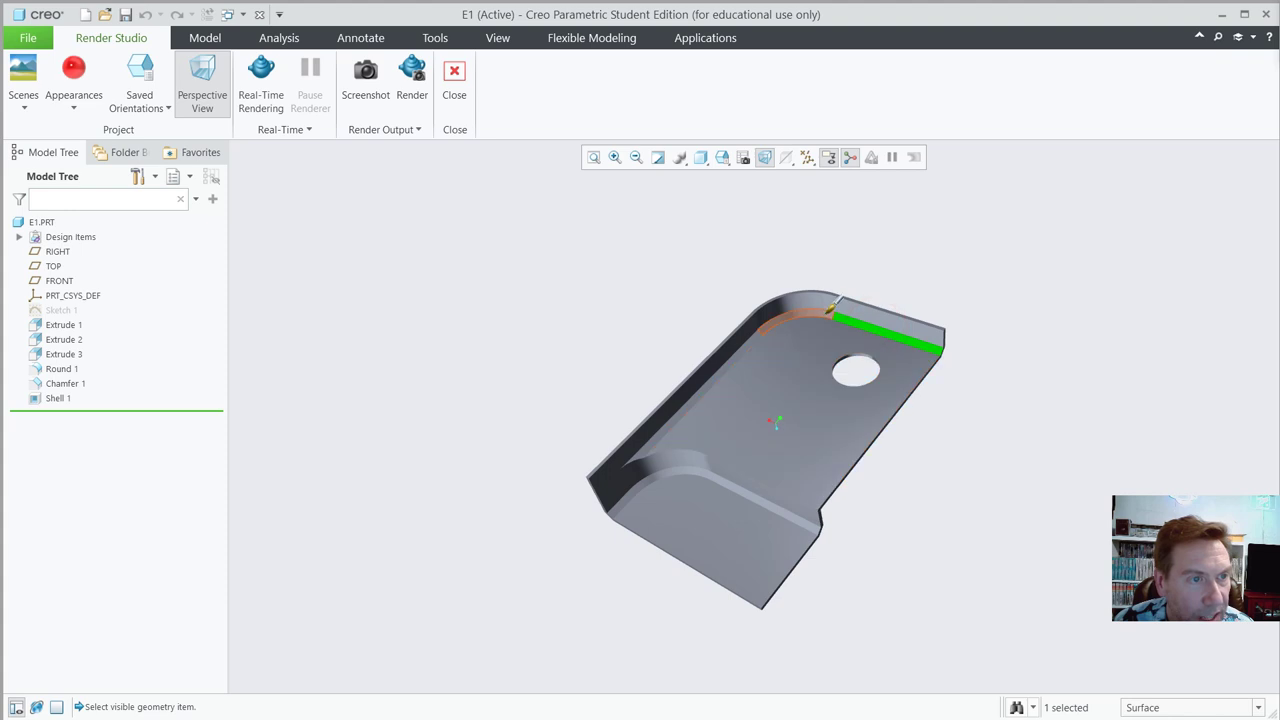
- Add the remaining chamfer surfaces around the tall plate and the shorter step to the selection for the yellow appearance
left_click(818, 303, "ctrl")
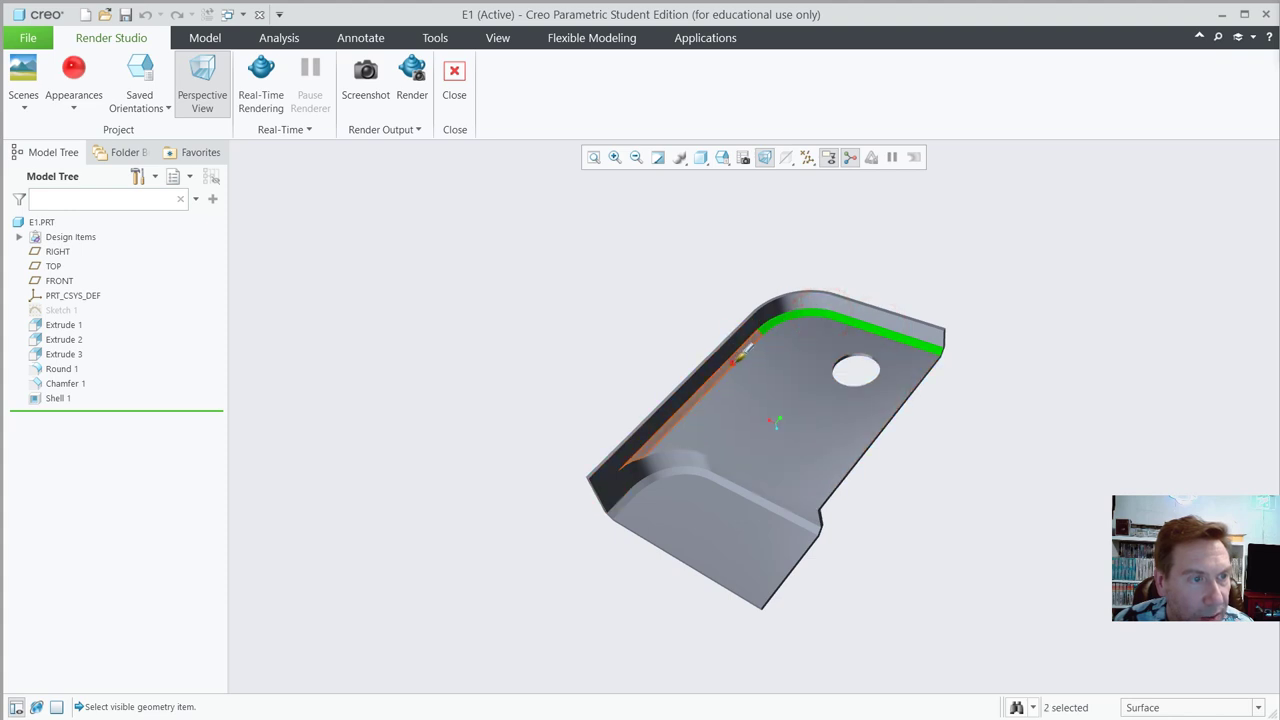
left_click(738, 358, "ctrl")
left_click(753, 495, "ctrl")
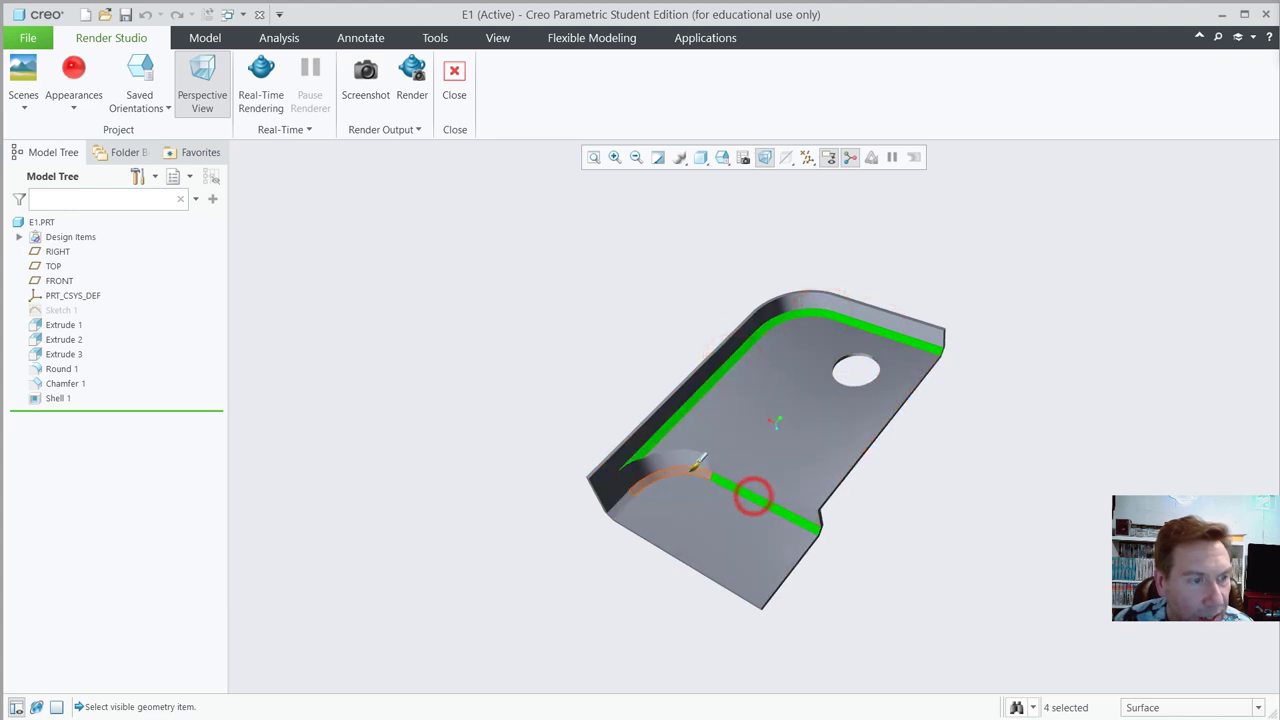
left_click(686, 471, "ctrl")
left_click(620, 502, "ctrl")
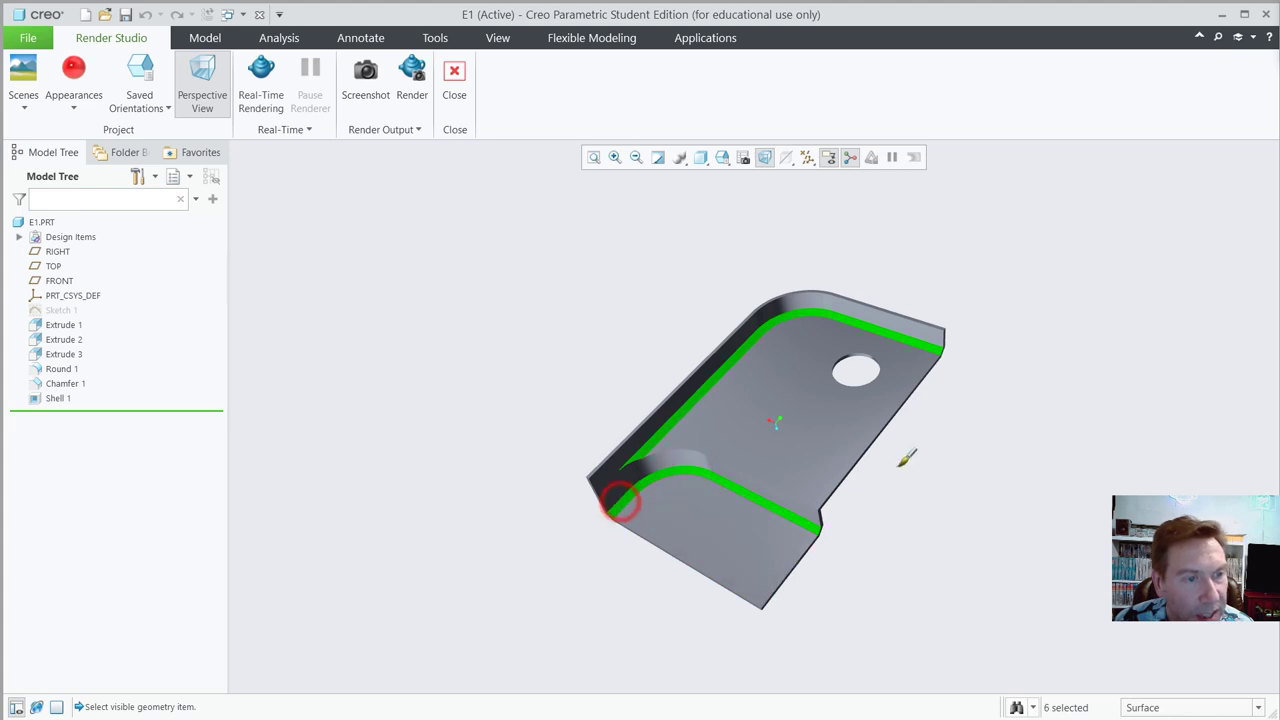
- Add the thin rim face along the open side and apply the yellow appearance to all selected surfaces
scroll(898, 432, "down", 2)
scroll(900, 428, "up", 4)
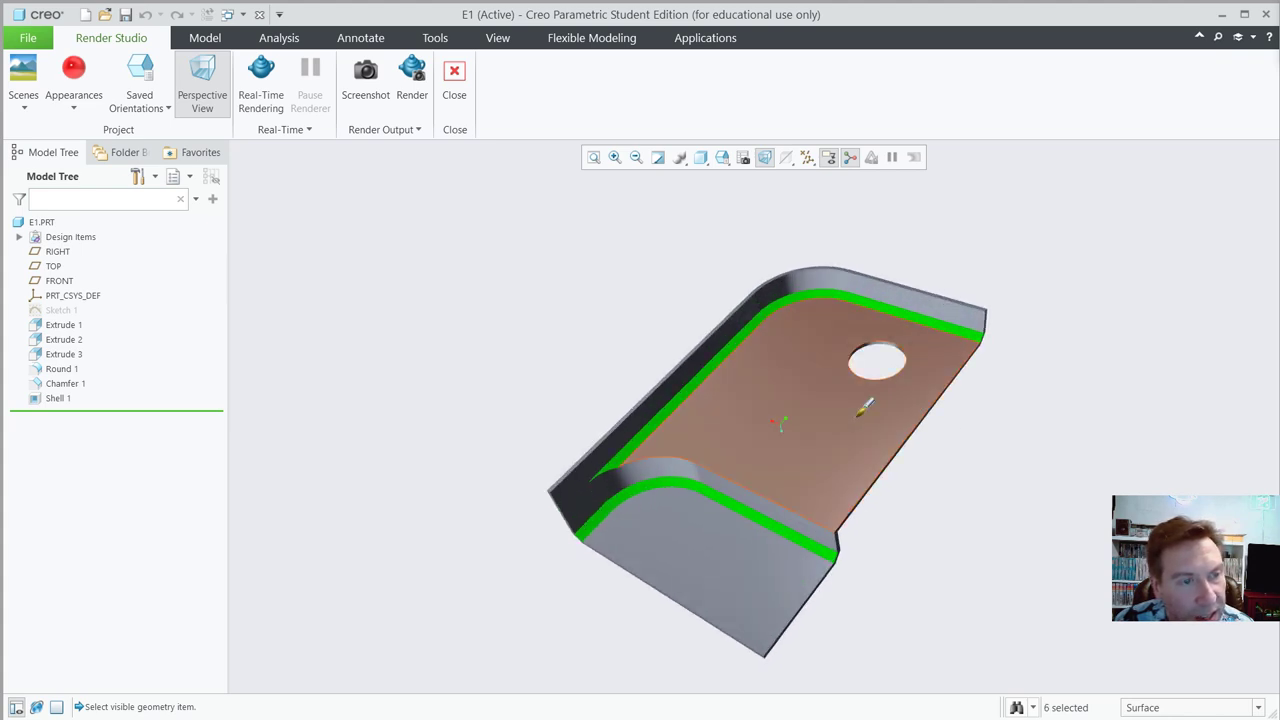
scroll(1071, 509, "down", 2)
scroll(1043, 506, "up", 3)
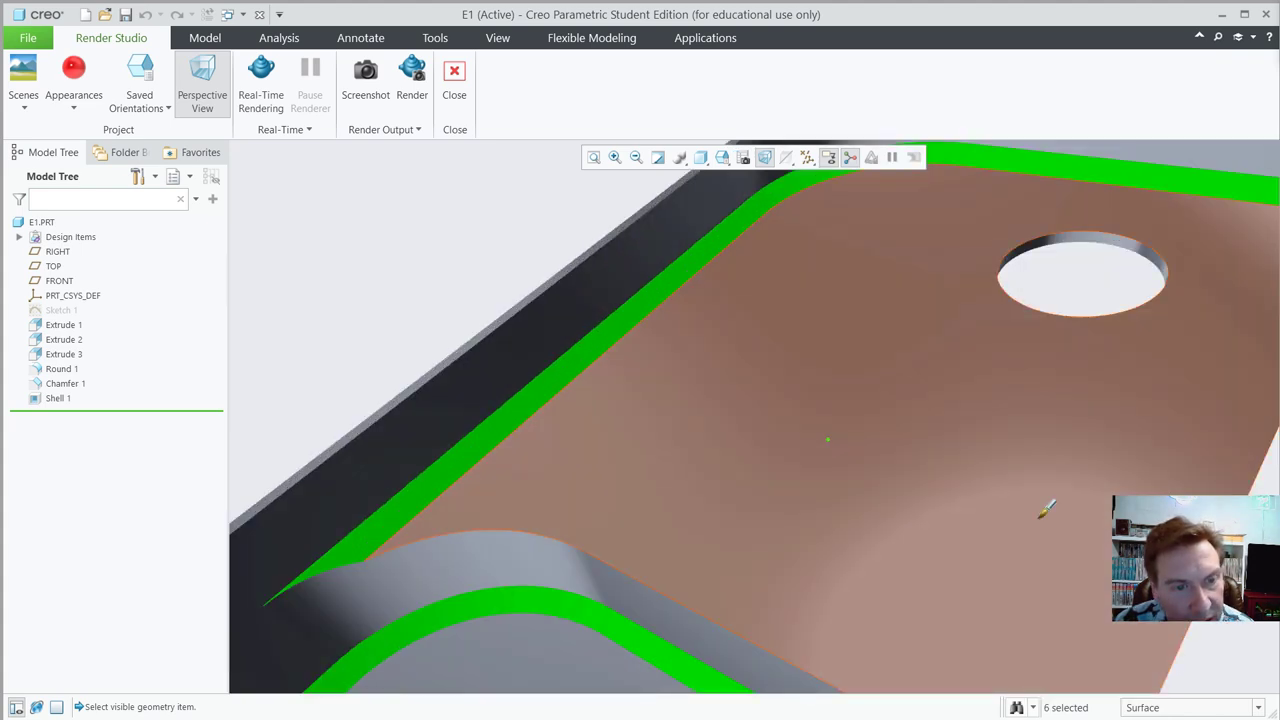
scroll(1043, 506, "down", 3)
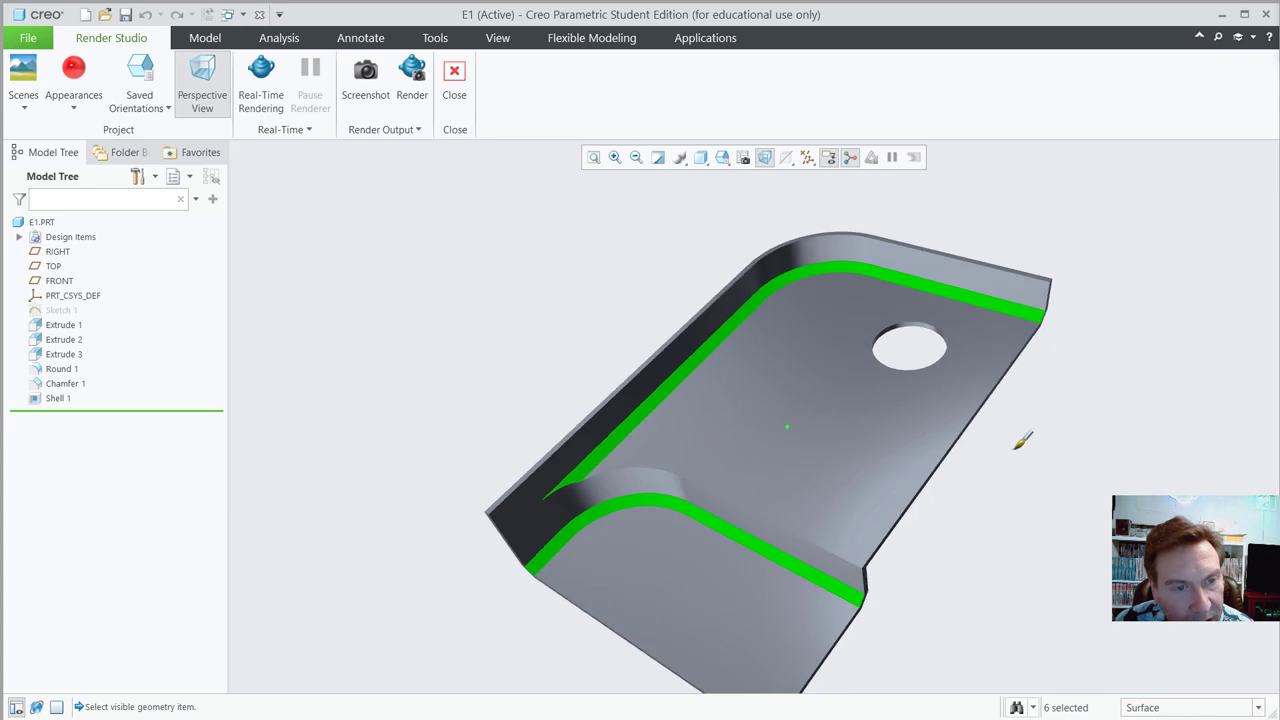
left_click(1047, 302, "ctrl")
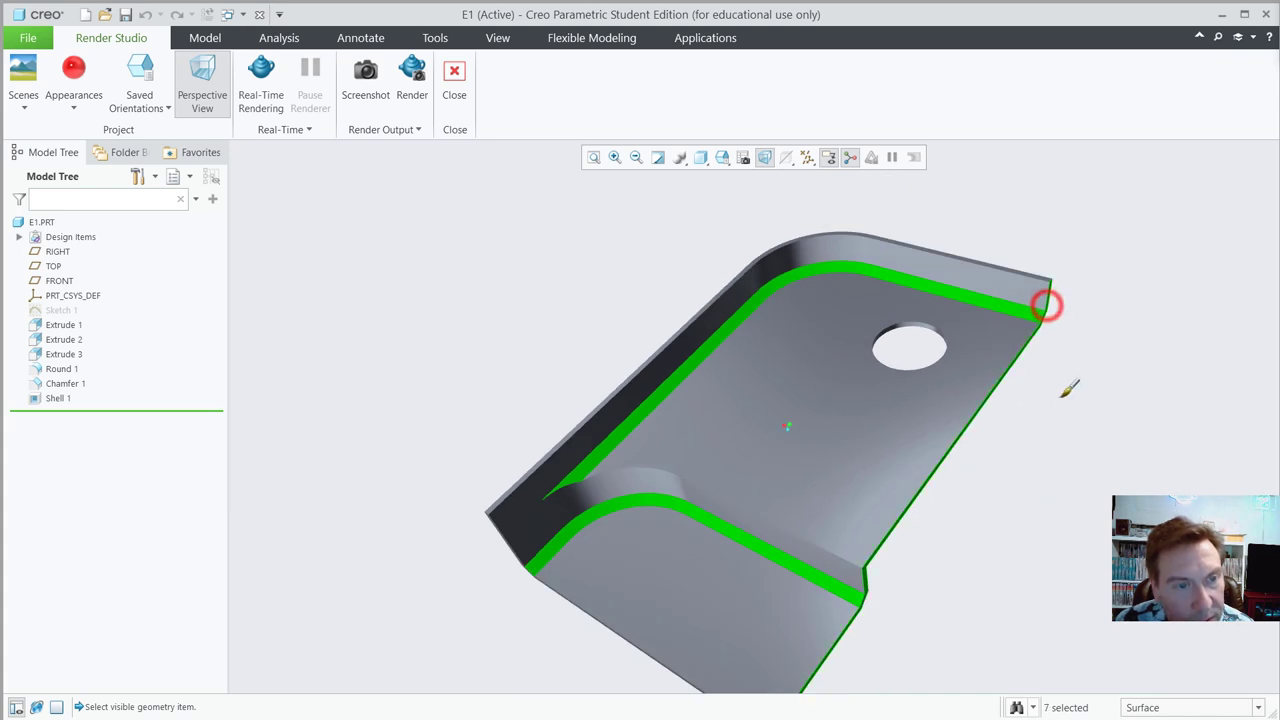
middle_click(1055, 490)
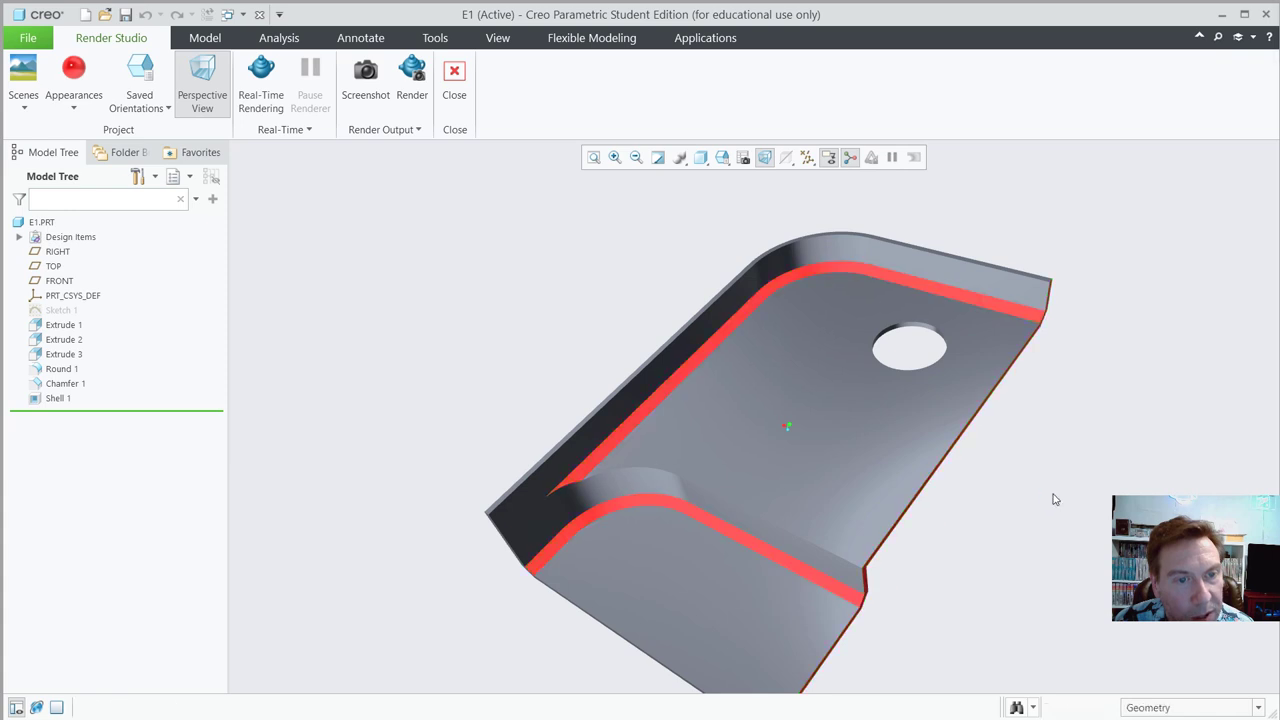
- Clear the selection and preview the part's outer side with Real-Time Rendering, turning the rendering off again
scroll(1048, 466, "down", 2)
scroll(920, 500, "up", 1)
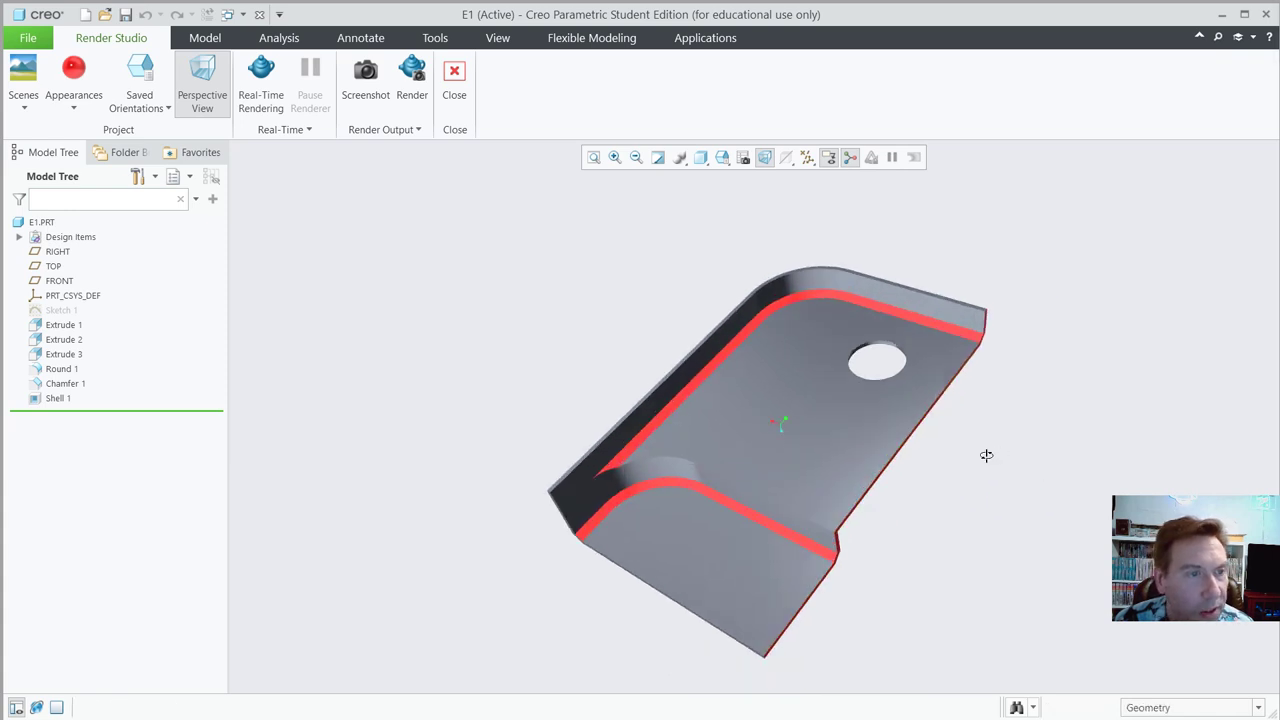
middle_click_drag(986, 454, 920, 452)
left_click(961, 441)
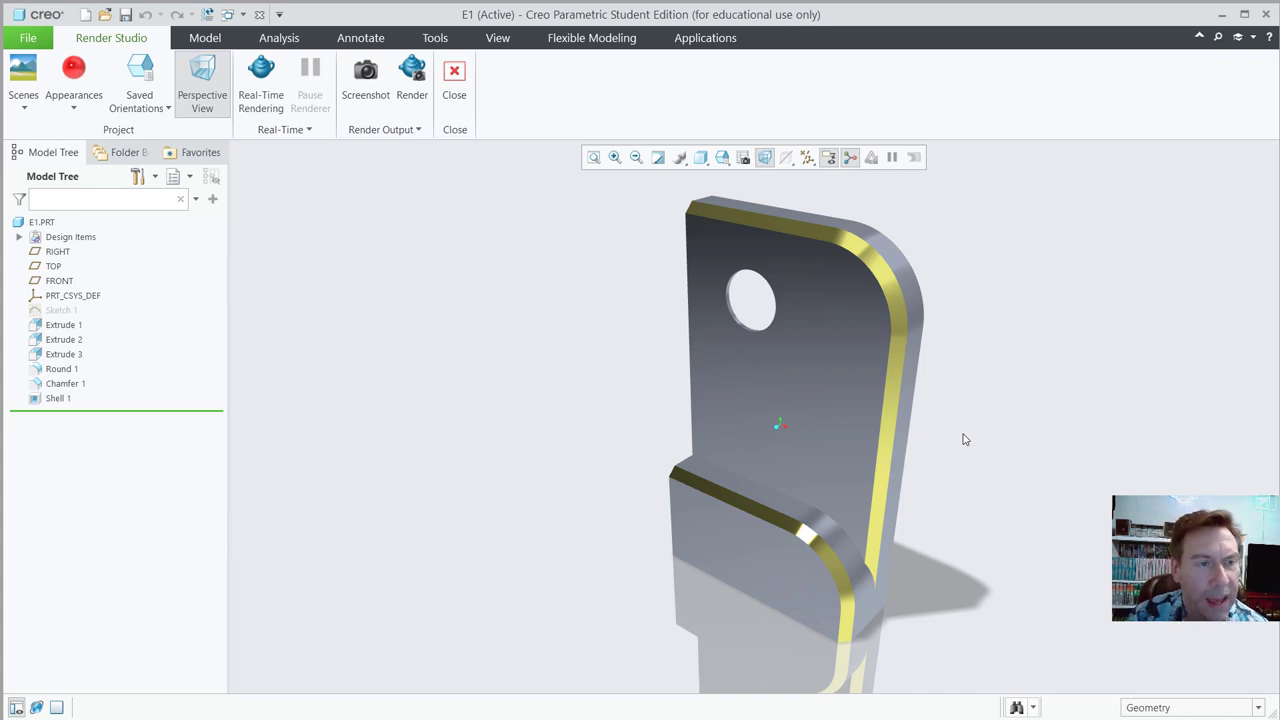
left_click(262, 80)
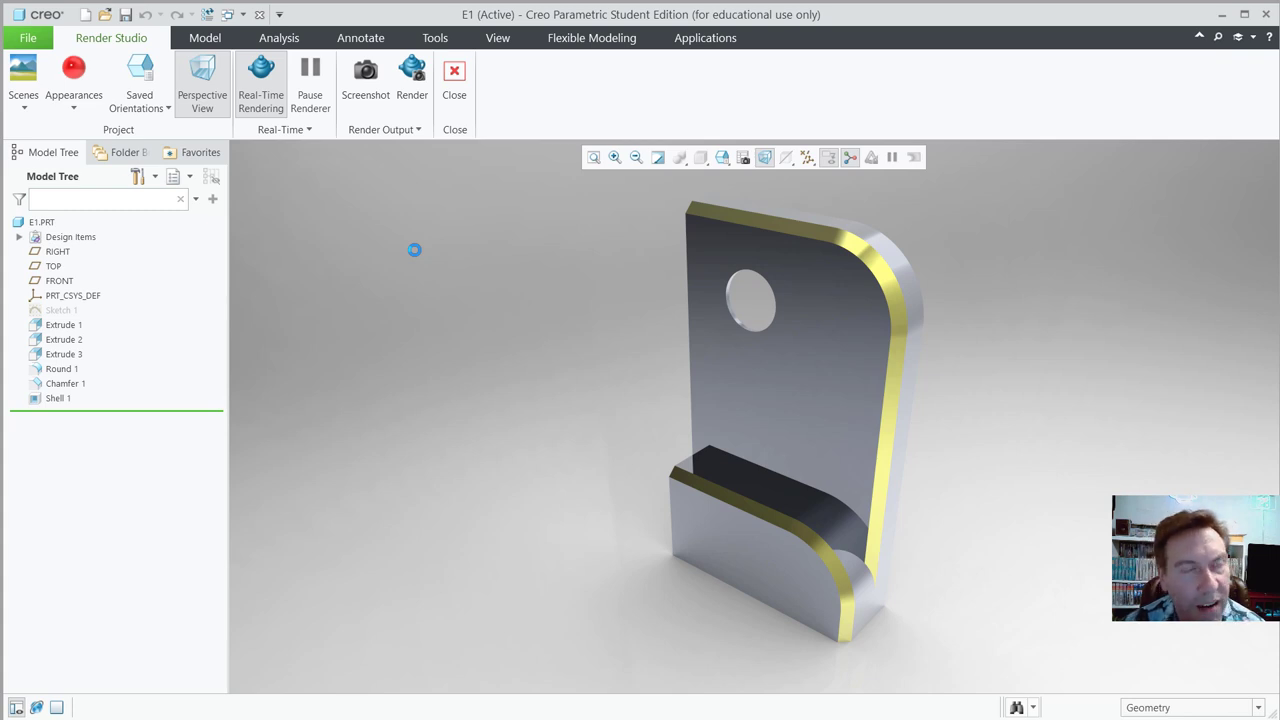
left_click(260, 100)
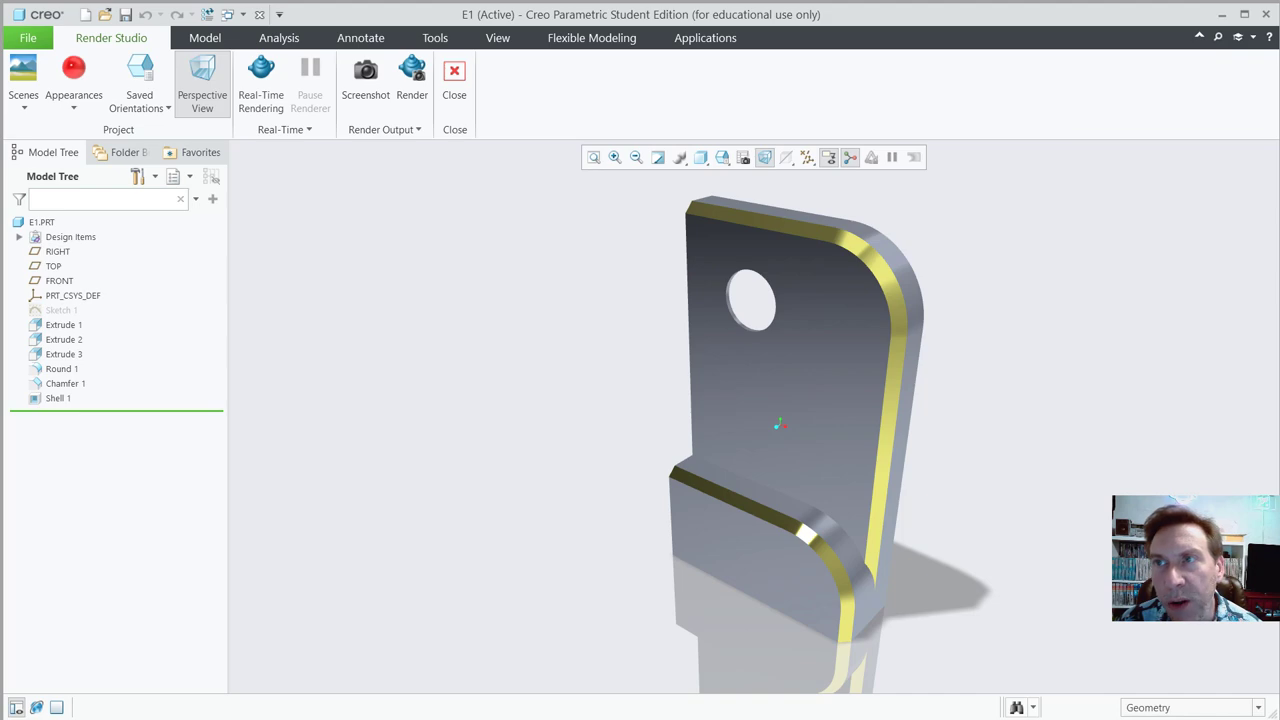
- Switch to the Chrome browser and open the Creo Parametric 7.0 Basics manual from vertanux1.com's Instructional Manuals page
left_click_drag(1279, 110, 1007, 43)
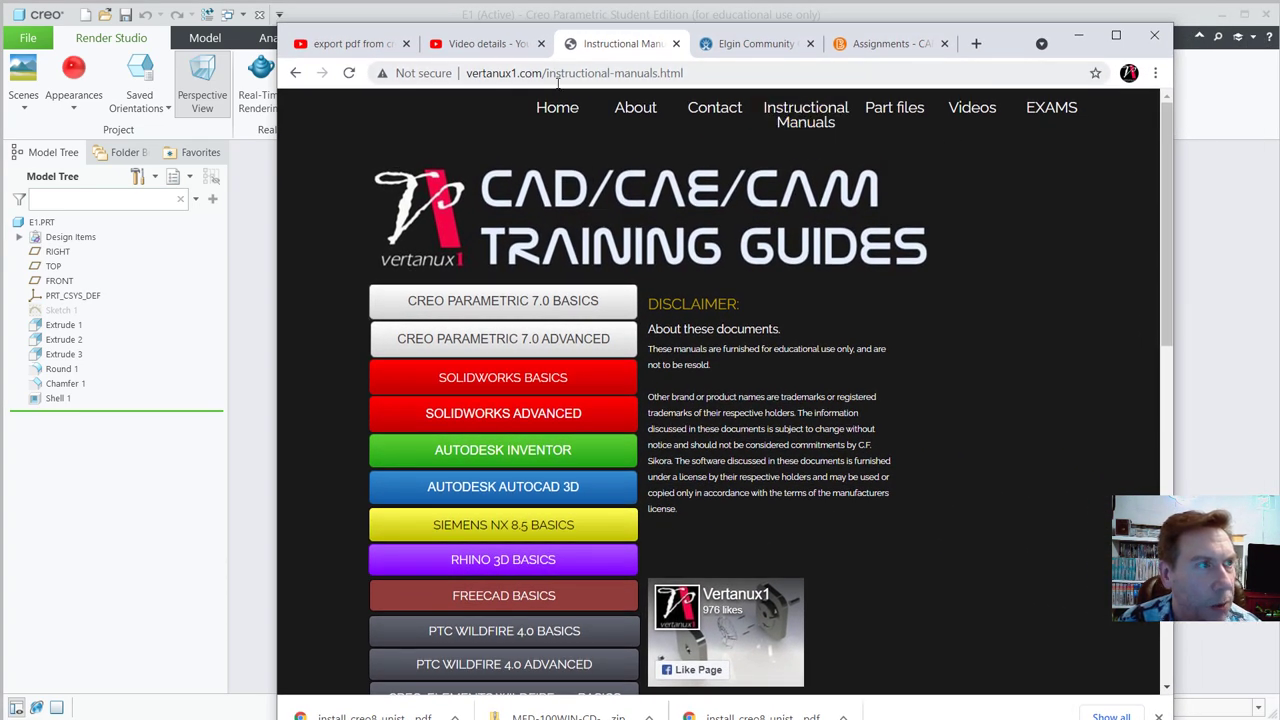
left_click(499, 73)
left_click_drag(466, 73, 575, 73)
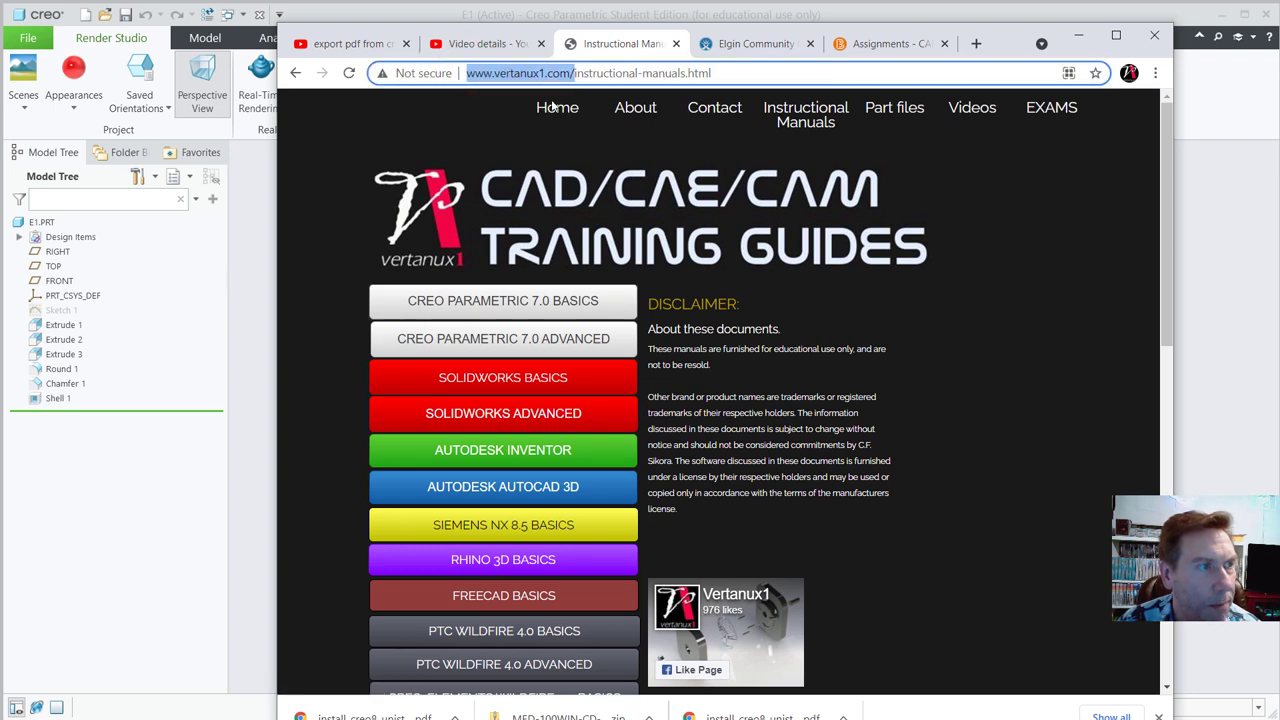
left_click(1038, 211)
left_click(825, 115)
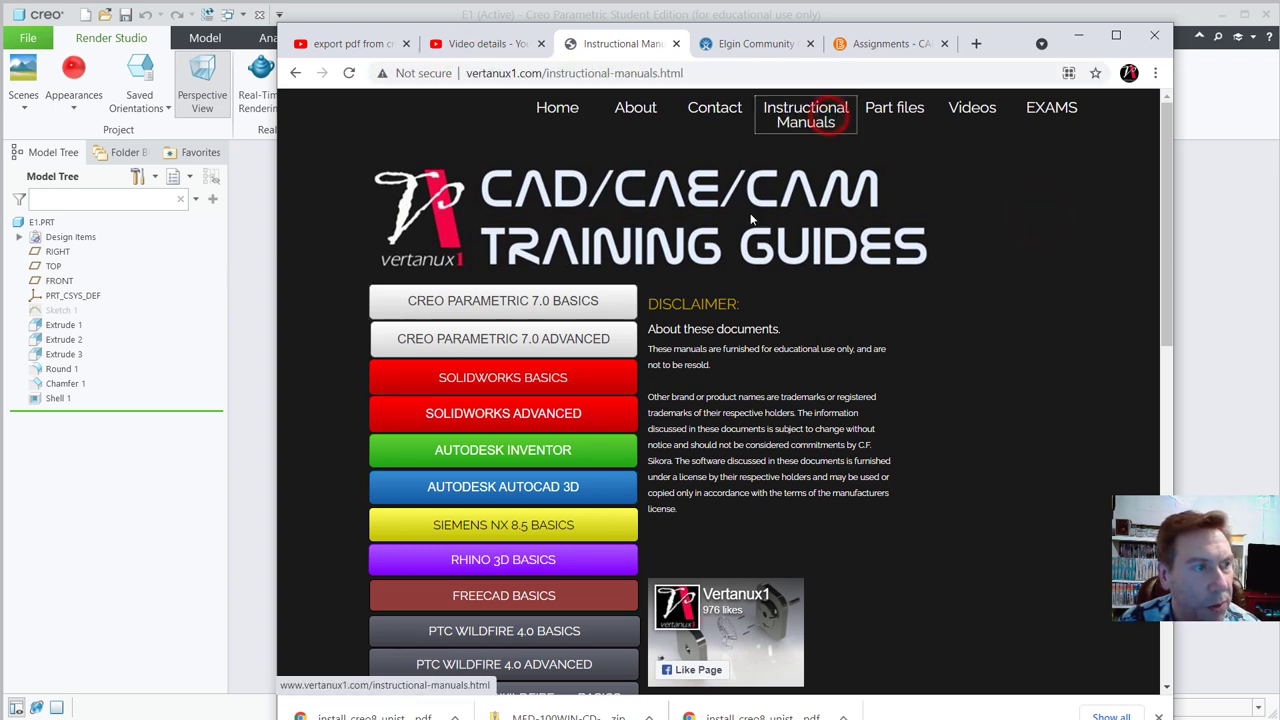
left_click(513, 305)
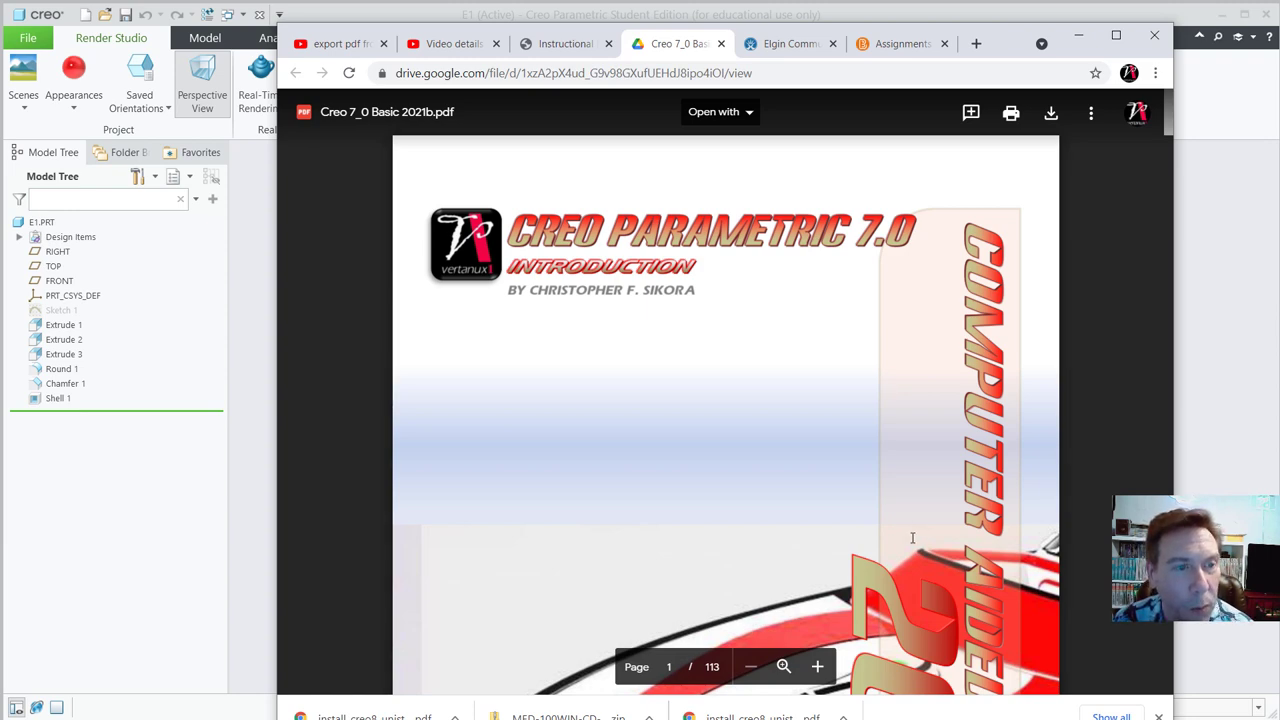
- Look through the manual's opening pages, covering the cover, legal notice, grading points, course outline and lab policies
scroll(912, 538, "down", 7)
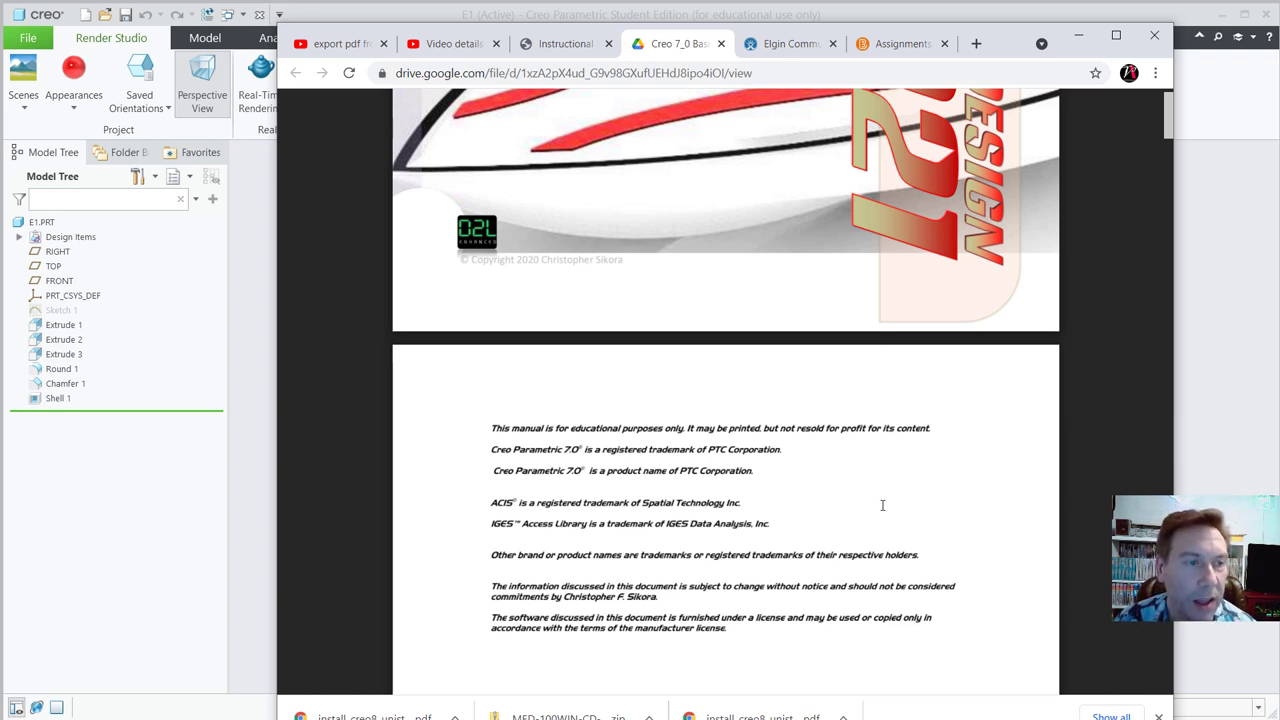
scroll(926, 460, "down", 1)
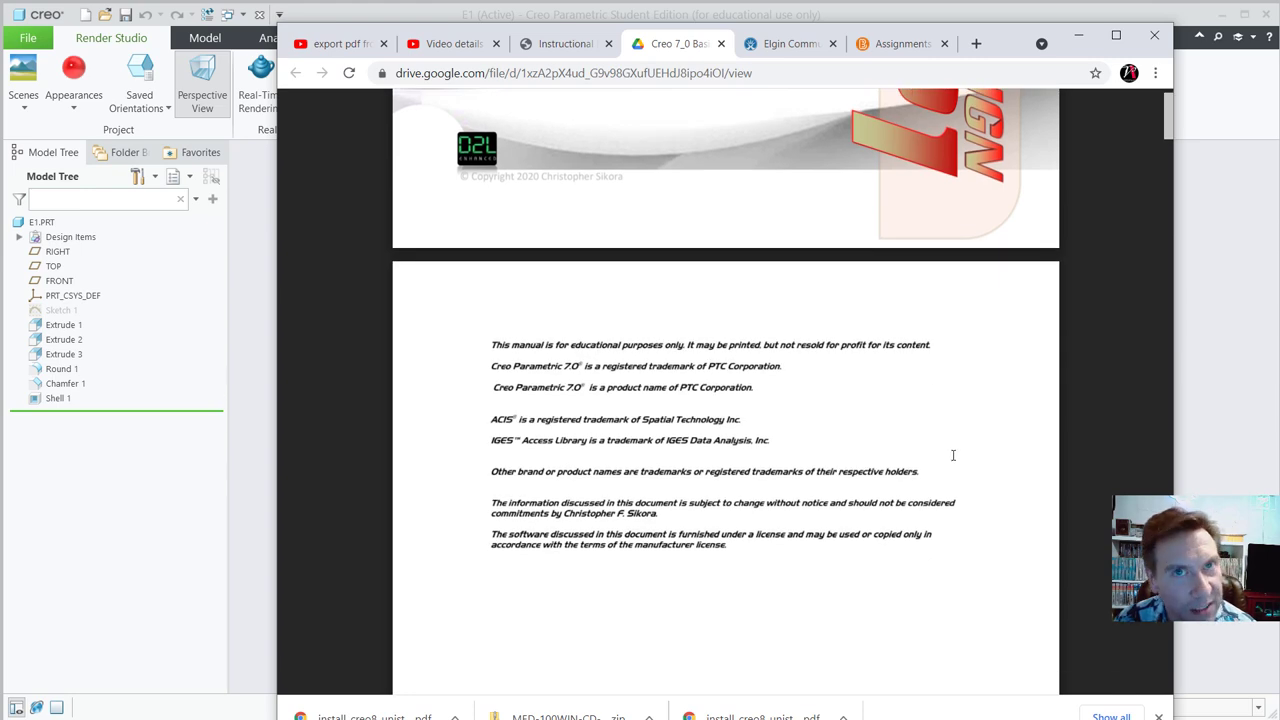
scroll(945, 455, "up", 2)
scroll(954, 454, "up", 5)
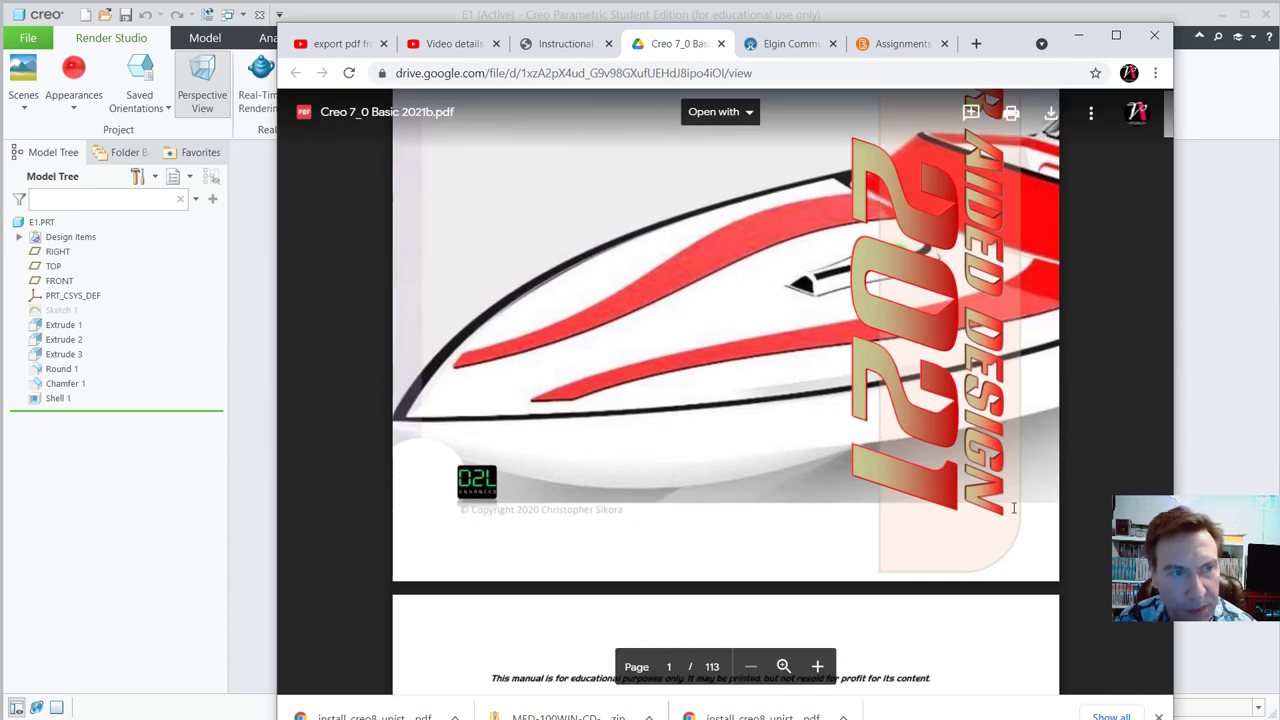
scroll(1013, 507, "down", 10)
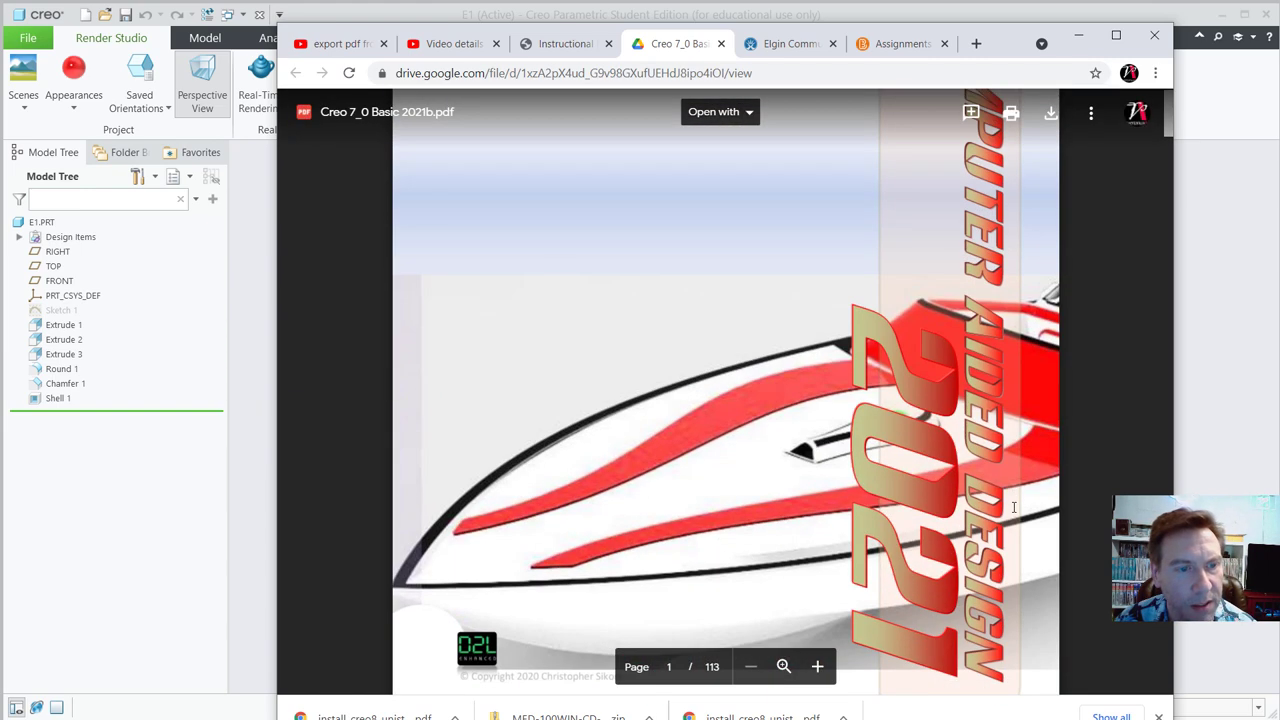
scroll(1013, 507, "down", 15)
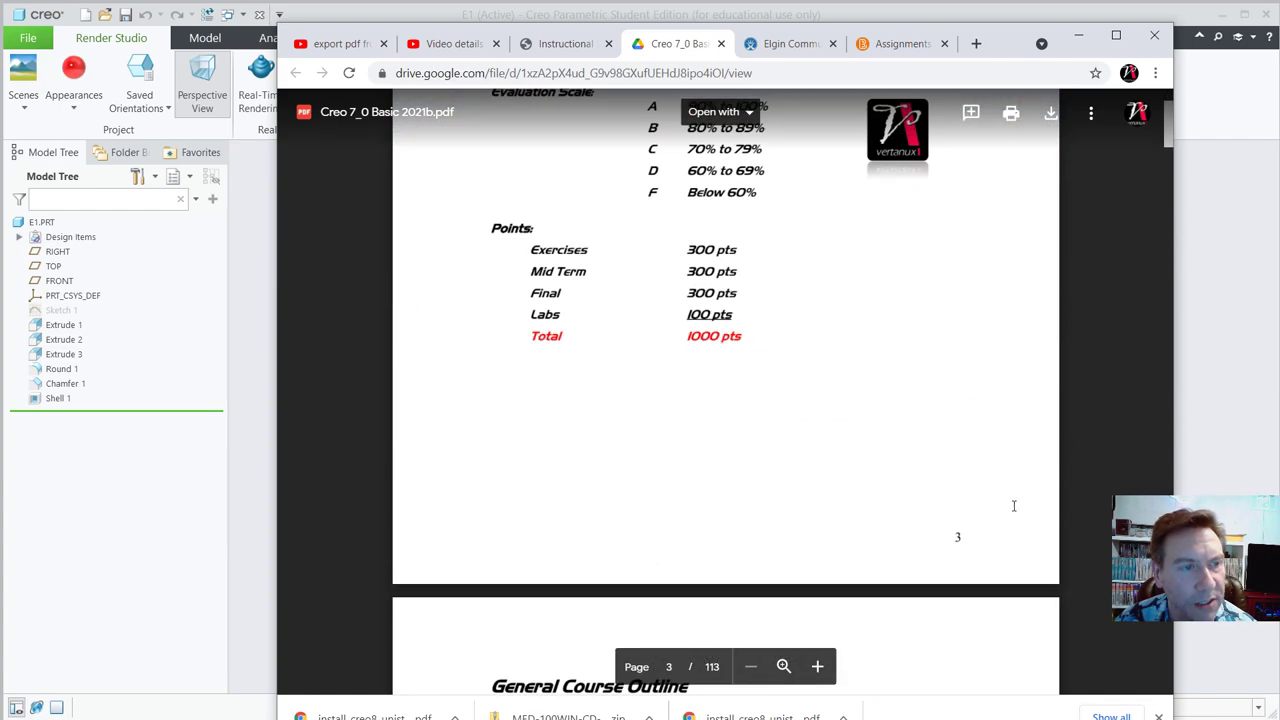
scroll(1013, 506, "down", 2)
scroll(955, 481, "up", 5)
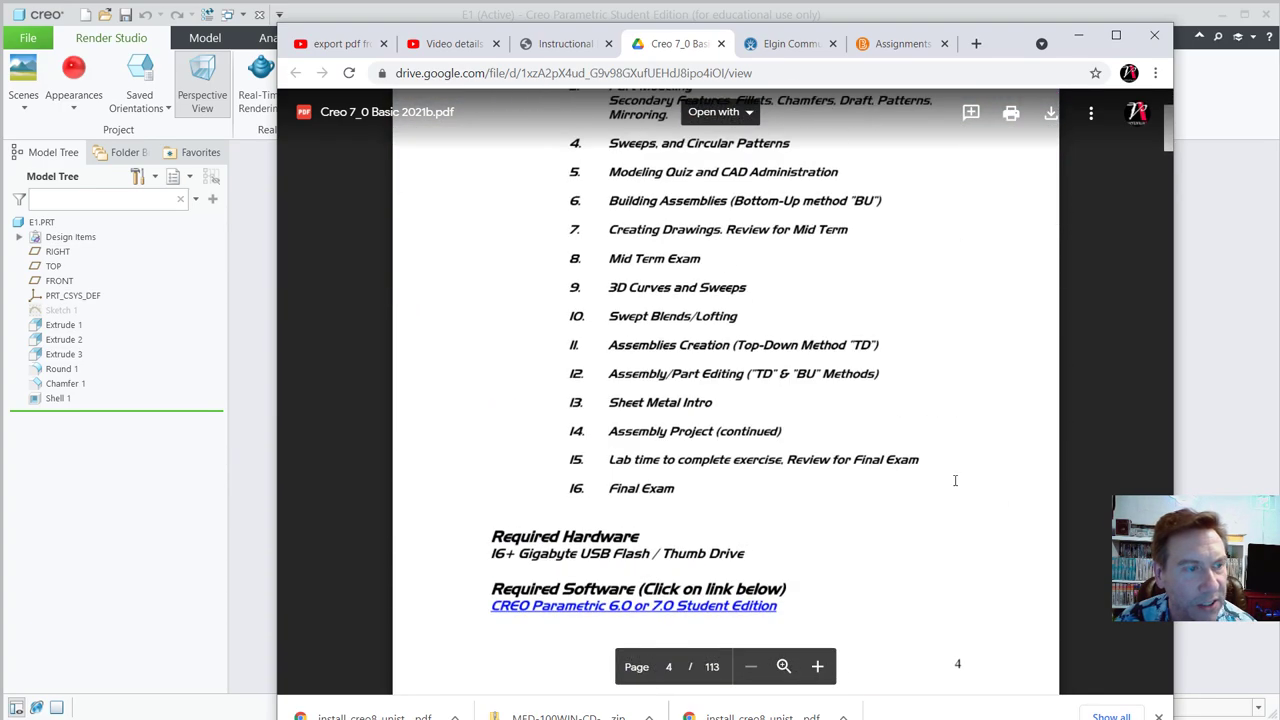
scroll(880, 514, "down", 12)
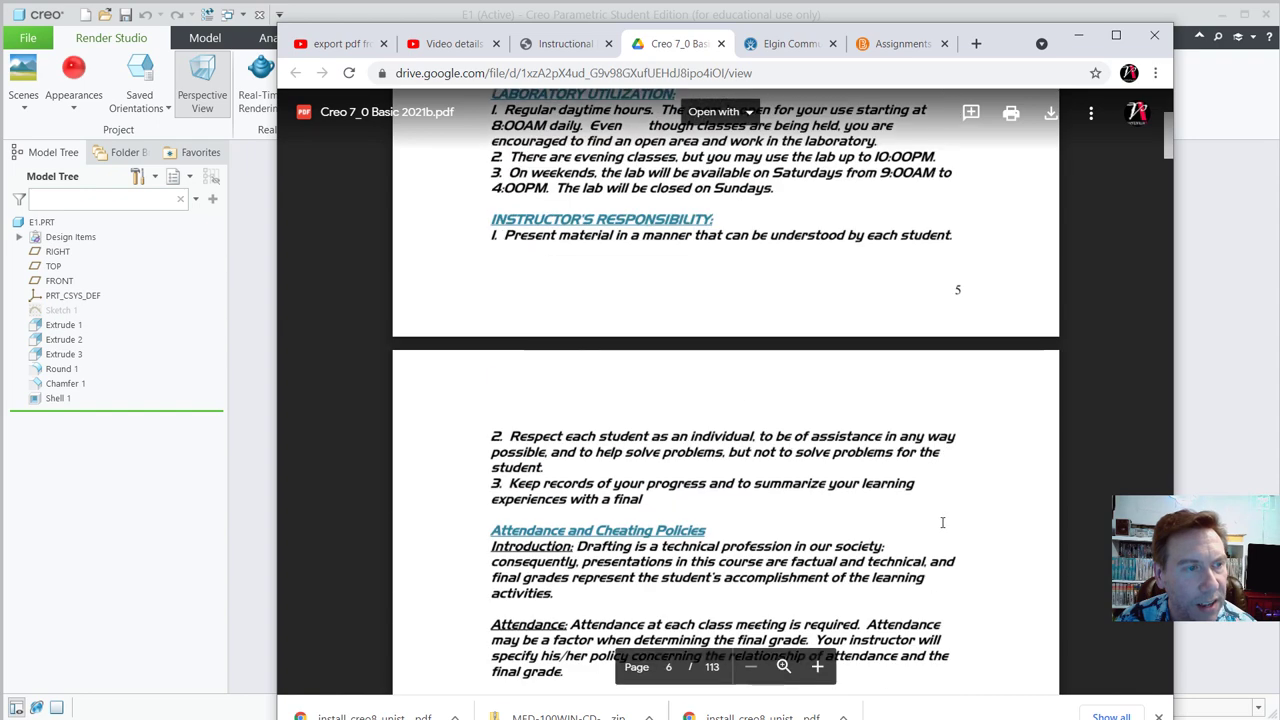
- Review the manual's list of Creo Parametric 7.0 Basics tutorial videos, from E1 through the exam reviews
scroll(933, 487, "down", 15)
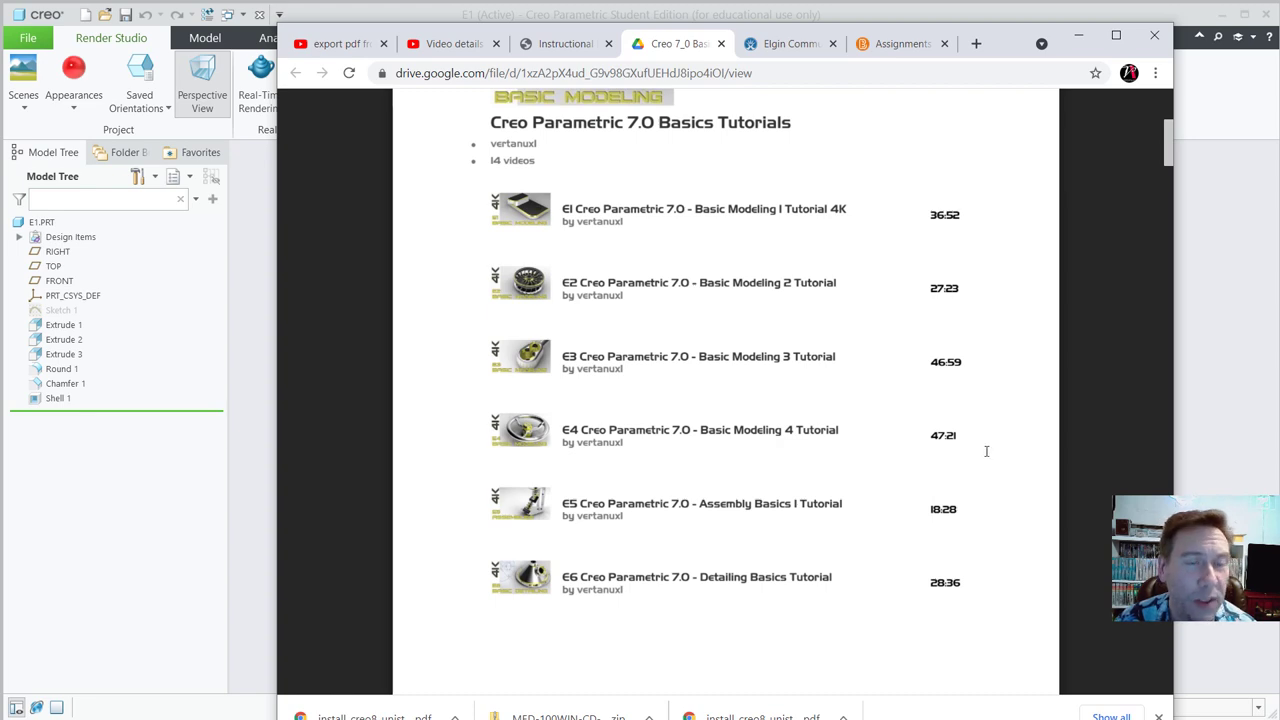
scroll(988, 446, "down", 12)
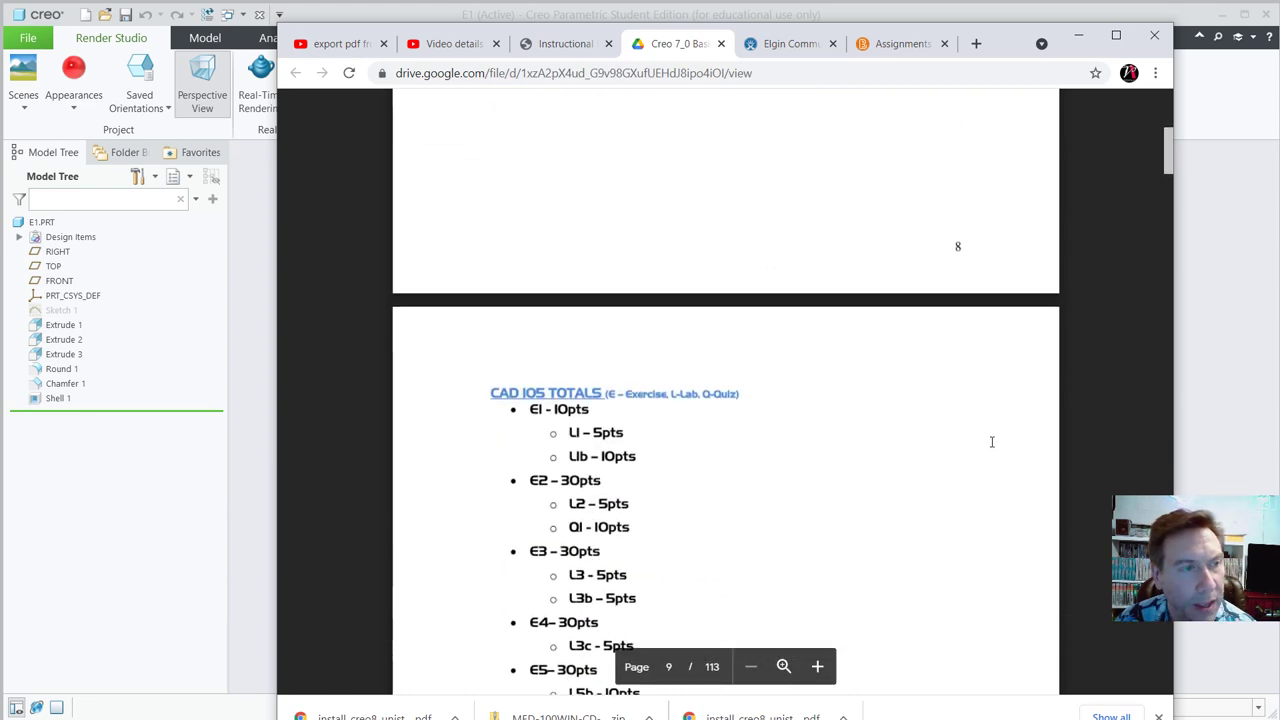
scroll(991, 443, "down", 4)
scroll(991, 443, "up", 12)
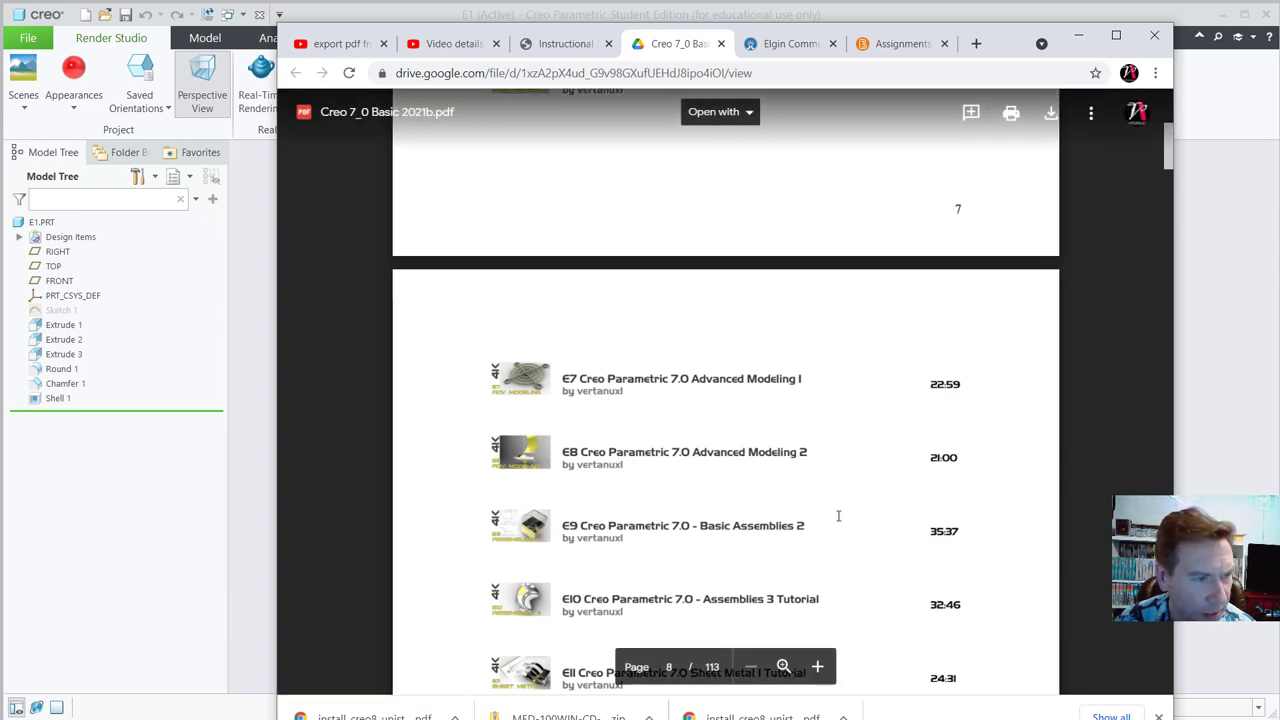
scroll(838, 515, "down", 4)
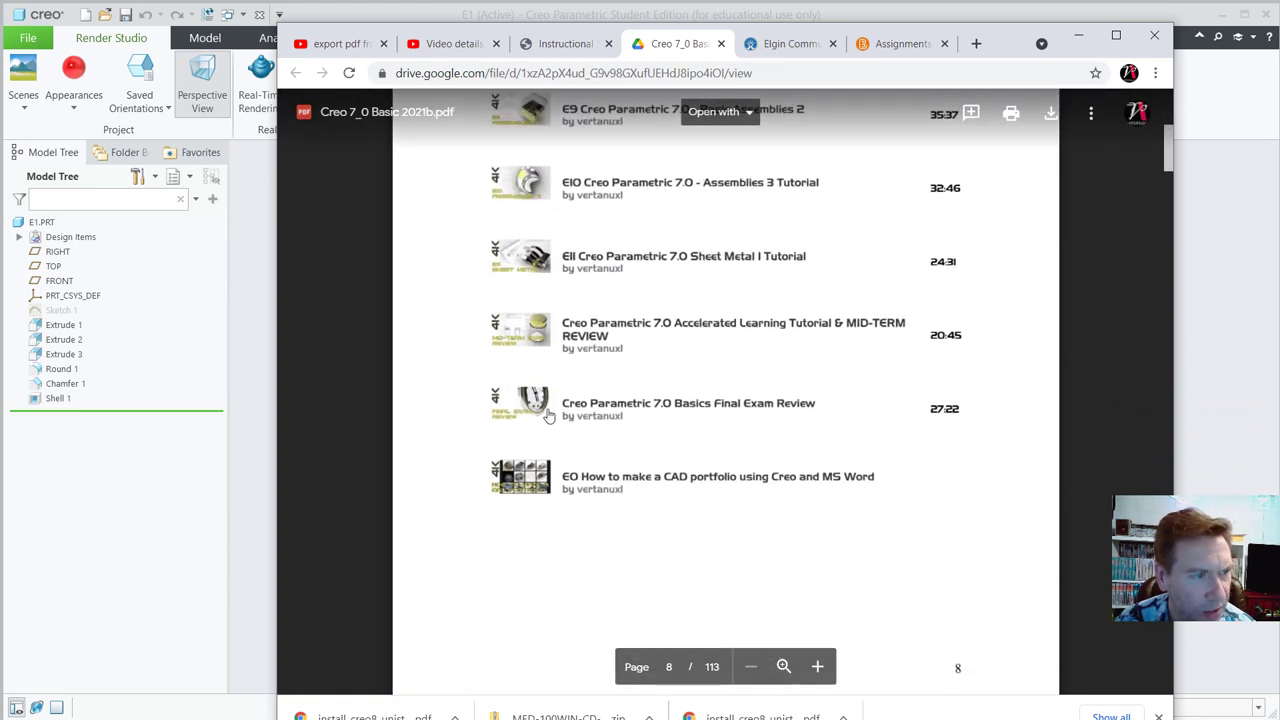
- Review the CAD 105 point totals for the exercises, labs, quiz, midterm and final
scroll(766, 480, "down", 6)
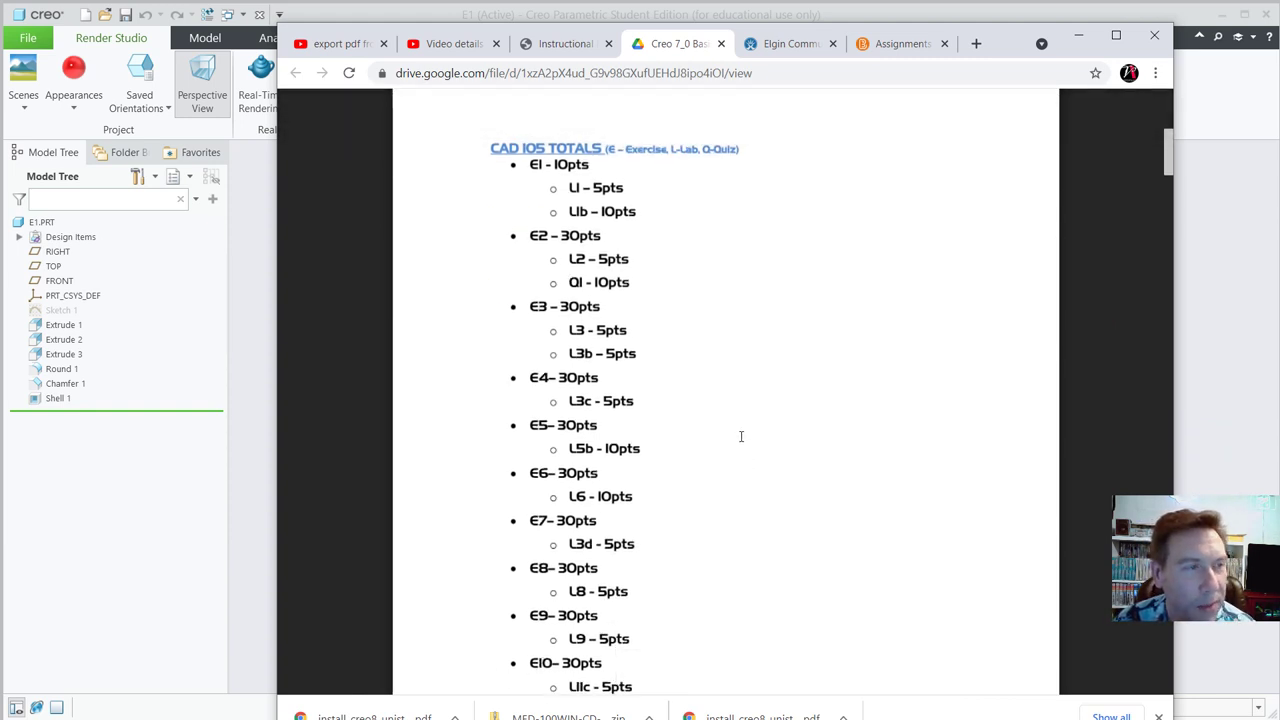
scroll(741, 436, "down", 1)
scroll(741, 436, "up", 1)
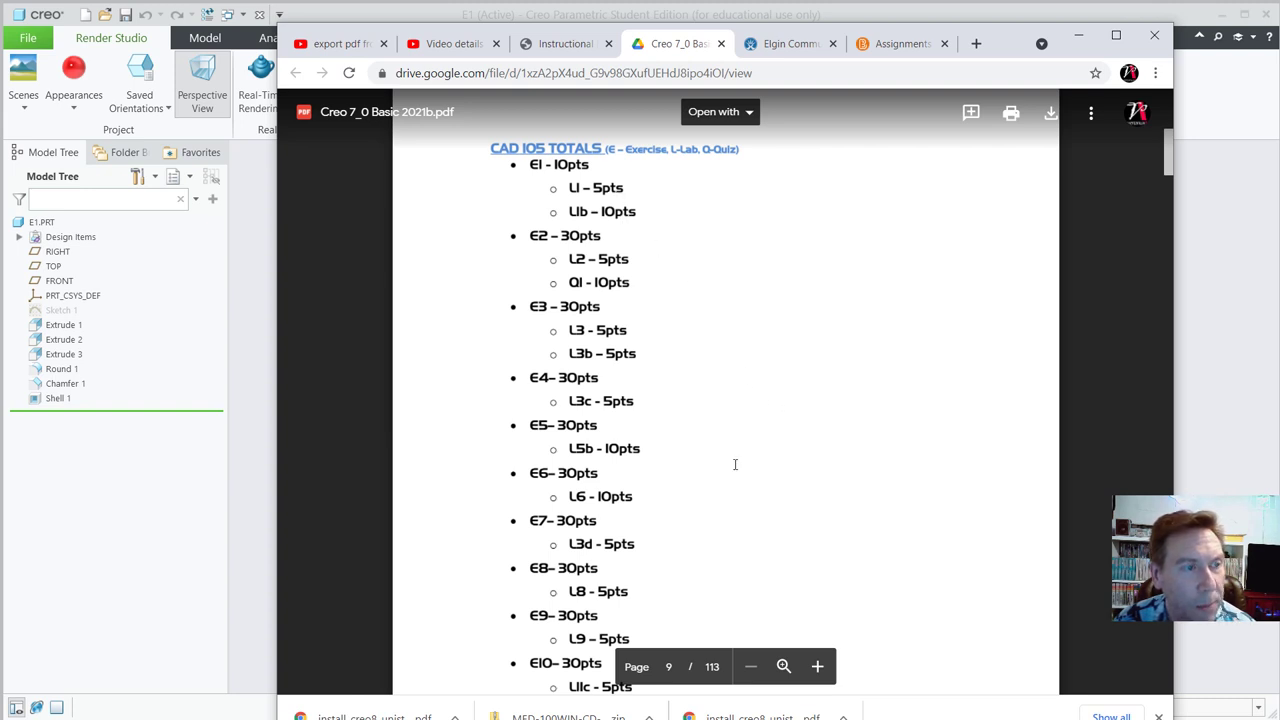
scroll(736, 490, "down", 3)
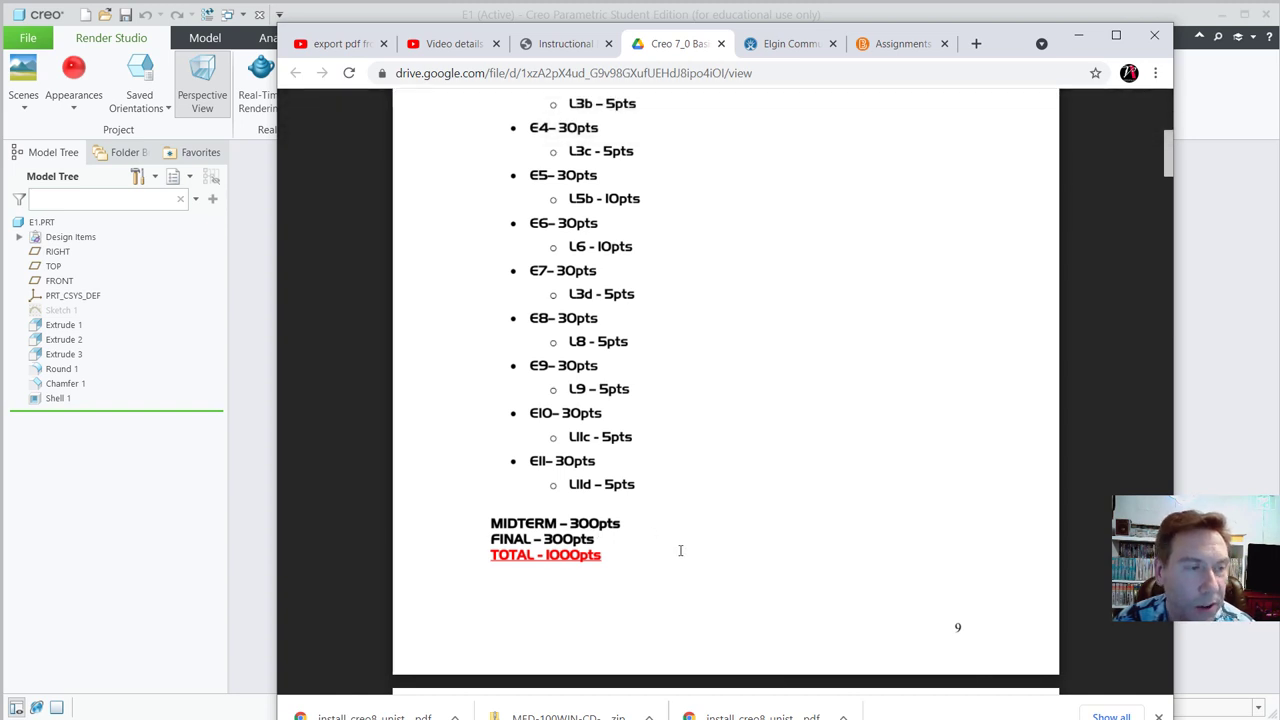
- Read the manual's introduction to the Creo interface, the mouse button functions, and the Options and Properties menus
scroll(680, 550, "down", 6)
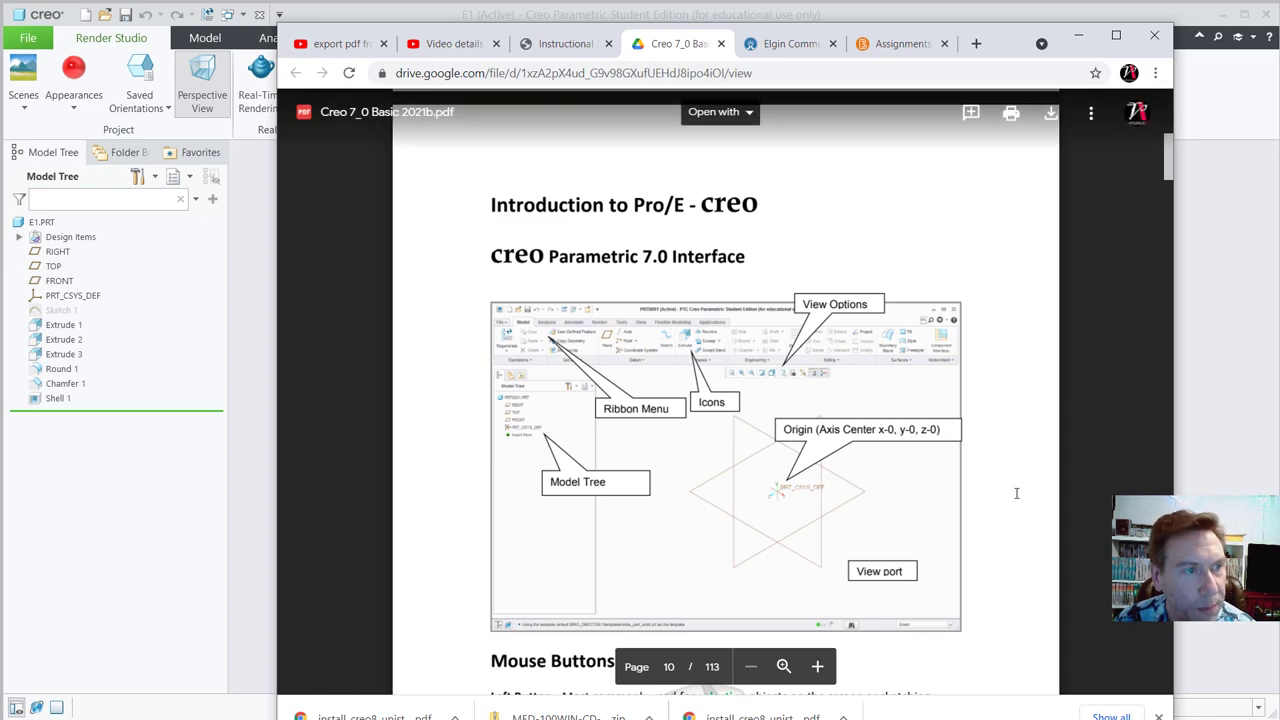
scroll(1016, 493, "down", 5)
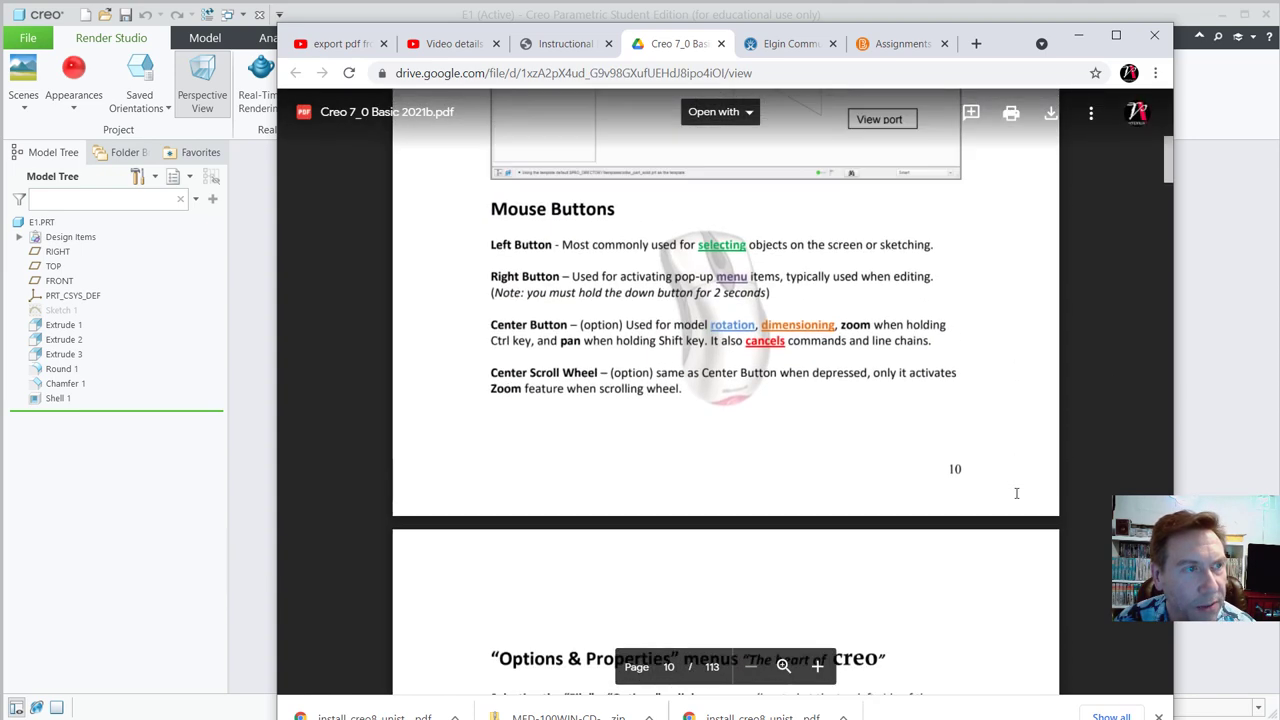
scroll(534, 513, "up", 2)
scroll(534, 513, "down", 1)
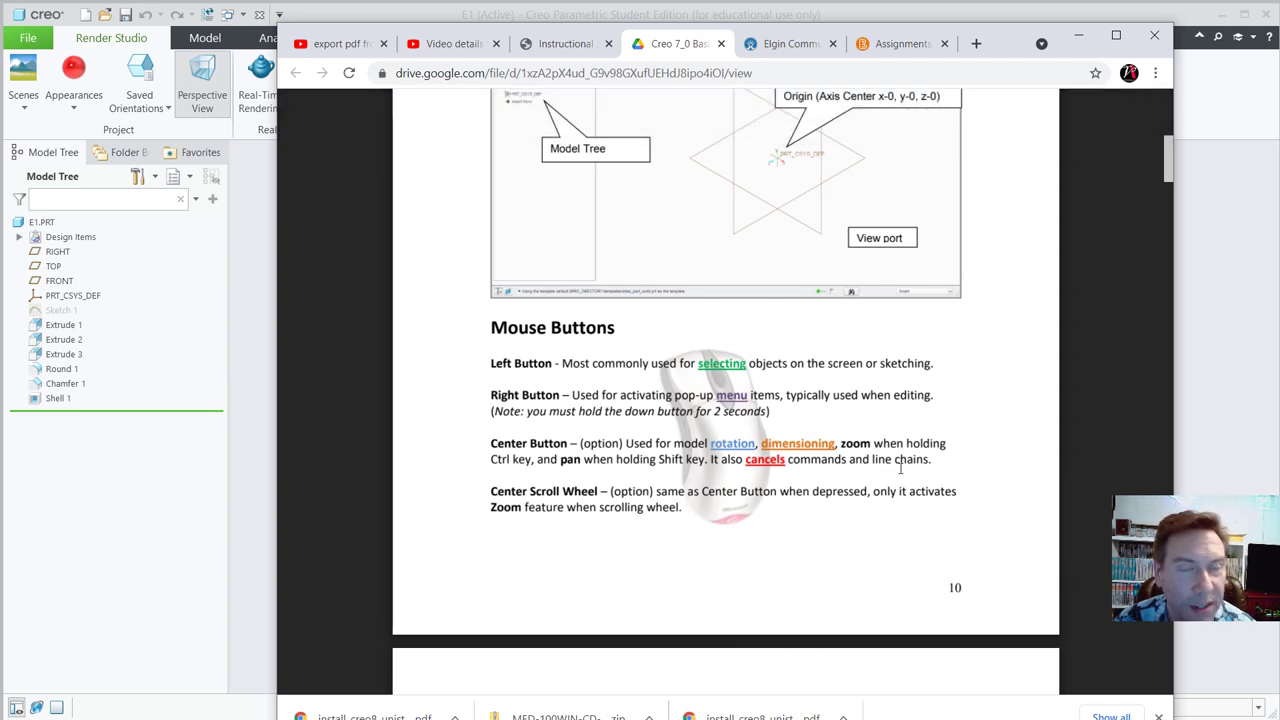
scroll(900, 468, "down", 7)
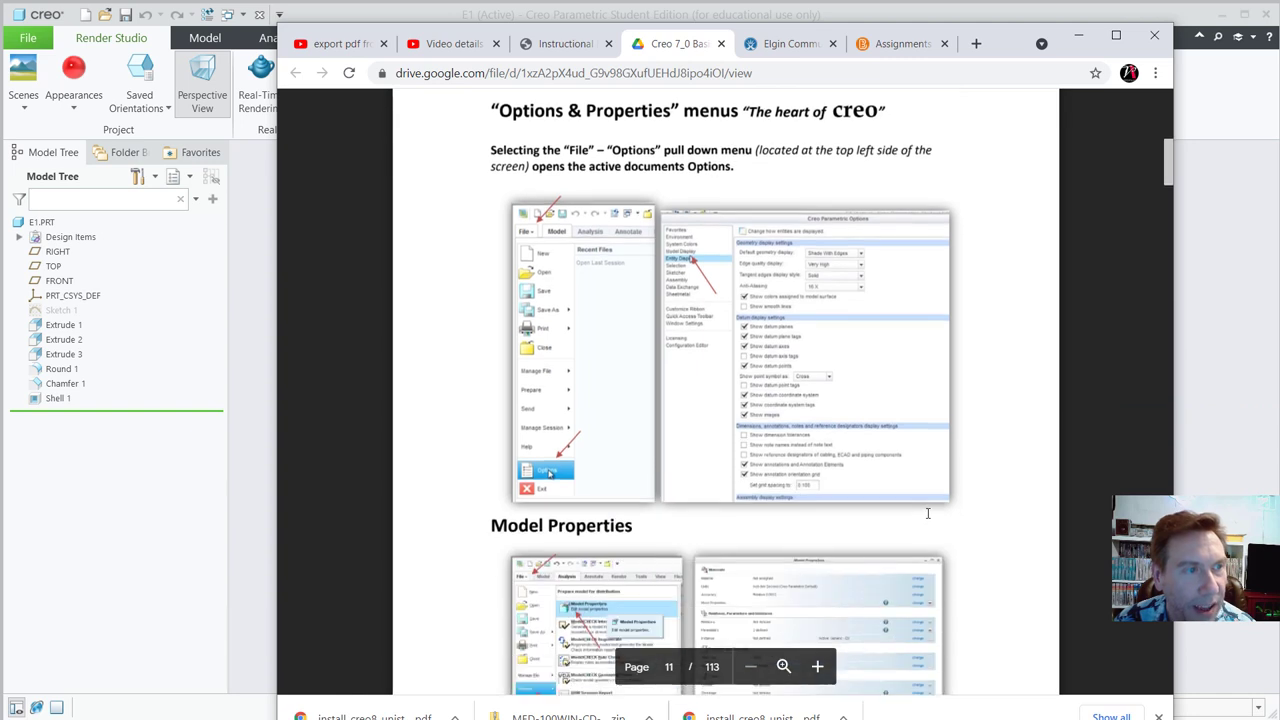
scroll(927, 513, "up", 1)
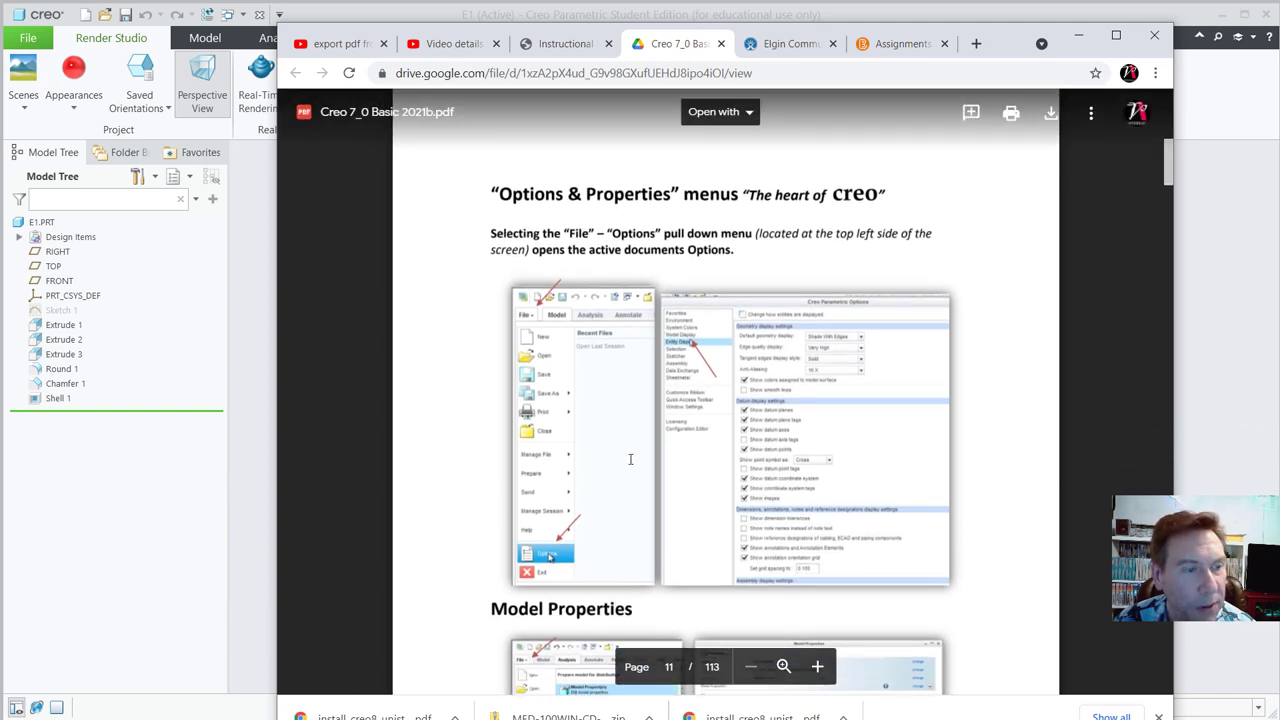
- Review the manual's Model Properties section, the Lab 1B drawing on page 25 and the L1 drawing on page 24
scroll(630, 459, "down", 3)
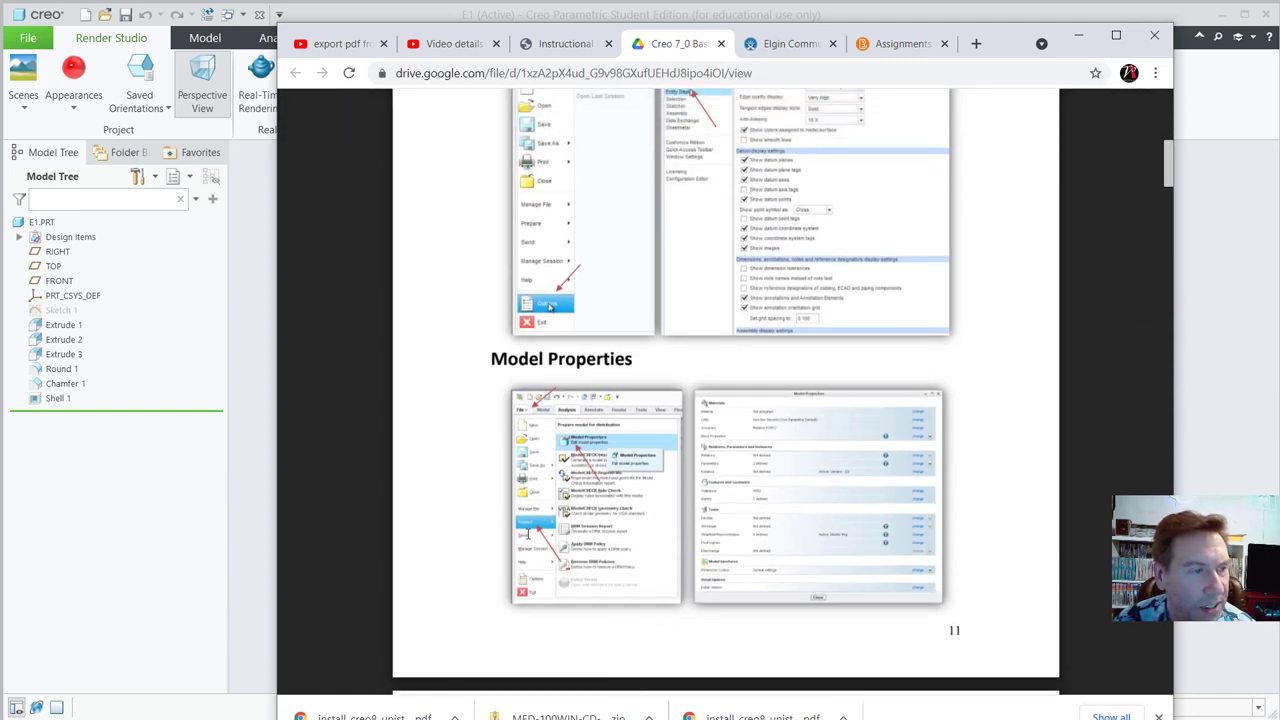
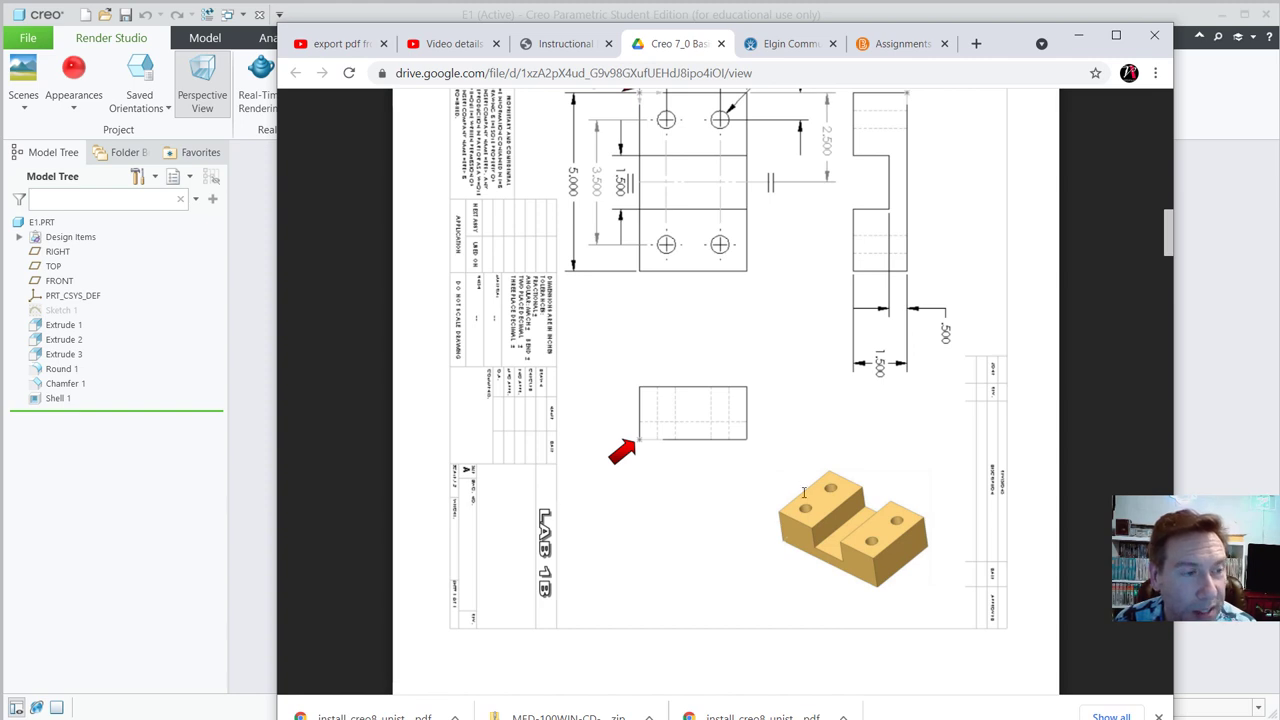
scroll(803, 491, "down", 3)
scroll(803, 491, "up", 3)
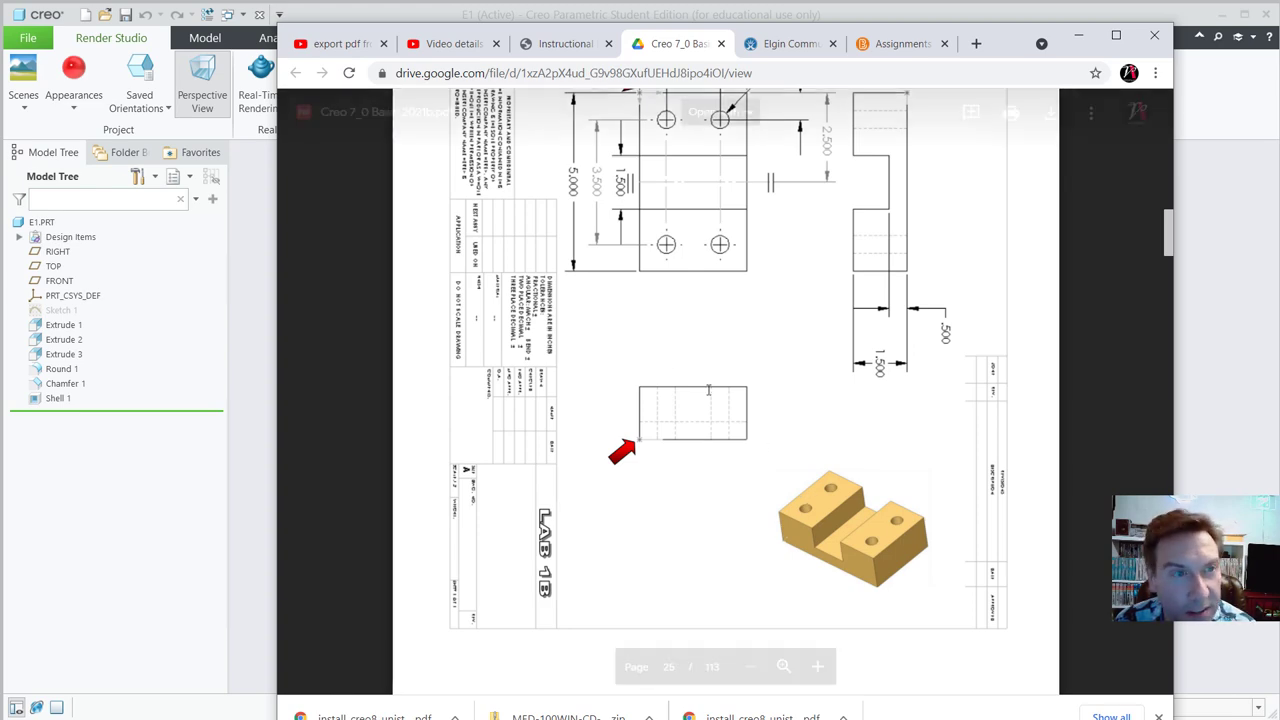
scroll(907, 516, "down", 3)
scroll(907, 516, "up", 2)
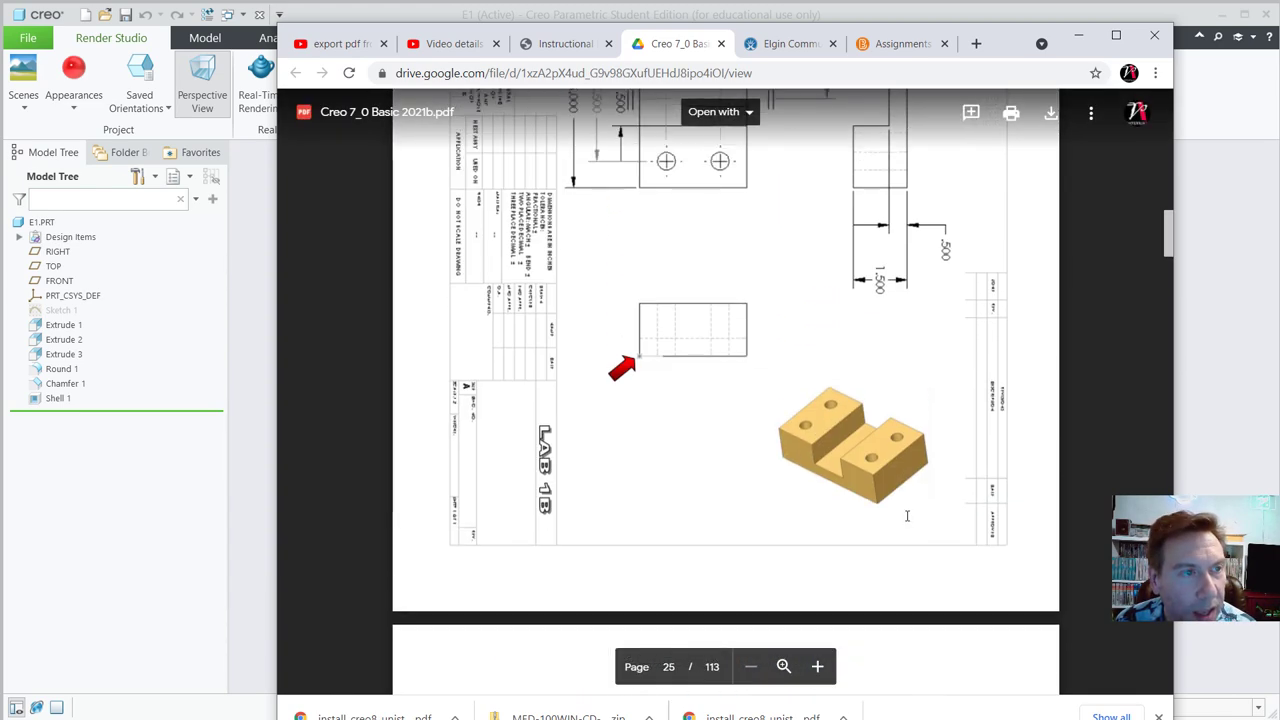
scroll(907, 516, "up", 10)
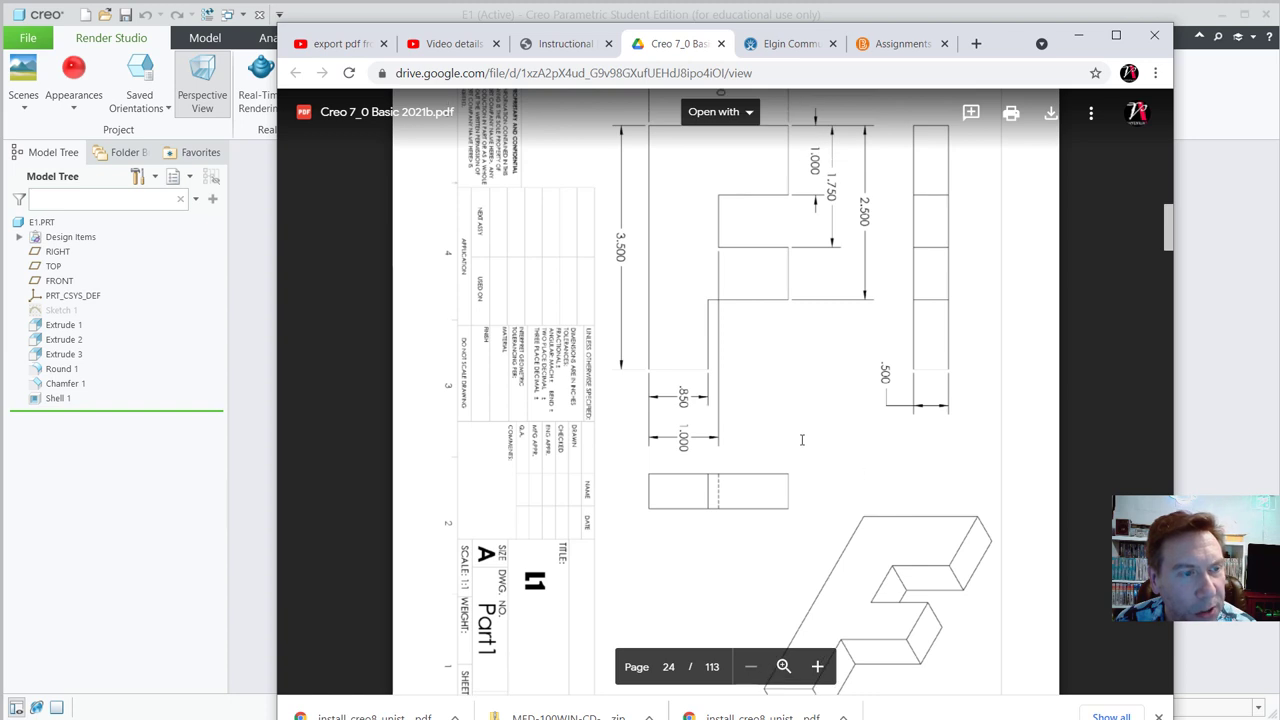
scroll(627, 296, "up", 2)
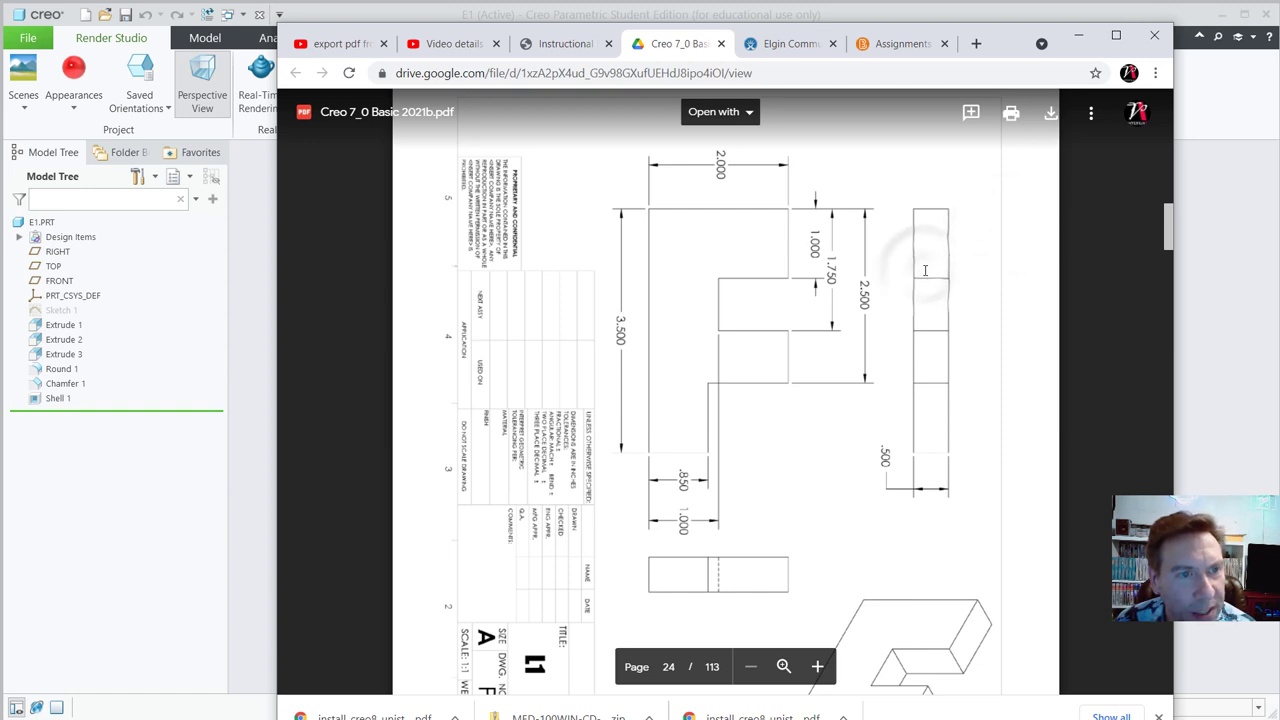
- Download the Creo 7_0 Basic 2021b PDF, open the downloaded copy and go to the L1 drawing on page 24
left_click(1051, 113)
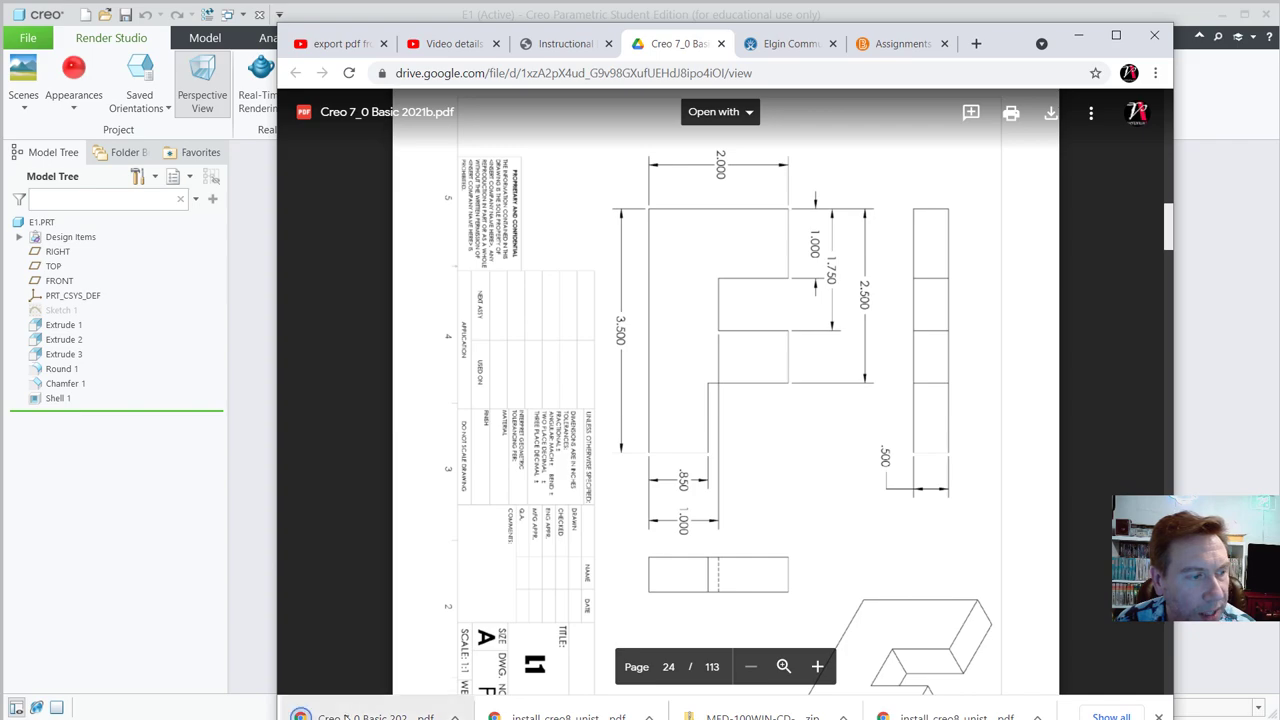
left_click(343, 712)
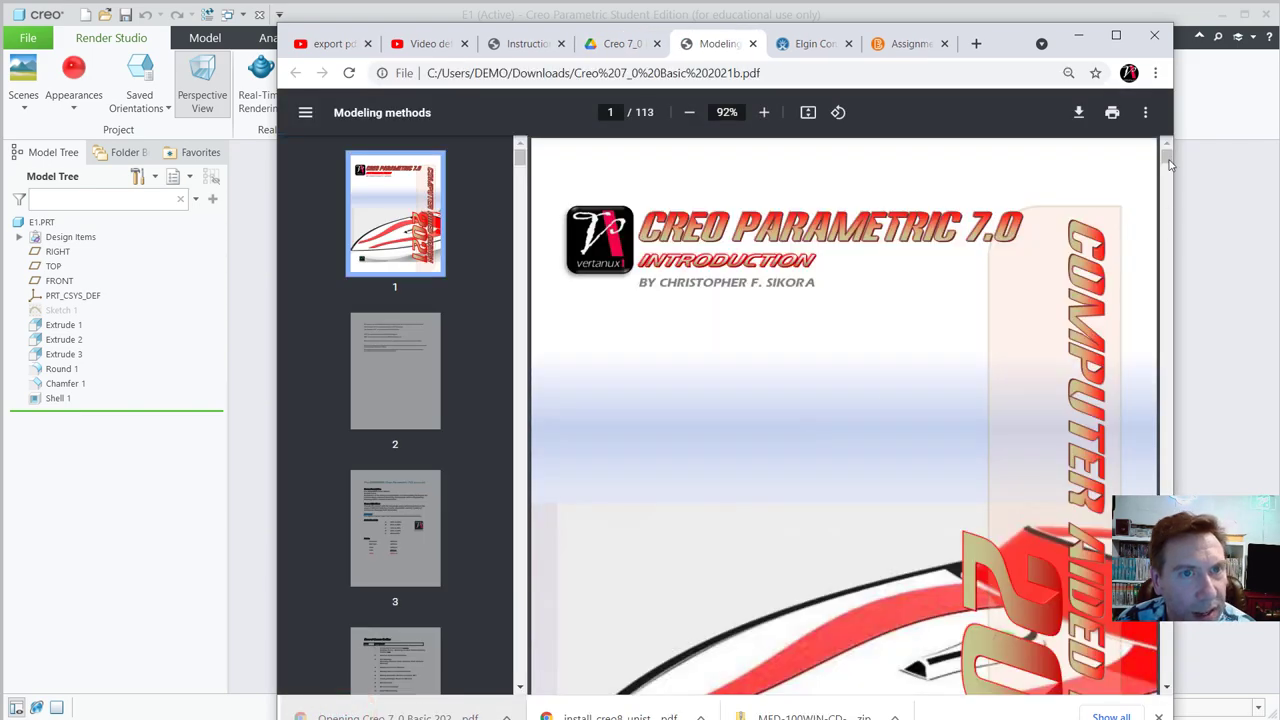
left_click_drag(1170, 165, 1155, 265)
right_click(1155, 265)
left_click(1058, 282)
scroll(1065, 350, "up", 5)
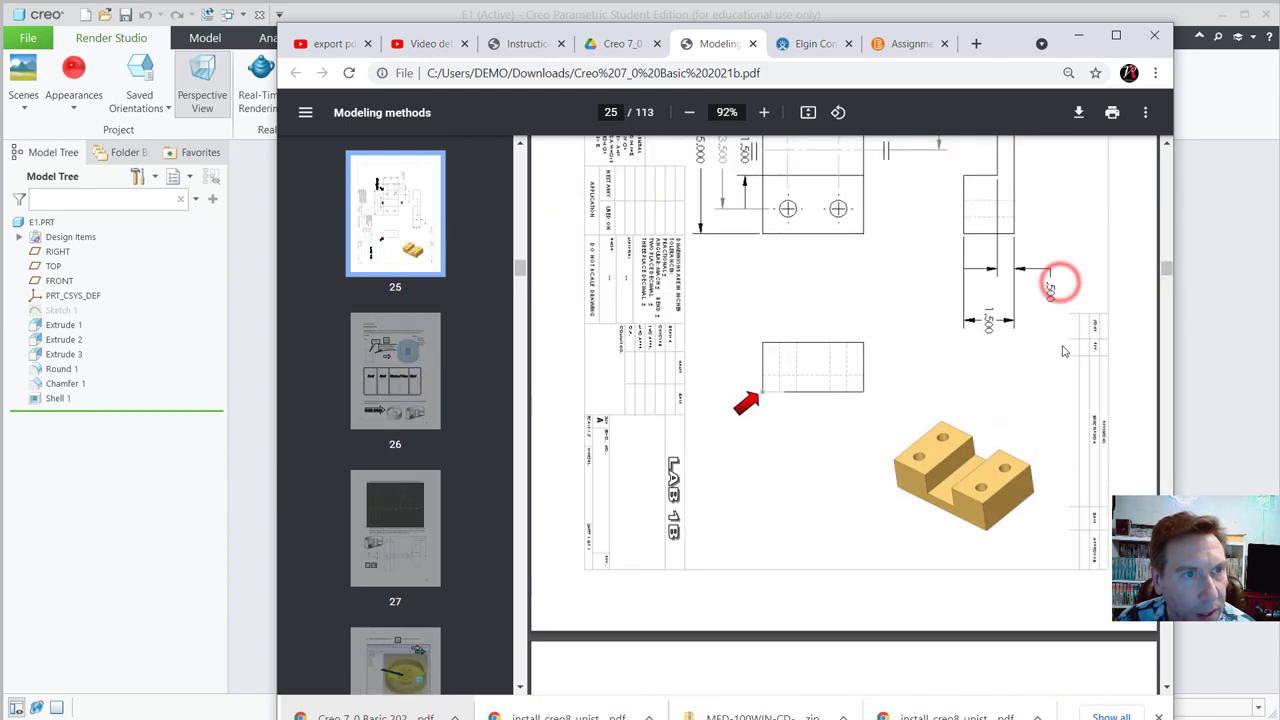
scroll(1064, 352, "up", 8)
- Rotate the PDF counterclockwise so the L1 drawing is upright, and widen the browser window to show the whole sheet
right_click(1065, 340)
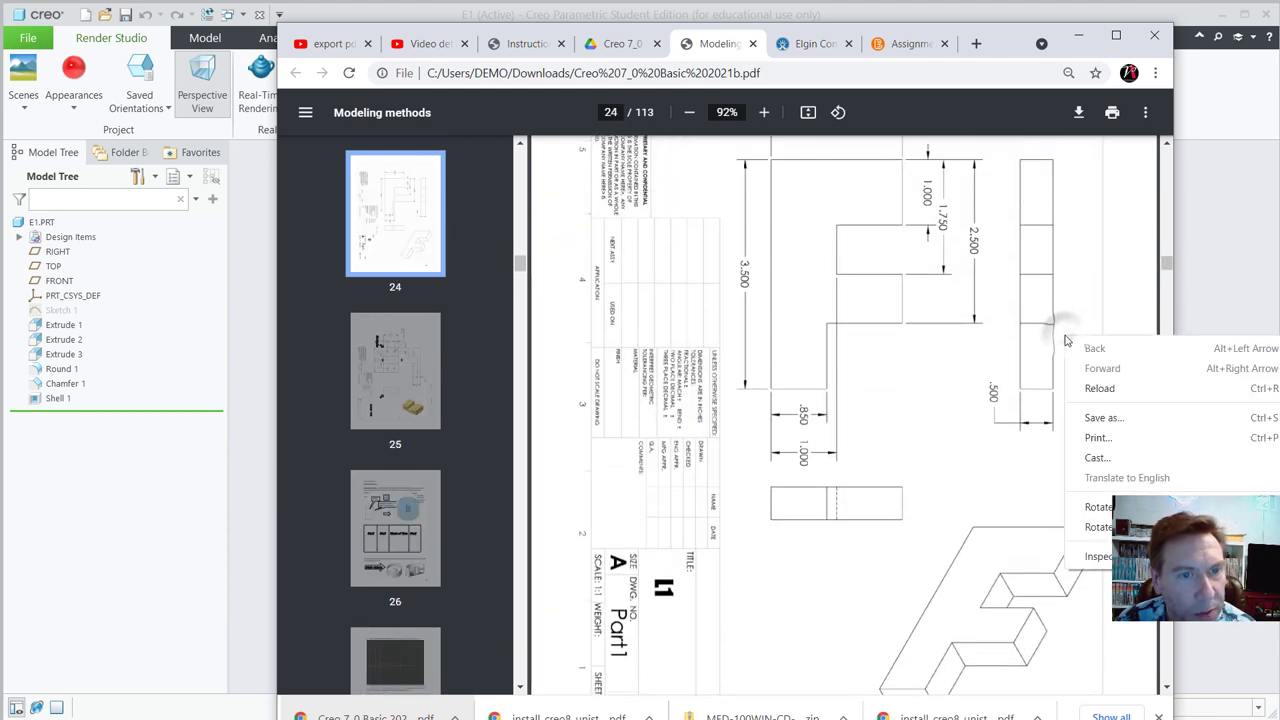
left_click(1088, 528)
scroll(1040, 495, "down", 1)
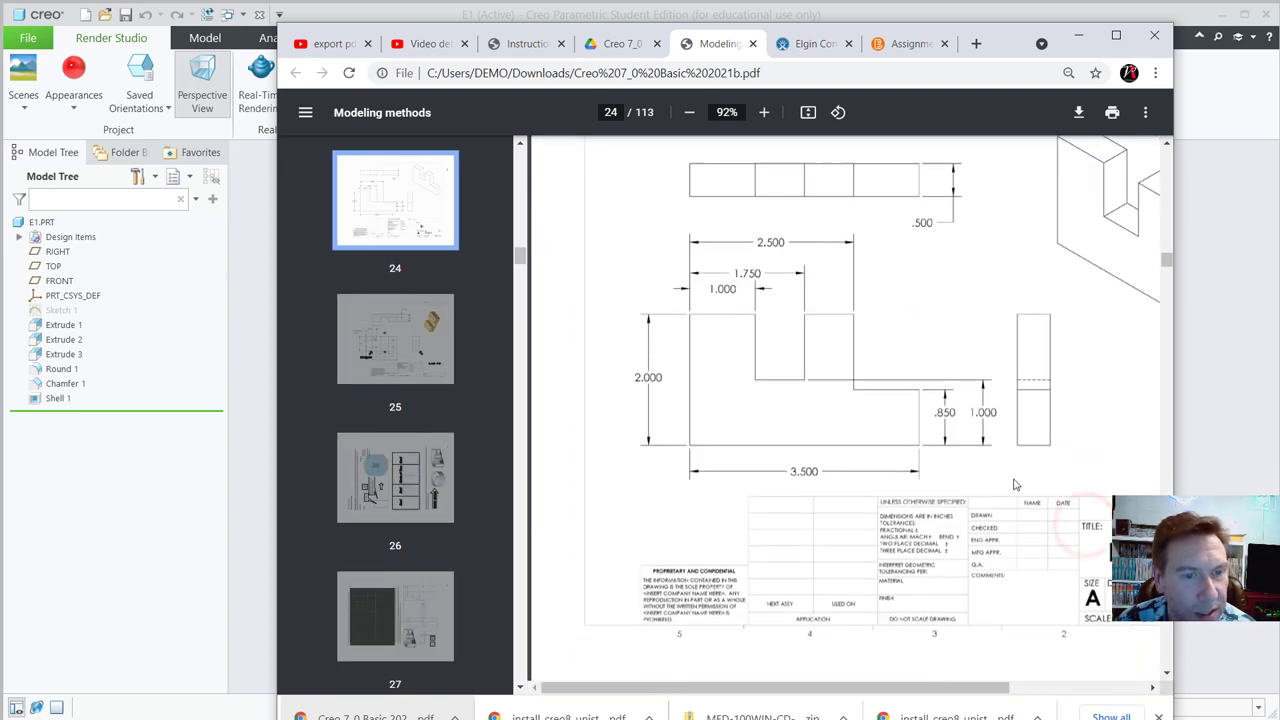
left_click_drag(1175, 452, 1270, 452)
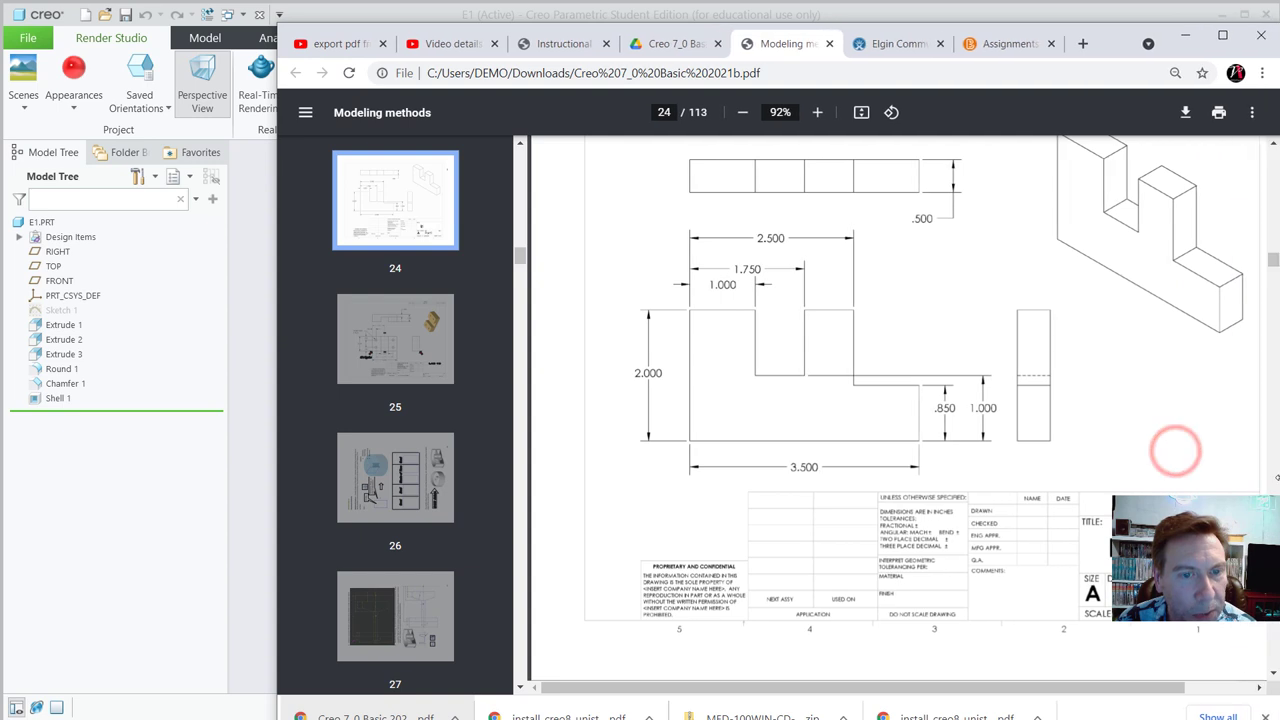
scroll(1125, 483, "down", 2)
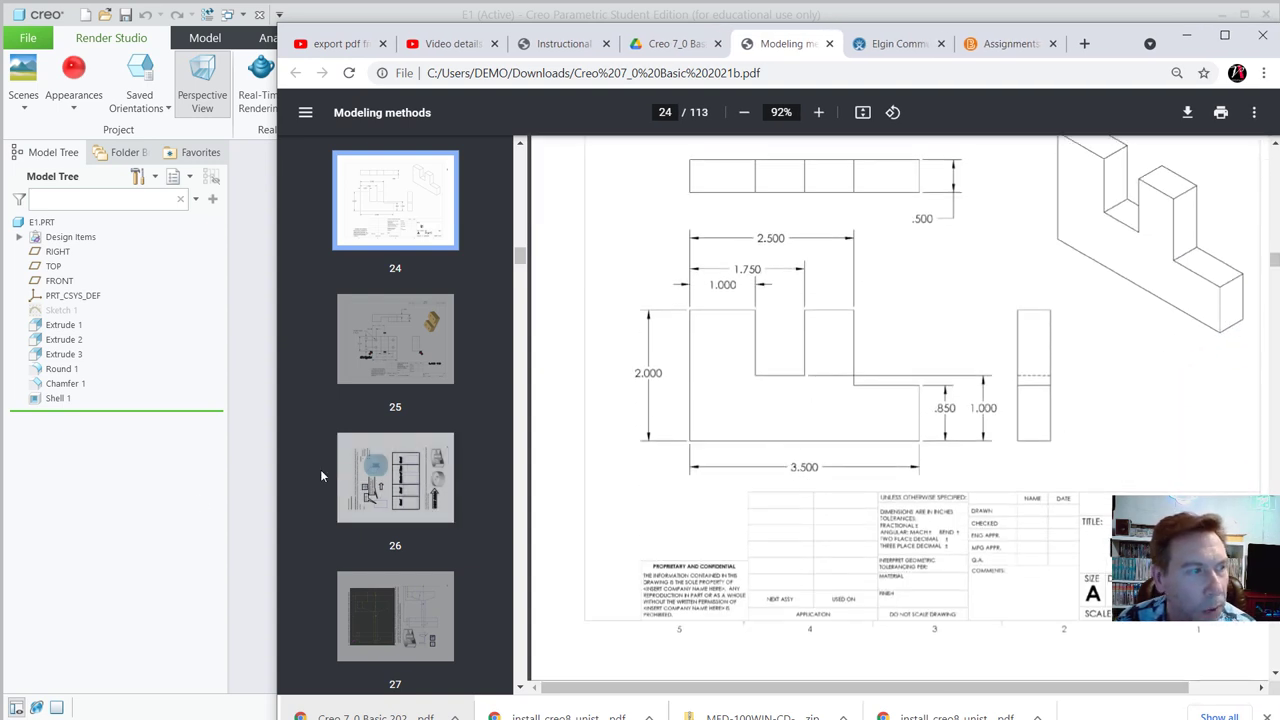
- Move the browser window out of the way and create a new solid part named L1 in Creo with the default template
left_click_drag(1114, 40, 1279, 40)
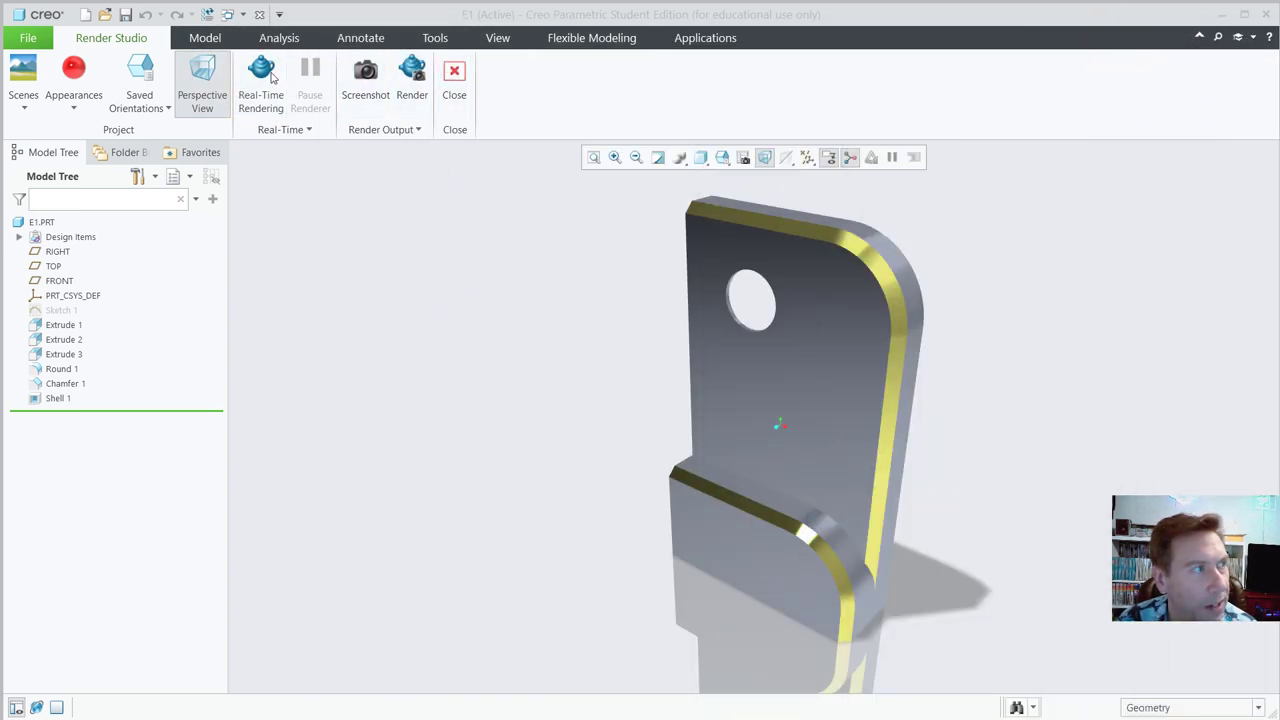
left_click(29, 40)
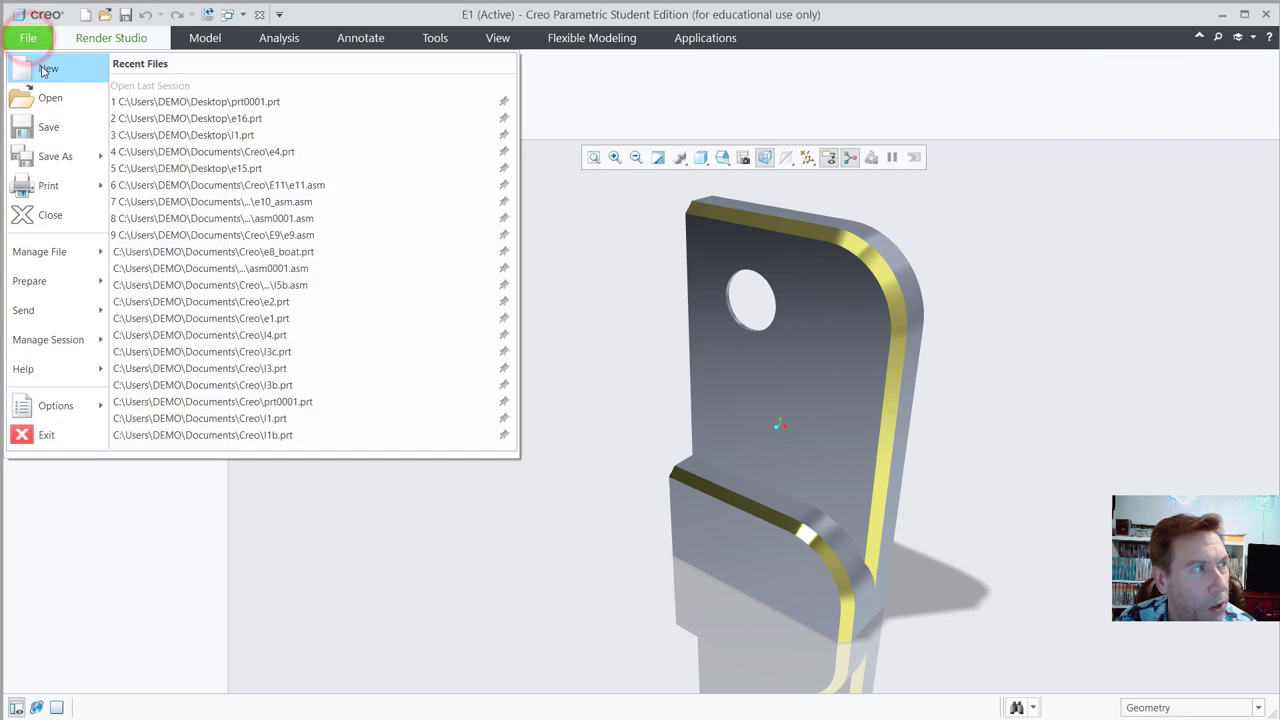
left_click(38, 70)
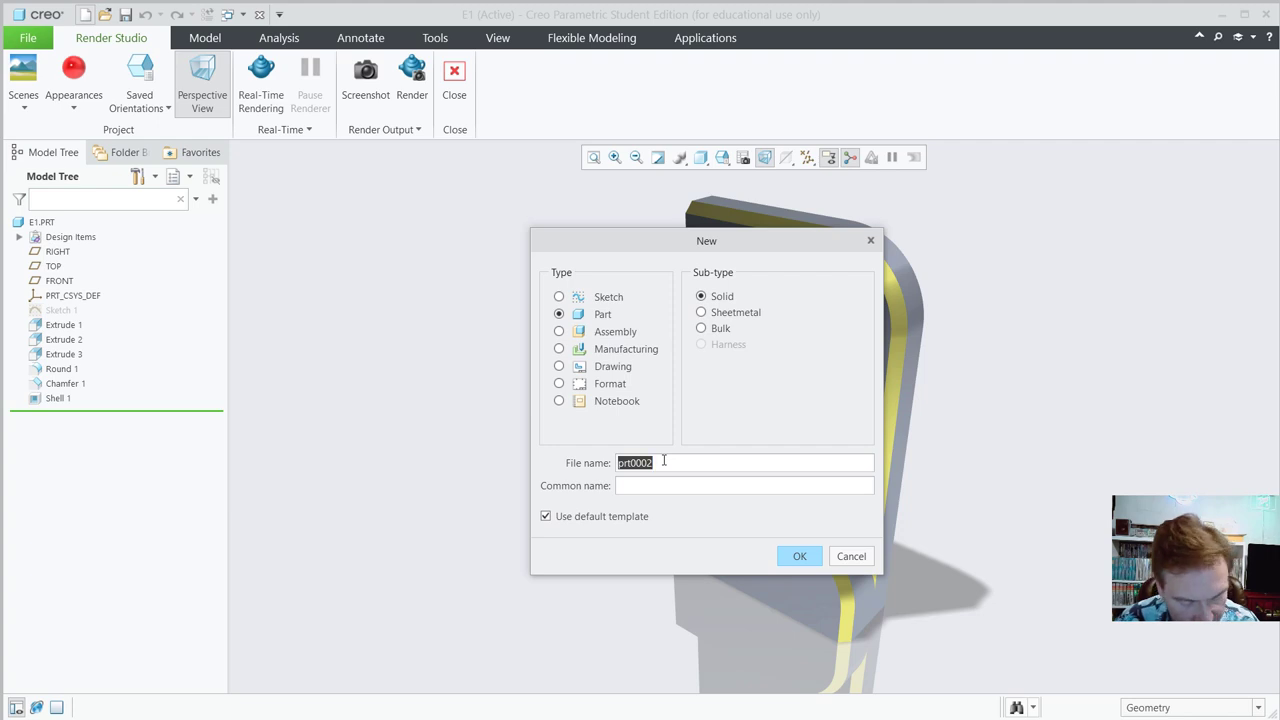
type("L1")
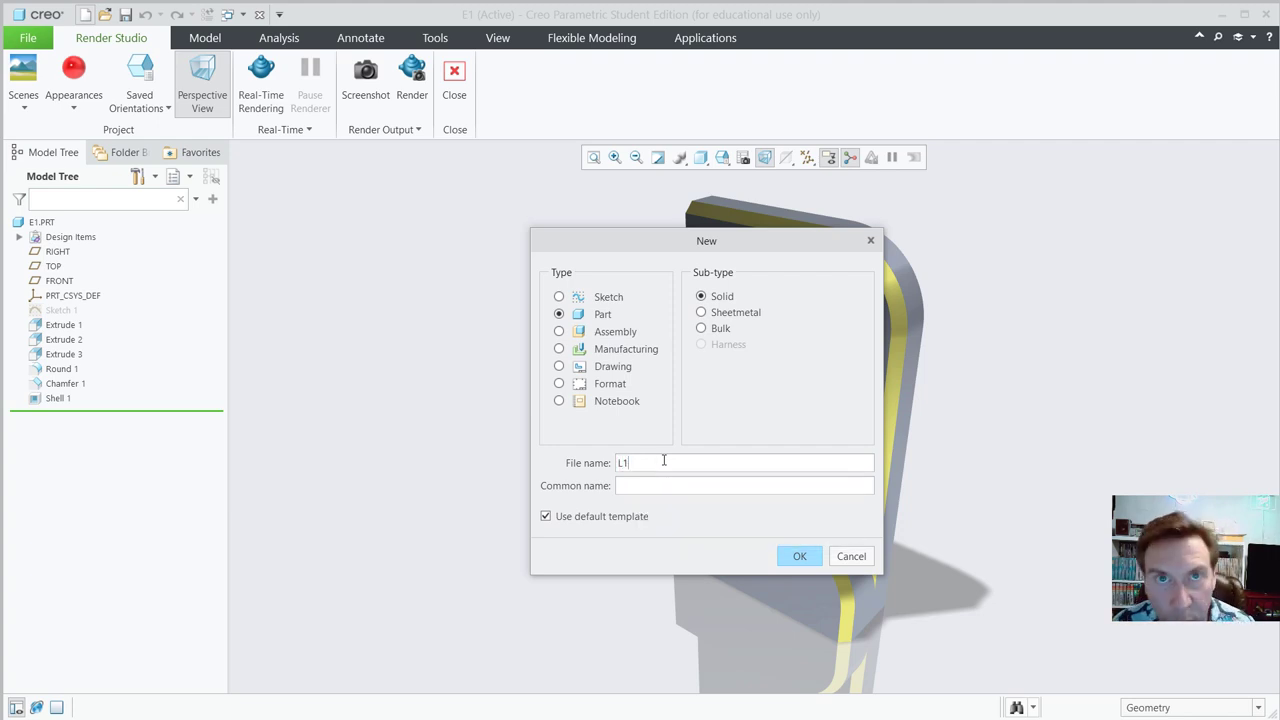
left_click(803, 553)
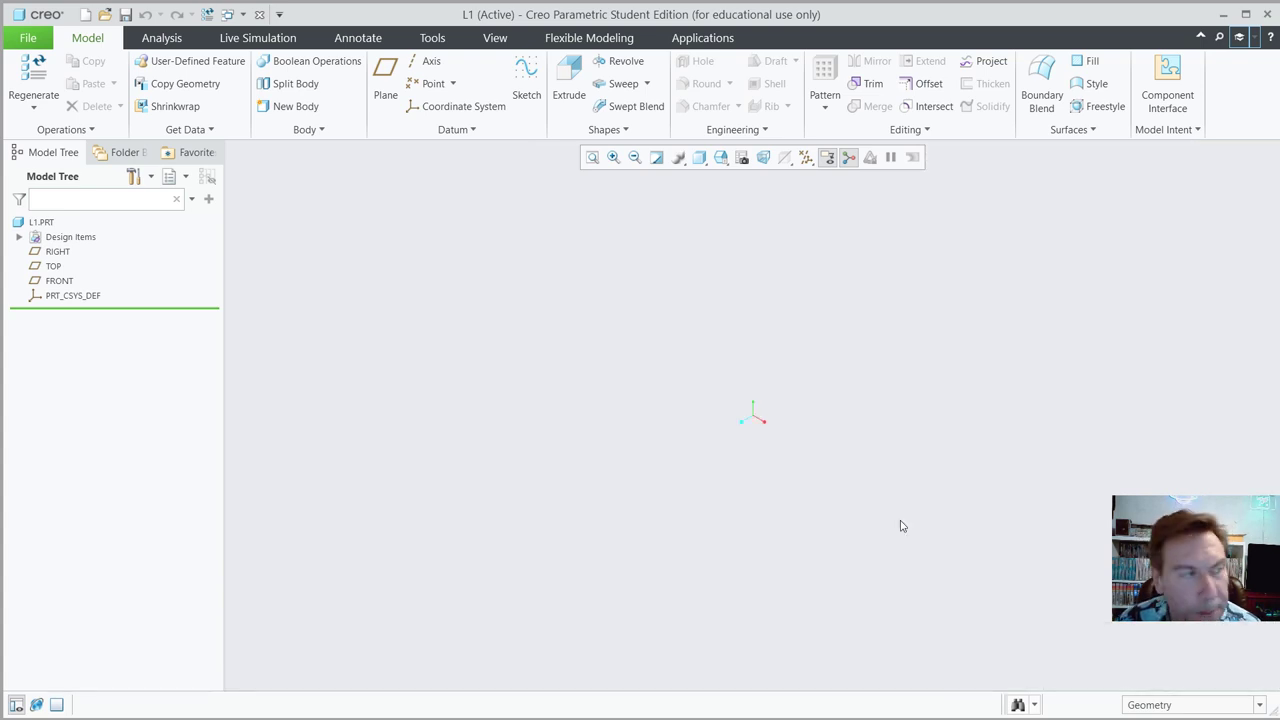
- Start a sketch on the FRONT plane and draw a vertical line about 92 long upward from the origin
left_click(41, 283)
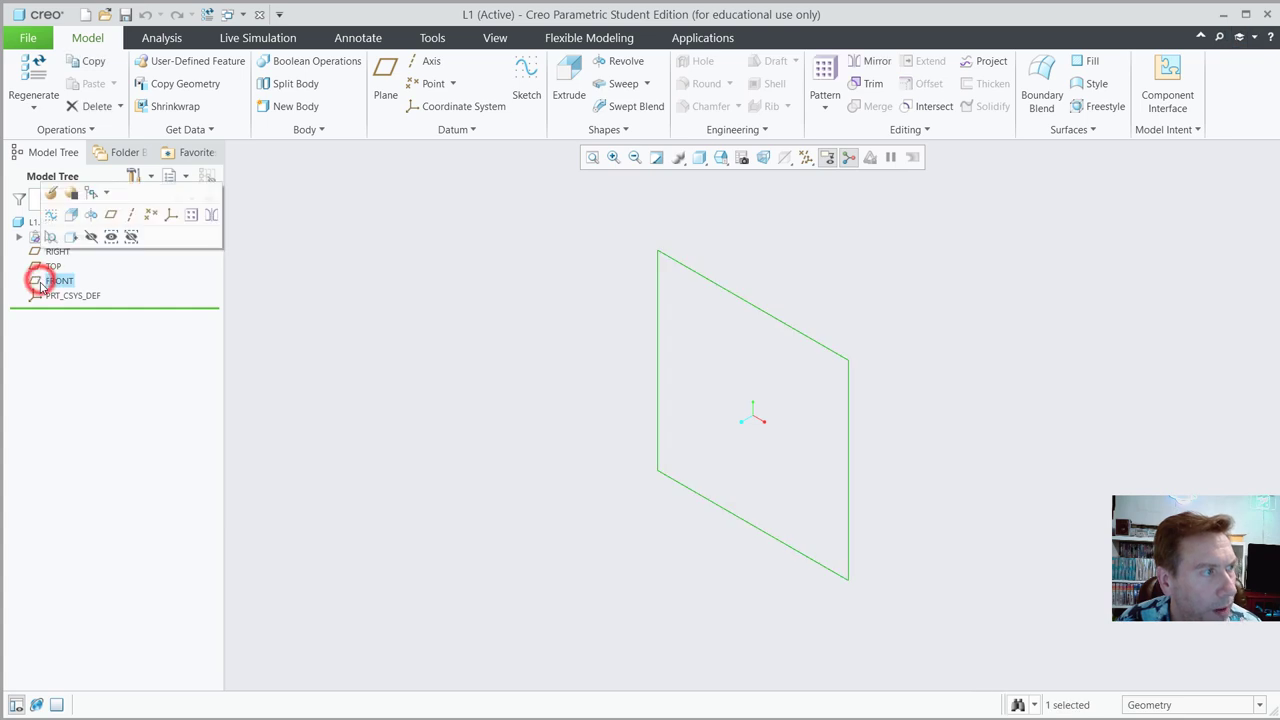
left_click(49, 216)
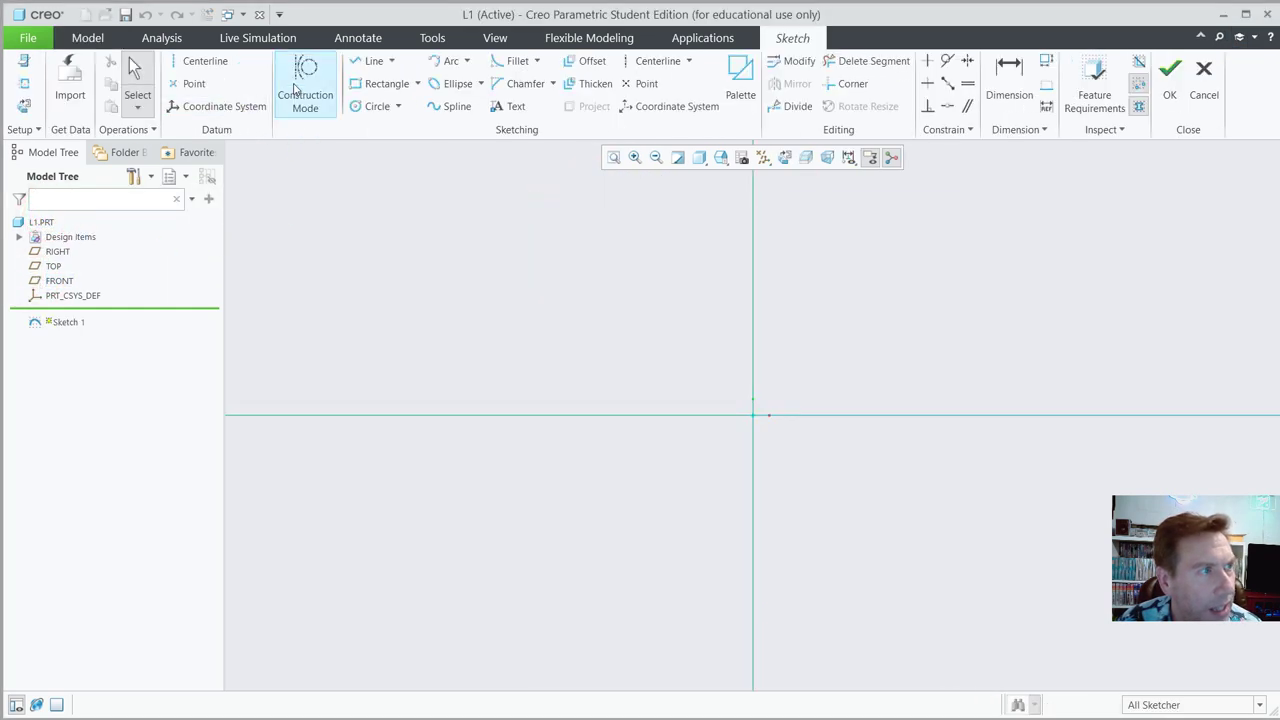
left_click(365, 61)
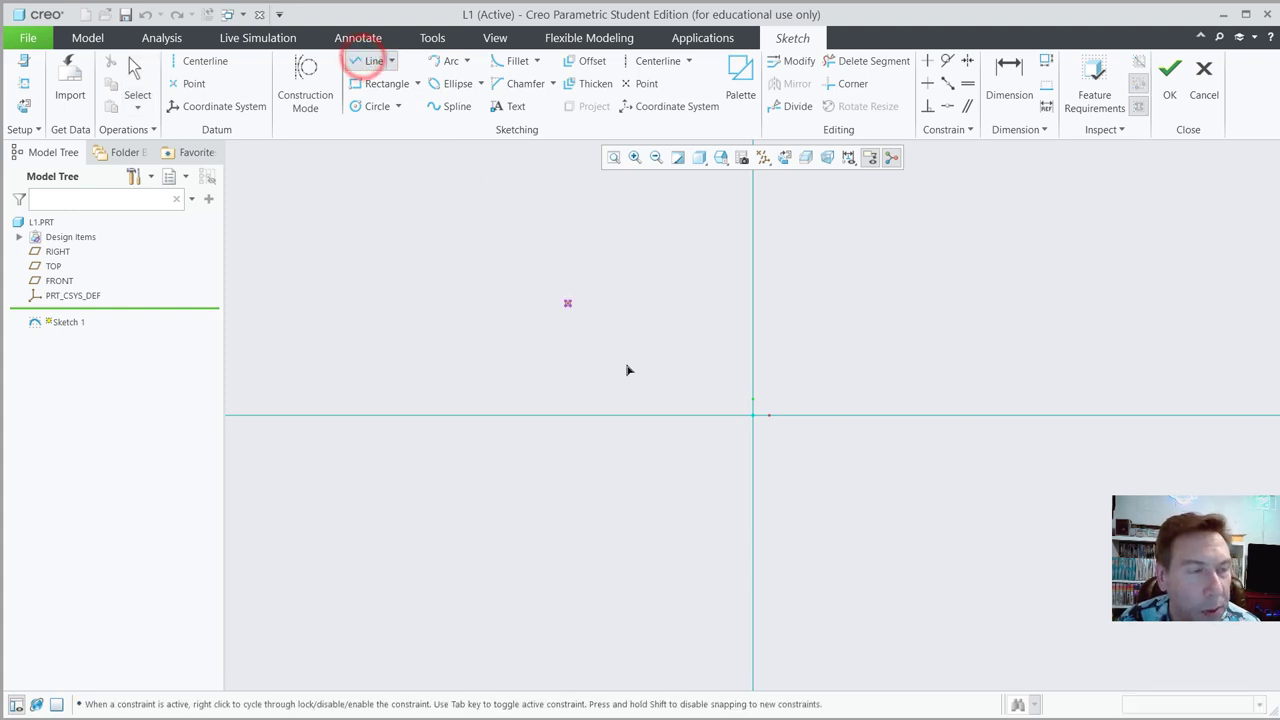
left_click(752, 415)
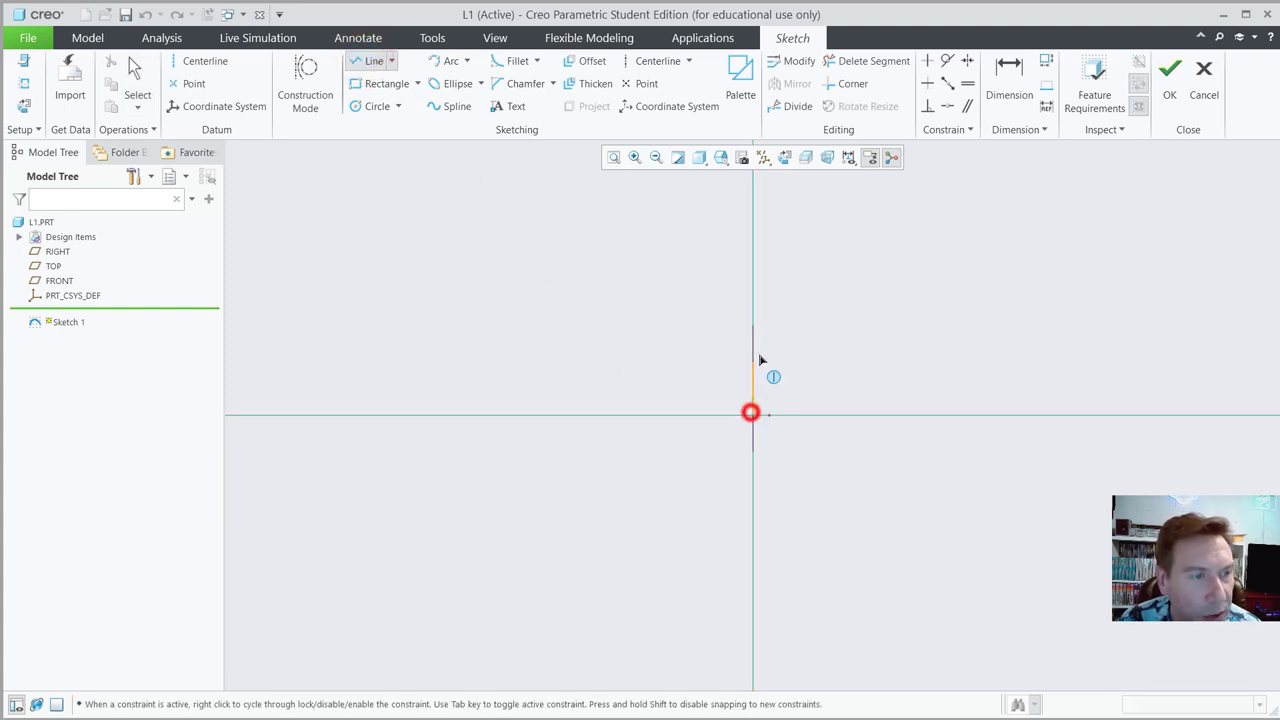
left_click(755, 338)
middle_click(798, 345)
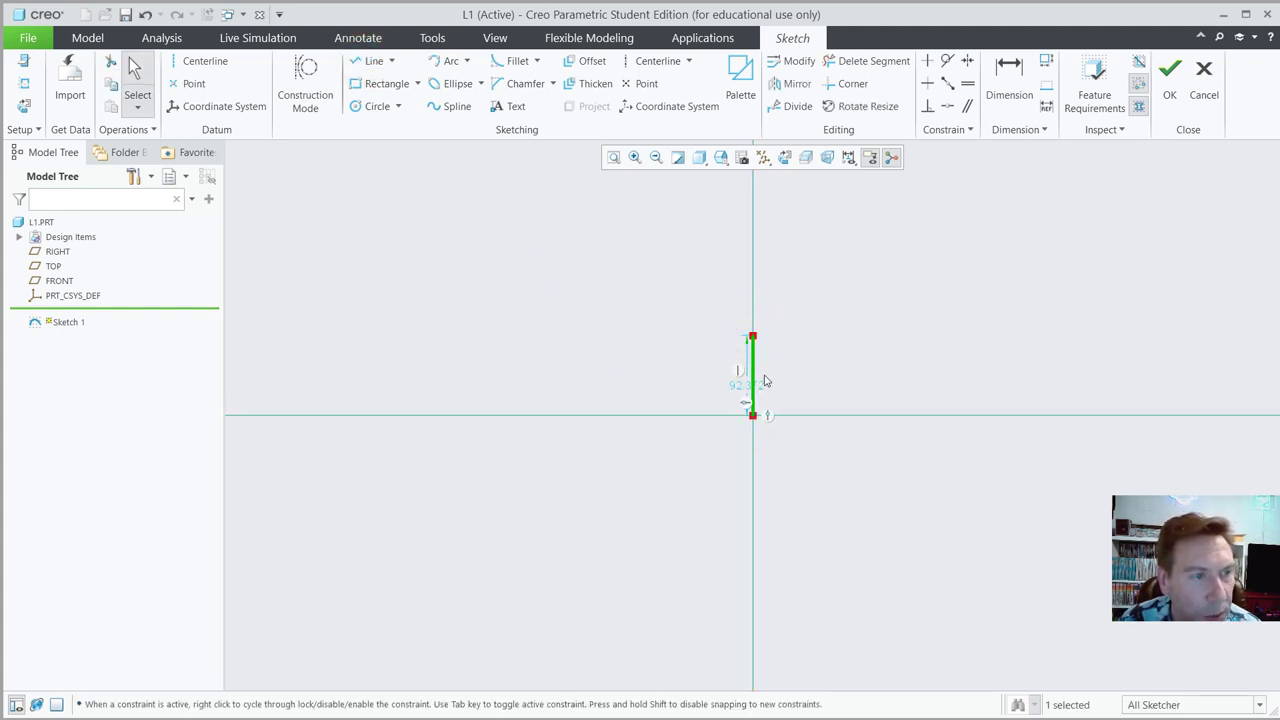
- Place the vertical line's dimension beside it and set its length to 2
left_click(746, 383)
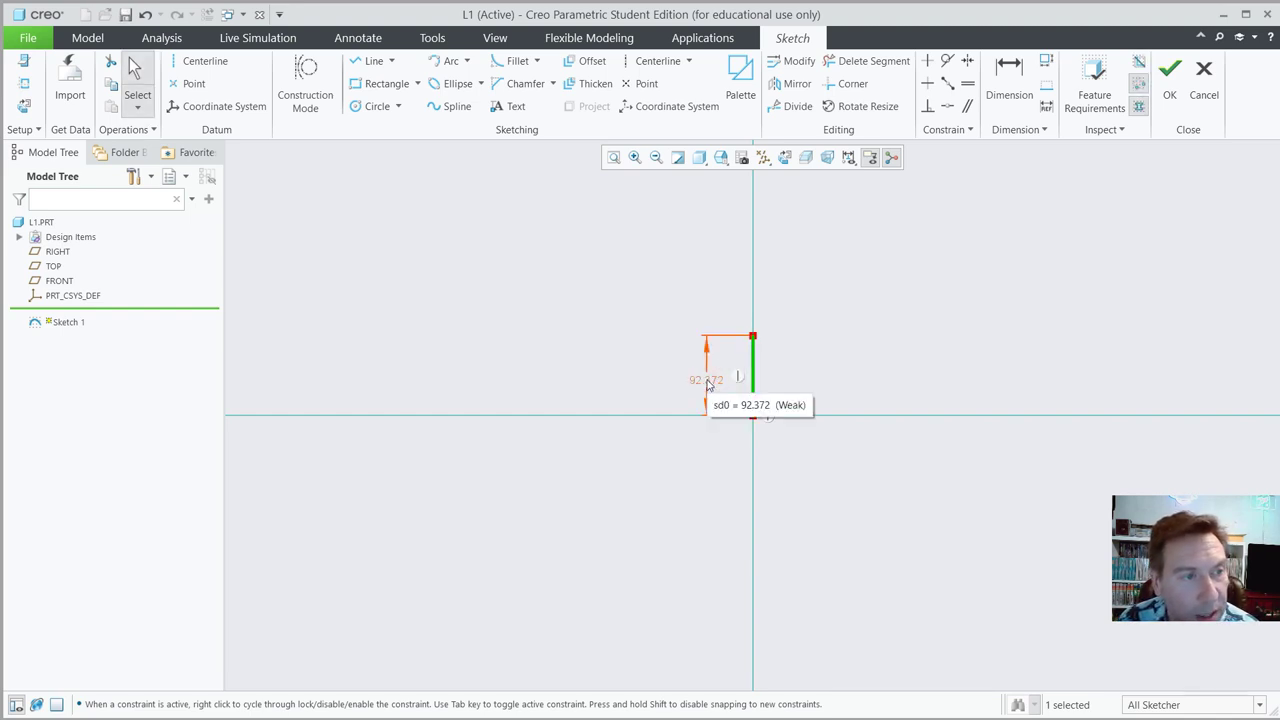
double_click(707, 381)
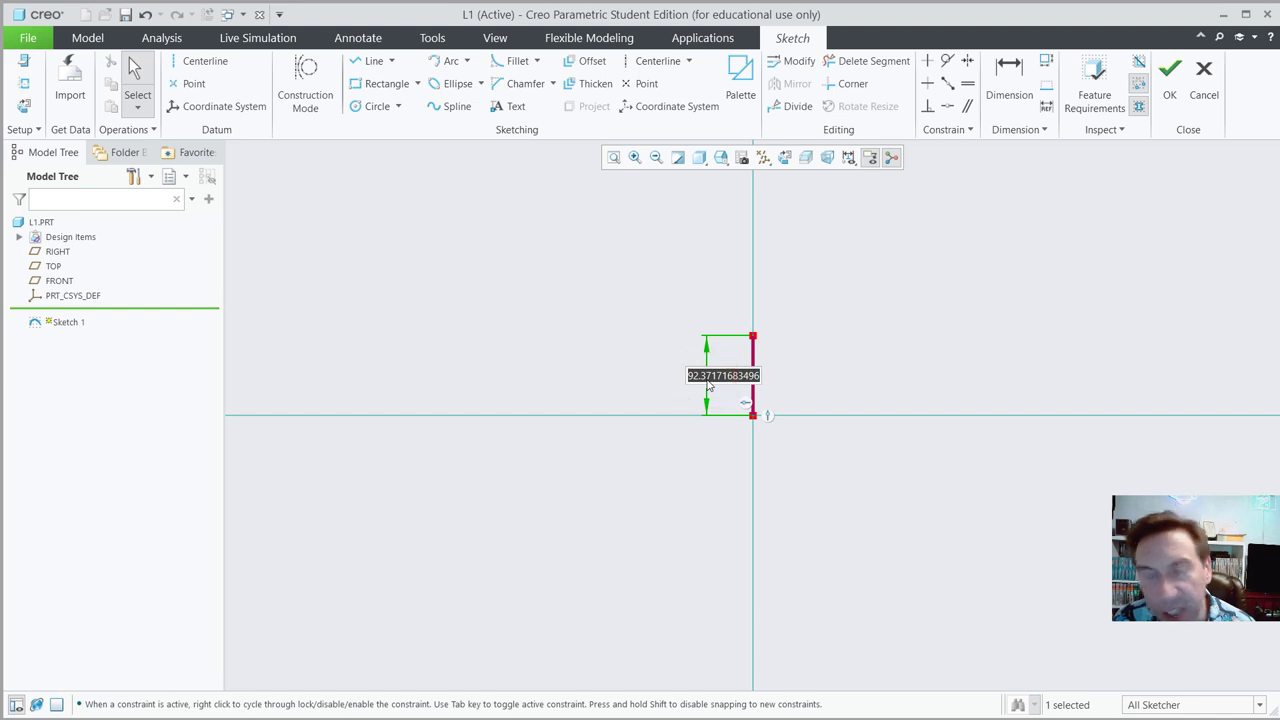
type("2")
key("Return")
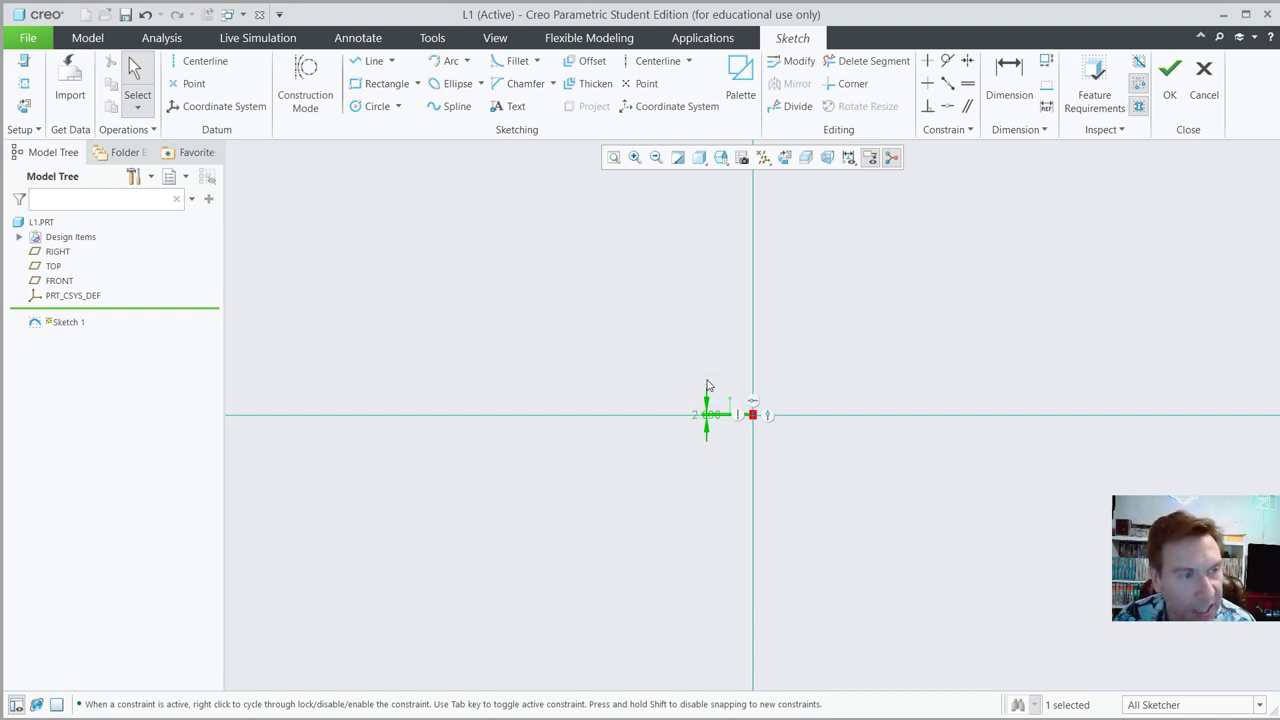
- Refit the sketch to the shortened vertical line and move its length dimension close beside the line
left_click(614, 158)
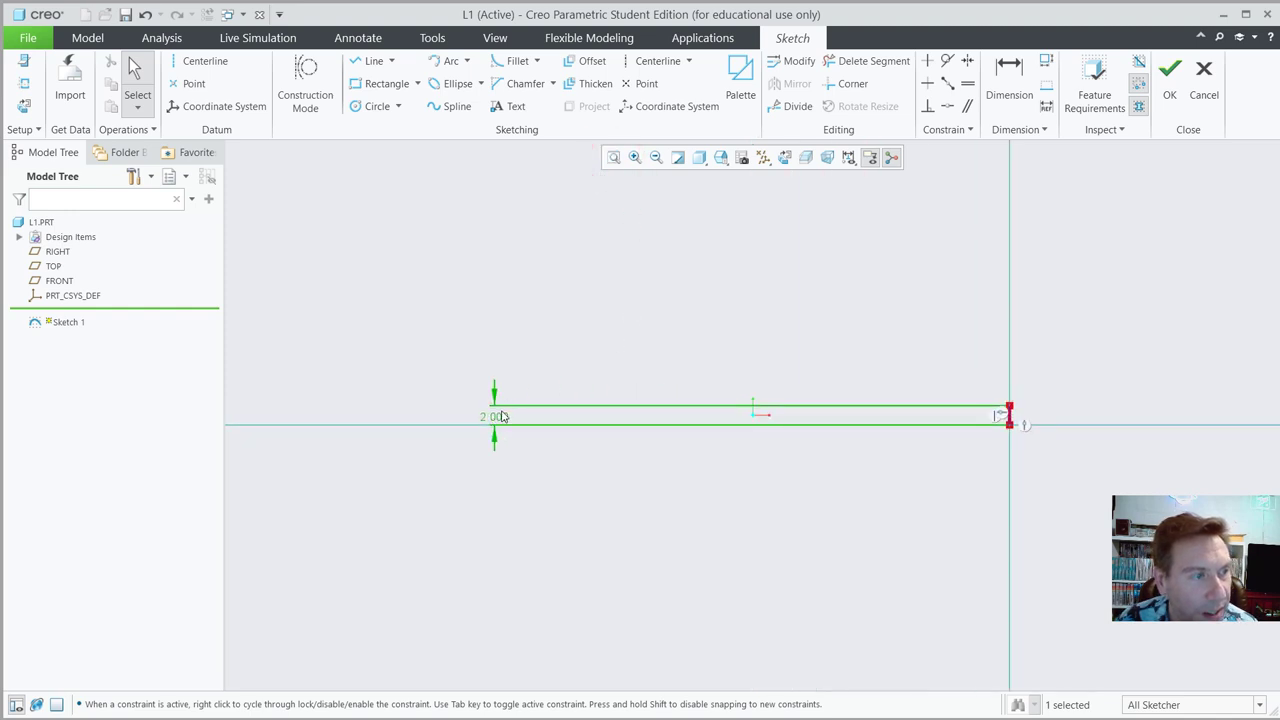
left_click(530, 417)
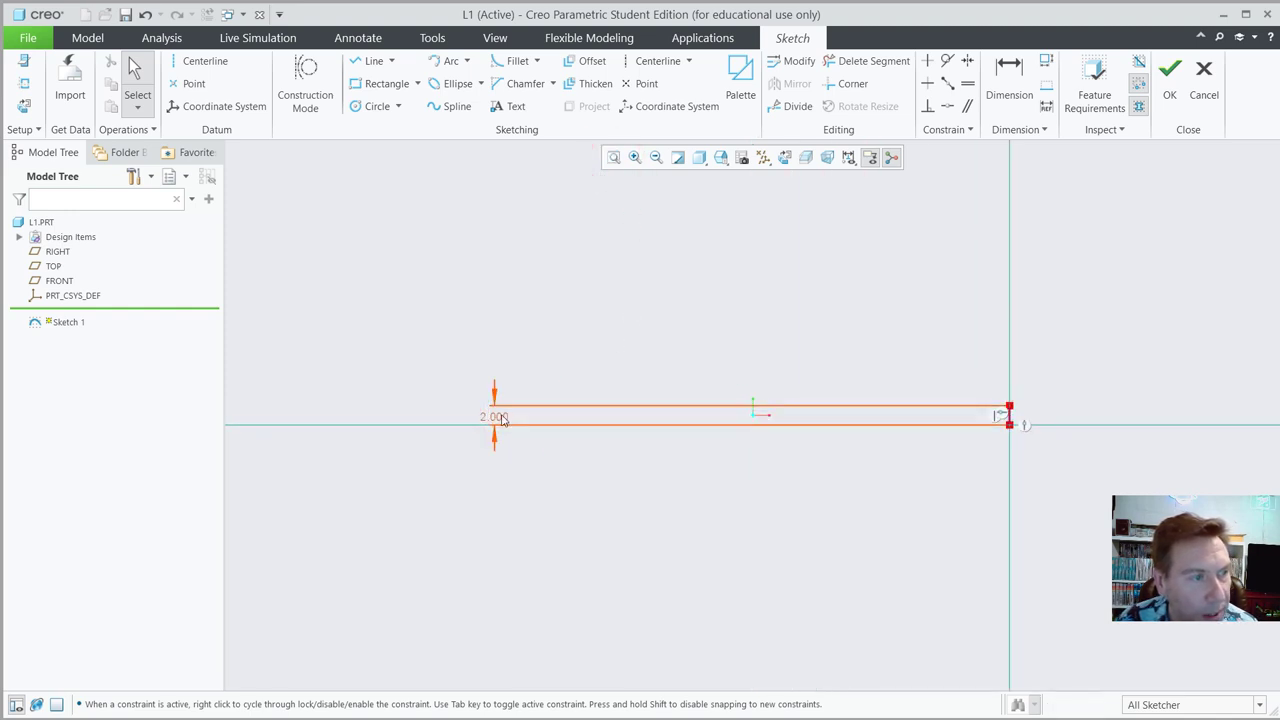
left_click_drag(560, 427, 1000, 418)
left_click(614, 158)
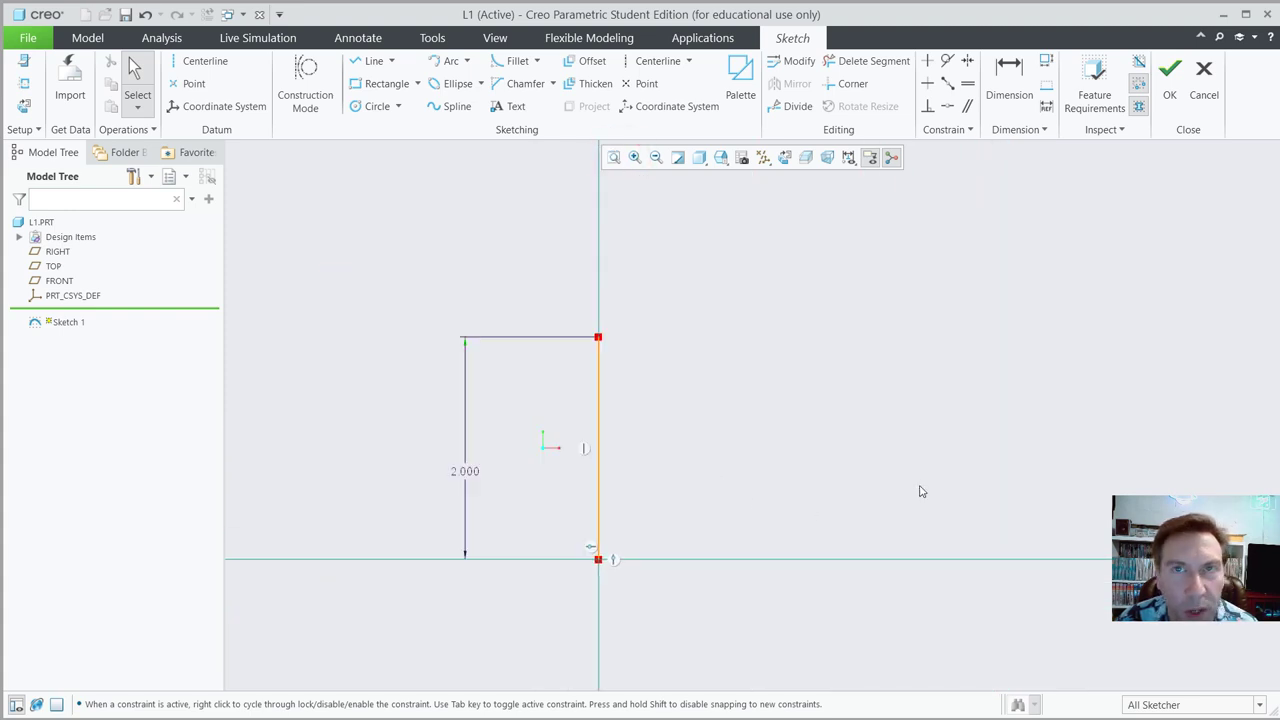
scroll(944, 473, "up", 1)
left_click(347, 469)
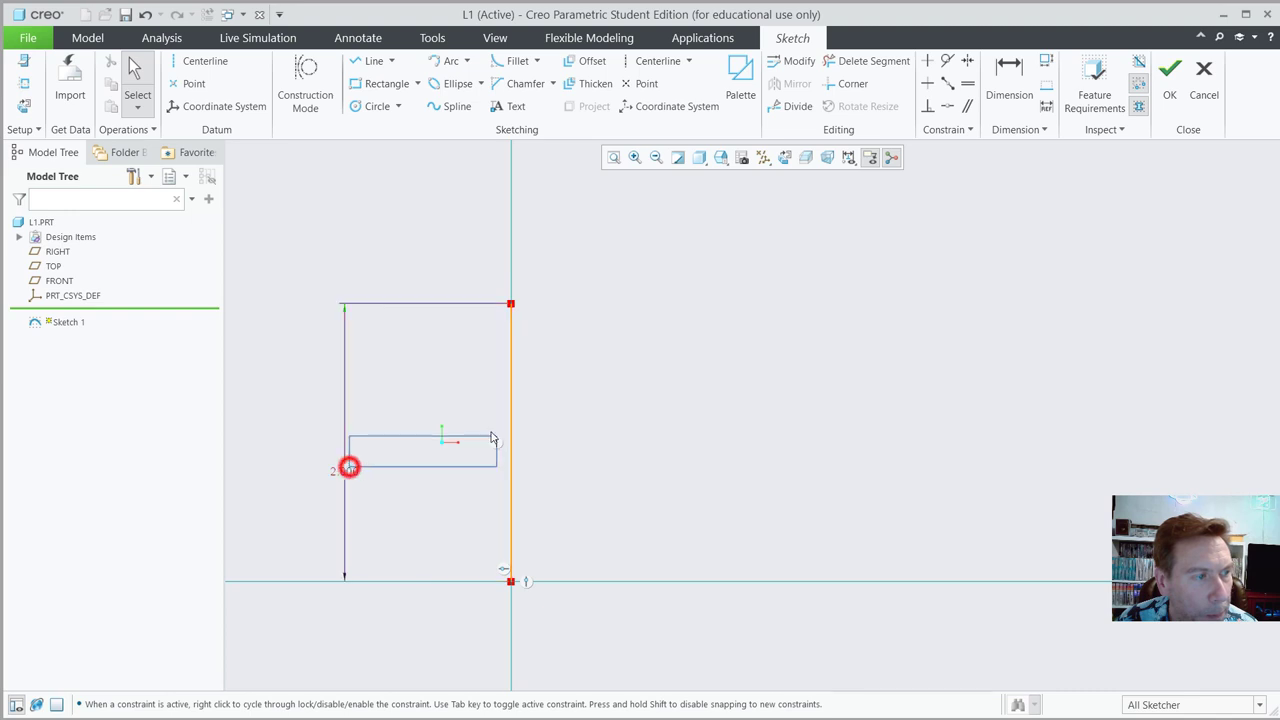
mouse_move(340, 474)
left_mouse_down()
mouse_move(457, 430)
mouse_move(457, 444)
left_mouse_up()
left_click(575, 481)
scroll(591, 514, "down", 1)
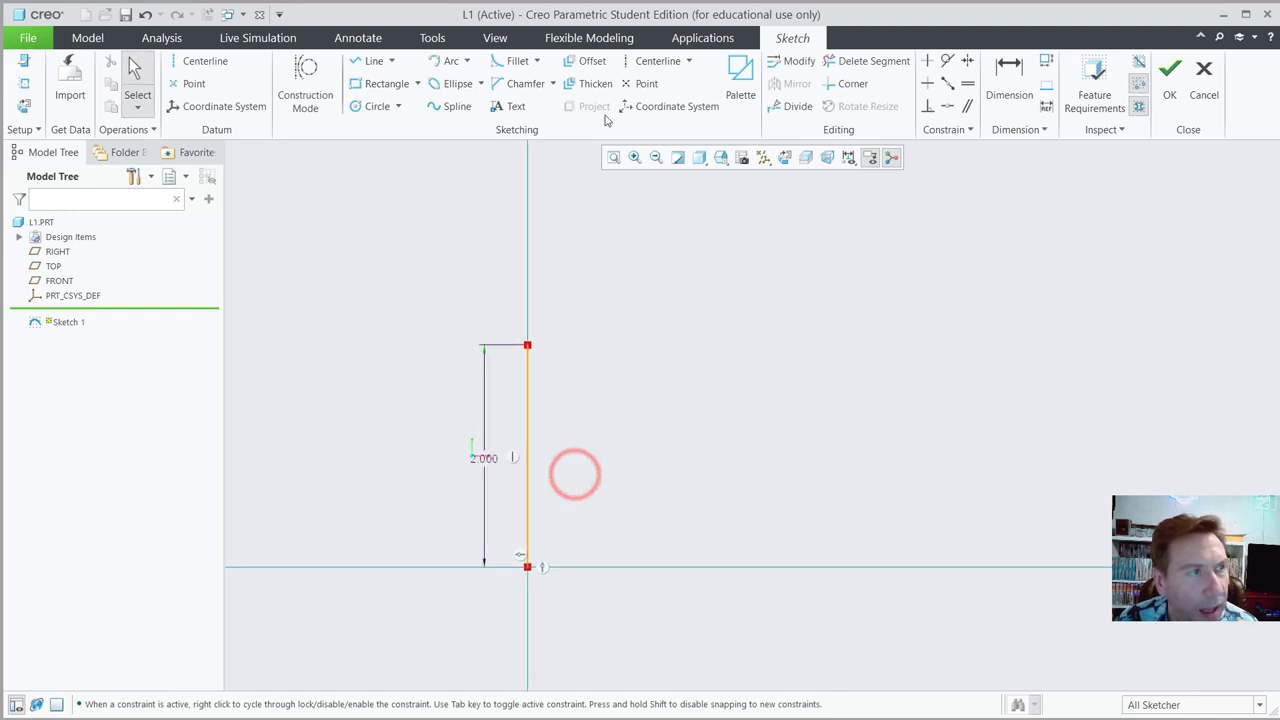
- Draw a horizontal line about 3.69 long from the origin along the horizontal reference and place its dimension below it
left_click(362, 62)
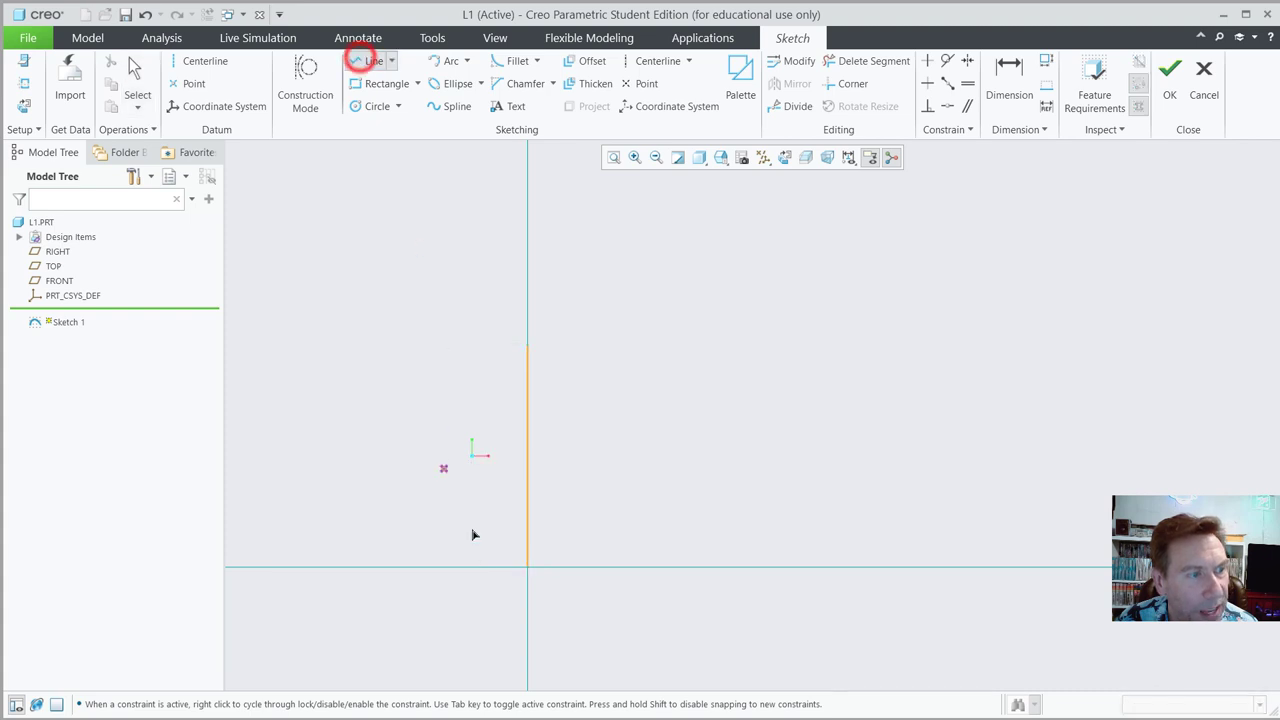
left_click(528, 568)
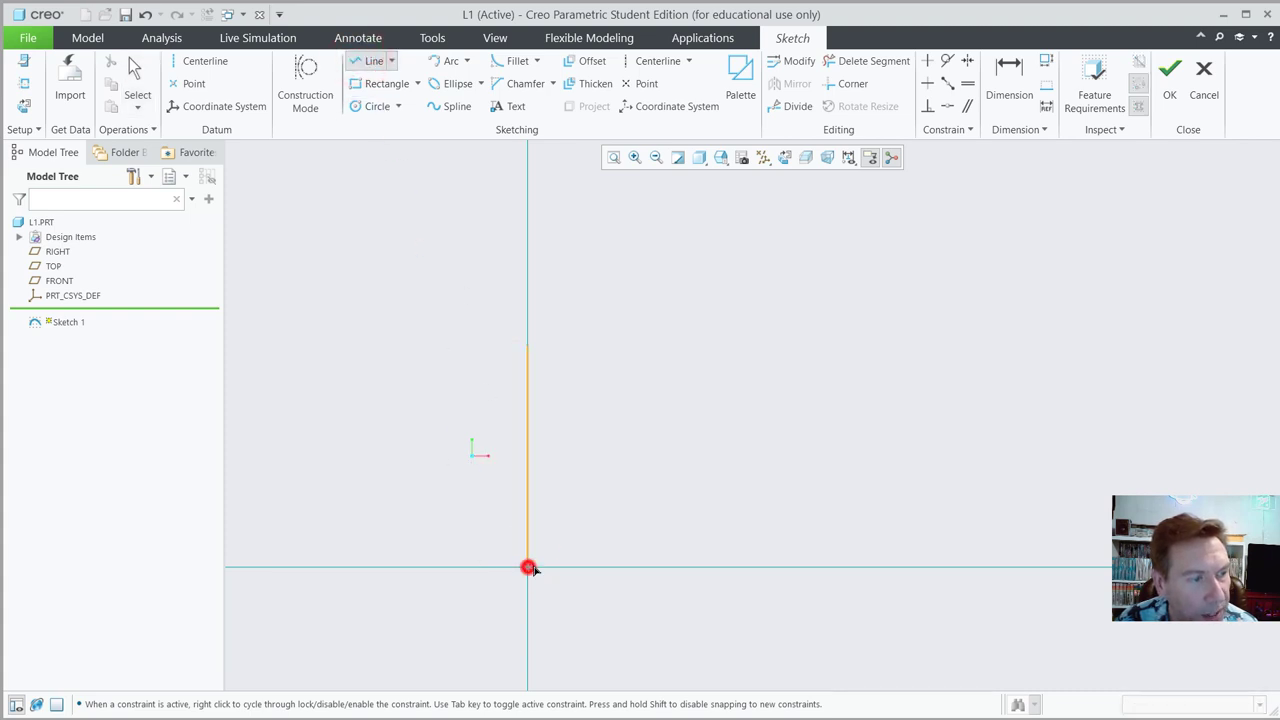
left_click(938, 568)
middle_click(940, 606)
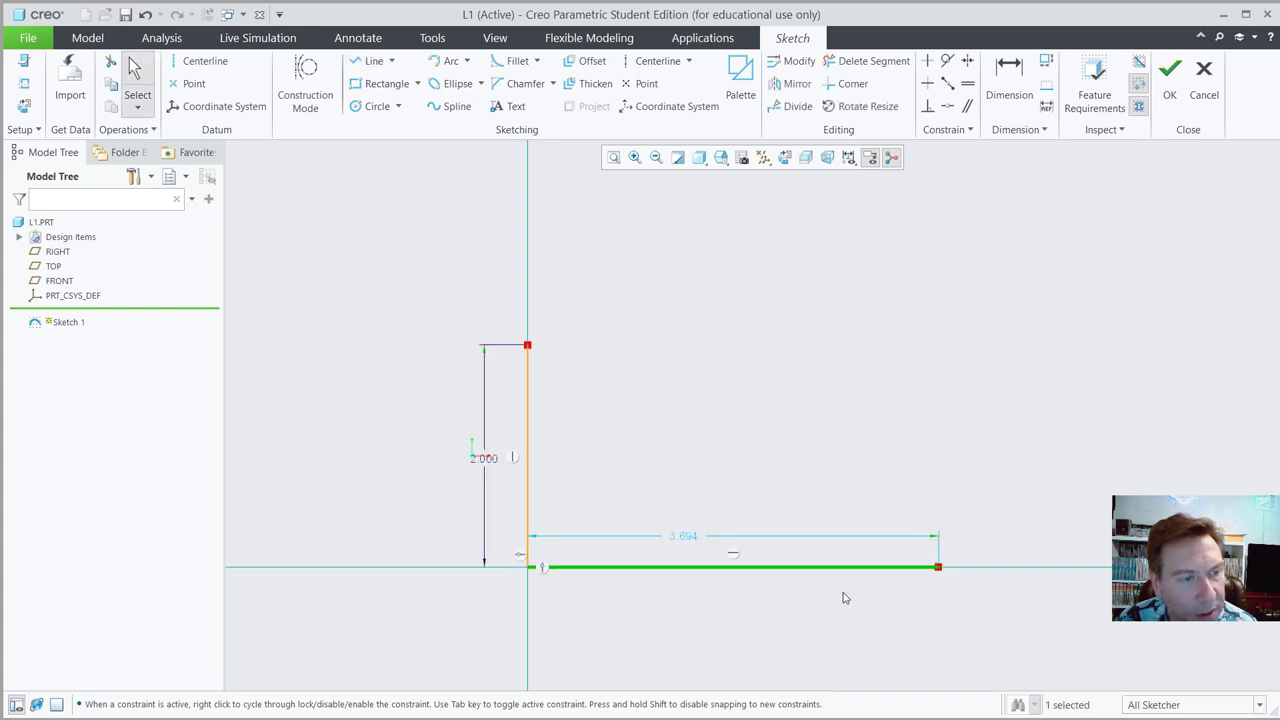
left_click_drag(683, 536, 731, 594)
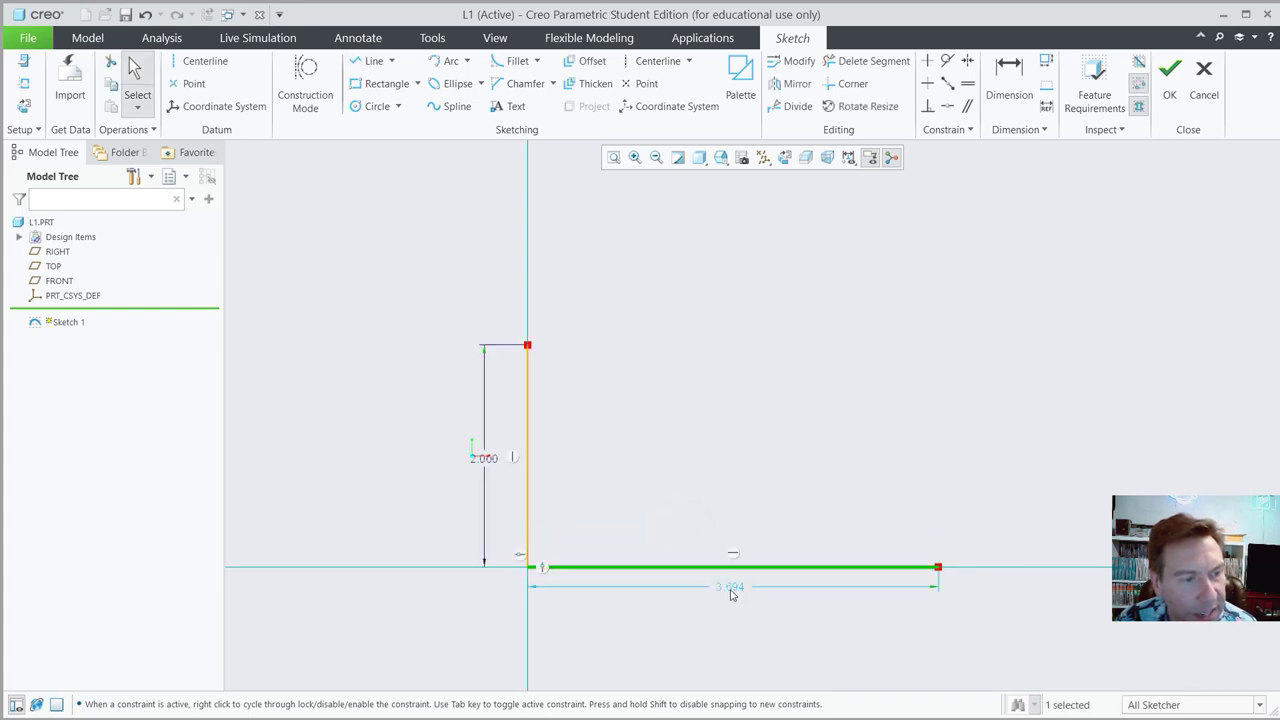
- Set the horizontal base line's length to 3.5
double_click(730, 588)
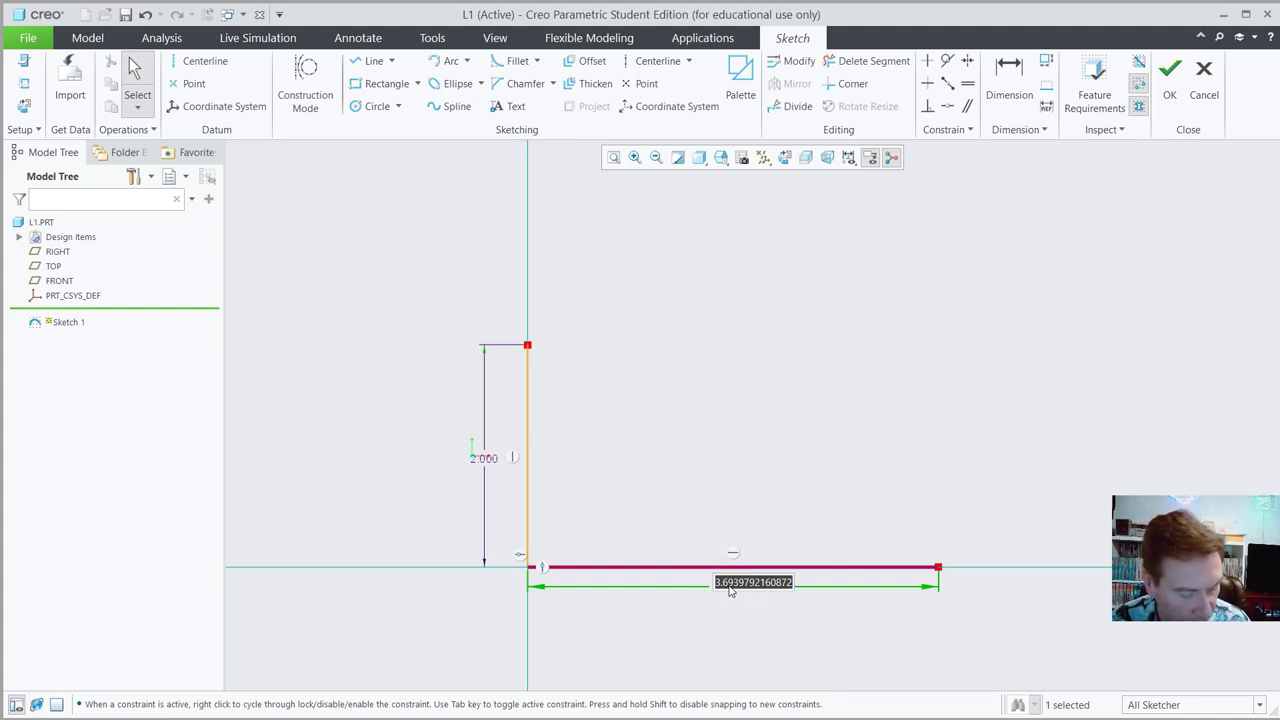
type("3.5")
key("Return")
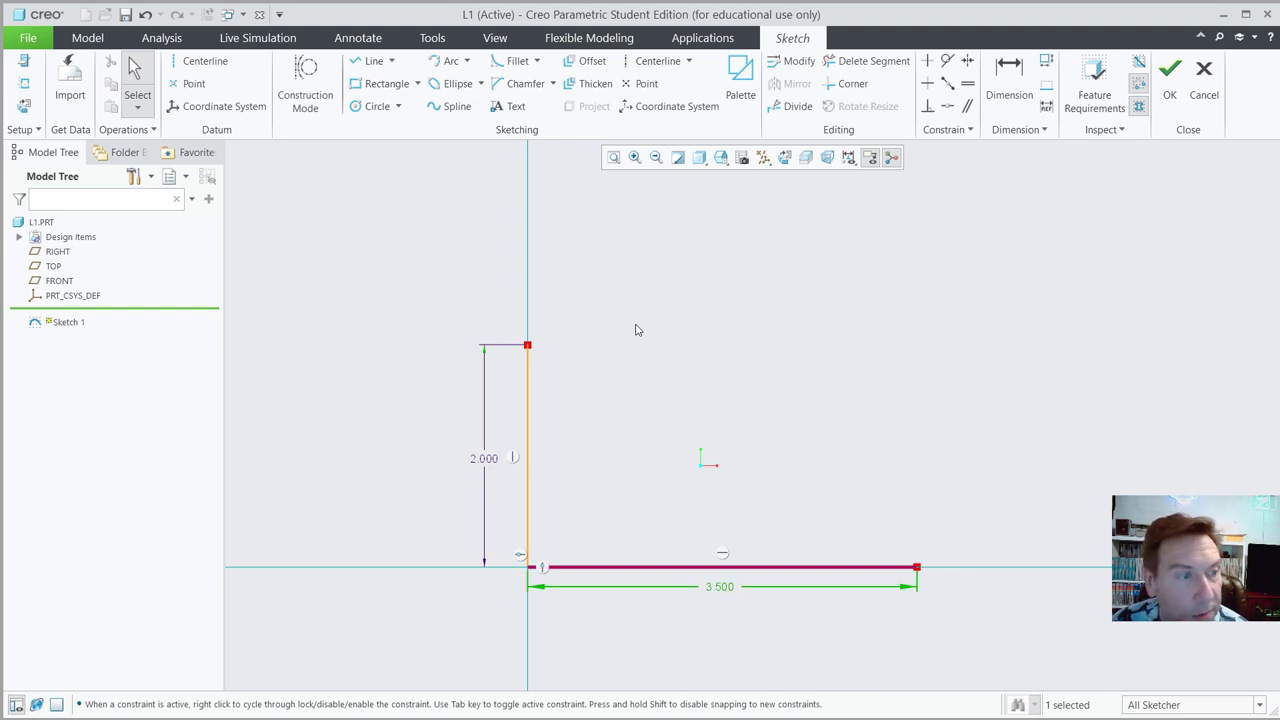
- Close the profile with a stepped line chain from the vertical line's top, including a slot about 0.64 wide, 0.91 deep and a step about 1.31 down
left_click(362, 61)
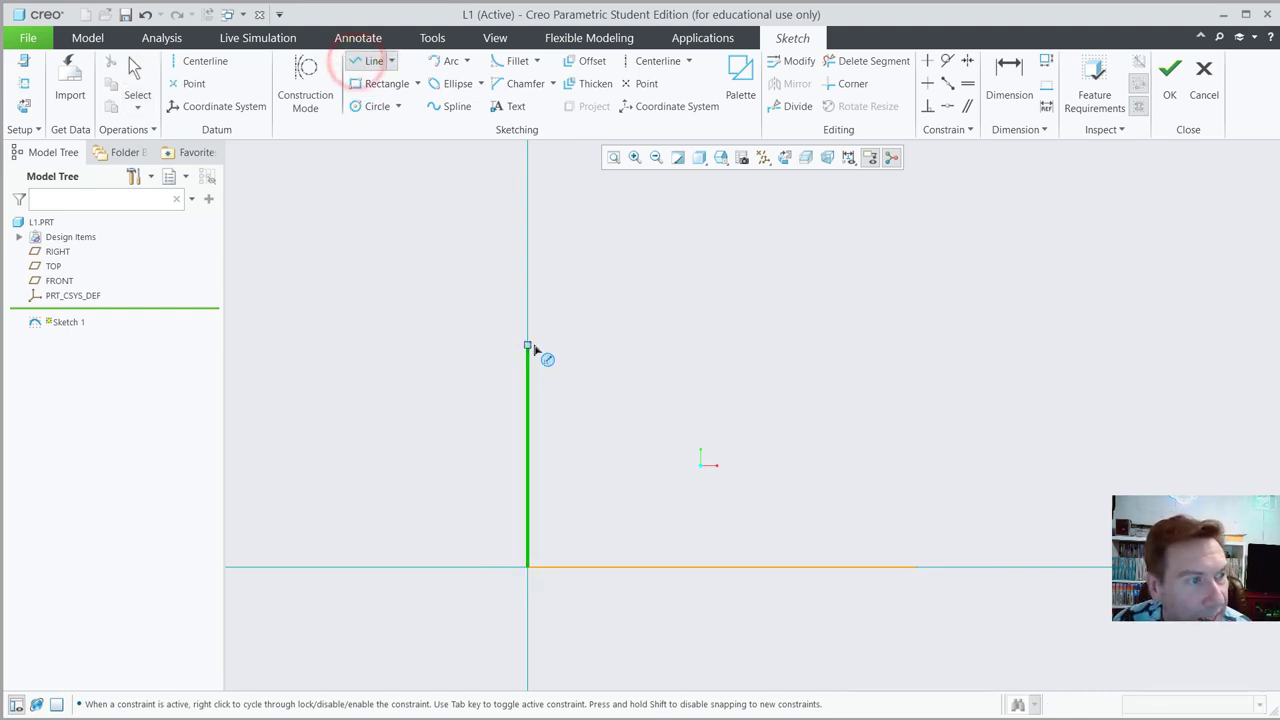
left_click(528, 346)
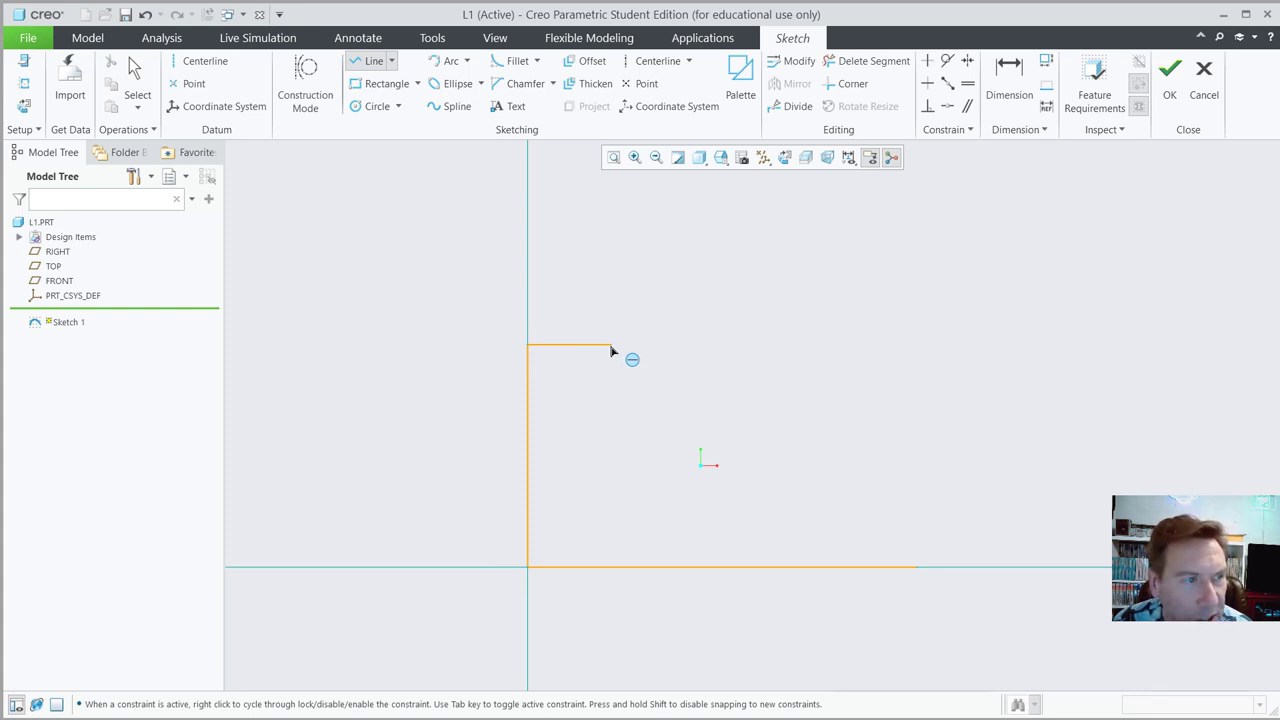
left_click(613, 346)
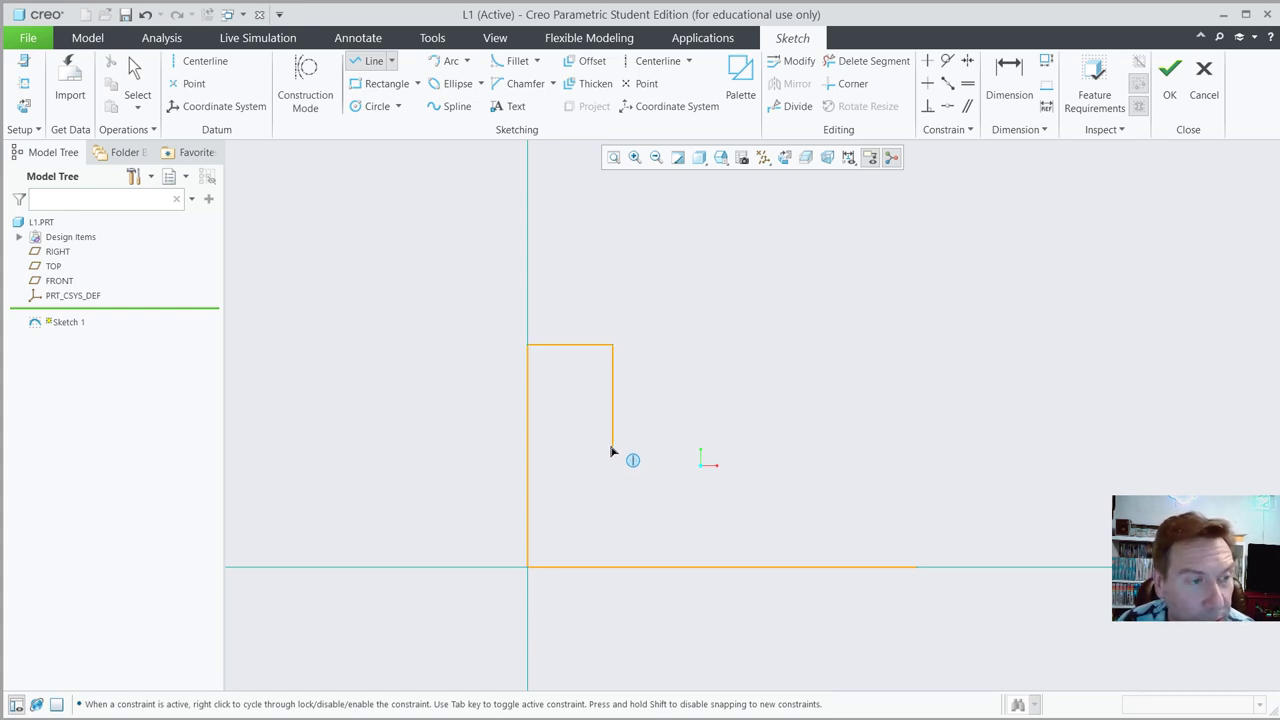
left_click(612, 446)
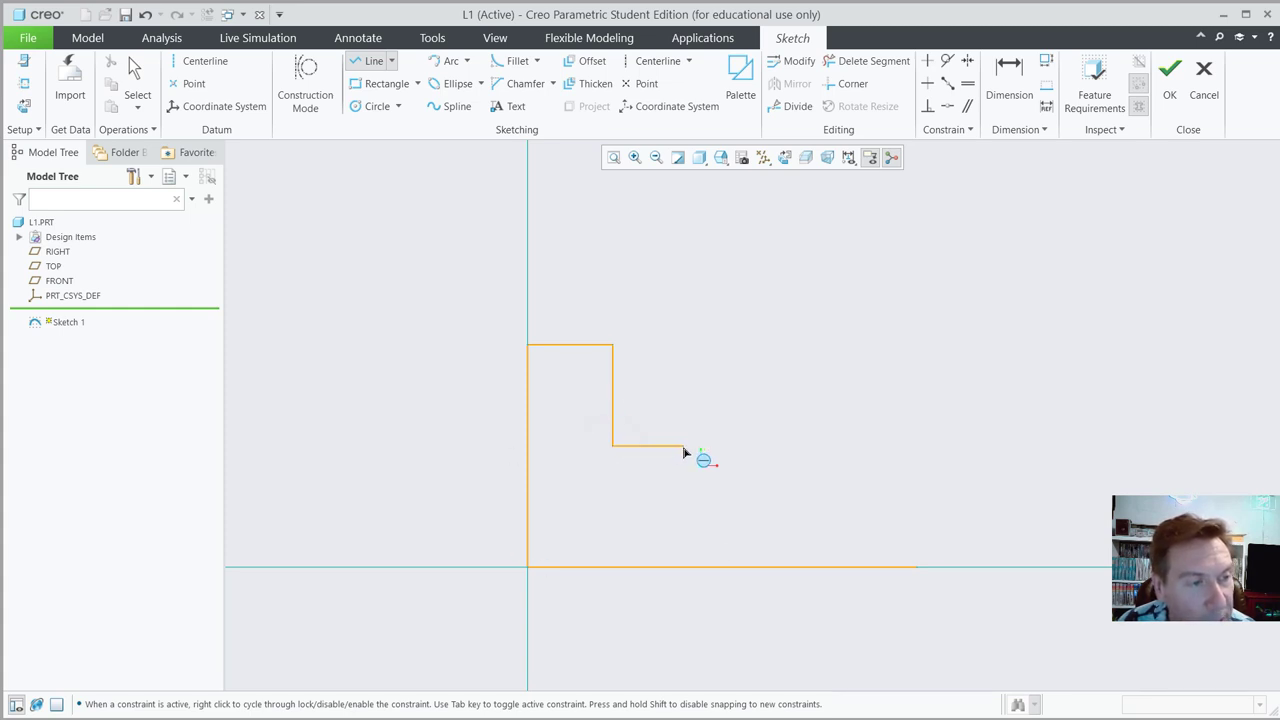
left_click(684, 446)
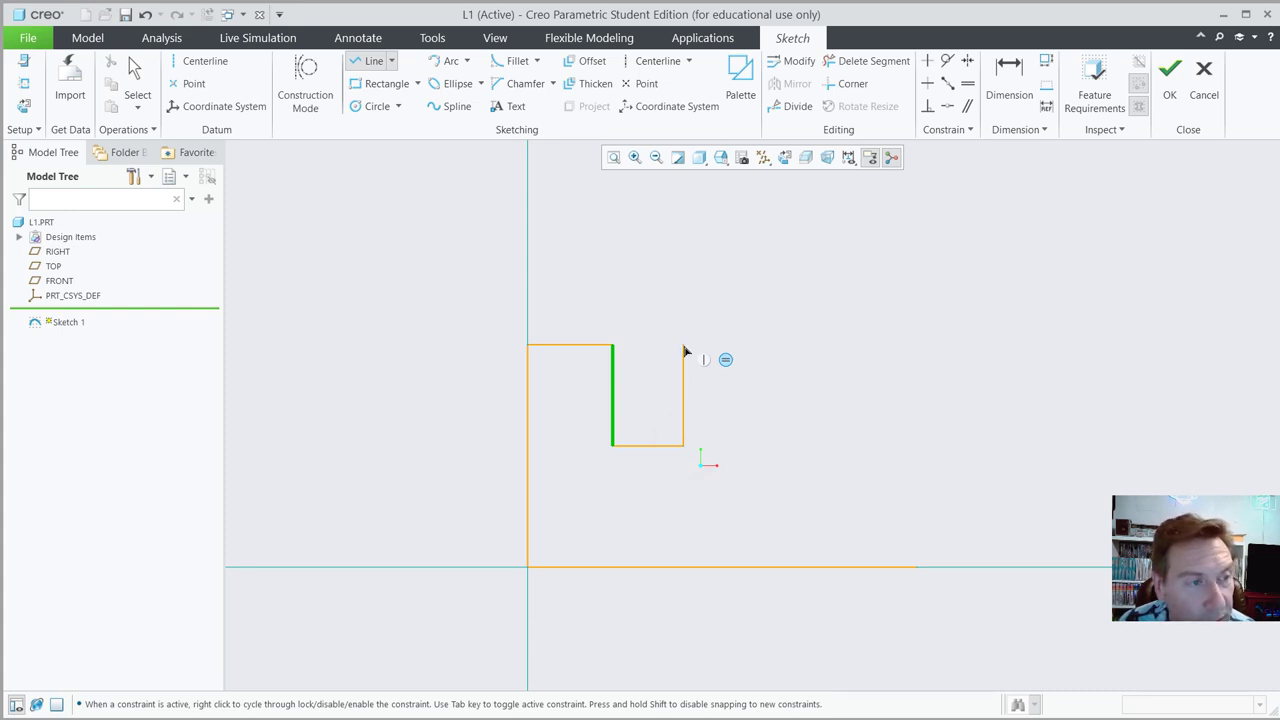
left_click(684, 346)
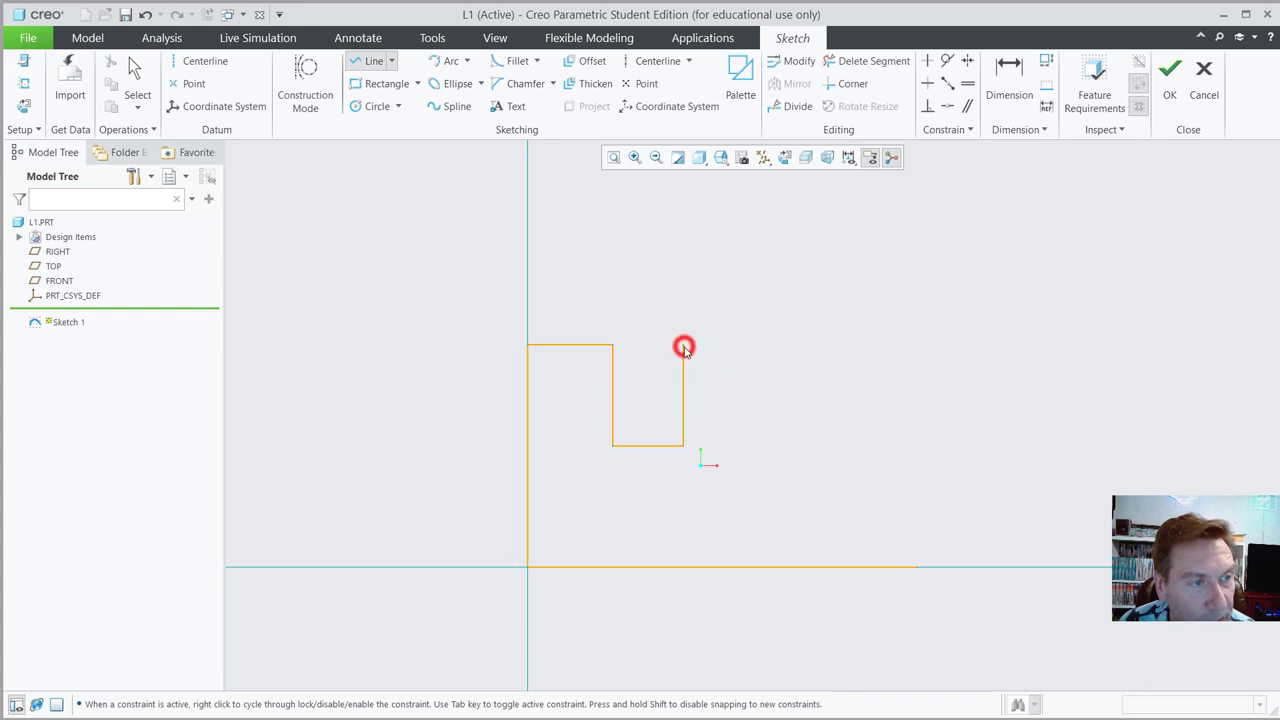
left_click(797, 346)
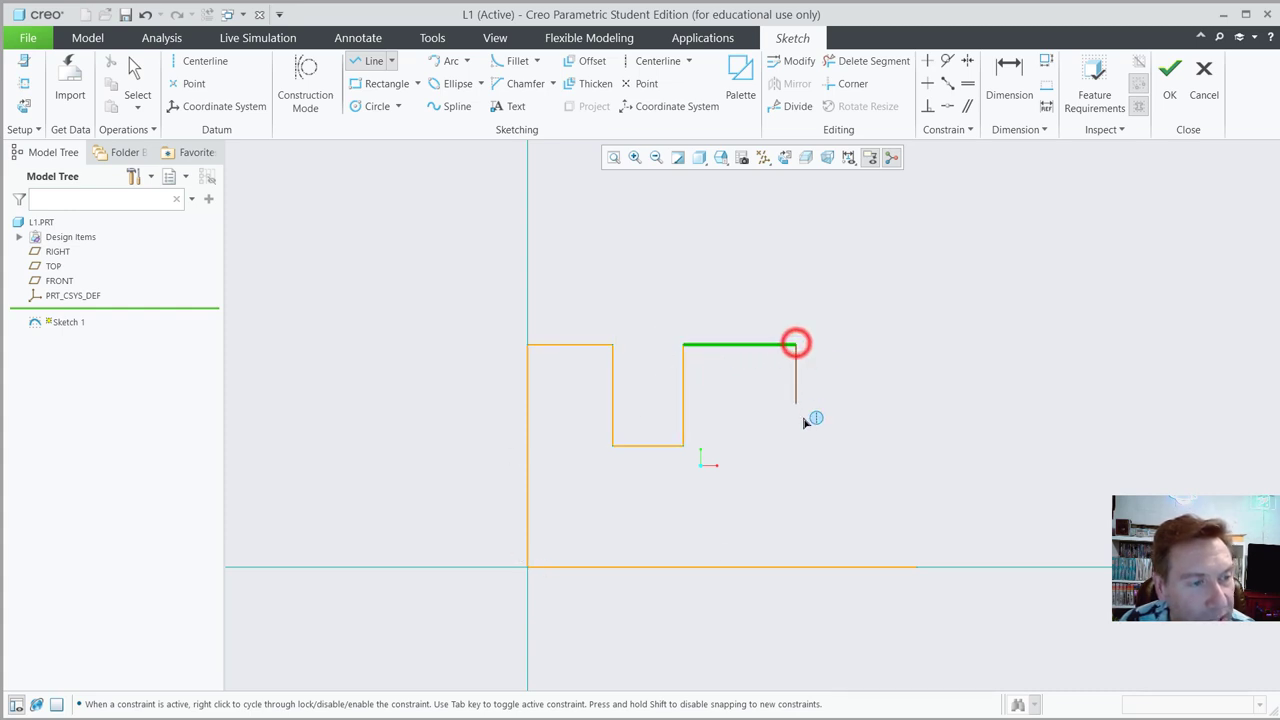
left_click(796, 489)
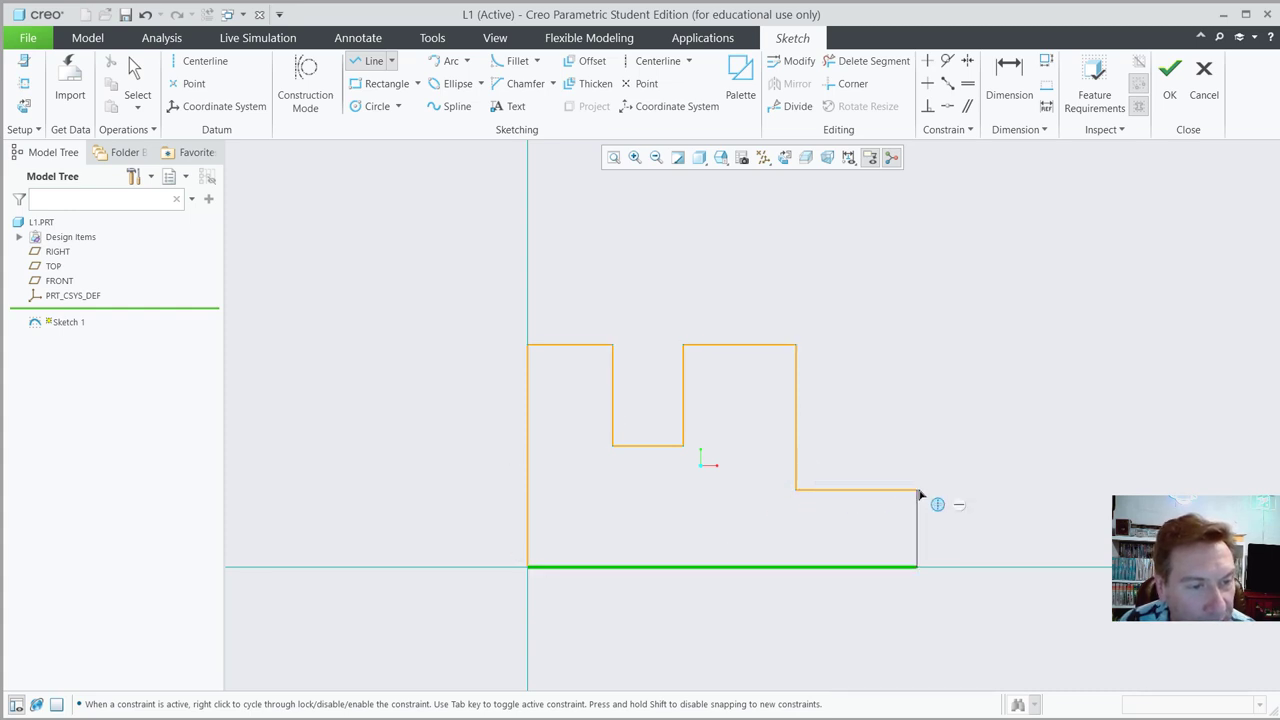
left_click(919, 491)
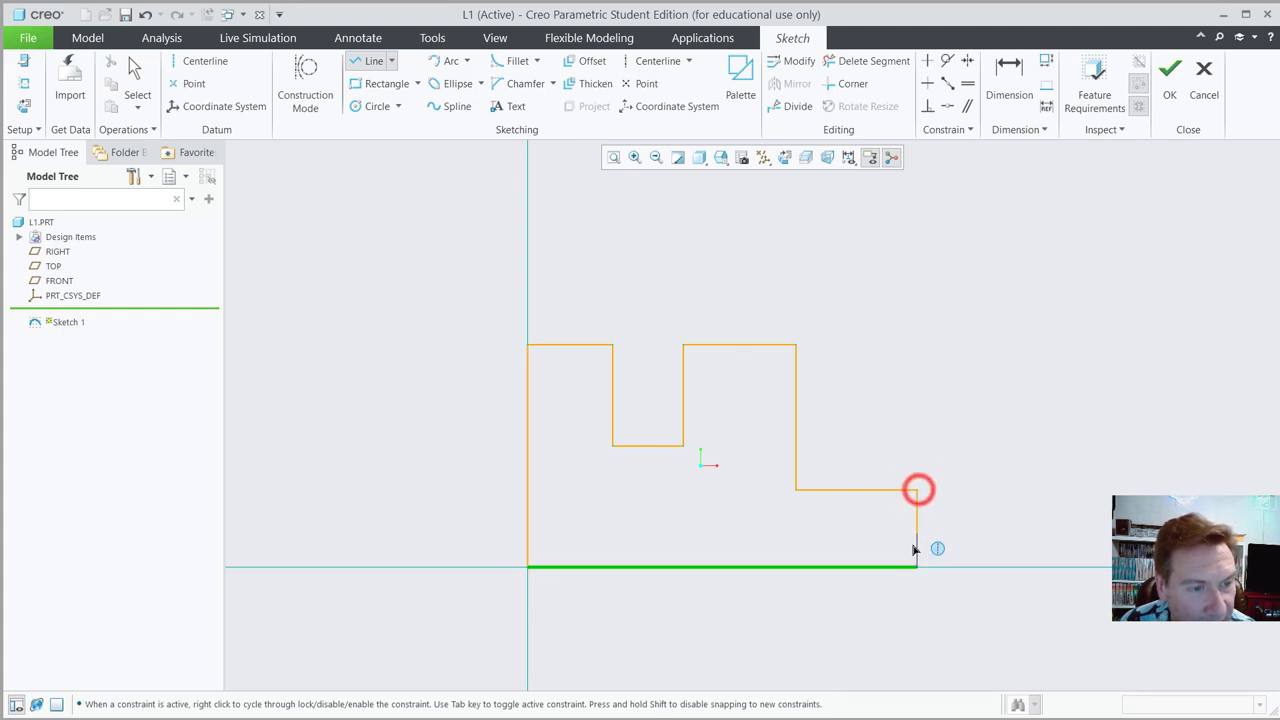
left_click(918, 569)
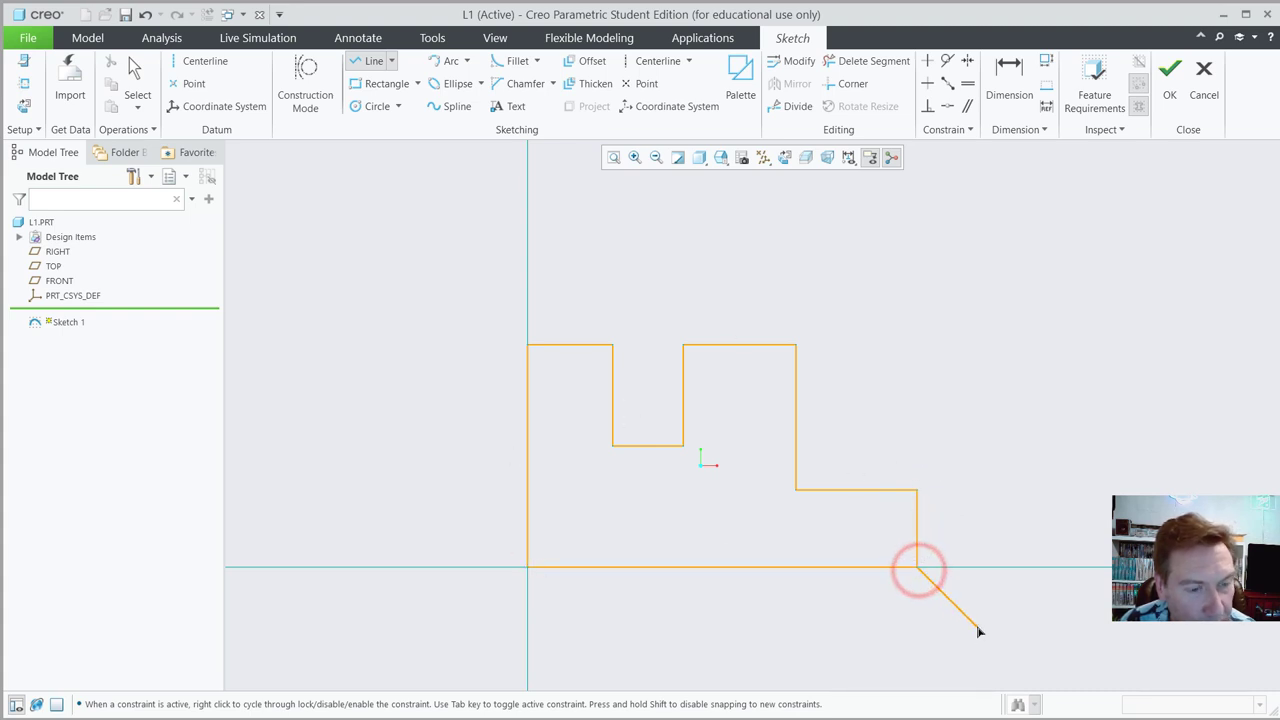
middle_click(985, 622)
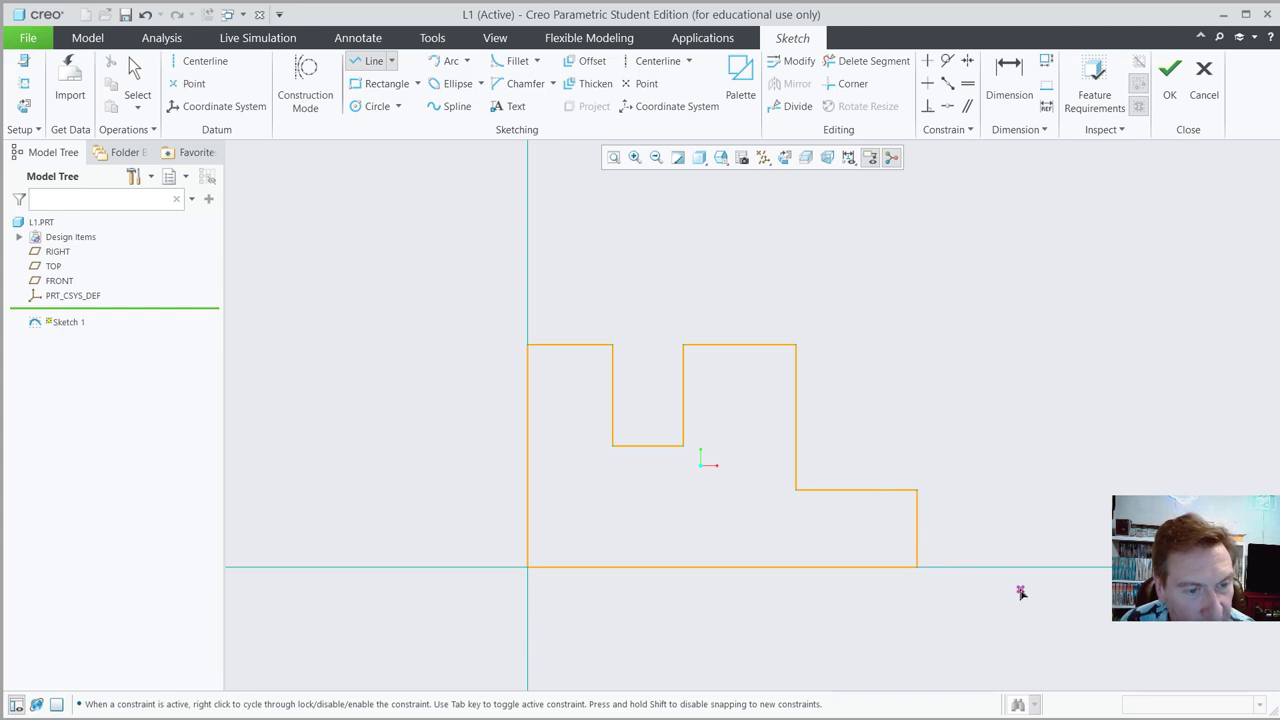
middle_click(1021, 509)
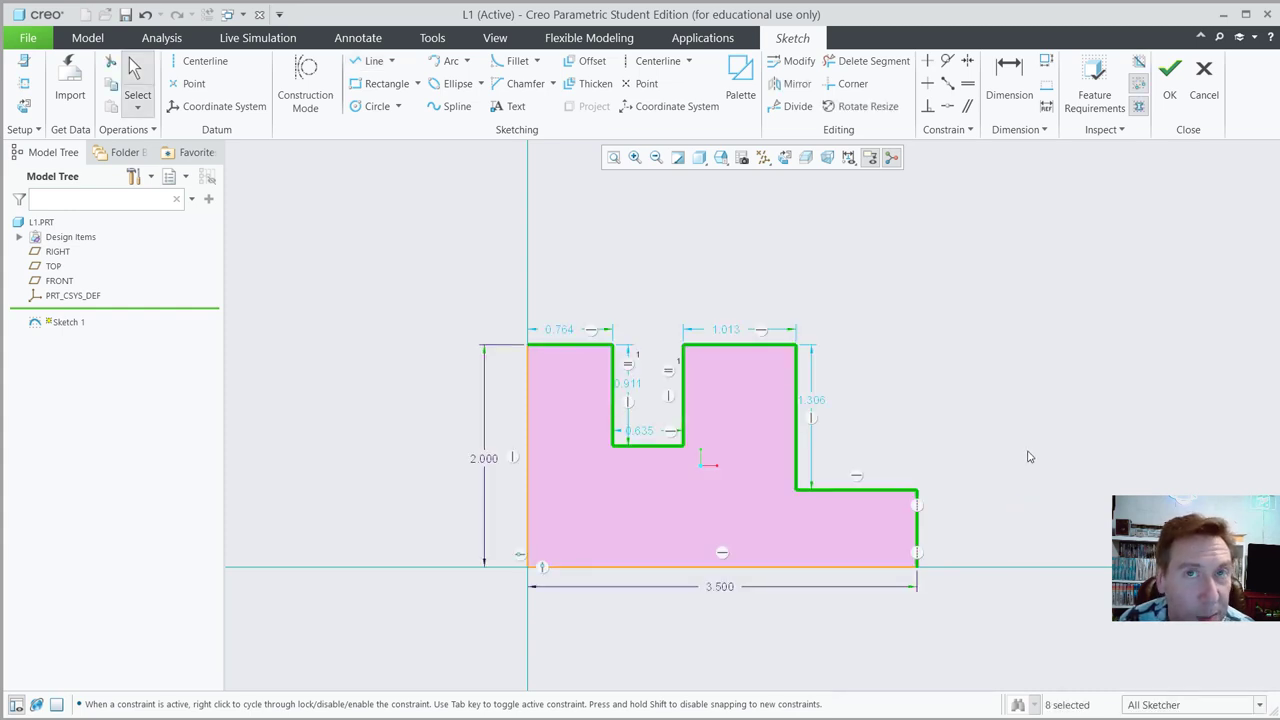
- Set the length of the horizontal top edge between the left vertical line and the slot to 1
left_click(562, 330)
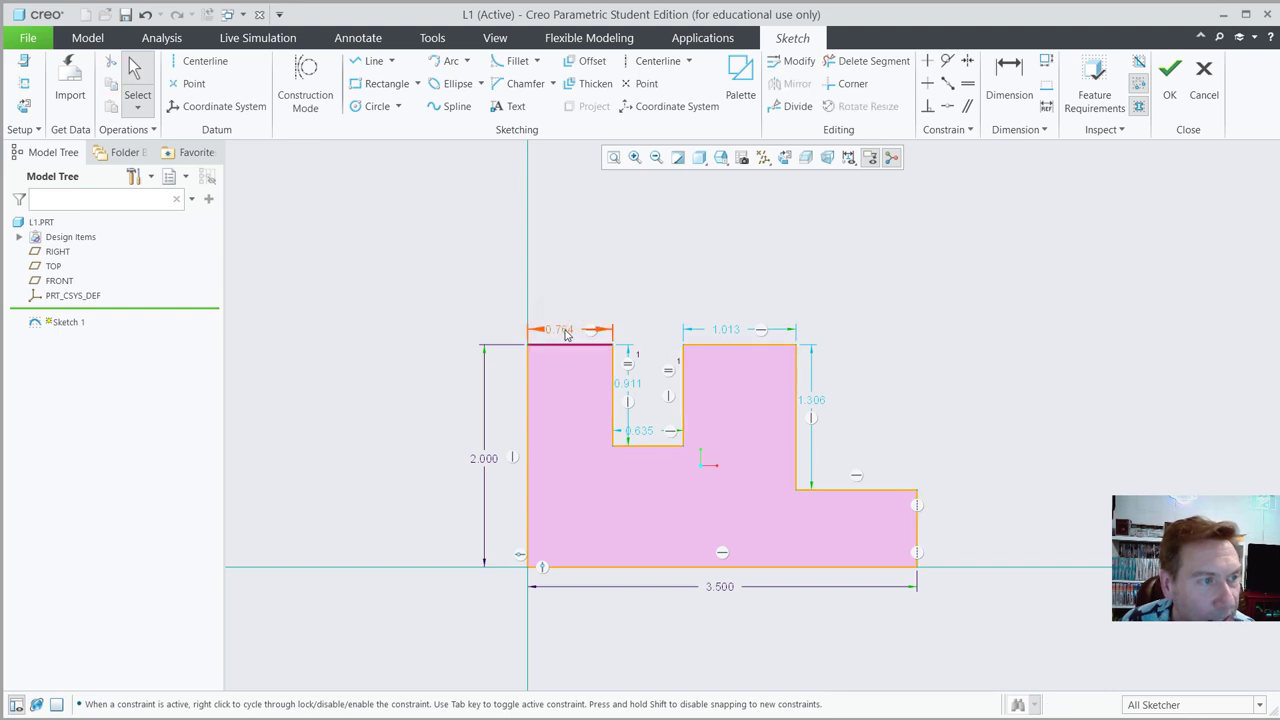
double_click(565, 332)
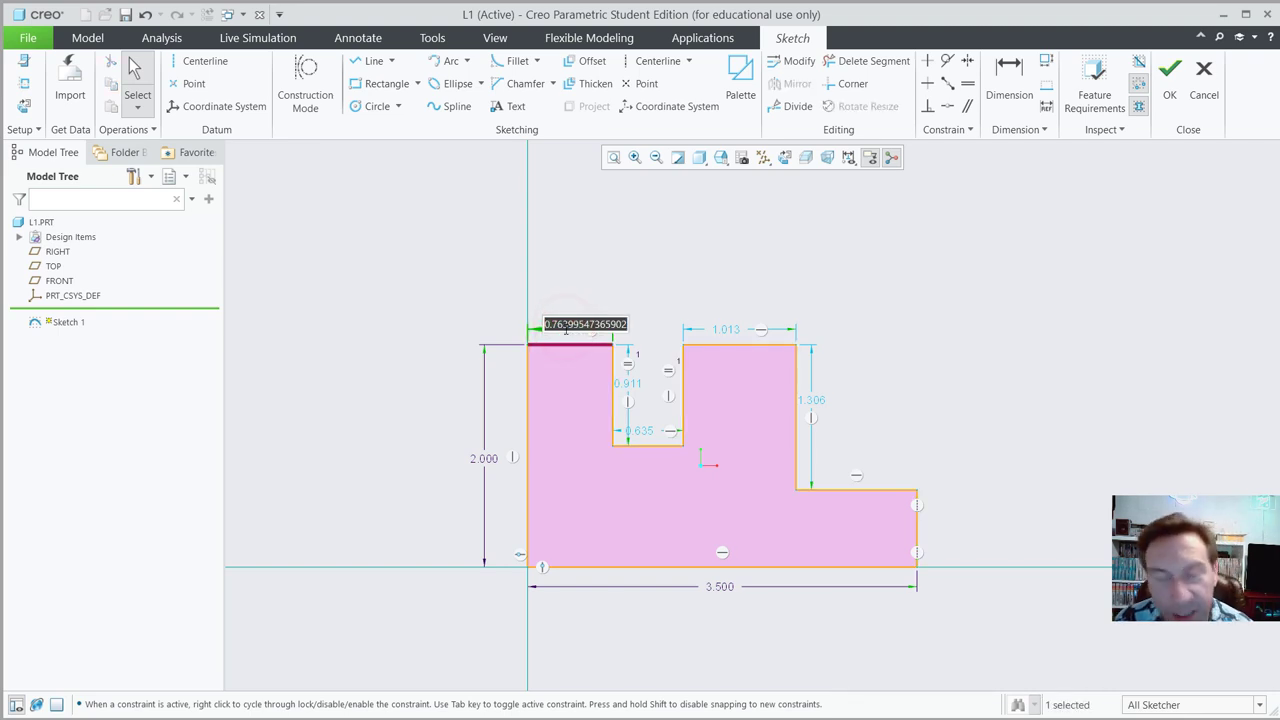
type("1")
key("Return")
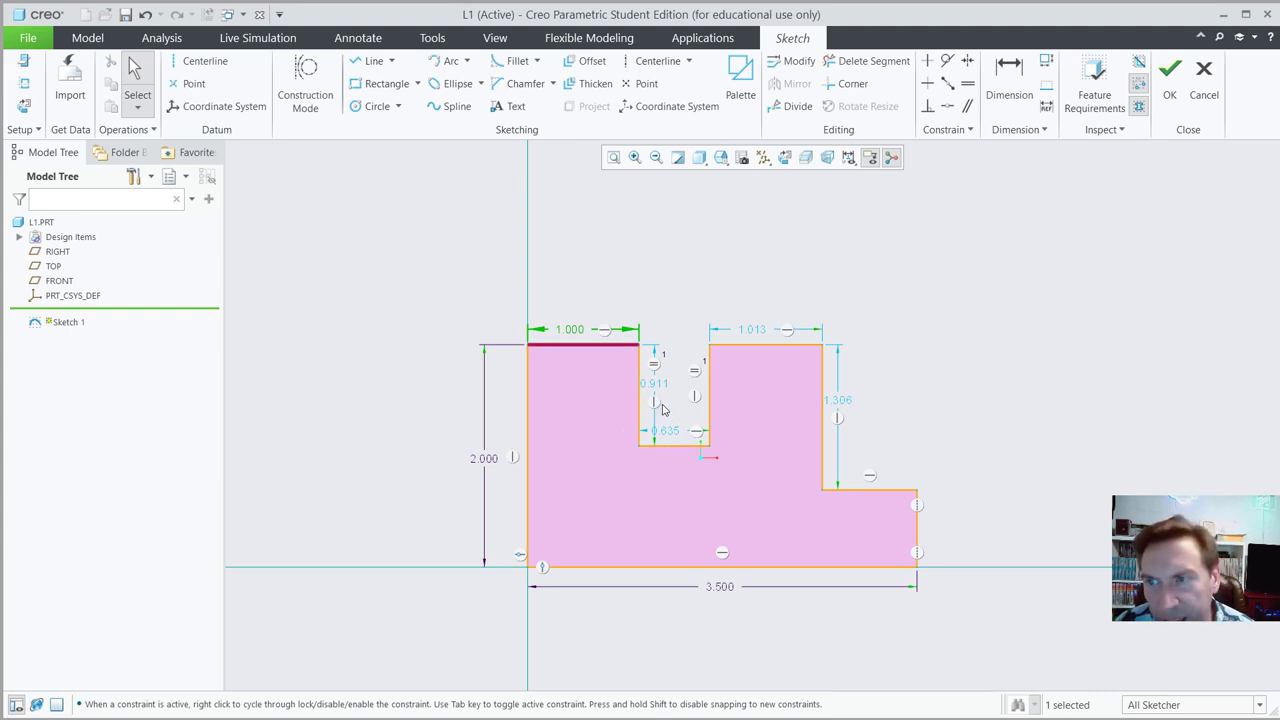
- Dimension the distance from the left vertical line to the slot's right wall above the profile and set it to 1.75
left_click(1009, 68)
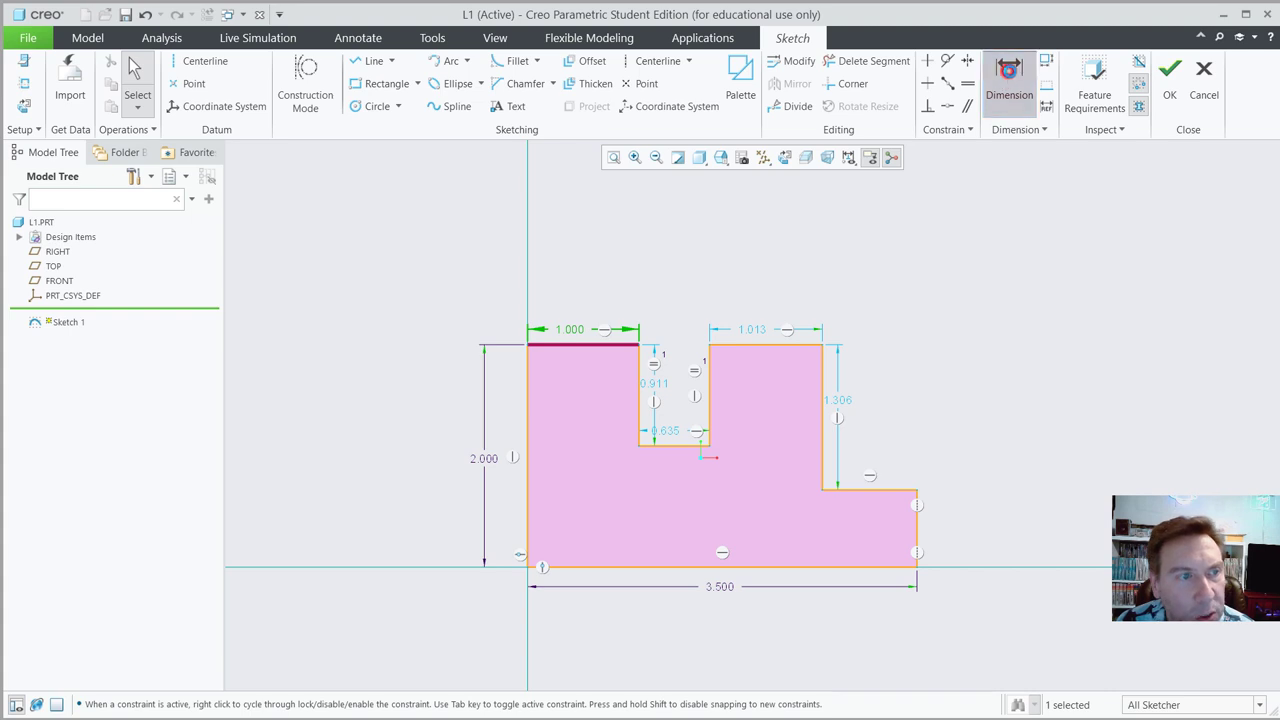
left_click(527, 404)
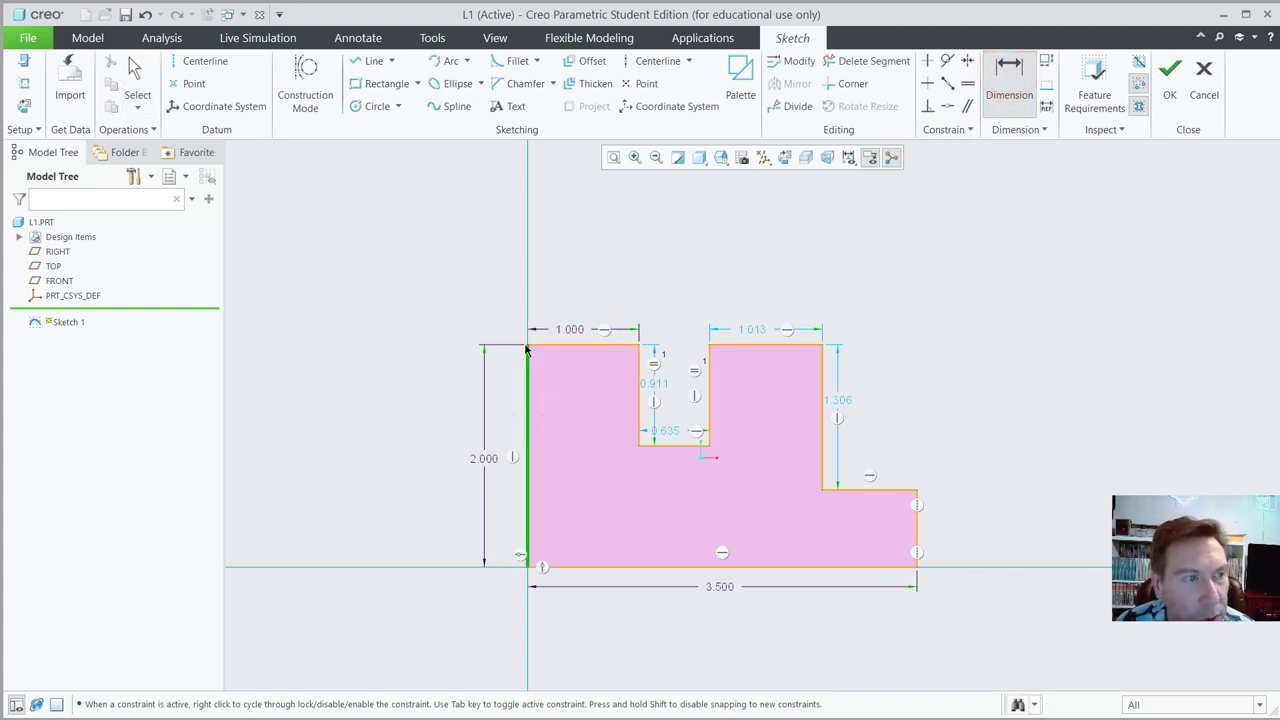
left_click(709, 400)
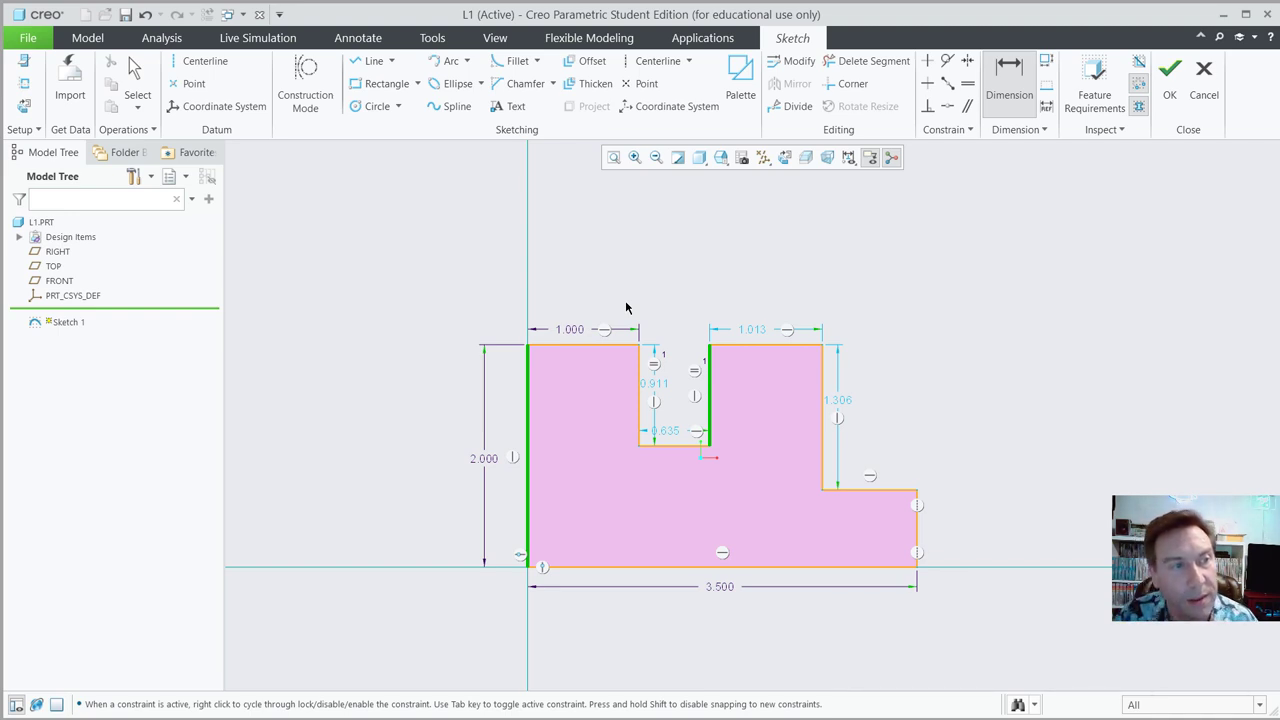
middle_click(626, 305)
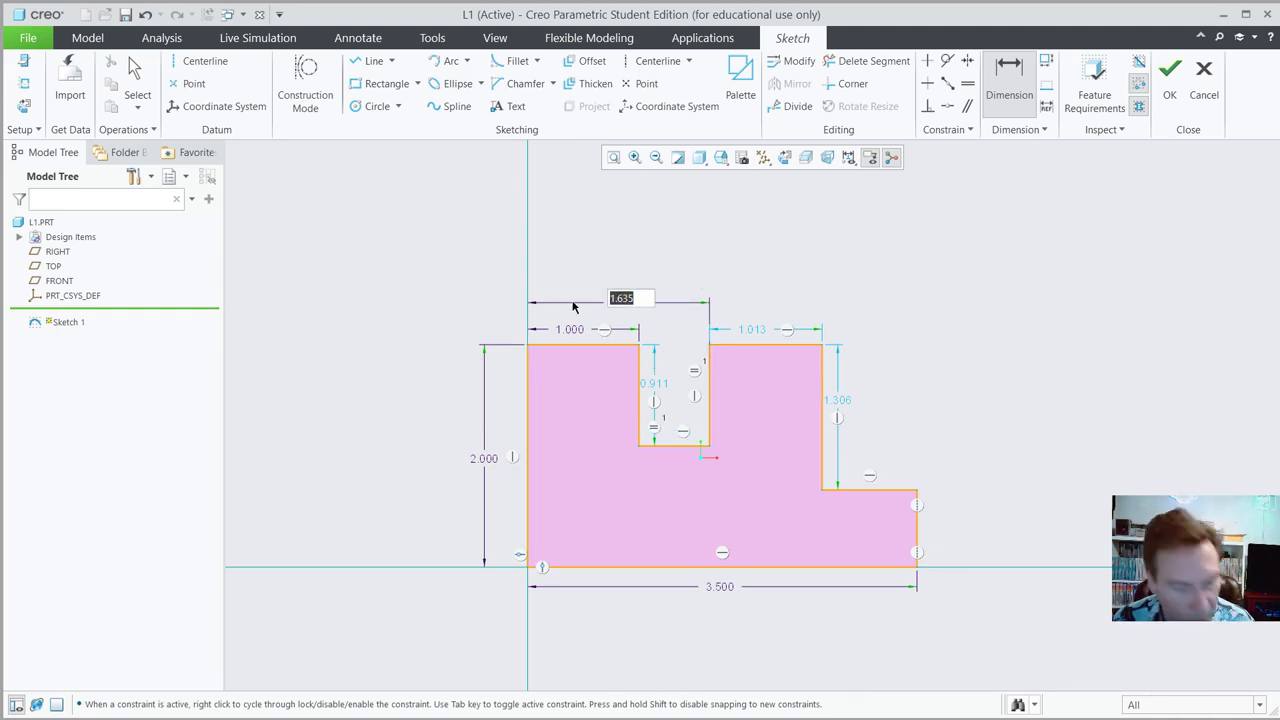
type("1.7")
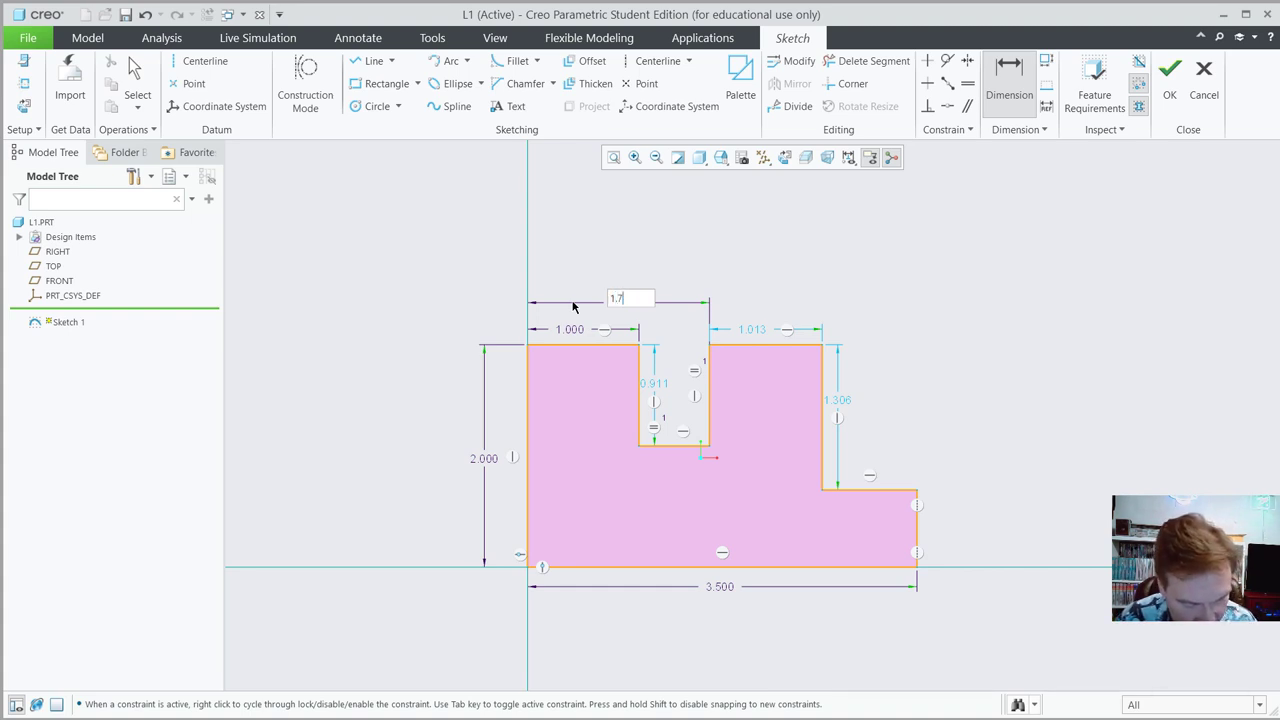
type("5")
key("Return")
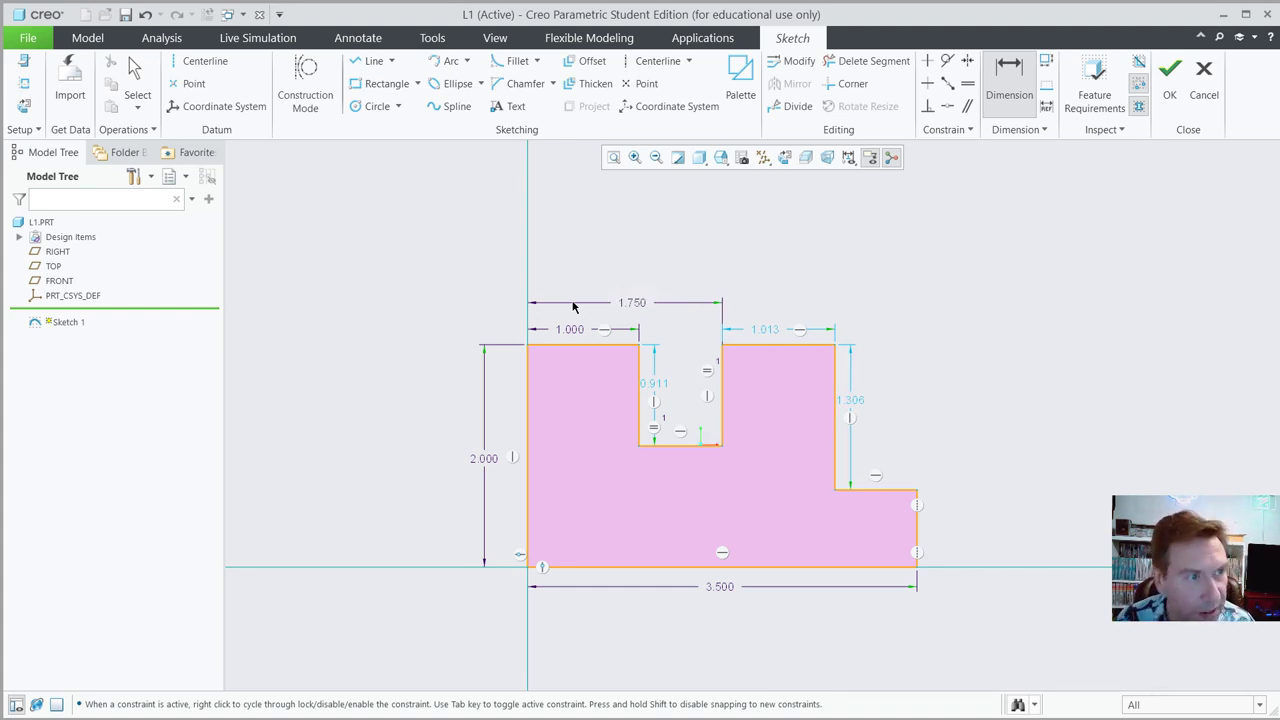
- Dimension the distance from the left vertical line to the step's tall vertical edge above the profile and set it to 2.5
left_click(531, 389)
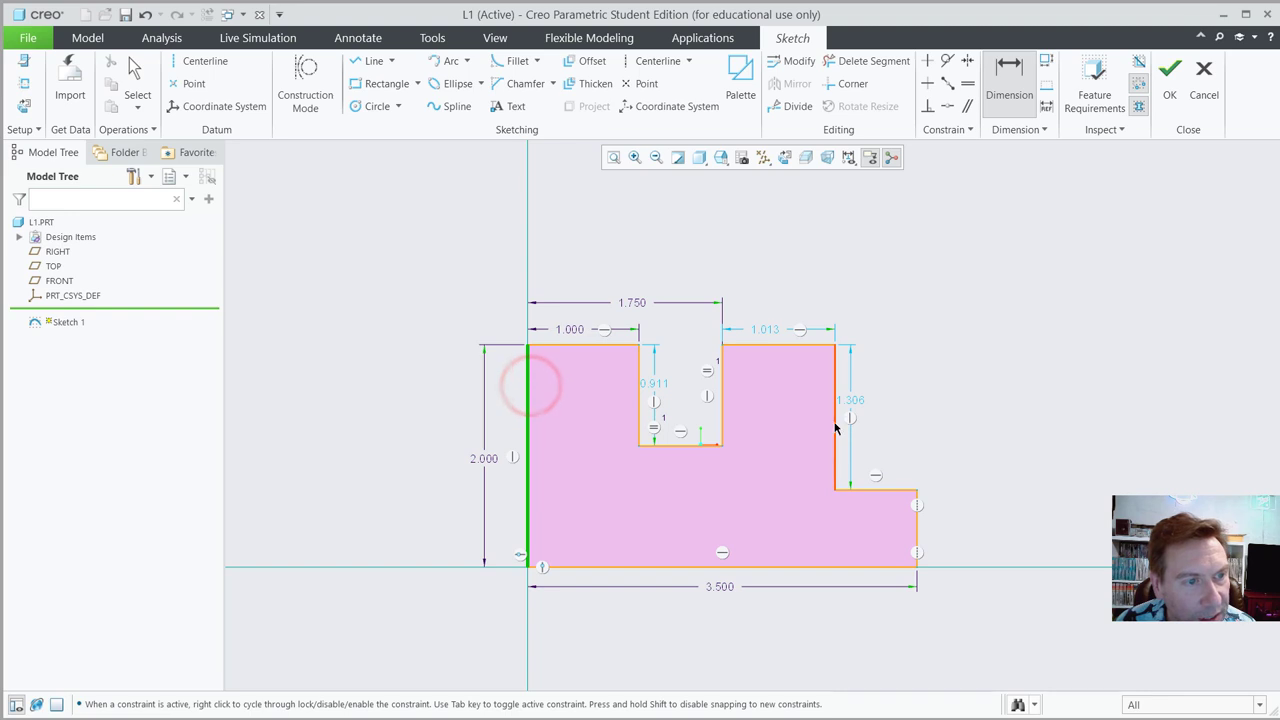
left_click(834, 420)
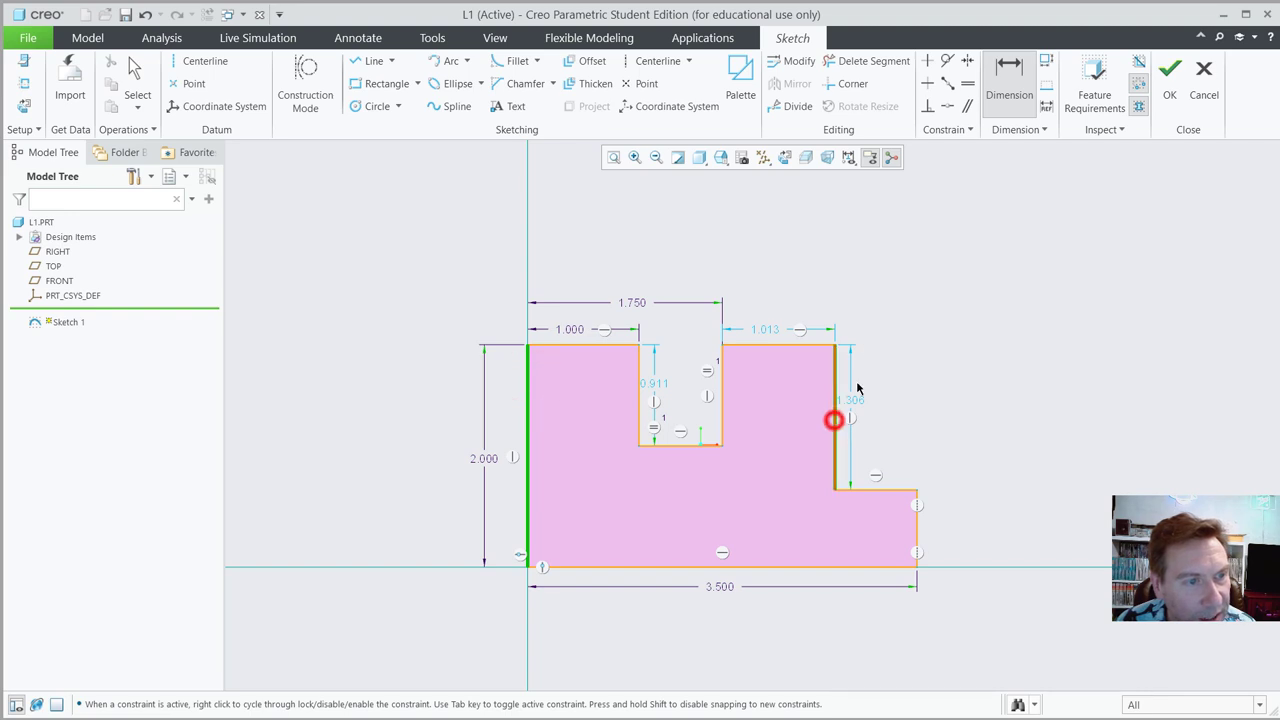
middle_click(700, 259)
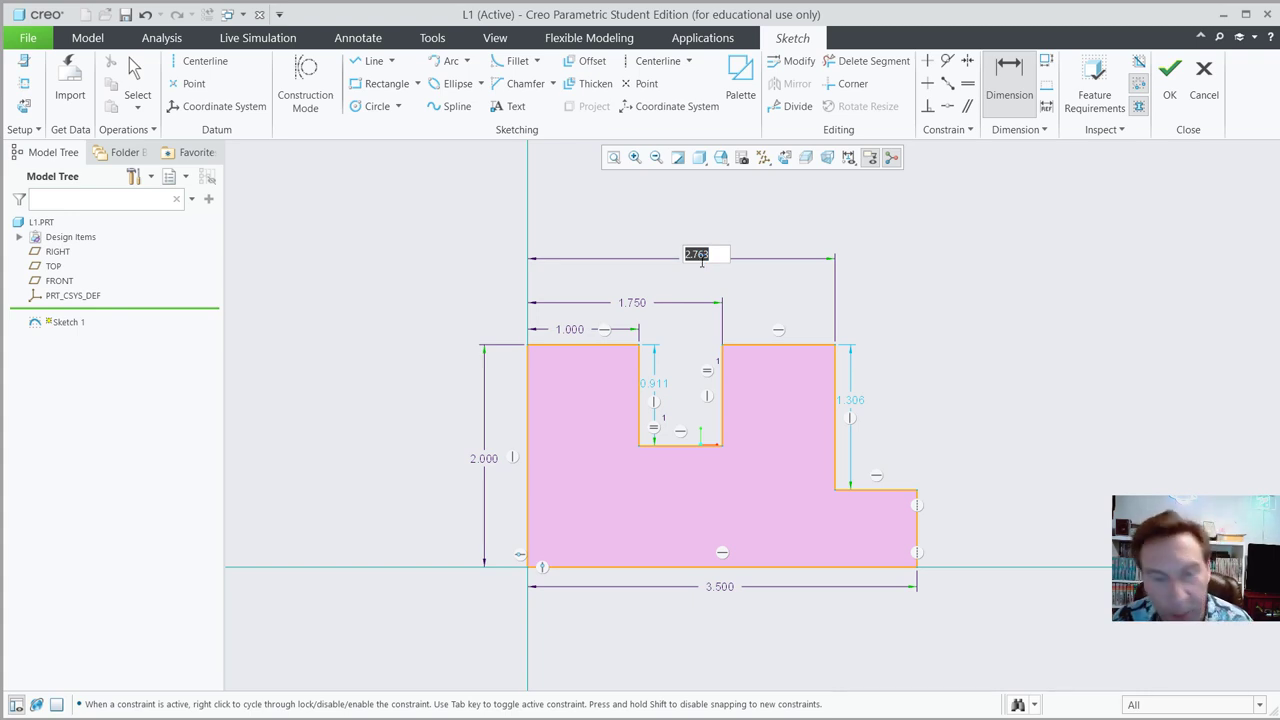
type("2")
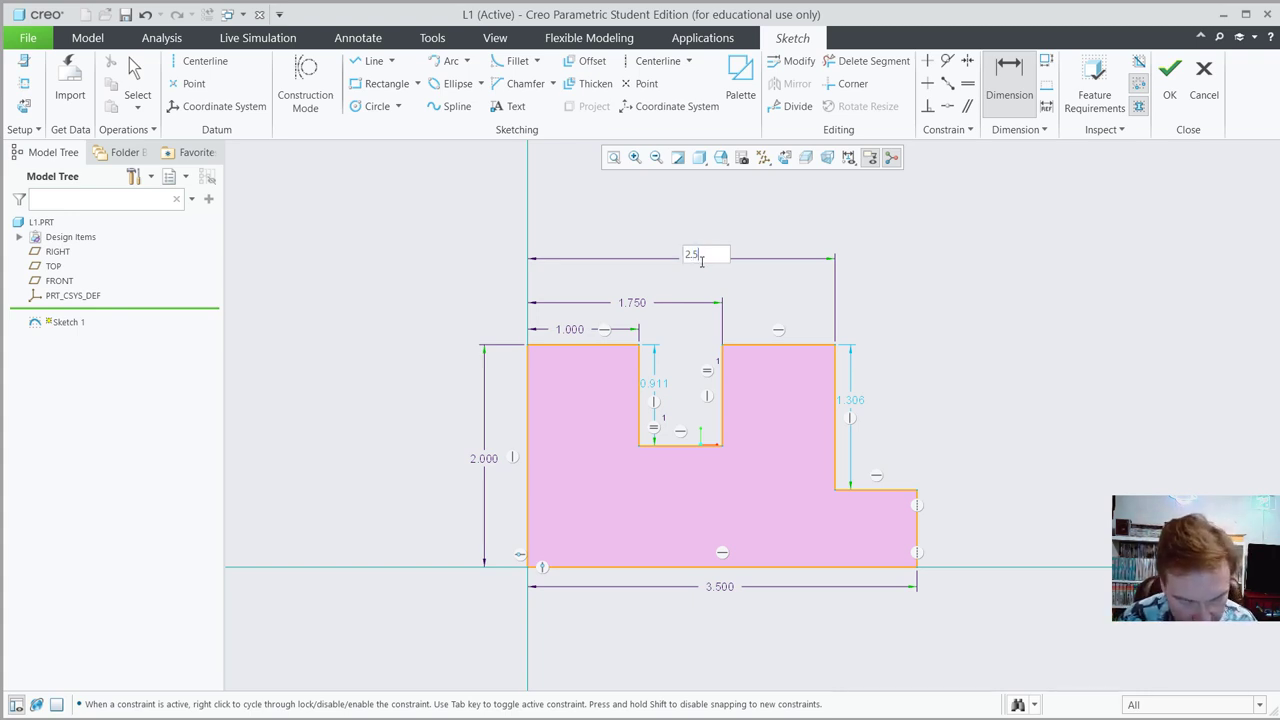
type(".5")
key("Return")
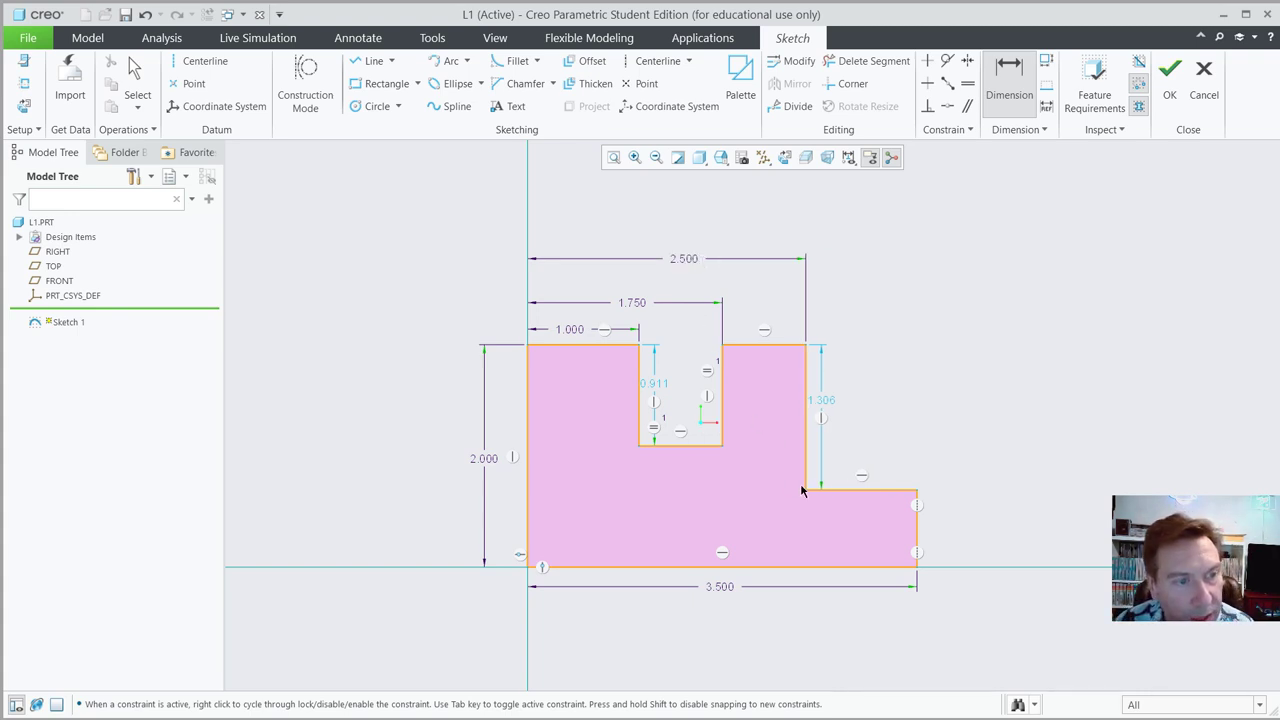
- Dimension the height of the profile's short right end line beside it and set it to 0.85
left_click(917, 527)
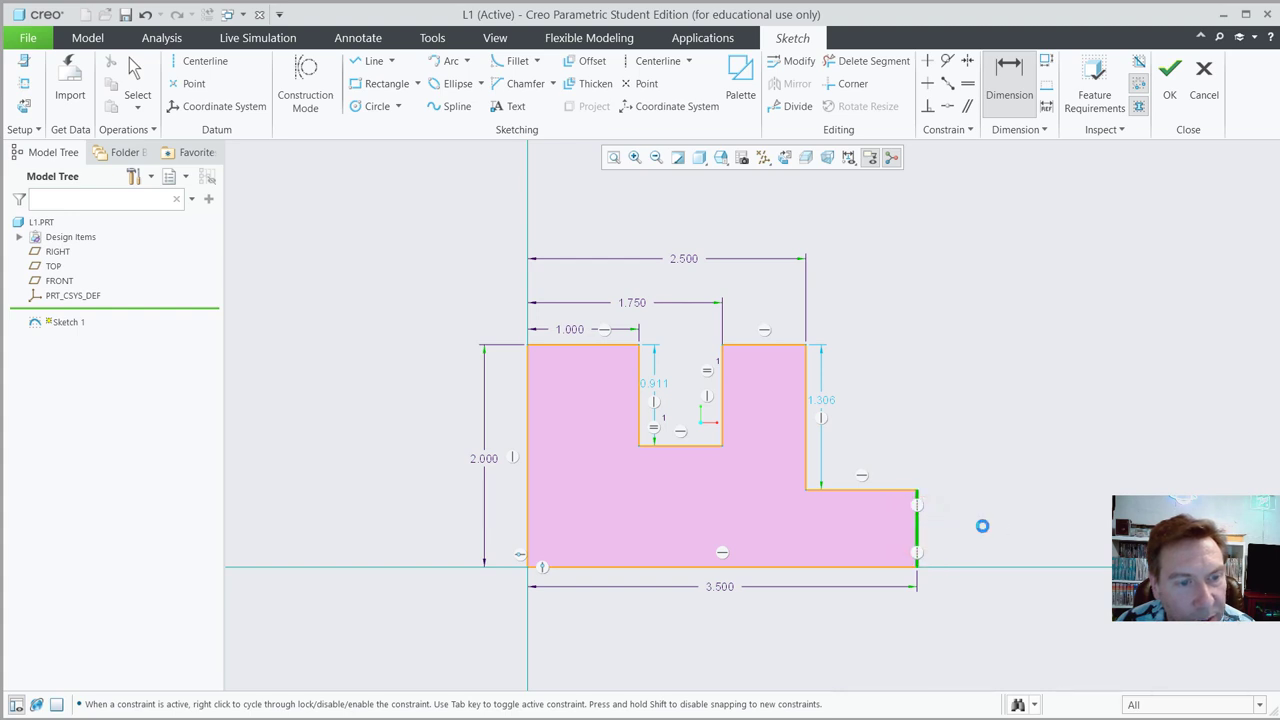
middle_click(985, 526)
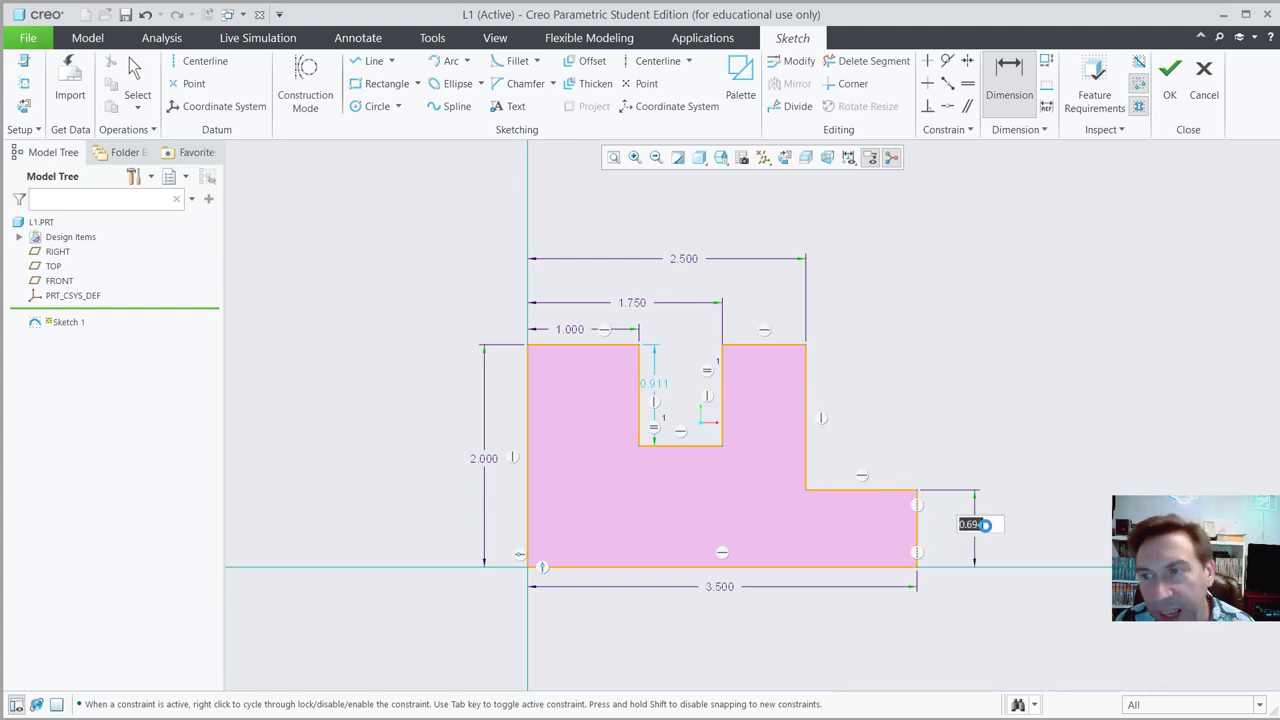
key("BackSpace")
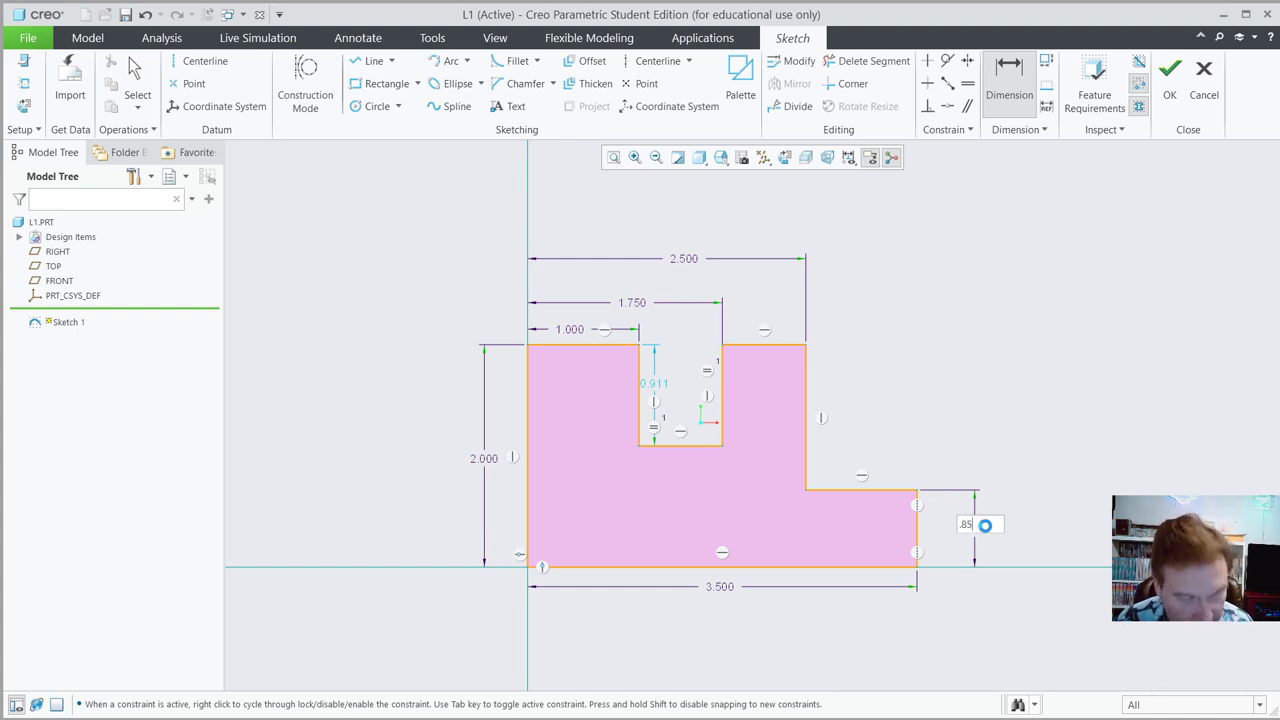
key("Return")
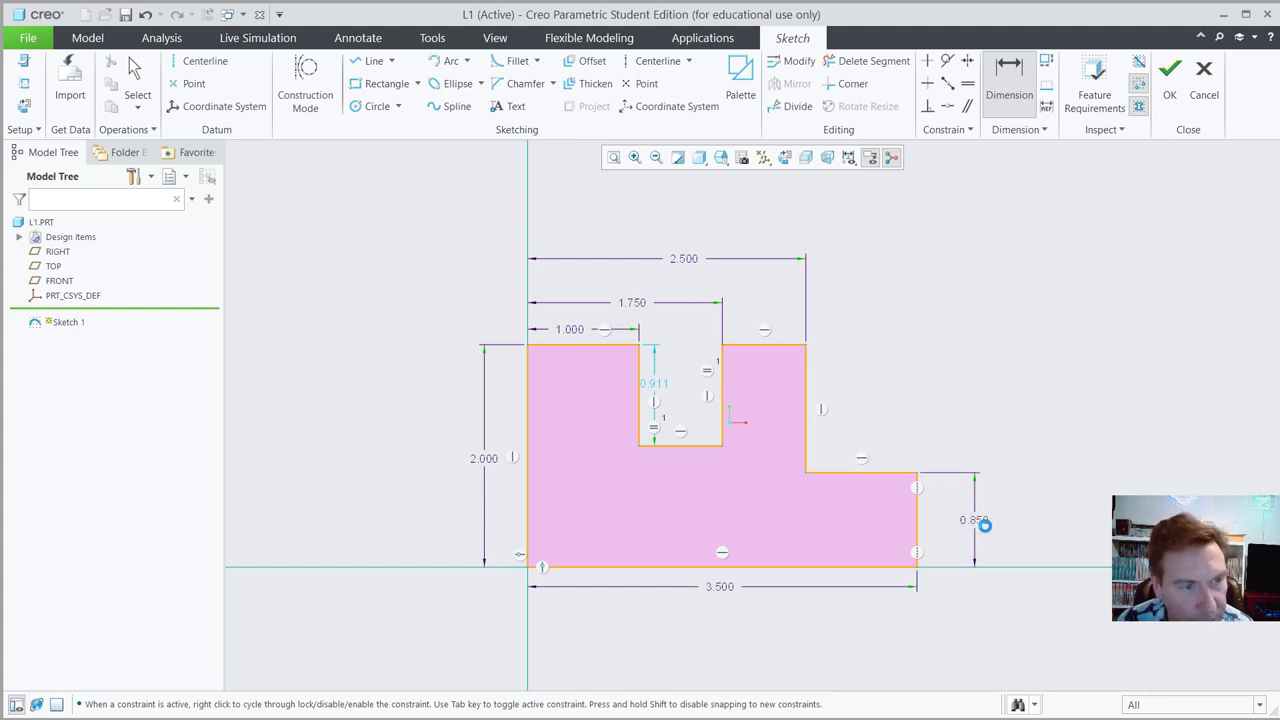
- Dimension the height of the slot's floor above the profile's bottom edge, set it to 1, and finish the sketch
left_click(685, 446)
left_click(678, 567, "ctrl")
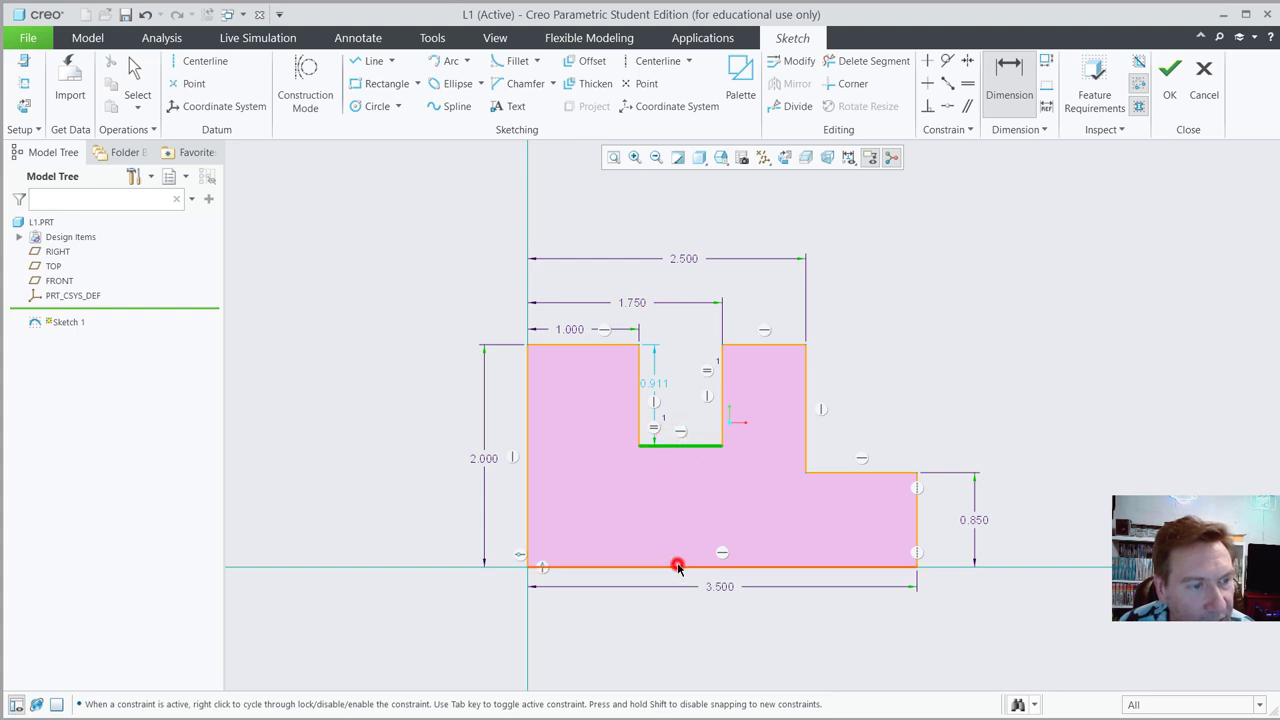
right_click(1049, 498)
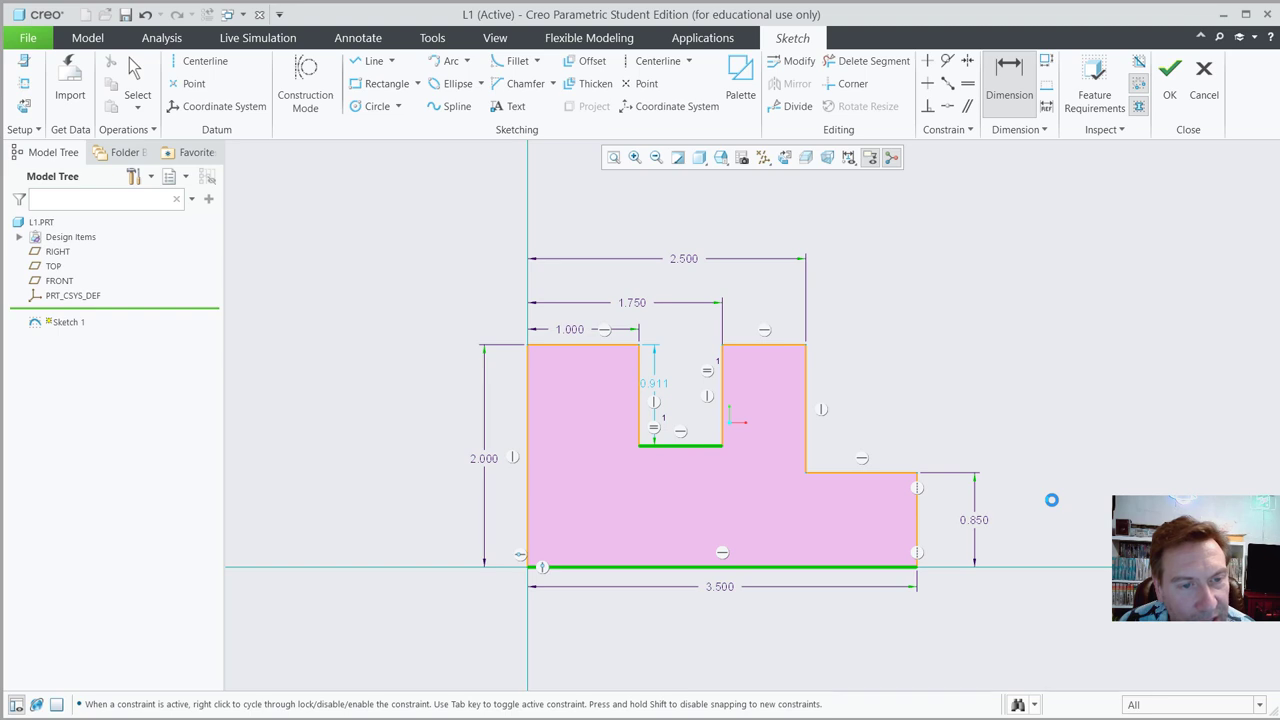
type("1")
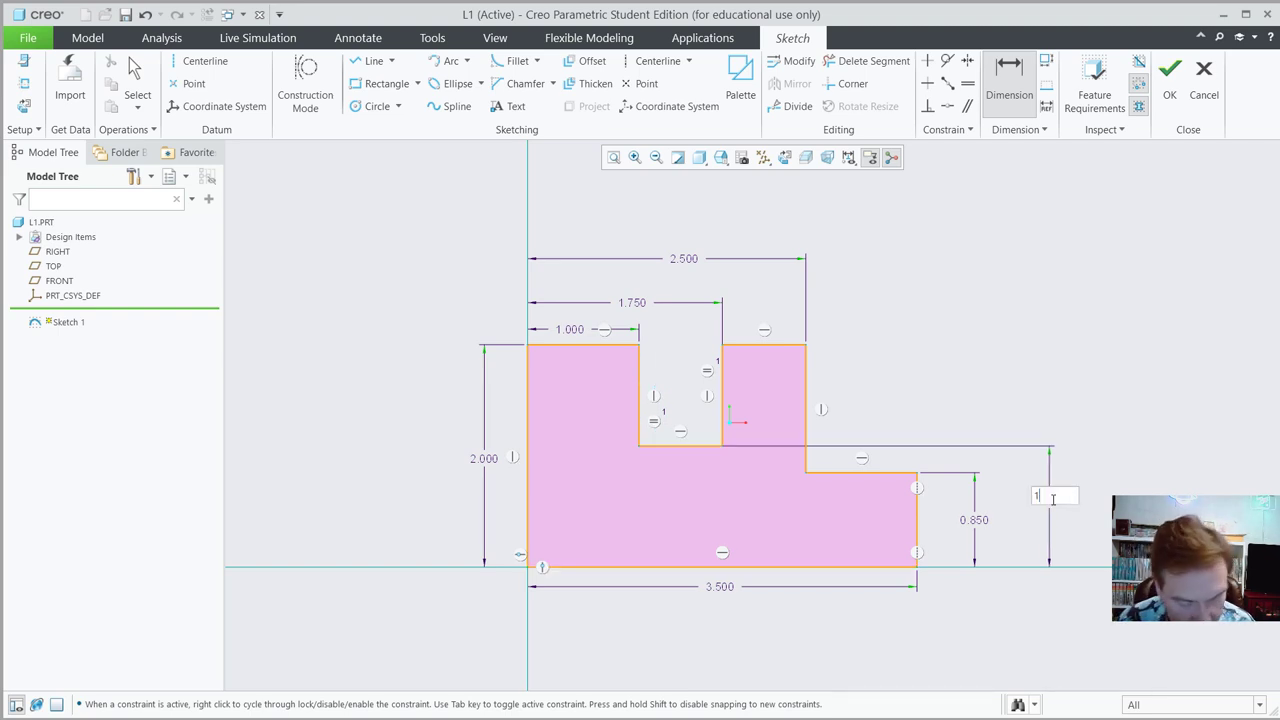
key("Return")
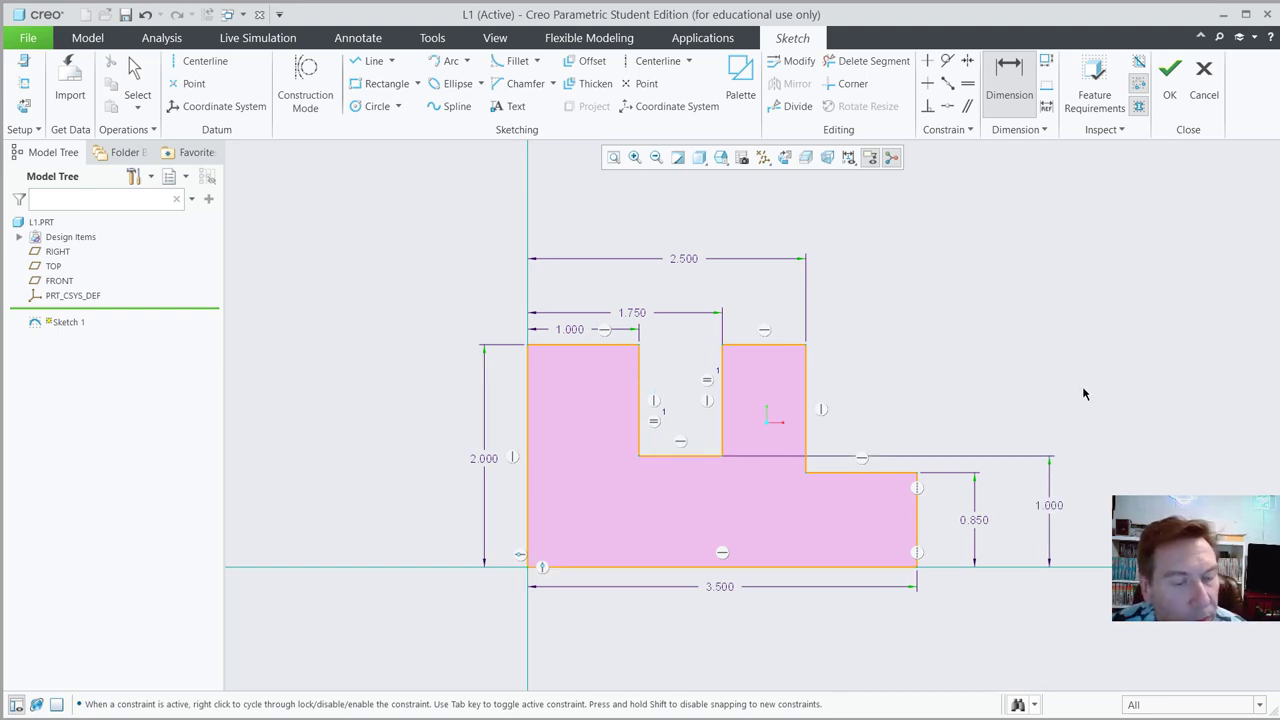
left_click(1170, 75)
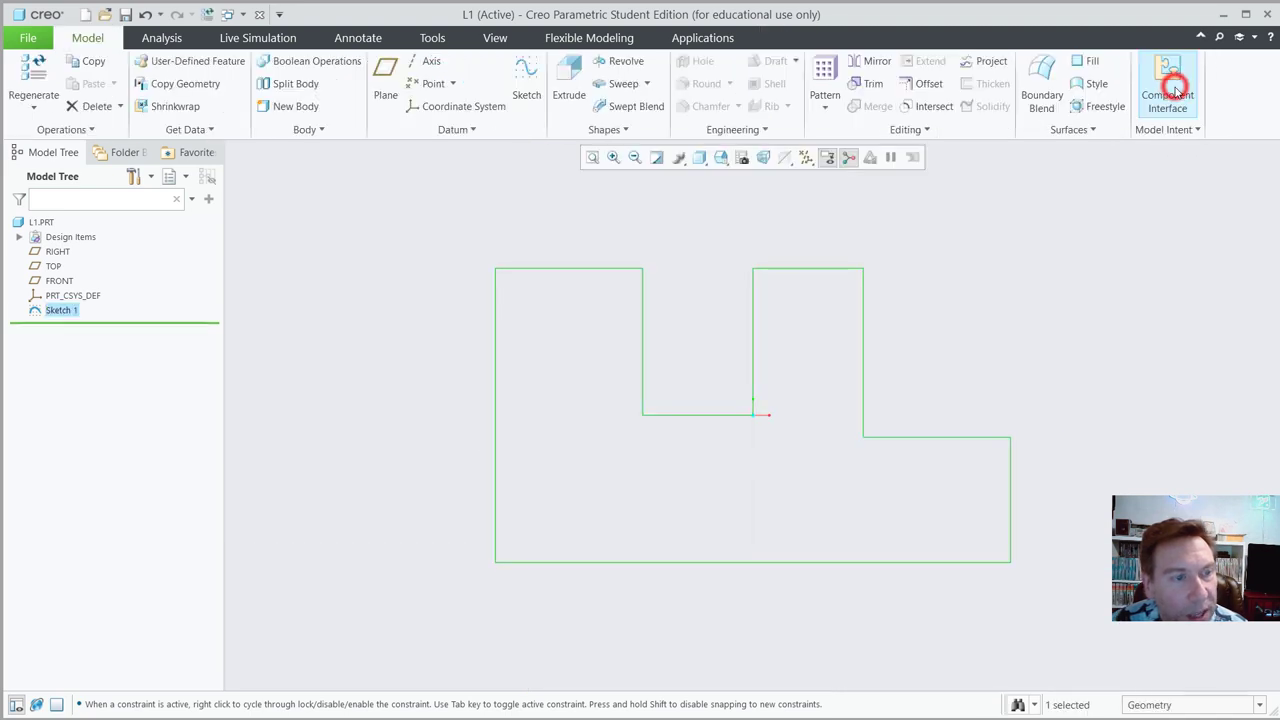
- Extrude the stepped profile sketch as a solid to a depth of 0.5
left_click(566, 76)
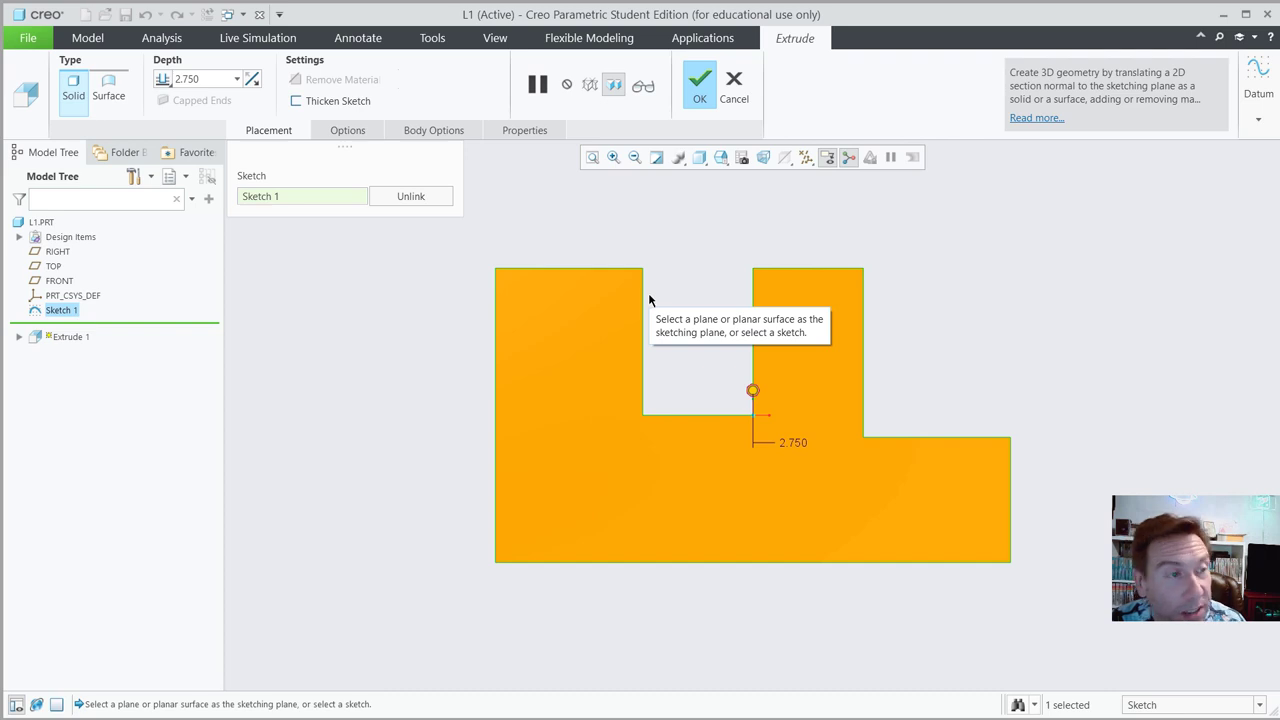
key("ctrl+d")
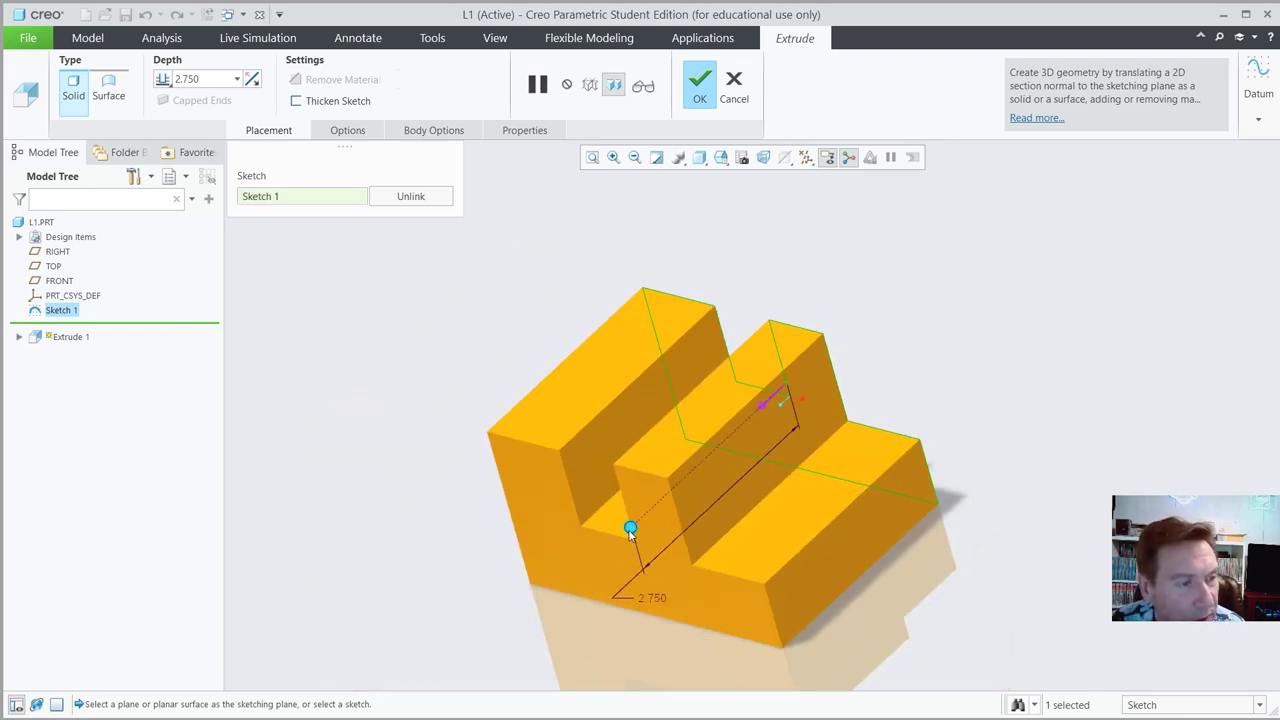
left_click_drag(631, 528, 762, 421)
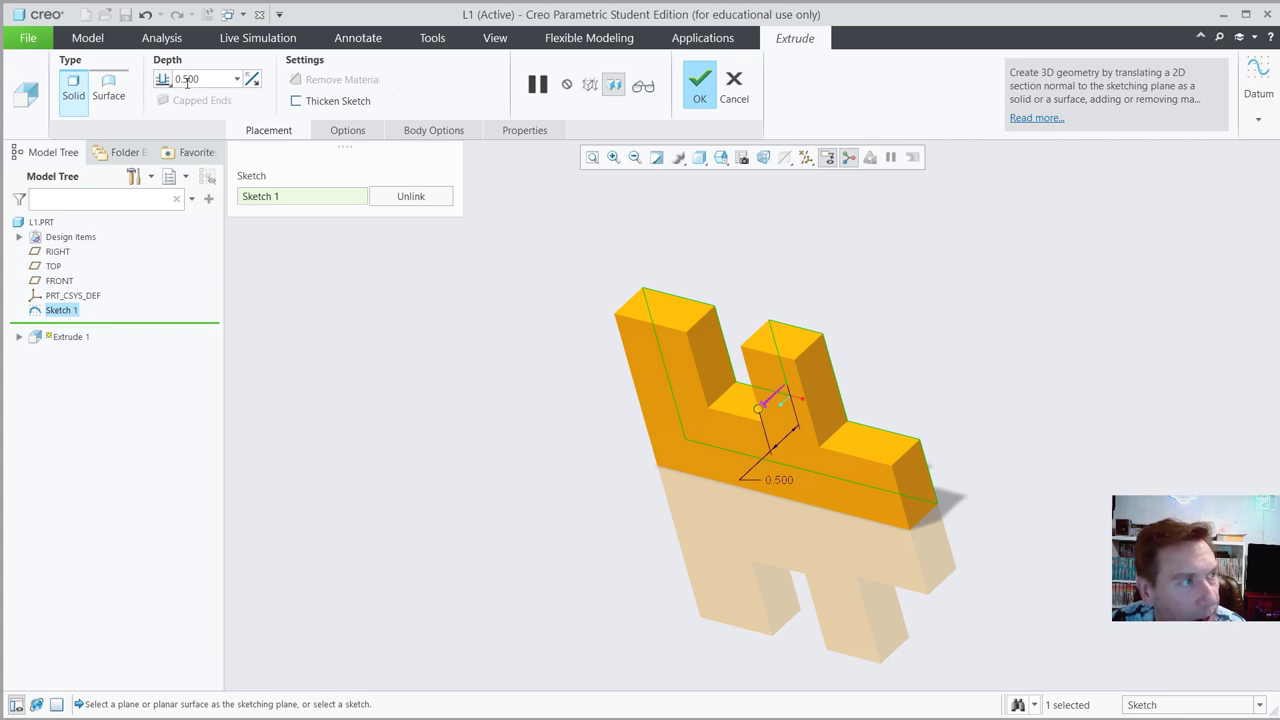
left_click(699, 84)
left_click(347, 364)
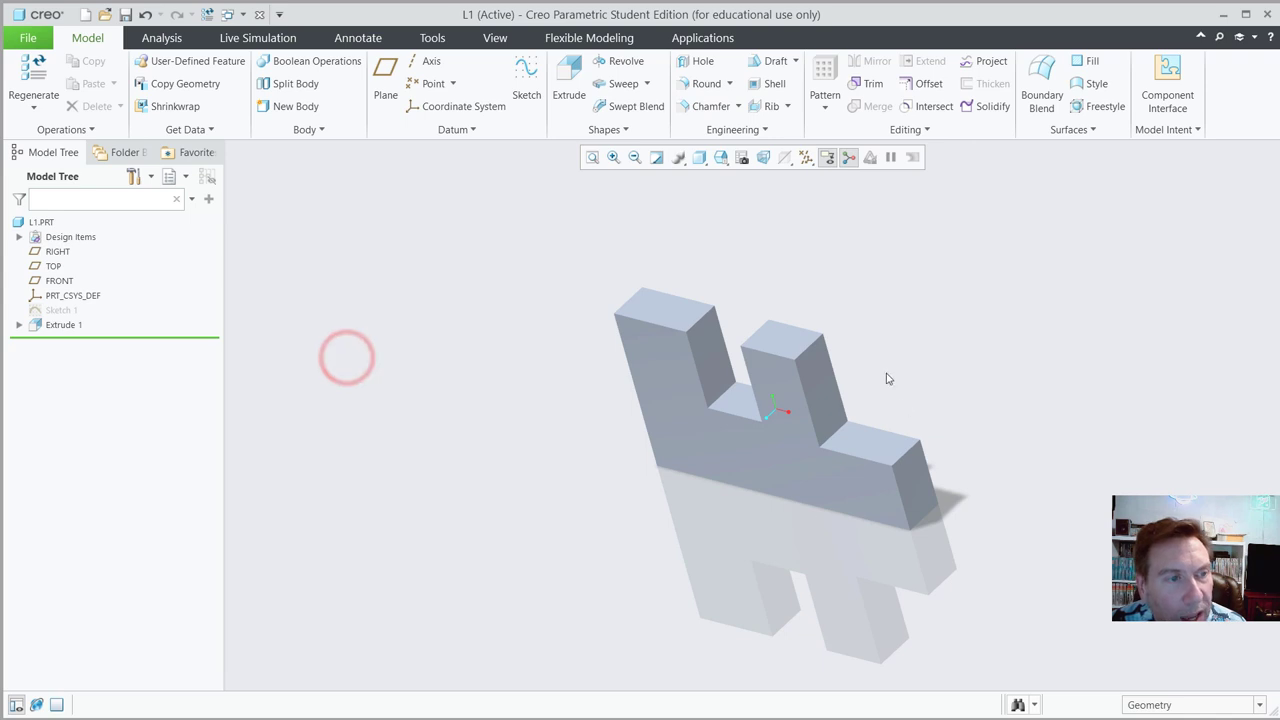
- Start a D x D edge chamfer of 0.25 on the right post's outer top edge and the slot's inner bottom edge beside the left post
scroll(880, 378, "up", 2)
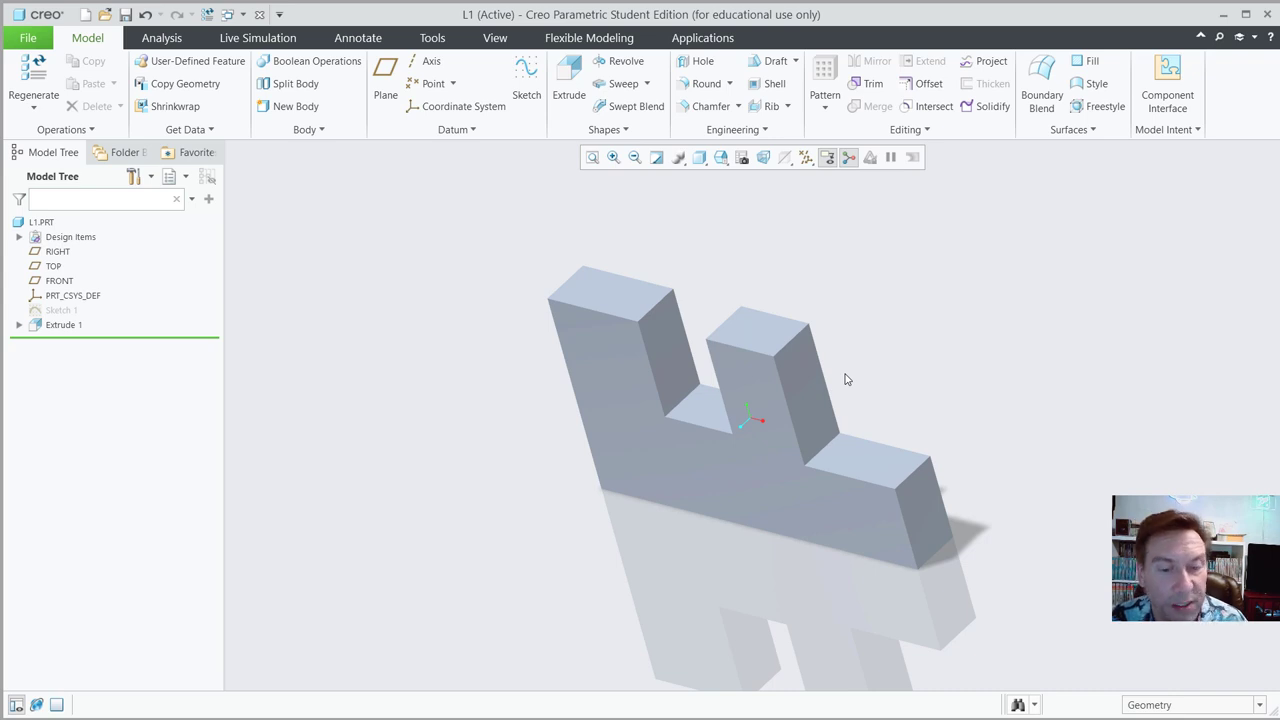
left_click(703, 106)
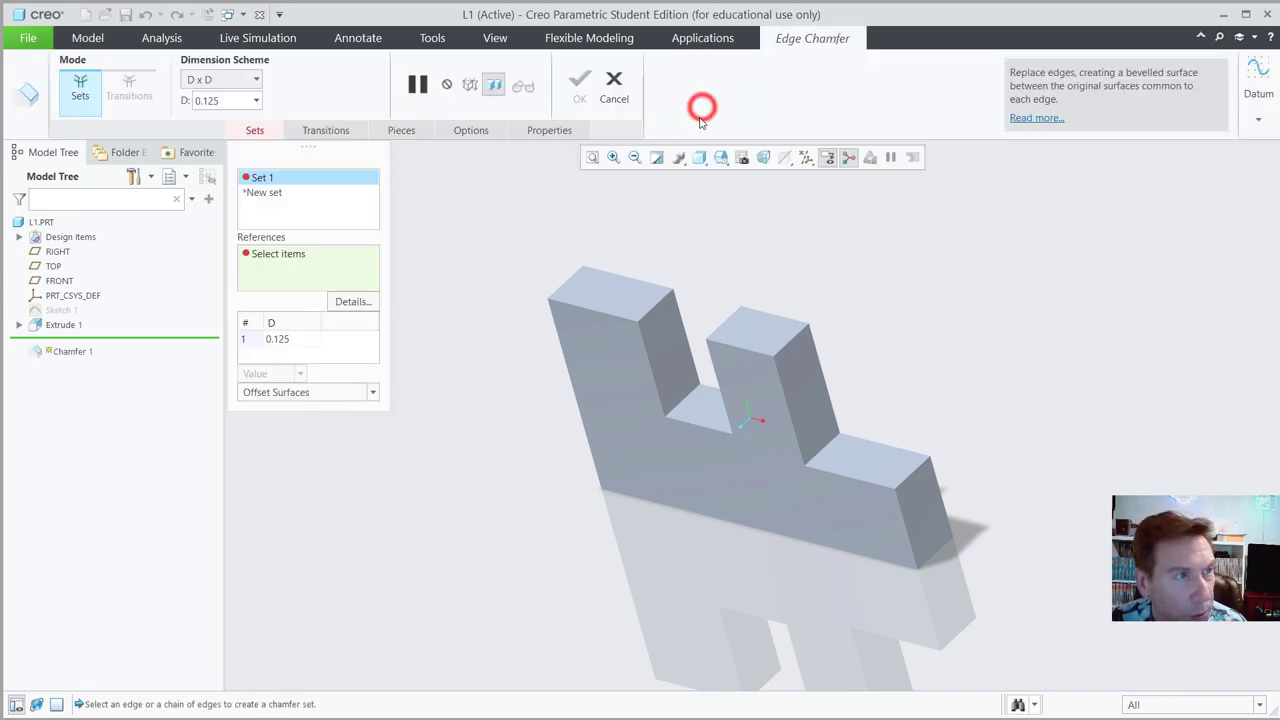
double_click(240, 97)
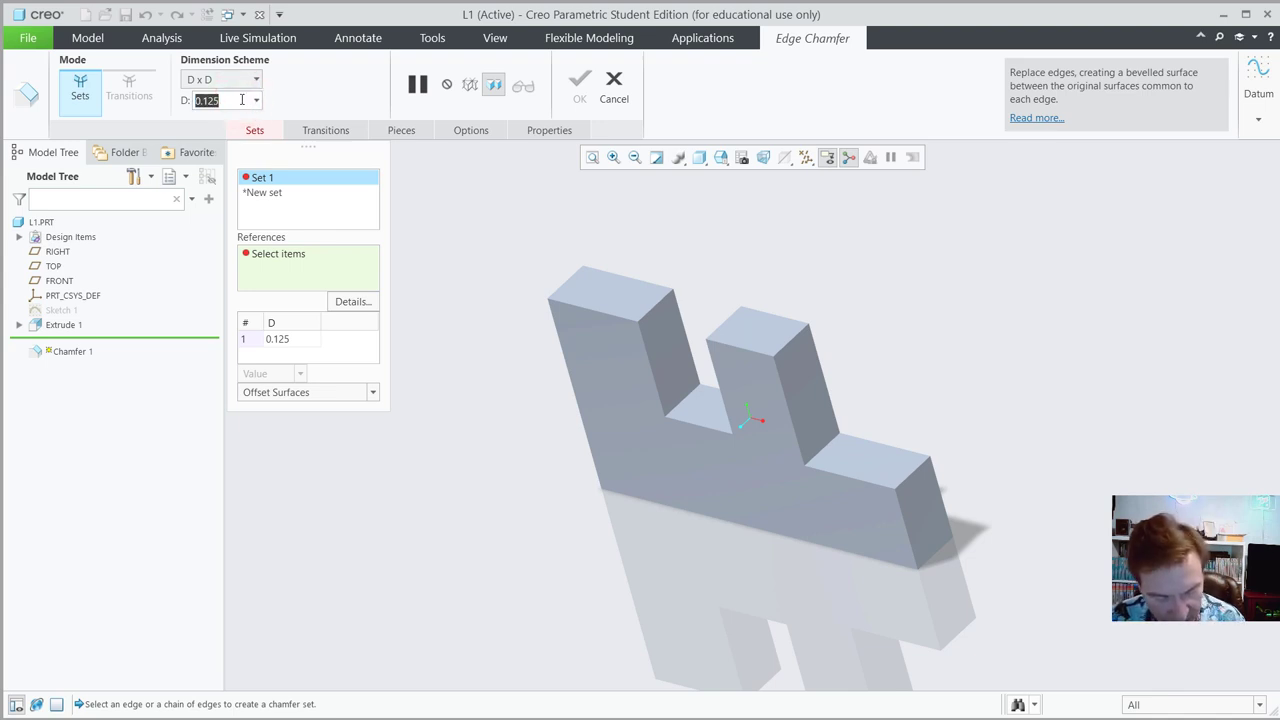
key("BackSpace")
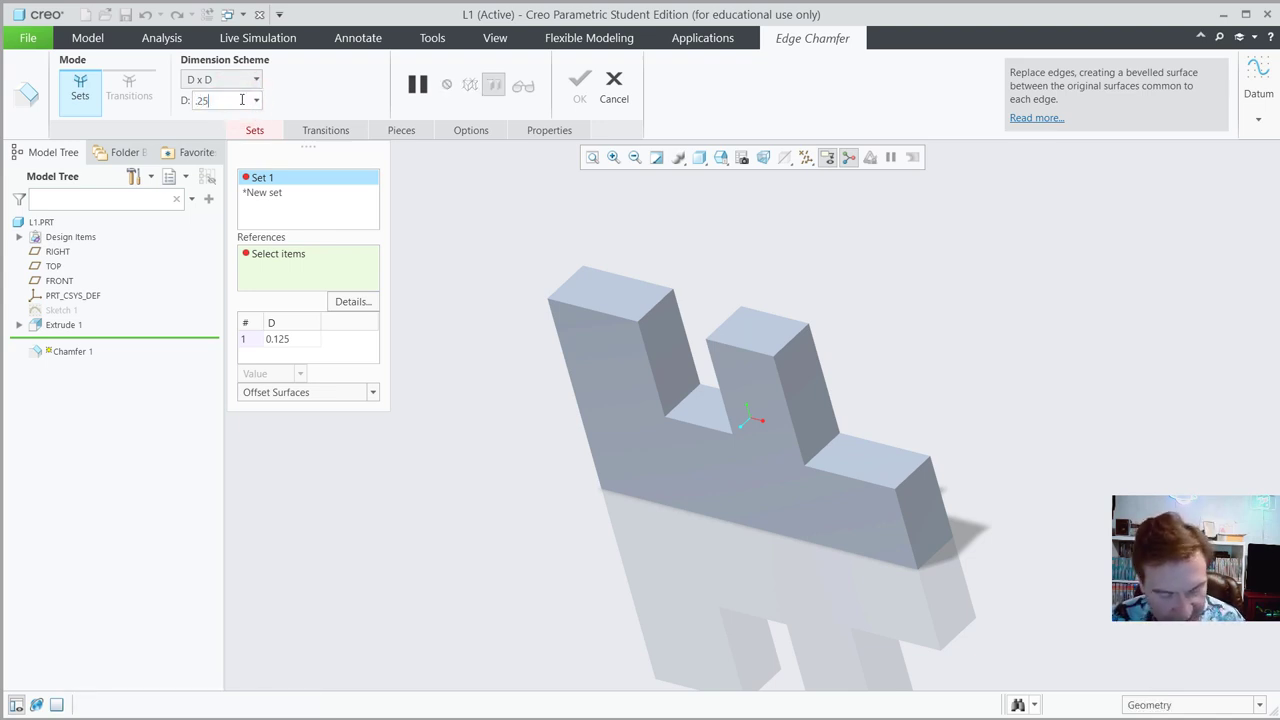
key("Return")
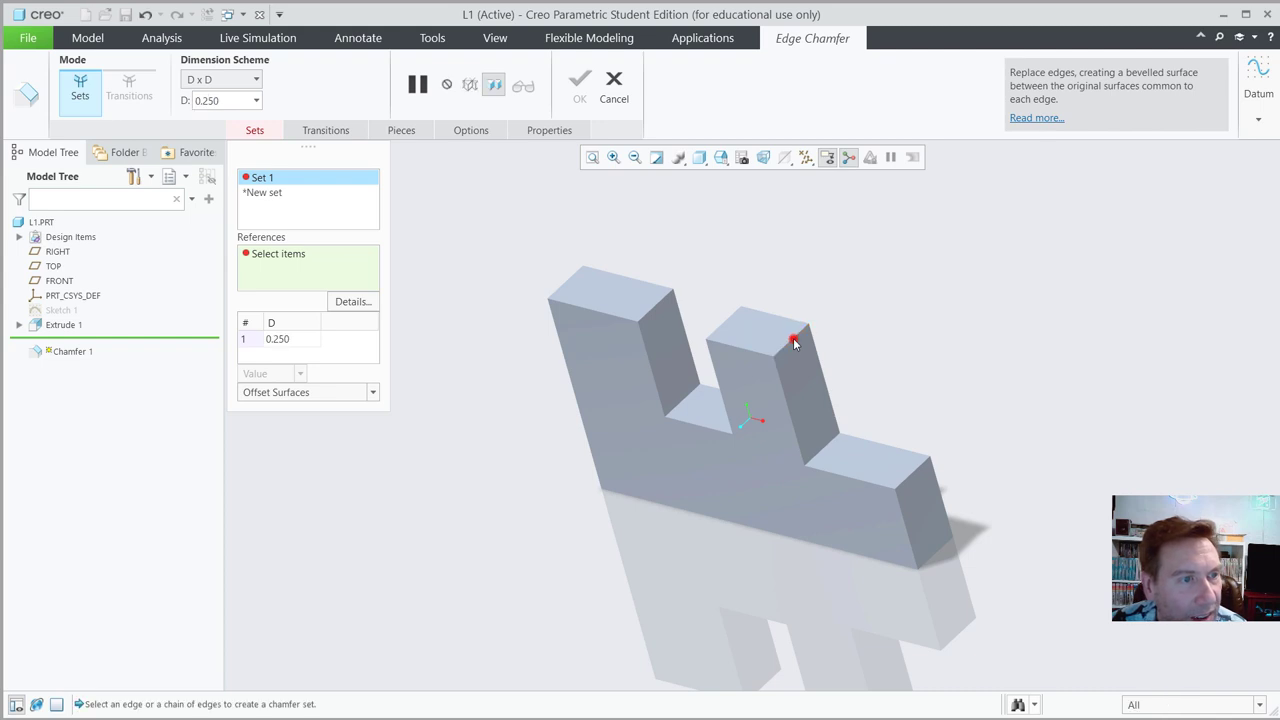
left_click(793, 341)
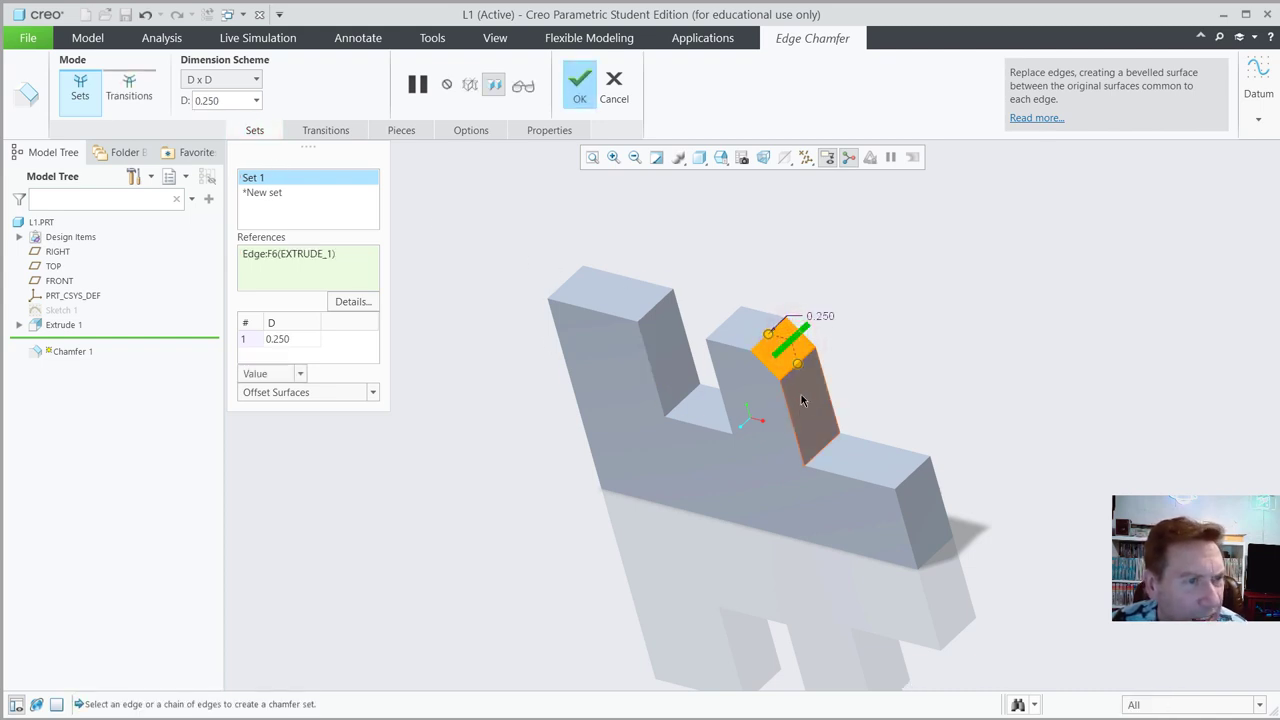
mouse_move(798, 364)
left_mouse_down()
mouse_move(805, 395)
mouse_move(788, 372)
mouse_move(678, 402)
left_mouse_up()
left_click(678, 402)
- Add the part's lower-left outer edge as another chamfer set and enlarge it to about 1.156
mouse_move(590, 535)
middle_mouse_down()
mouse_move(703, 461)
mouse_move(663, 480)
middle_mouse_up()
left_click(651, 482)
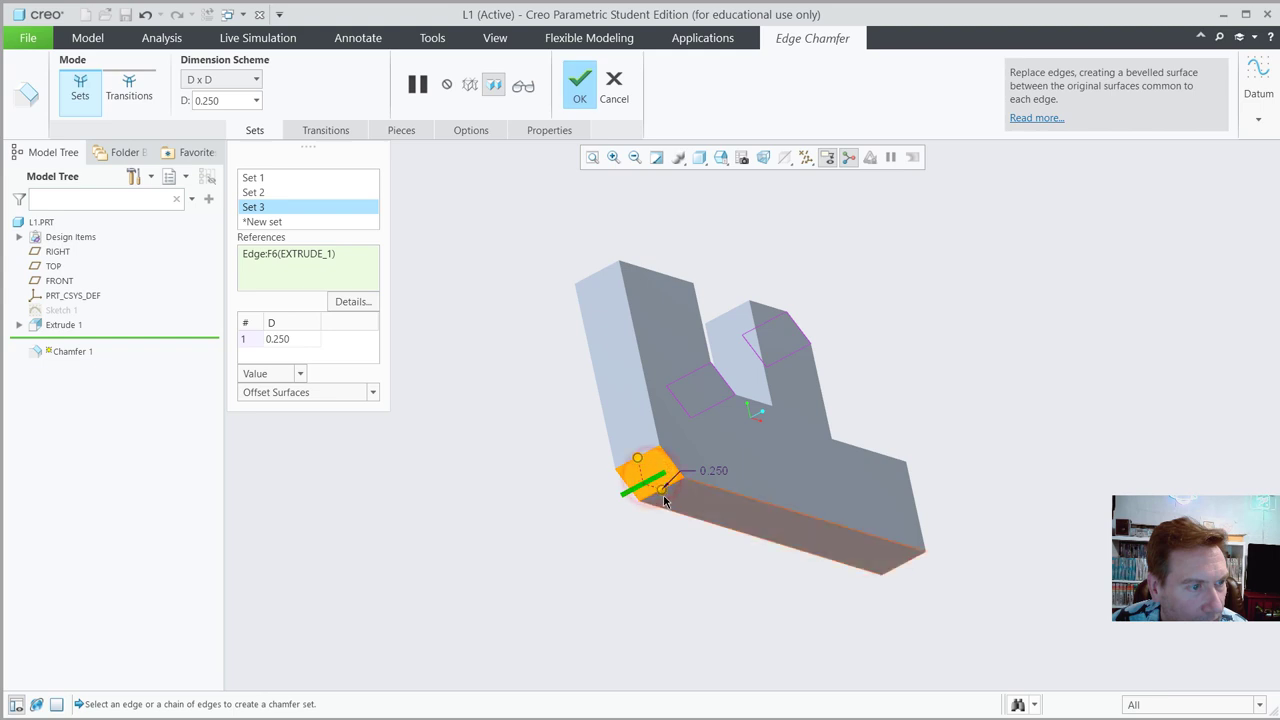
left_click_drag(662, 489, 735, 528)
- Add the left post's slot-side top edge as a chamfer set of about 0.469 and complete the chamfer feature
mouse_move(849, 441)
middle_mouse_down()
mouse_move(800, 468)
mouse_move(700, 360)
middle_mouse_up()
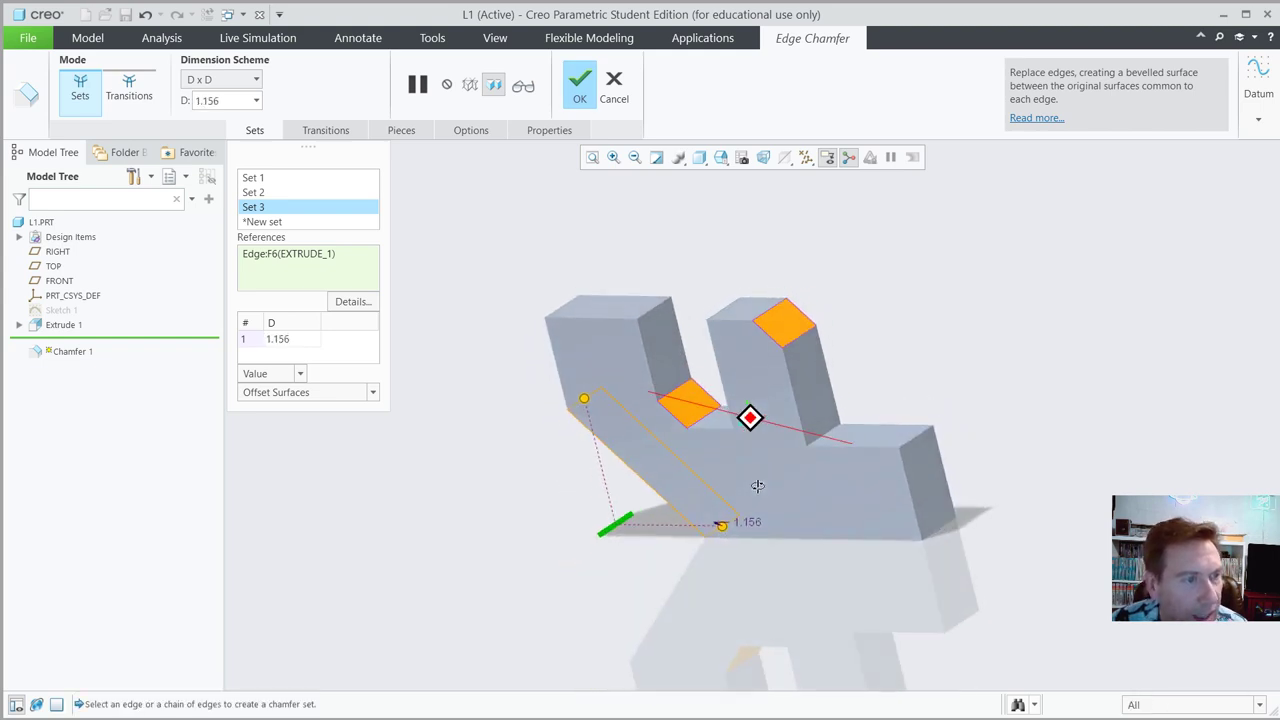
left_click(652, 314)
left_click_drag(653, 312, 666, 367)
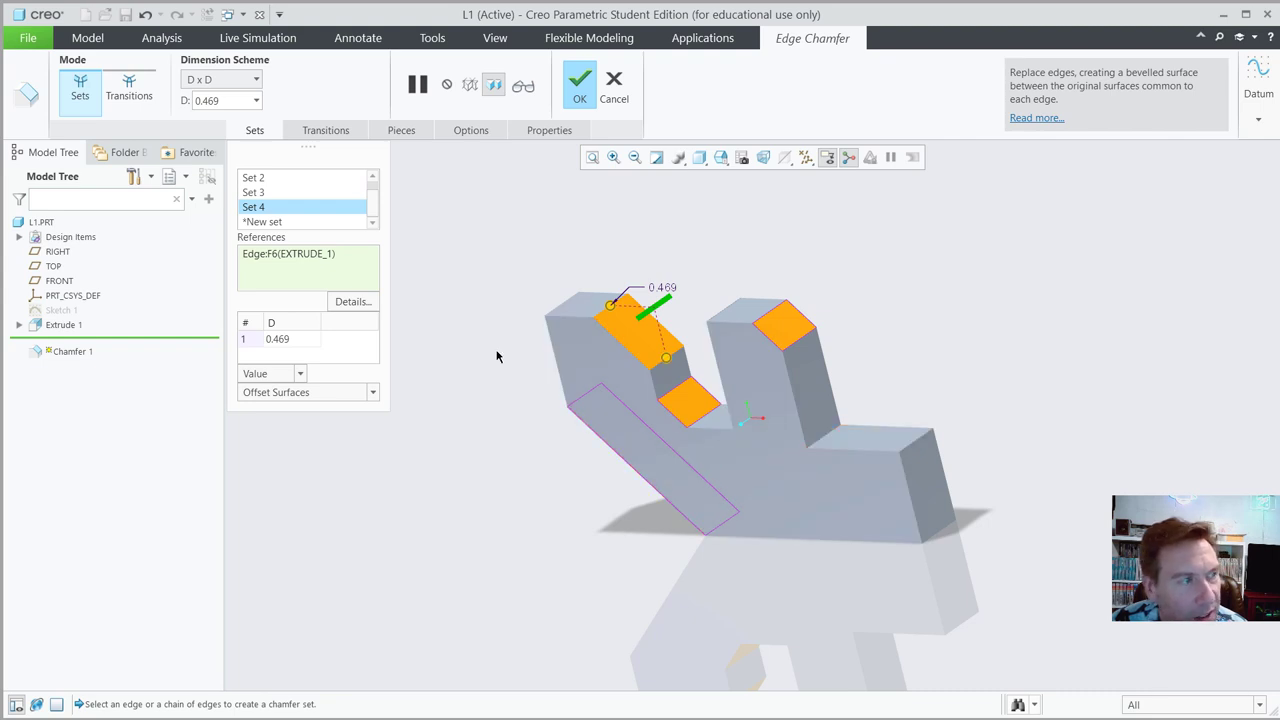
left_click(579, 84)
left_click(441, 282)
- Start a round on the left post's outer top edge with a radius of about 0.406
mouse_move(441, 282)
middle_mouse_down()
mouse_move(517, 429)
mouse_move(514, 372)
mouse_move(502, 403)
mouse_move(490, 395)
middle_mouse_up()
left_click(691, 84)
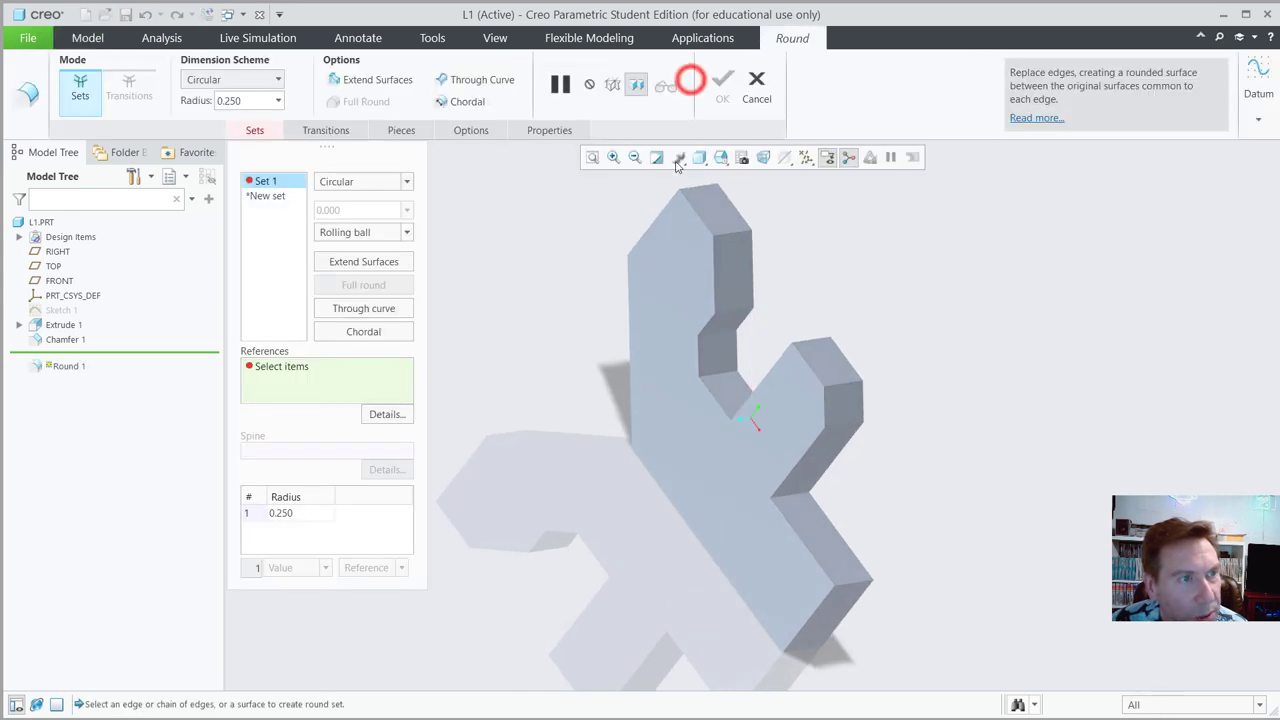
left_click(709, 207)
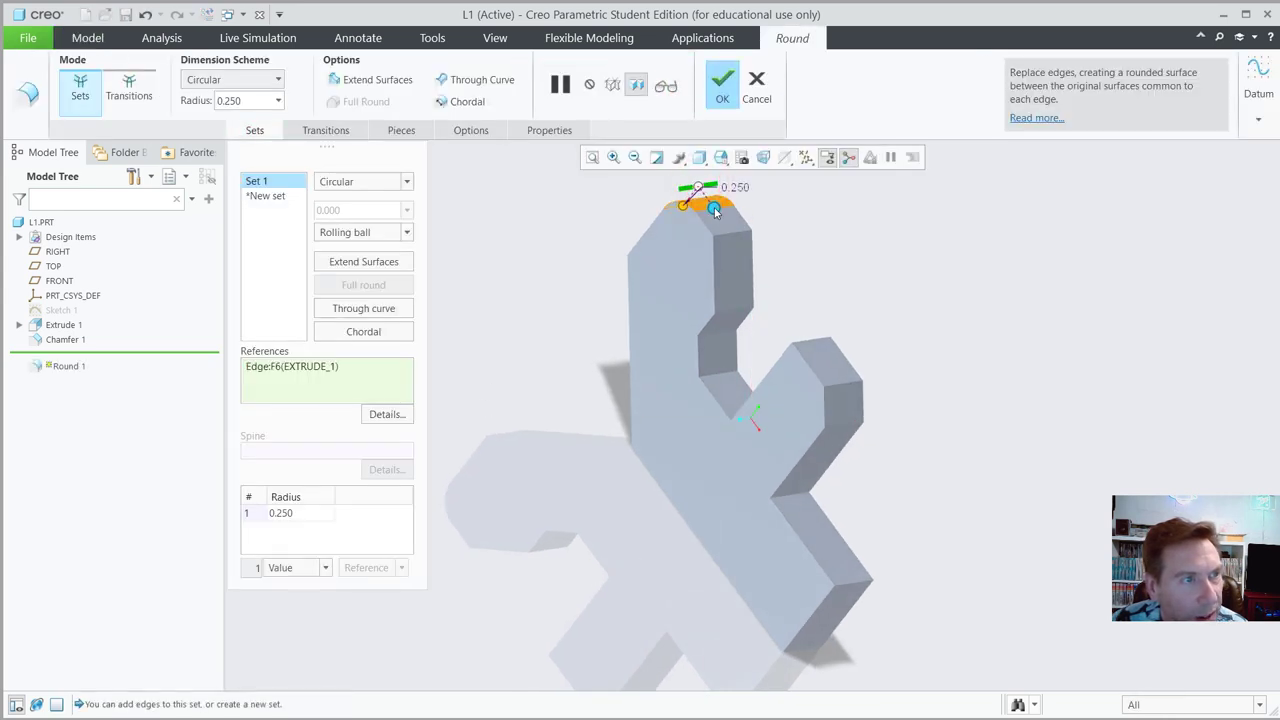
left_click_drag(711, 209, 723, 220)
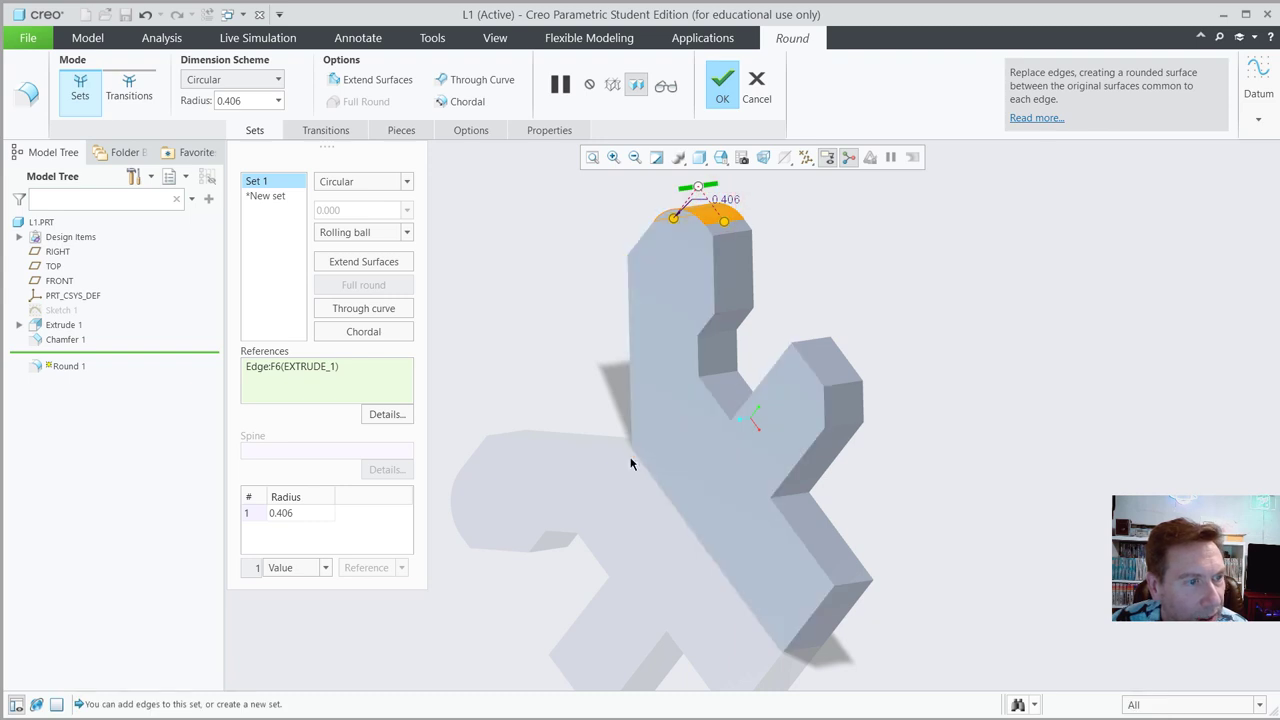
- Add a round set of about 1.031 radius on the edge where the large lower-left chamfer meets the bottom face
mouse_move(632, 457)
middle_mouse_down()
mouse_move(660, 478)
mouse_move(652, 410)
middle_mouse_up()
left_click(652, 410)
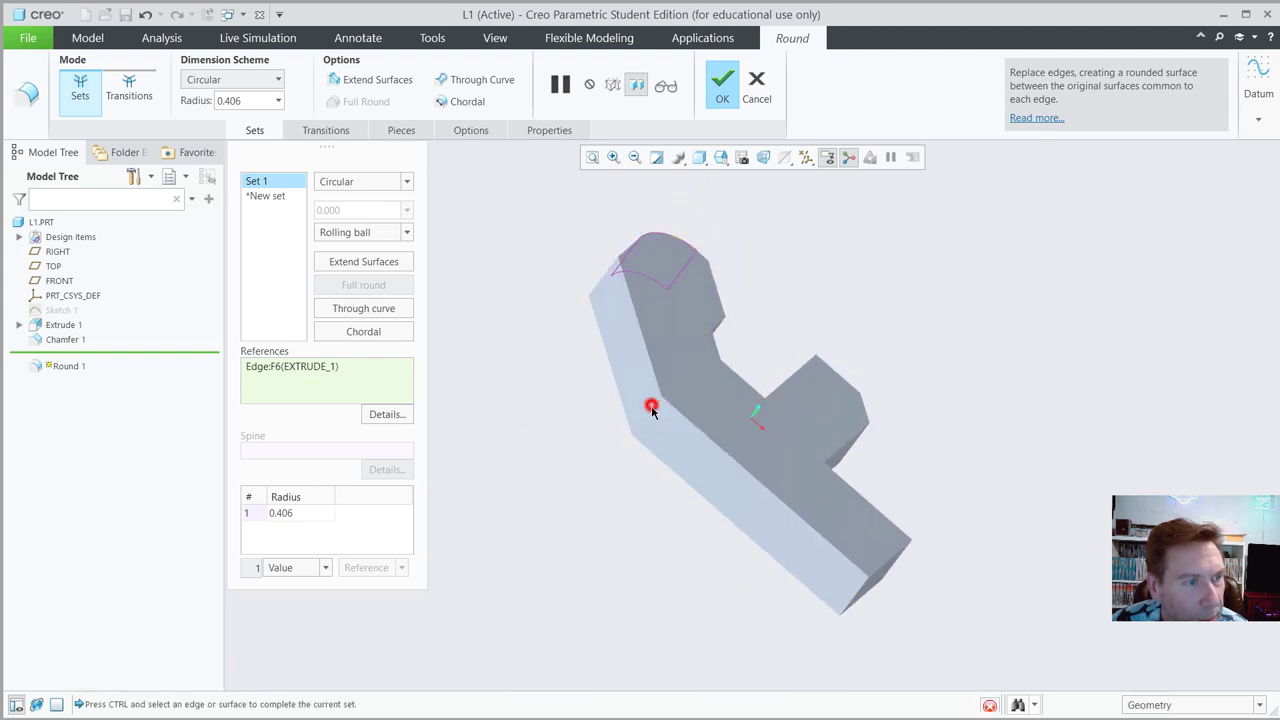
left_click(652, 410)
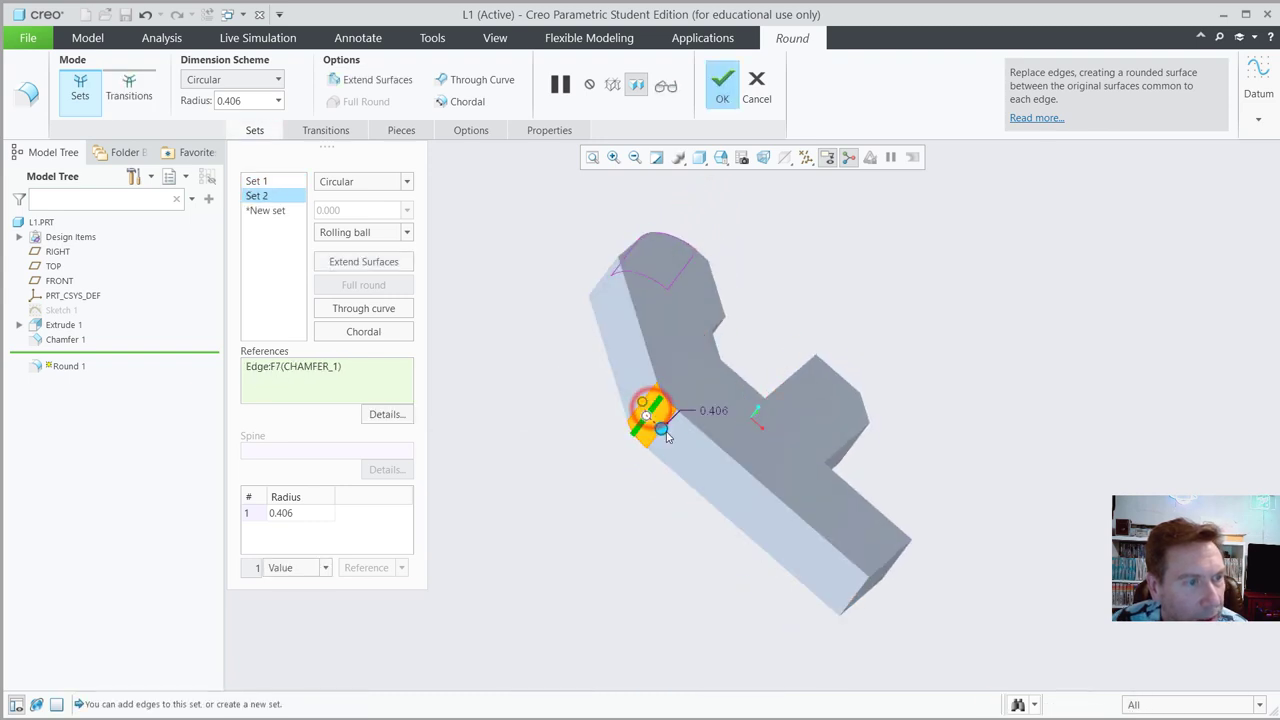
left_click_drag(653, 420, 686, 449)
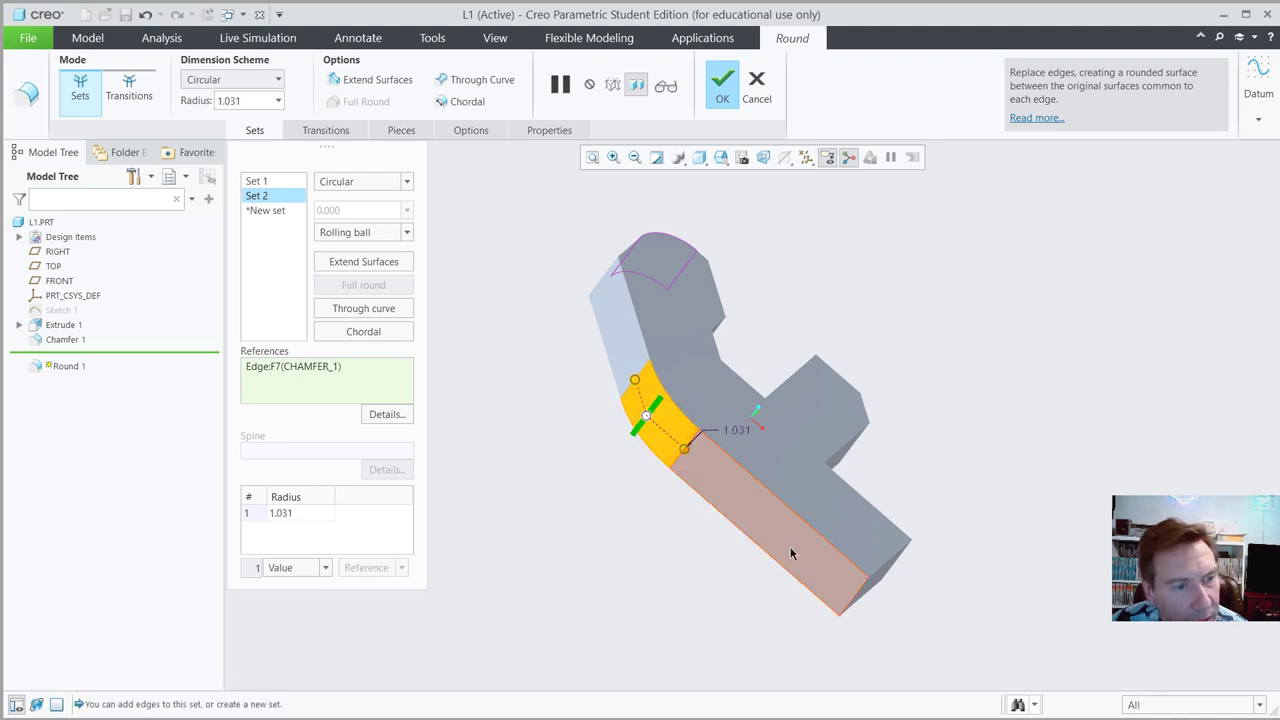
- Round the right end's lower and upper edges with a radius of about 0.281 and complete the round feature
left_click(852, 600)
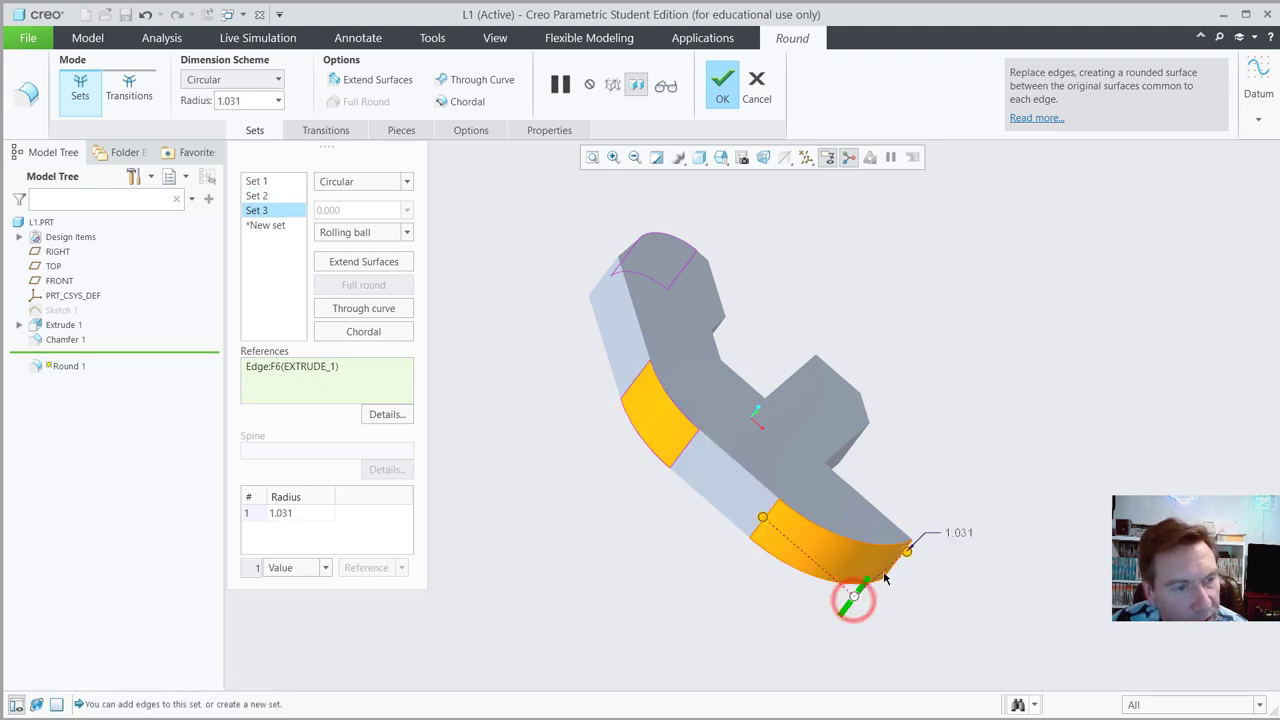
middle_click_drag(857, 606, 910, 513)
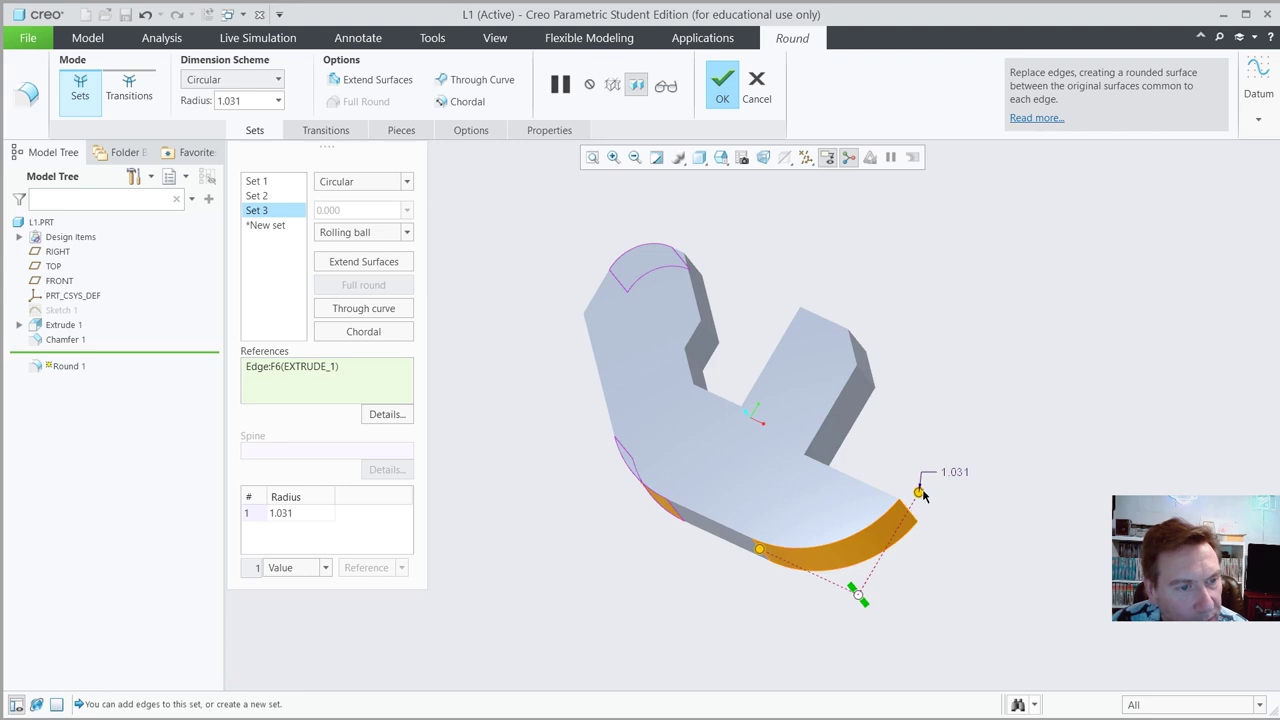
left_click_drag(919, 491, 885, 573)
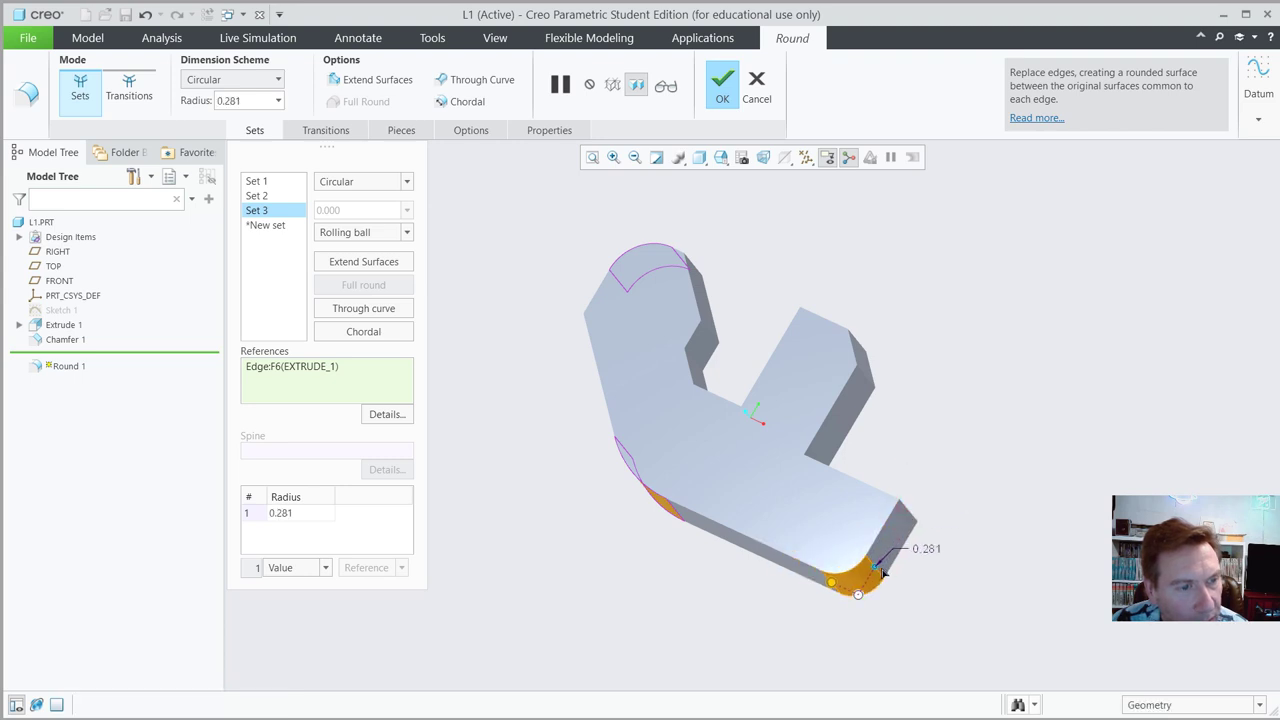
left_click(912, 517)
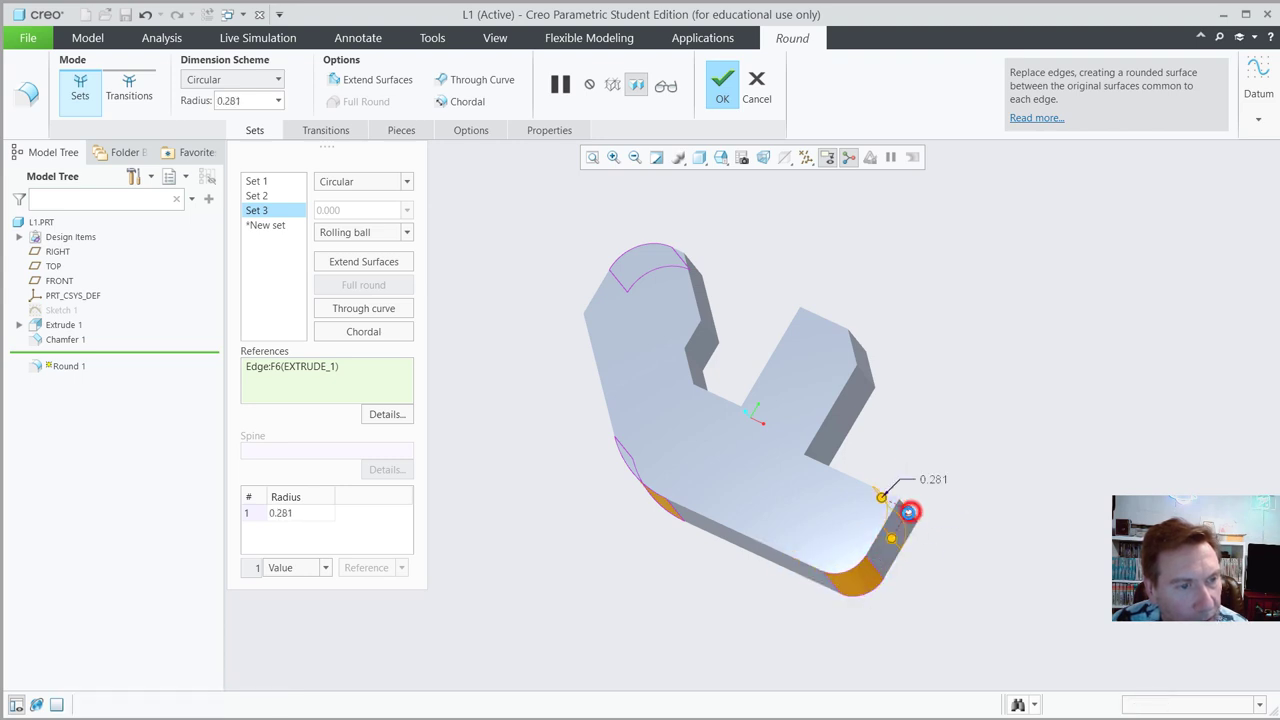
middle_click_drag(905, 500, 655, 402)
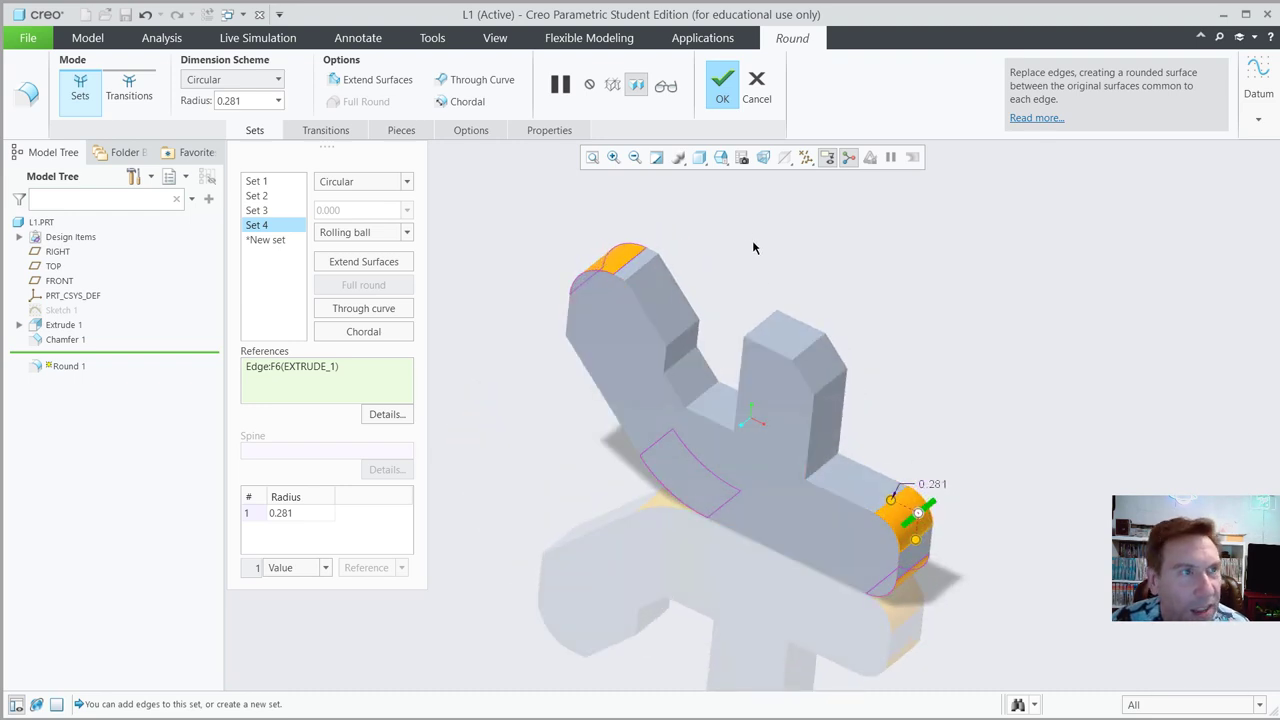
left_click(722, 88)
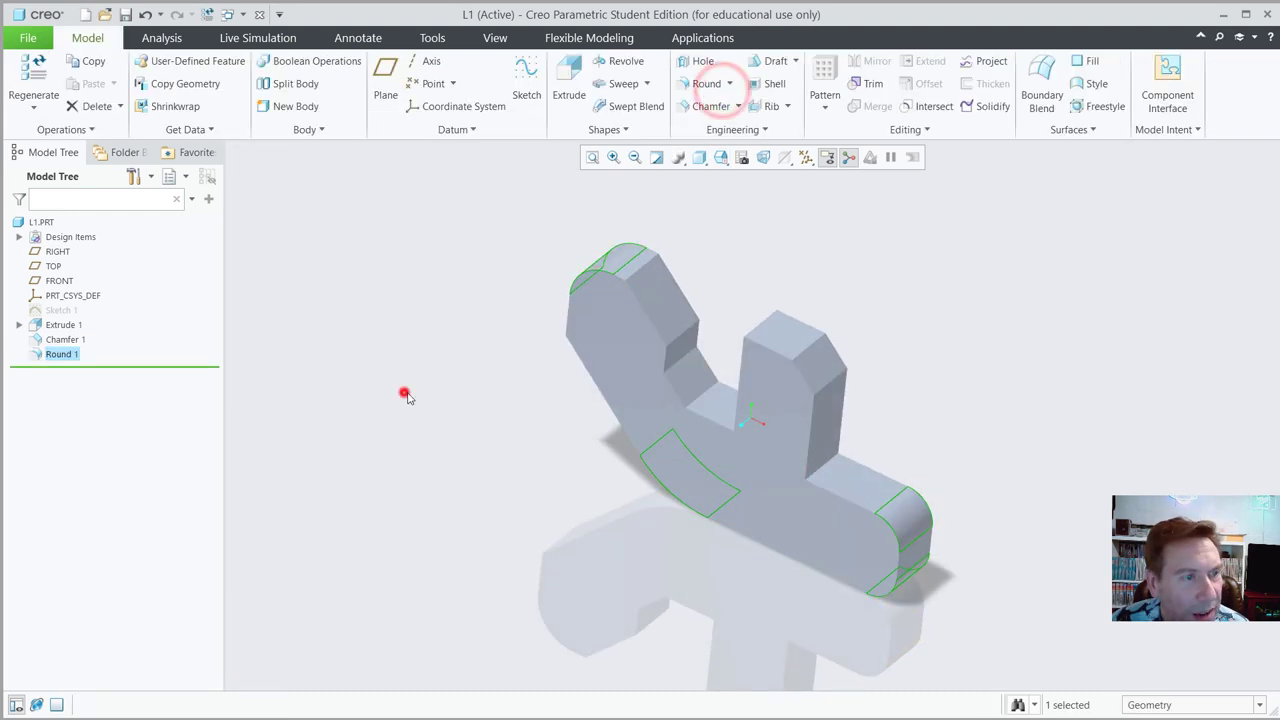
- Start an edge chamfer with D set to 0.062 on the front face's outer edge chain through the large lower-left round
middle_click_drag(403, 392, 638, 455)
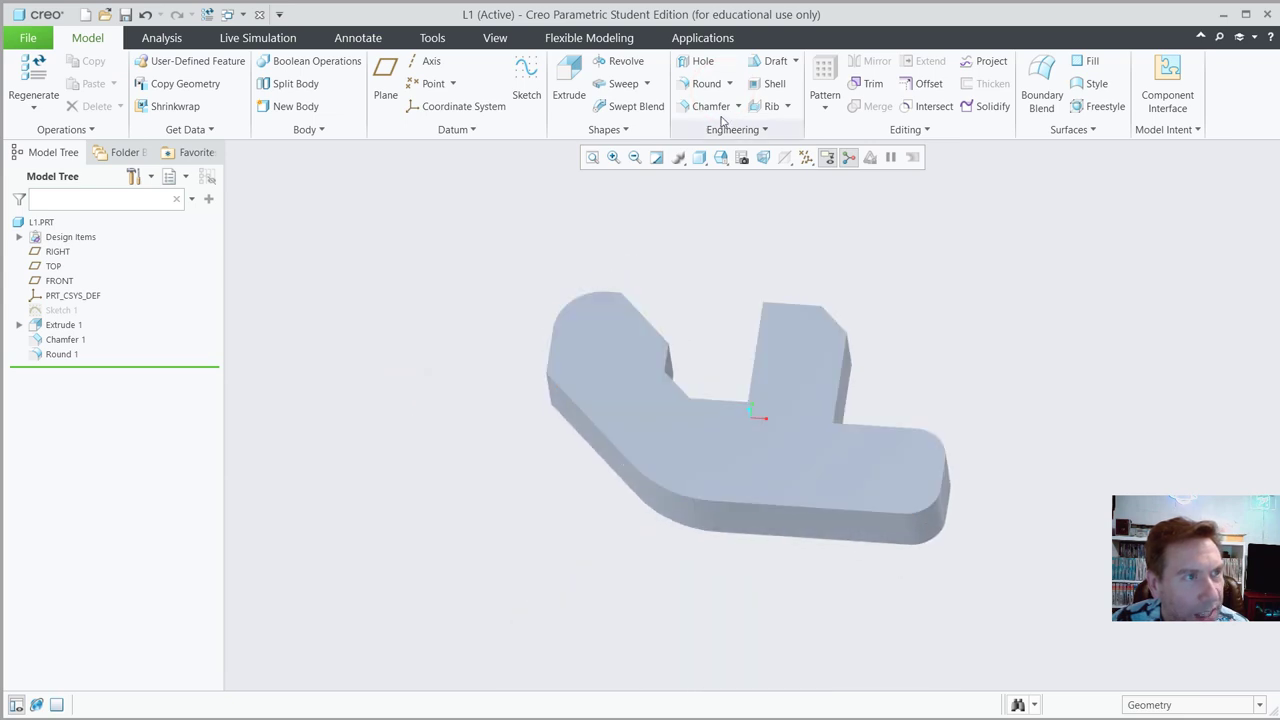
left_click(706, 106)
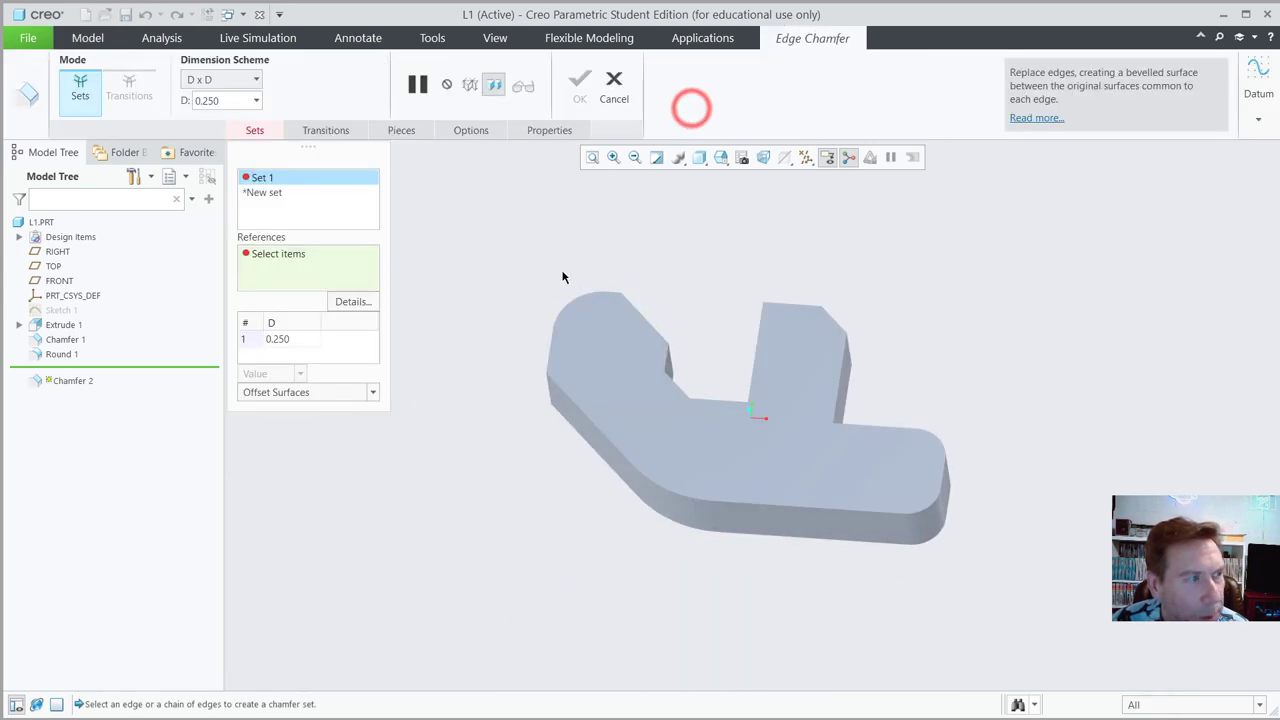
double_click(289, 342)
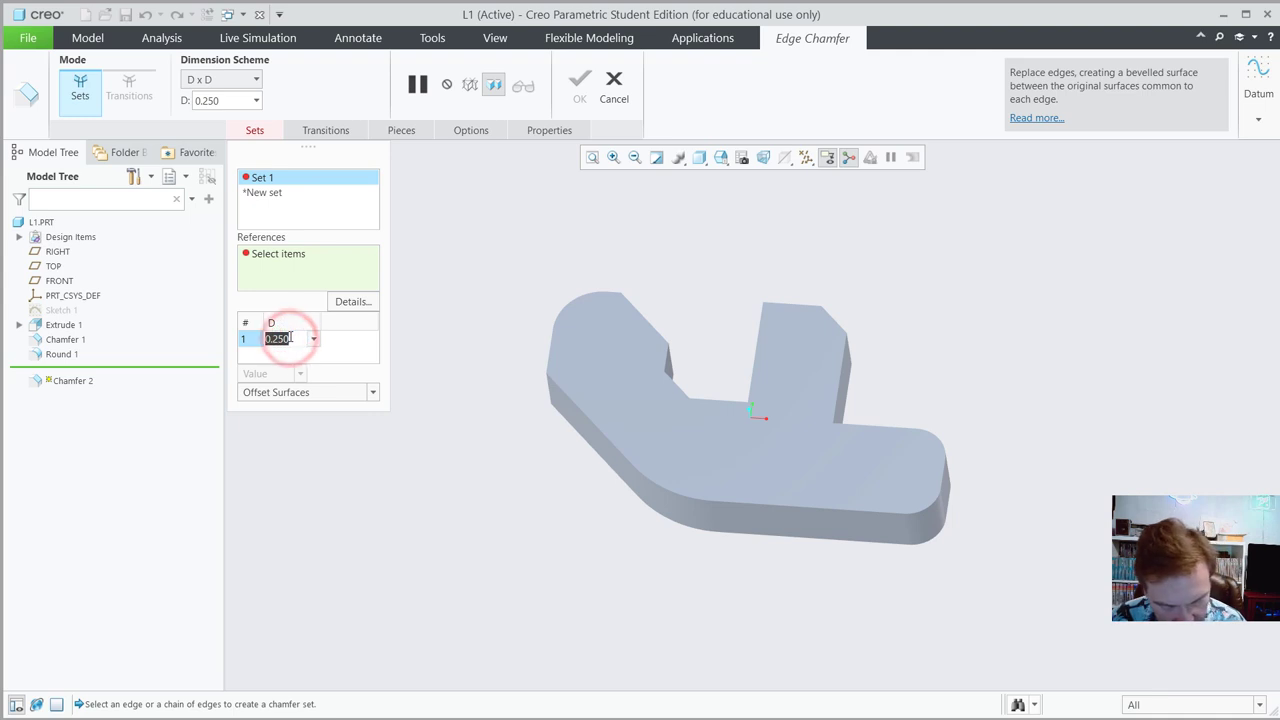
key("BackSpace")
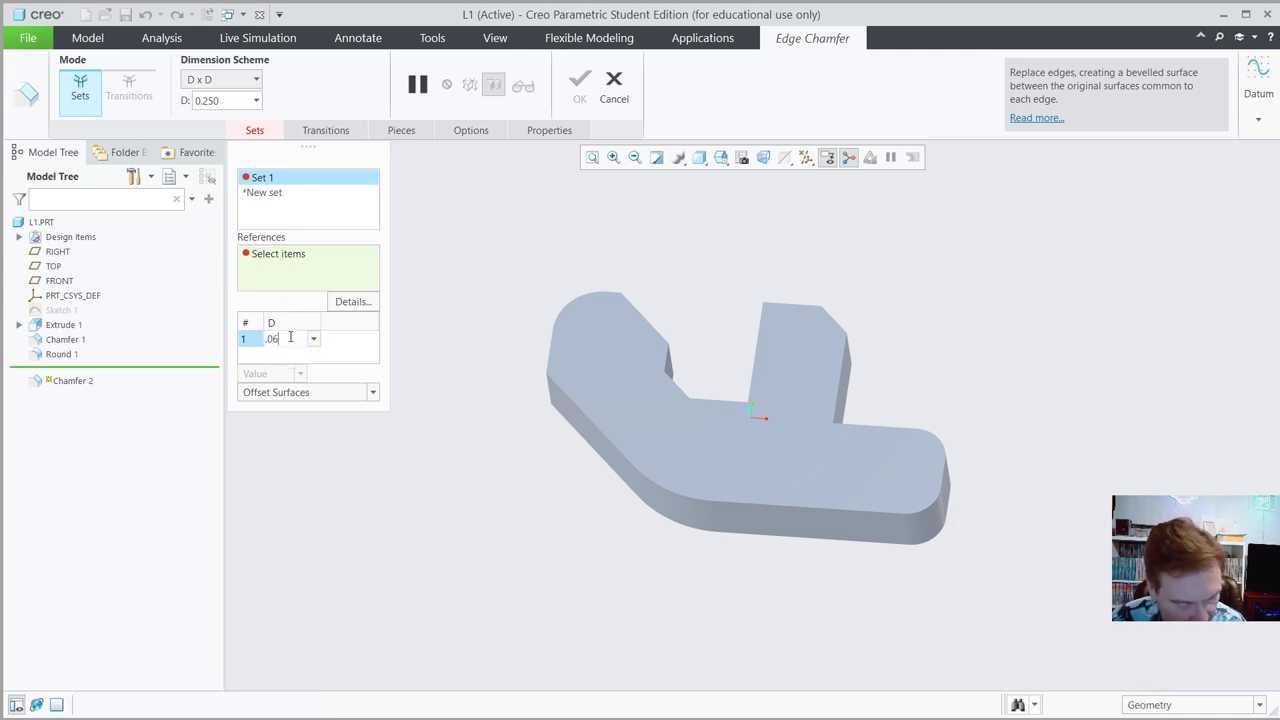
left_click(681, 494)
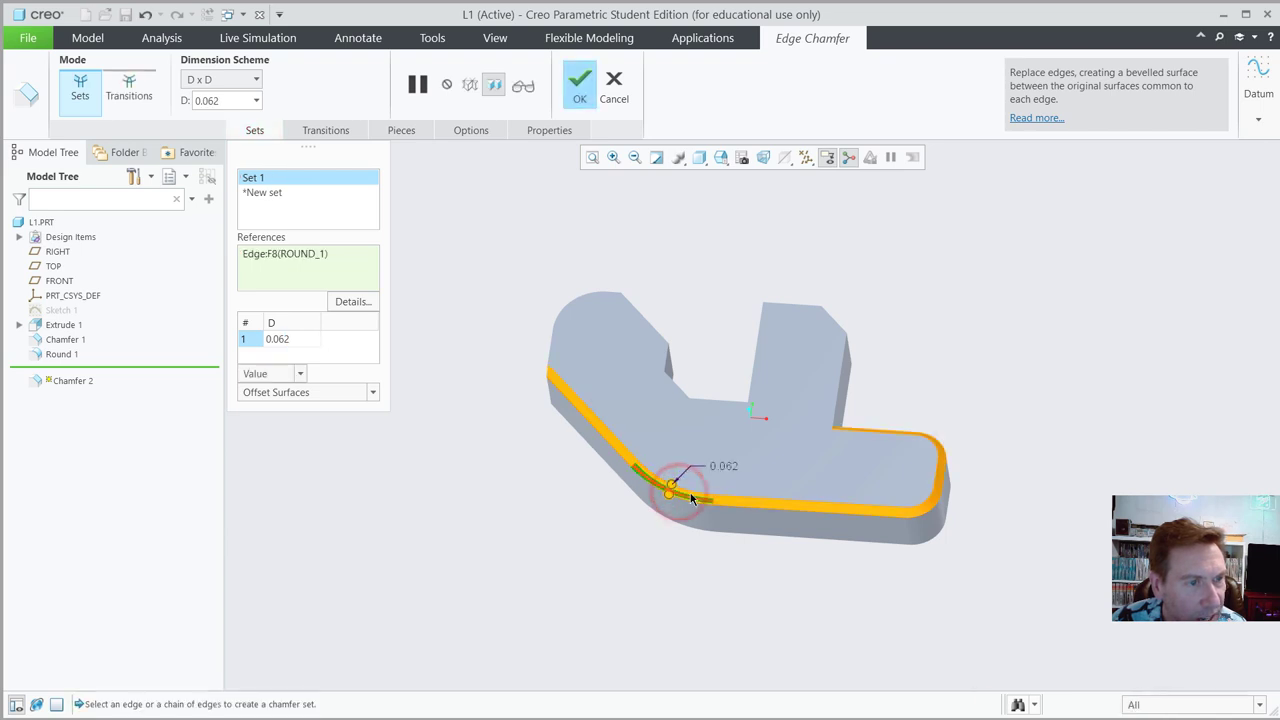
- Add a second 0.062 chamfer set on the front edge of the left post's rounded top and complete the chamfer
left_click(611, 293)
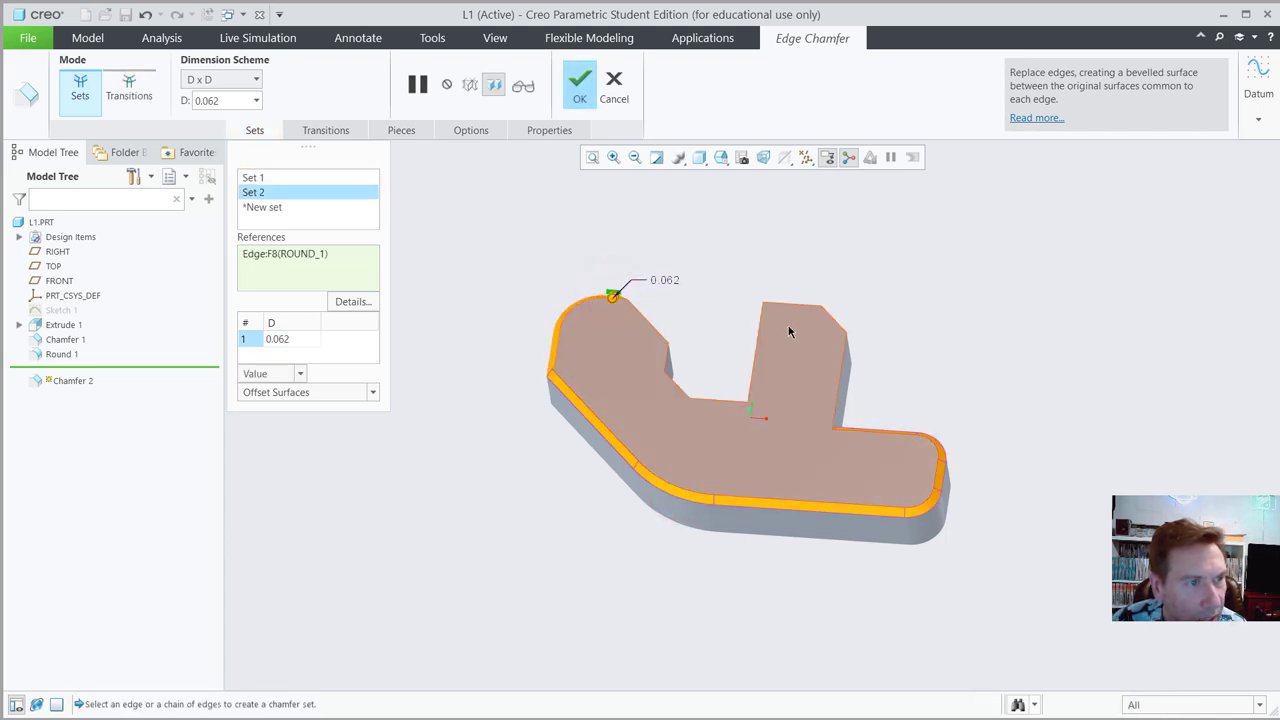
mouse_move(886, 401)
middle_mouse_down()
mouse_move(794, 551)
mouse_move(827, 445)
mouse_move(813, 366)
middle_mouse_up()
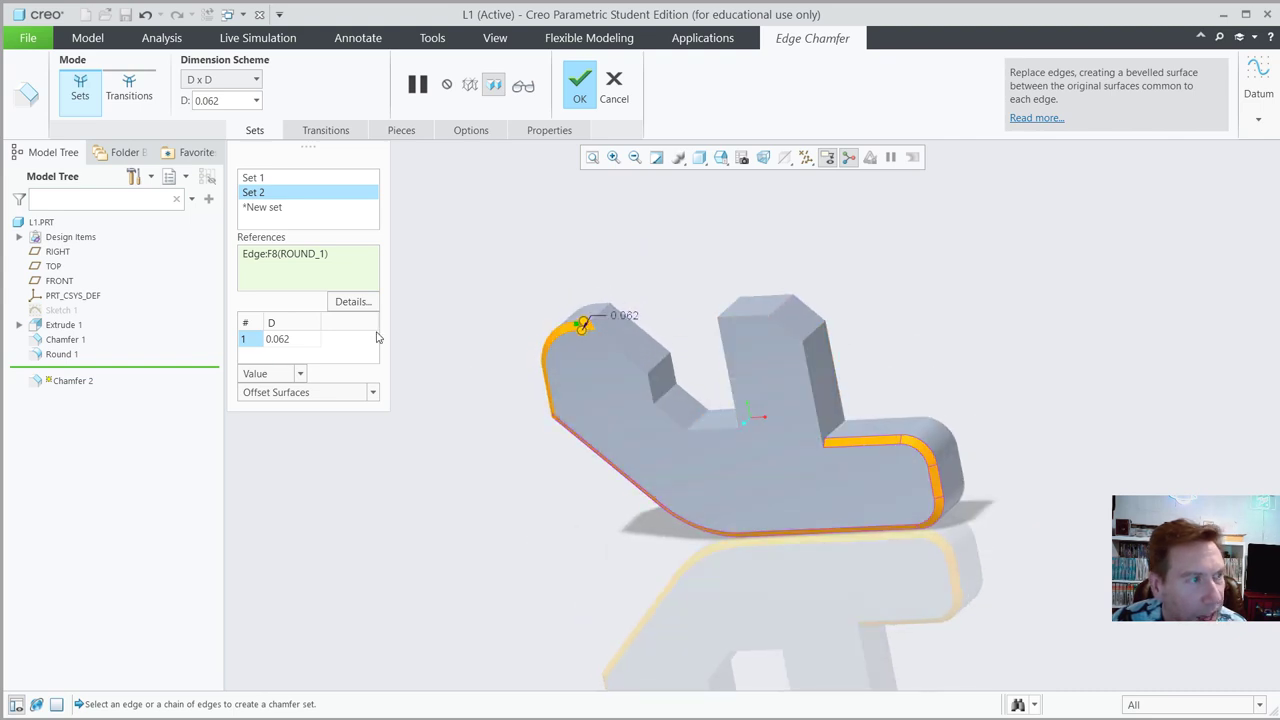
left_click(992, 357)
- Start a Shell on the body and remove the large flat back face
middle_click_drag(974, 383, 634, 379)
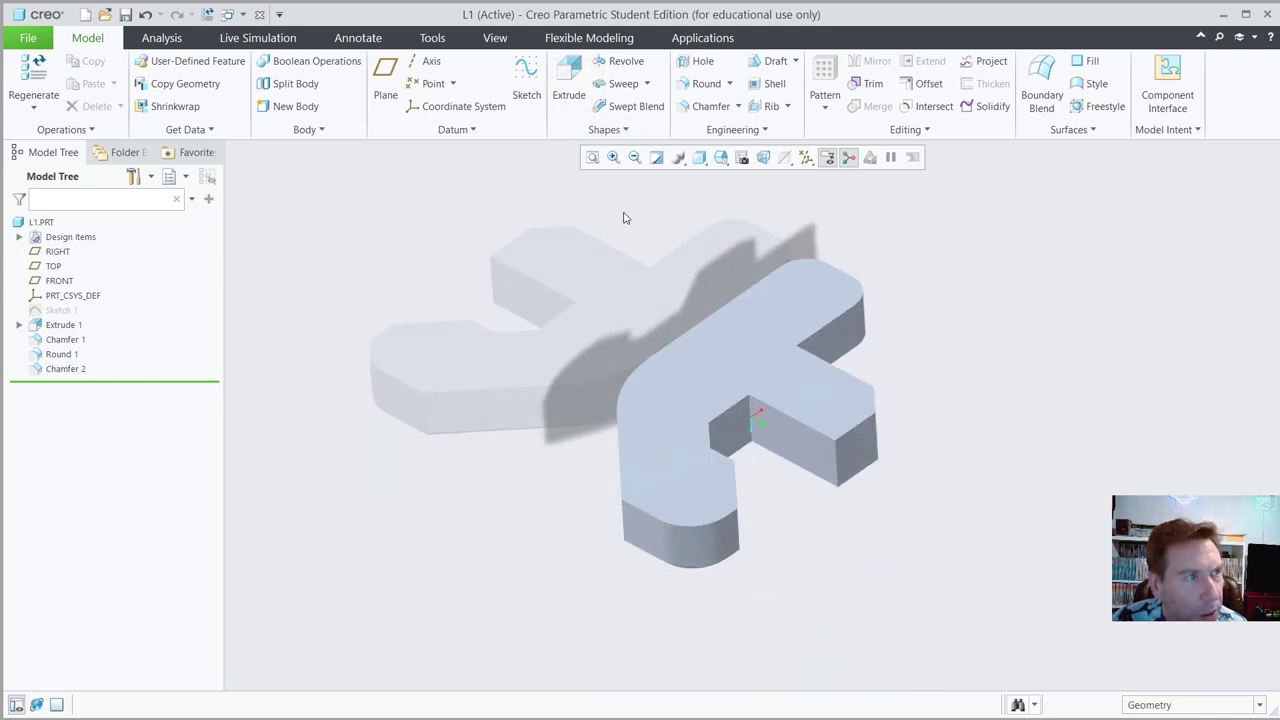
left_click(763, 84)
left_click(733, 371)
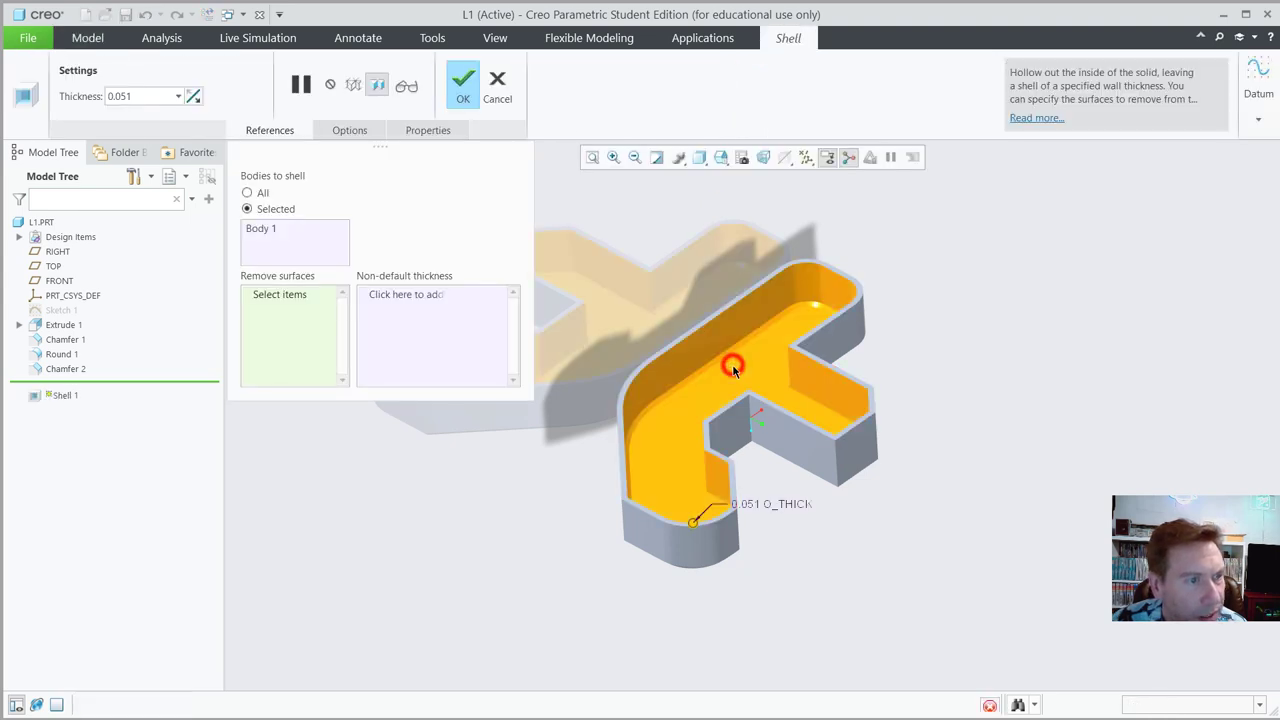
double_click(155, 96)
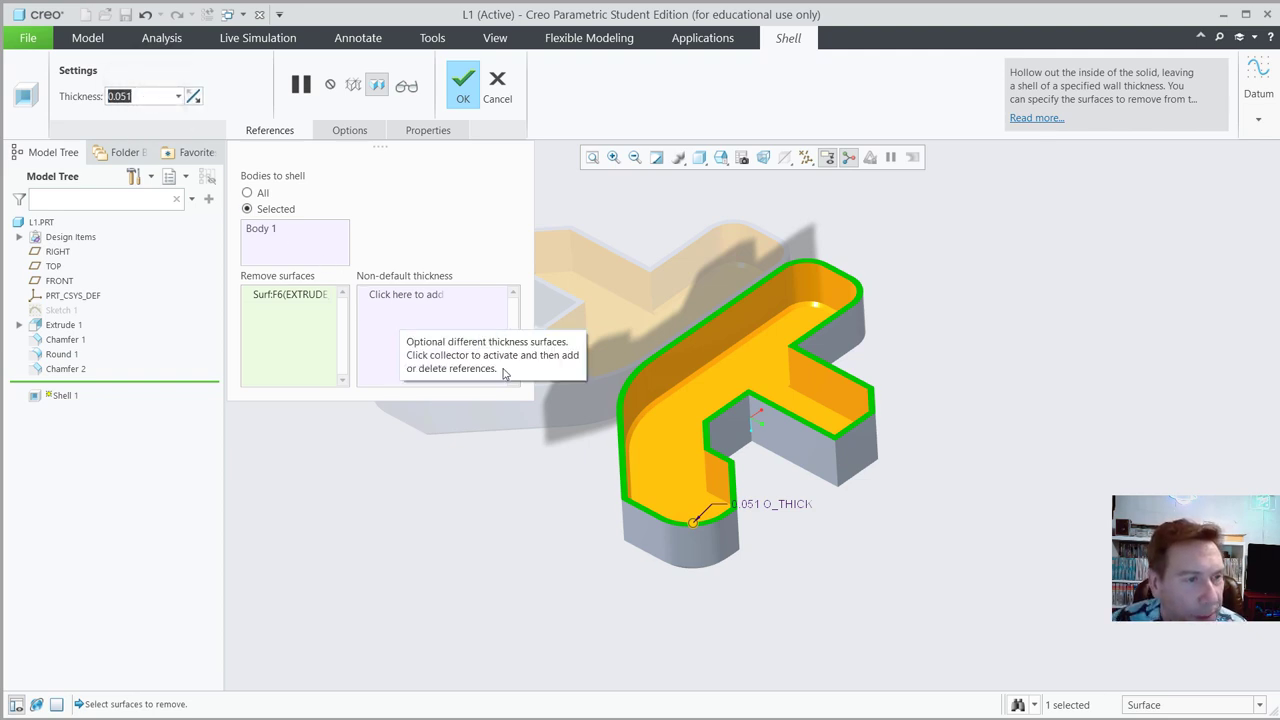
- Also remove the middle post's slot-side face and the adjacent slot floor, and complete the shell at 0.051 thickness
left_click(783, 442)
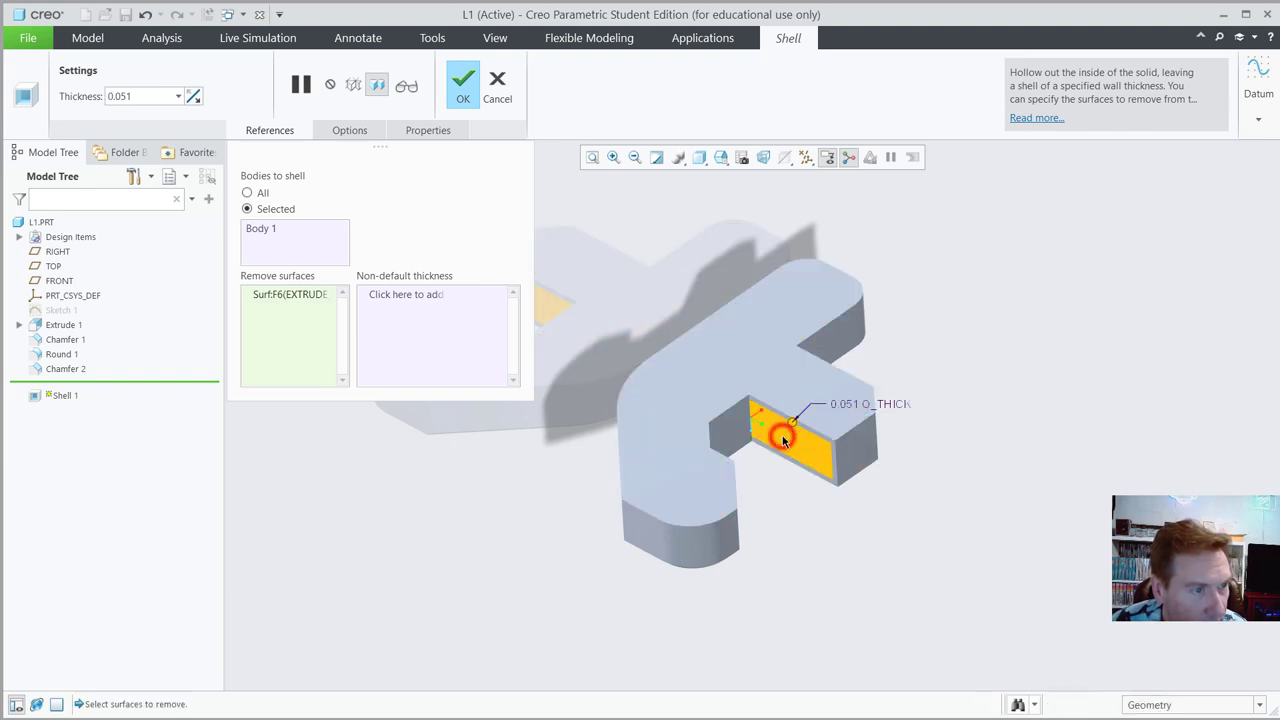
left_click(737, 413)
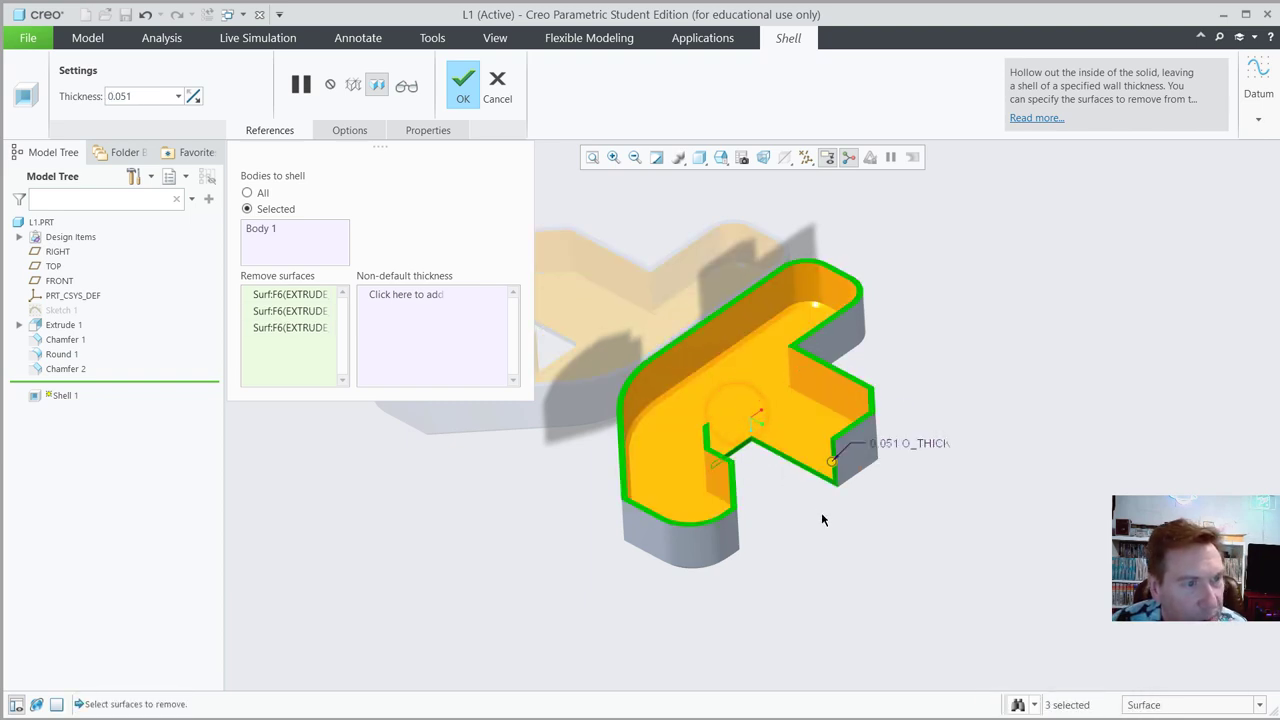
middle_click_drag(811, 564, 835, 505)
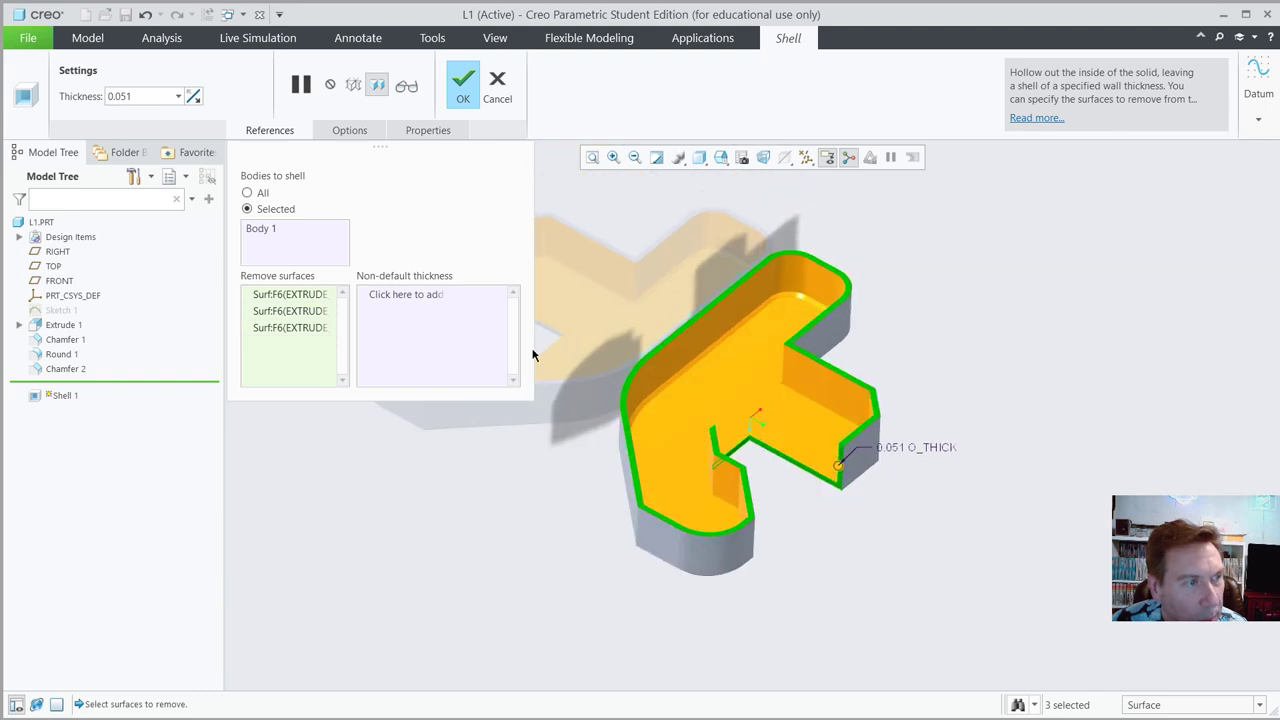
left_click(463, 87)
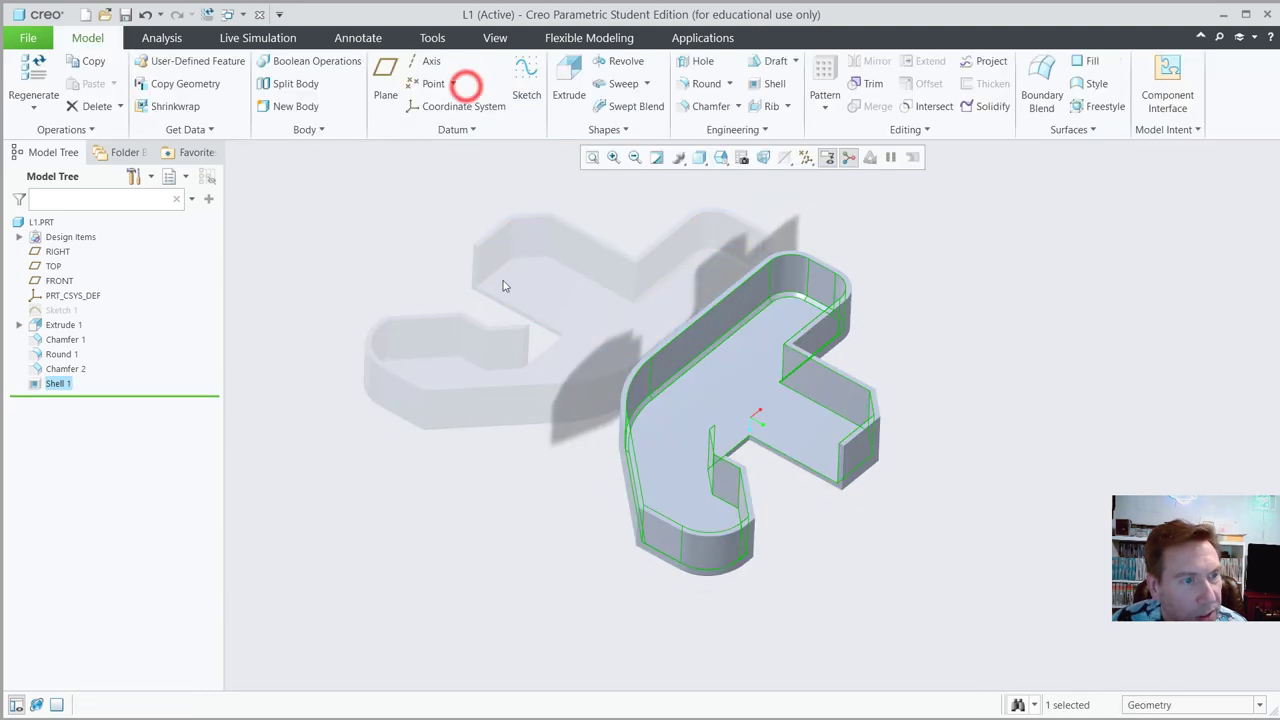
- Set the model's display style to Shading With Edges
mouse_move(494, 294)
middle_mouse_down()
mouse_move(551, 374)
mouse_move(633, 451)
mouse_move(883, 403)
mouse_move(786, 426)
mouse_move(846, 366)
mouse_move(1011, 410)
mouse_move(957, 423)
mouse_move(989, 380)
mouse_move(906, 409)
mouse_move(725, 366)
mouse_move(853, 414)
mouse_move(956, 418)
middle_mouse_up()
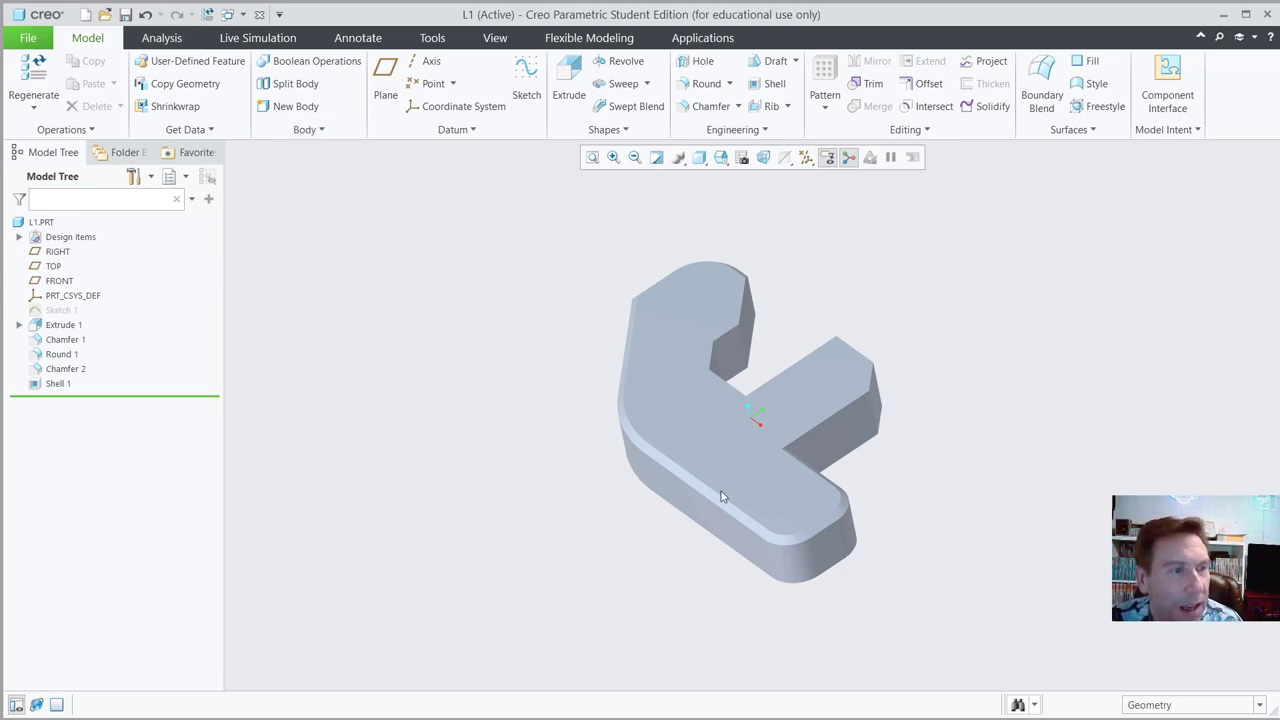
middle_click_drag(894, 466, 896, 471)
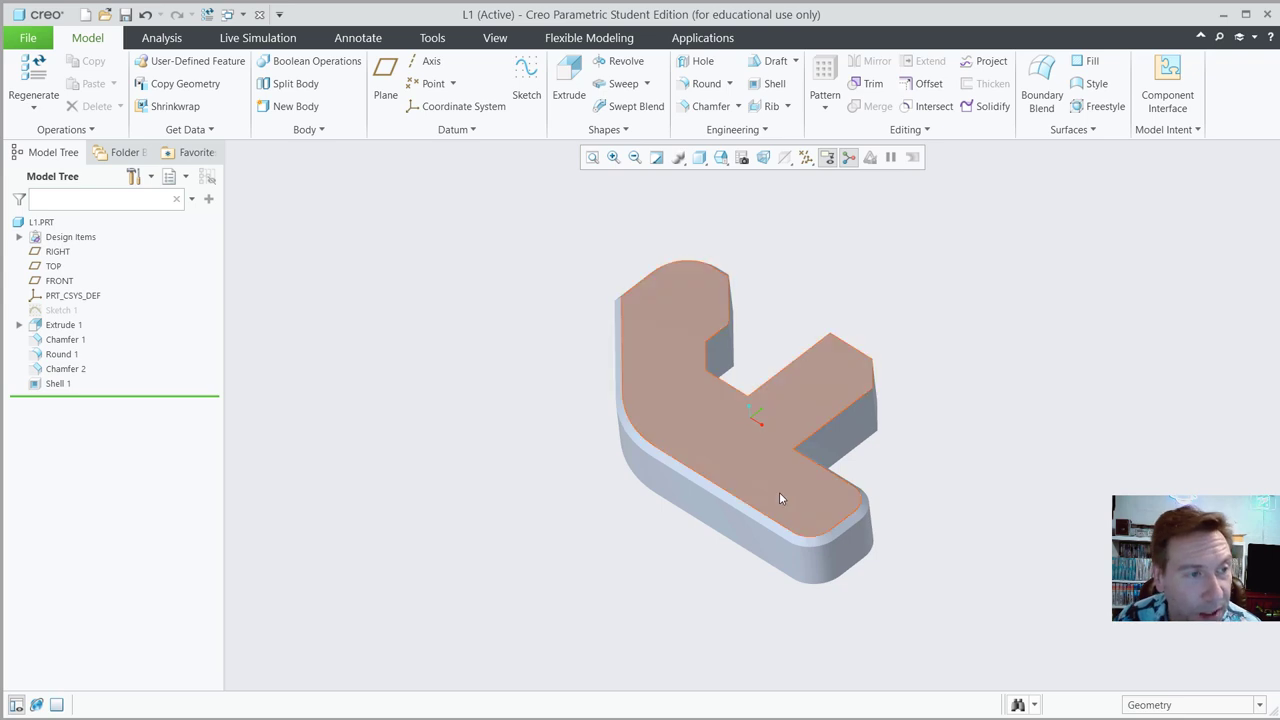
mouse_move(503, 449)
middle_mouse_down()
mouse_move(531, 423)
mouse_move(530, 398)
middle_mouse_up()
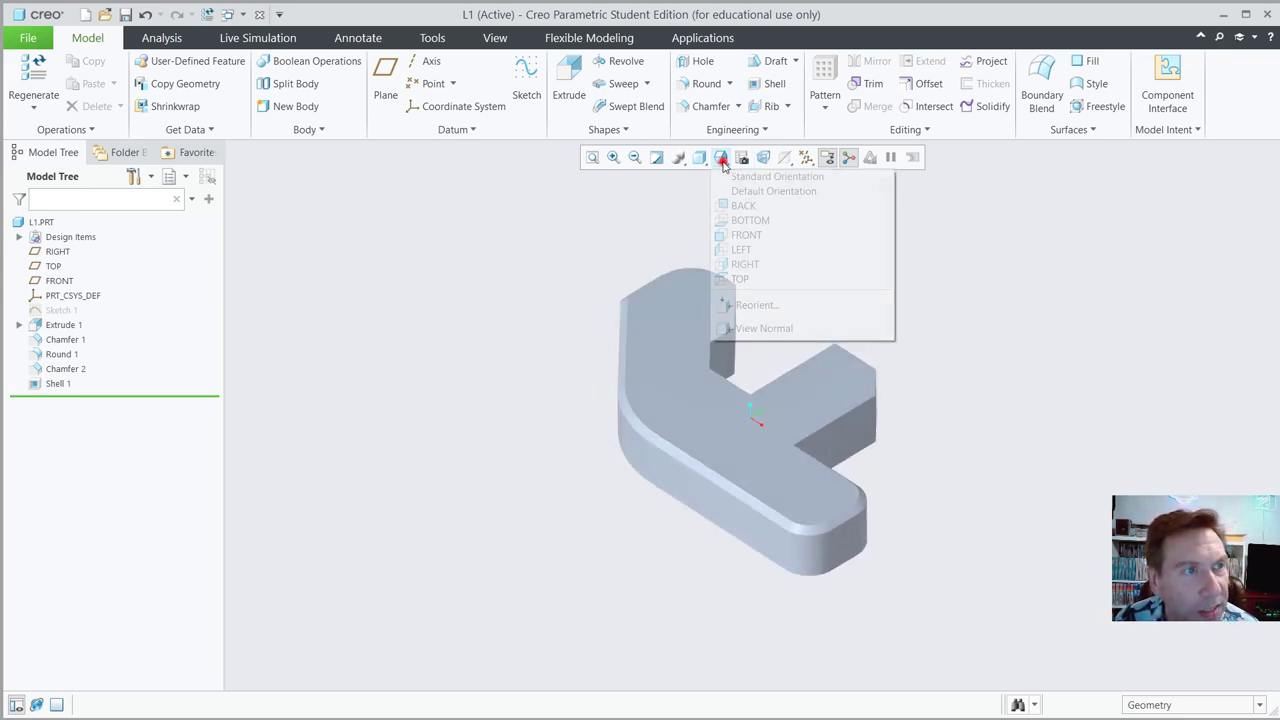
left_click(720, 157)
left_click(699, 157)
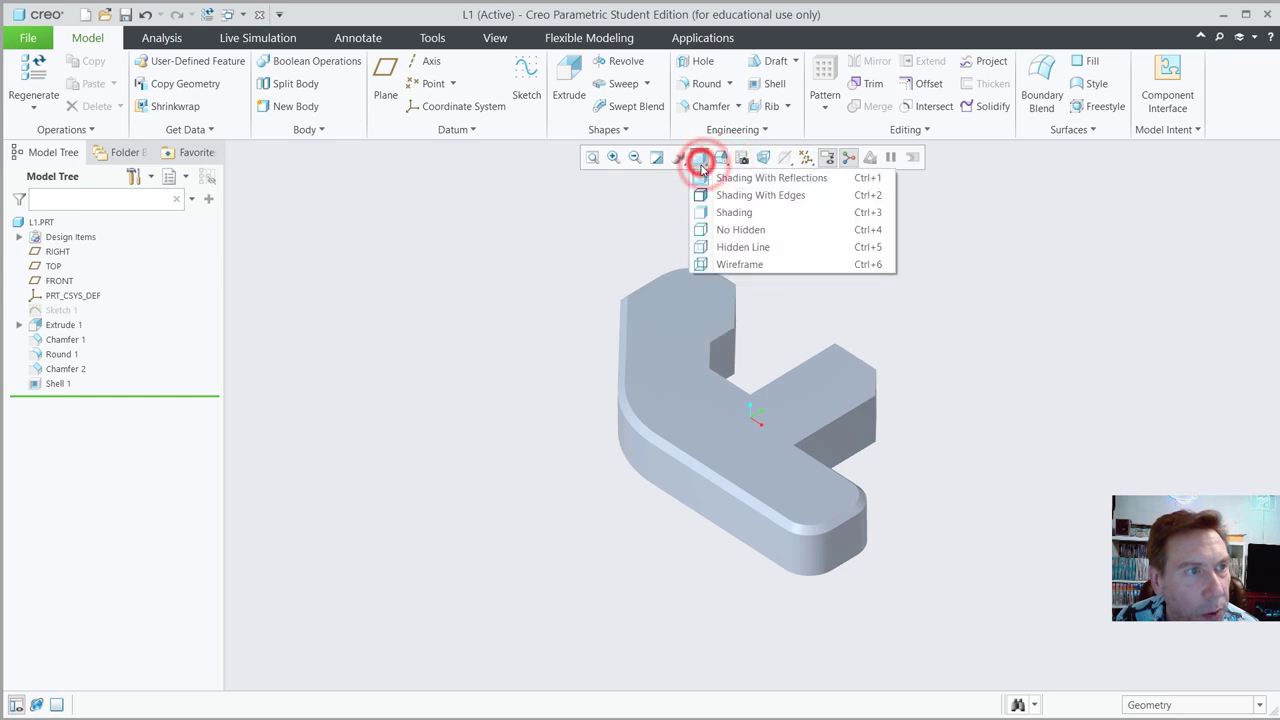
left_click(699, 195)
mouse_move(543, 406)
middle_mouse_down()
mouse_move(557, 423)
mouse_move(534, 411)
mouse_move(514, 495)
mouse_move(503, 450)
mouse_move(546, 359)
mouse_move(646, 428)
mouse_move(683, 377)
middle_mouse_up()
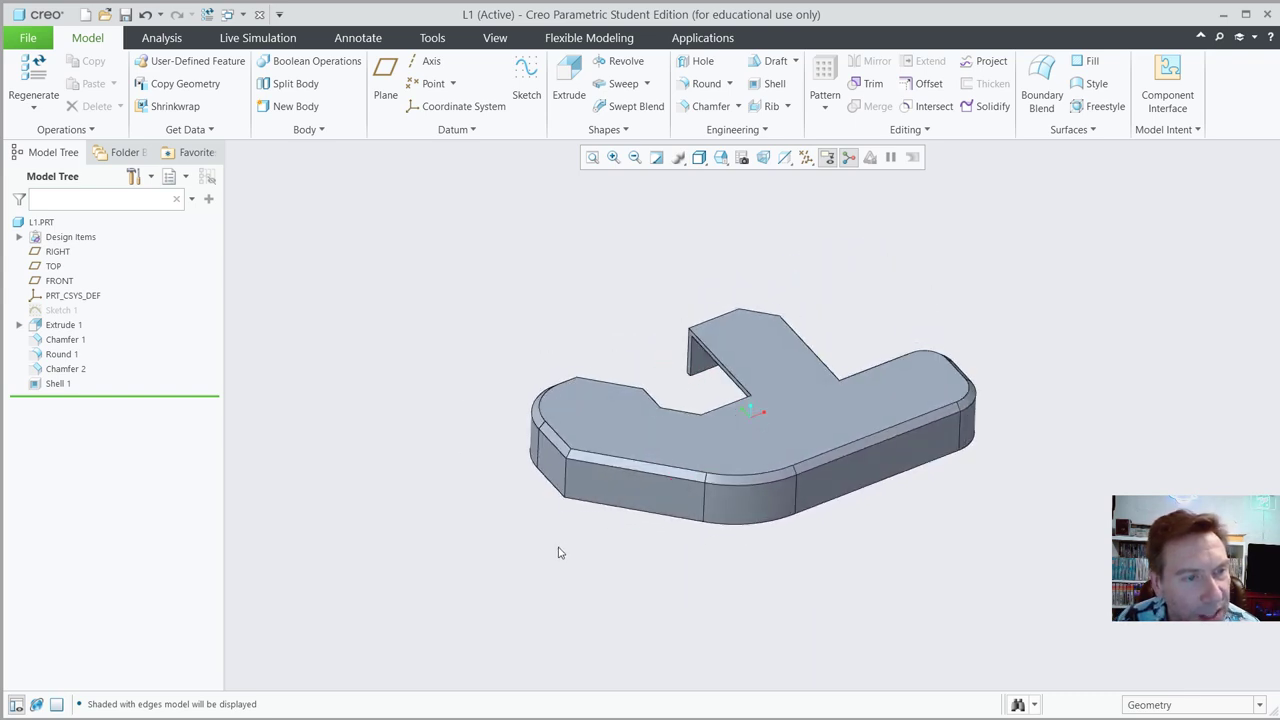
left_click(471, 328)
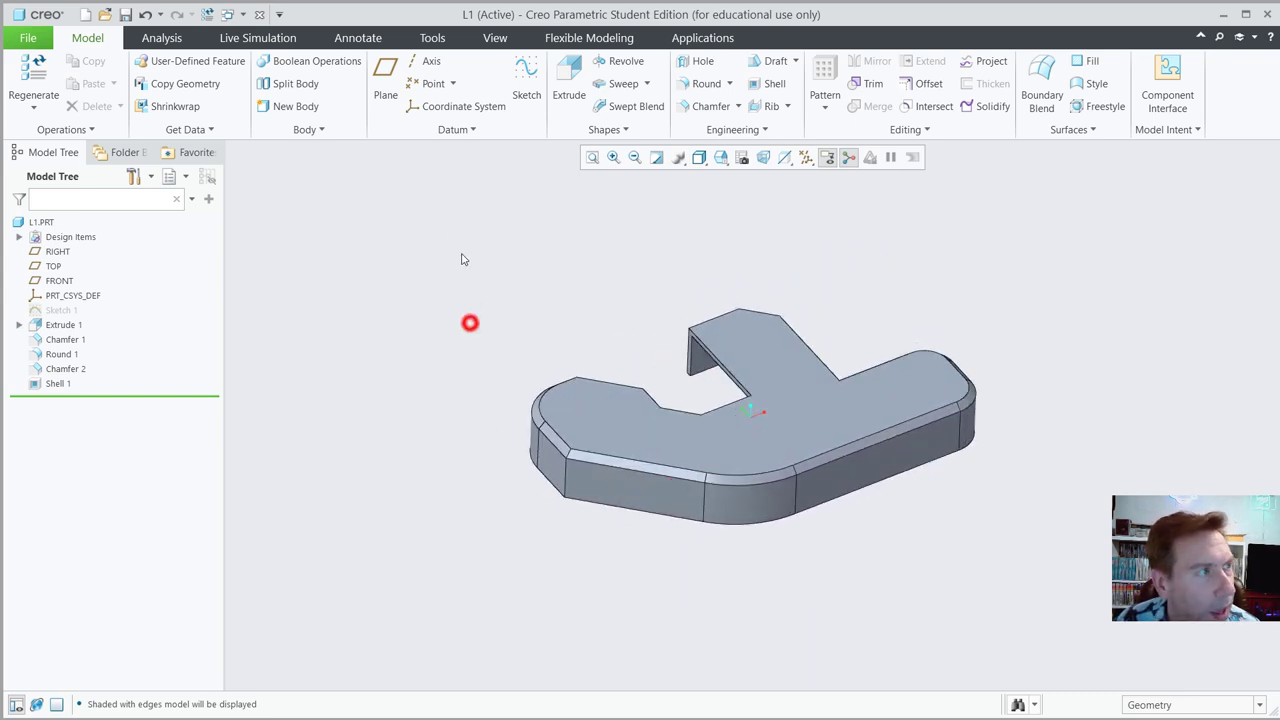
- Quick-print the model using the Microsoft Print to PDF printer
left_click(25, 39)
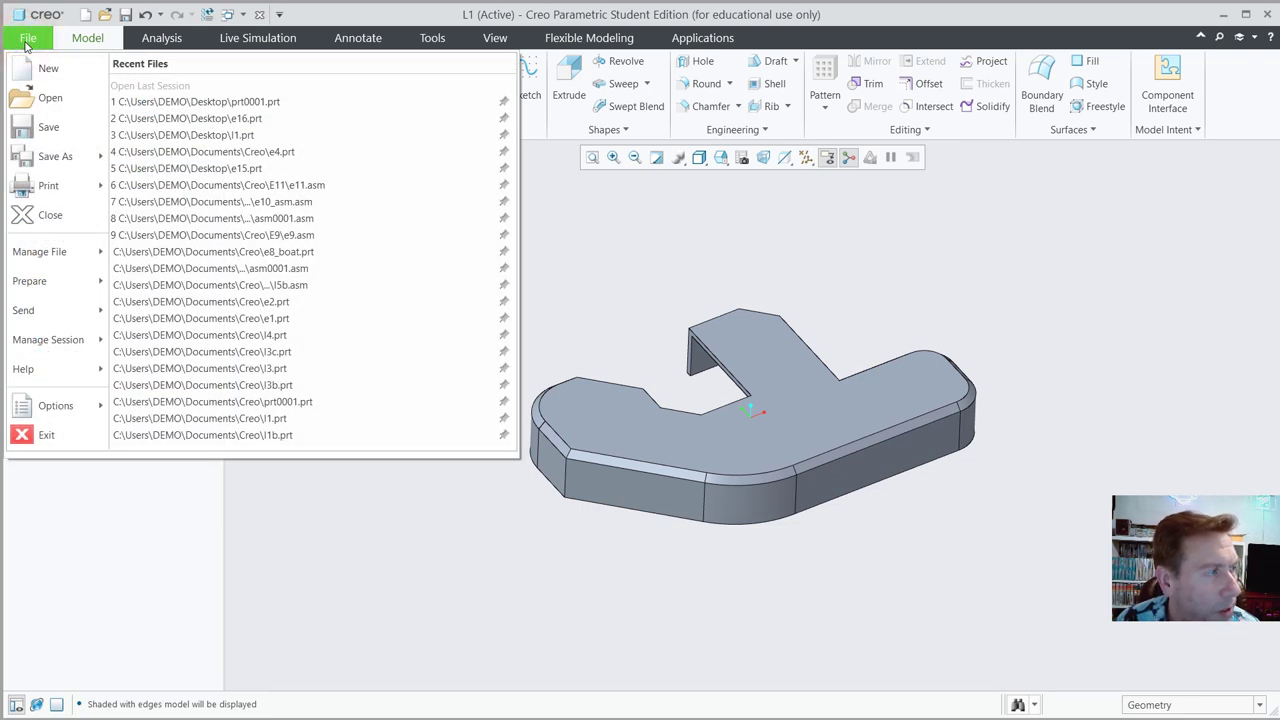
mouse_move(104, 193)
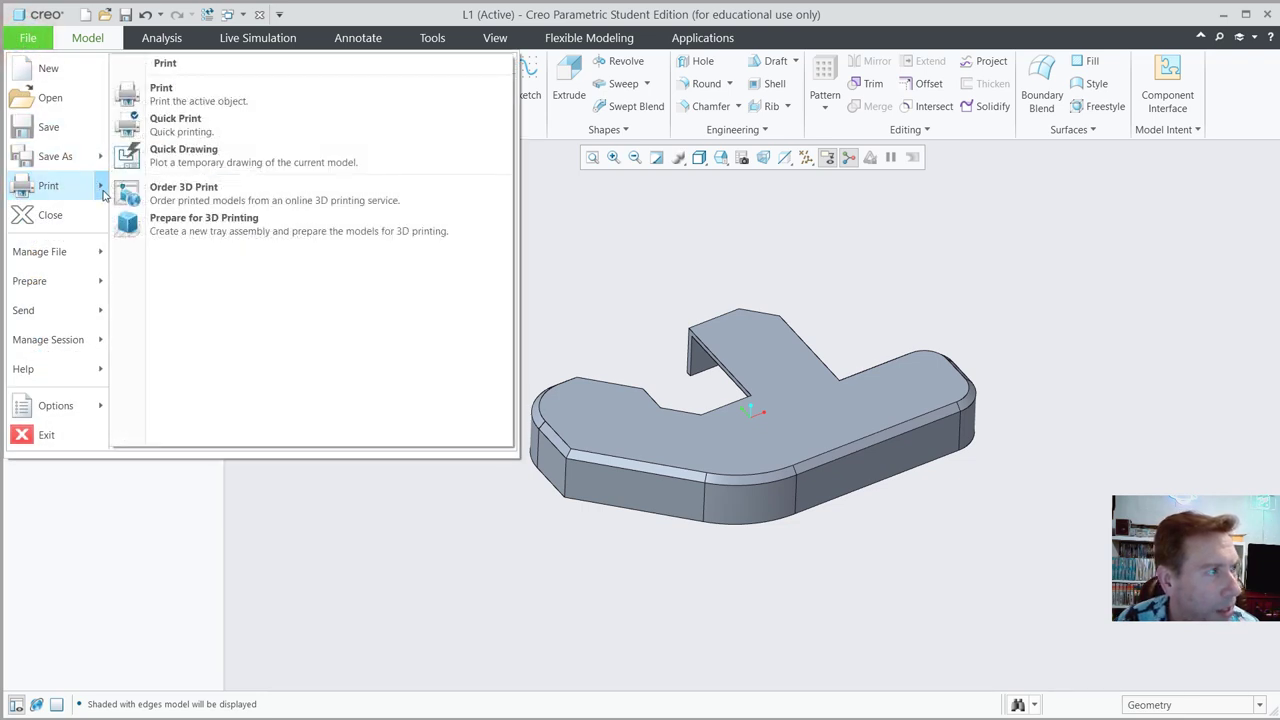
left_click(183, 131)
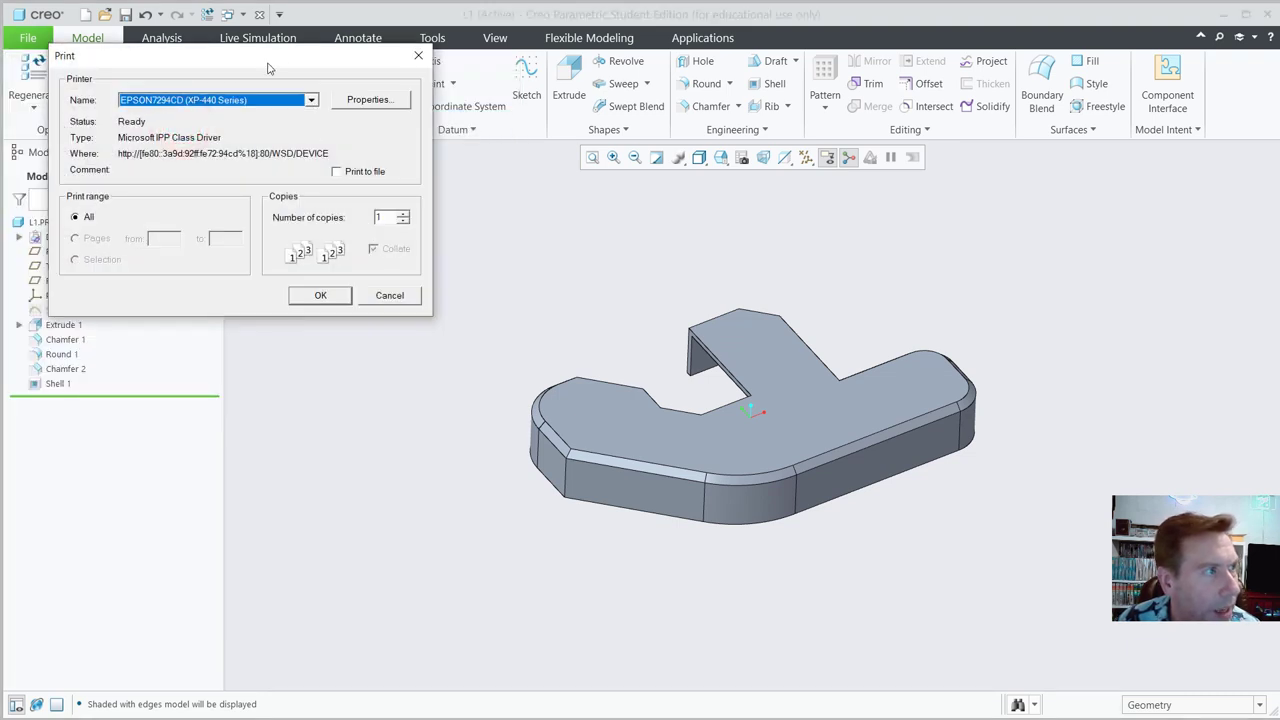
left_click_drag(265, 57, 619, 220)
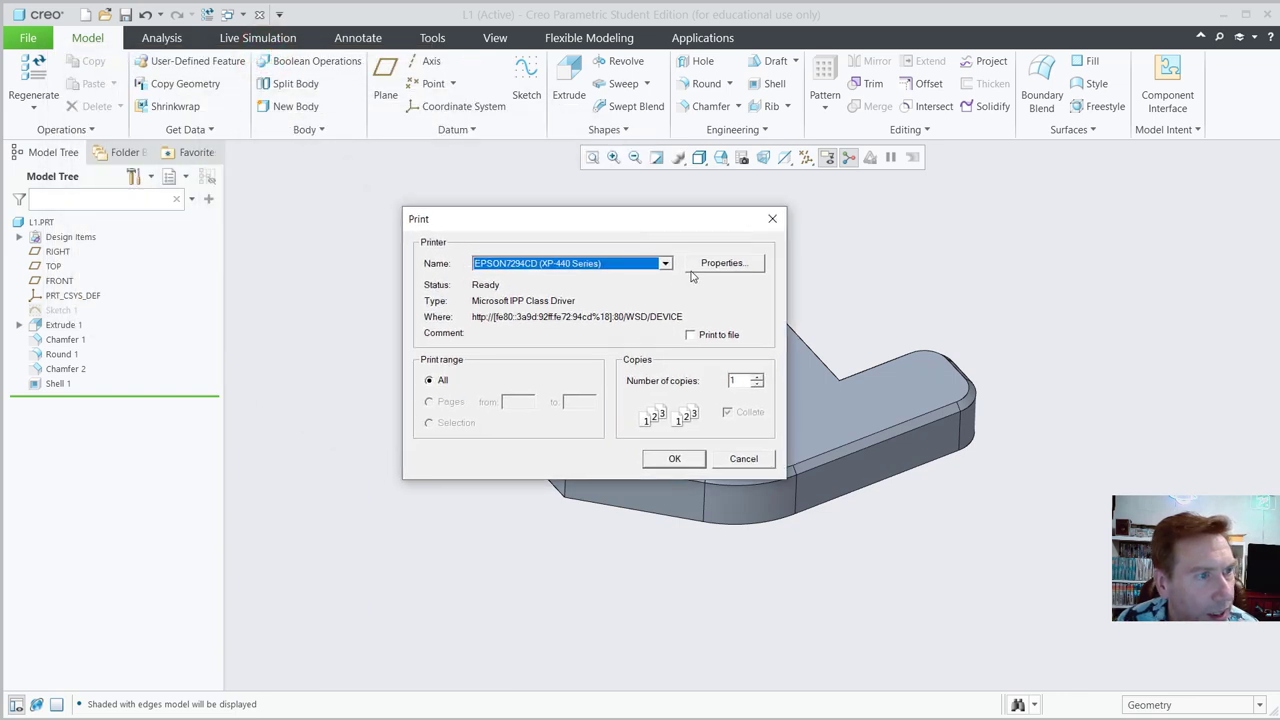
left_click(660, 264)
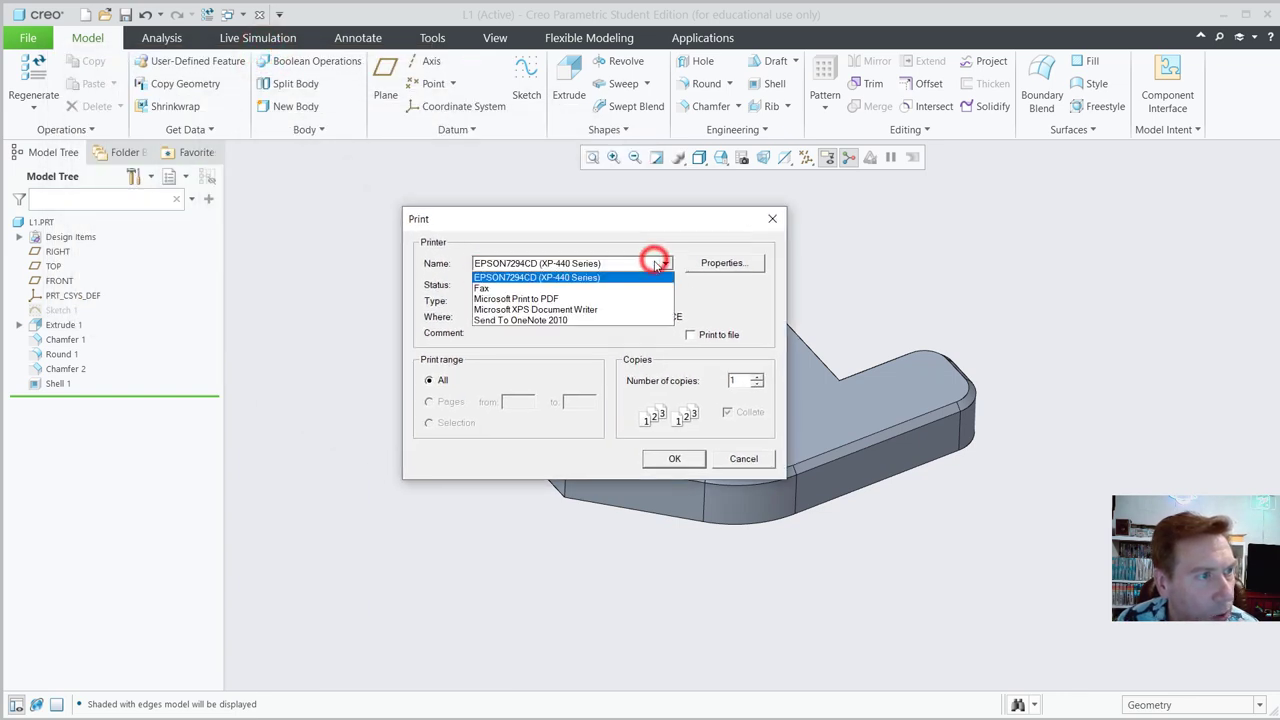
left_click(549, 299)
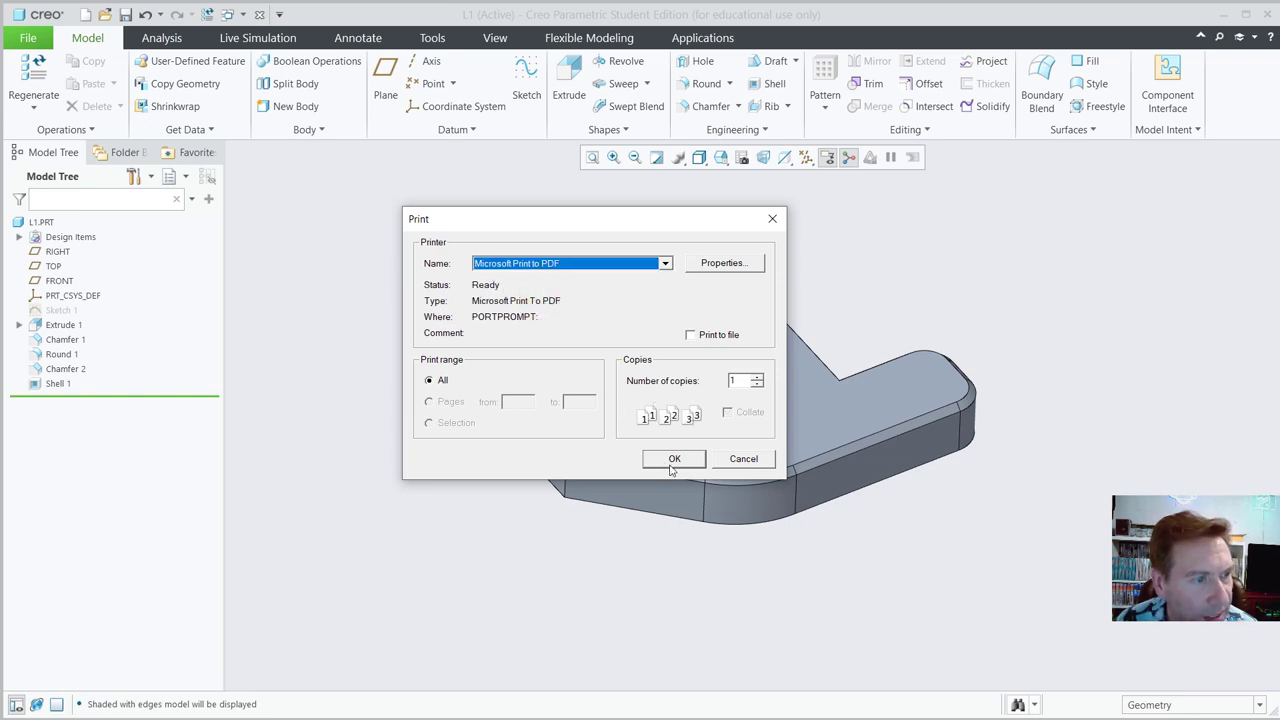
left_click(673, 460)
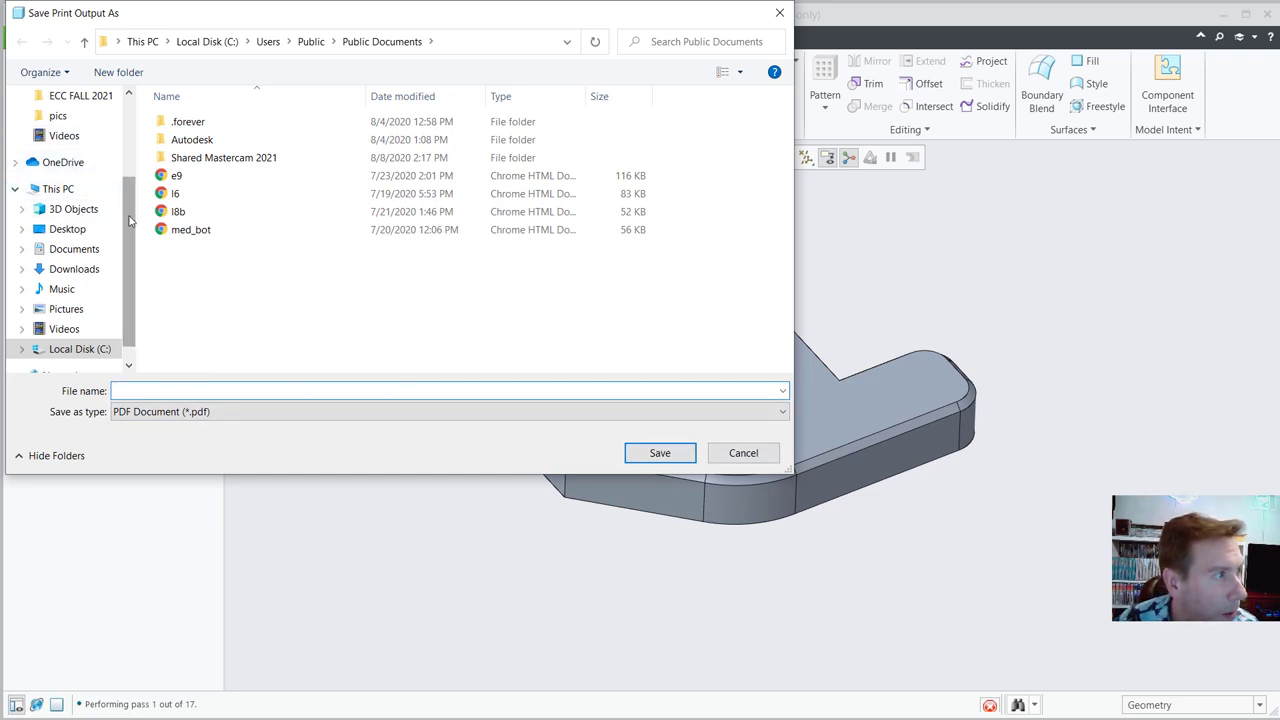
- Save the PDF print output to the Desktop as L1
scroll(128, 220, "up", 3)
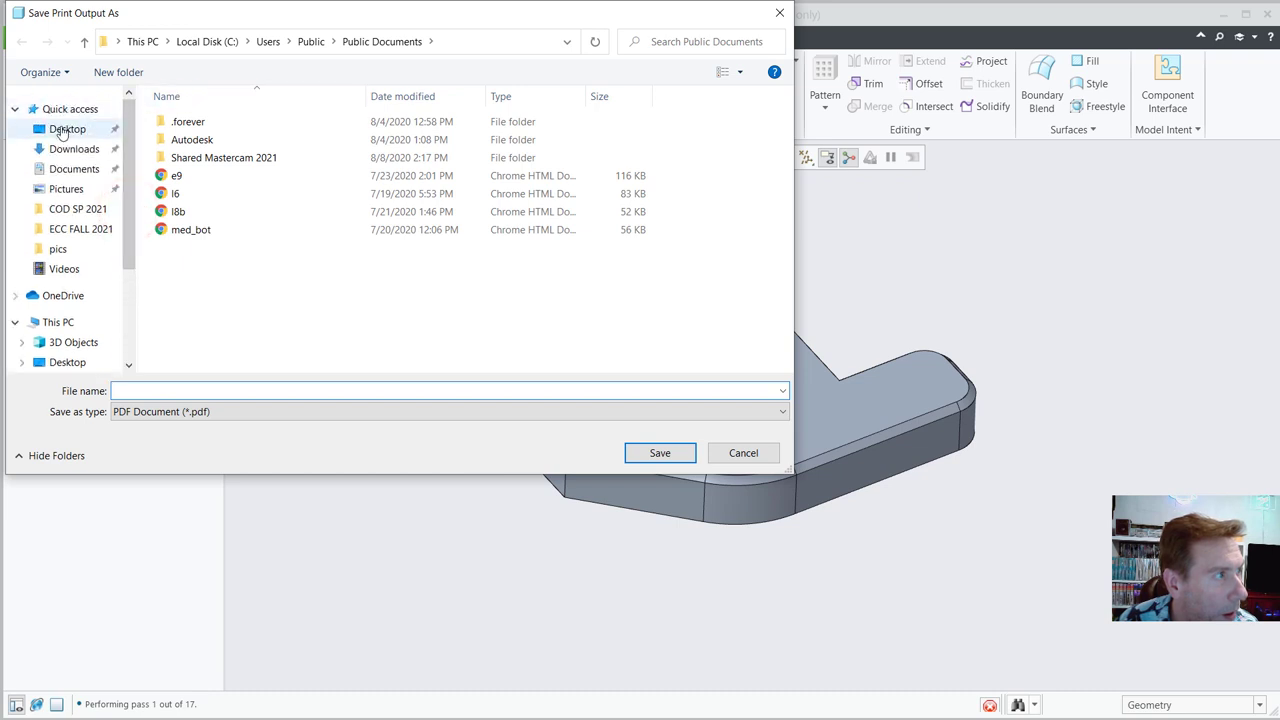
left_click(64, 130)
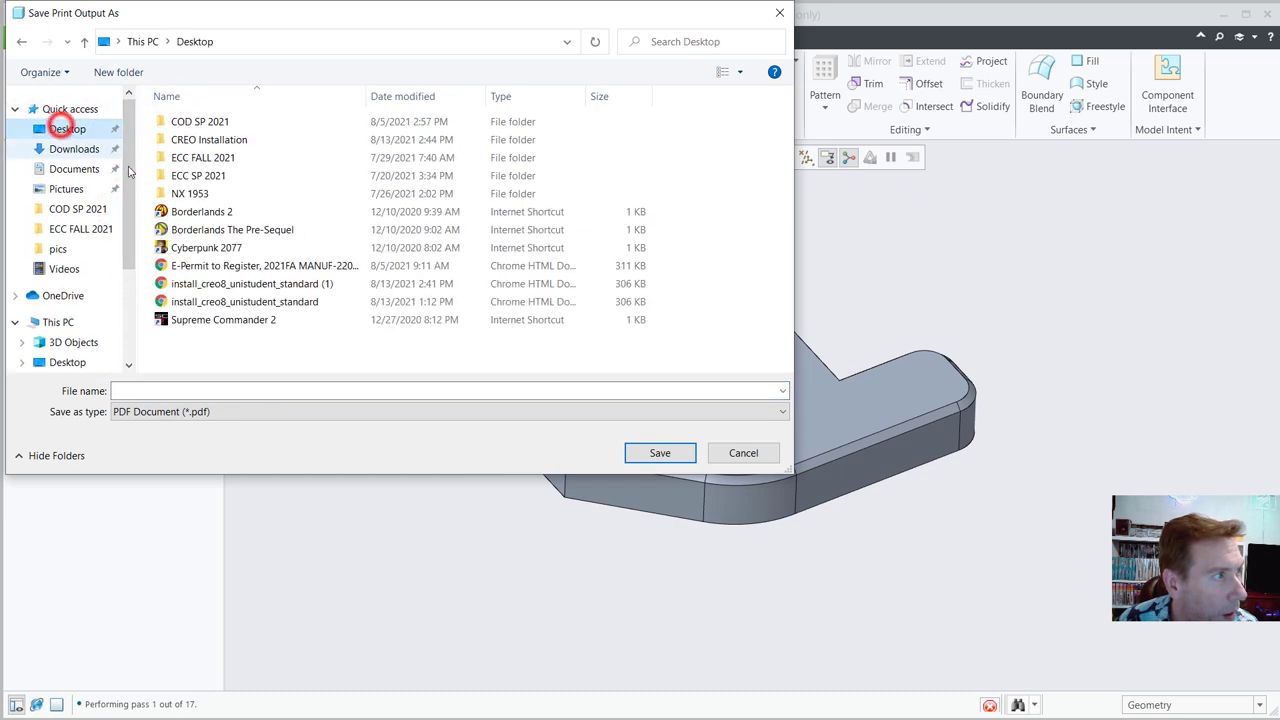
left_click(129, 392)
left_click(132, 408)
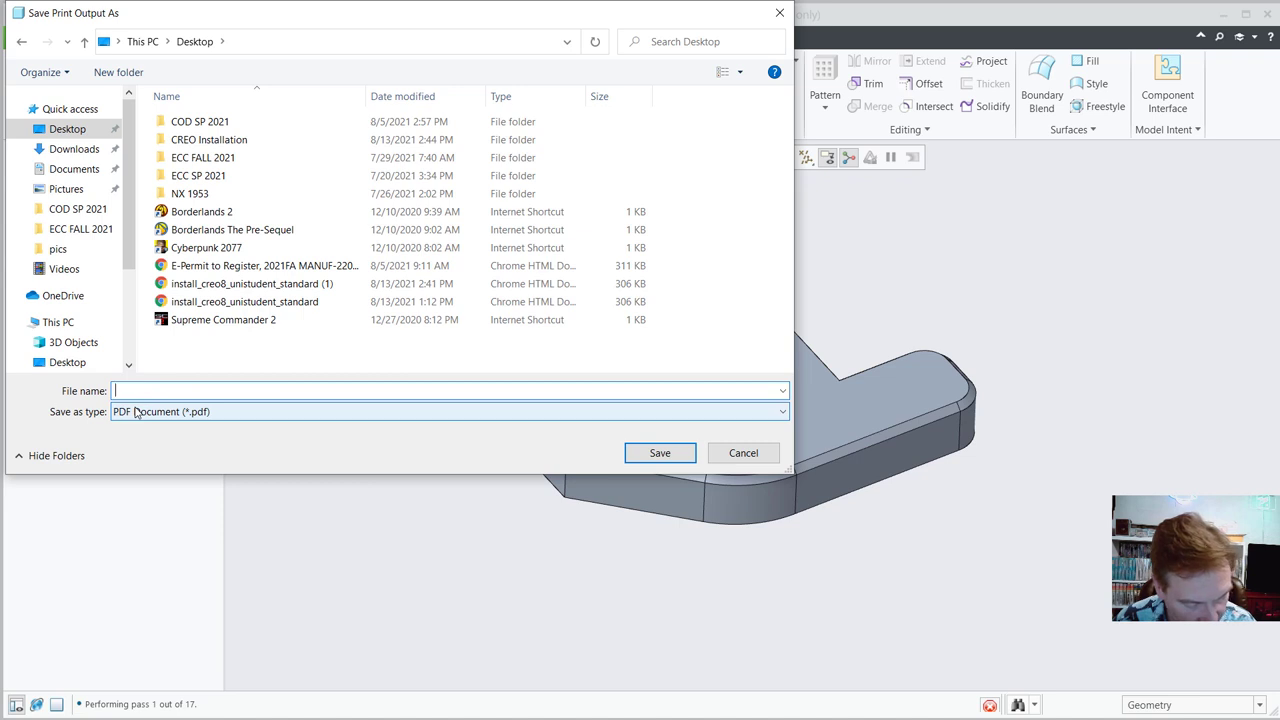
type("L1")
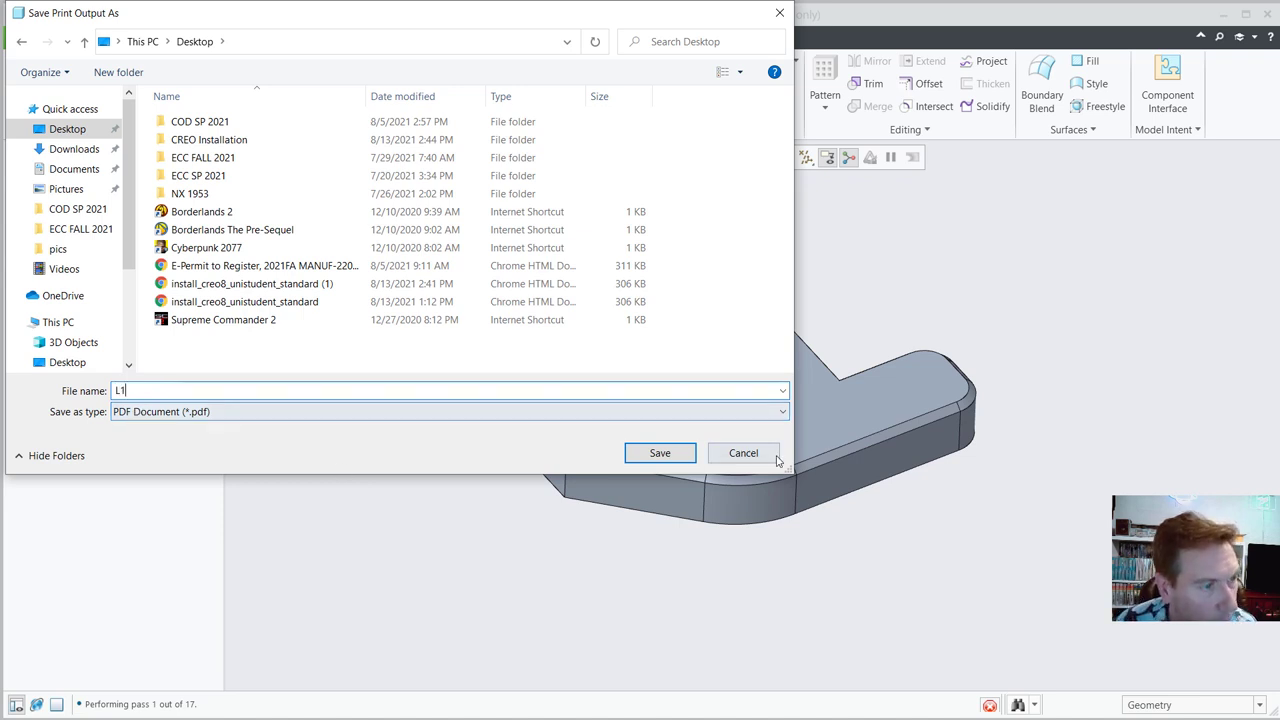
left_click(661, 454)
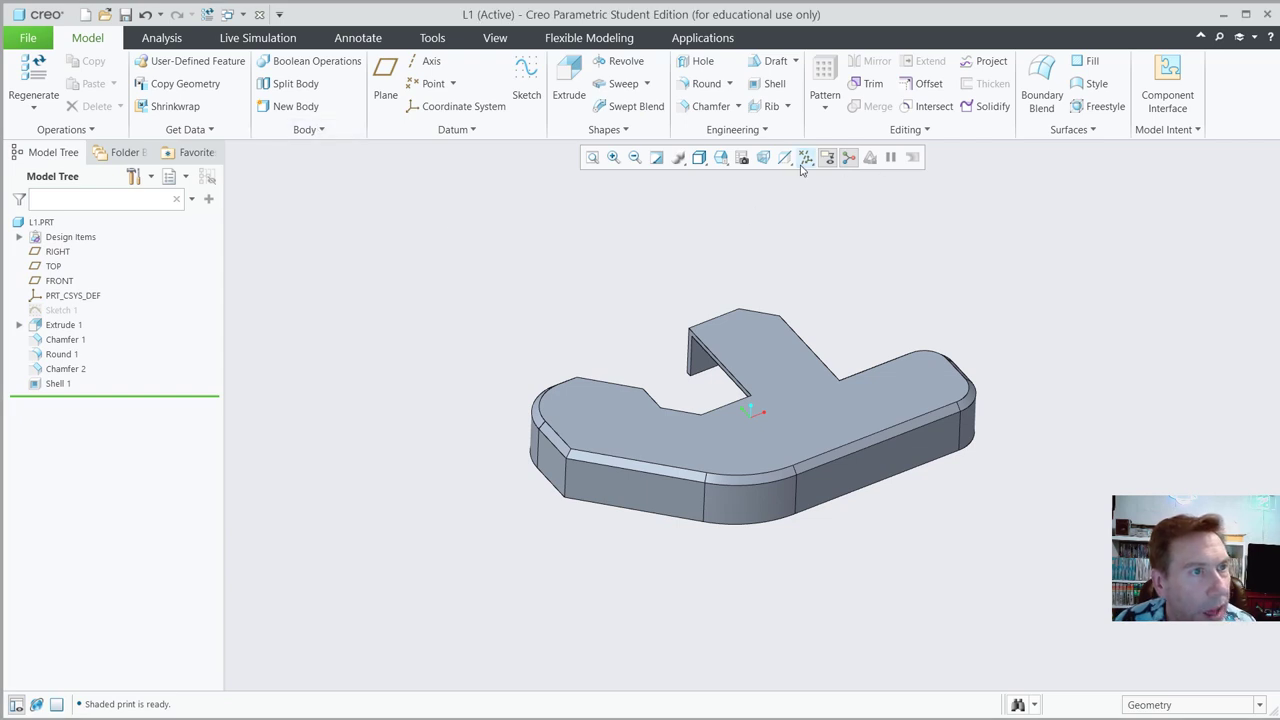
- Turn on perspective view for the model
left_click(762, 159)
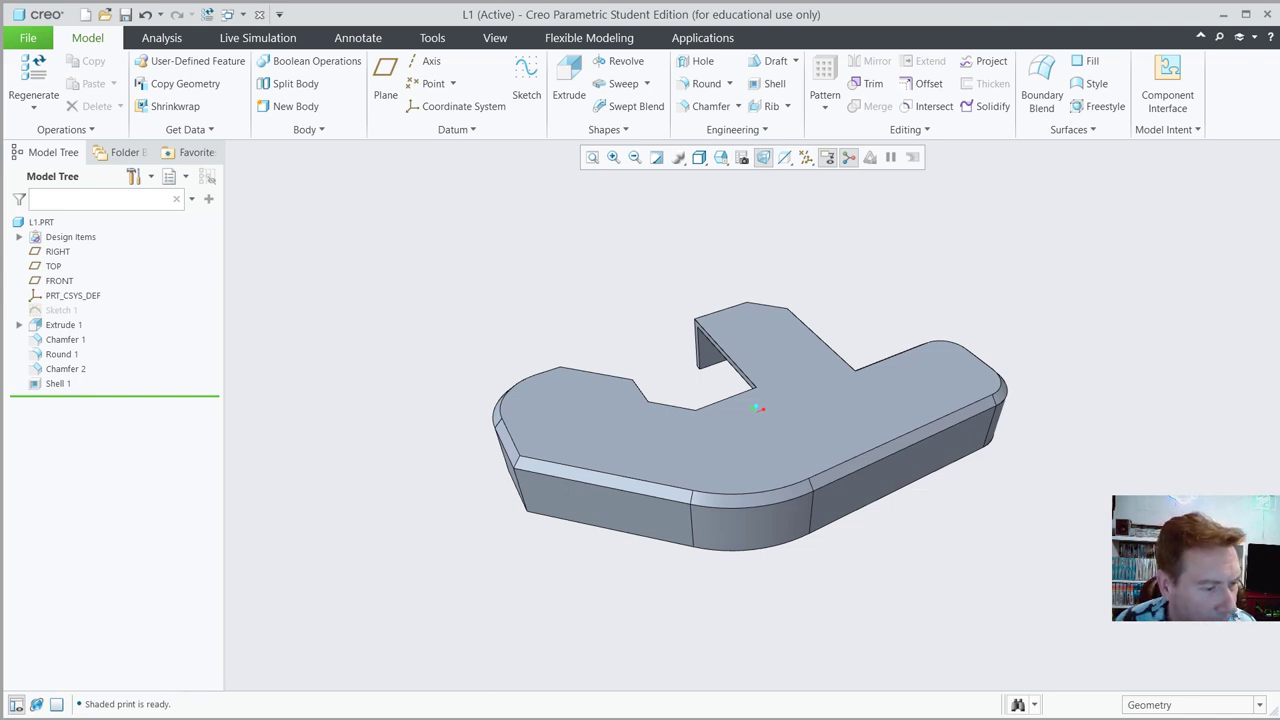
- Open the L1 PDF from the Desktop in File Explorer, check the printed part, and return to Creo Parametric
key("alt+Tab")
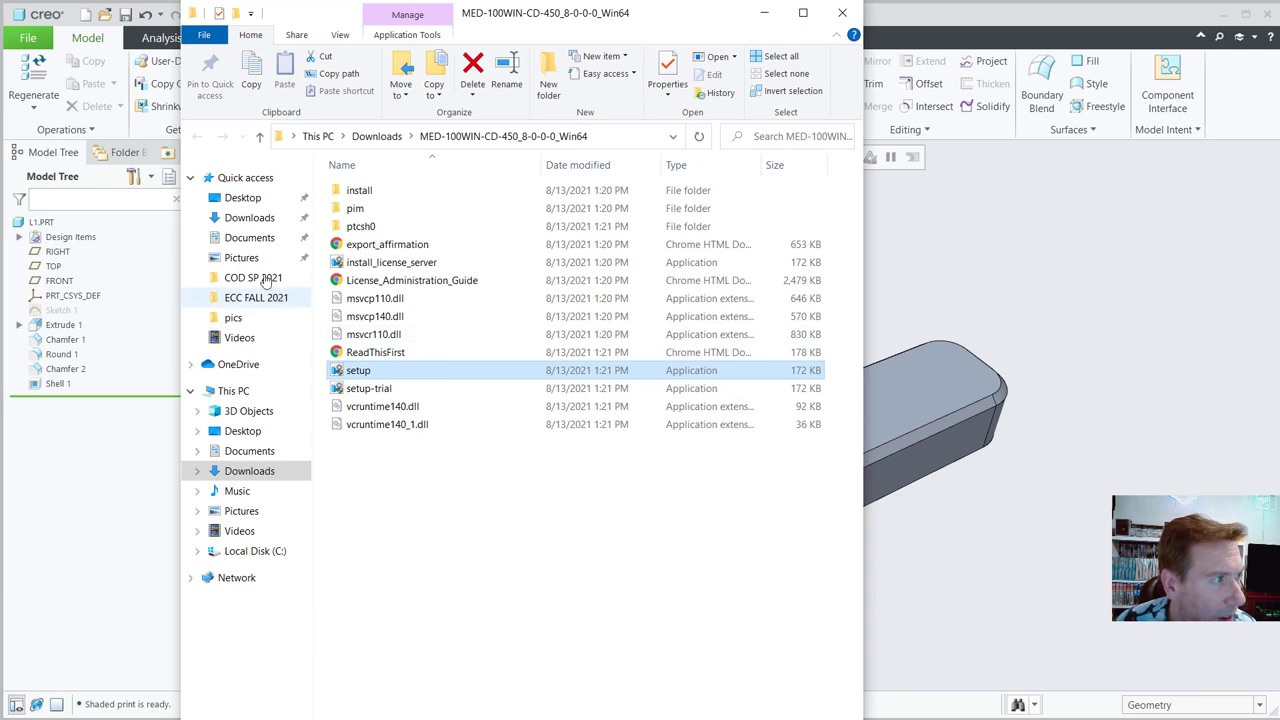
left_click(238, 197)
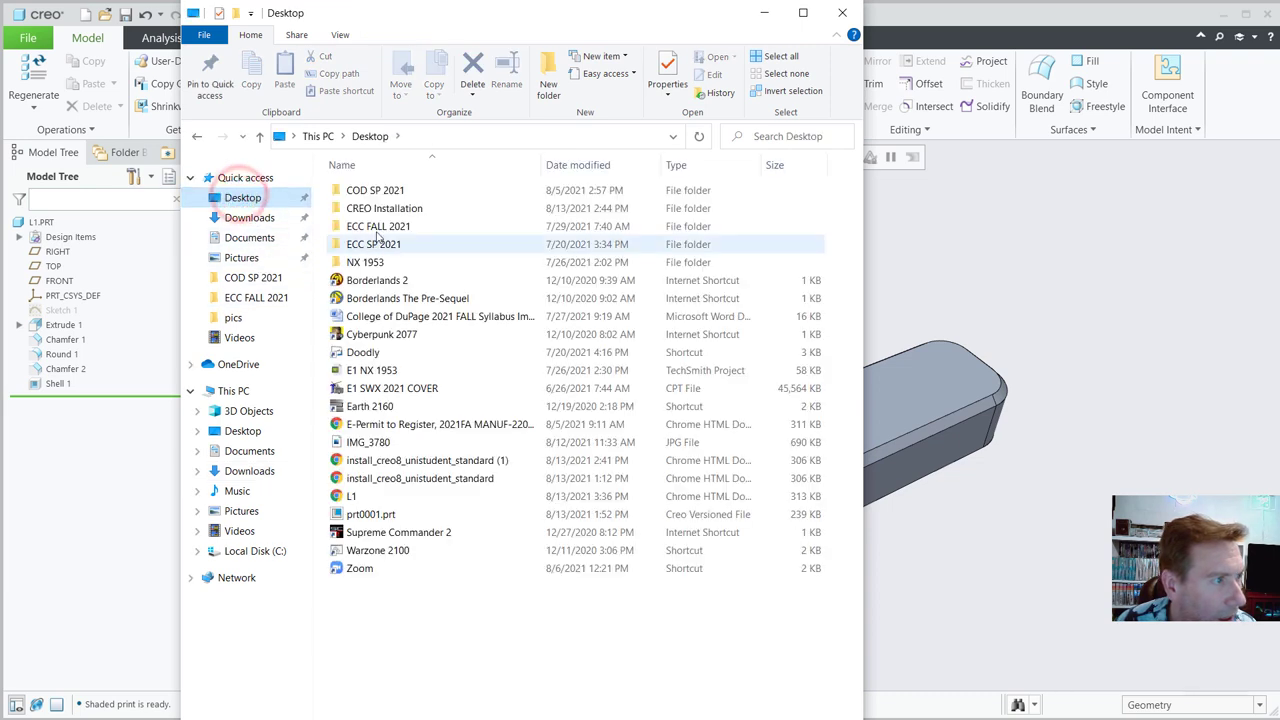
left_click(351, 501)
right_click(350, 500)
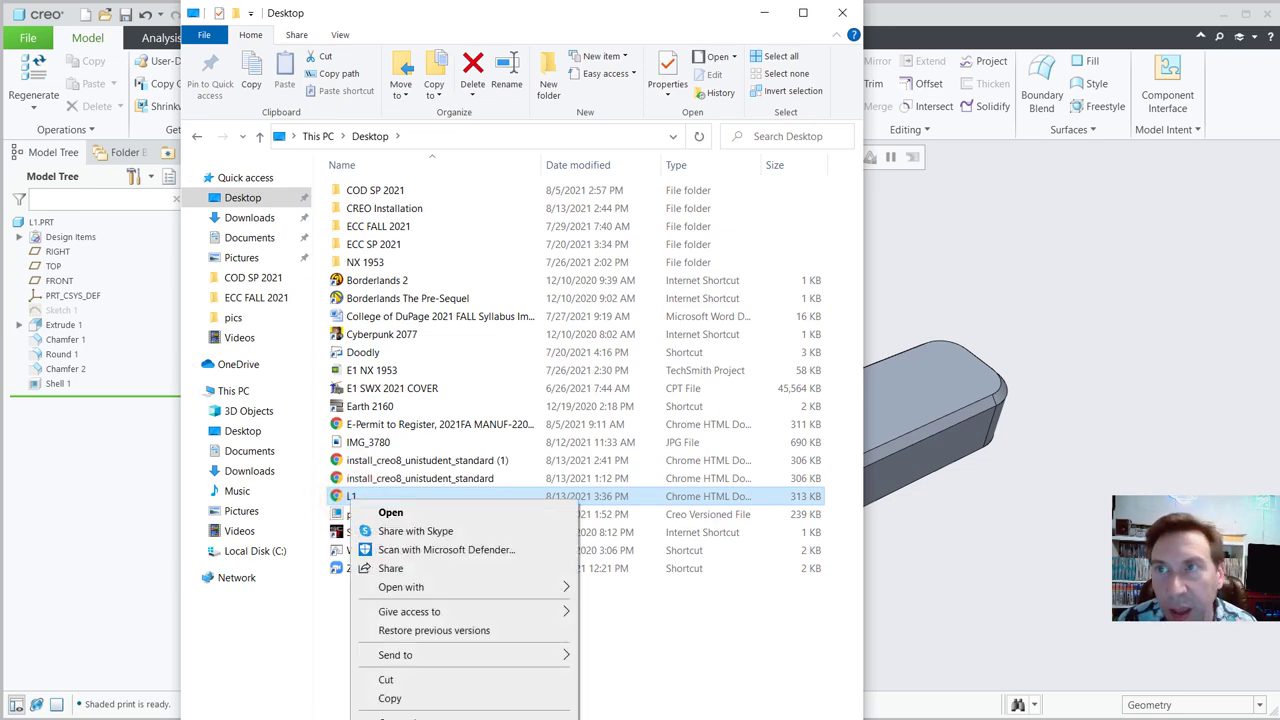
left_click(391, 512)
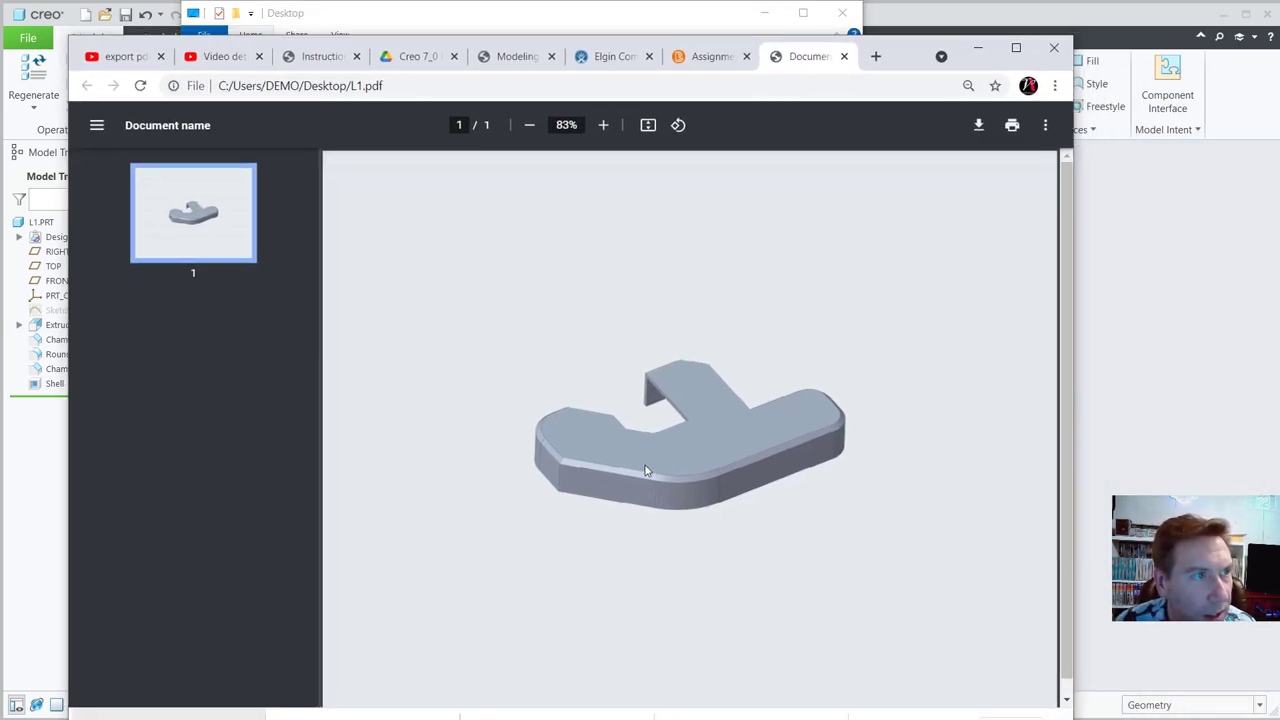
left_click(1096, 20)
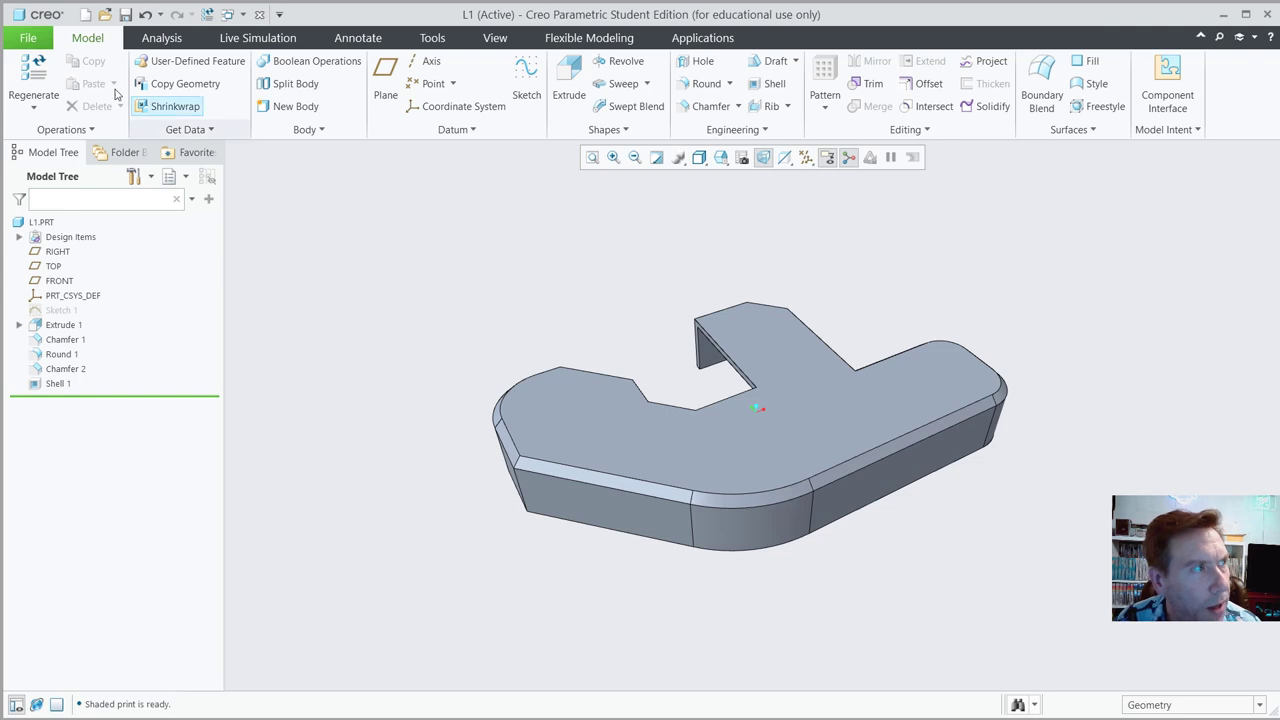
- Create a new solid part named L1b with the default template
left_click(85, 15)
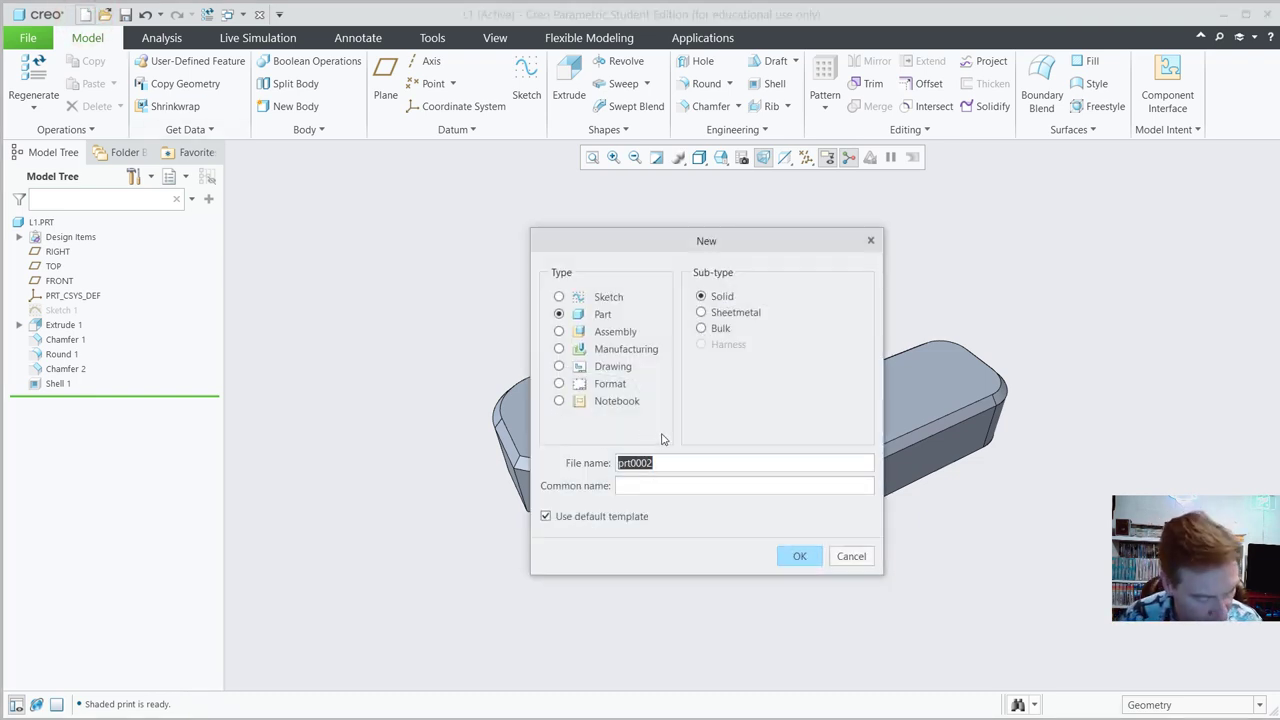
type("L1b")
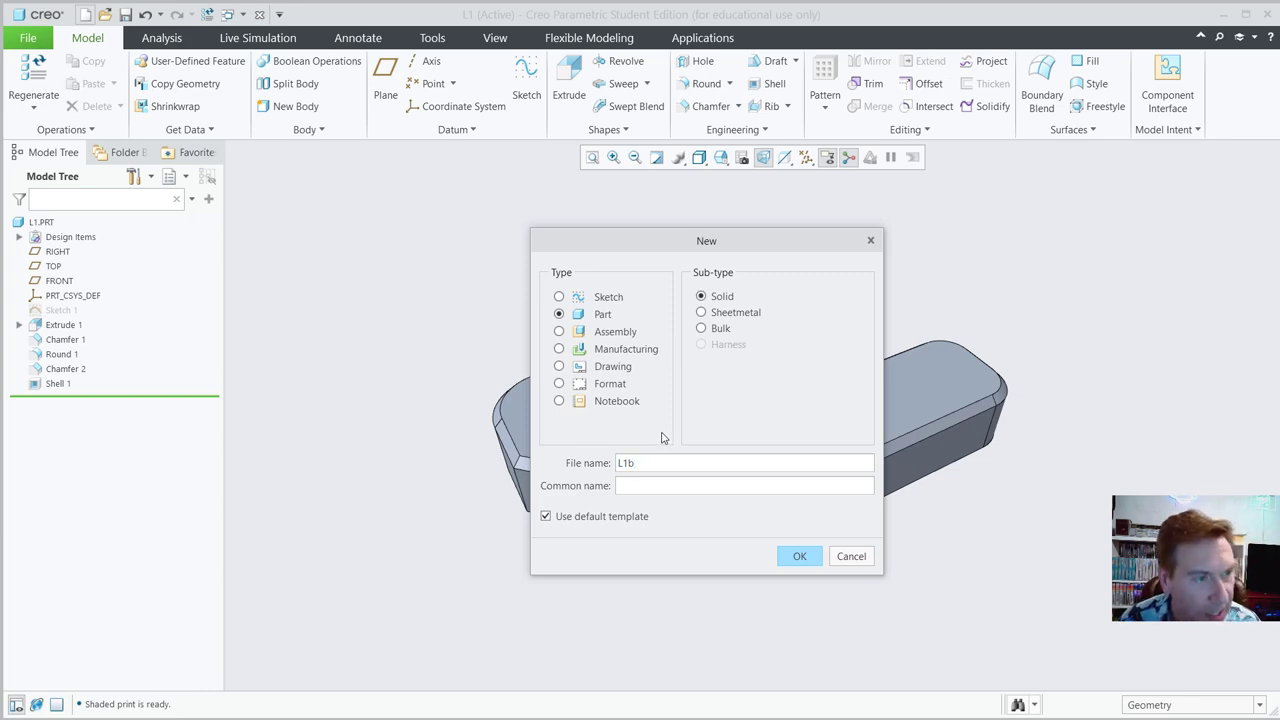
left_click(785, 558)
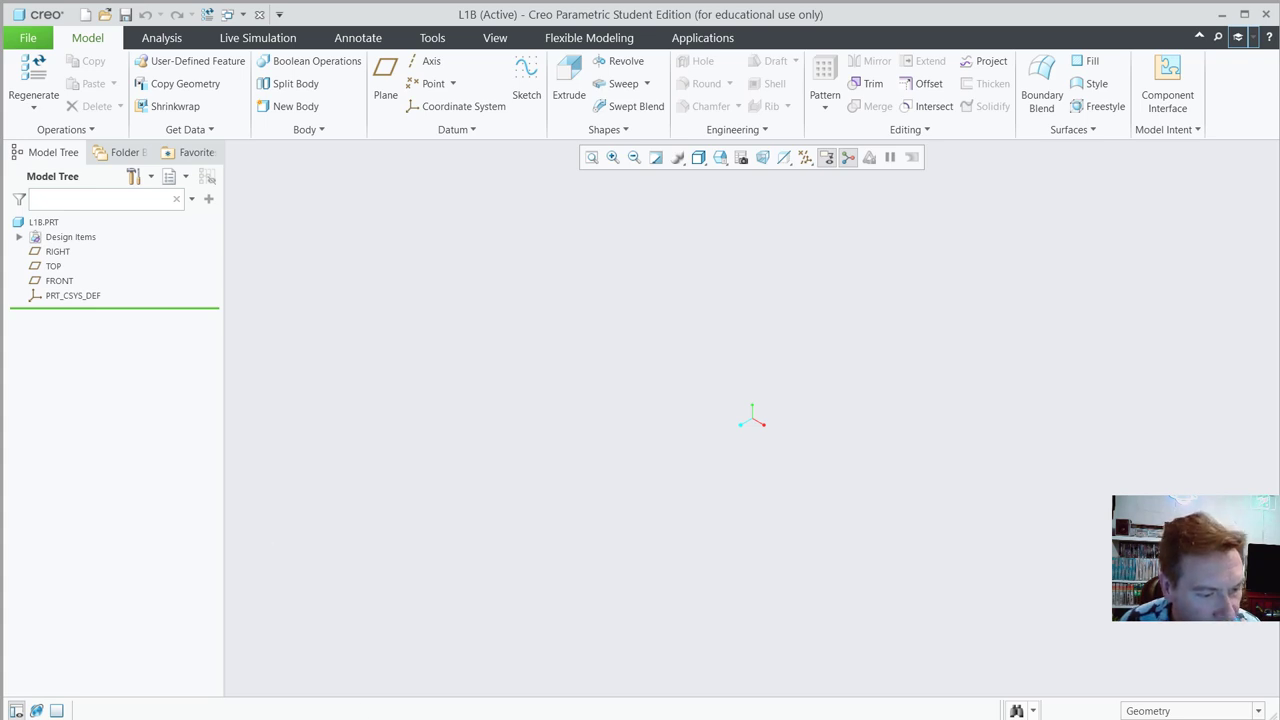
- Switch to Chrome and examine the Lab 1B drawing on page 25 of the Creo PDF for its dimensions, then return to Creo Parametric
key("super+e")
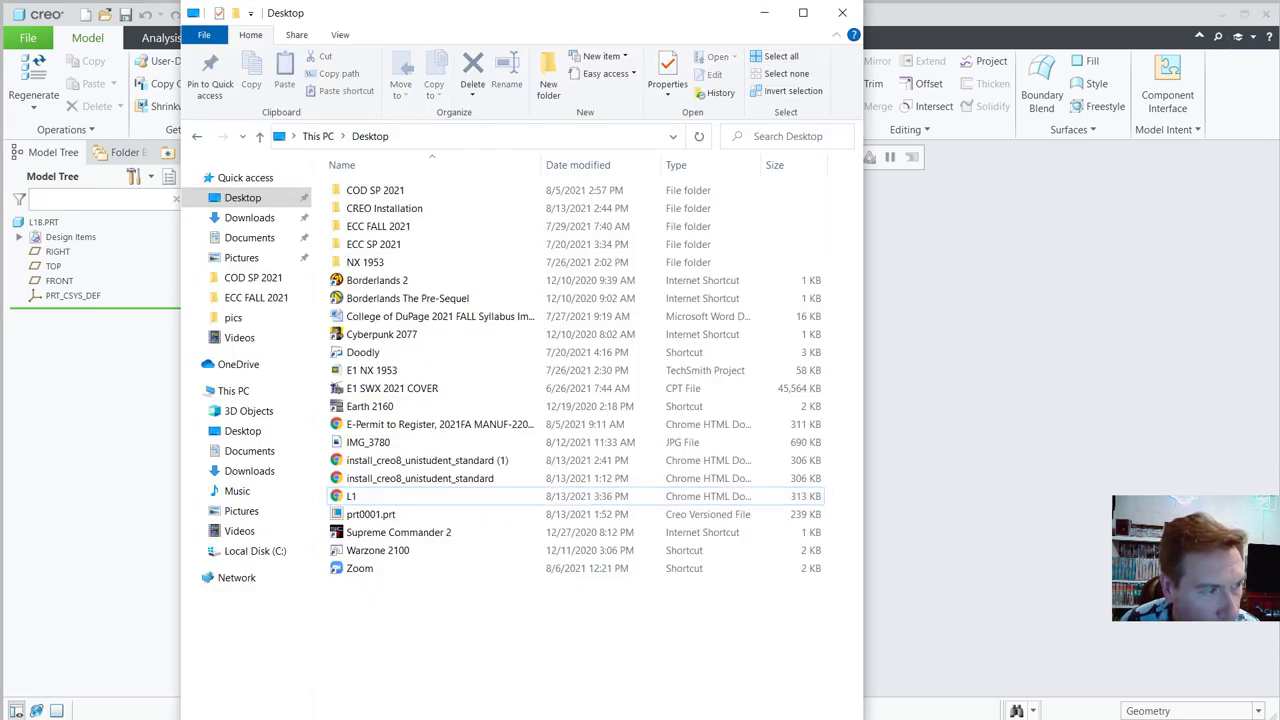
left_click(842, 12)
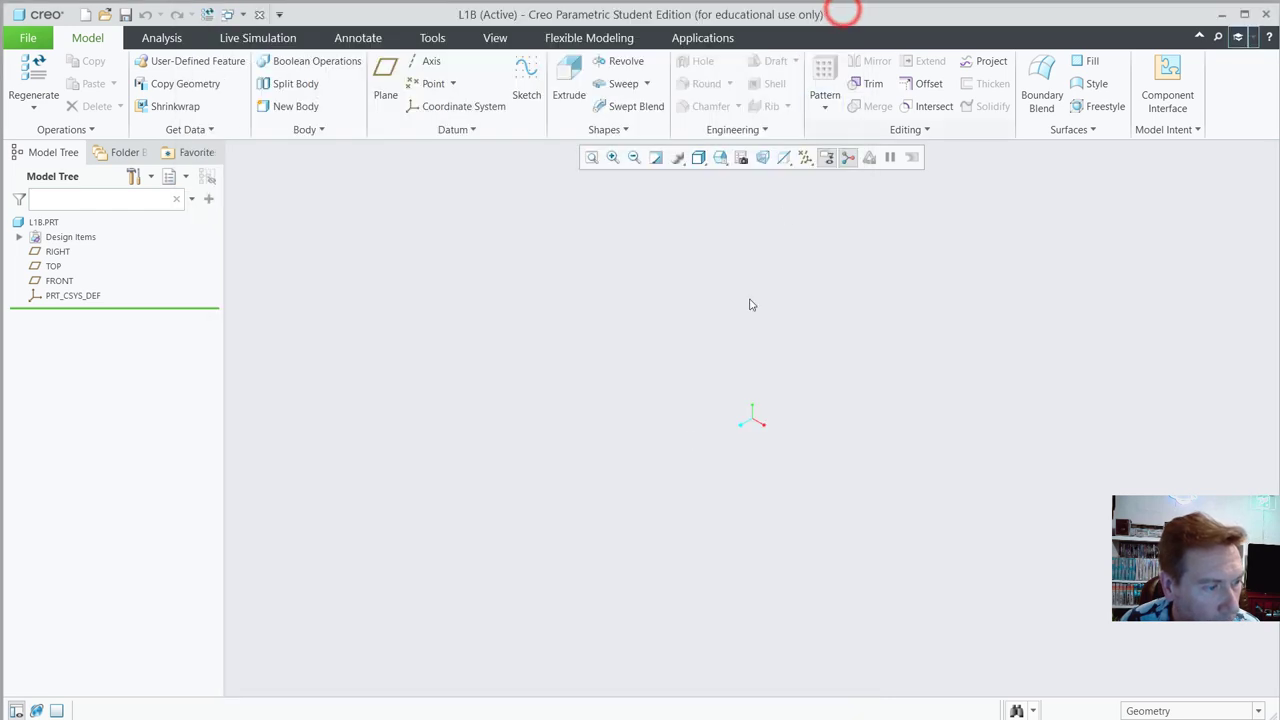
key("alt+Tab")
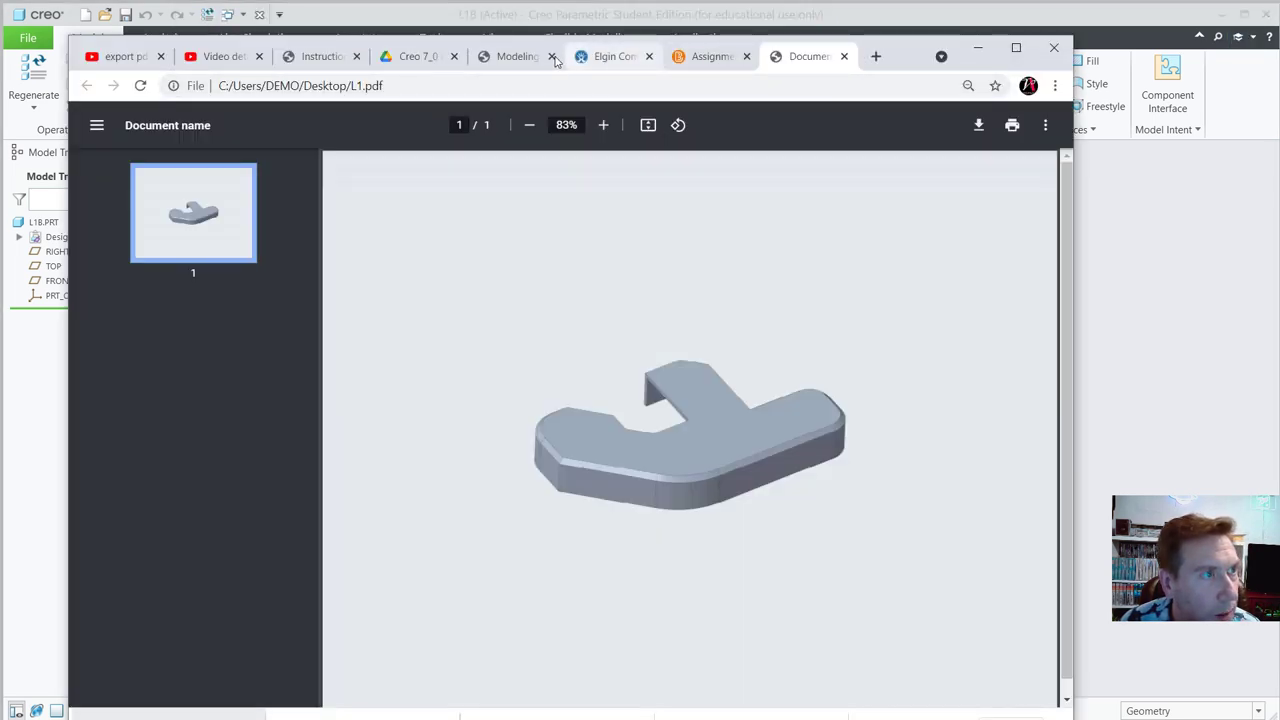
left_click(518, 56)
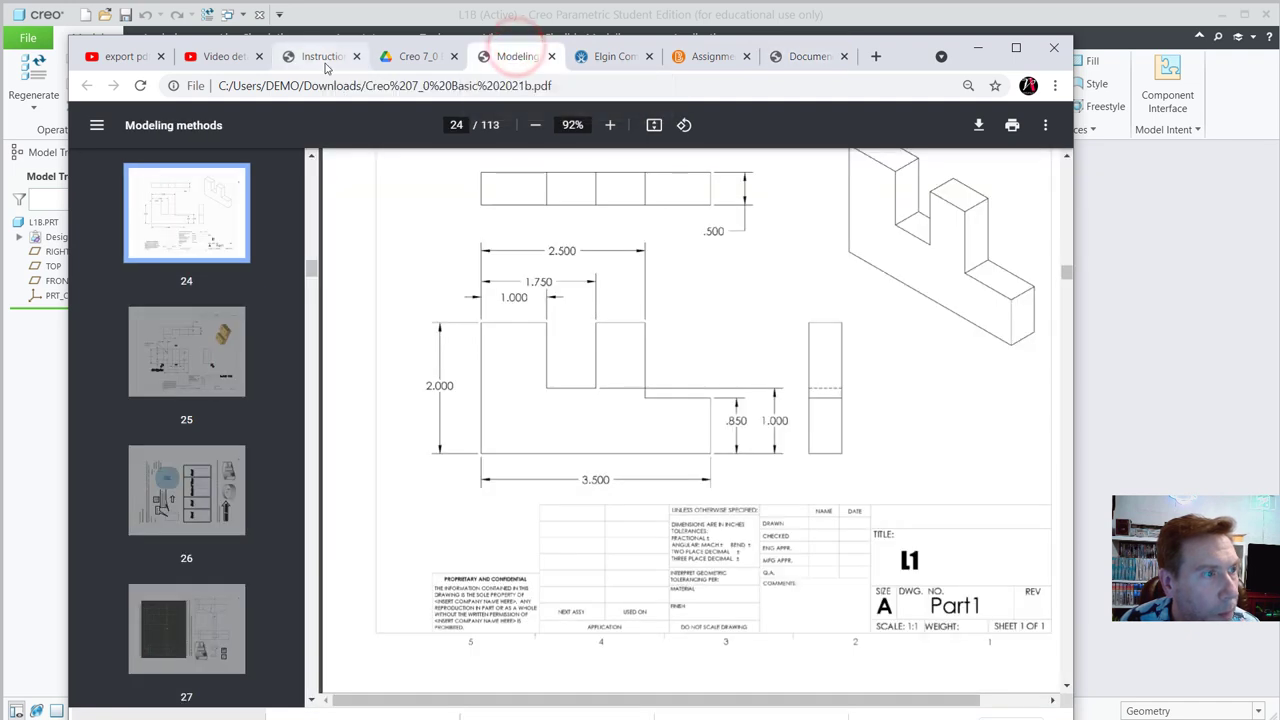
scroll(407, 200, "down", 6)
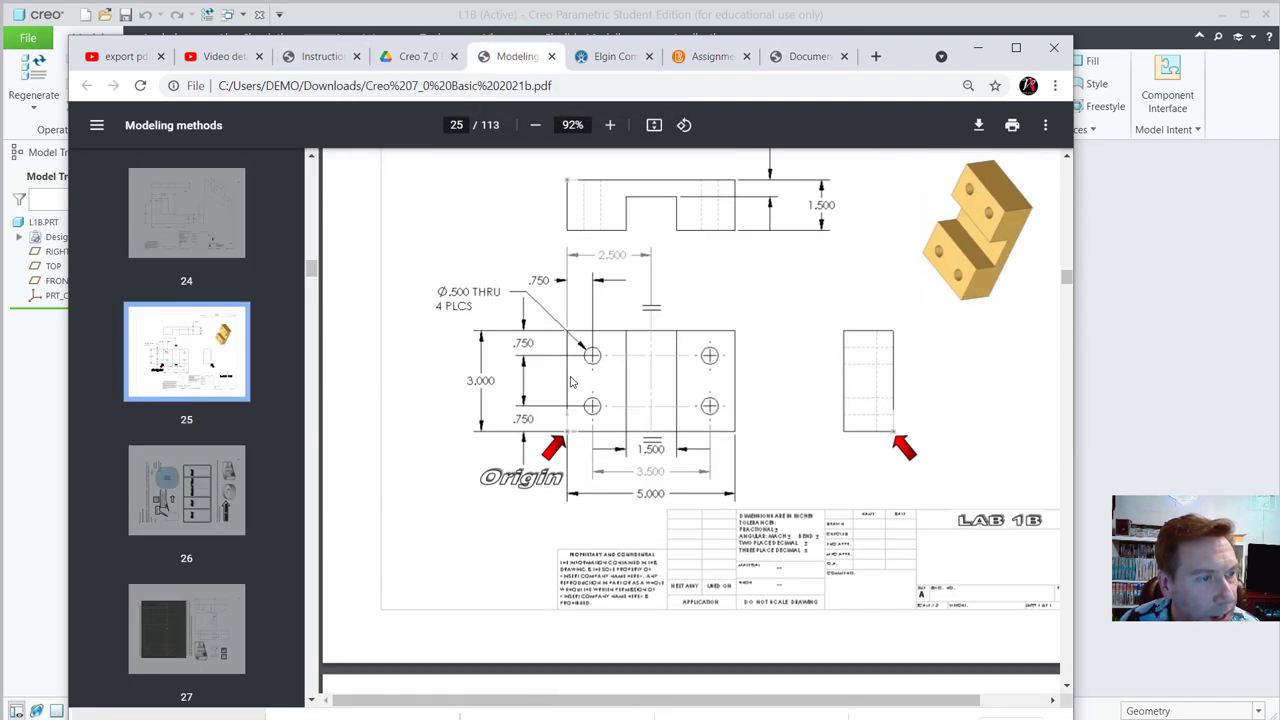
scroll(571, 381, "up", 1)
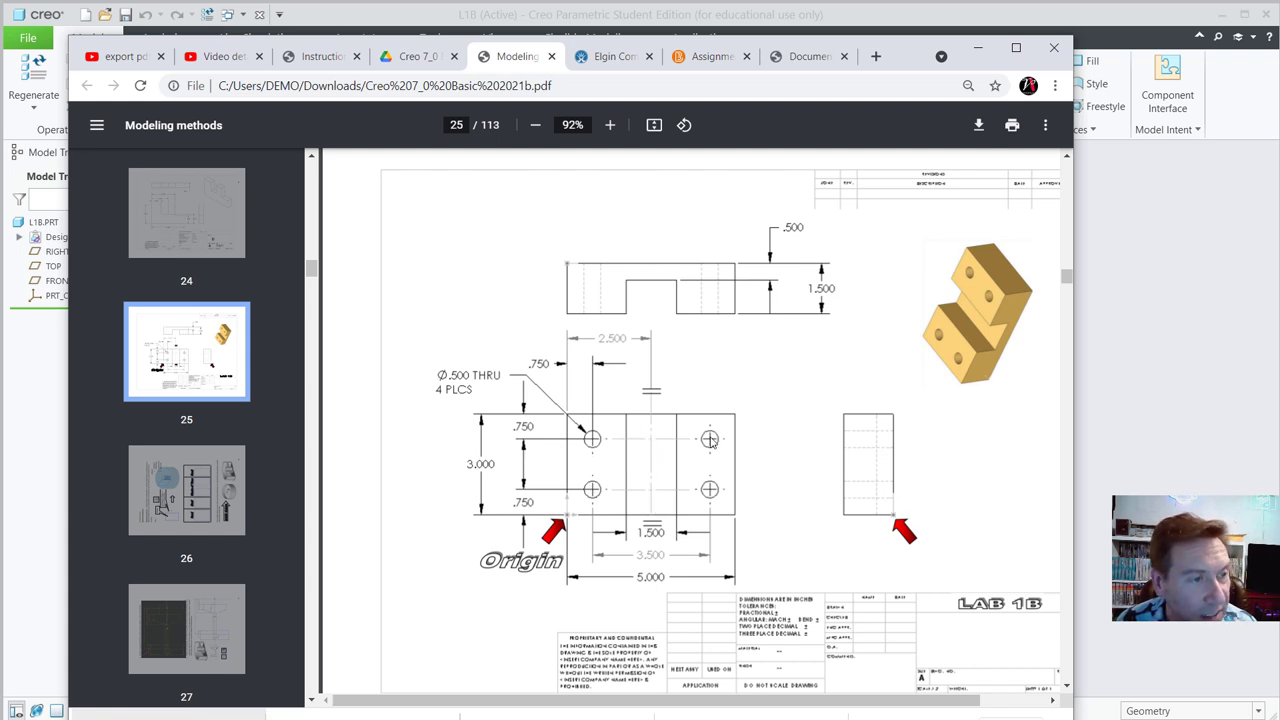
left_click(1170, 376)
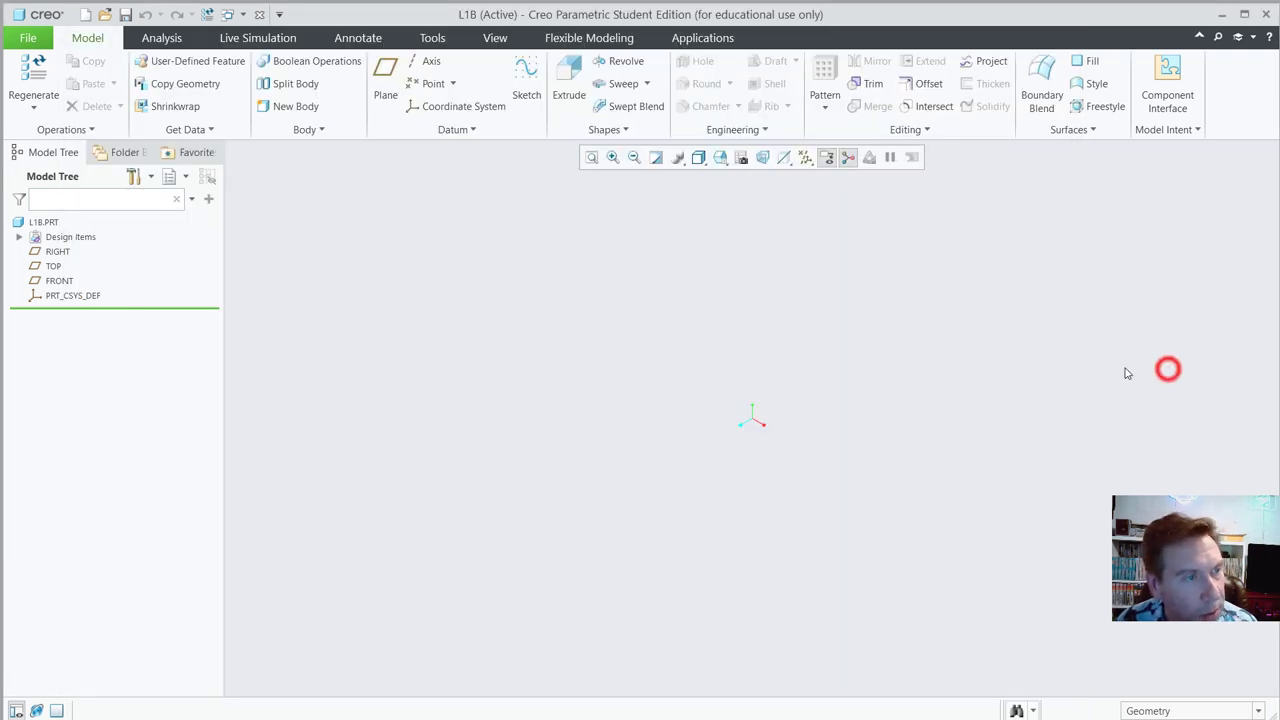
- Start an extrude sketch on the TOP plane and draw a center rectangle about 83 by 46 at the origin
left_click(53, 267)
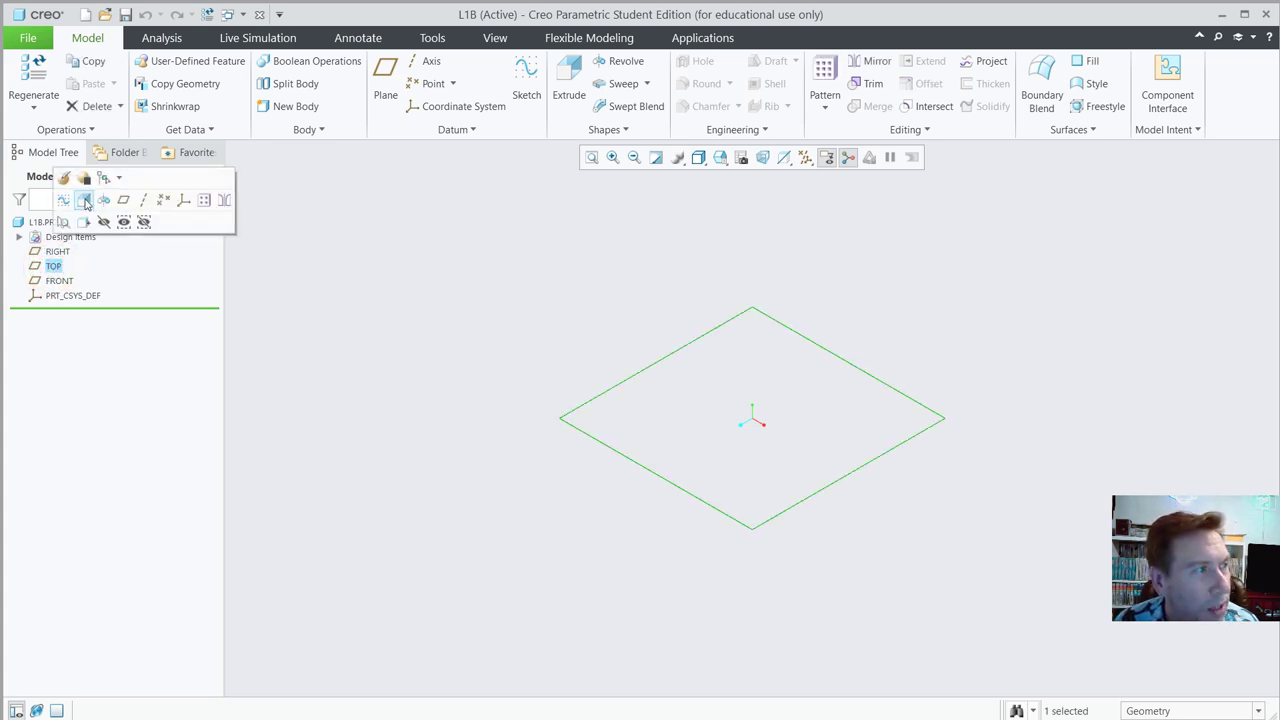
left_click(85, 201)
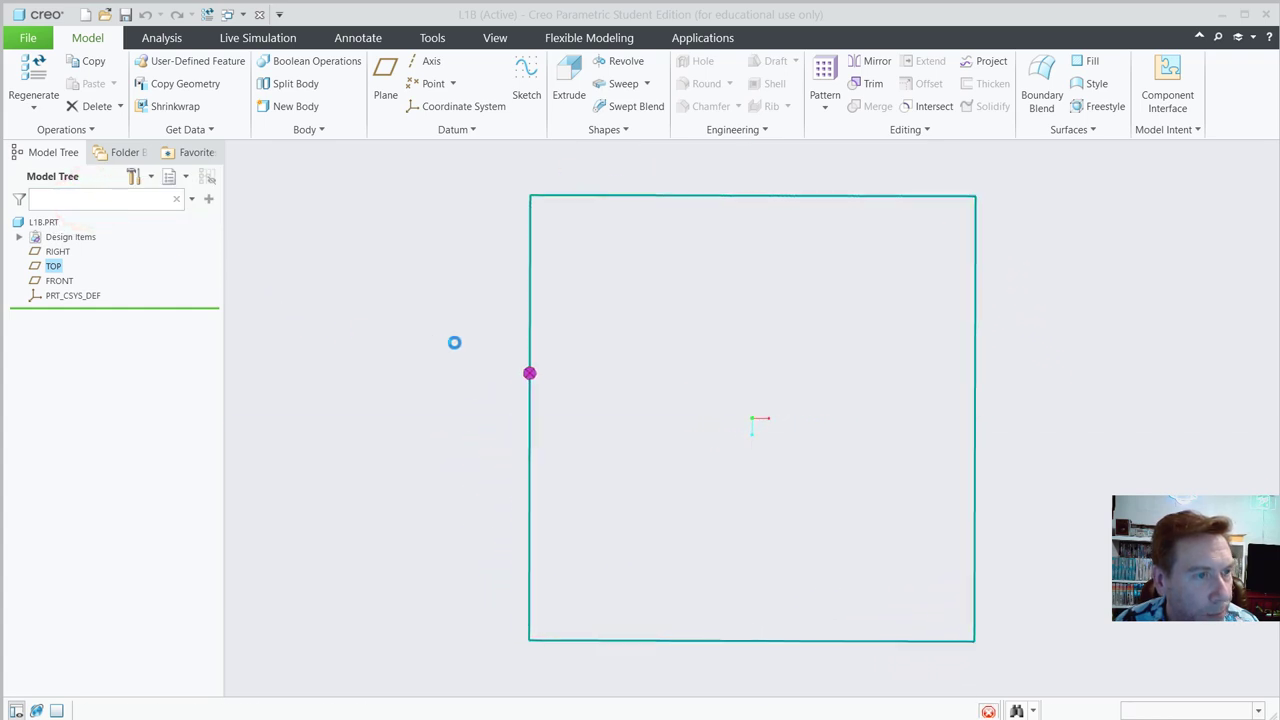
left_click(416, 83)
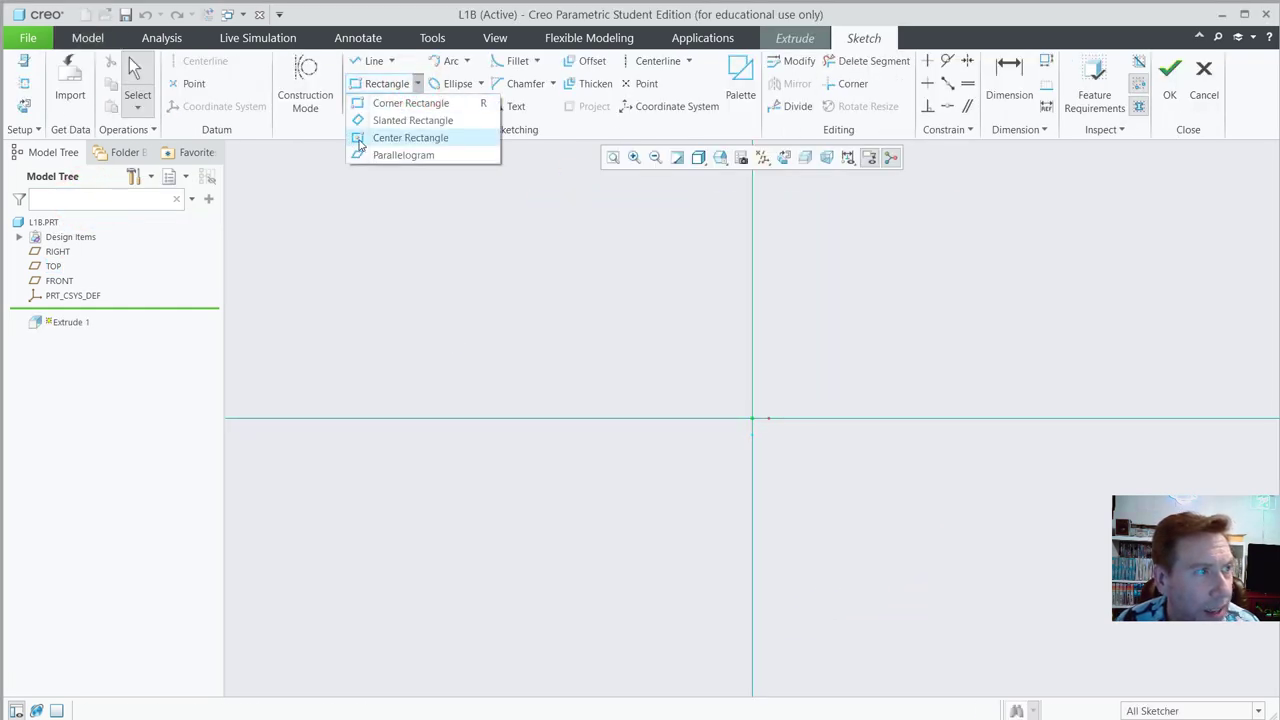
left_click(356, 138)
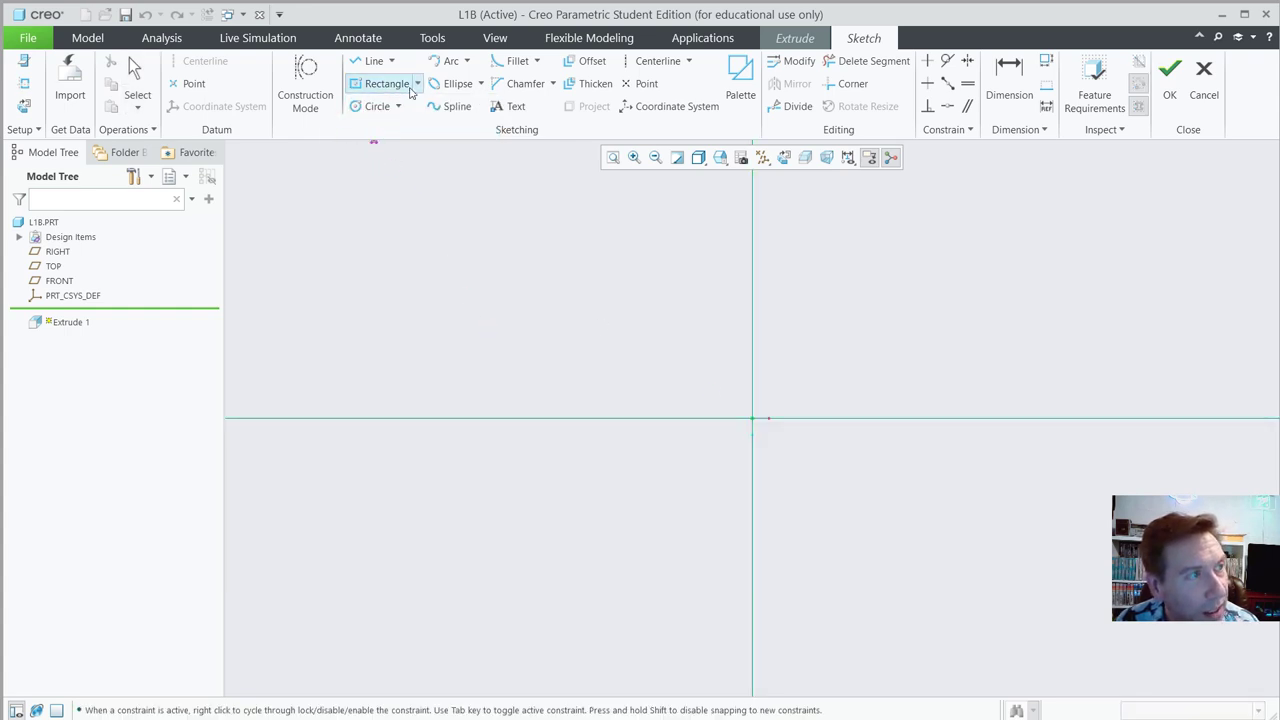
left_click(752, 418)
left_click(800, 400)
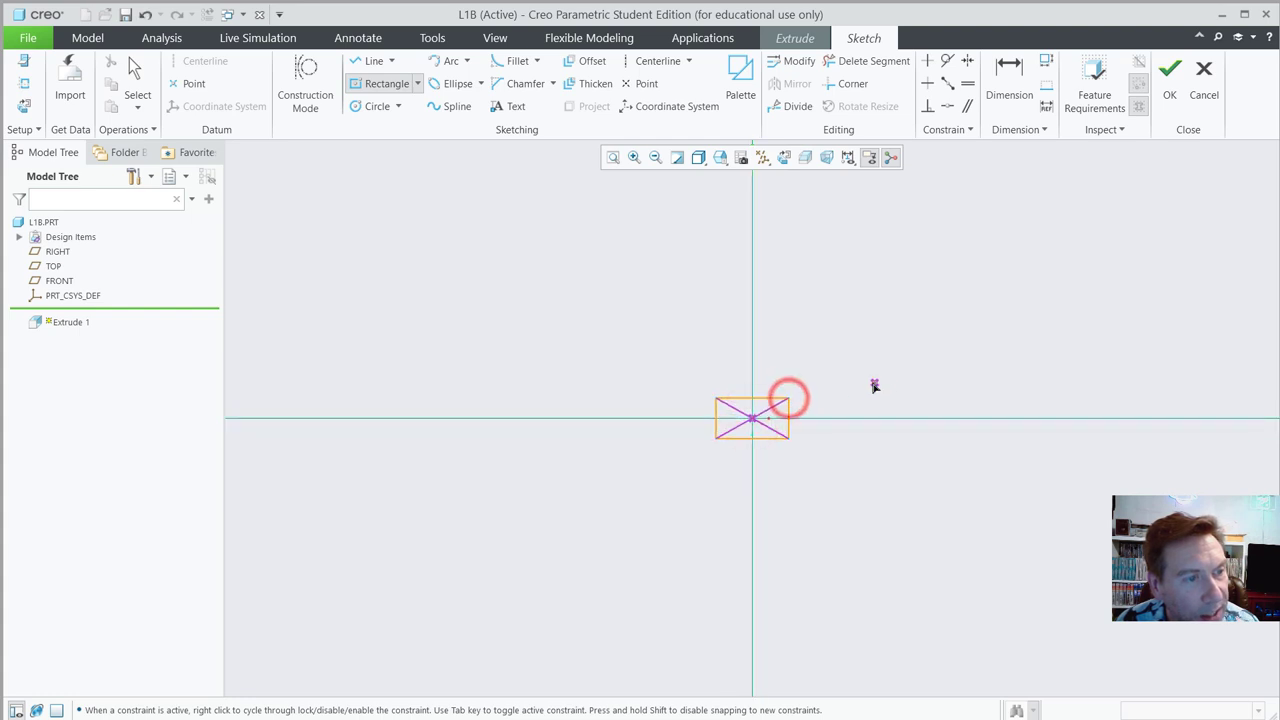
middle_click(872, 390)
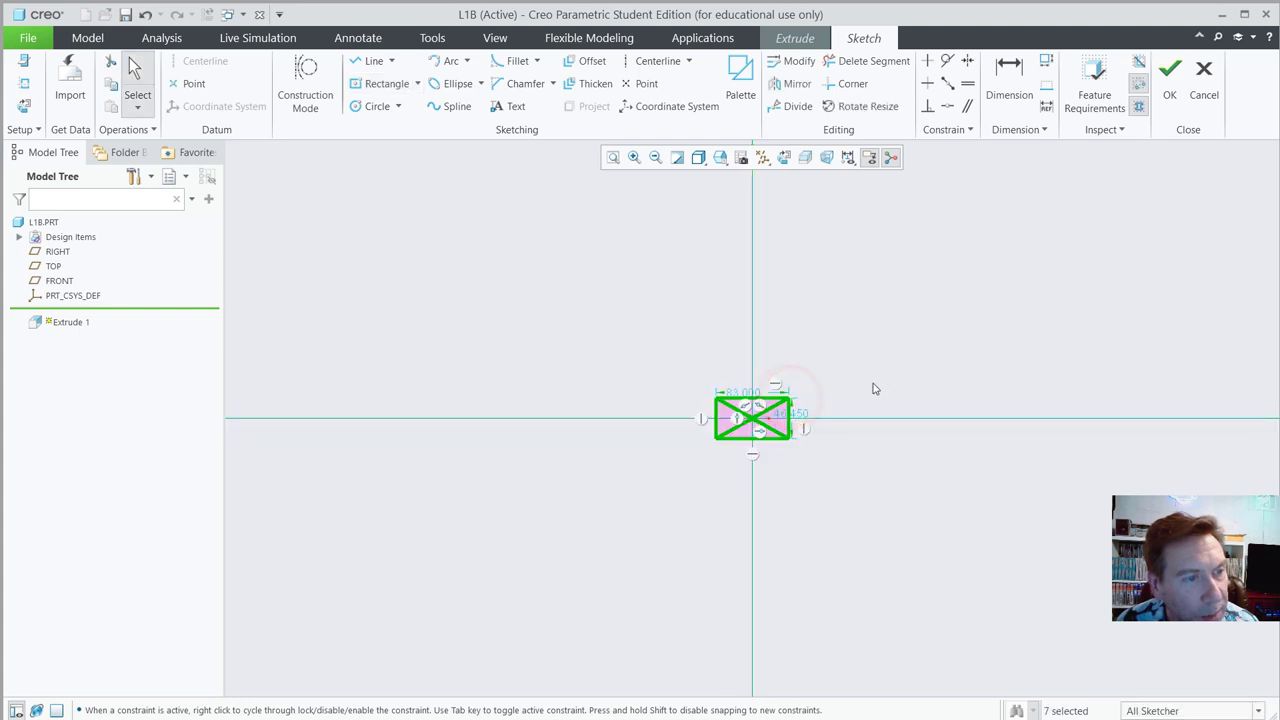
- Set the rectangle's height to 3 and its width to 5
left_click(803, 416)
double_click(803, 416)
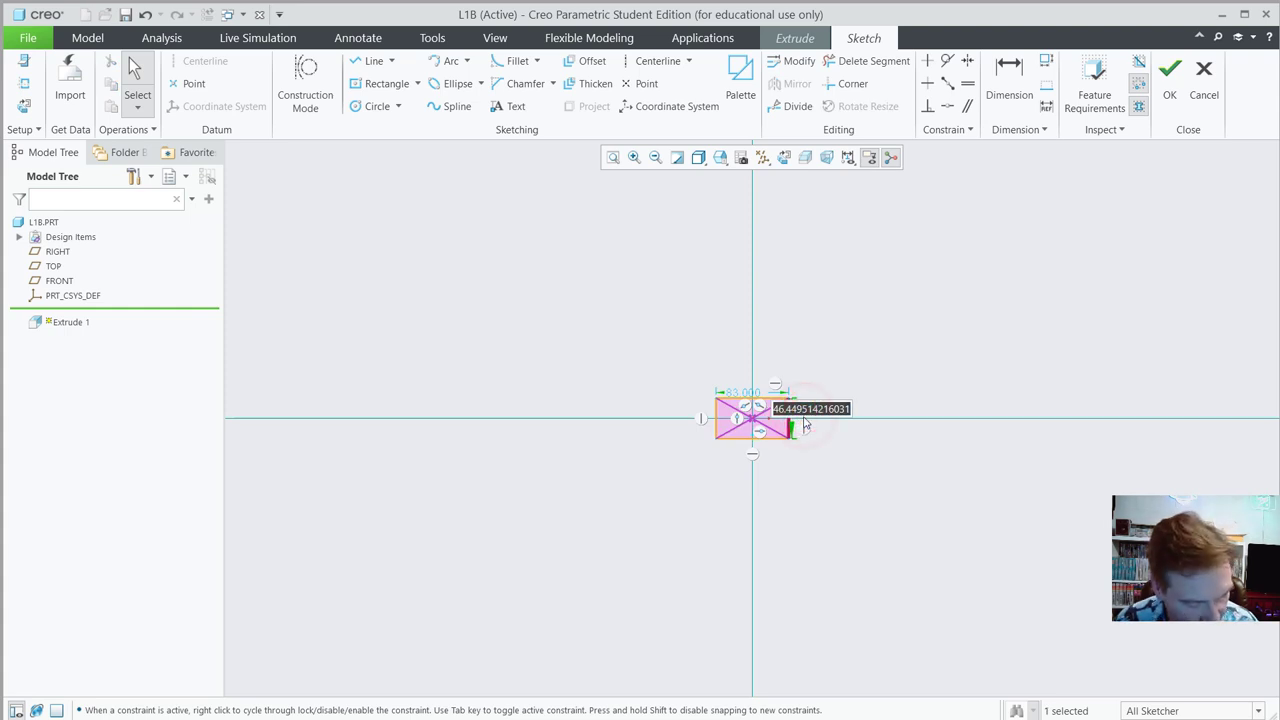
type("3")
key("Return")
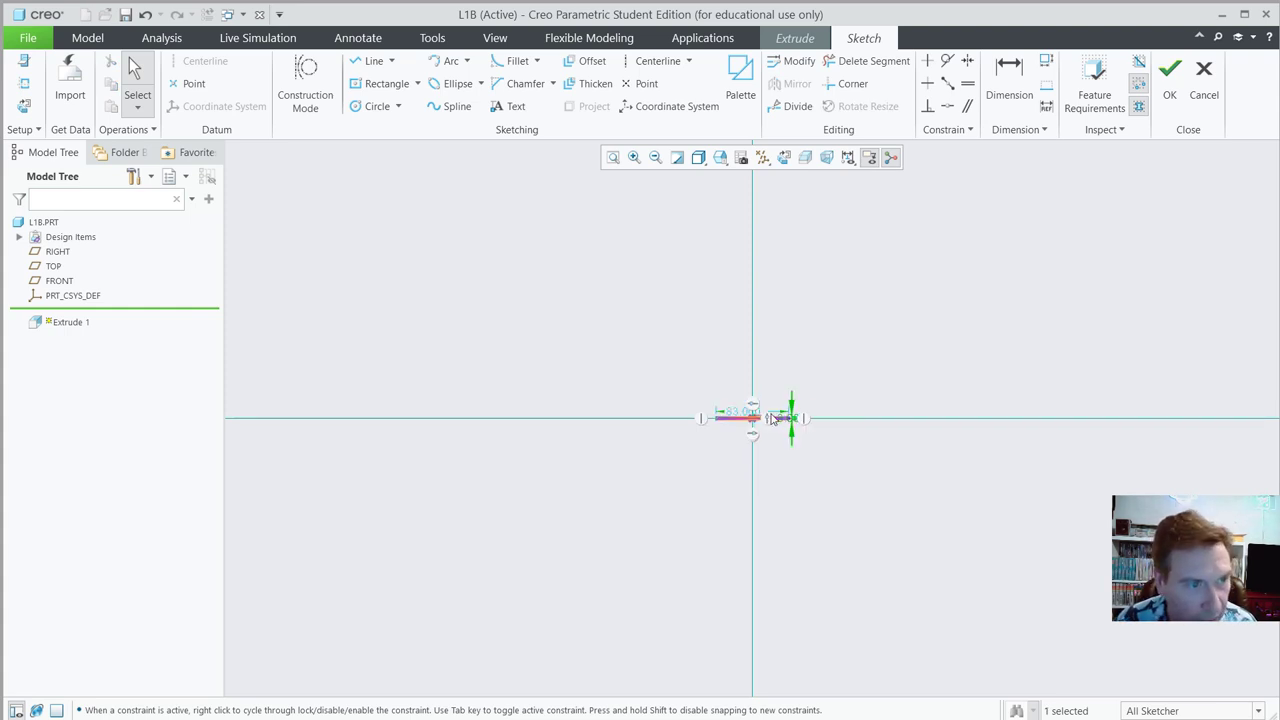
scroll(742, 417, "up", 4)
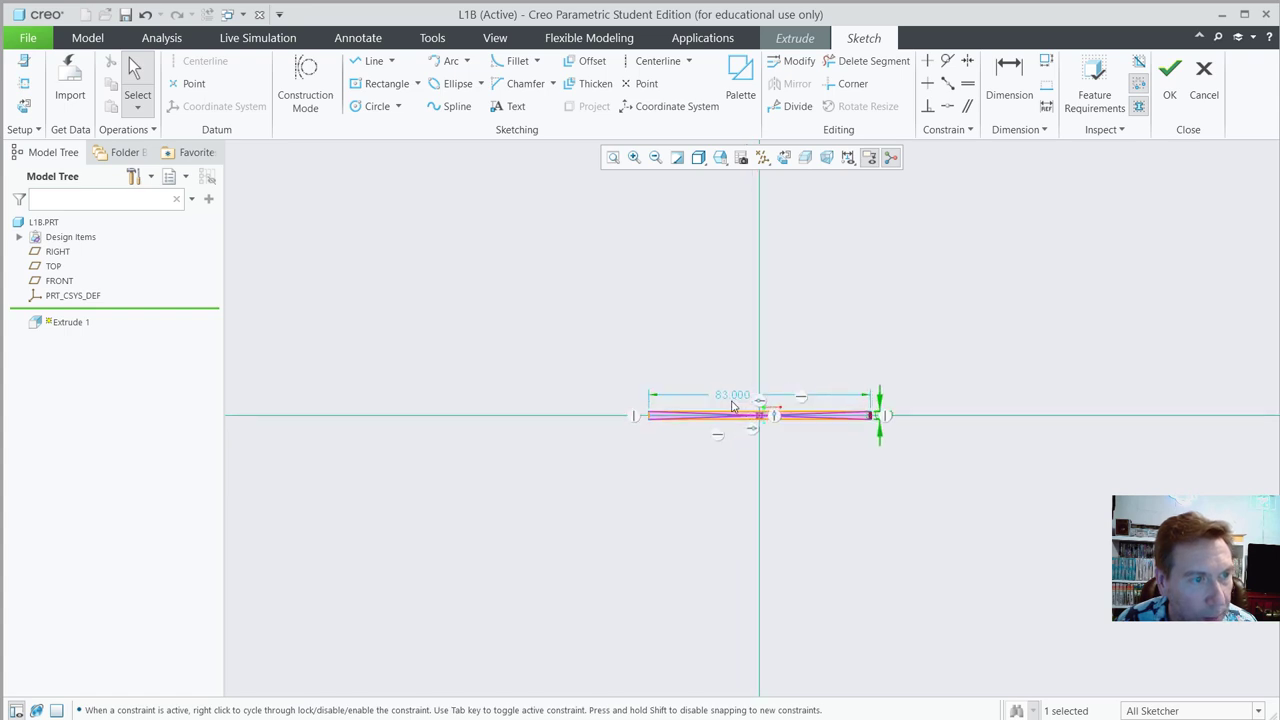
double_click(728, 391)
type("20")
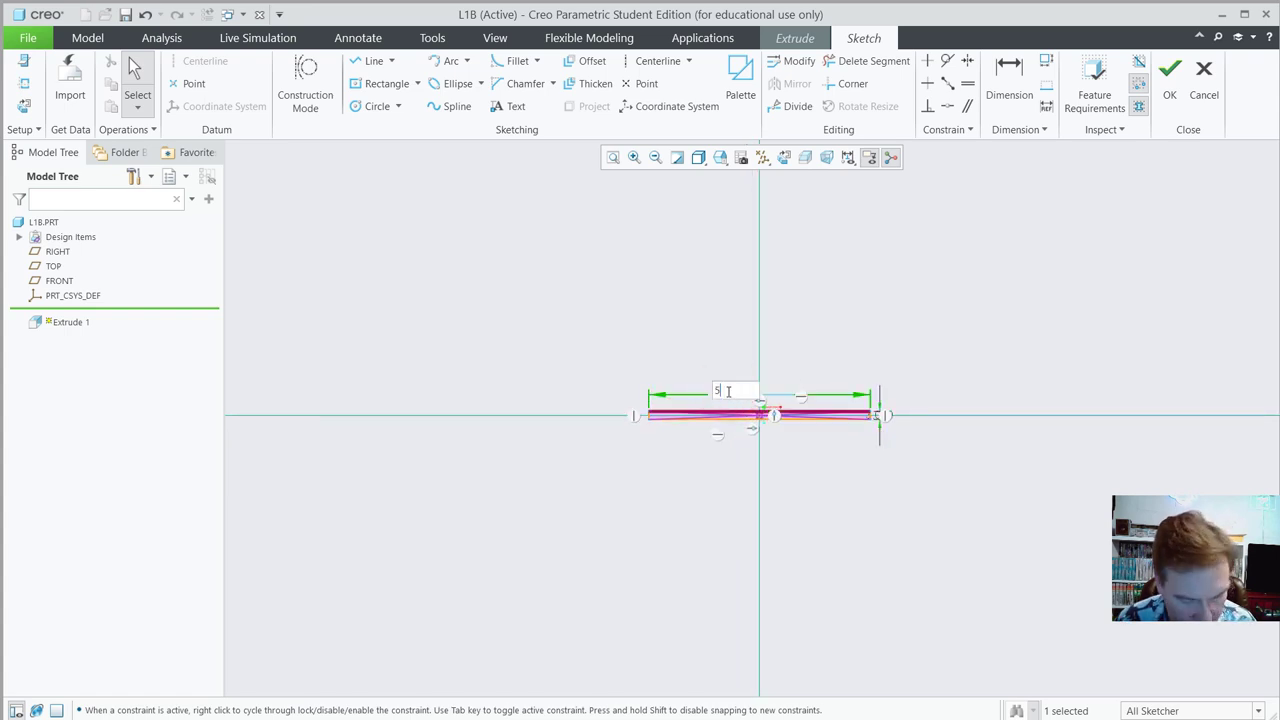
key("Return")
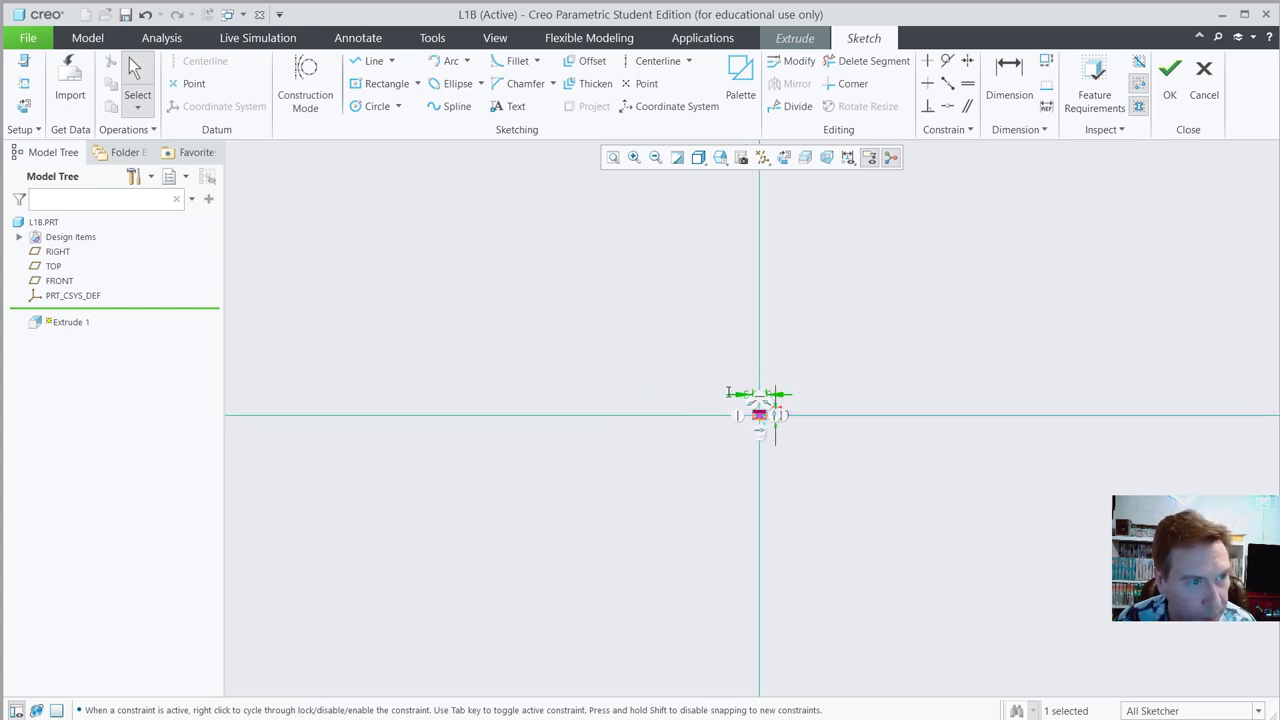
- Refit the sketch and move the rectangle's width and height dimensions closer to its edges
left_click(614, 158)
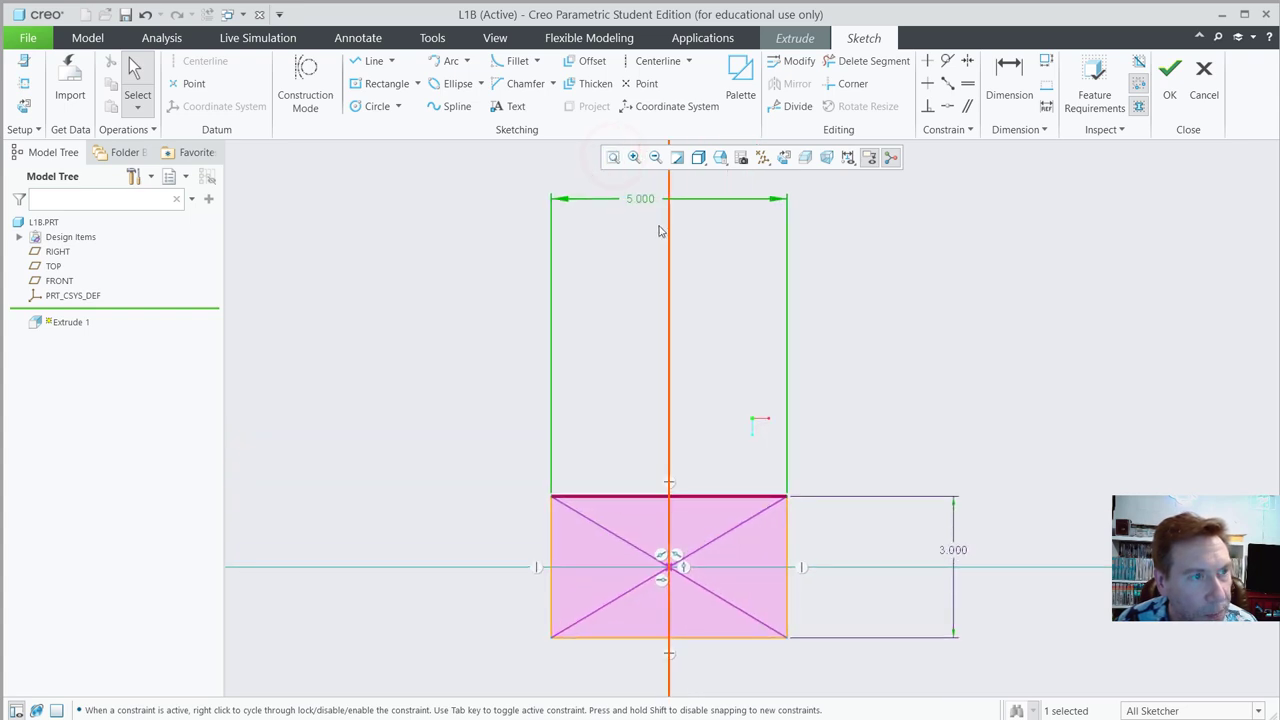
mouse_move(637, 206)
left_mouse_down()
mouse_move(660, 266)
mouse_move(665, 452)
left_mouse_up()
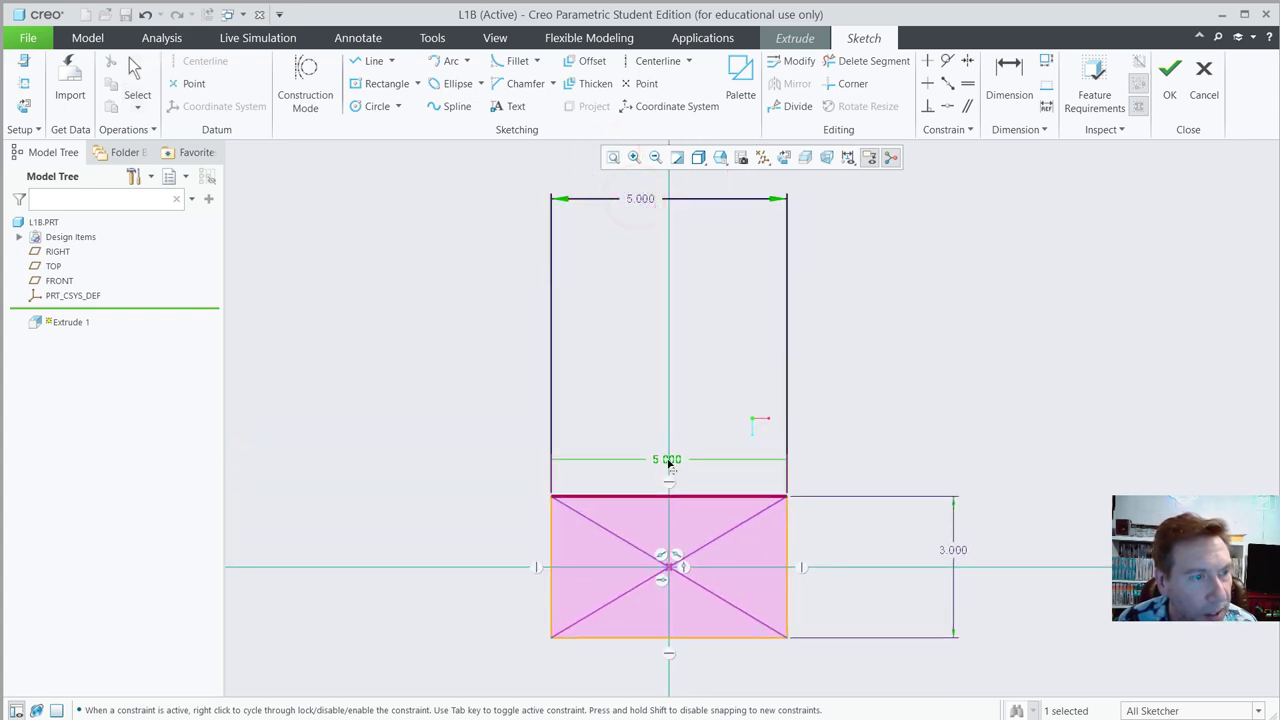
mouse_move(955, 556)
left_mouse_down()
mouse_move(863, 586)
mouse_move(875, 580)
mouse_move(831, 567)
left_mouse_up()
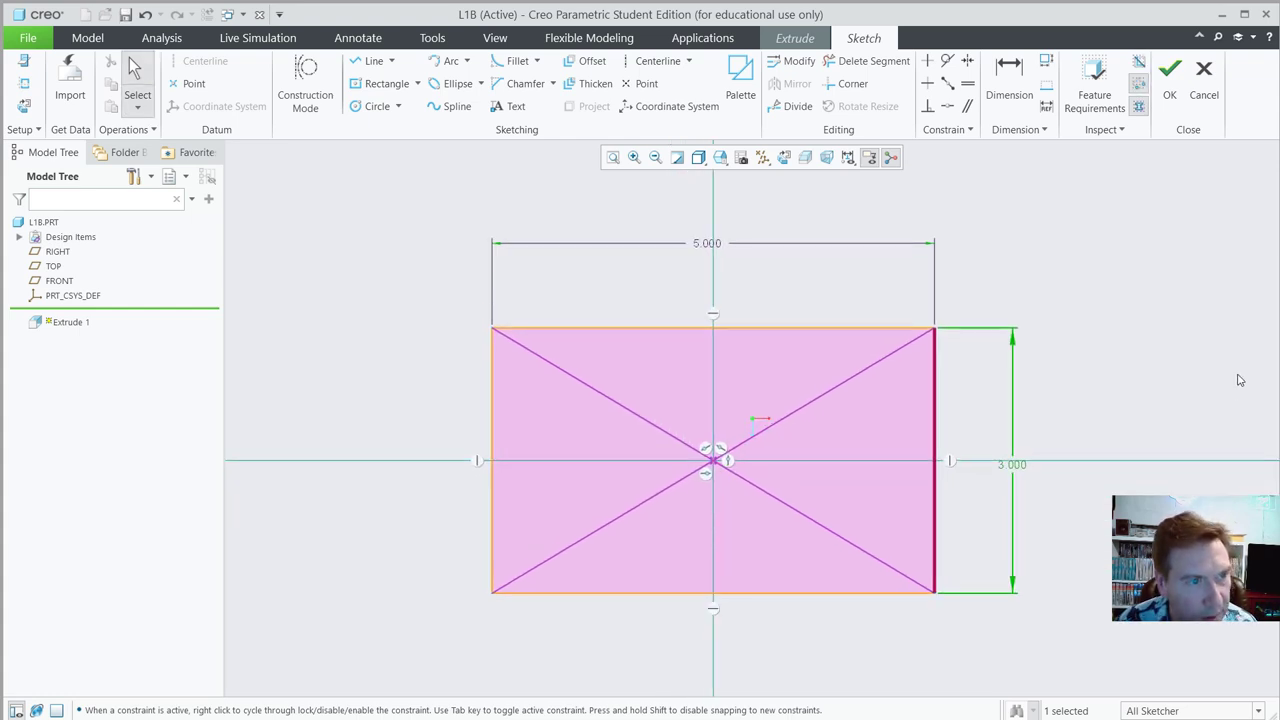
left_click(1173, 337)
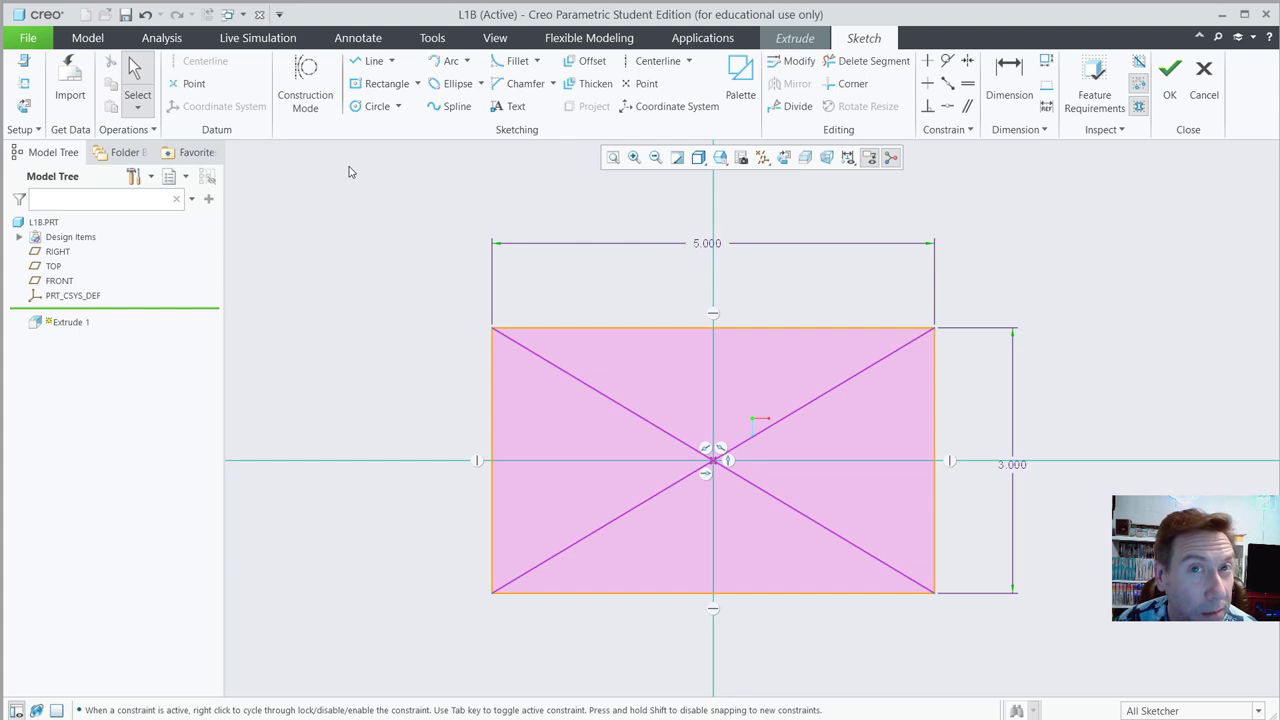
- Sketch a circle about 0.48 in diameter inside the rectangle near its upper-left corner
left_click(371, 106)
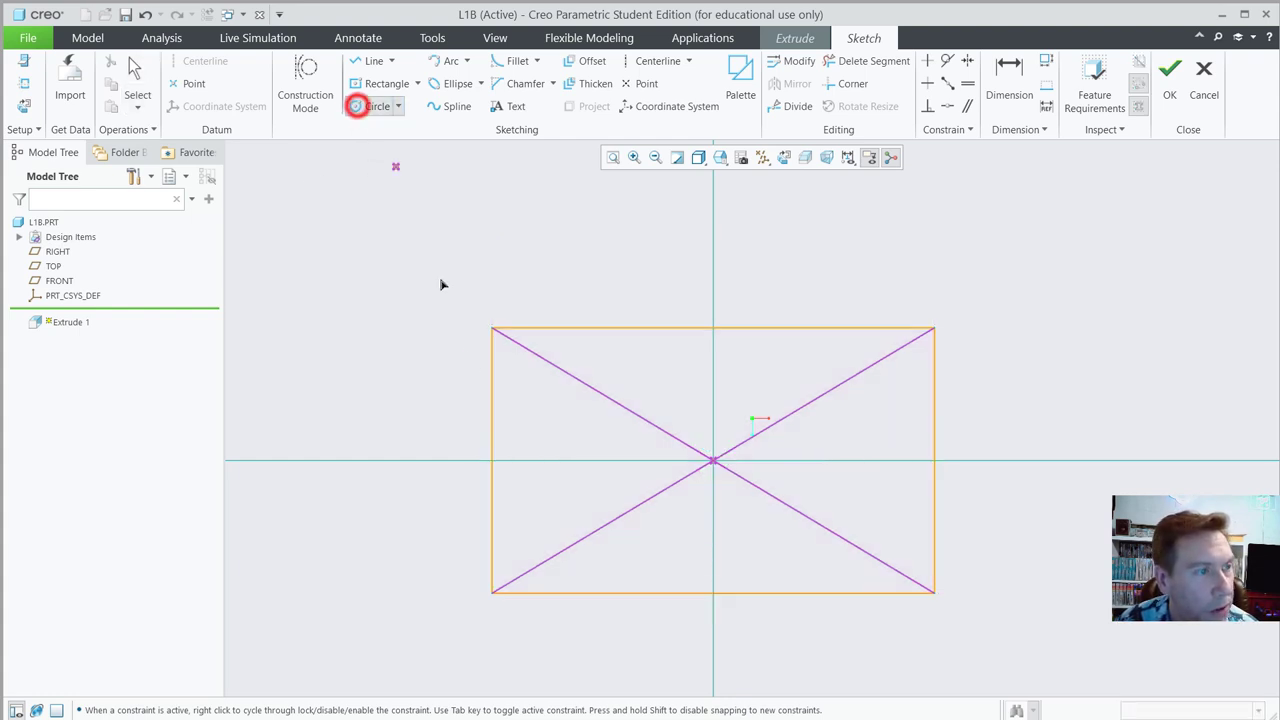
left_click(539, 403)
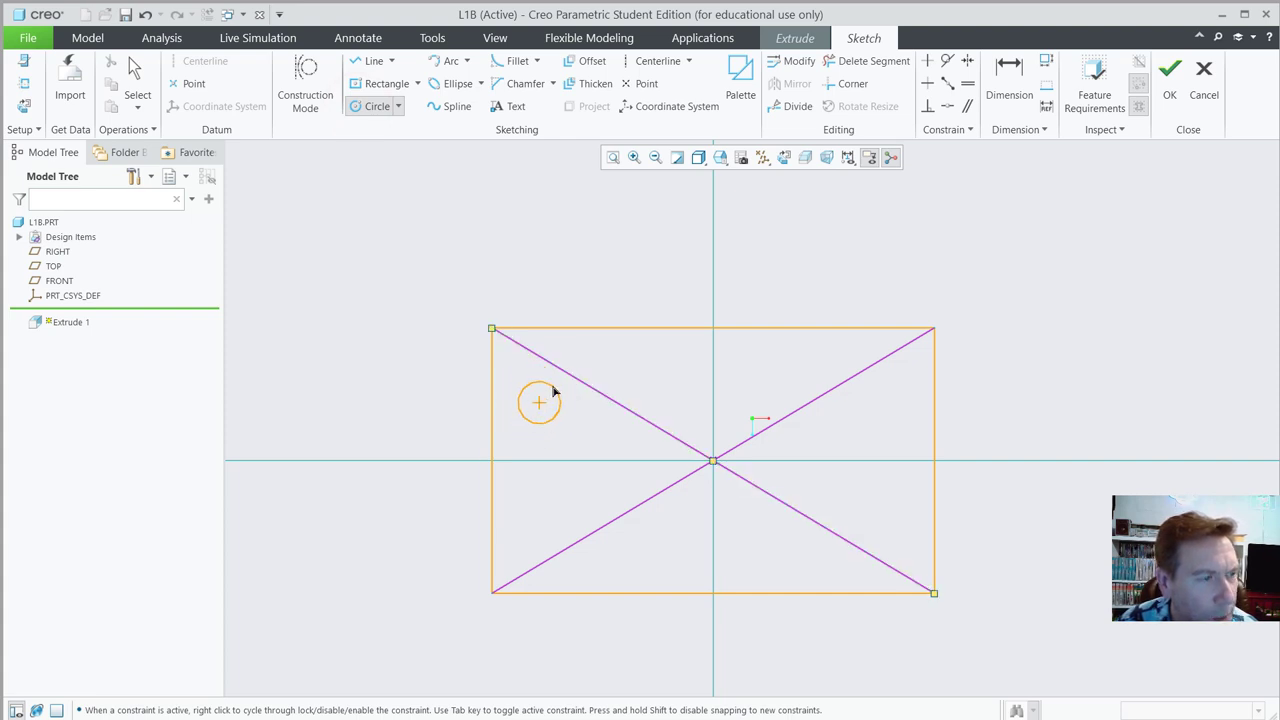
left_click(553, 389)
middle_click(595, 429)
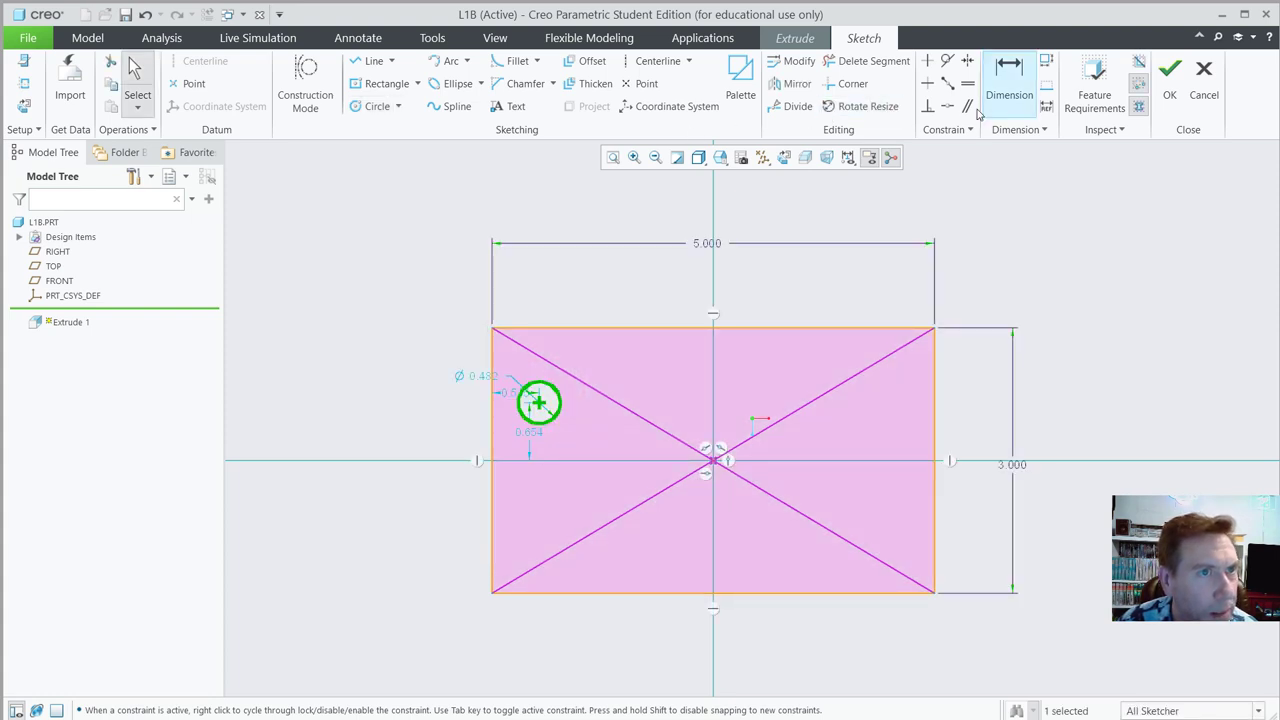
- Dimension the circle's center from the rectangle's upper edge and set the distance to 0.75
left_click(1003, 83)
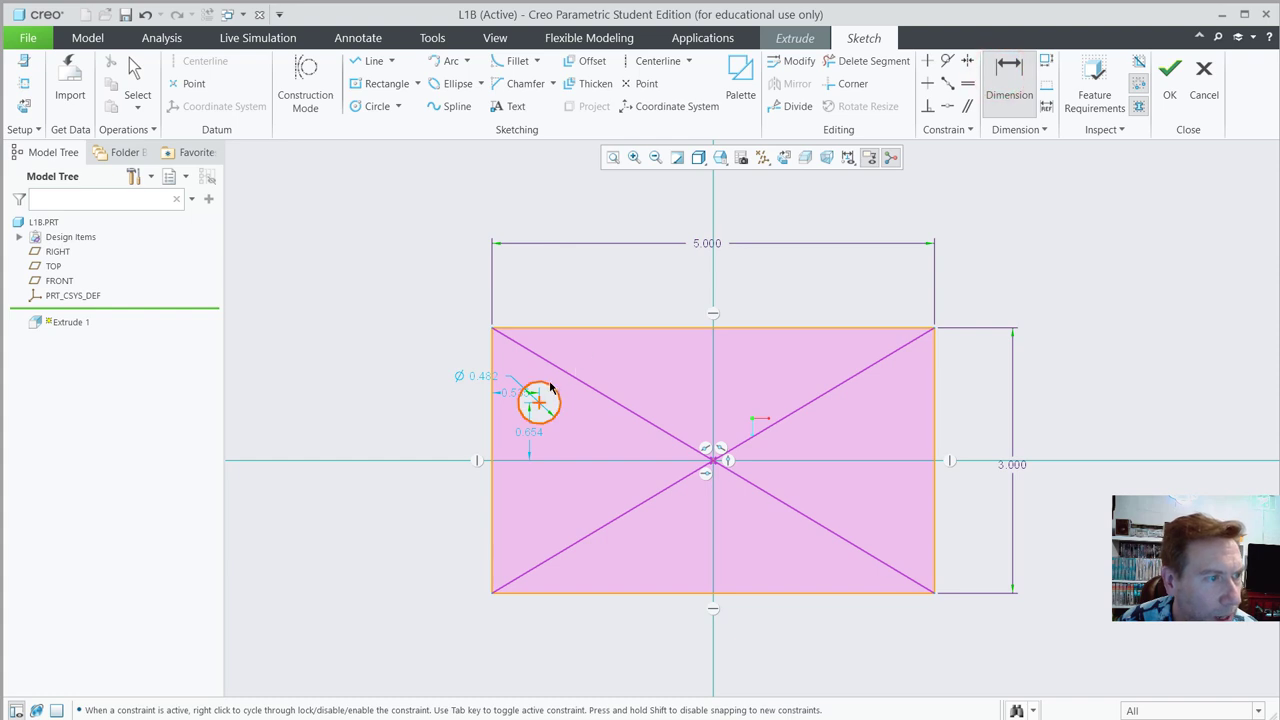
left_click(538, 404)
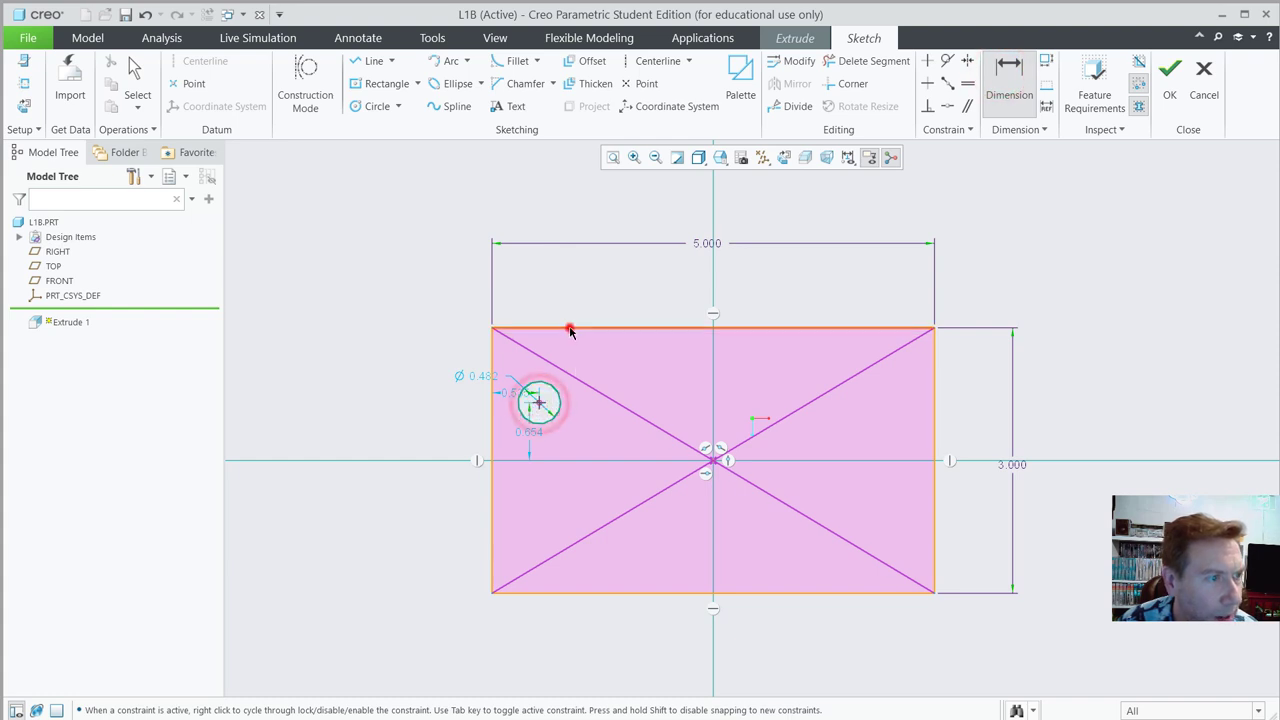
left_click(569, 328)
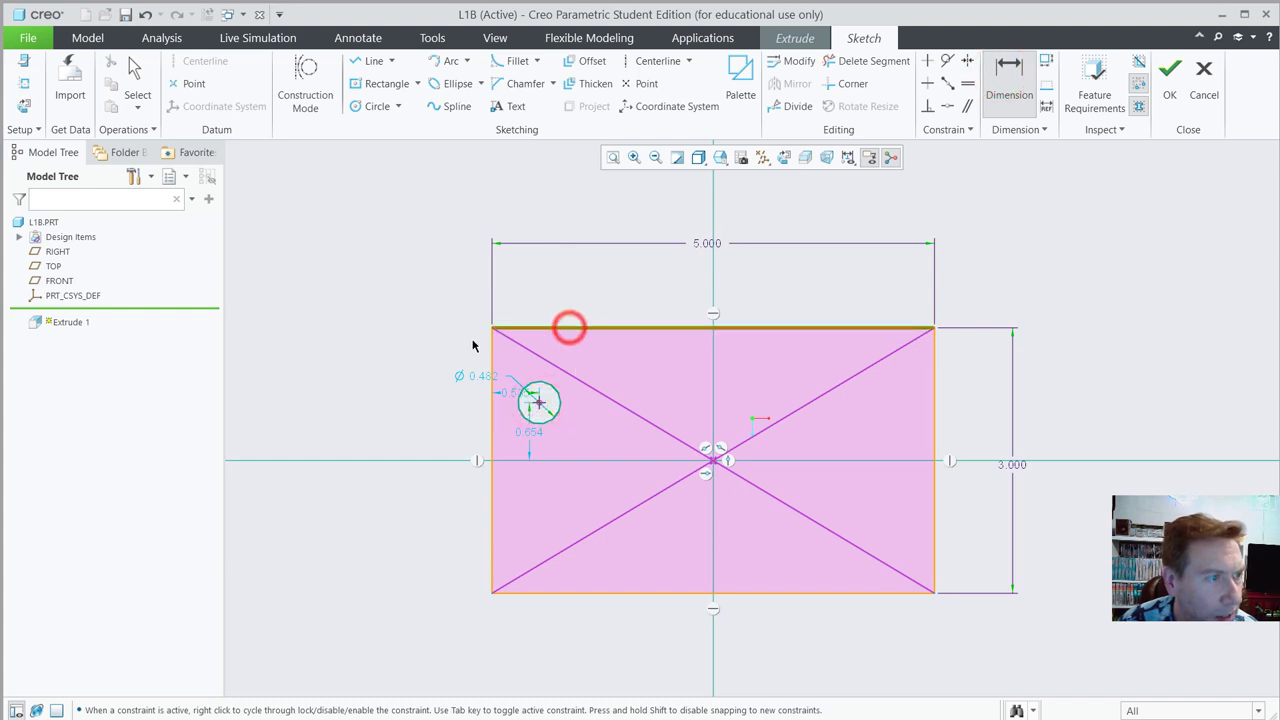
middle_click(421, 361)
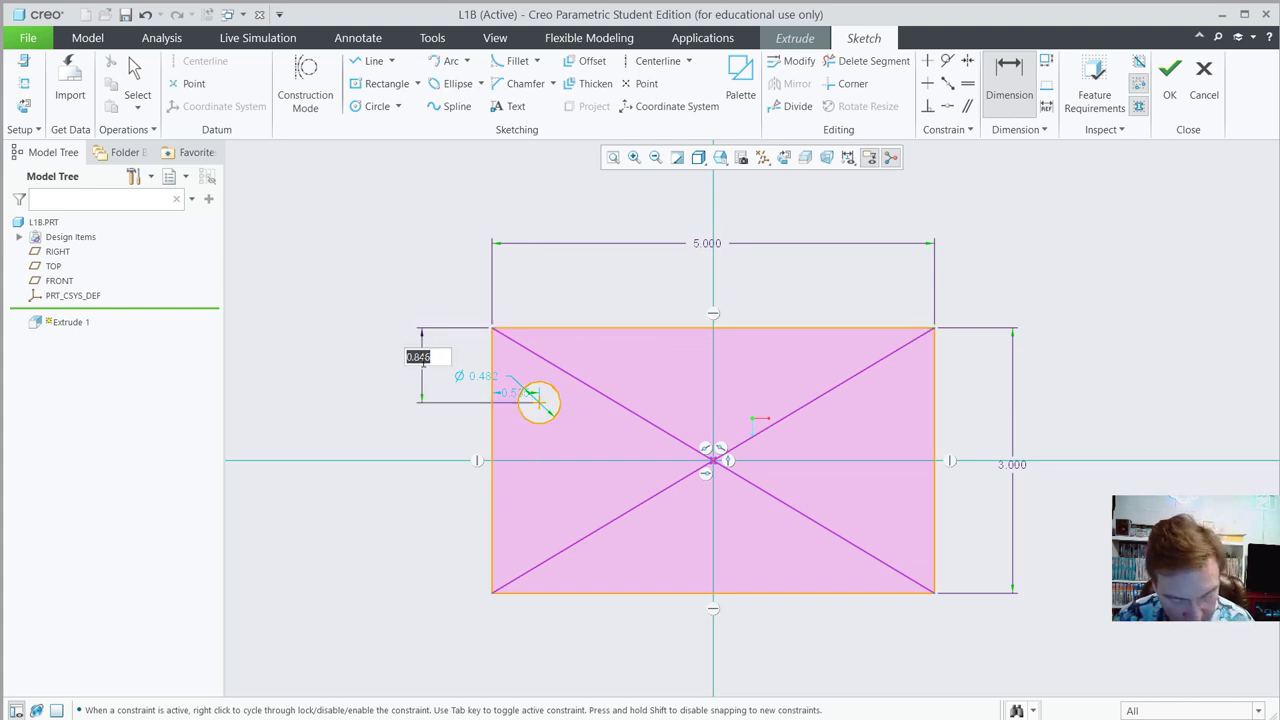
key("BackSpace")
key("Return")
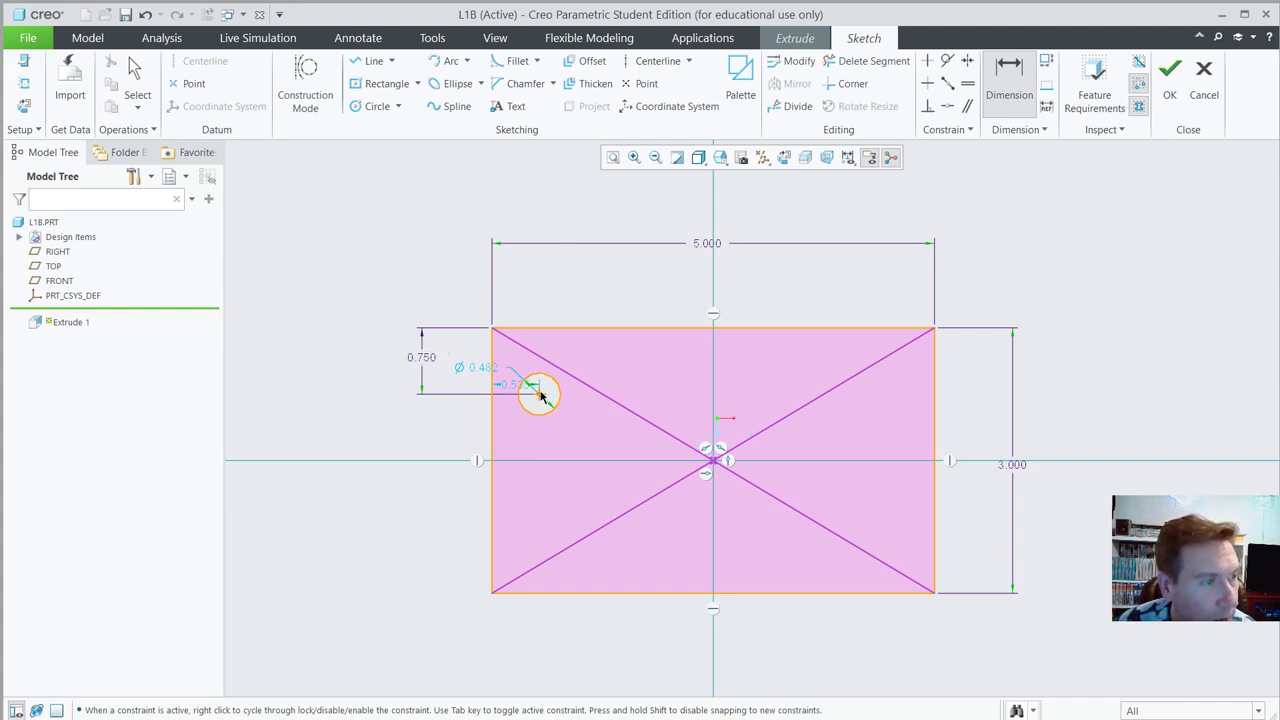
- Dimension the circle's center from the rectangle's left edge and set the distance to 0.75
left_click(538, 393)
left_click(491, 343, "ctrl")
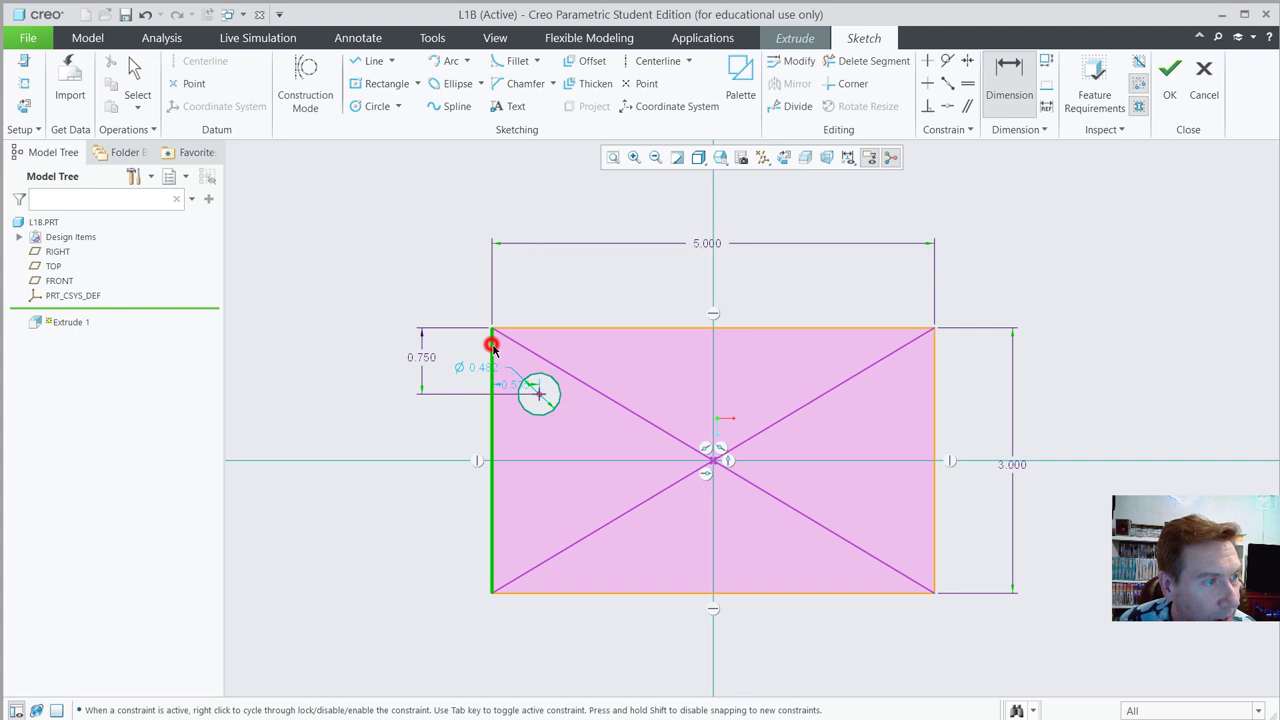
middle_click(524, 278)
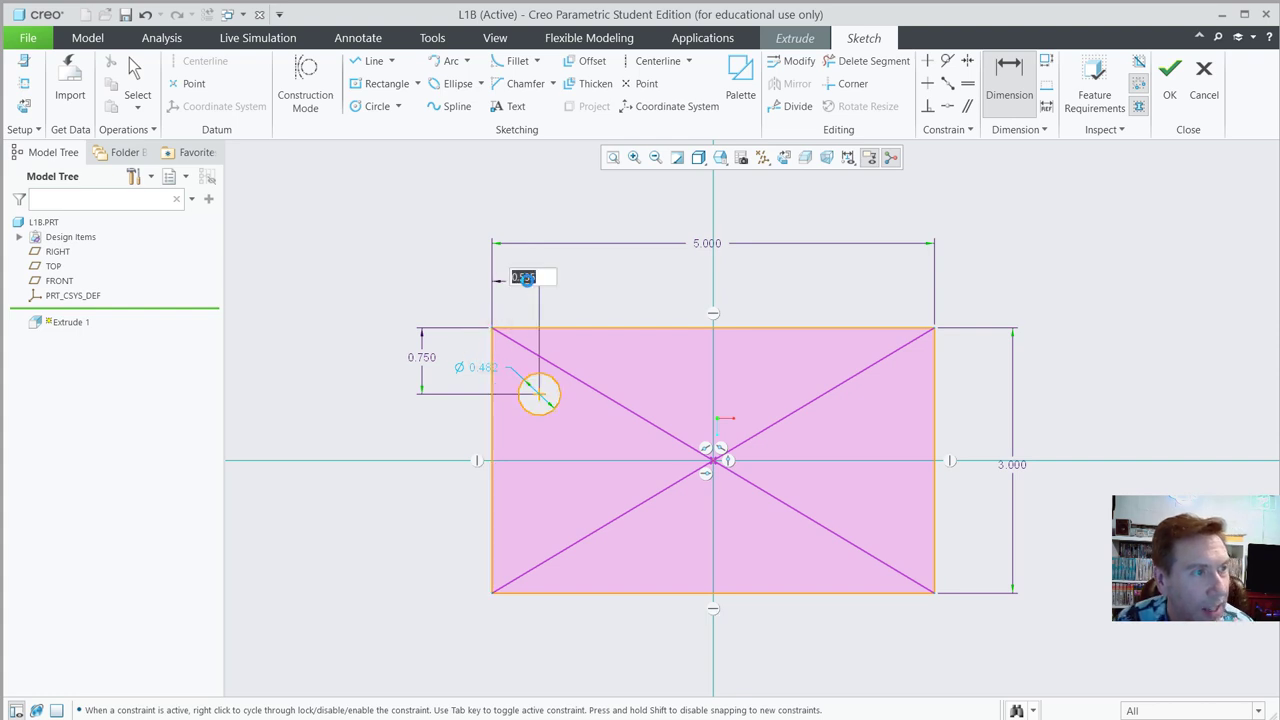
key("BackSpace")
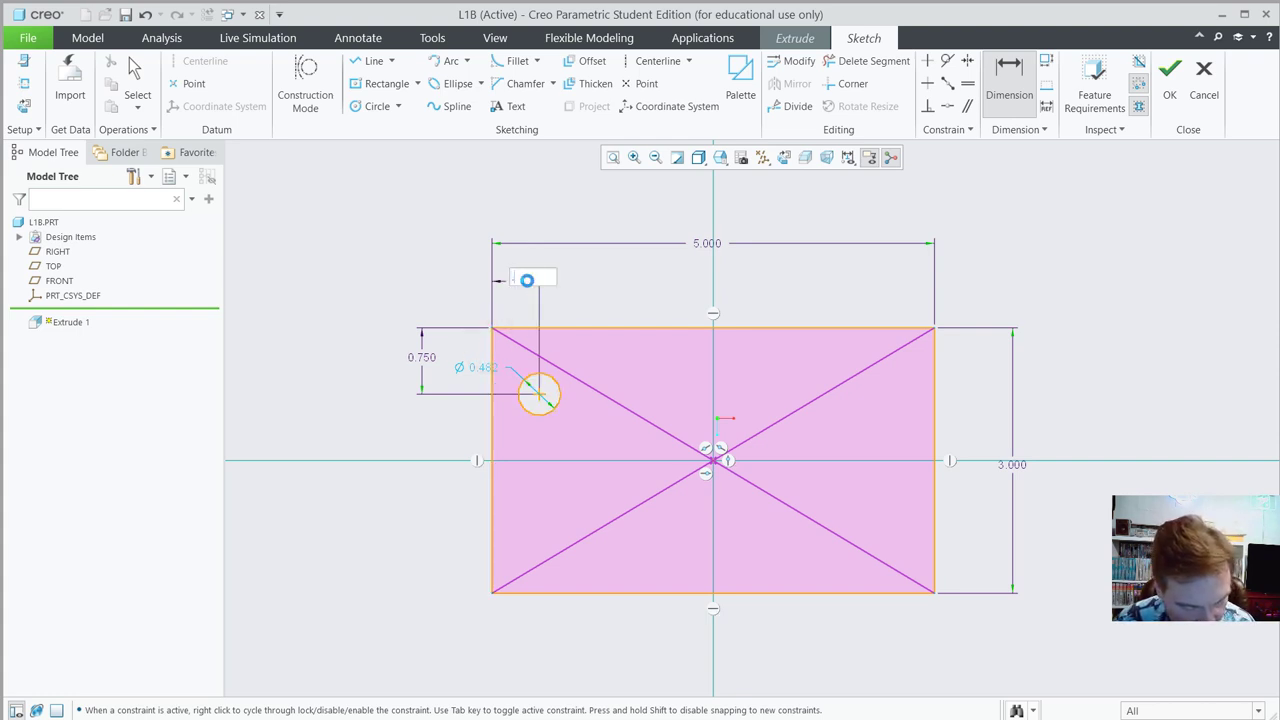
type(".75")
key("Return")
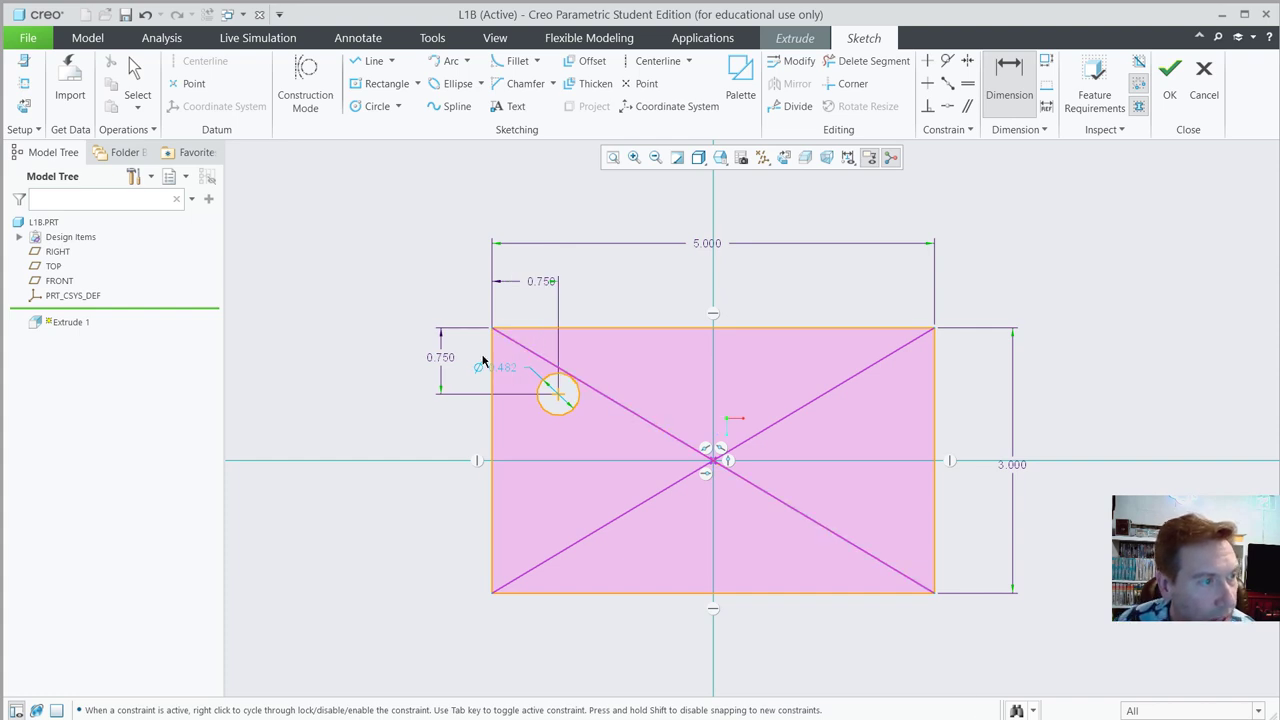
middle_click(476, 363)
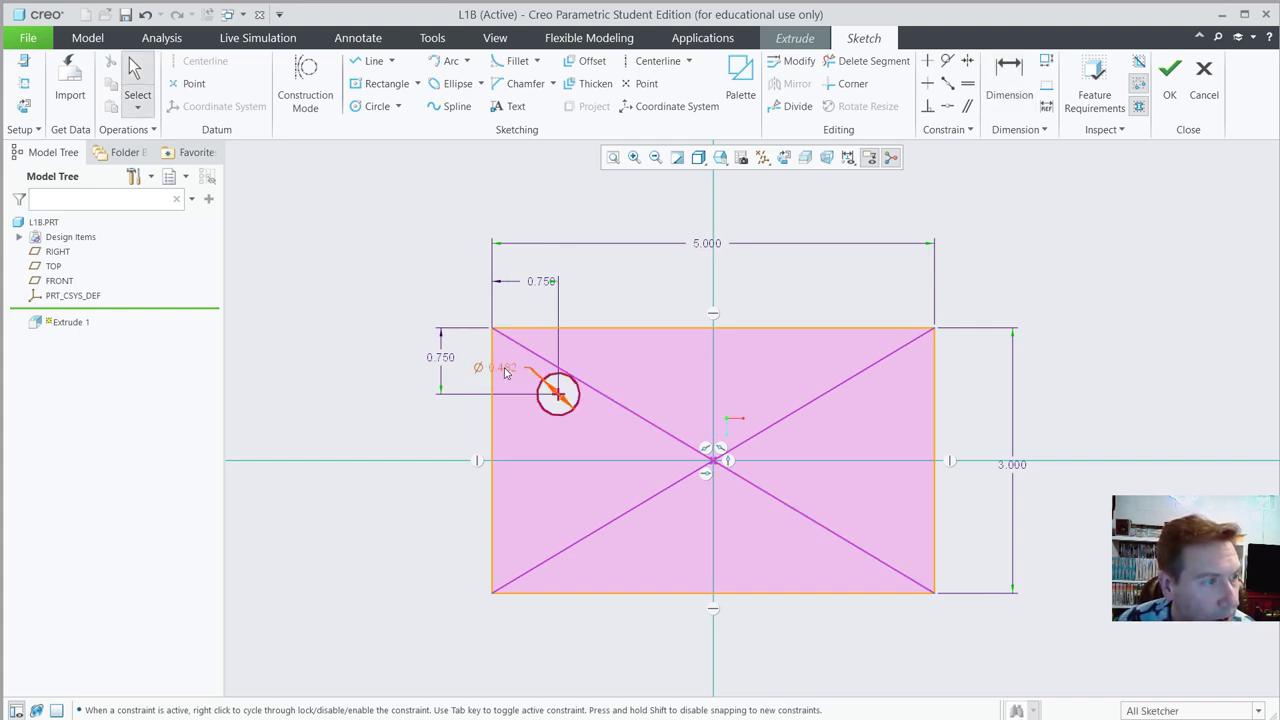
- Set the circle's diameter to 0.5 and move its diameter dimension outside the rectangle, beyond the upper-left corner
left_click(505, 370)
key("BackSpace")
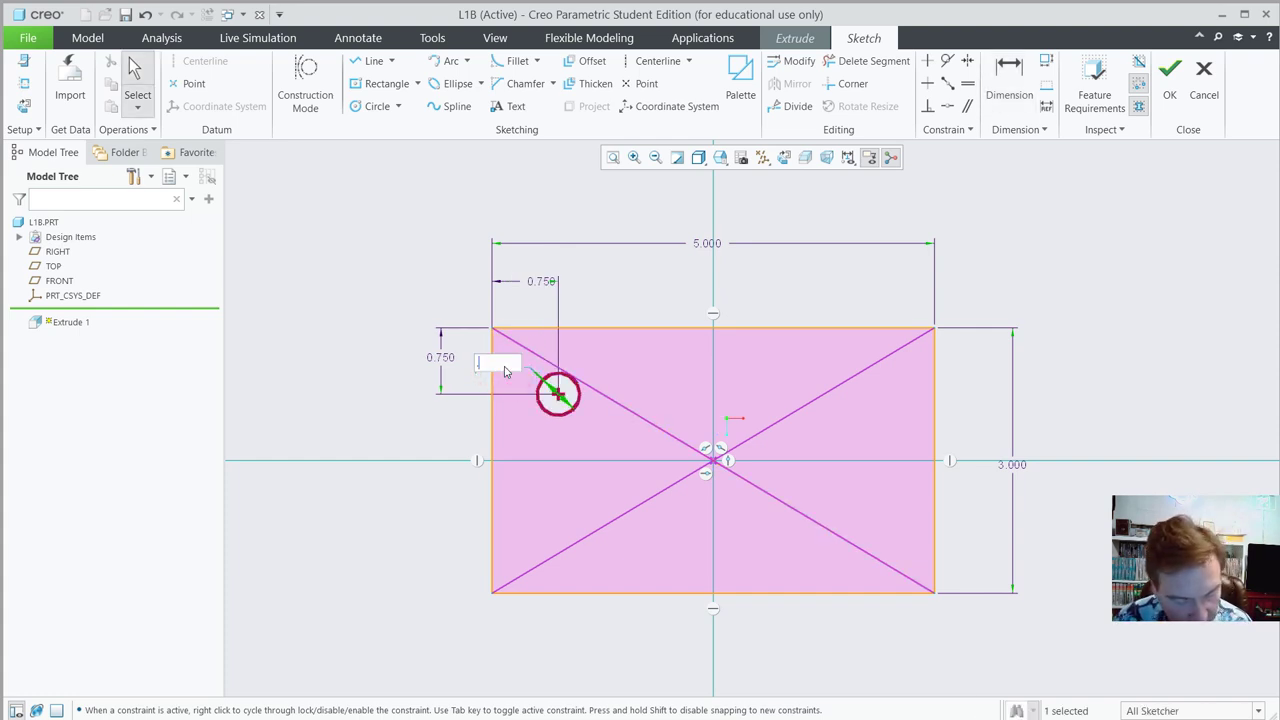
type(".5")
key("Return")
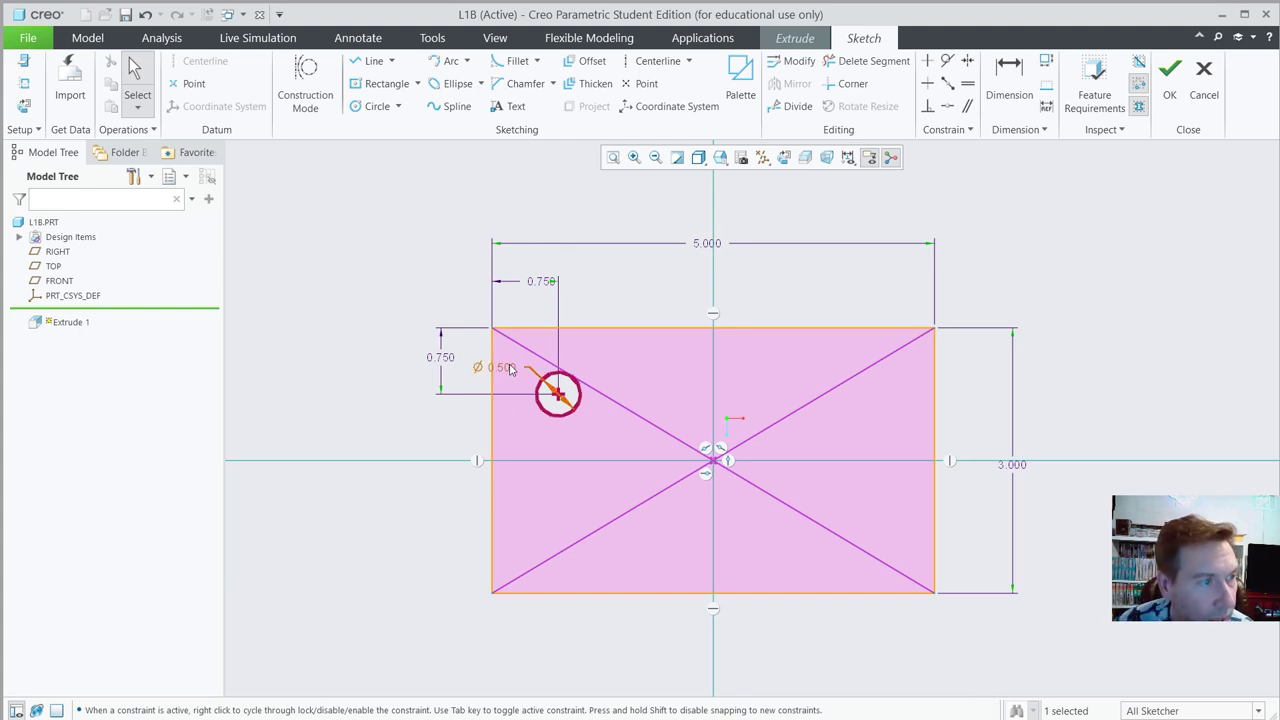
left_click_drag(507, 370, 440, 300)
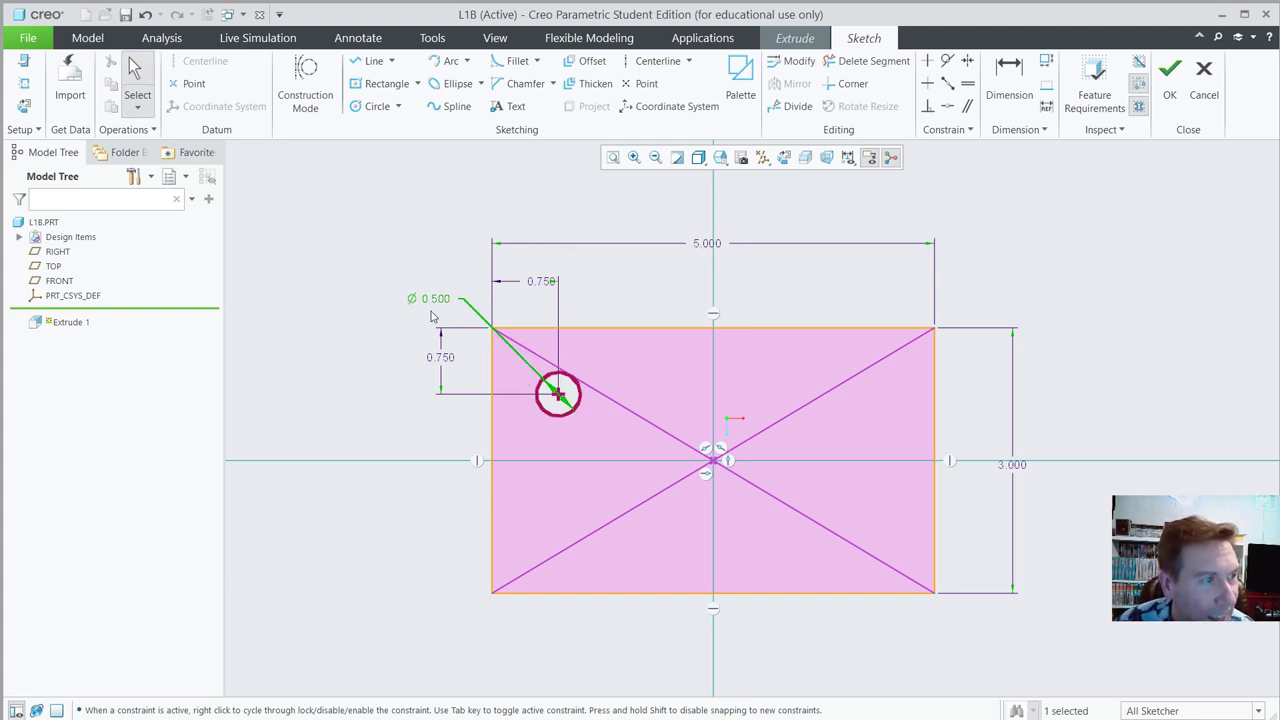
left_click(328, 349)
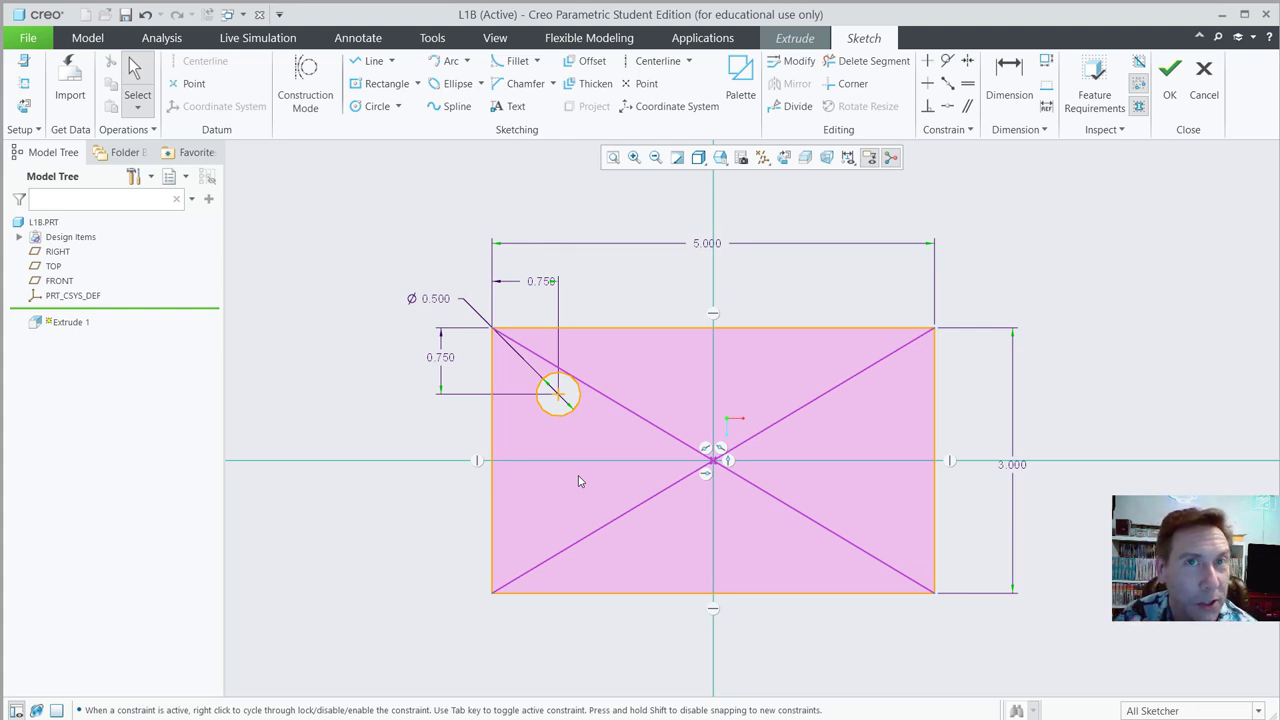
- Draw a vertical and a horizontal centerline through the origin of the sketch
left_click(656, 62)
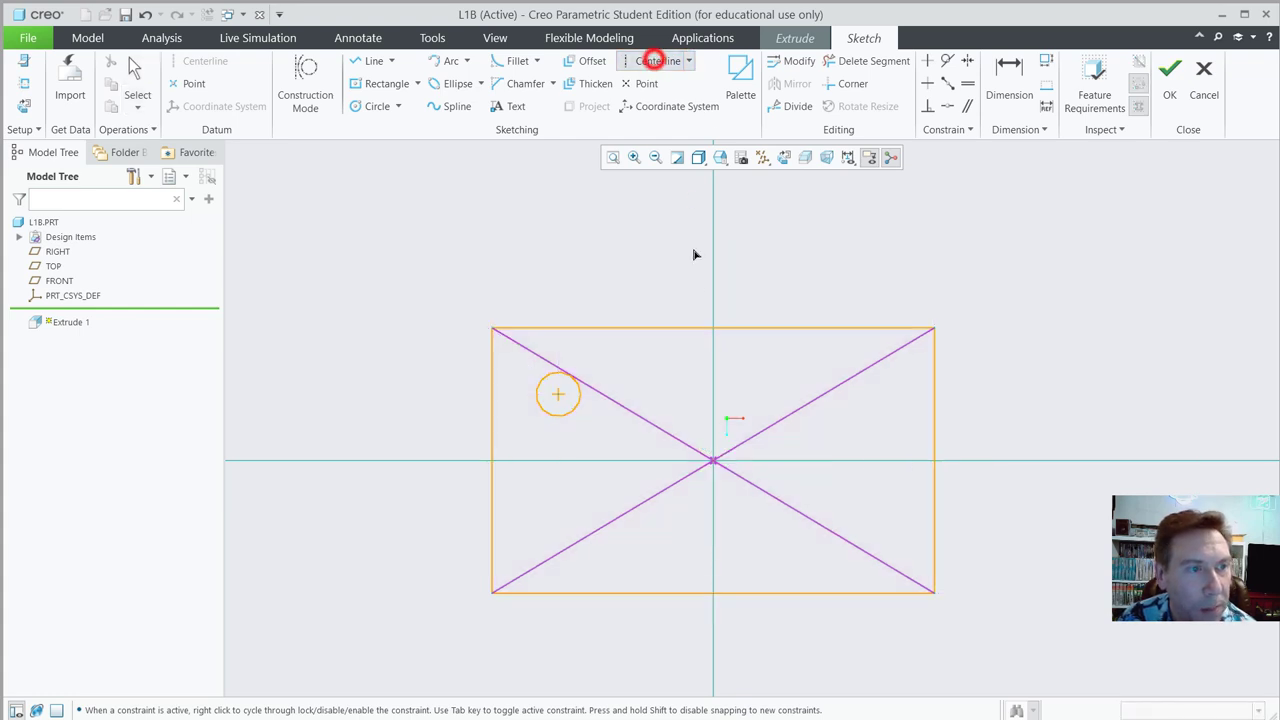
left_click(713, 462)
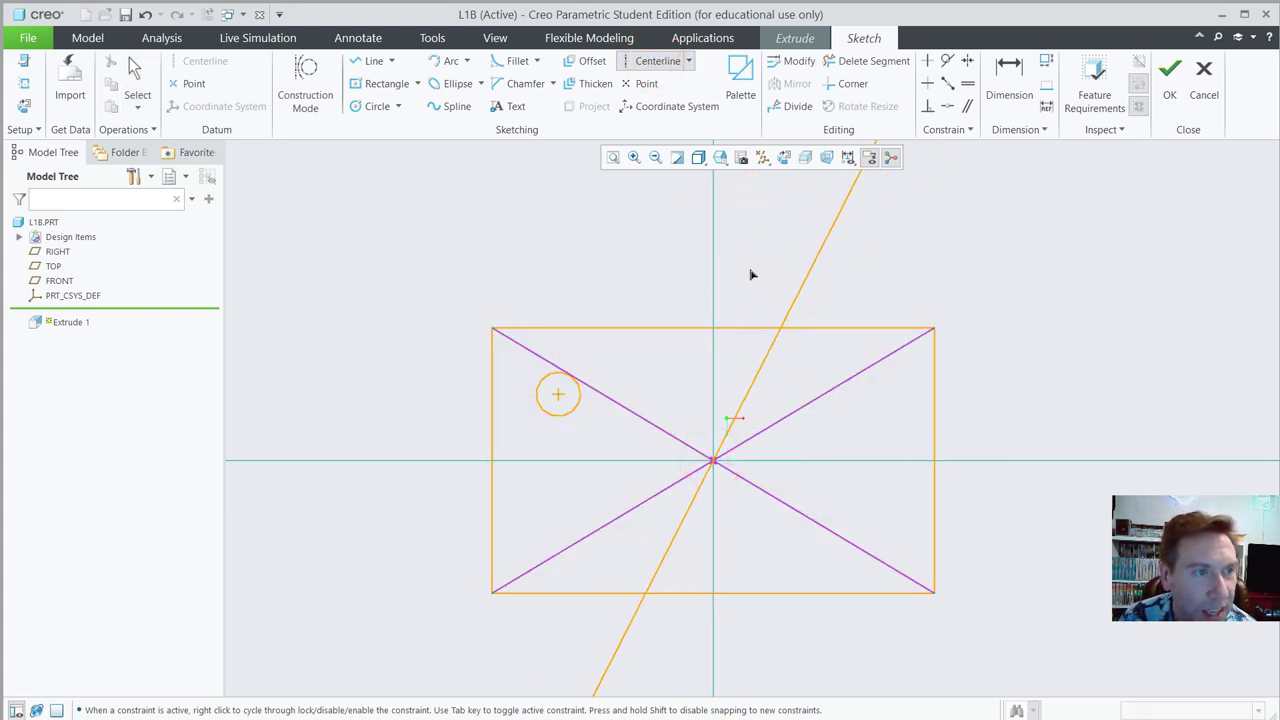
left_click(714, 251)
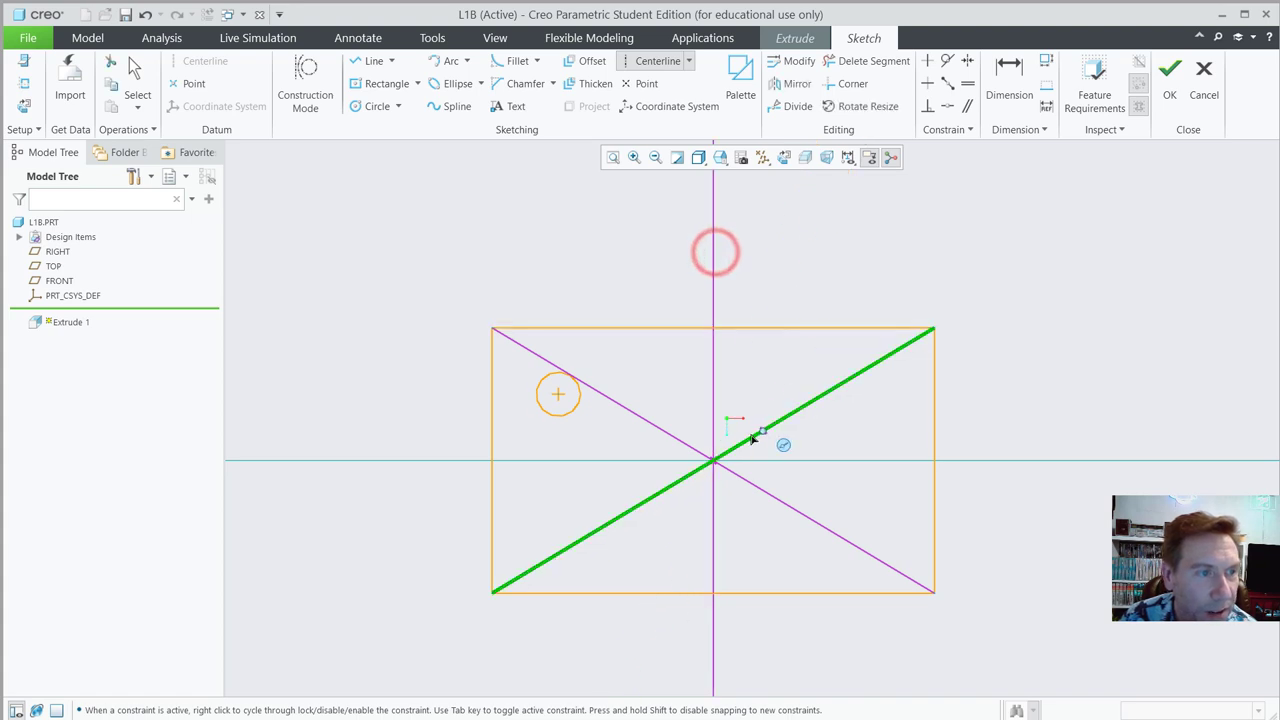
left_click(713, 462)
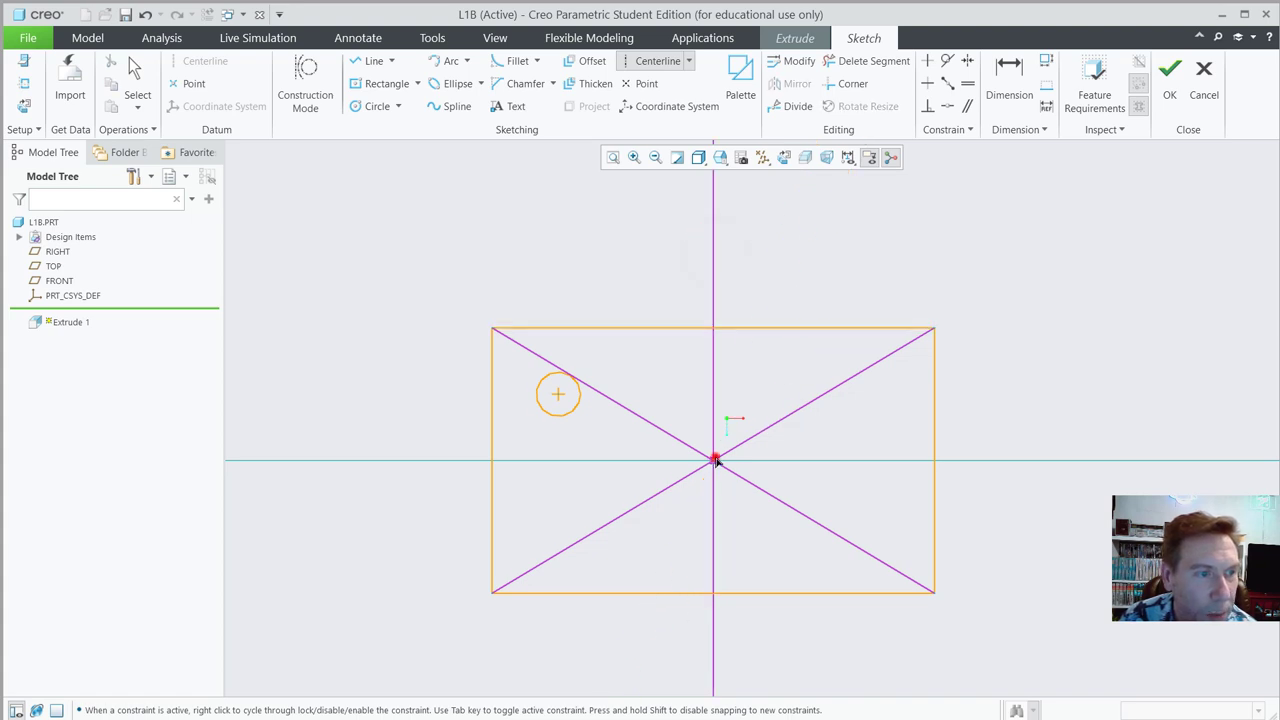
left_click(398, 461)
middle_click(374, 545)
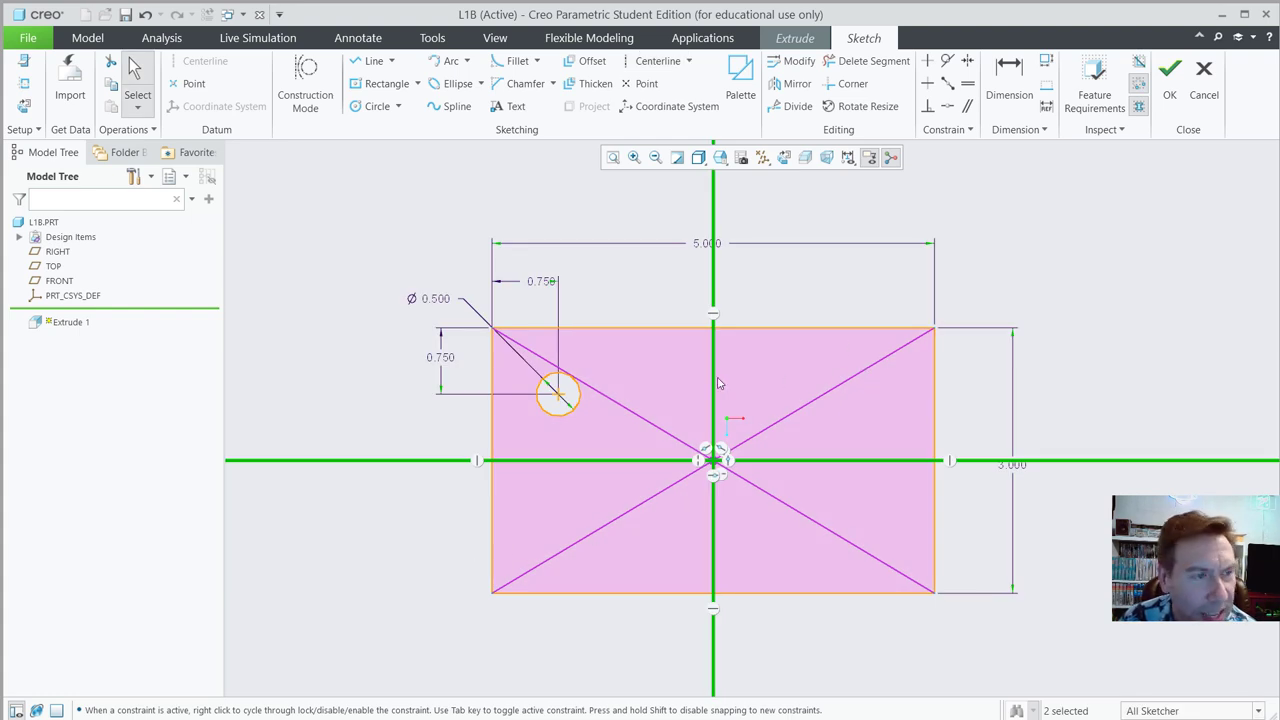
left_click(621, 292)
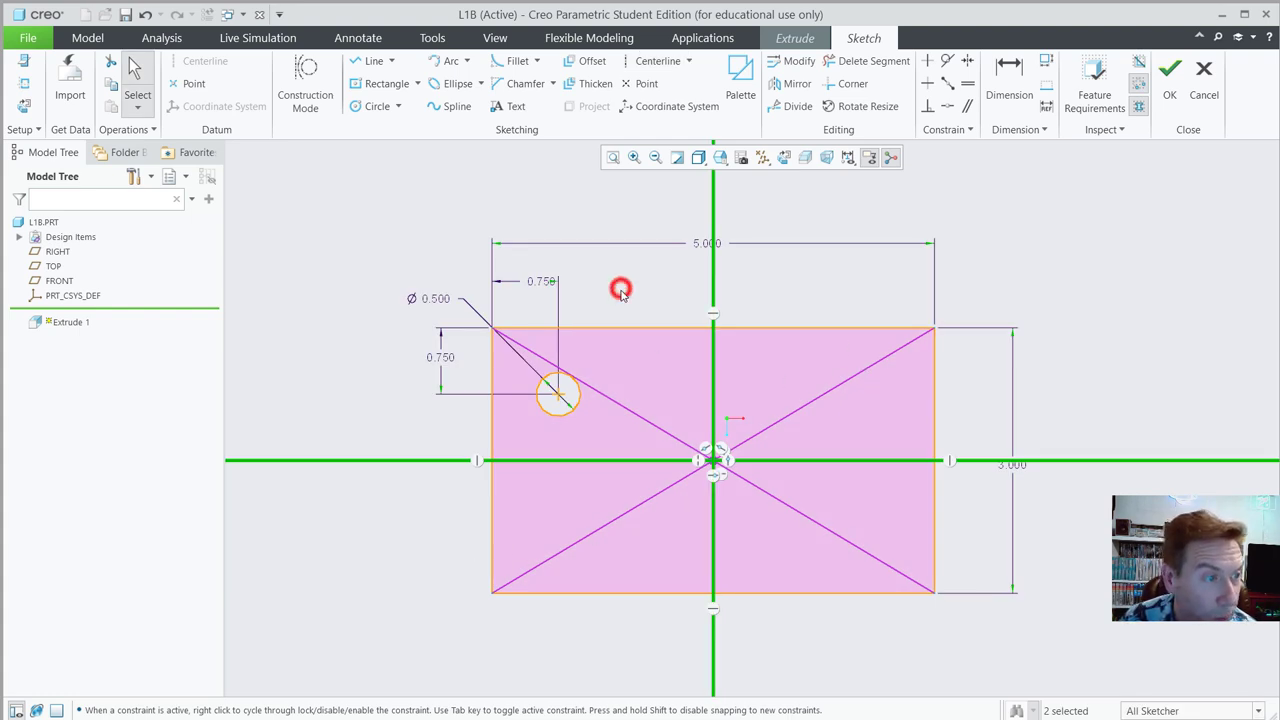
- Mirror the upper-left circle about the vertical centerline
left_click(559, 419)
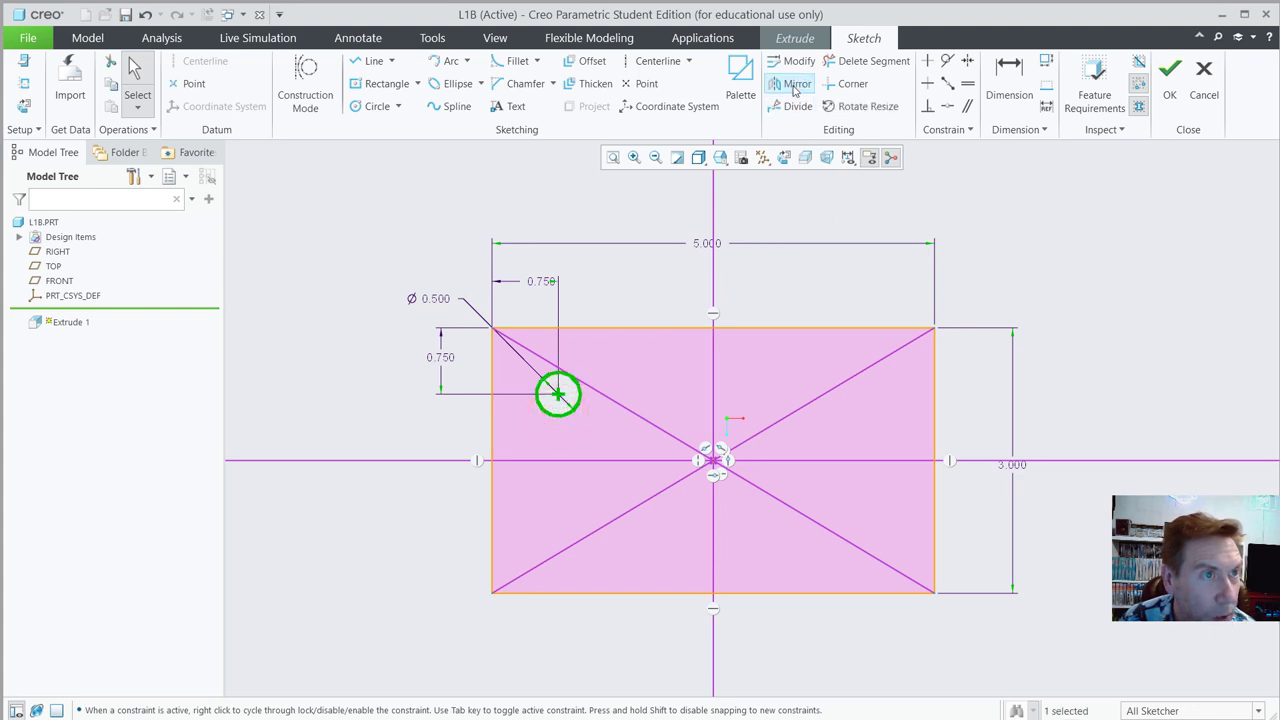
left_click(793, 85)
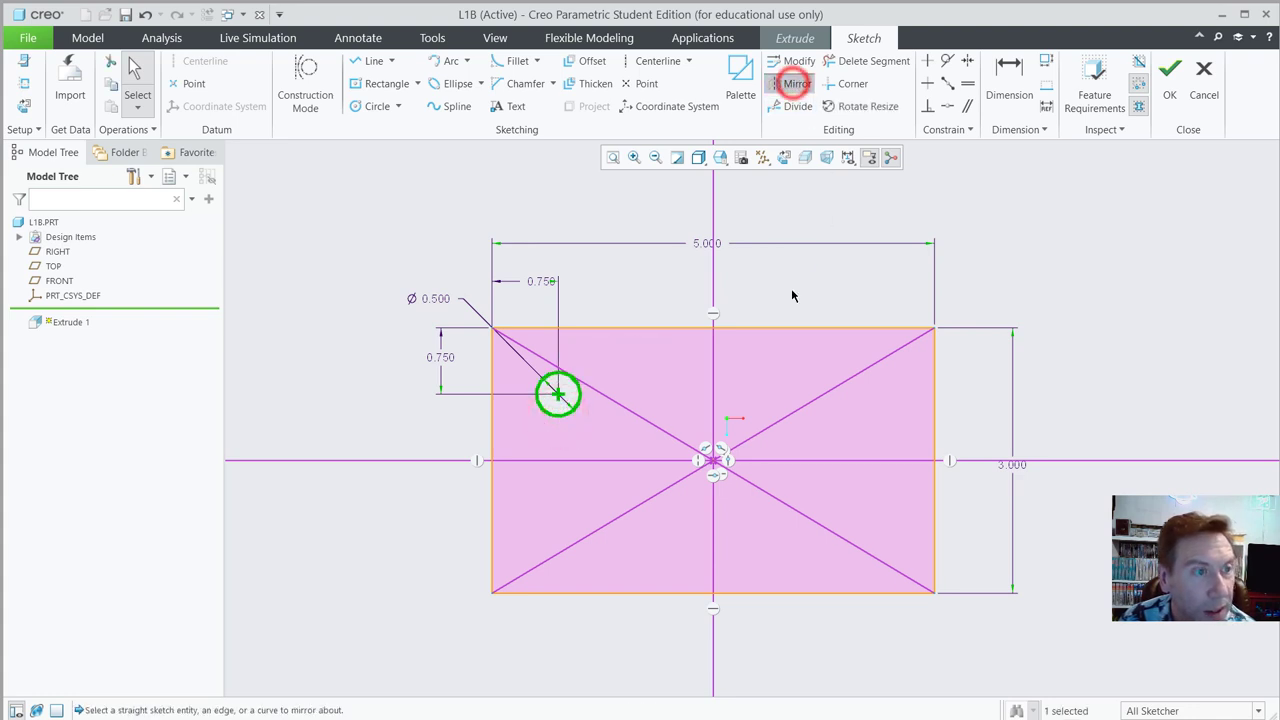
left_click(714, 370)
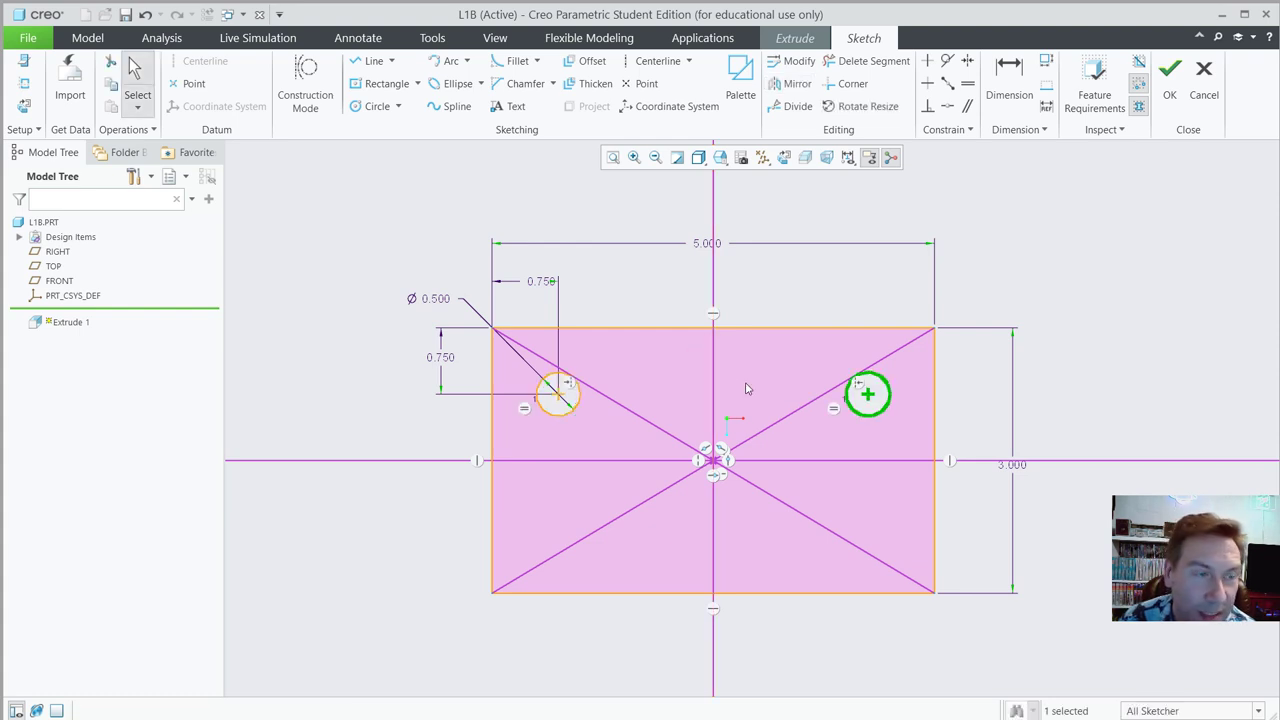
left_click(822, 296)
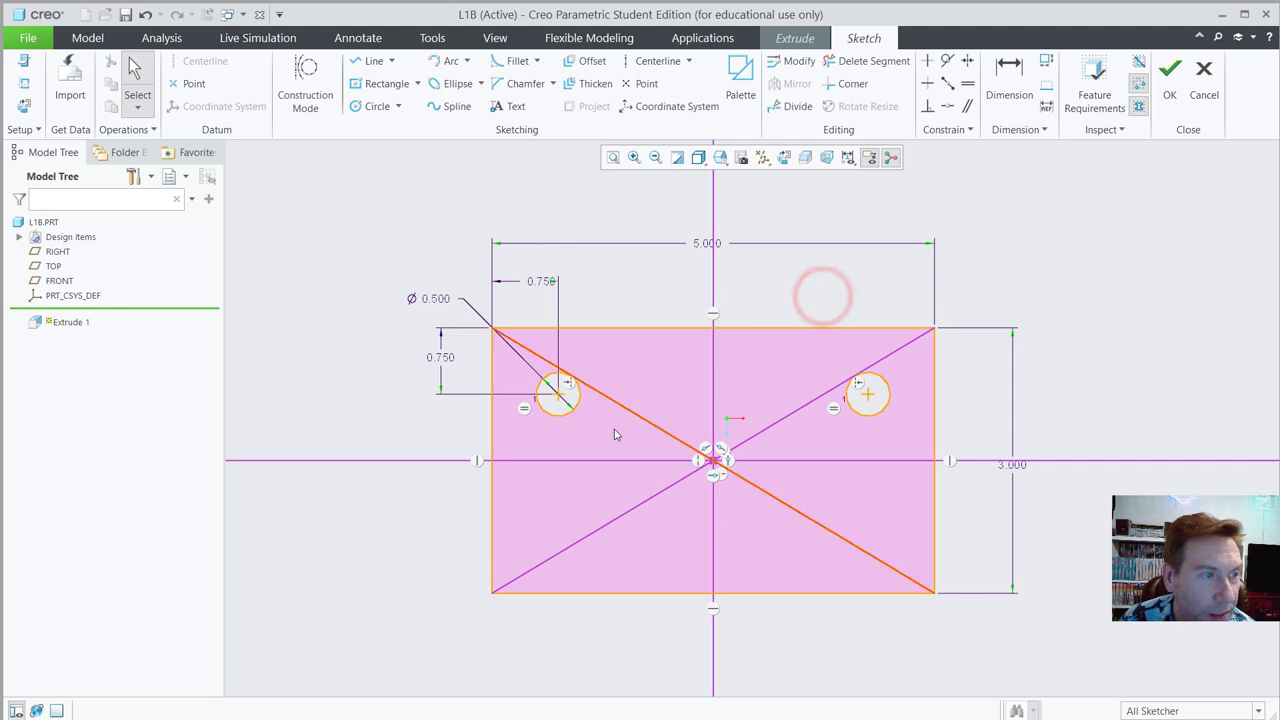
- Mirror both upper circles about the horizontal centerline
left_click(556, 420)
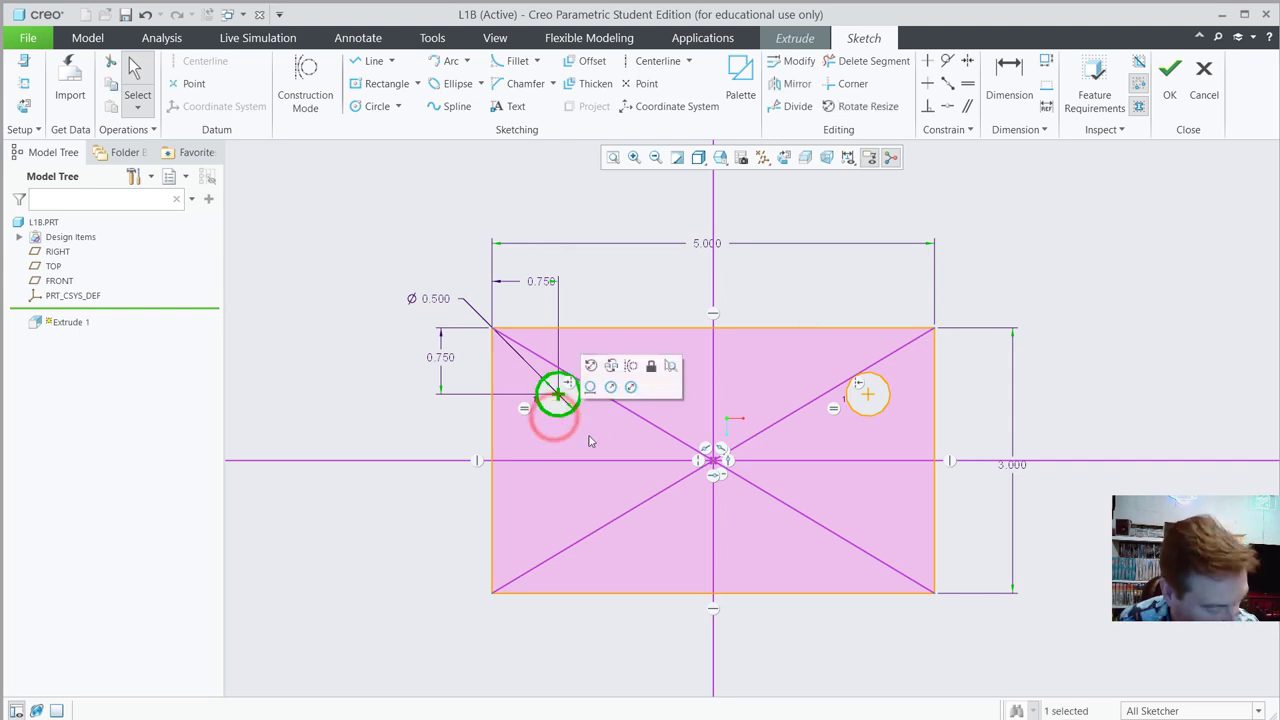
left_click(866, 414, "ctrl")
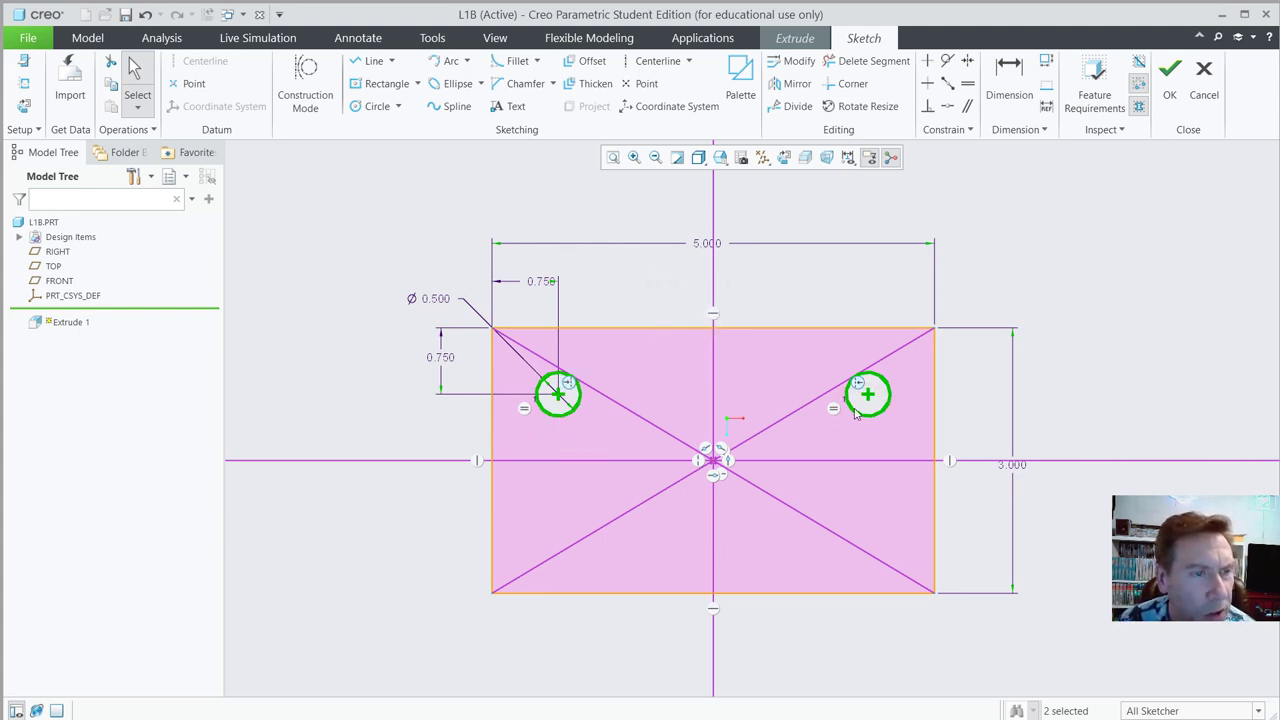
left_click(790, 84)
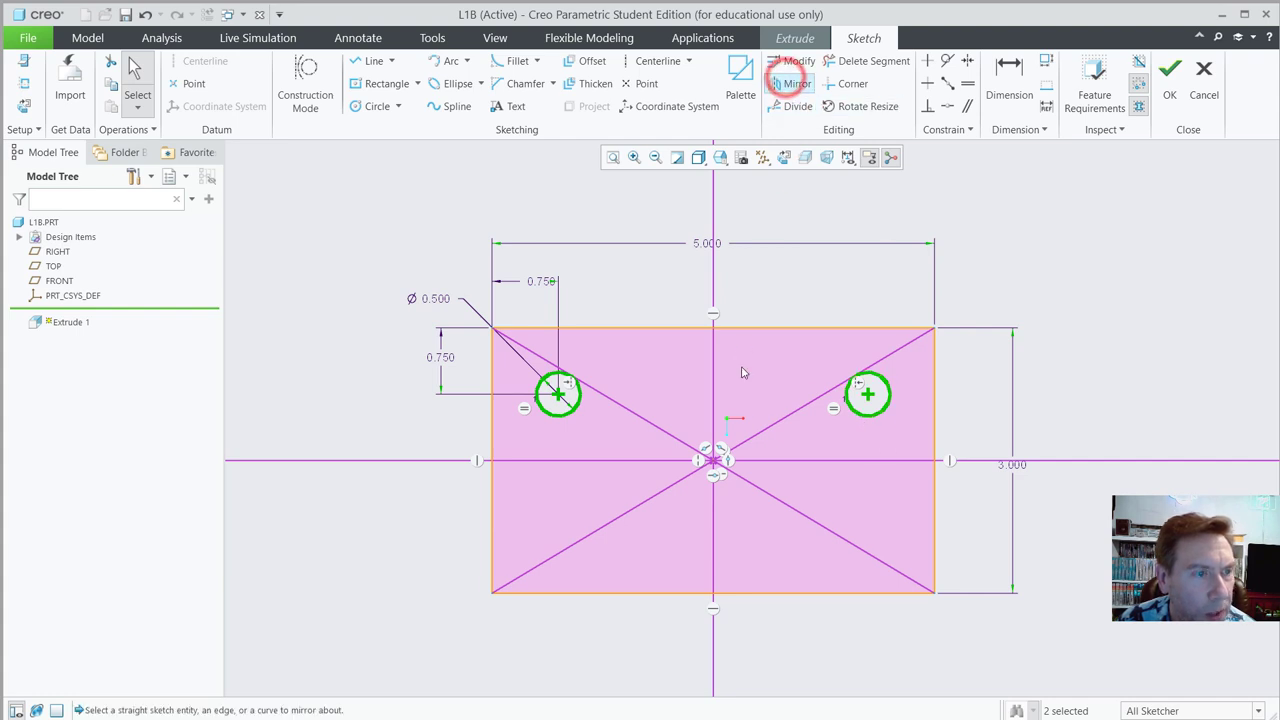
left_click(789, 464)
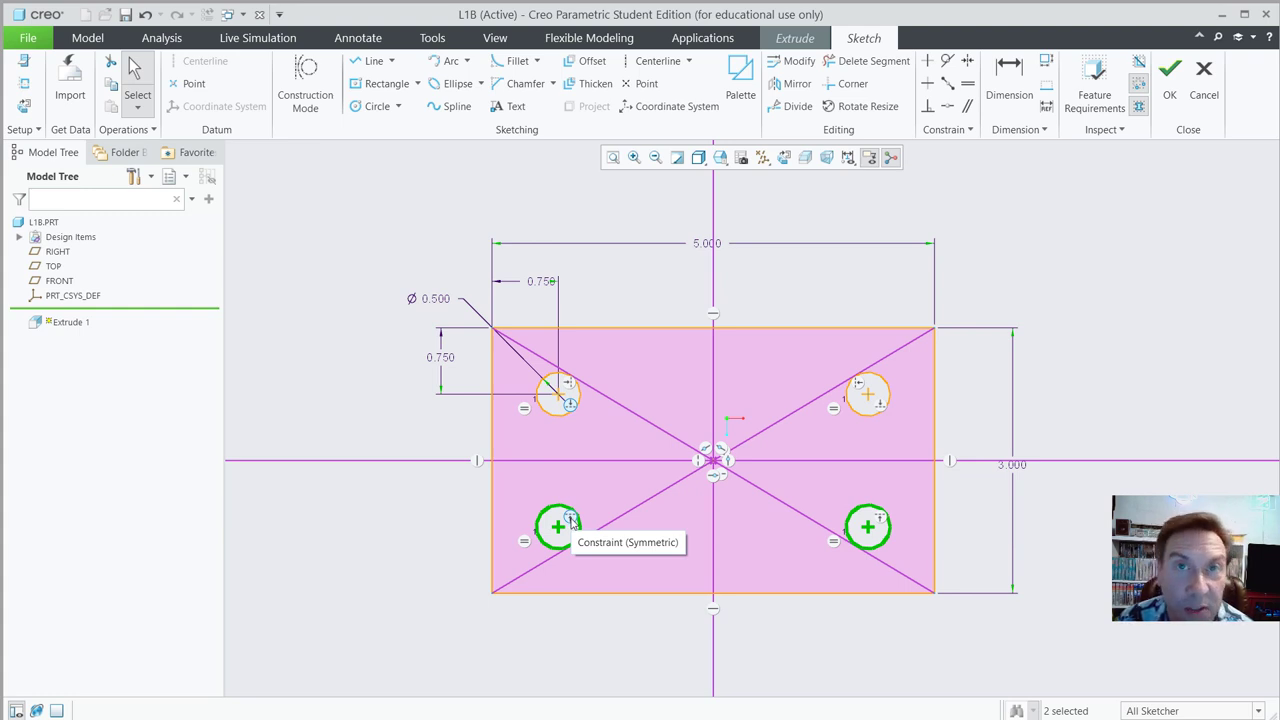
- Try a distance of 1 from the upper-left circle's center to the rectangle's upper edge
double_click(443, 357)
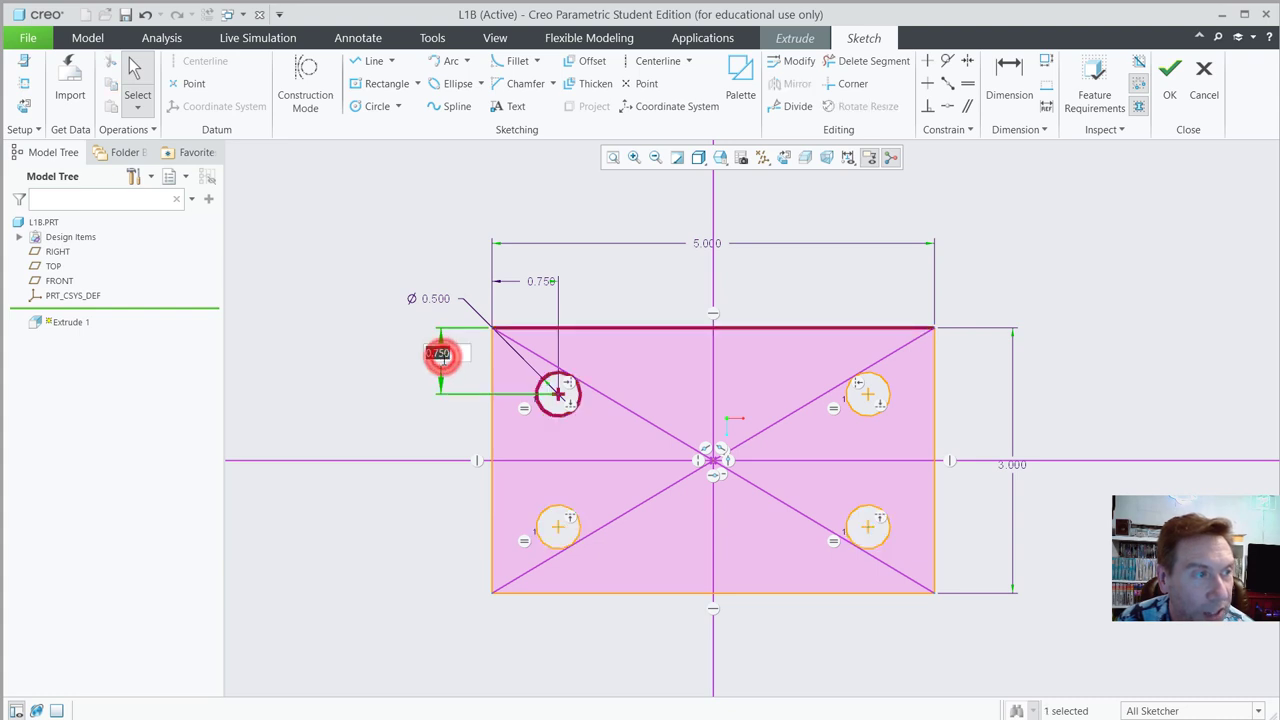
type("1")
key("Return")
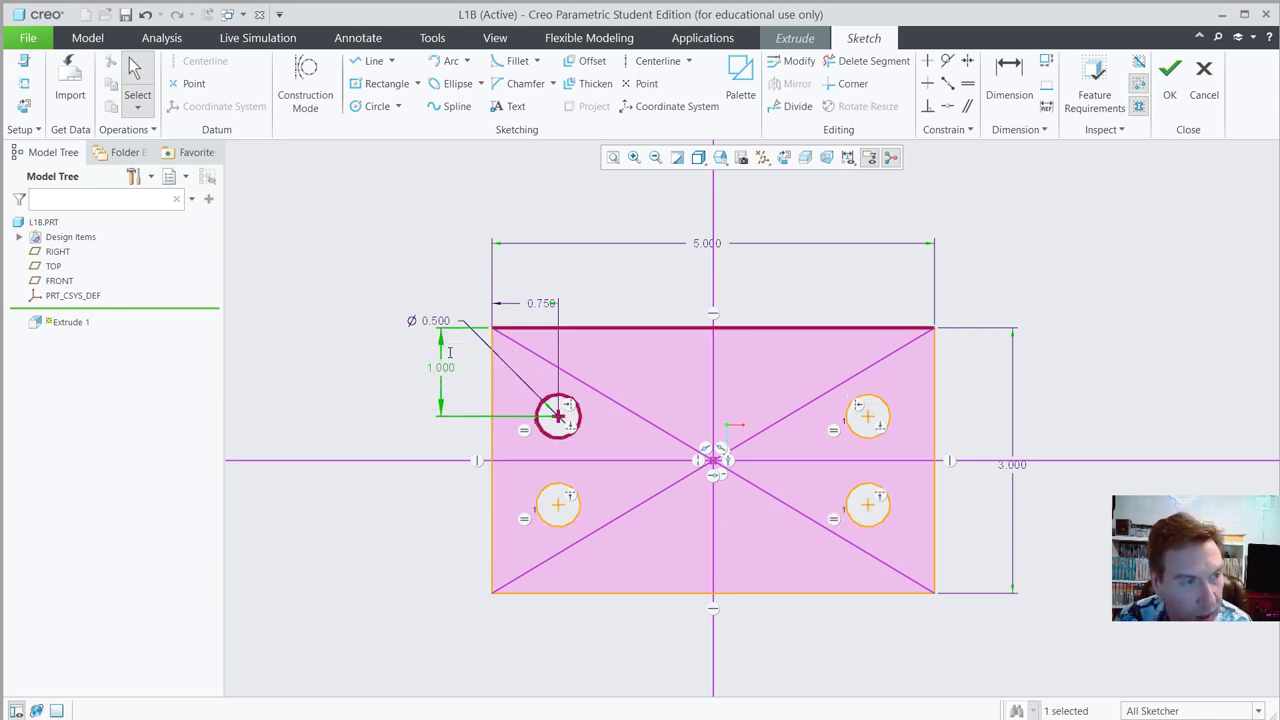
- Set the upper-left circle's distance from the rectangle's upper edge to 0.75 and finish the sketch
left_click(448, 367)
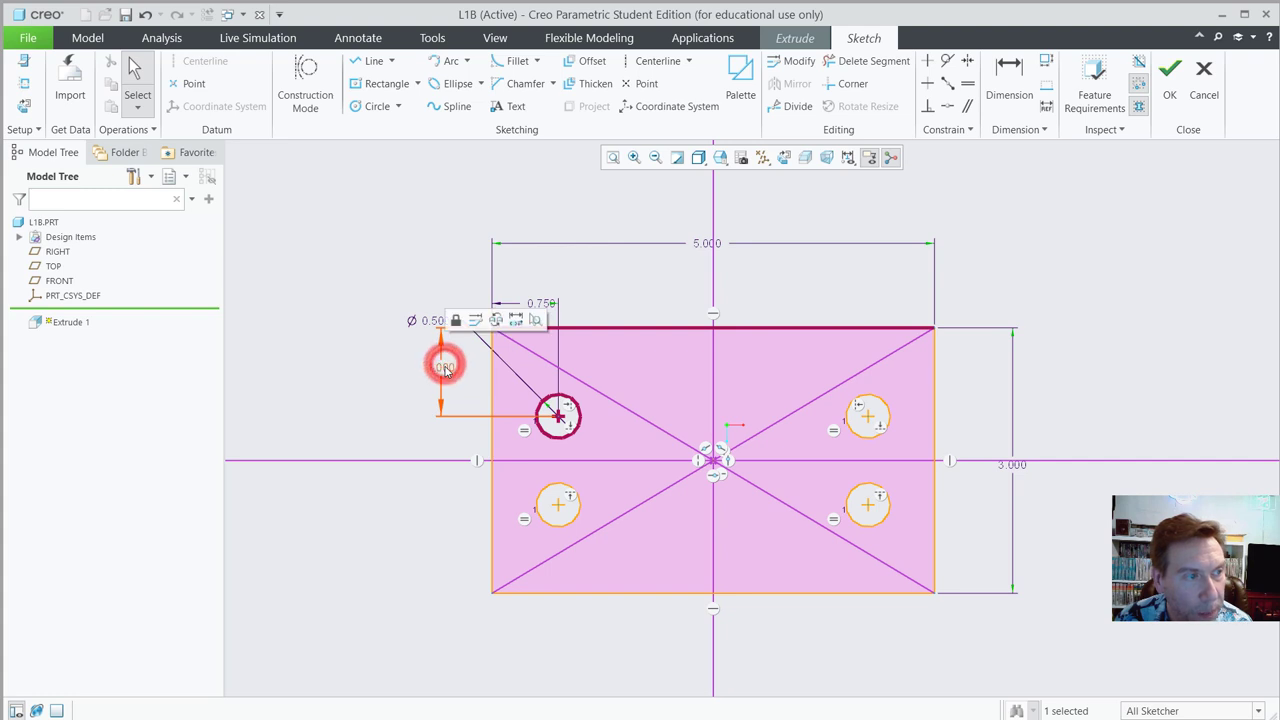
double_click(447, 368)
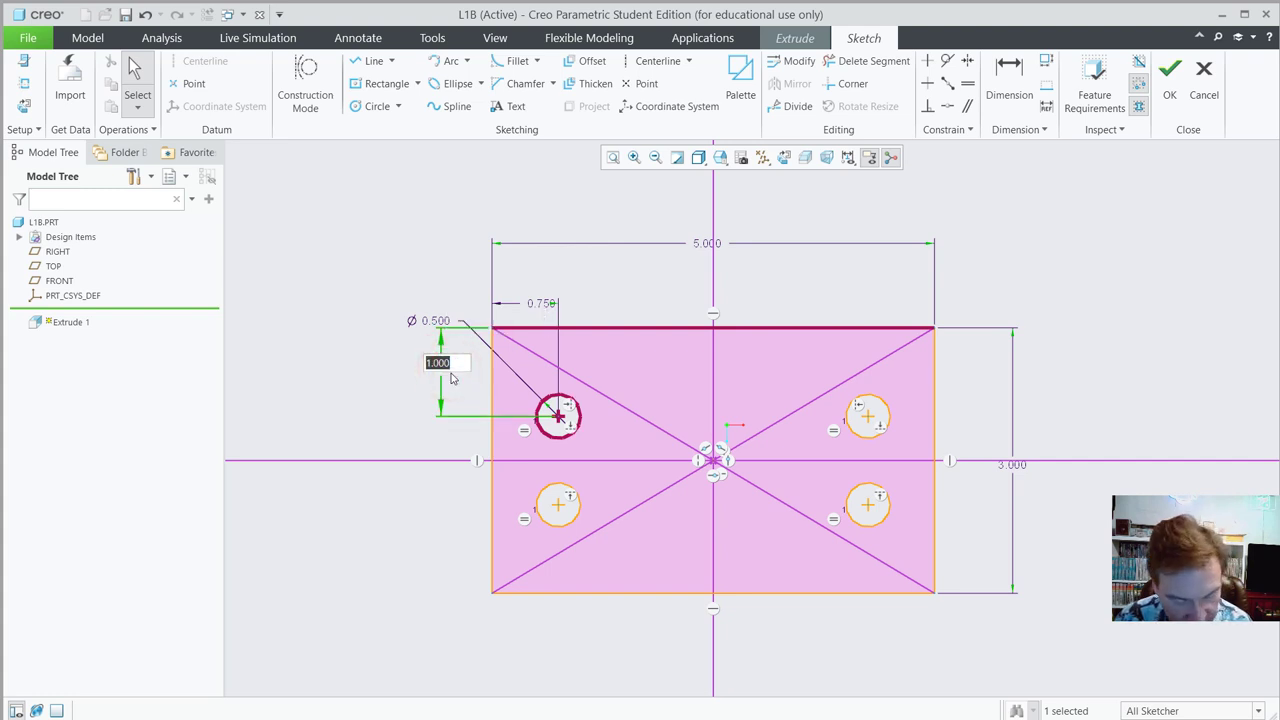
key("BackSpace")
type(".75")
key("Return")
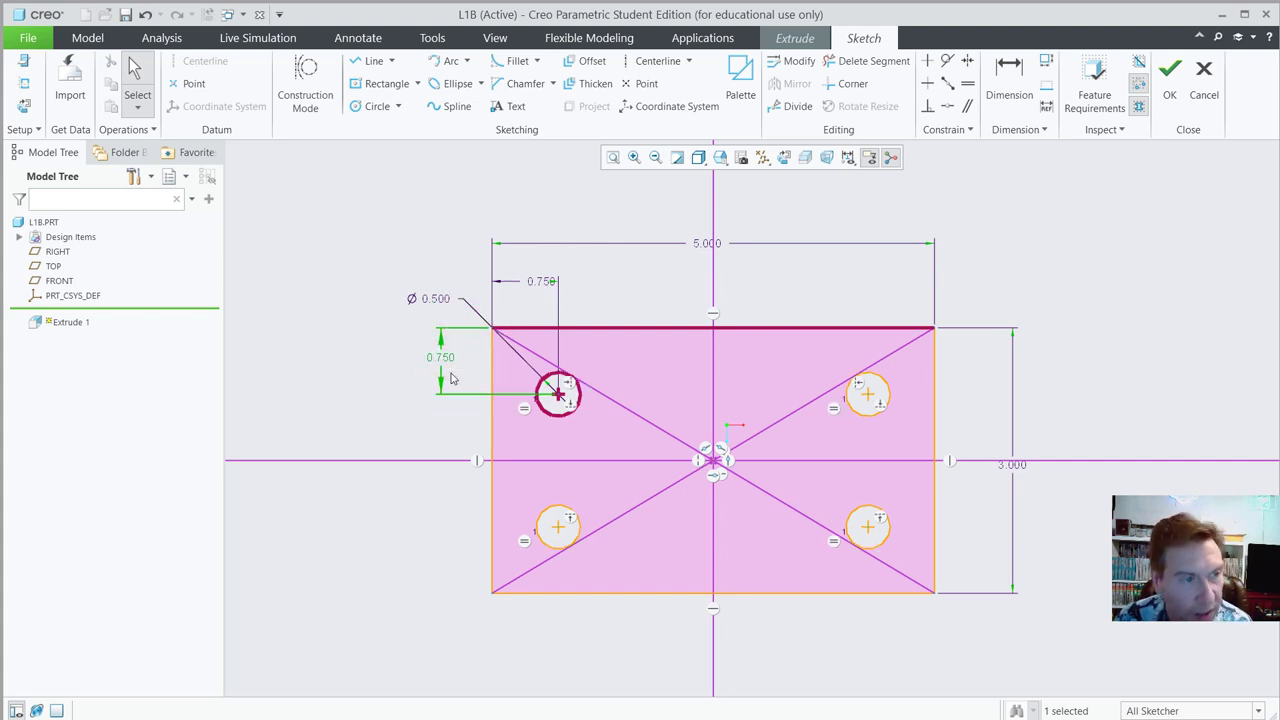
left_click(403, 206)
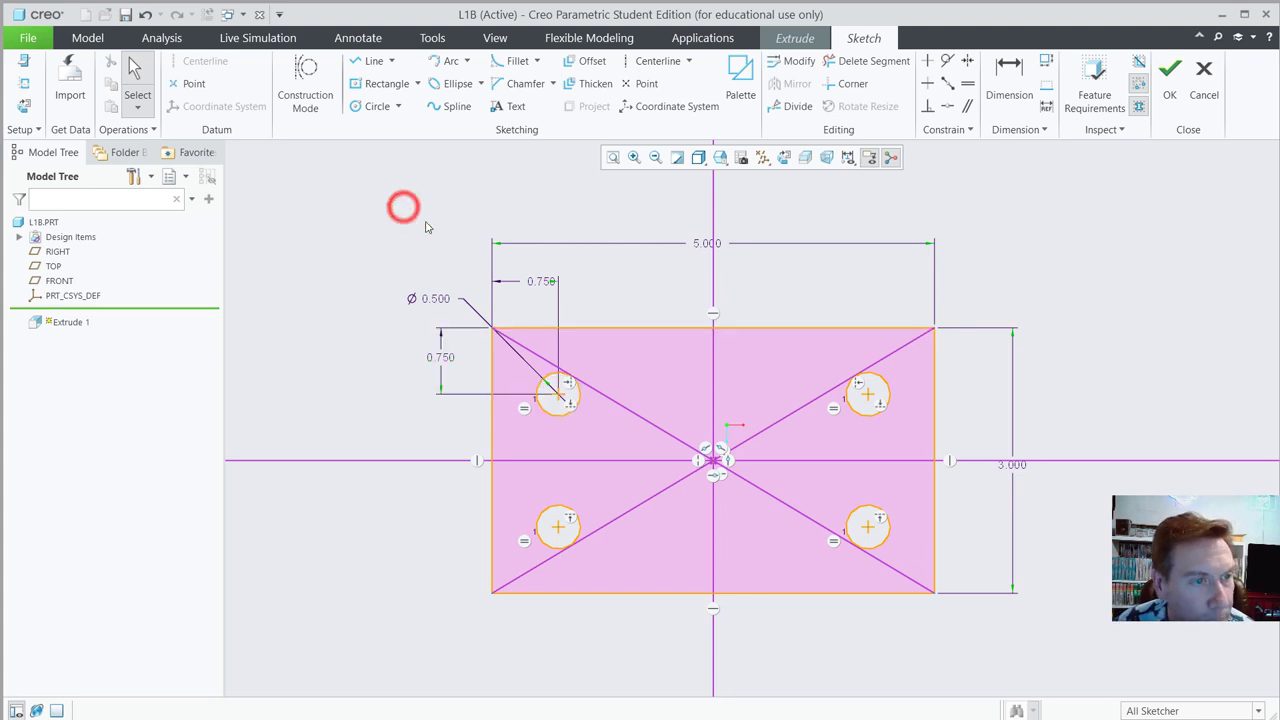
left_click(1173, 92)
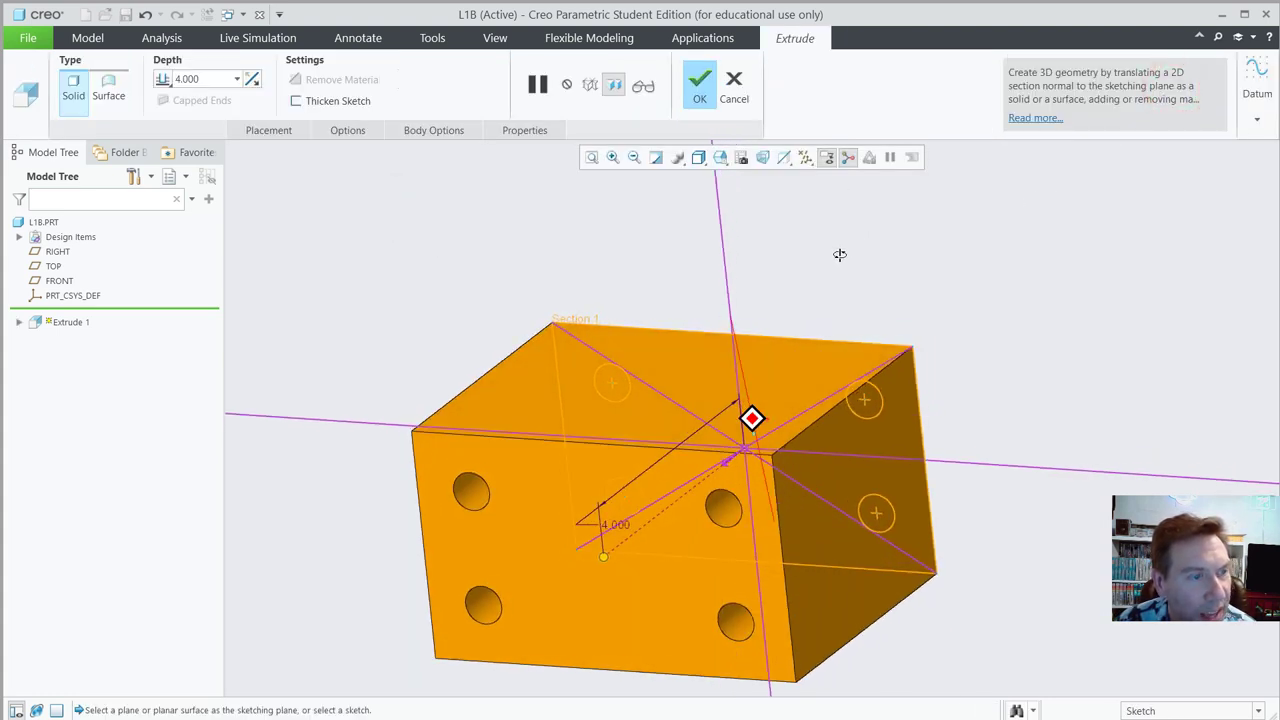
- Set the block's extrusion depth to 1.5 and complete the extrusion
double_click(616, 550)
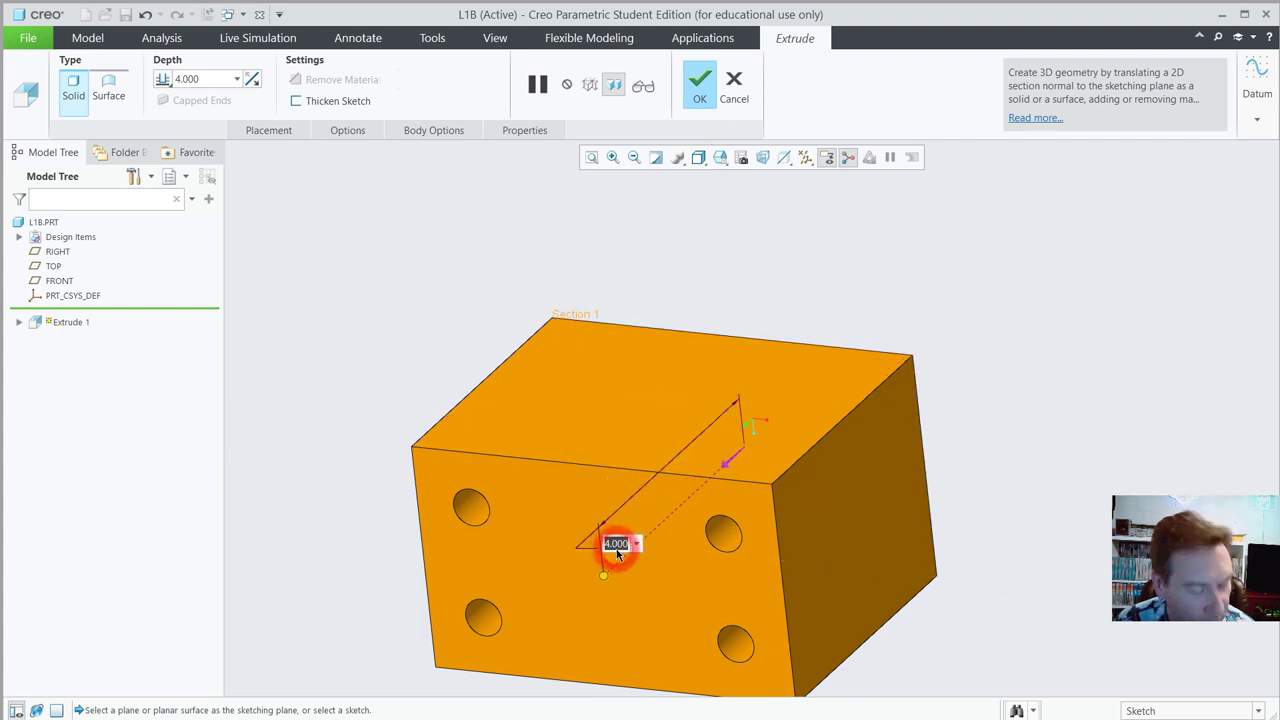
type("1")
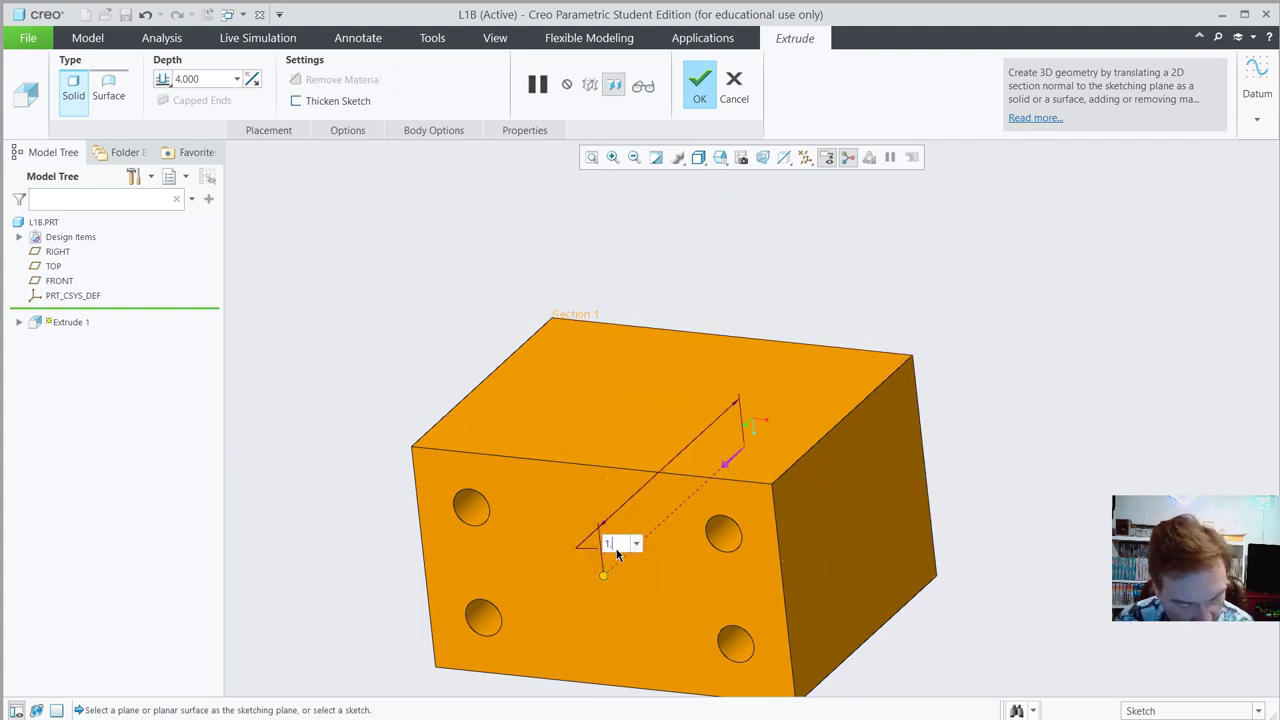
type(".5")
key("Return")
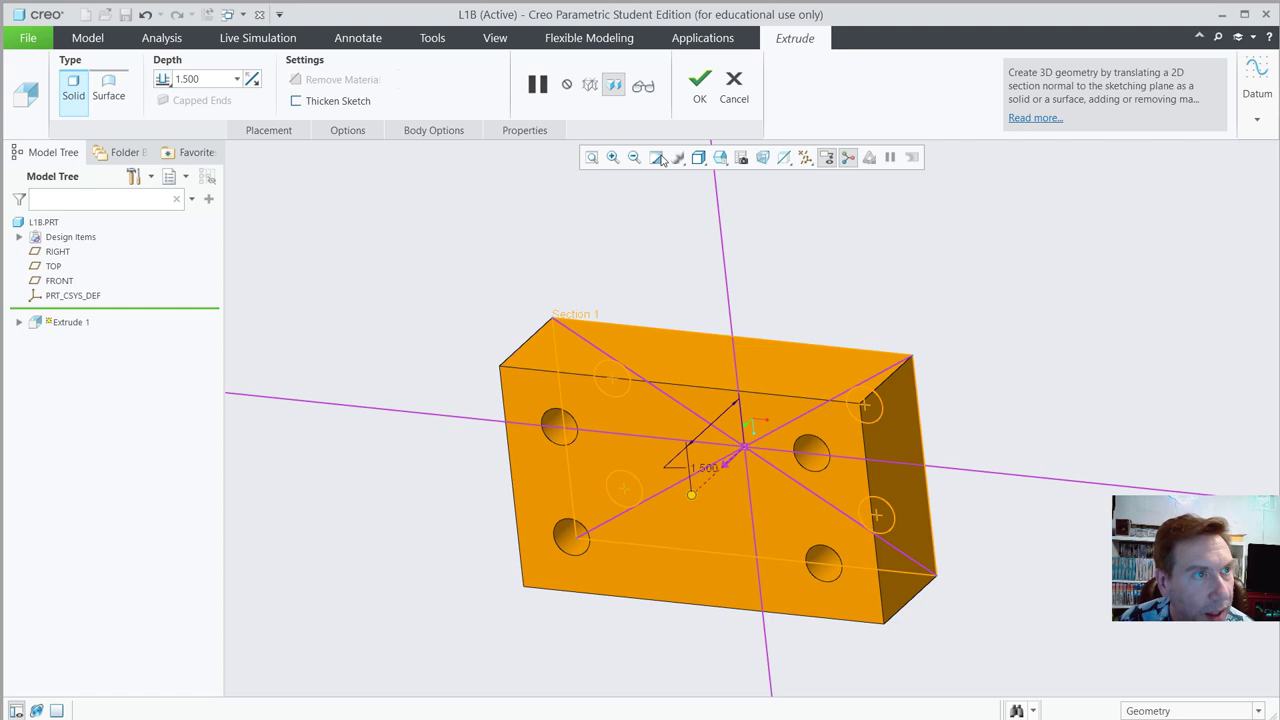
left_click(699, 86)
- Start an extrusion sketch on the block's front face and draw a center rectangle from the origin to the block's upper edge
left_click(657, 432)
left_click(657, 432)
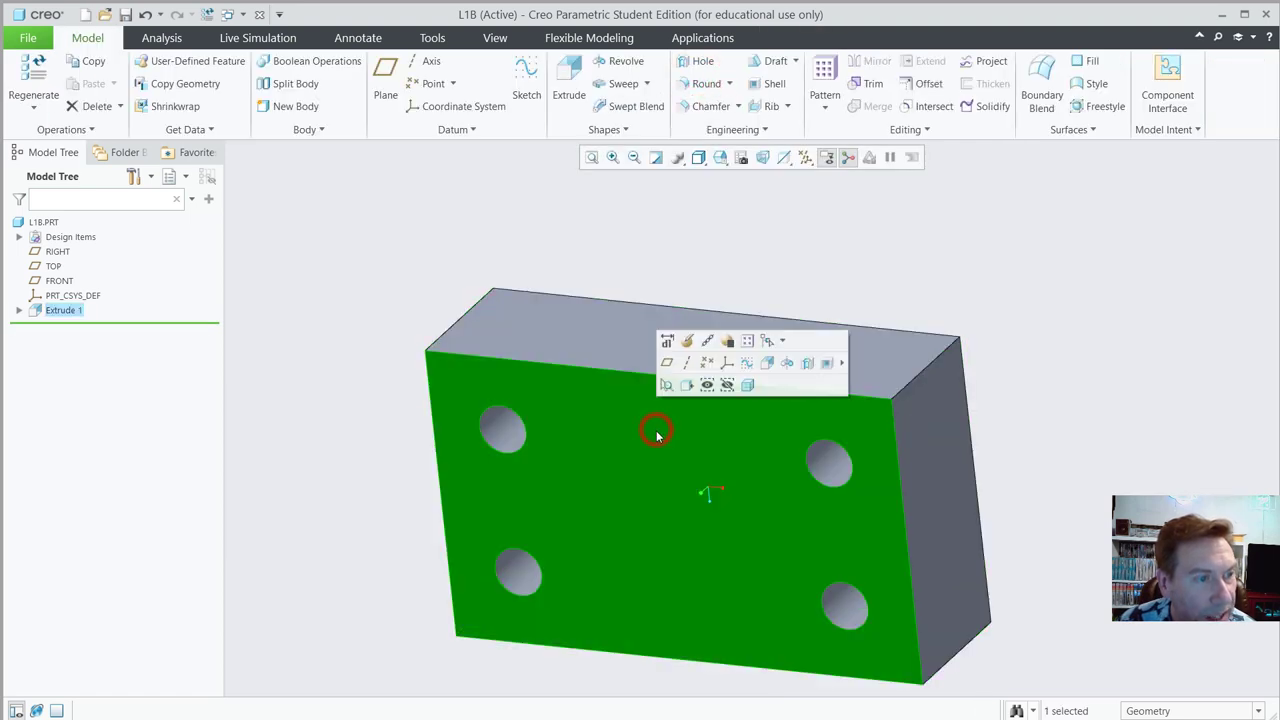
left_click(770, 362)
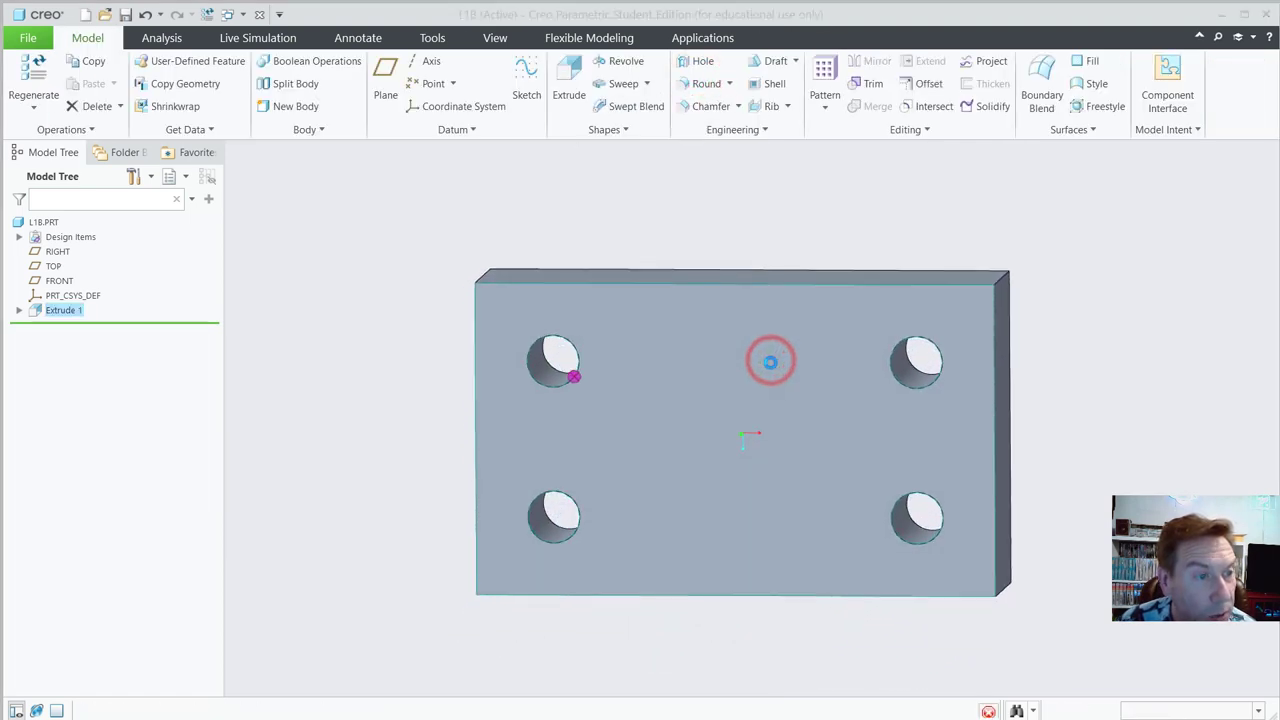
left_click(381, 88)
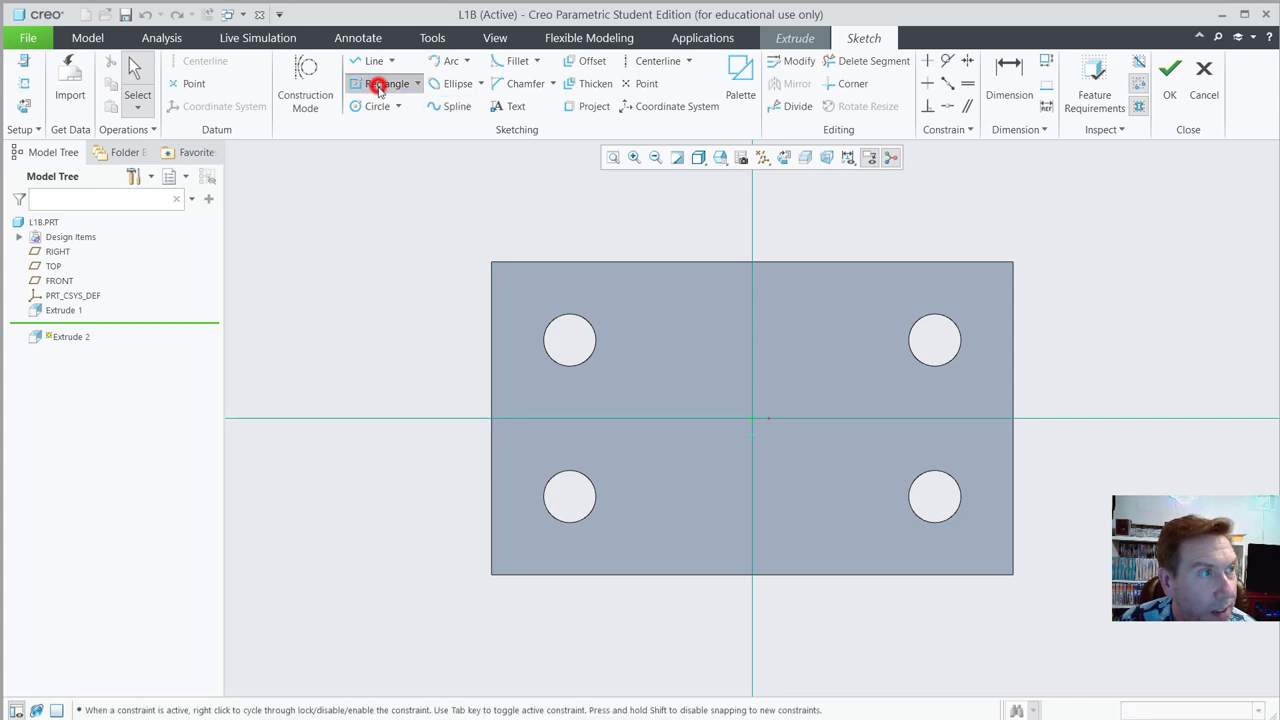
left_click(755, 418)
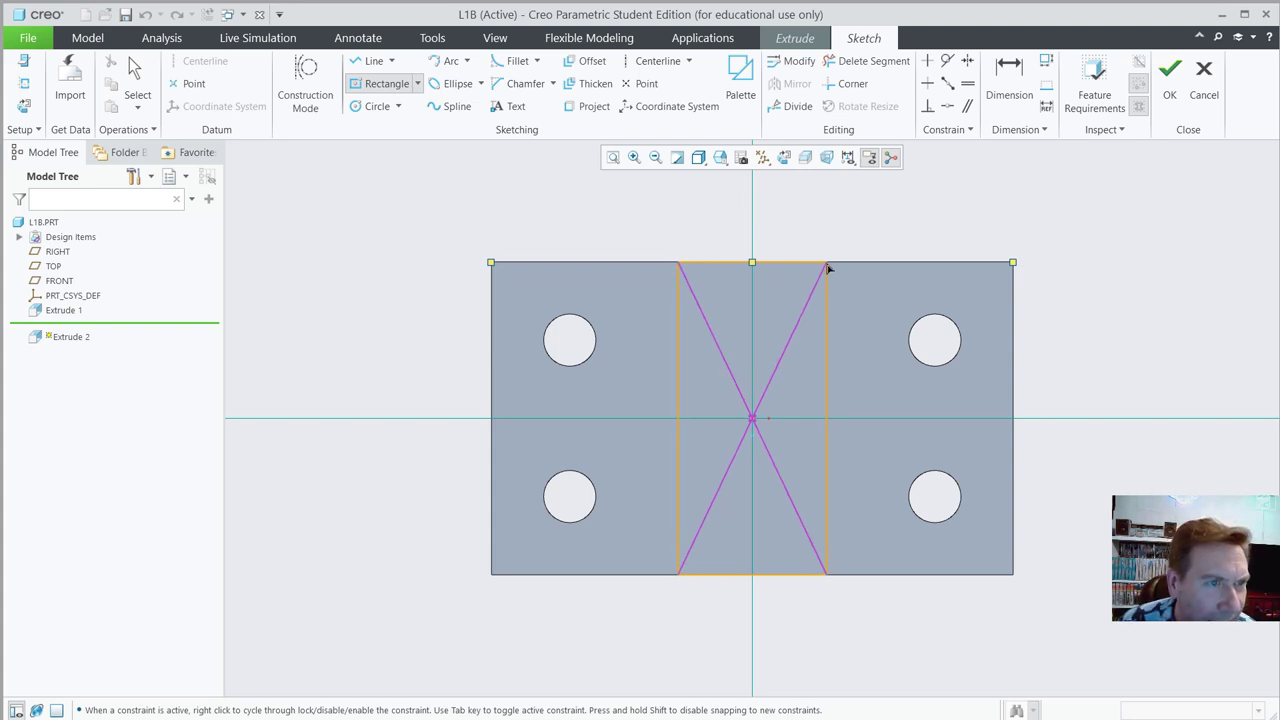
left_click(827, 264)
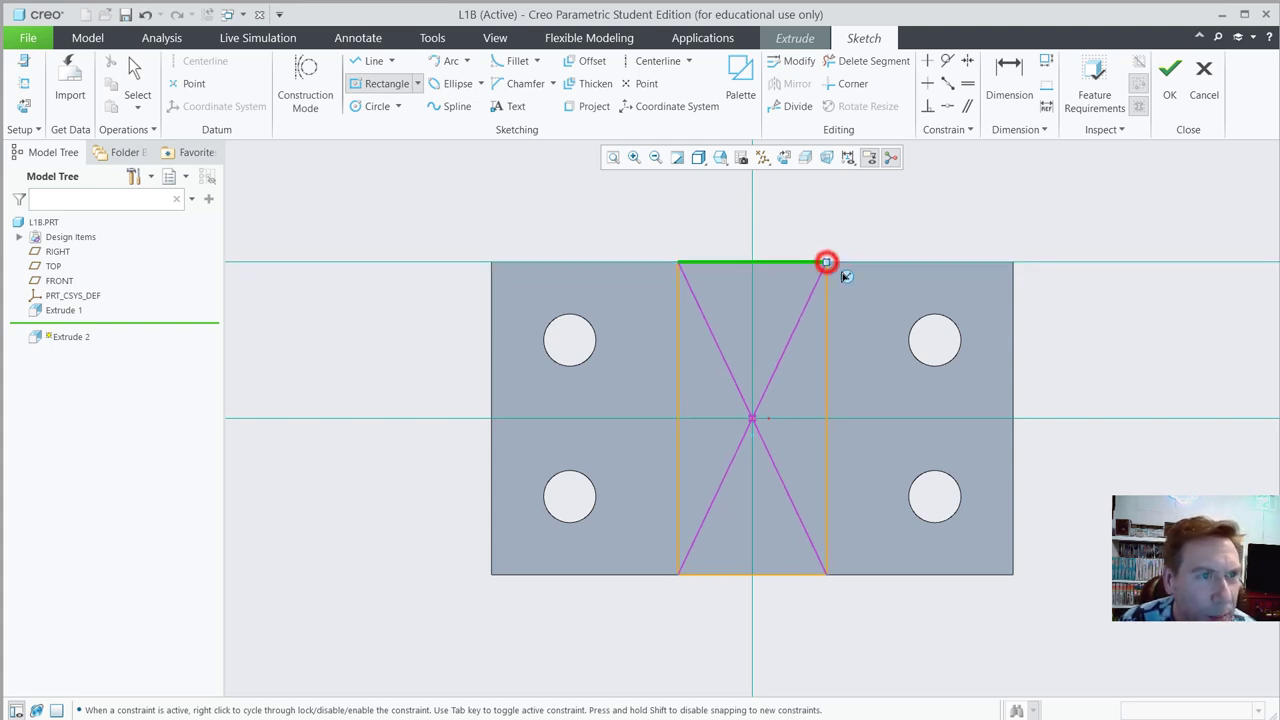
middle_click(894, 222)
- Set the center rectangle's width to 1.5 and finish the sketch
double_click(737, 247)
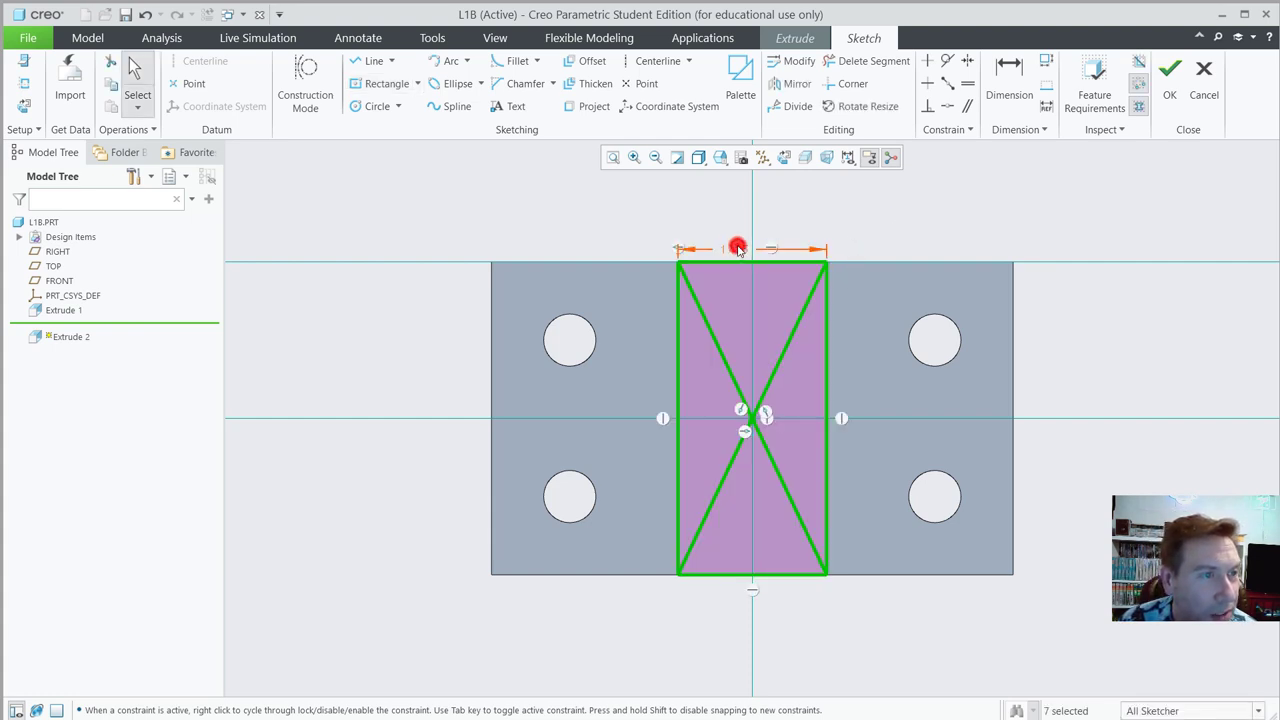
type("1.")
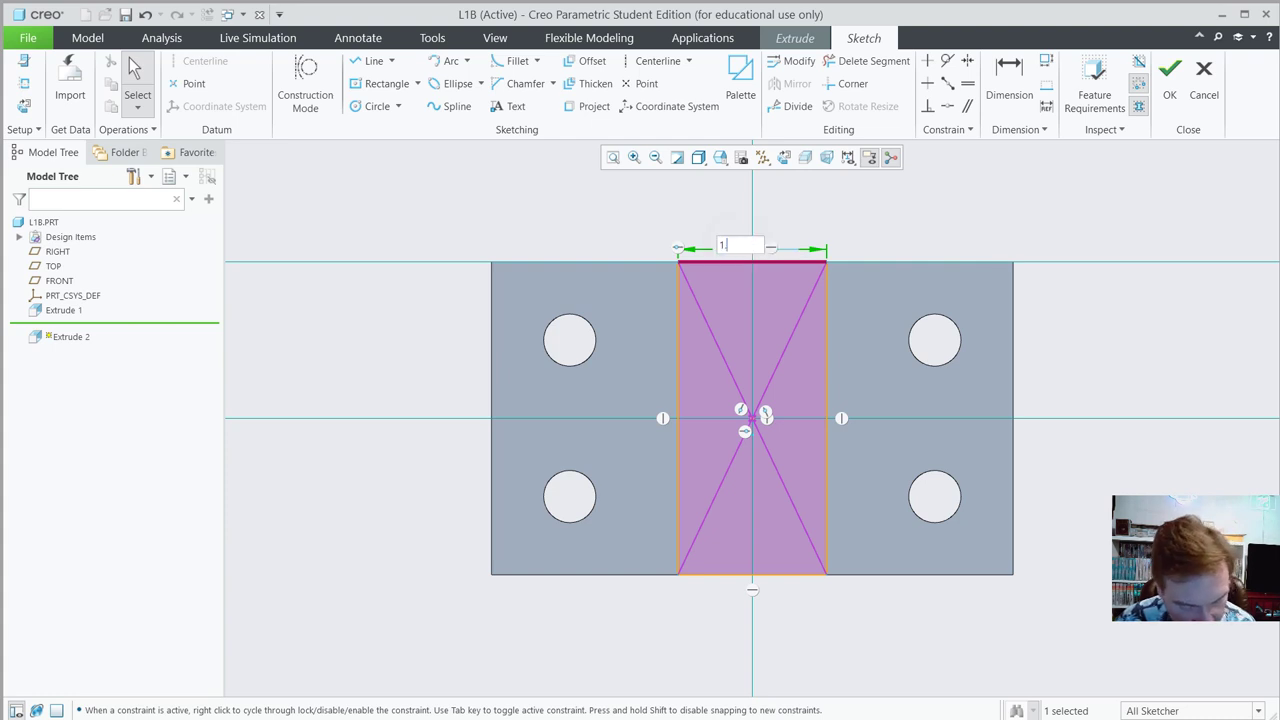
type("5")
key("Return")
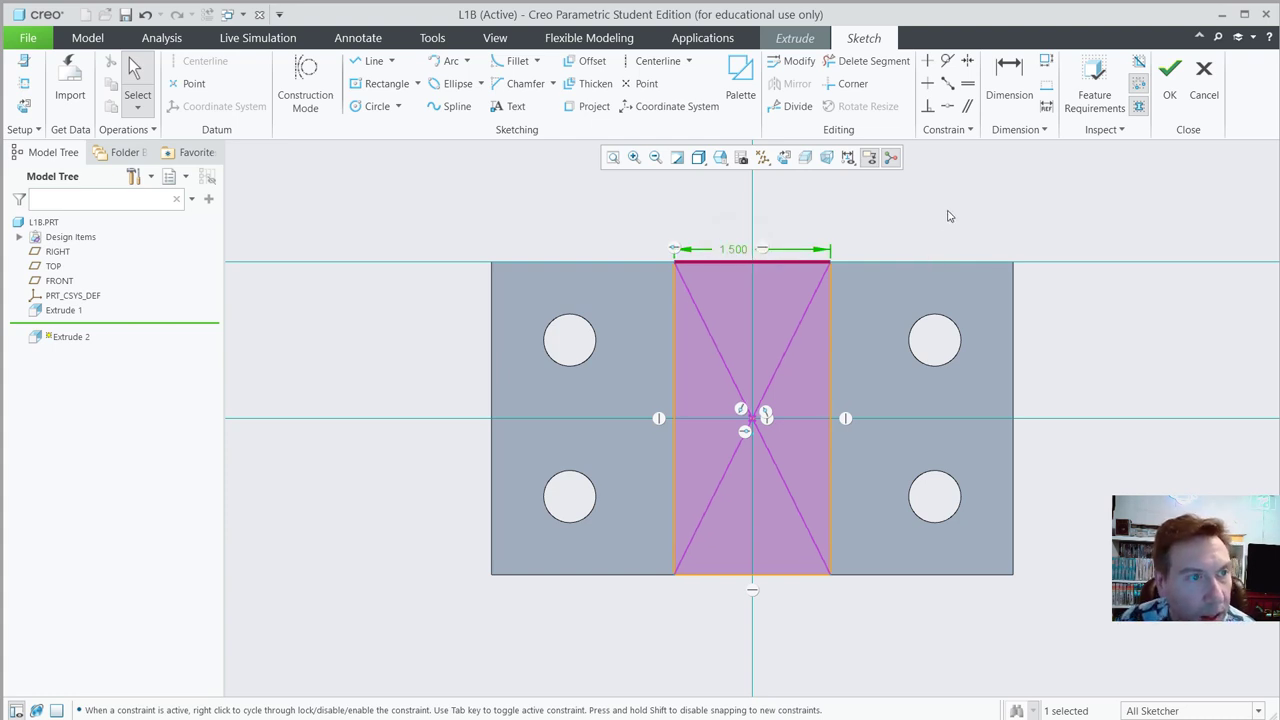
key("ctrl+d")
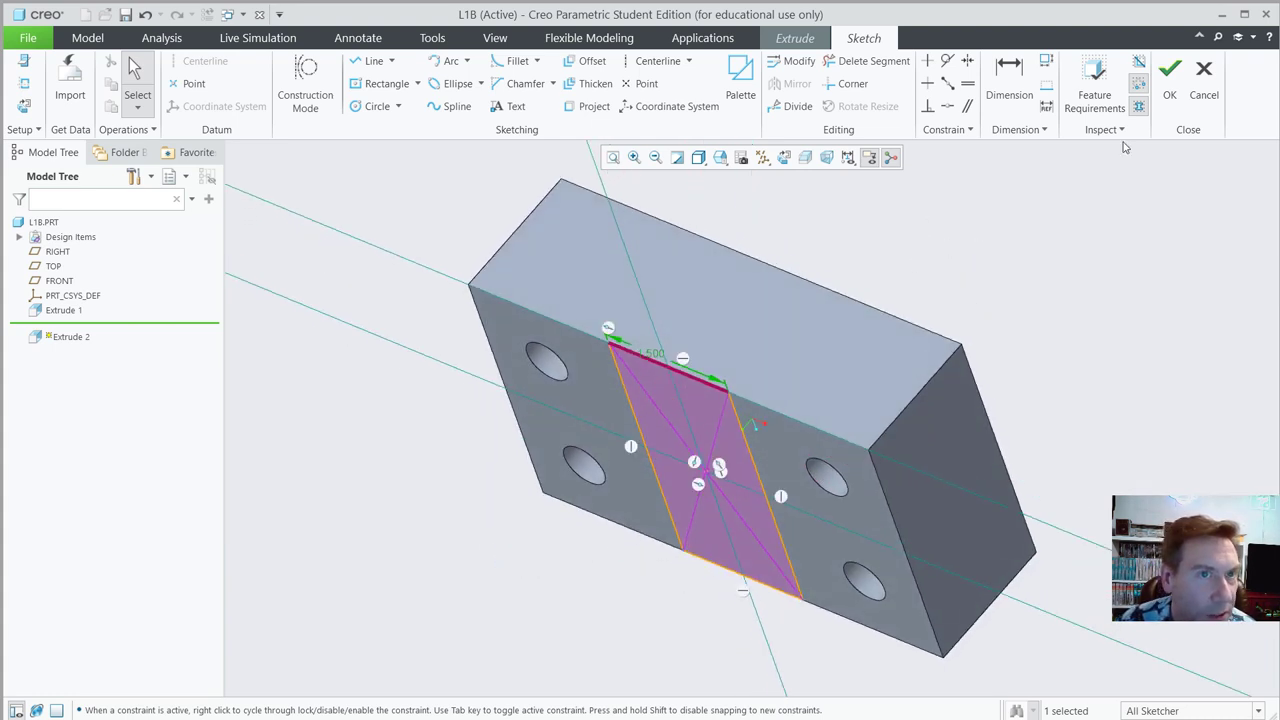
left_click(1169, 72)
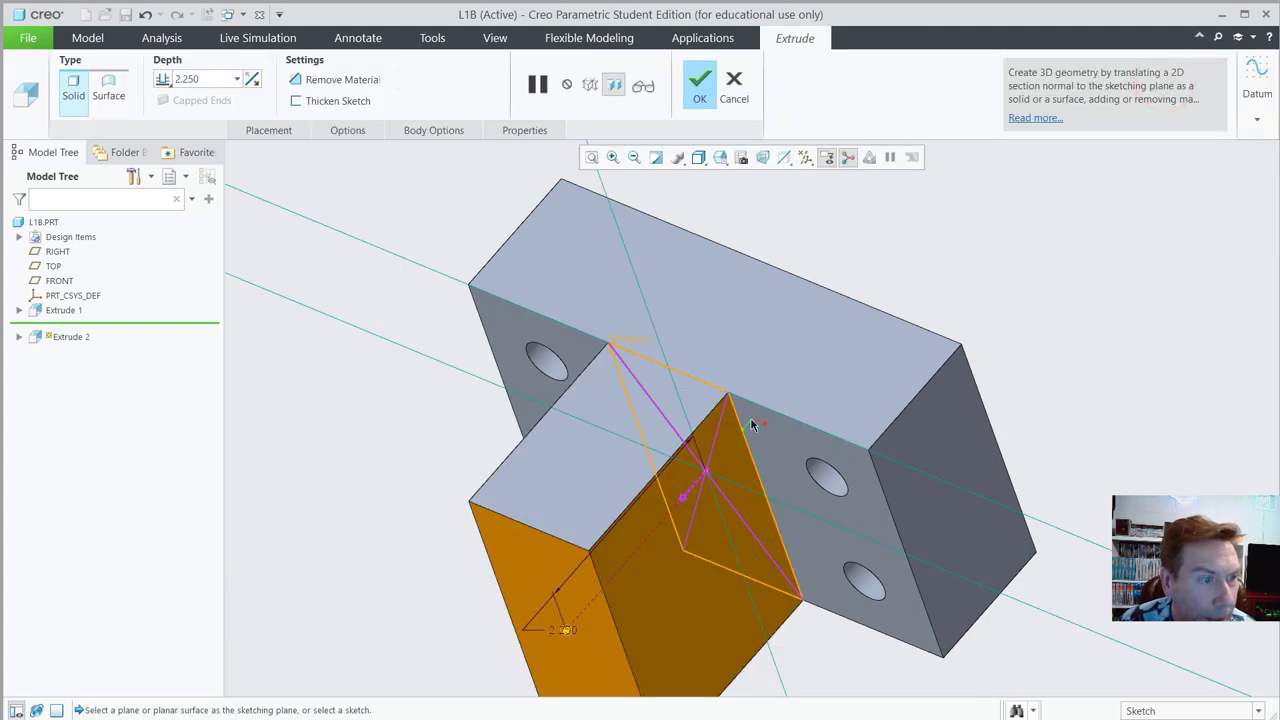
- Cut the rectangle 1 deep into the block by reversing the extrusion, and suppress future notices about switching to material removal
mouse_move(562, 628)
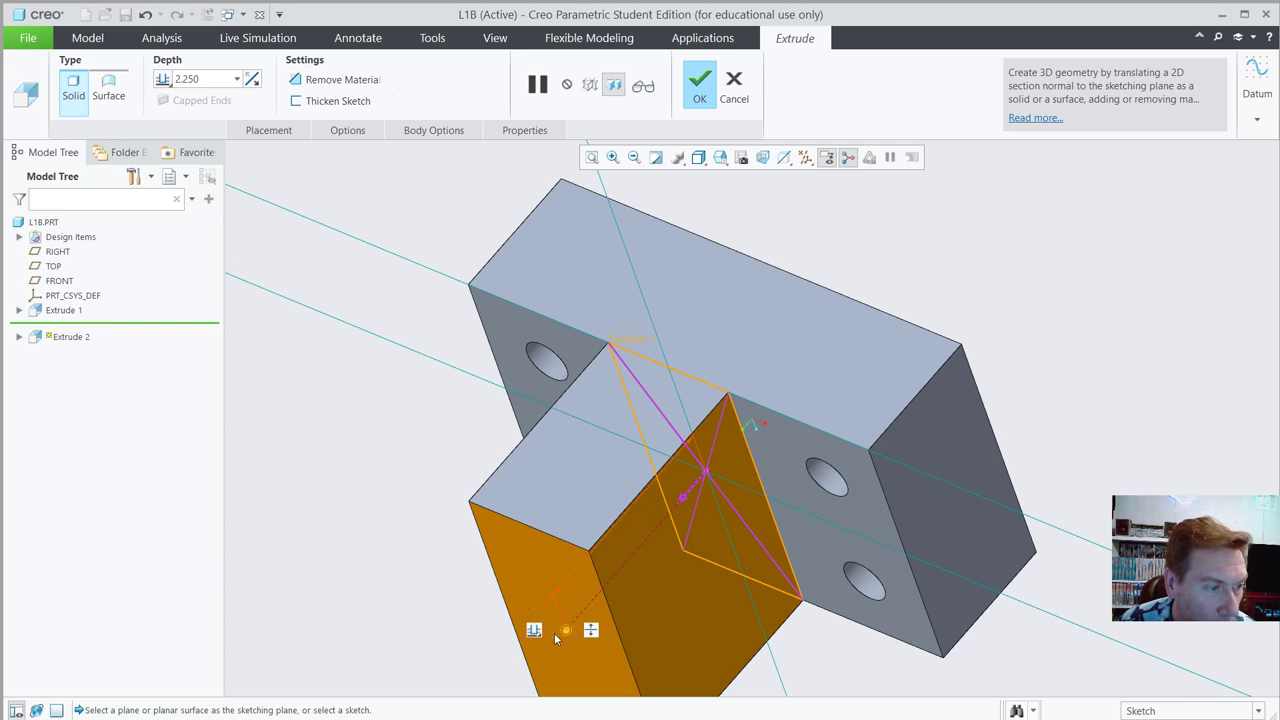
double_click(559, 629)
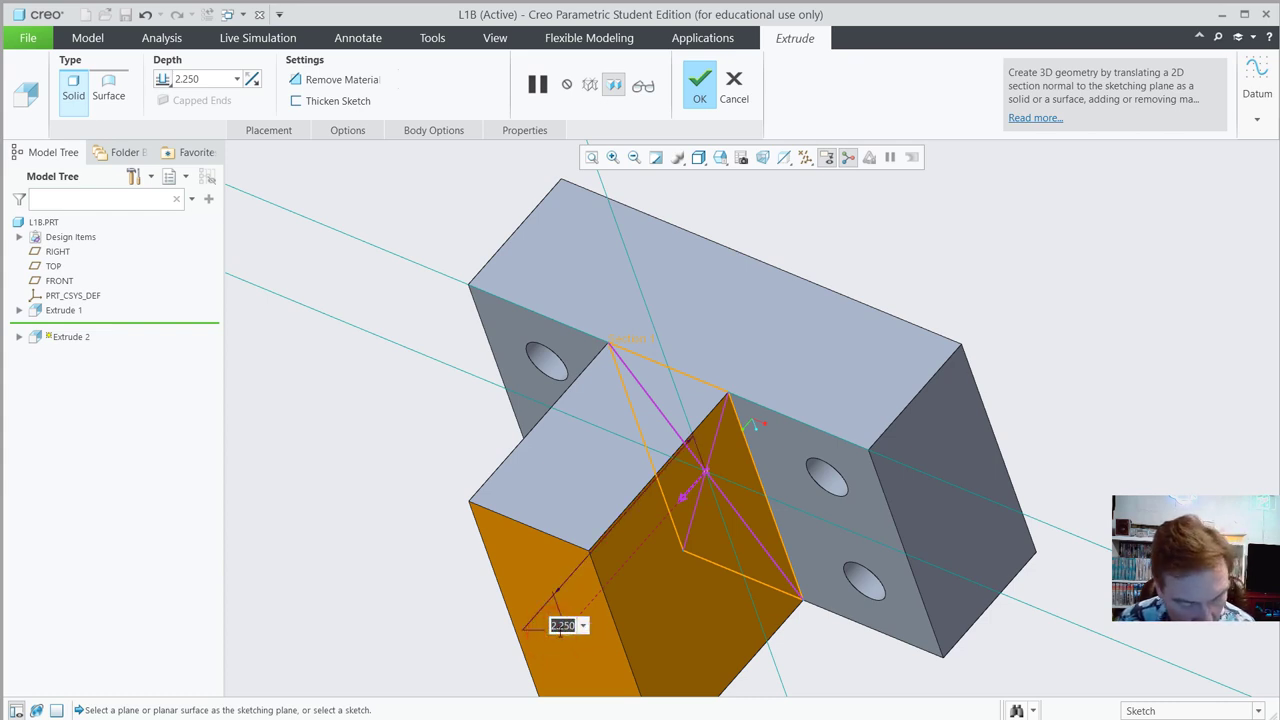
type("1")
key("Return")
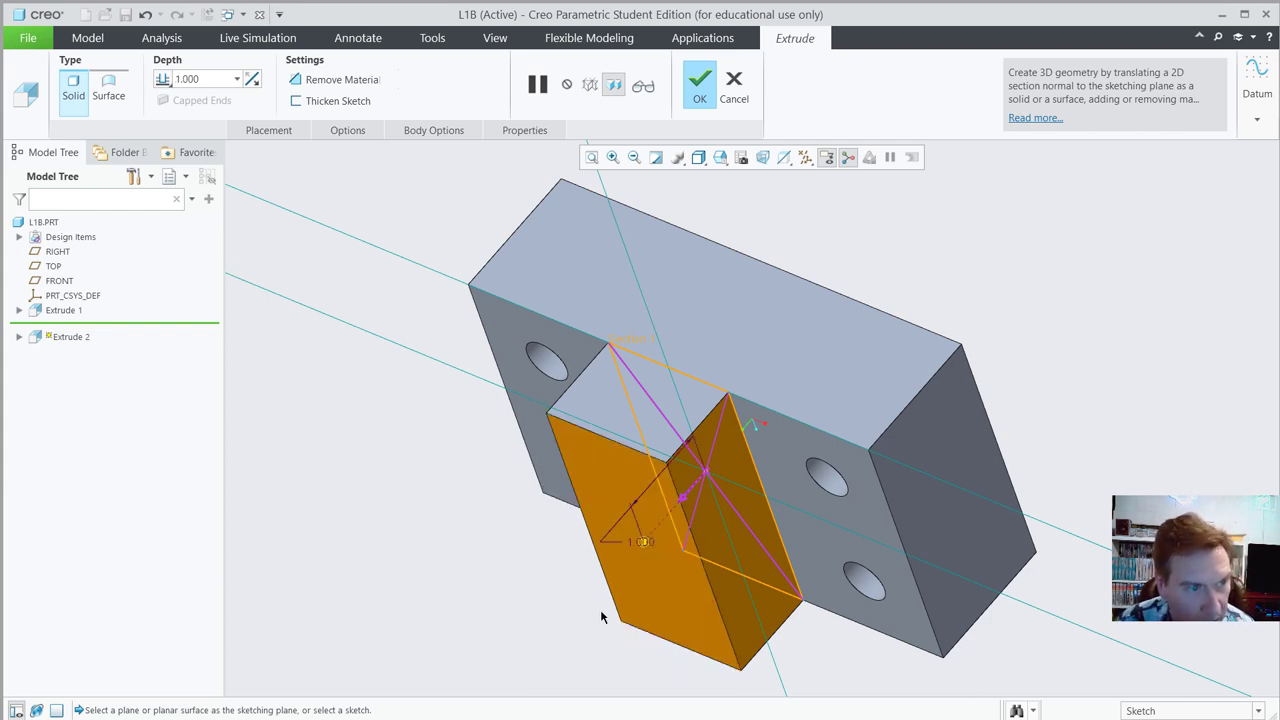
left_click(681, 500)
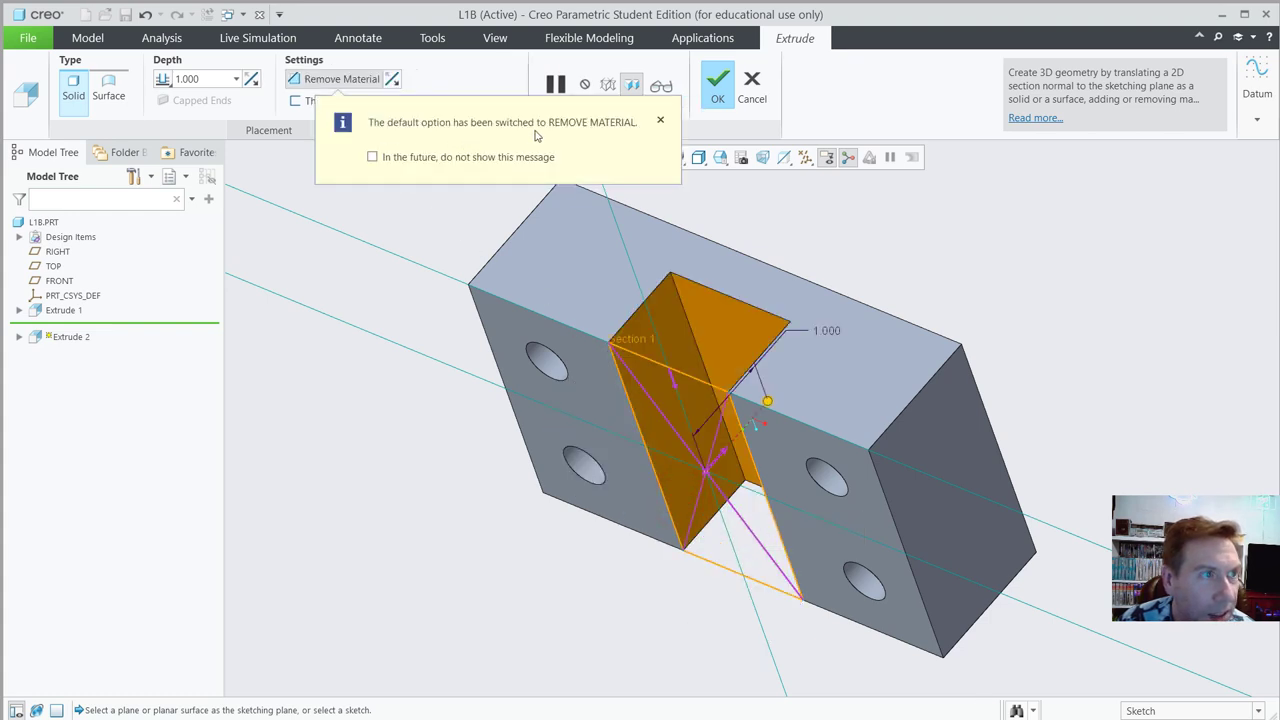
left_click(373, 159)
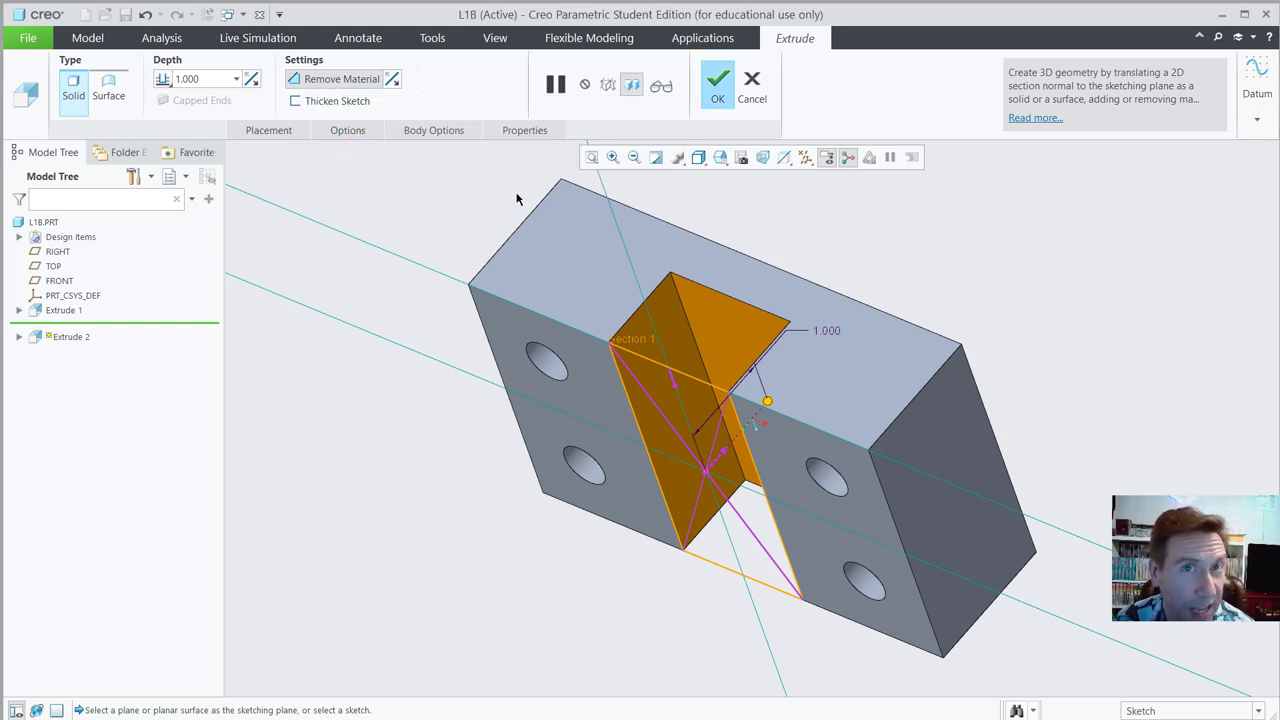
left_click(716, 94)
left_click(963, 277)
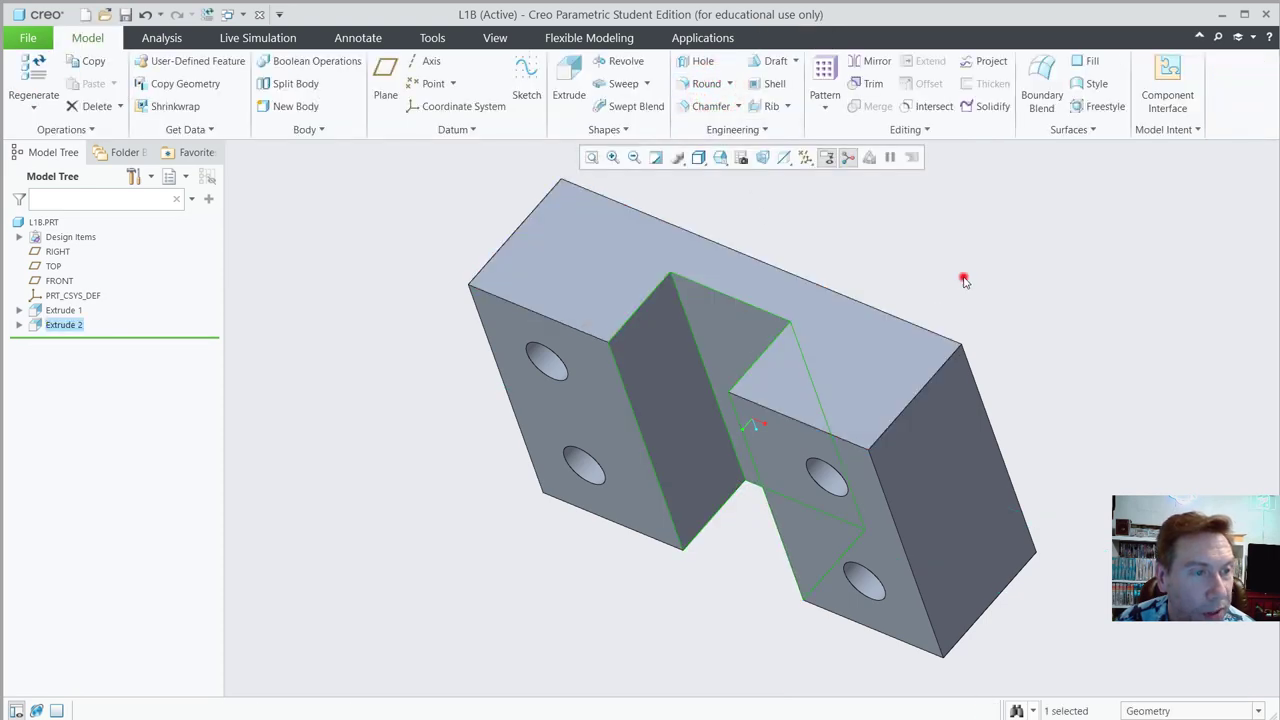
- Round the block's four outer corner edges with a radius of 0.75
mouse_move(934, 491)
middle_mouse_down()
mouse_move(960, 429)
mouse_move(914, 491)
mouse_move(928, 497)
middle_mouse_up()
left_click(704, 83)
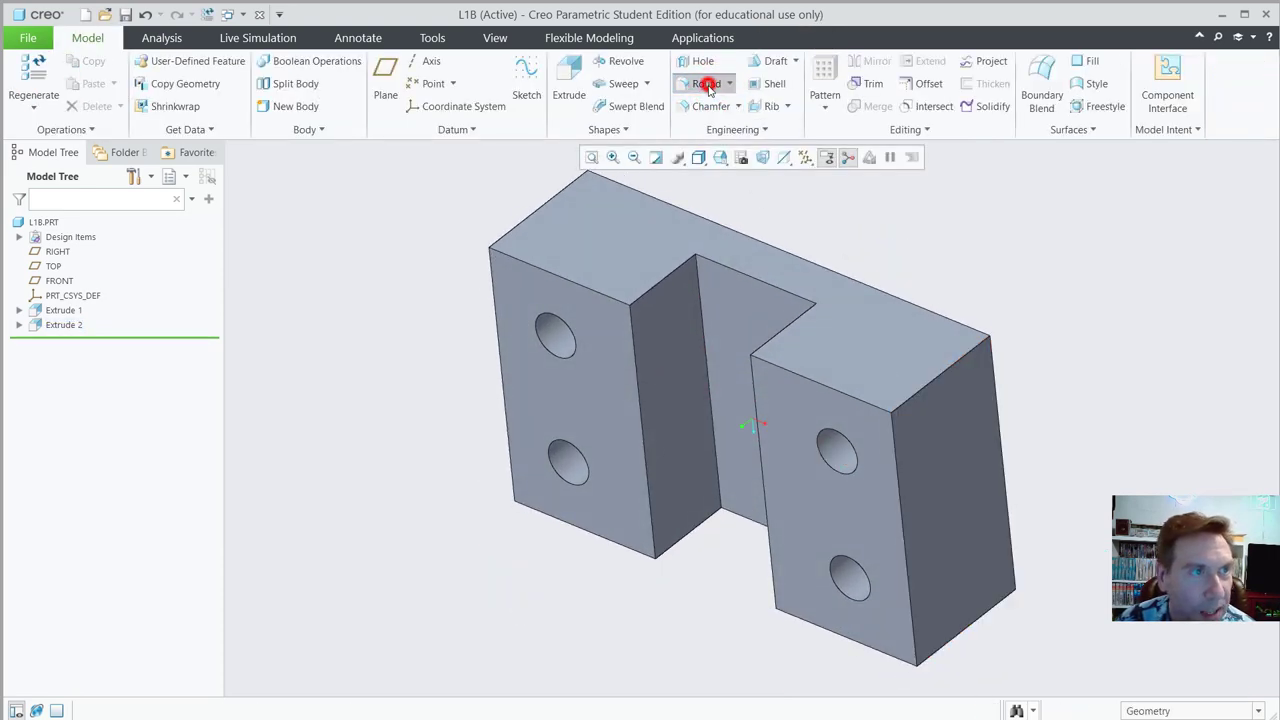
left_click(921, 387)
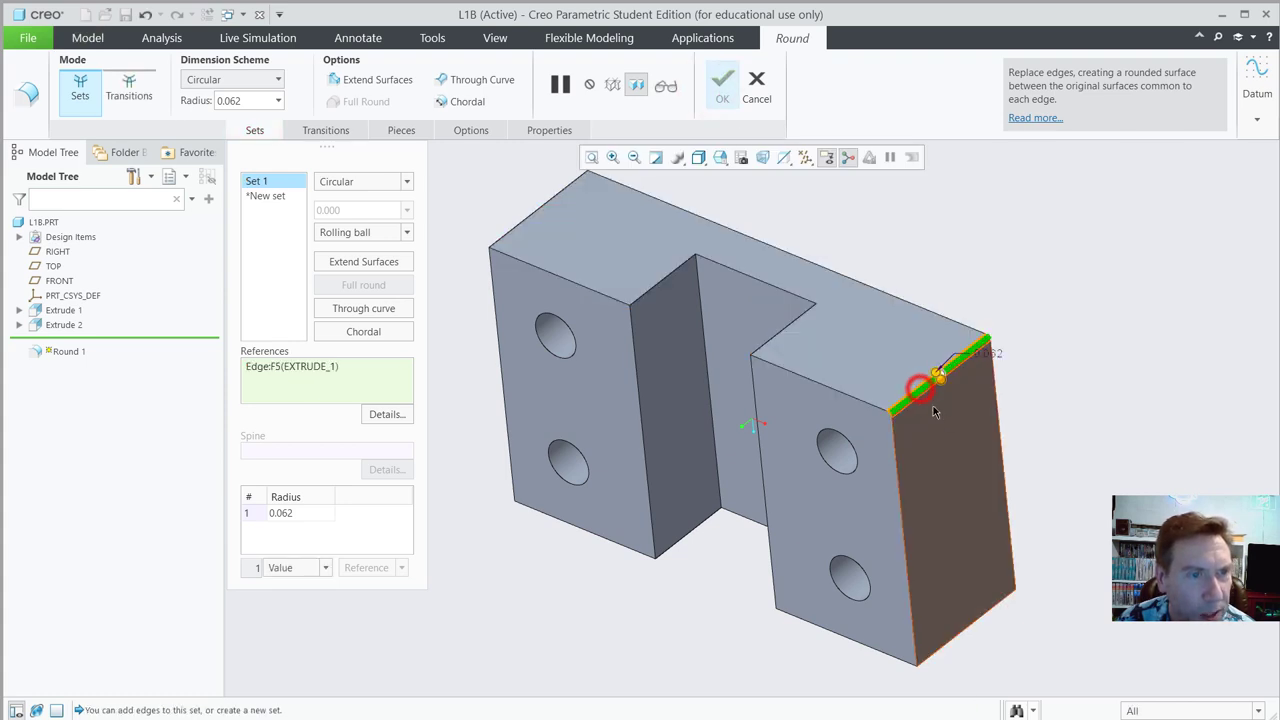
left_click_drag(940, 376, 947, 437)
left_click(960, 633)
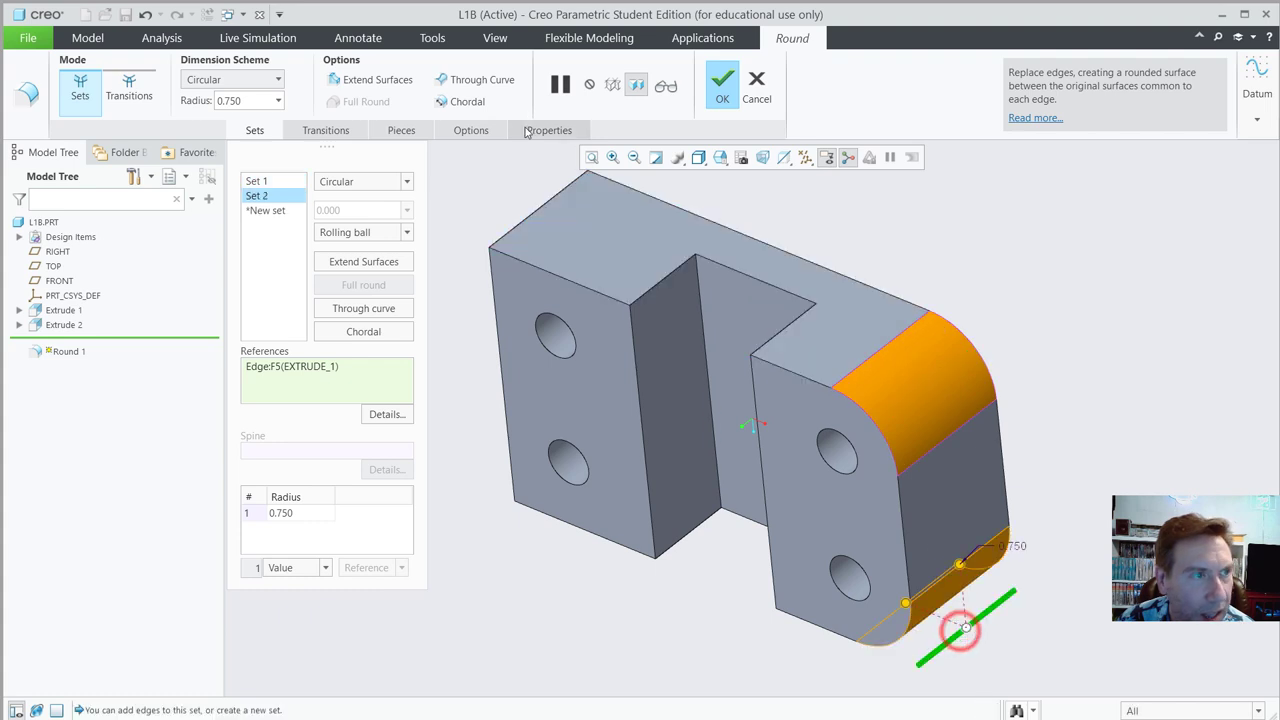
left_click(522, 221)
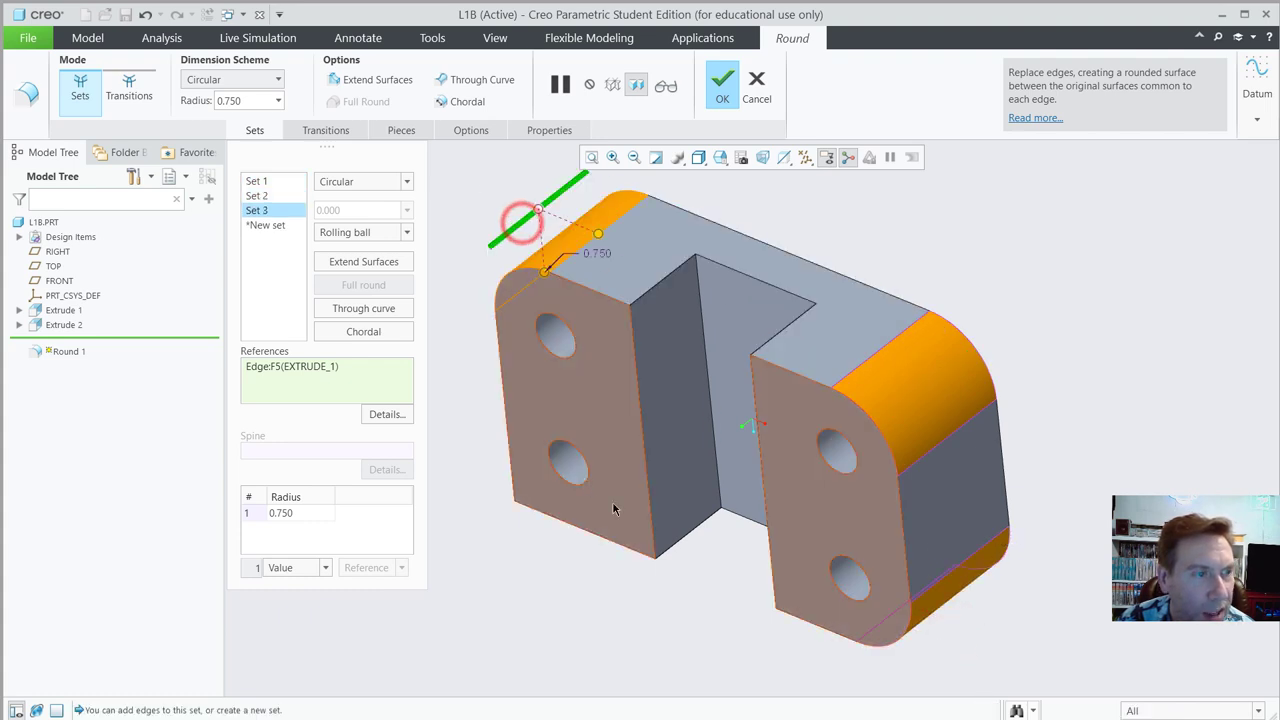
mouse_move(522, 221)
middle_mouse_down()
mouse_move(600, 330)
mouse_move(650, 433)
mouse_move(605, 392)
middle_mouse_up()
left_click(650, 433)
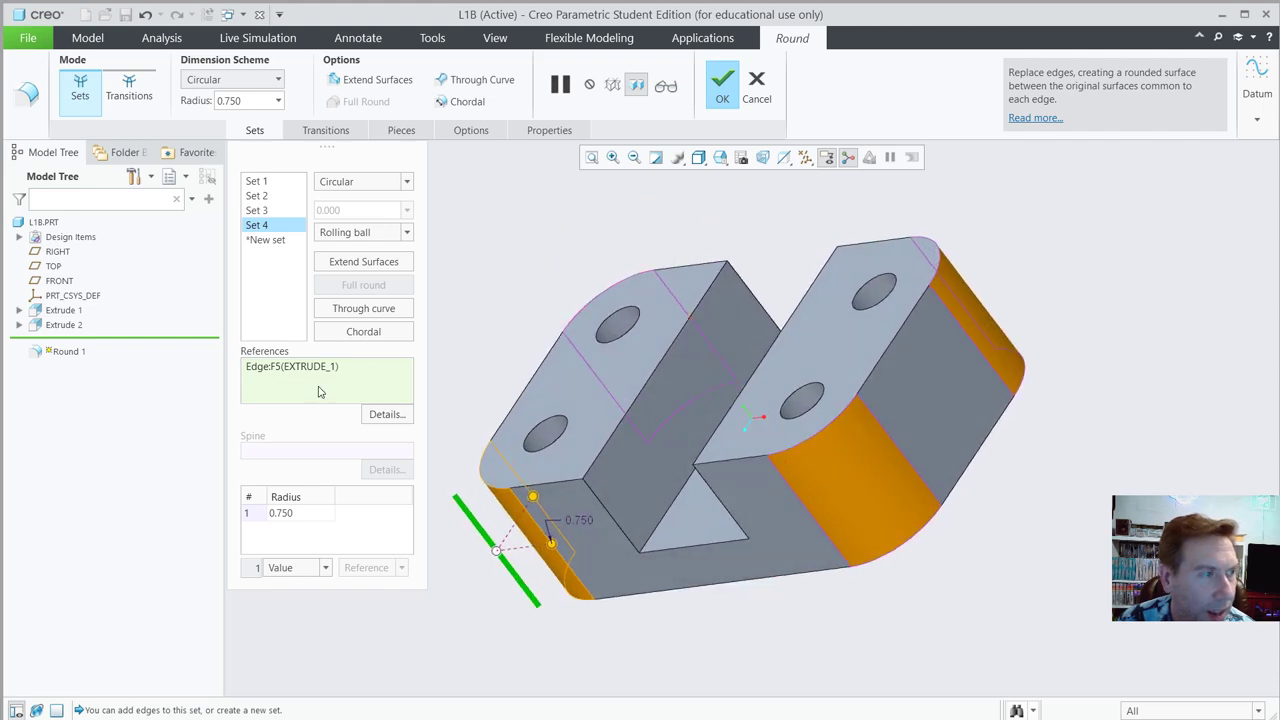
left_click(722, 88)
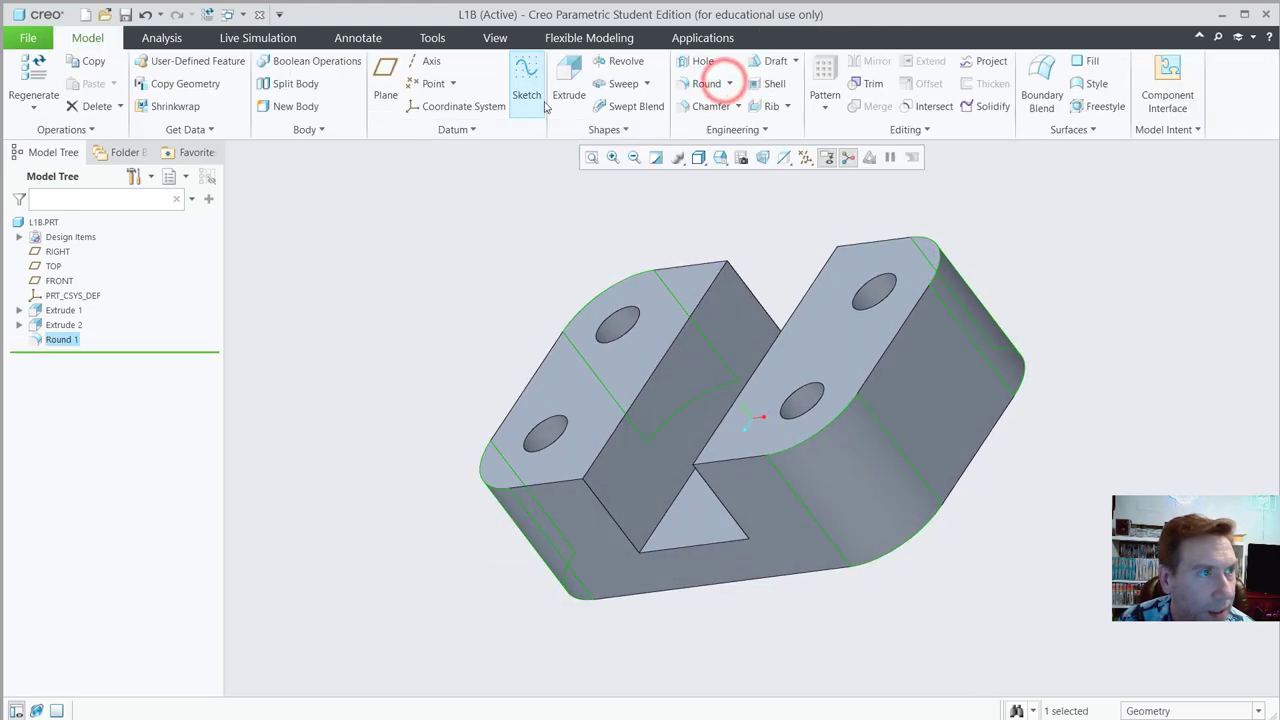
- Add D x D chamfers of 0.062 along the outer front edges on both sides of the slot
left_click(708, 106)
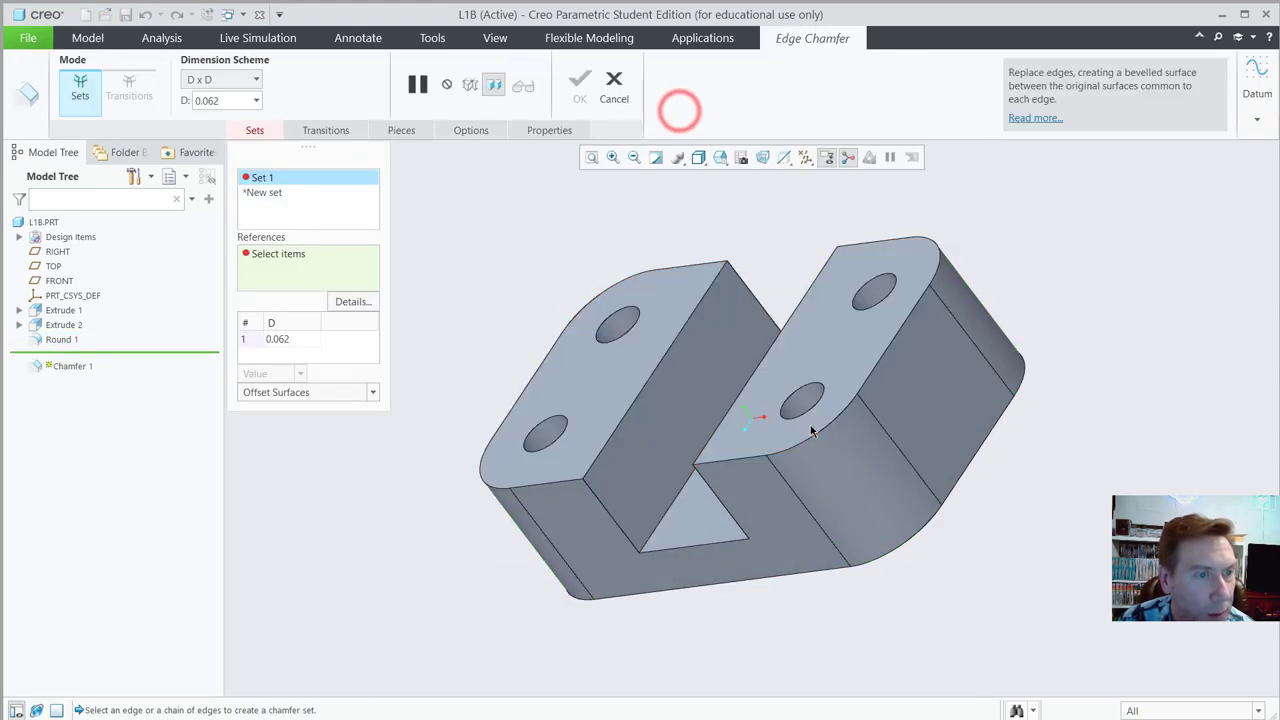
left_click(818, 437)
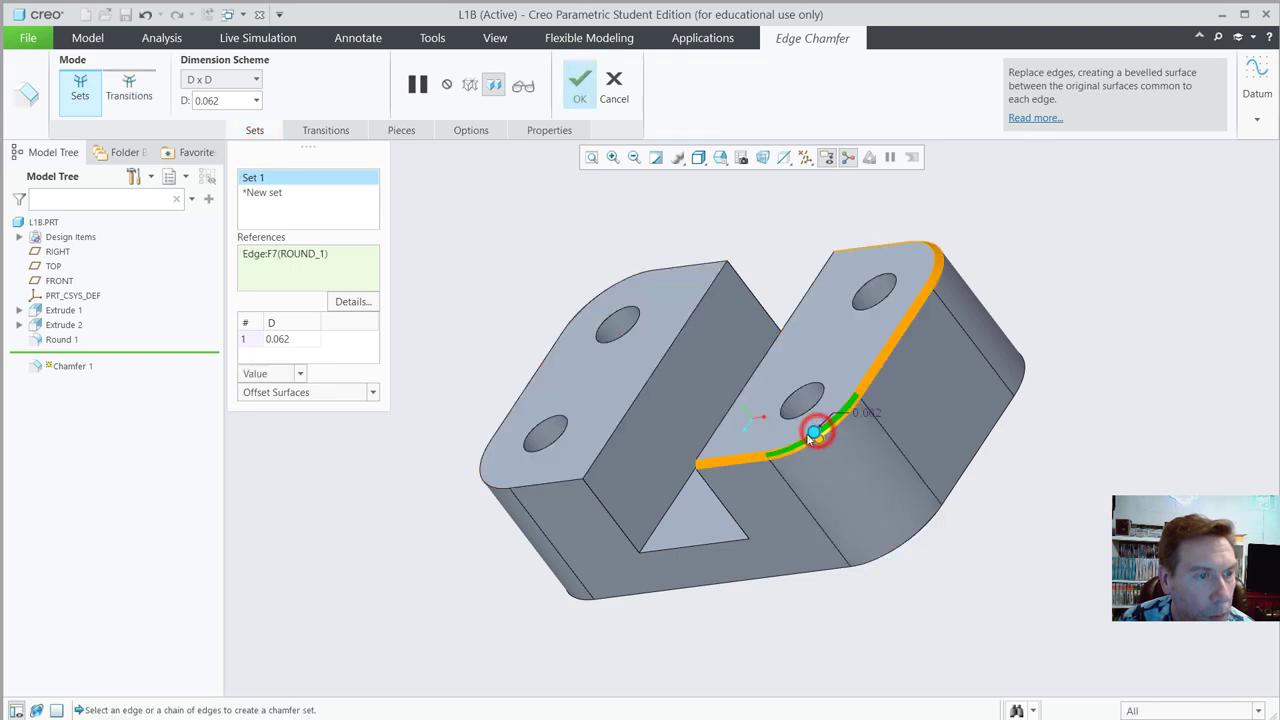
left_click(572, 481)
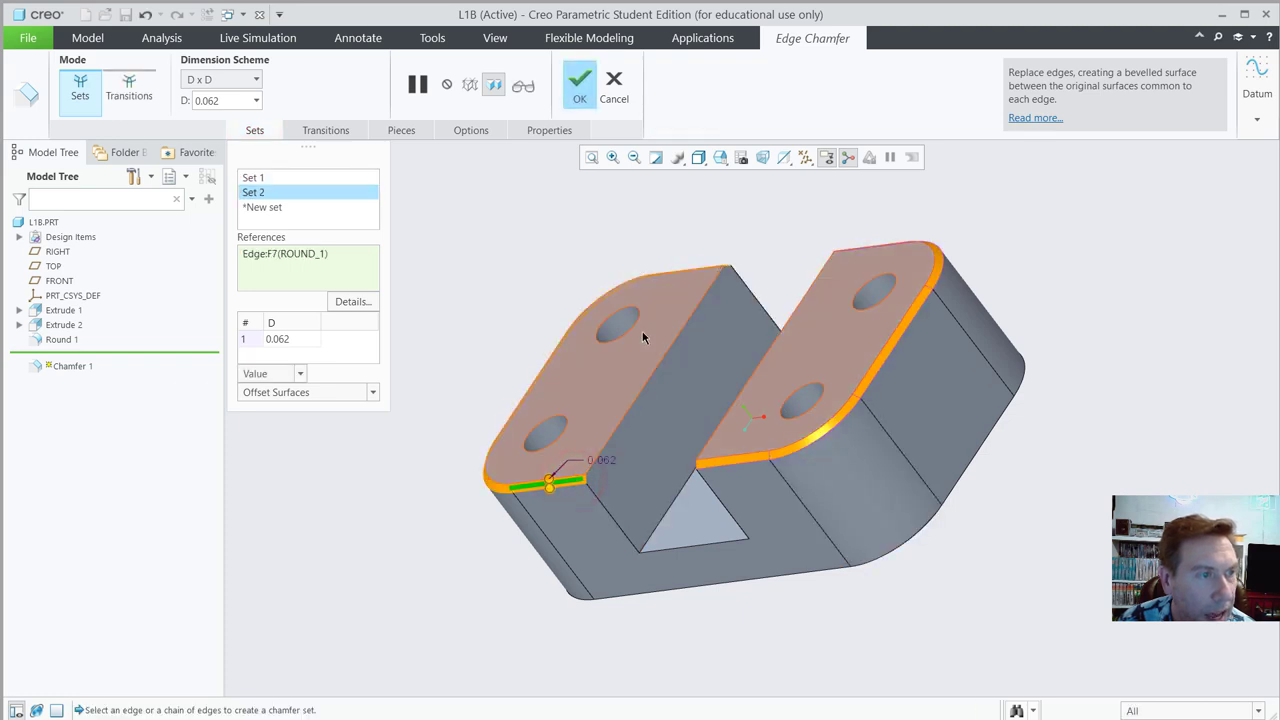
- Add D x D chamfers of 0.188 to the front edges of all four holes and complete the chamfer feature
middle_click_drag(503, 277, 608, 274)
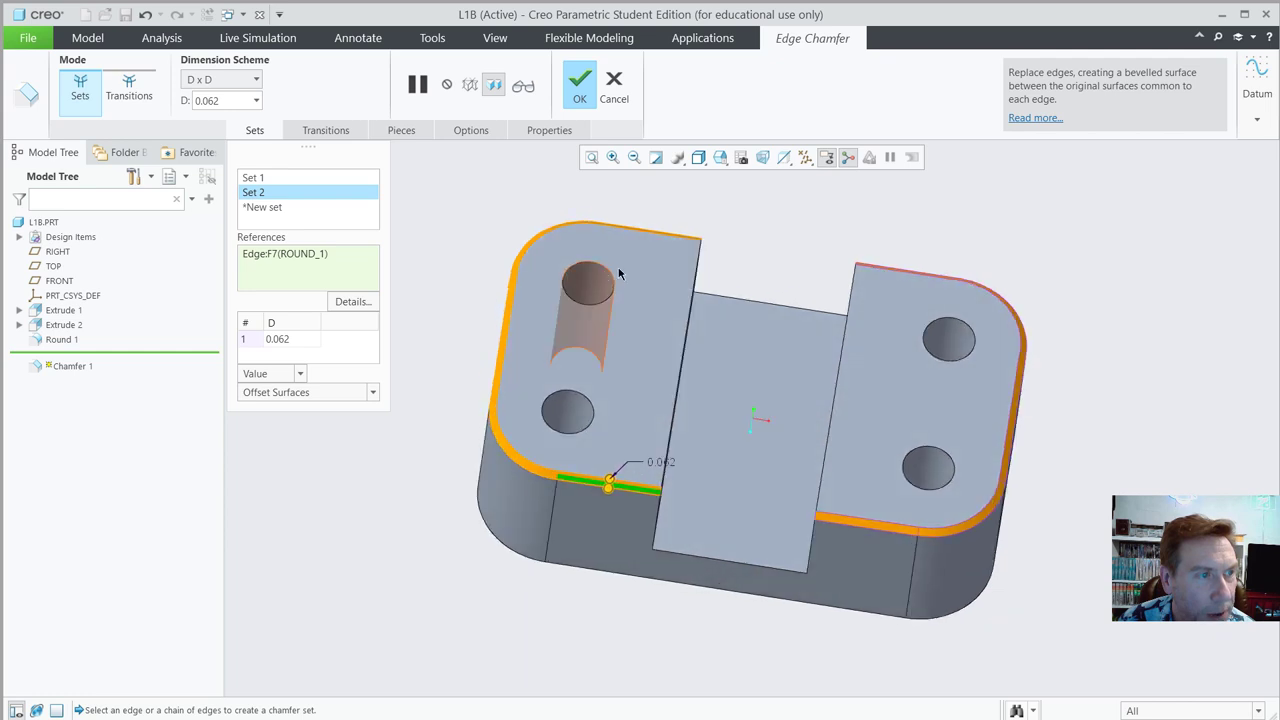
scroll(600, 283, "up", 3)
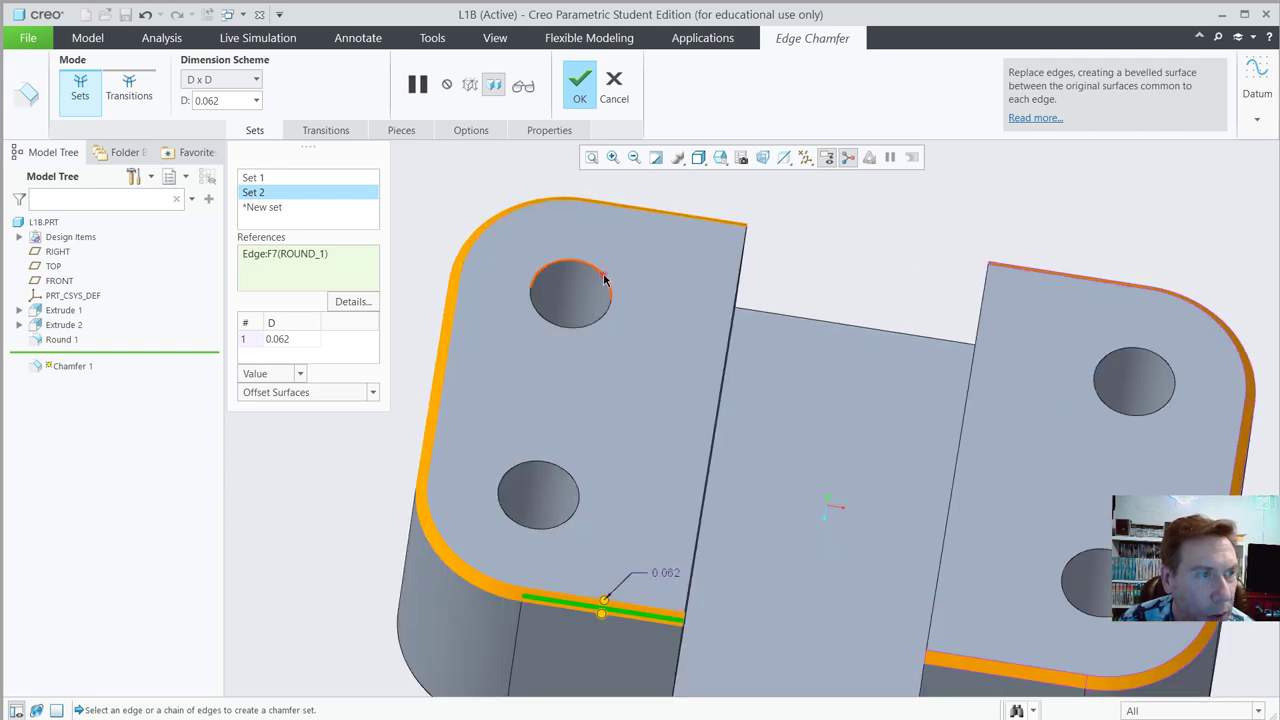
left_click(604, 281)
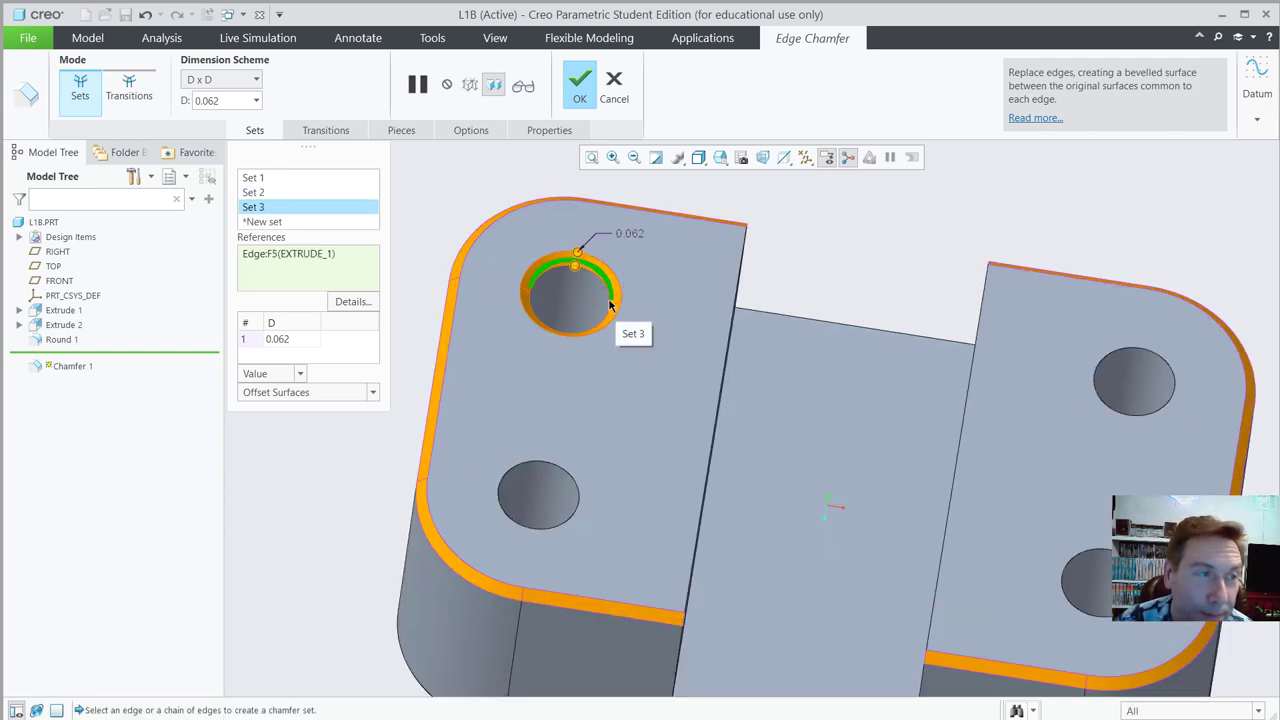
left_click_drag(575, 266, 571, 284)
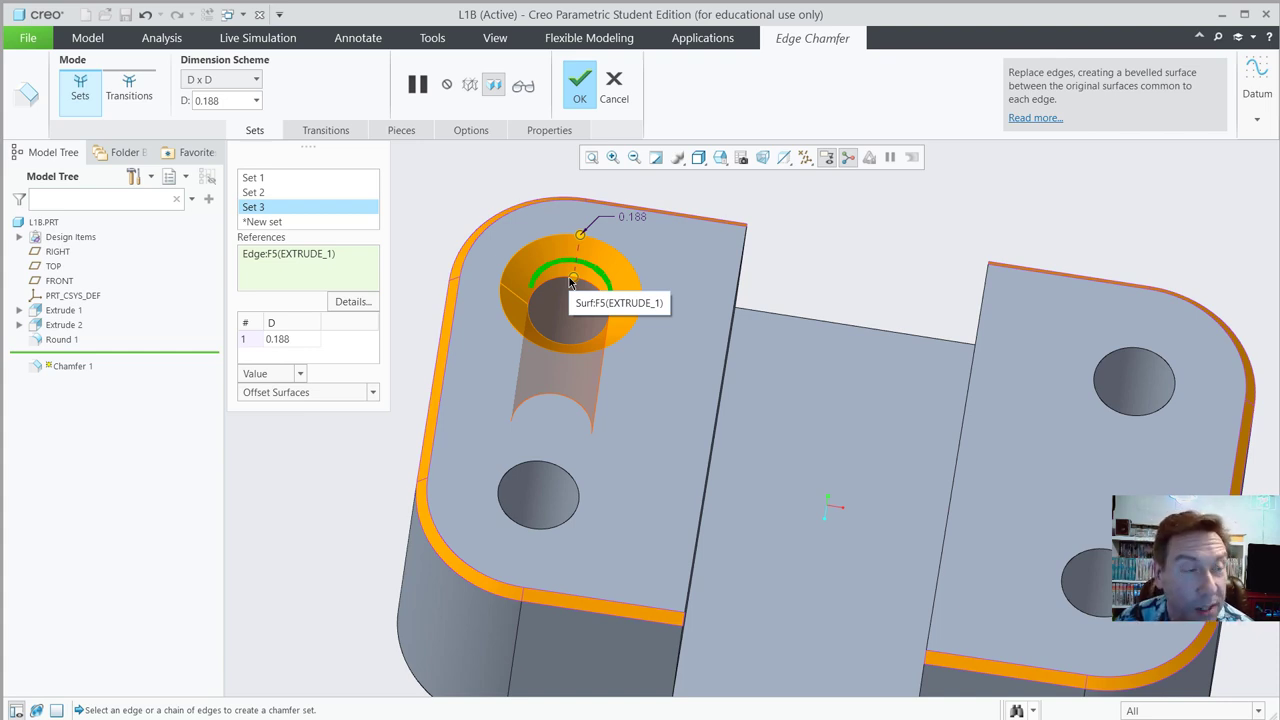
left_click(540, 466)
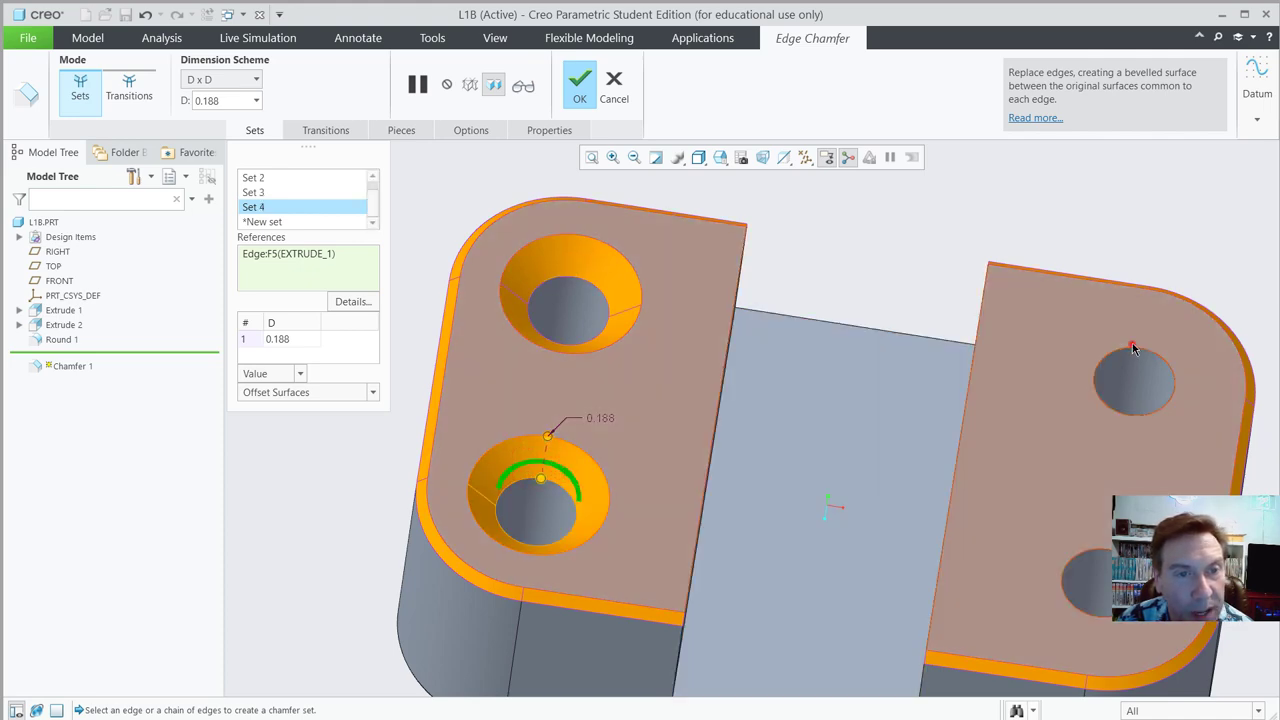
left_click(1132, 348)
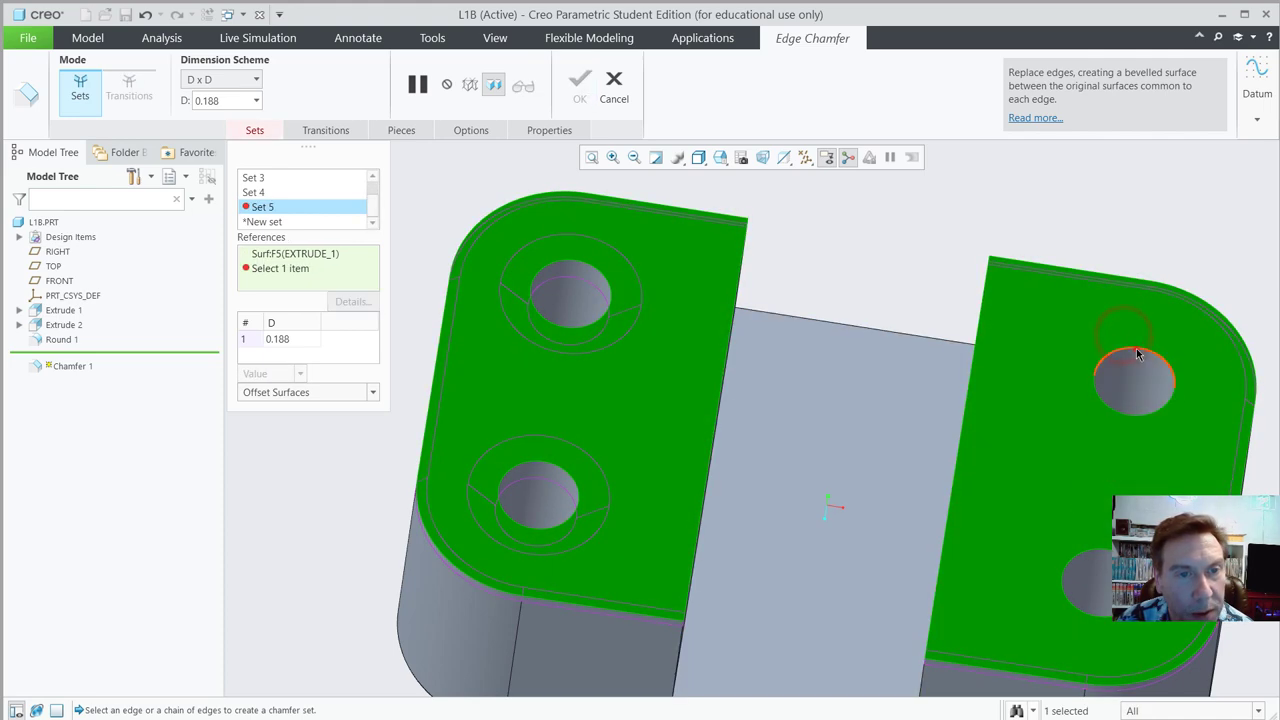
left_click(1136, 354)
left_click(1075, 568)
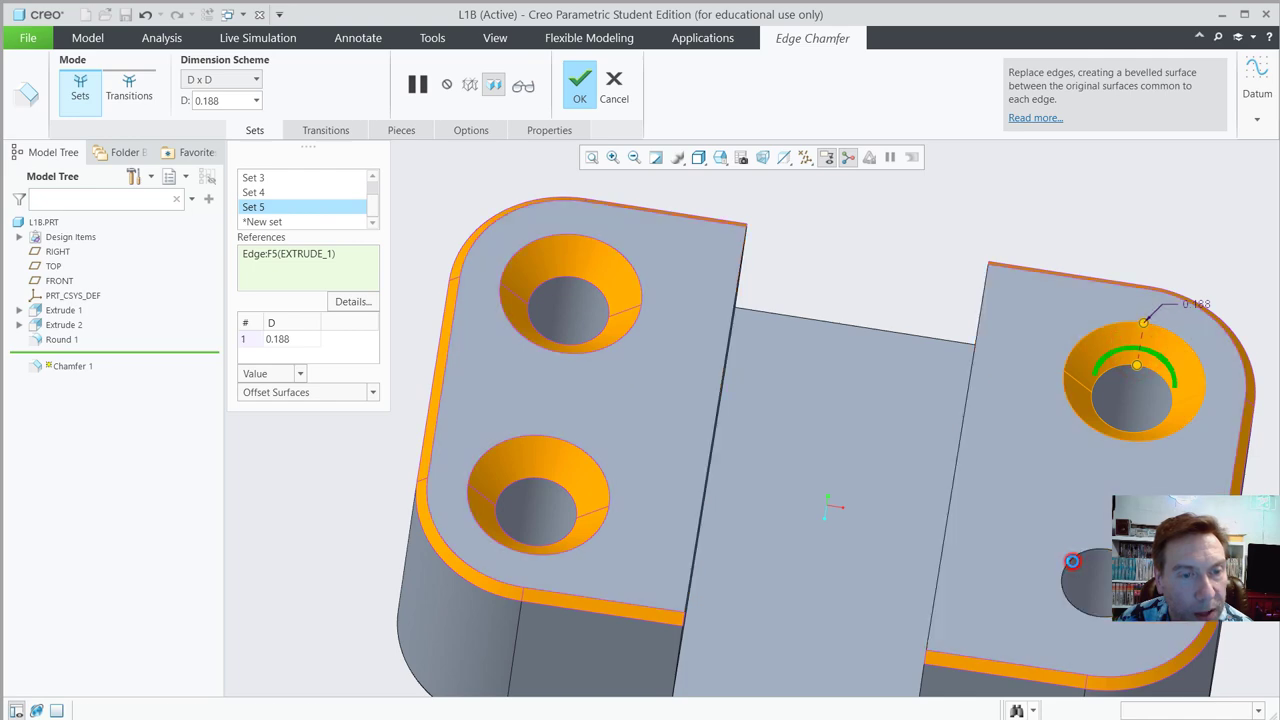
left_click(578, 95)
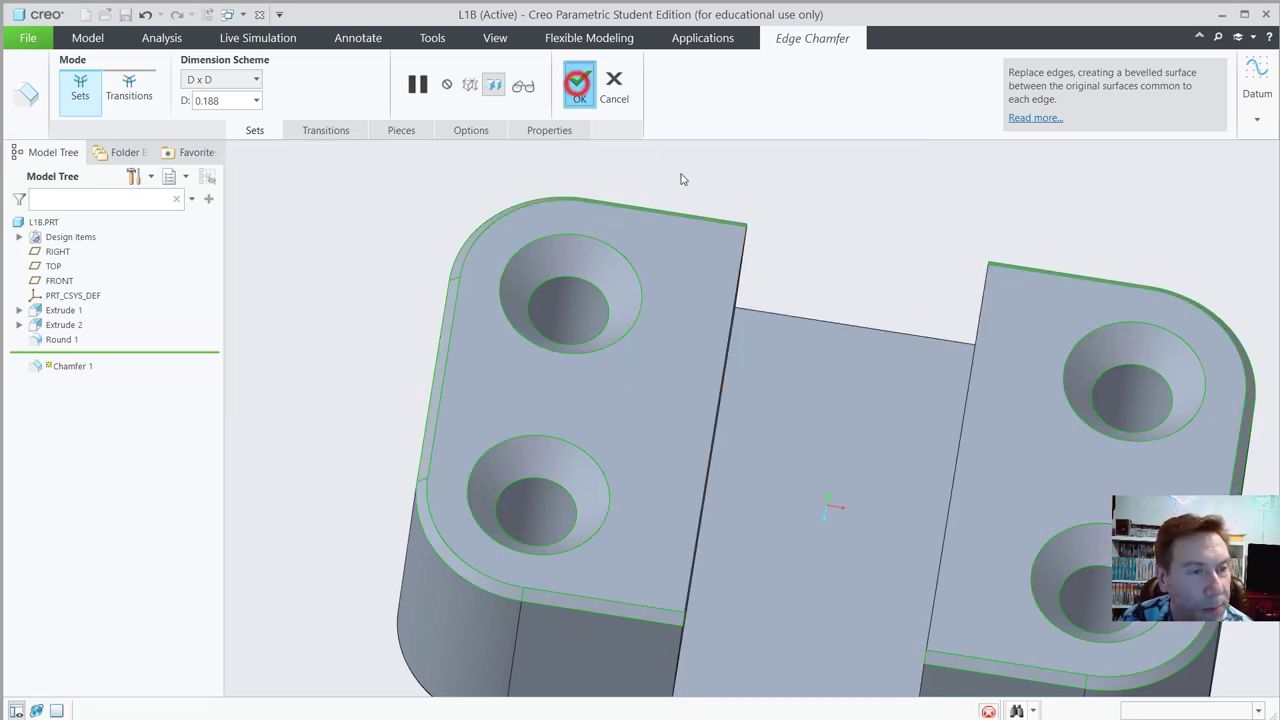
left_click(855, 245)
- Print the chamfered block with Microsoft Print to PDF and save the output on the Desktop as L1b
key("ctrl+d")
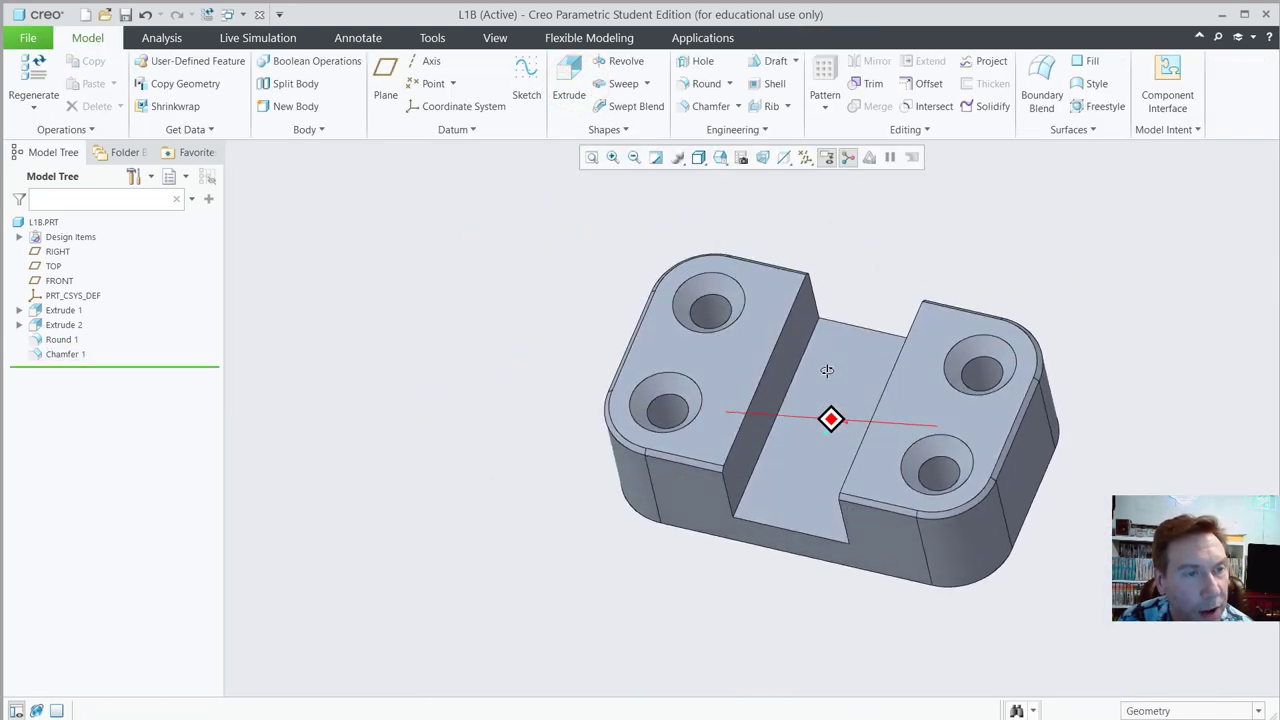
left_click(31, 38)
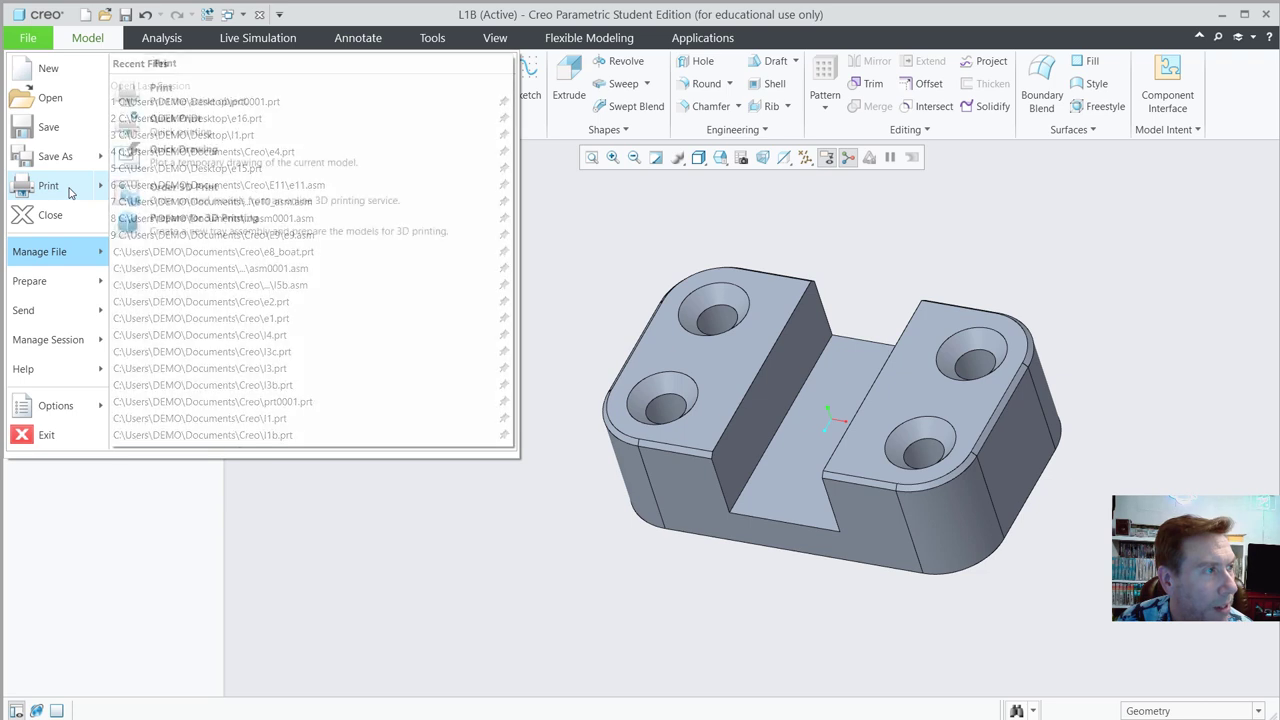
mouse_move(70, 192)
left_click(193, 120)
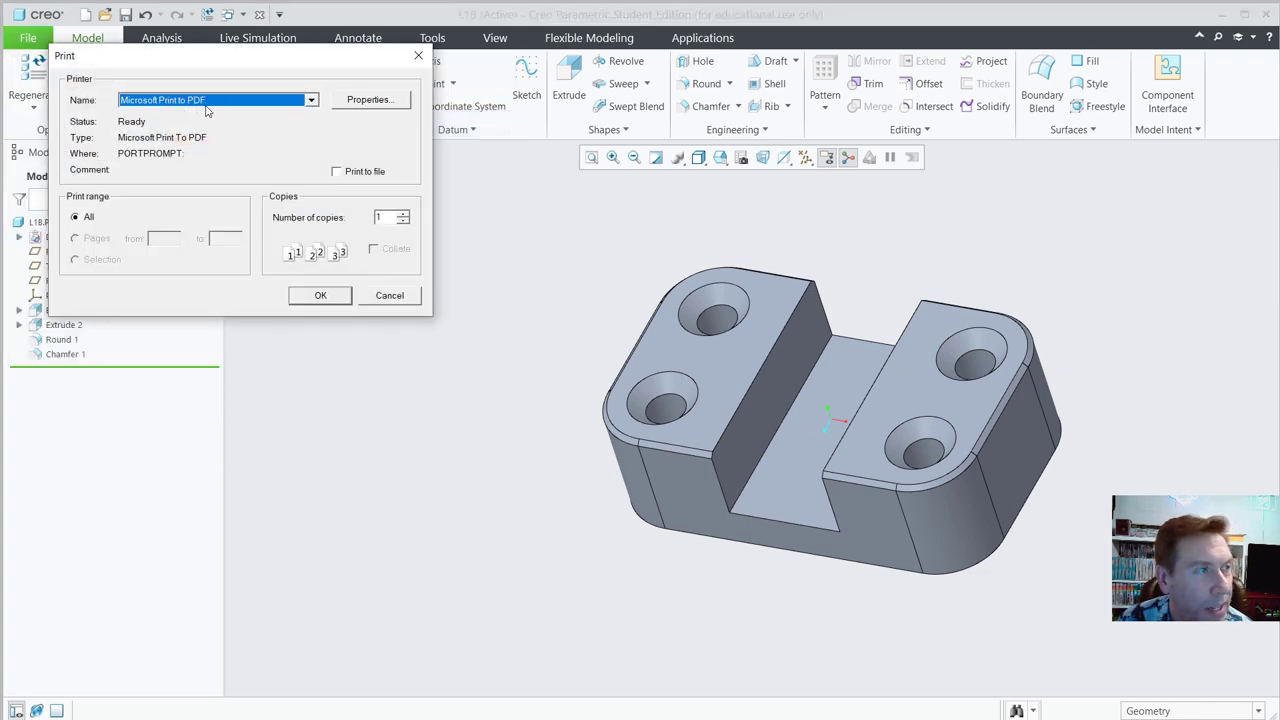
left_click(316, 296)
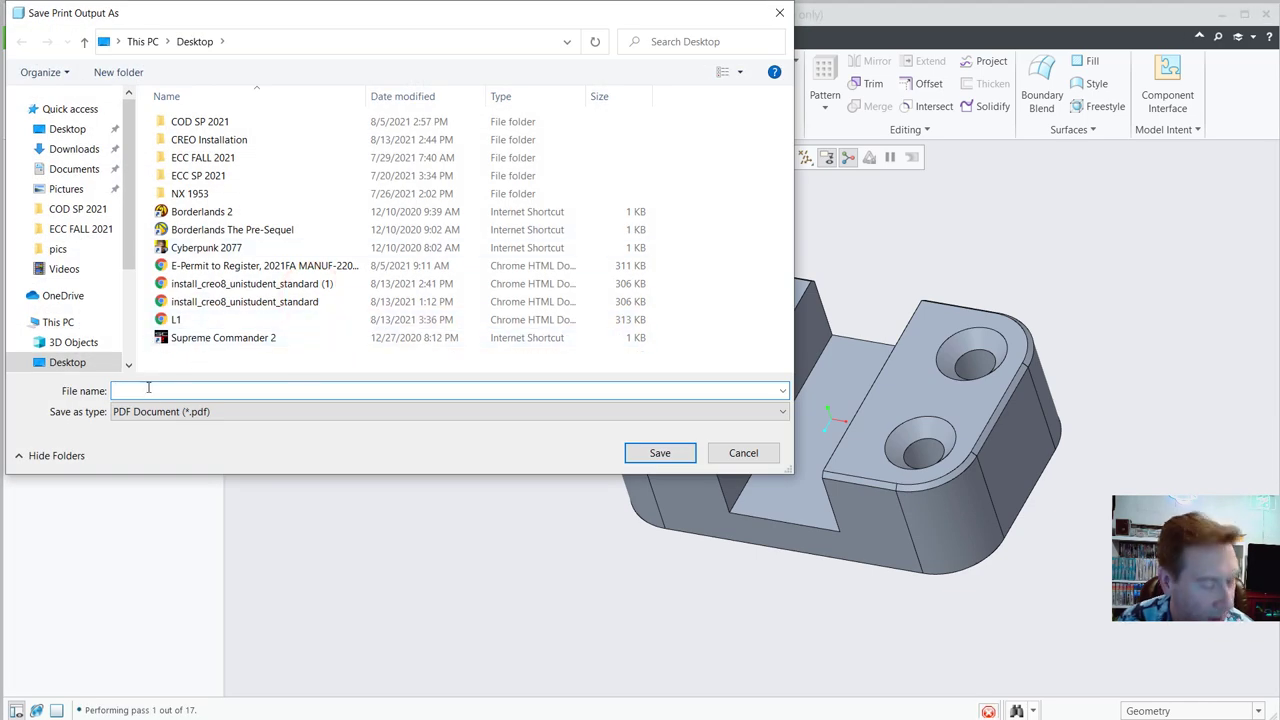
type("L1b")
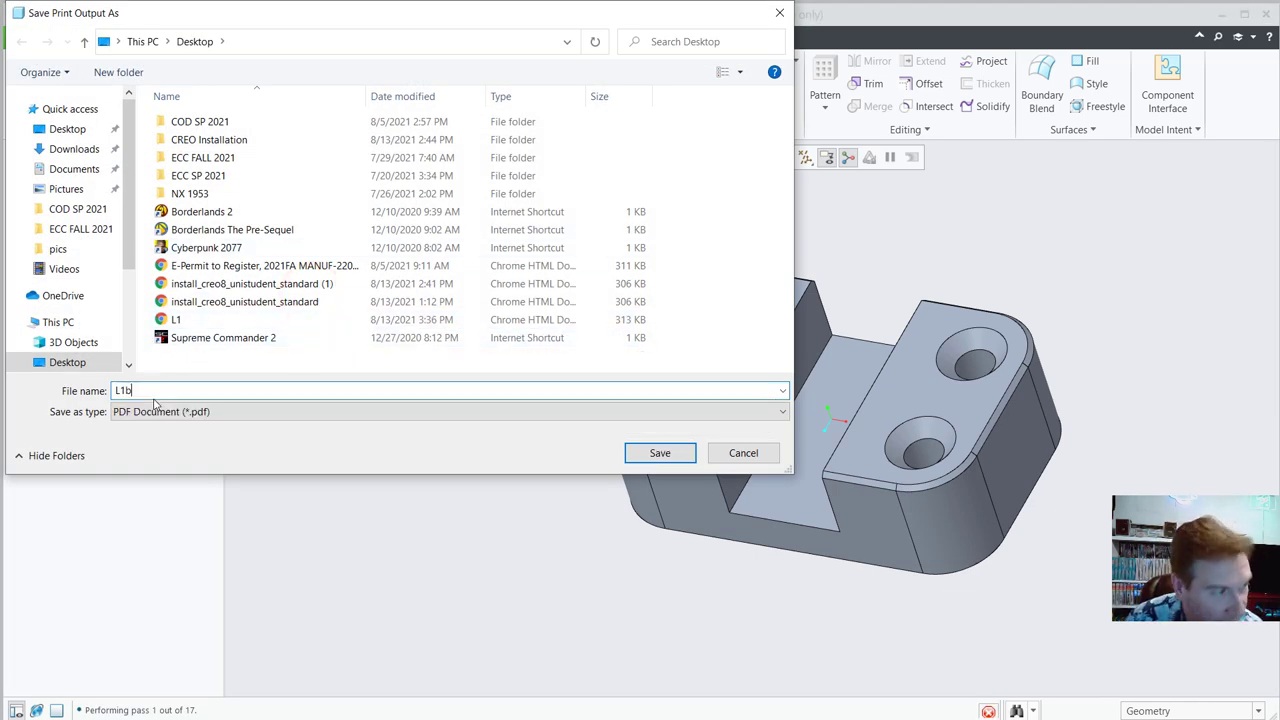
left_click(652, 452)
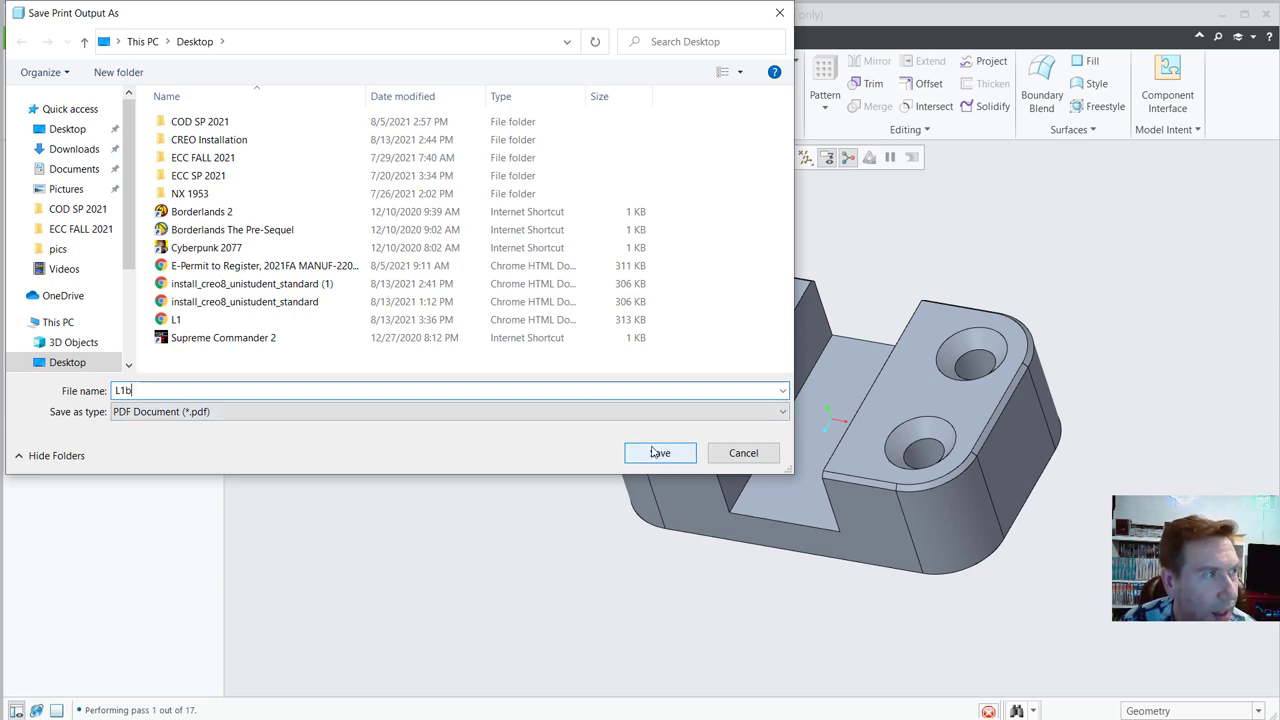